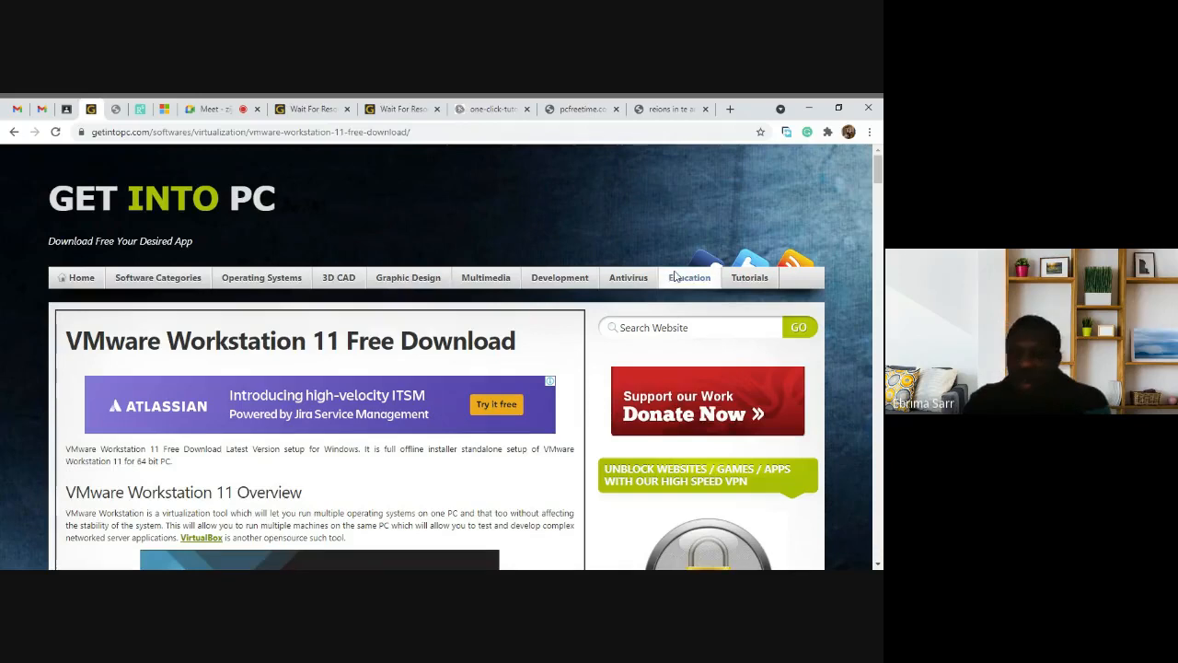
Step: Search Get Into PC for 'vmware workstation pro trial'
click(675, 328)
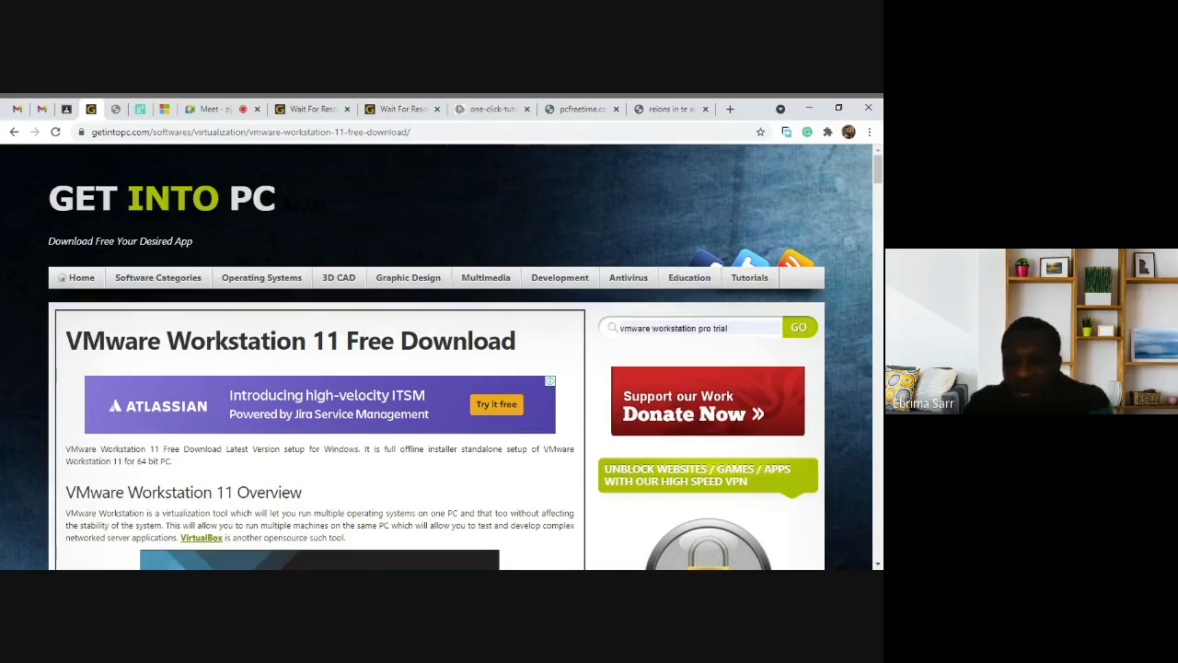
click(682, 358)
click(800, 337)
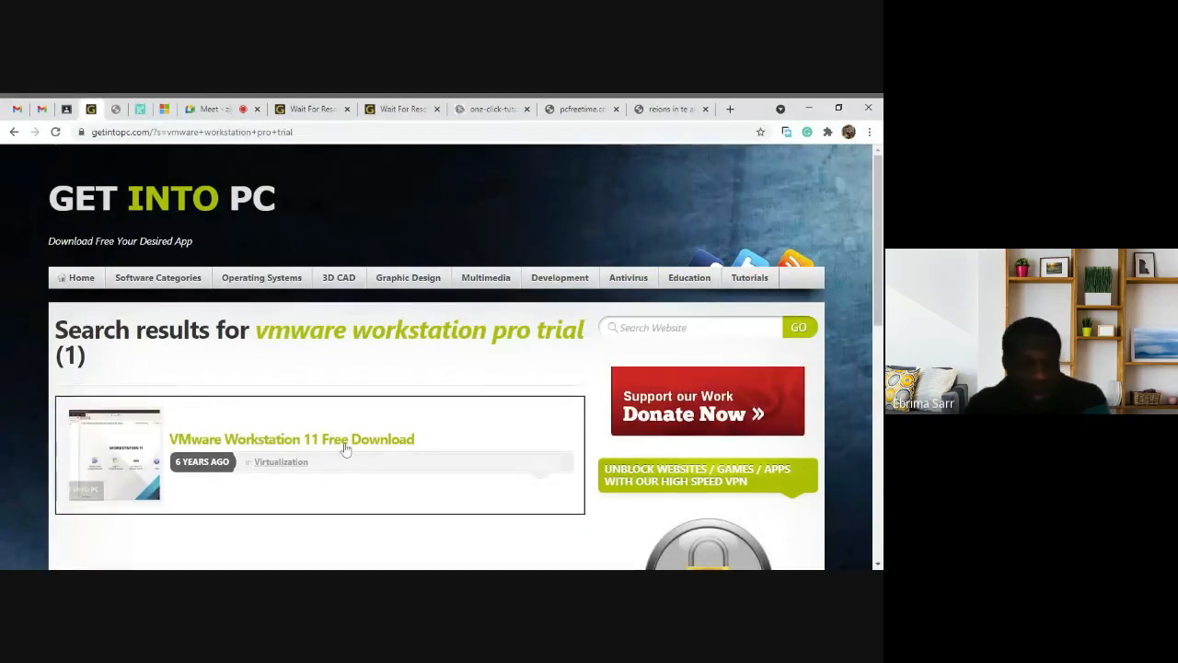
Step: Open the VMware Workstation 11 Free Download article and start its download
click(345, 440)
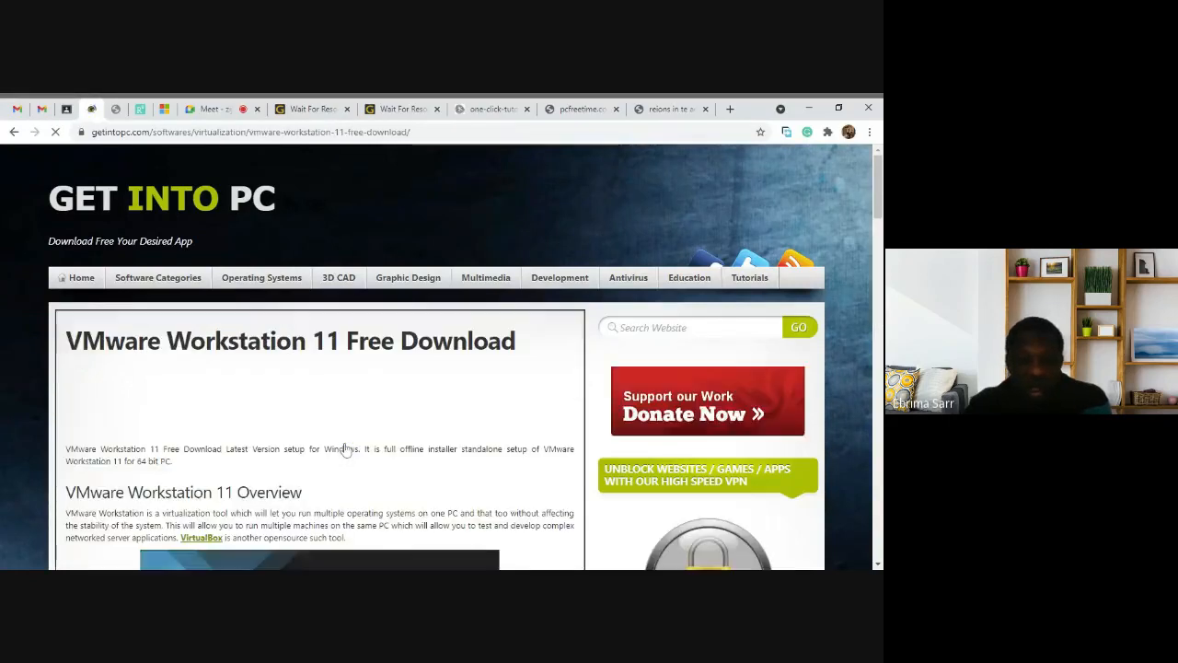
scroll(345, 448, down, 2)
scroll(345, 448, down, 6)
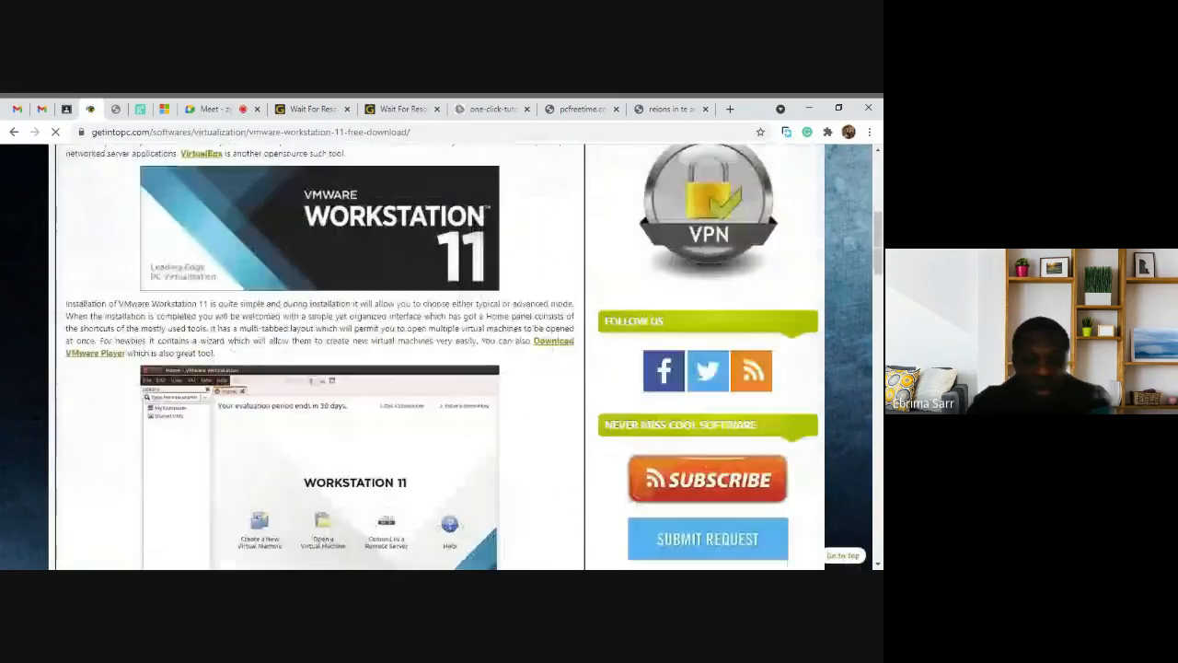
scroll(345, 448, down, 10)
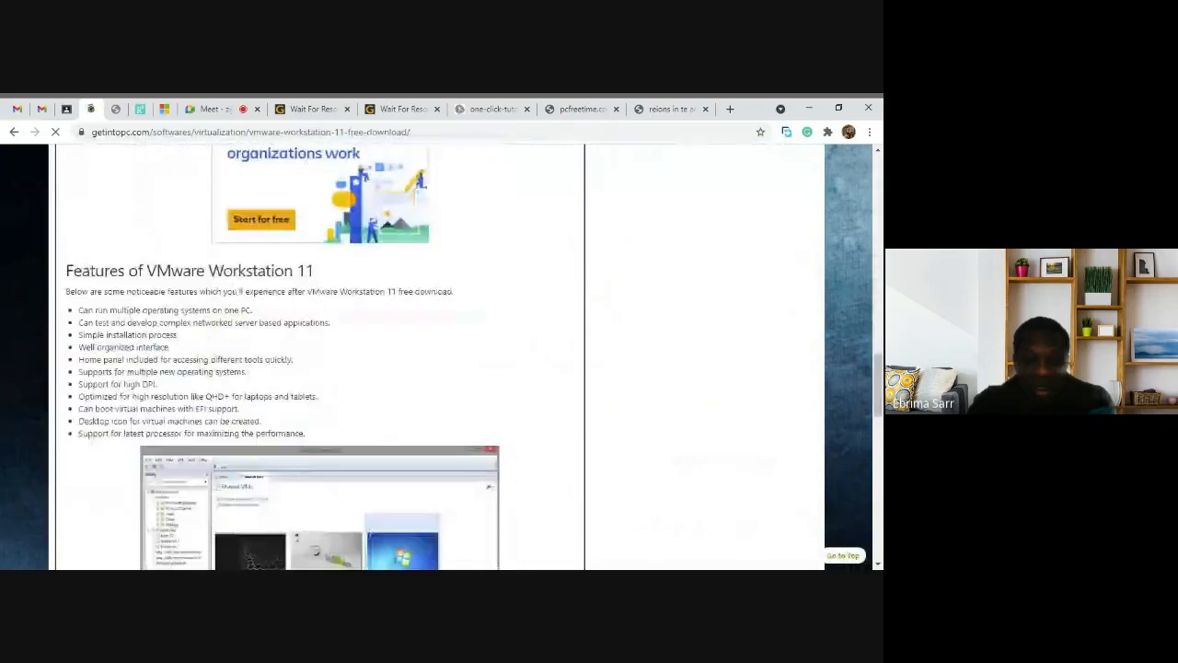
scroll(342, 214, up, 1)
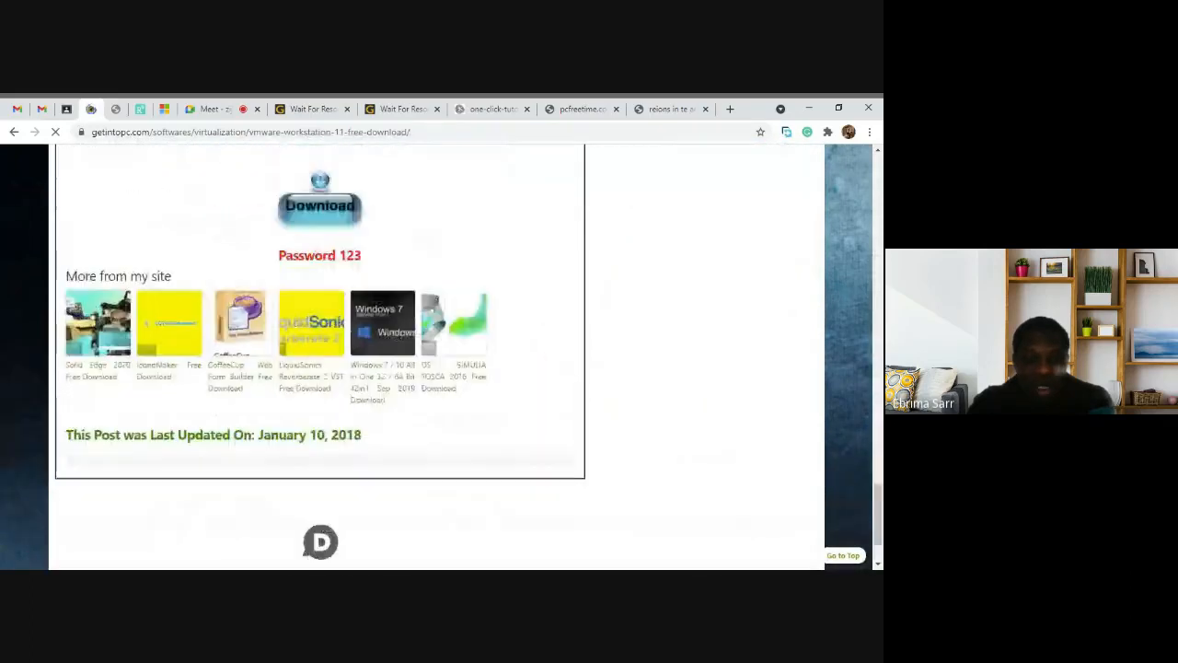
scroll(419, 209, up, 2)
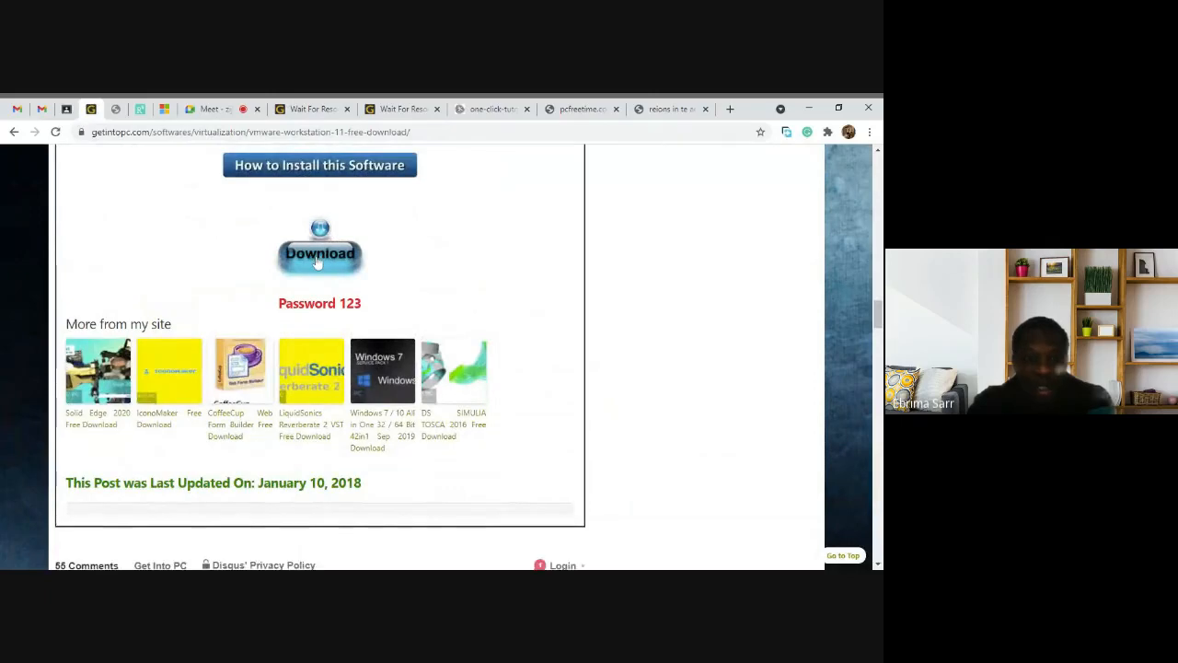
click(317, 263)
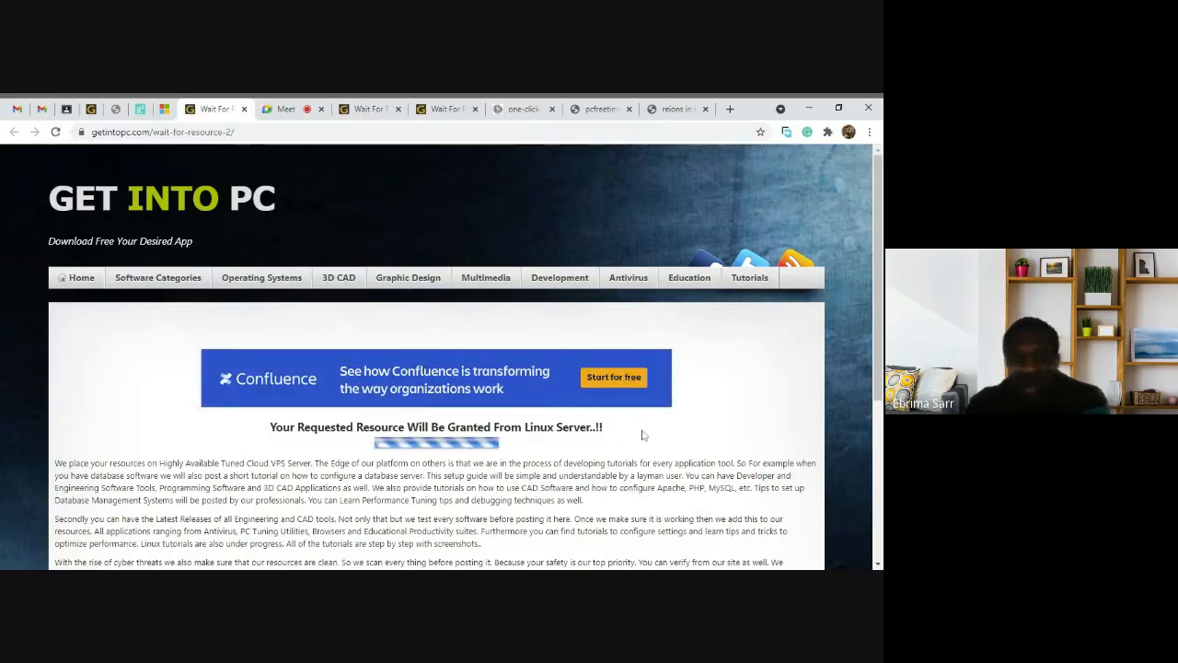
scroll(644, 436, down, 1)
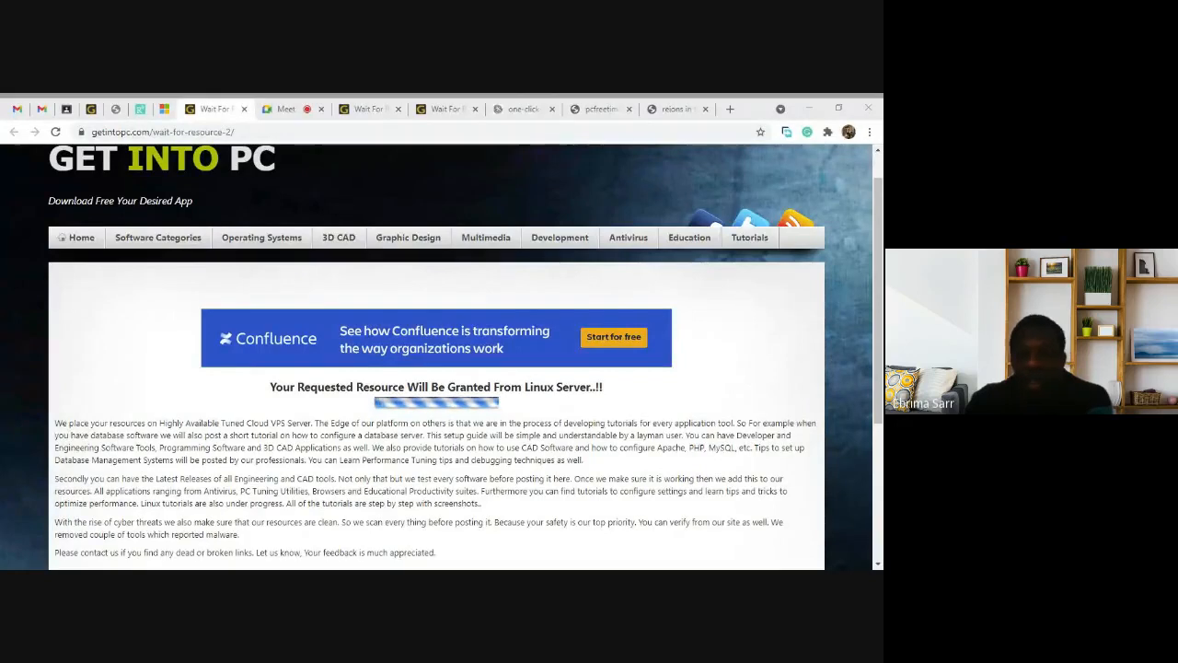
key(alt+Tab)
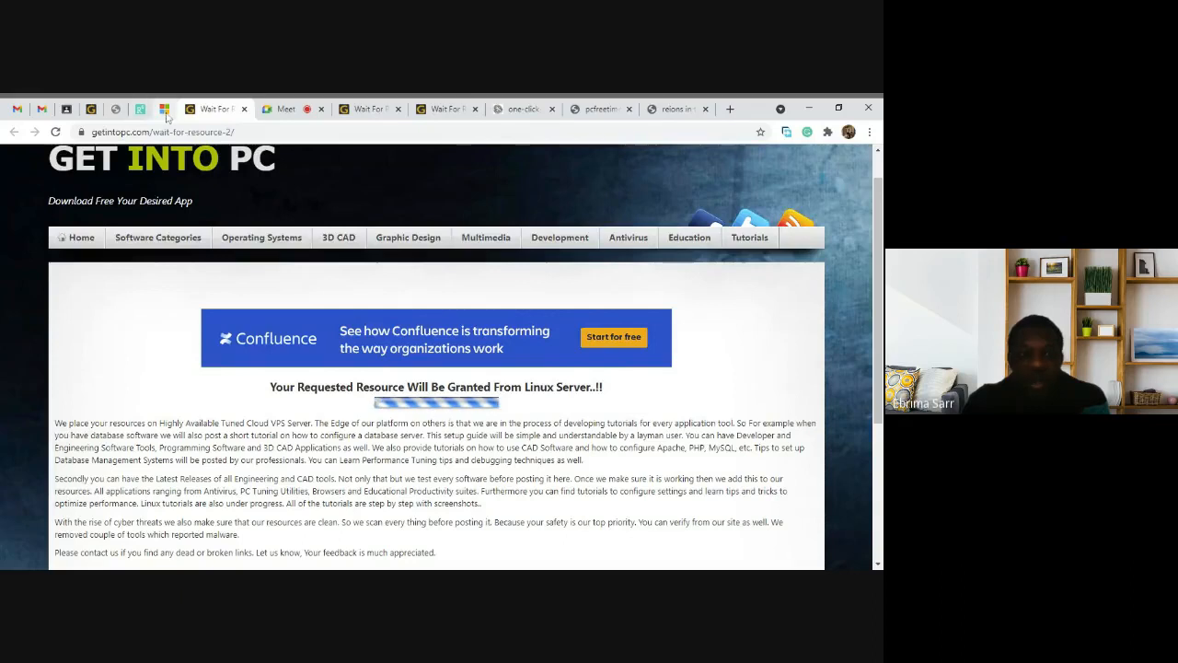
Step: Switch to the Google Meet tab, check its More options menu, then minimize Chrome
click(286, 111)
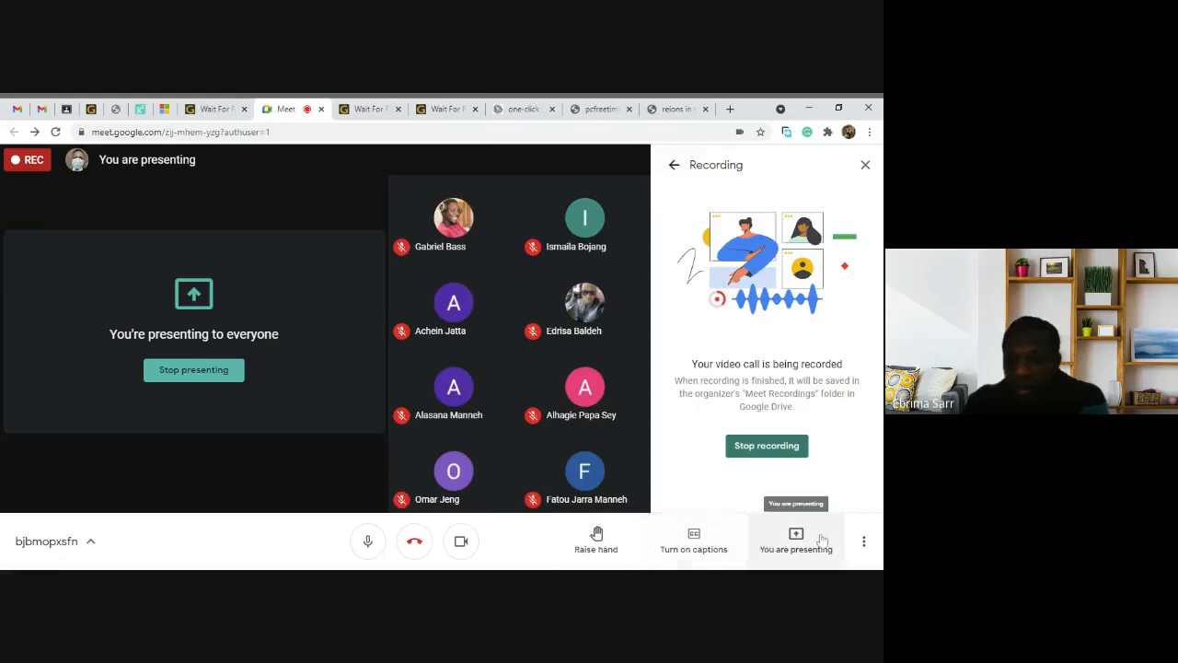
click(864, 544)
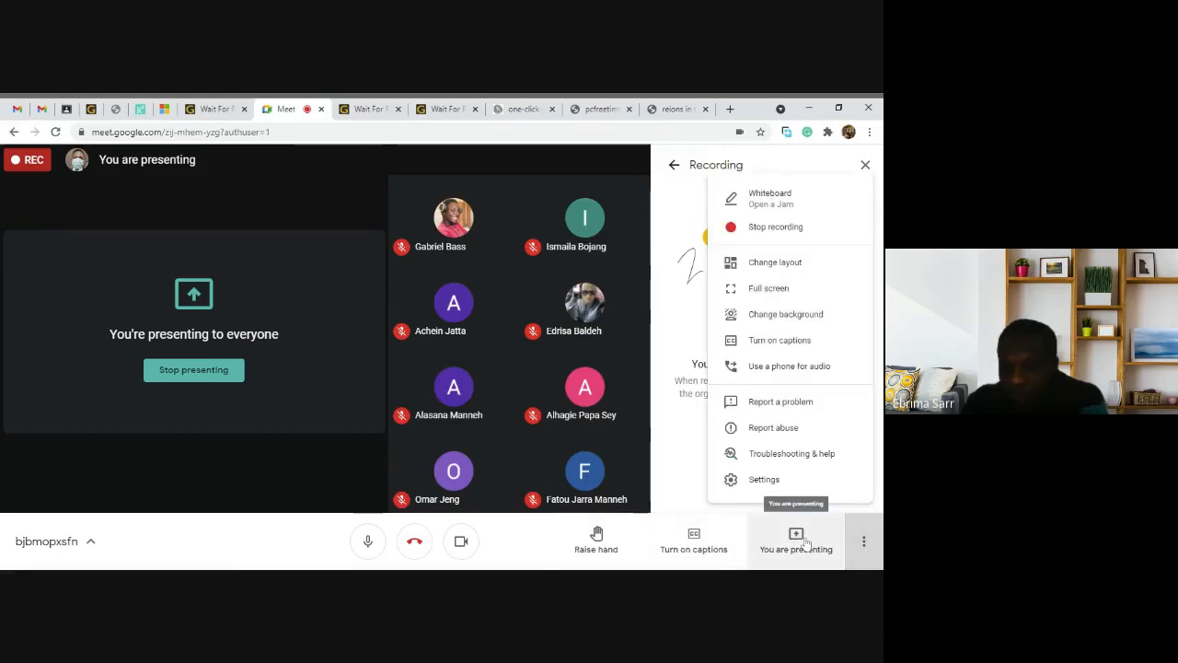
click(258, 433)
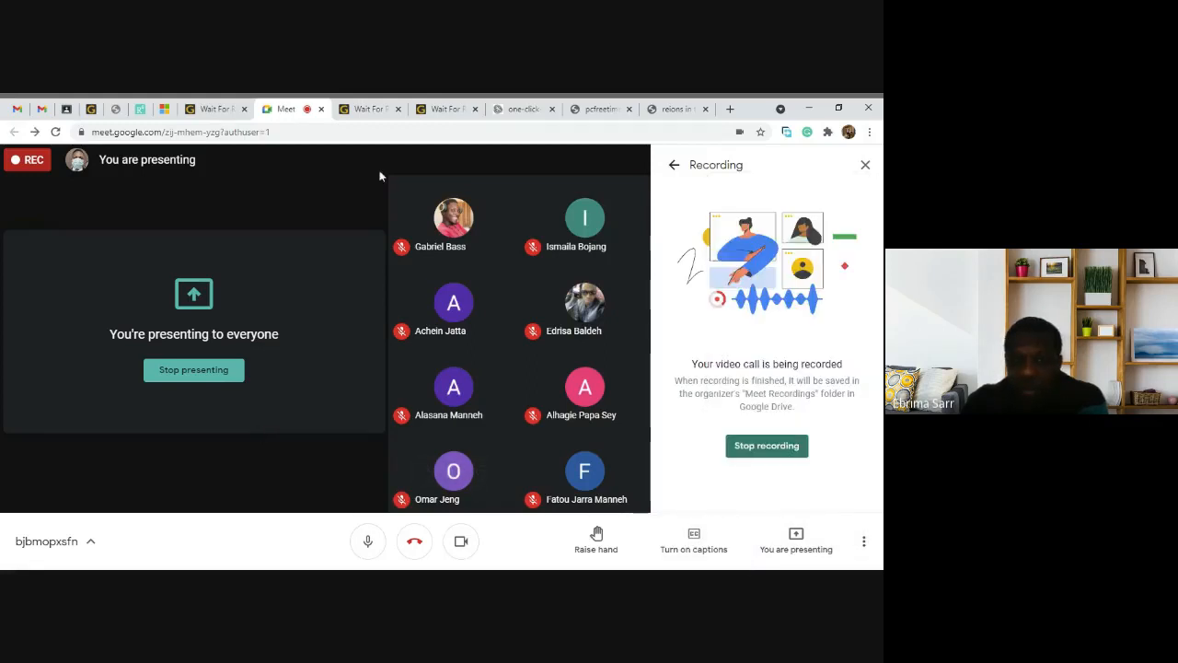
click(808, 109)
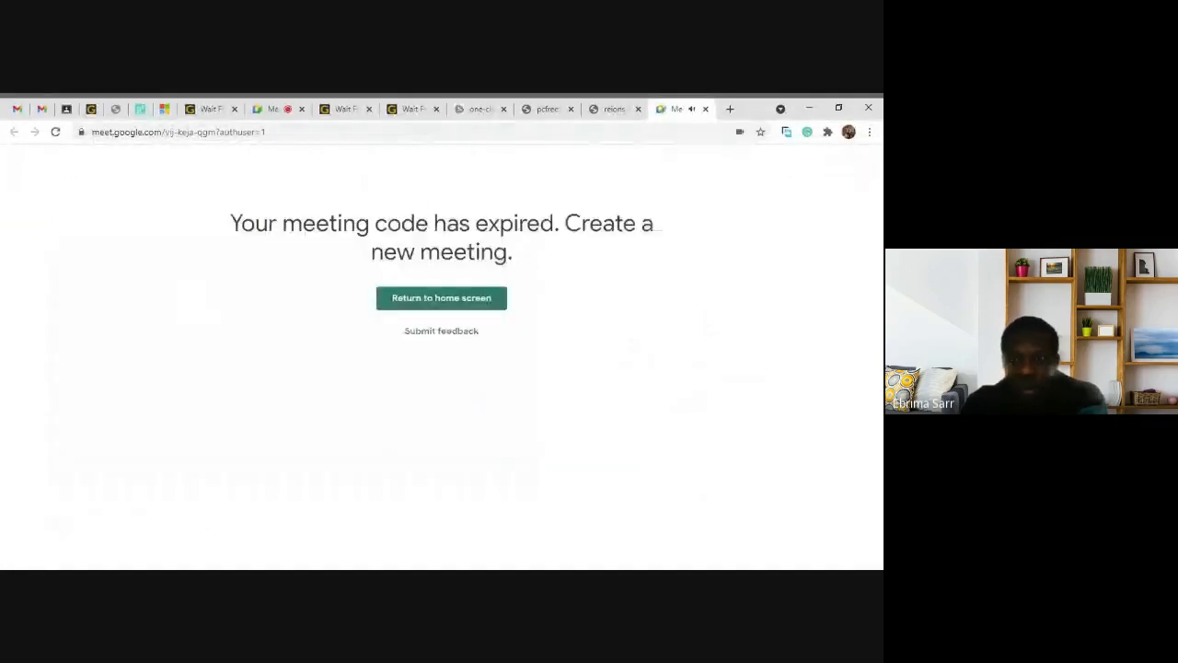
Step: Return to the recorded Meet call, close the expired-meeting tab, and check the presenting and More options menus
click(276, 110)
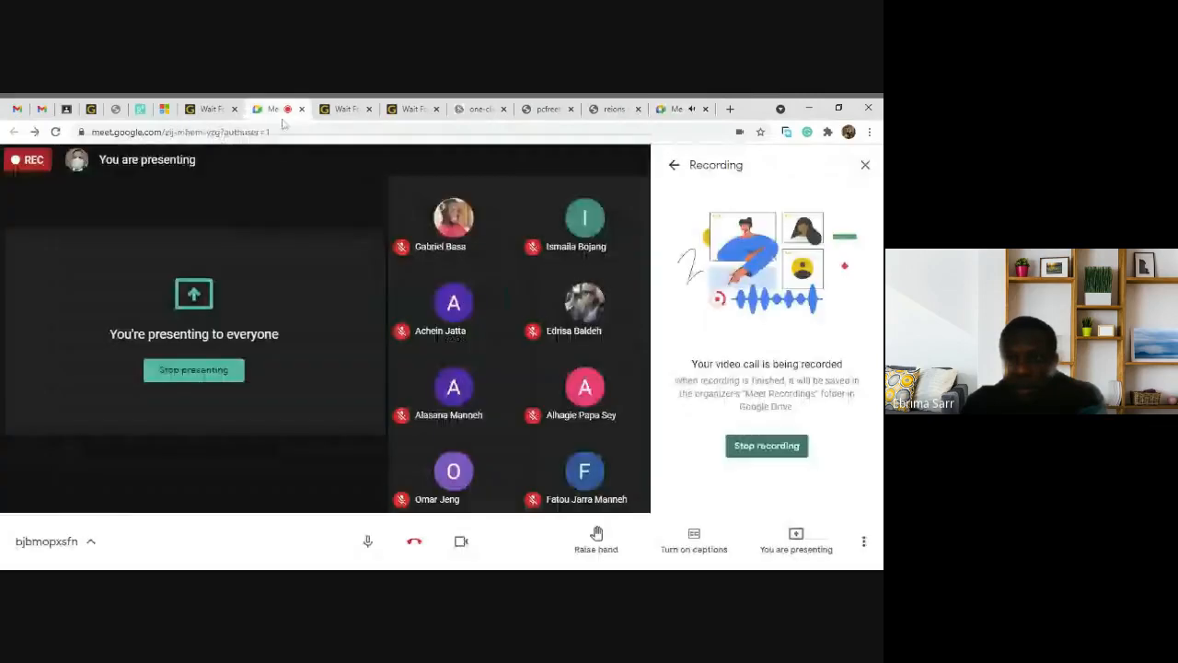
click(706, 109)
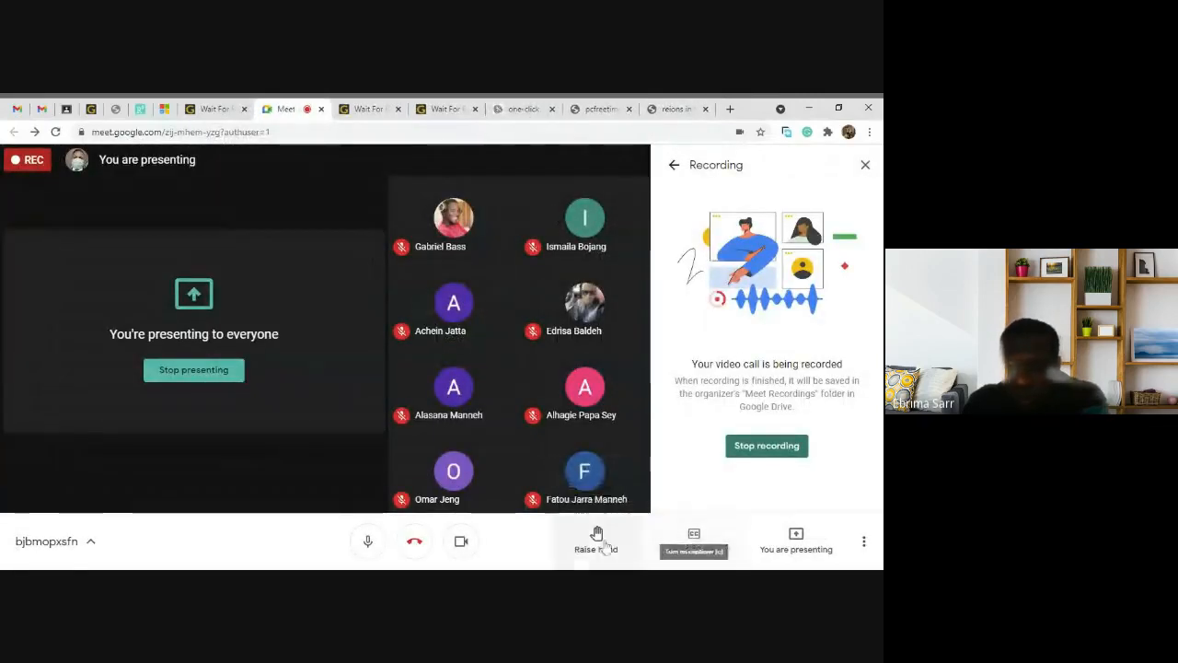
click(803, 545)
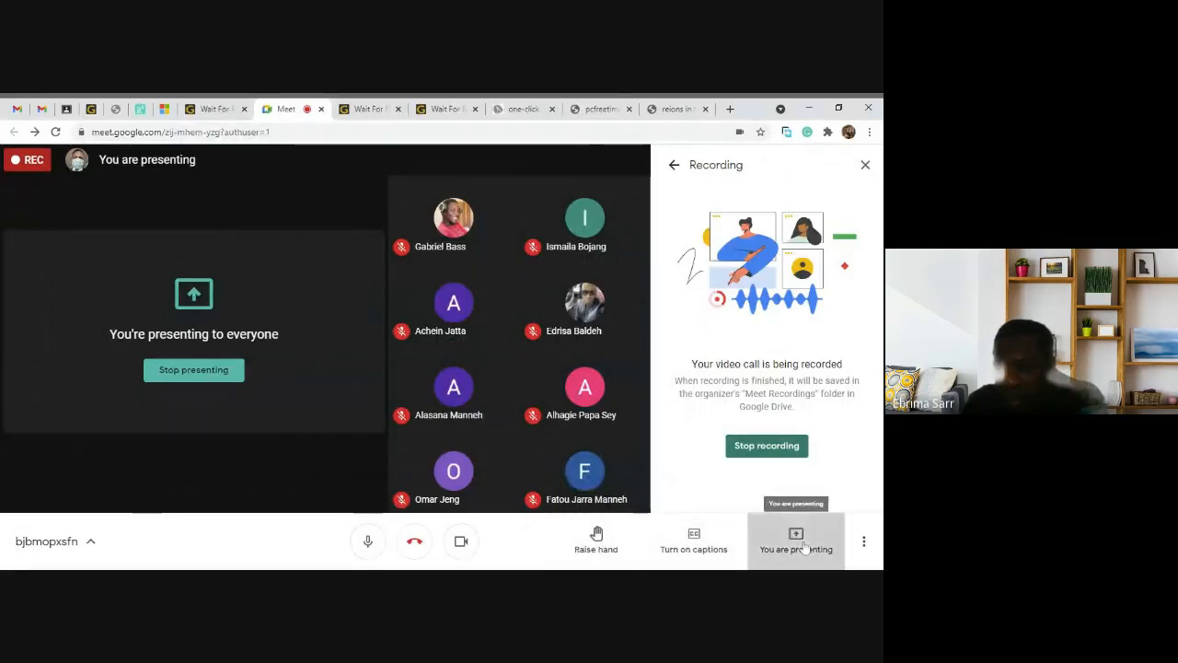
click(866, 546)
click(866, 547)
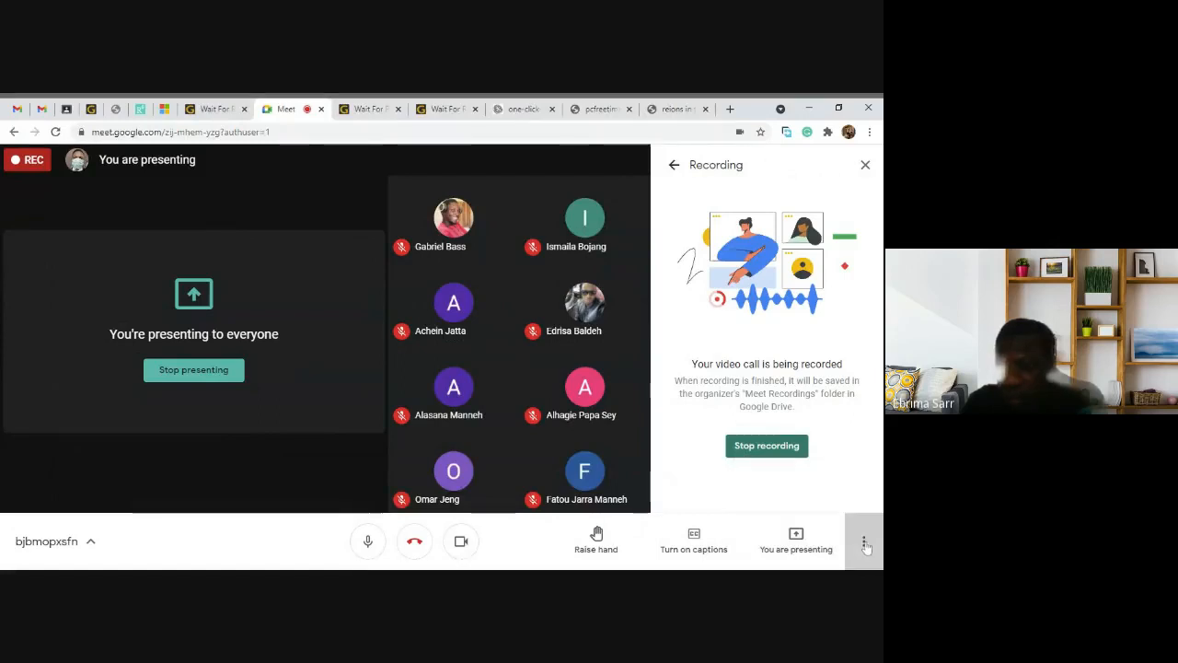
click(866, 546)
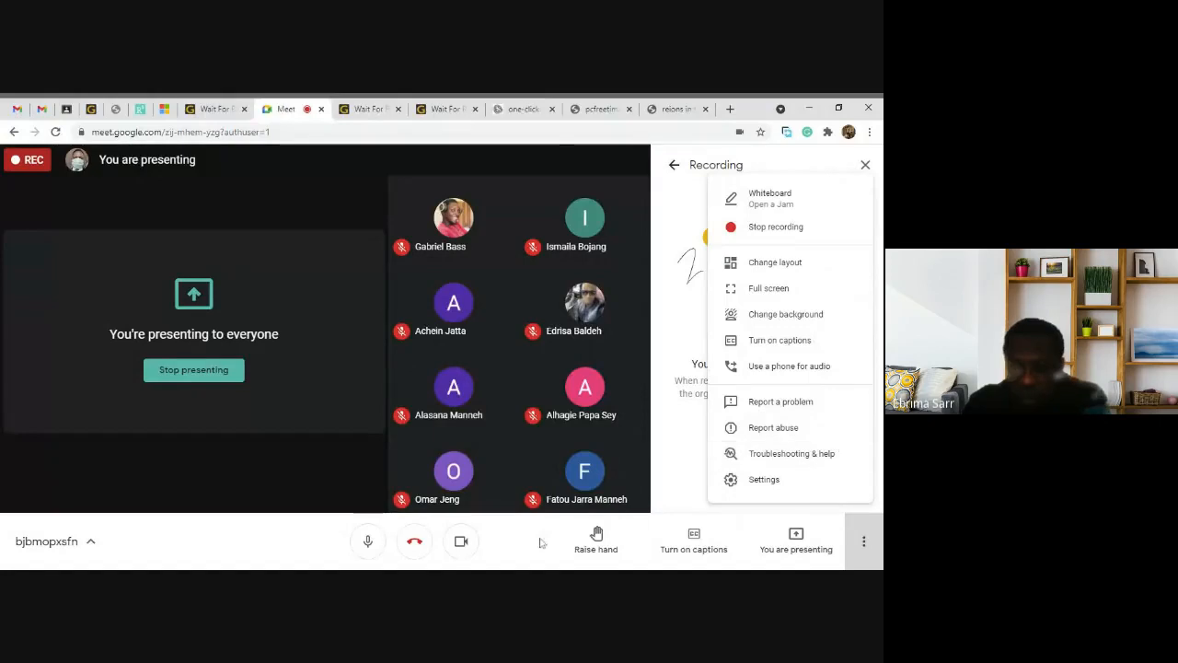
click(328, 517)
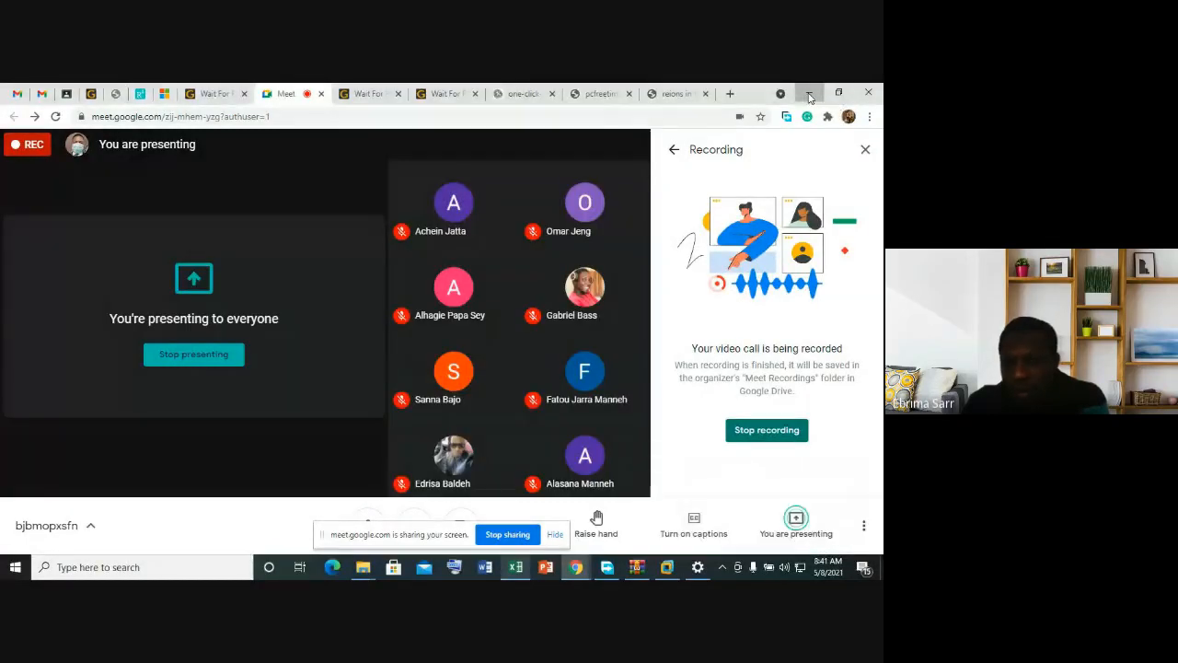
Step: Minimize Chrome to reveal the desktop
click(809, 96)
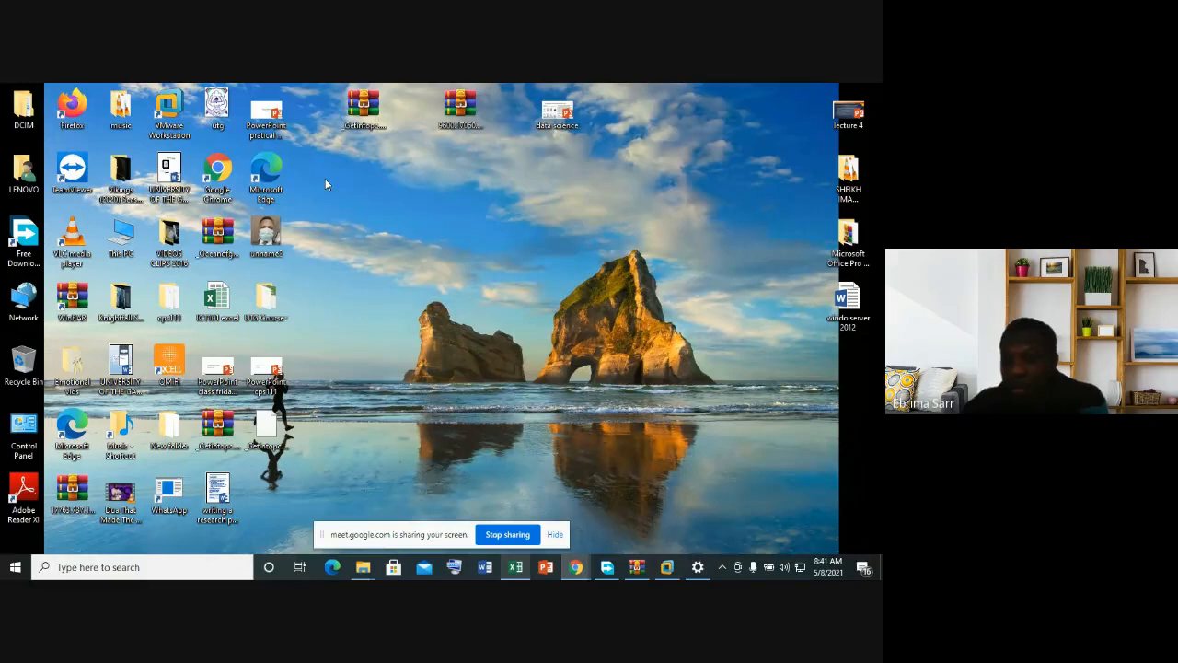
Step: Open the VMware Workstation trial RAR archive and enter the archive password
click(362, 106)
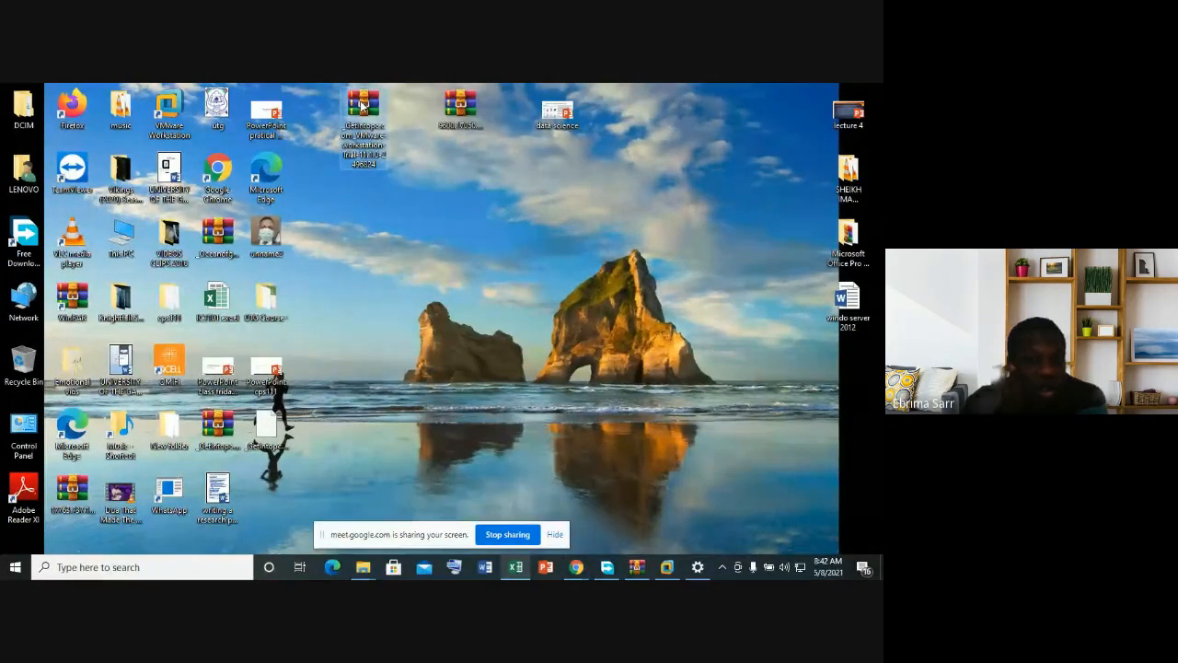
double_click(362, 106)
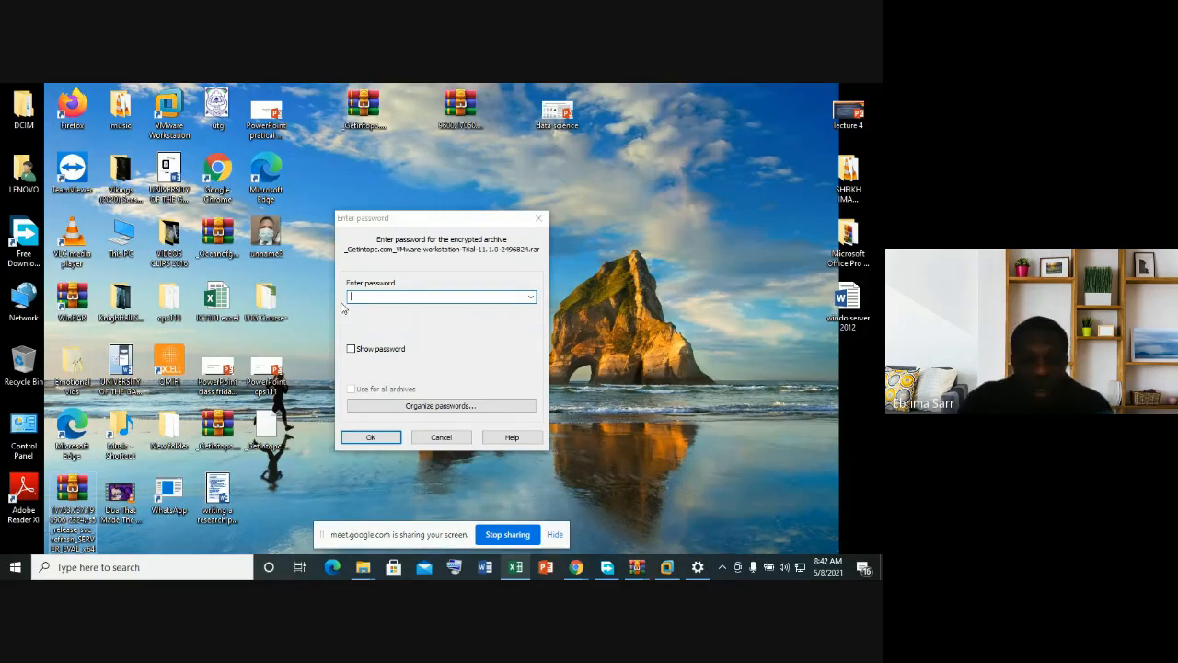
click(376, 294)
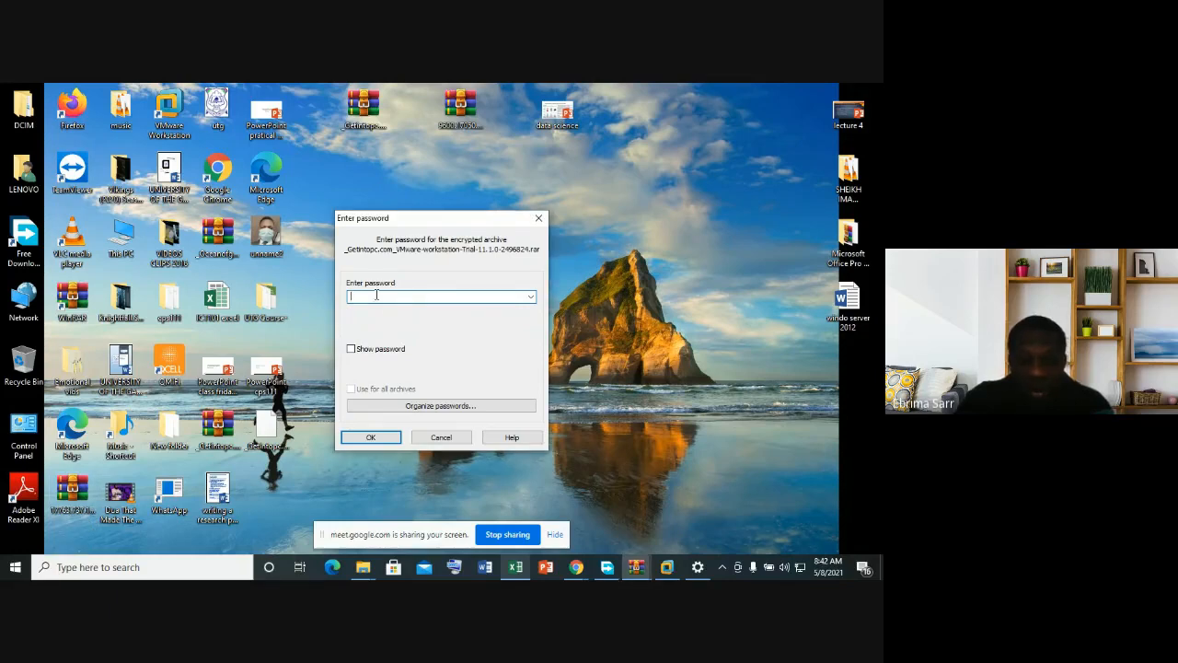
text(1)
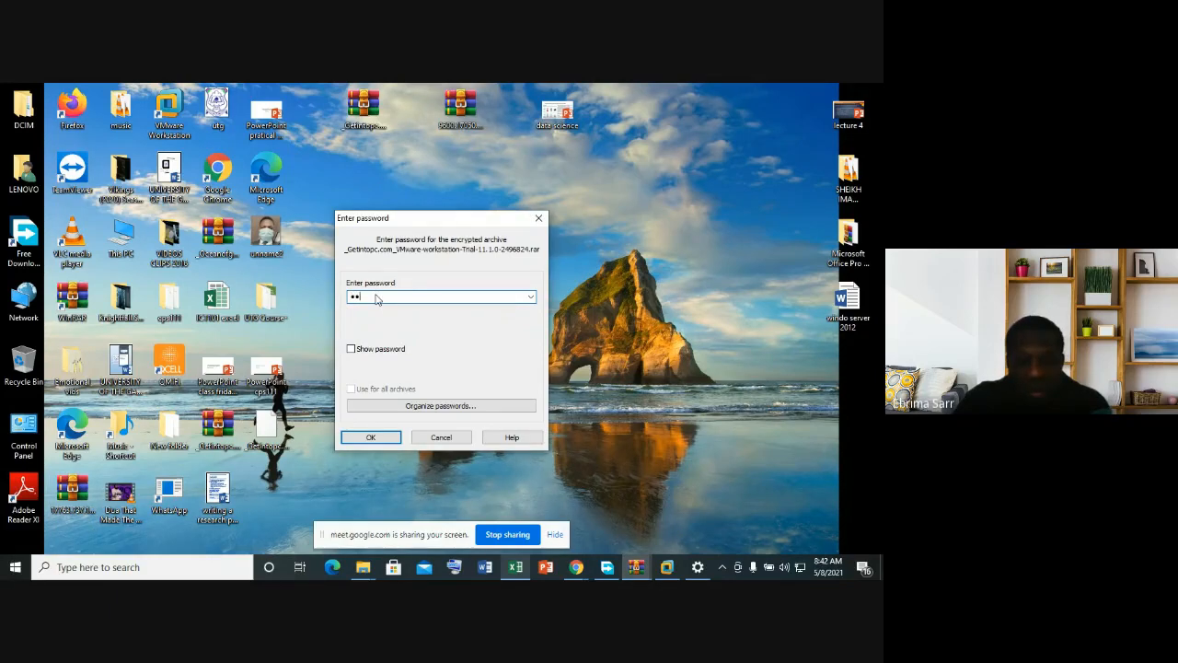
click(371, 438)
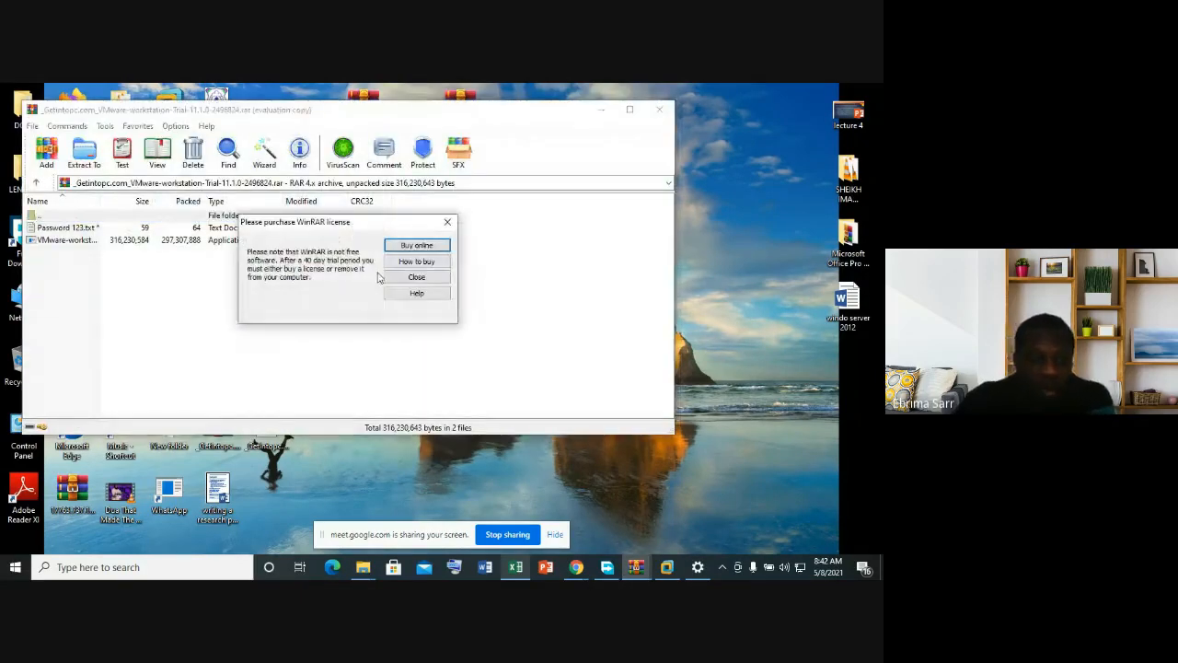
Step: Dismiss the WinRAR licence reminder and run the VMware-workstation installer from the archive
click(445, 222)
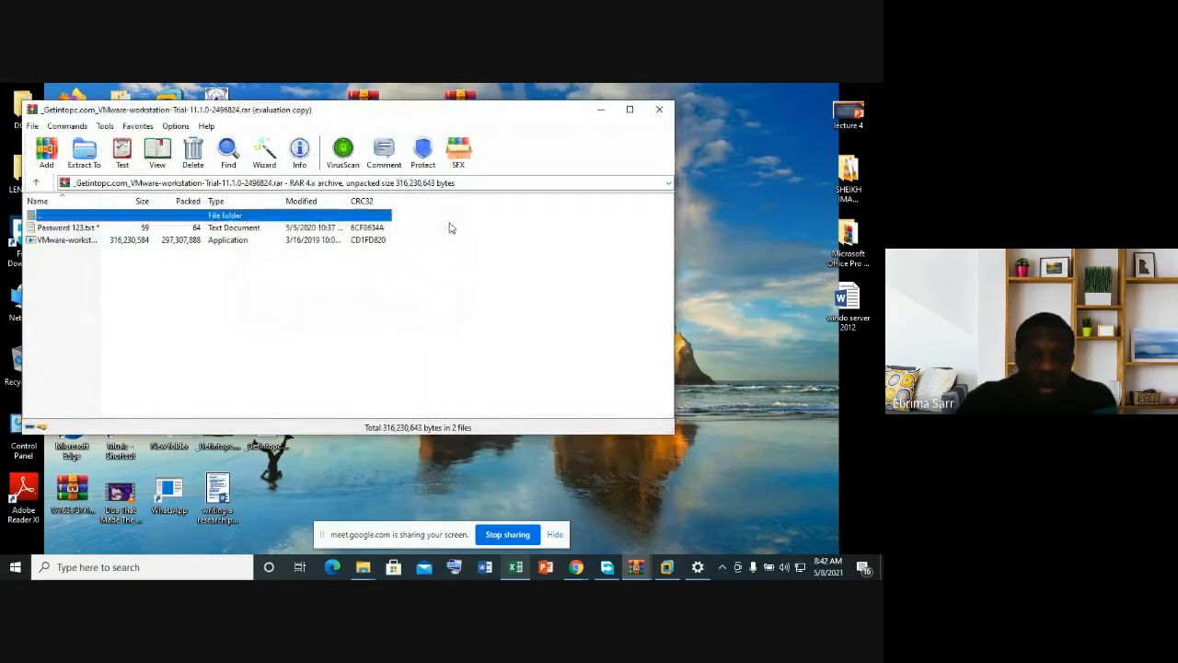
click(69, 241)
double_click(72, 241)
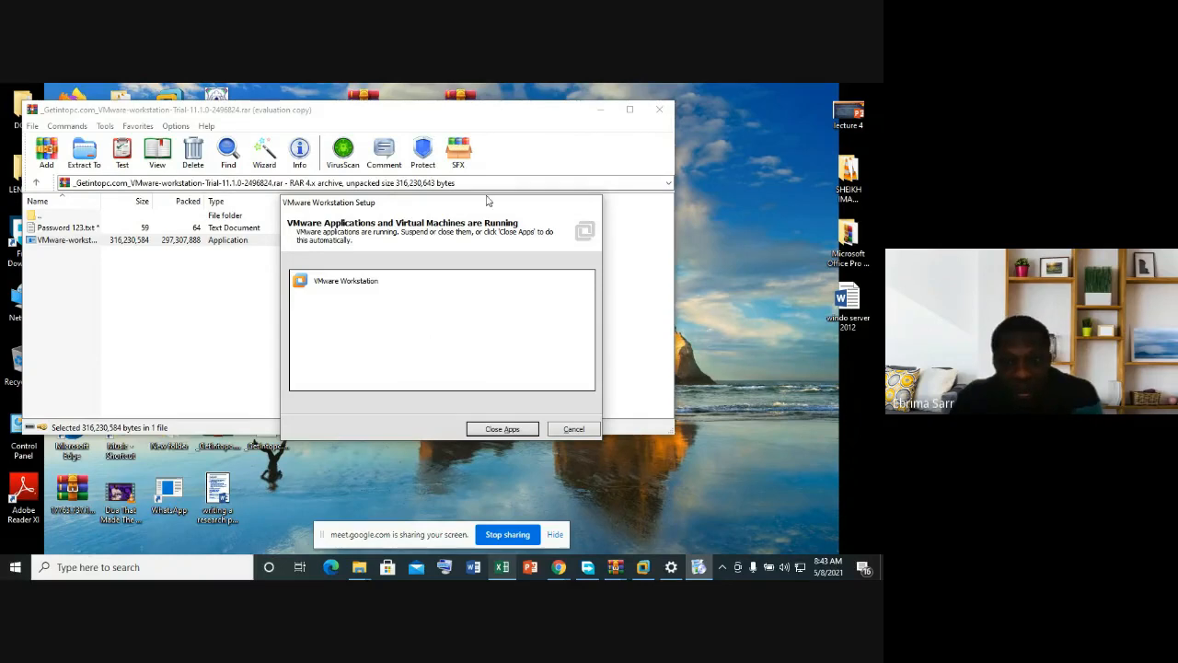
Step: Try Close Apps, then exit VMware Workstation Setup and close the WinRAR window
click(497, 429)
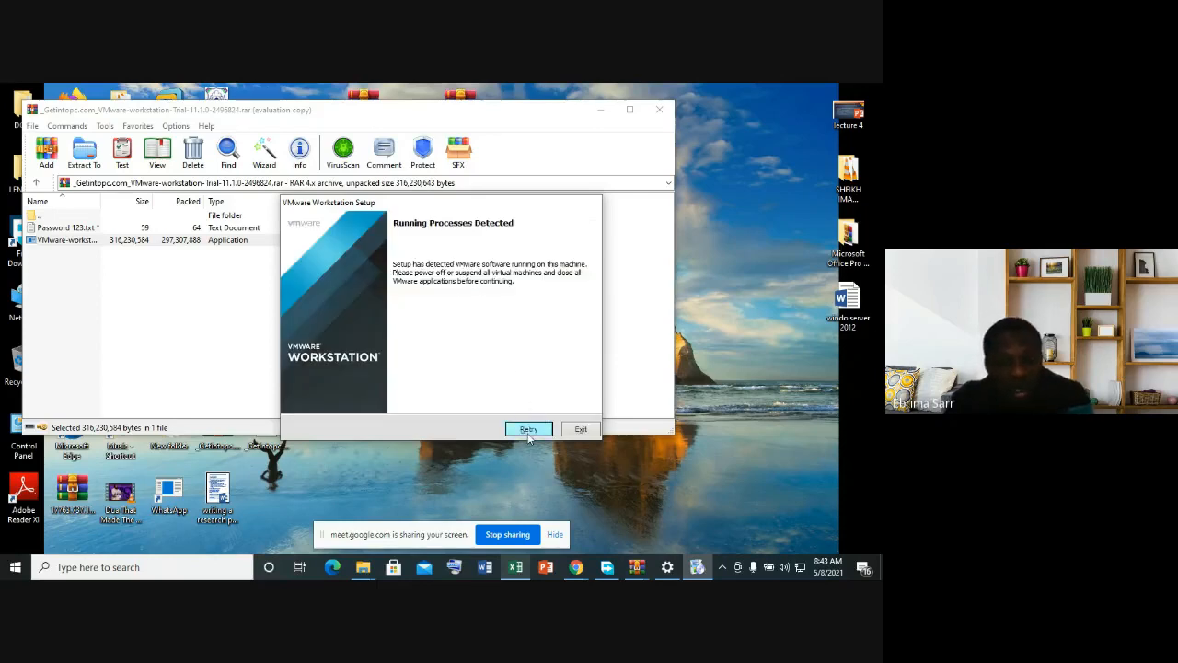
click(581, 431)
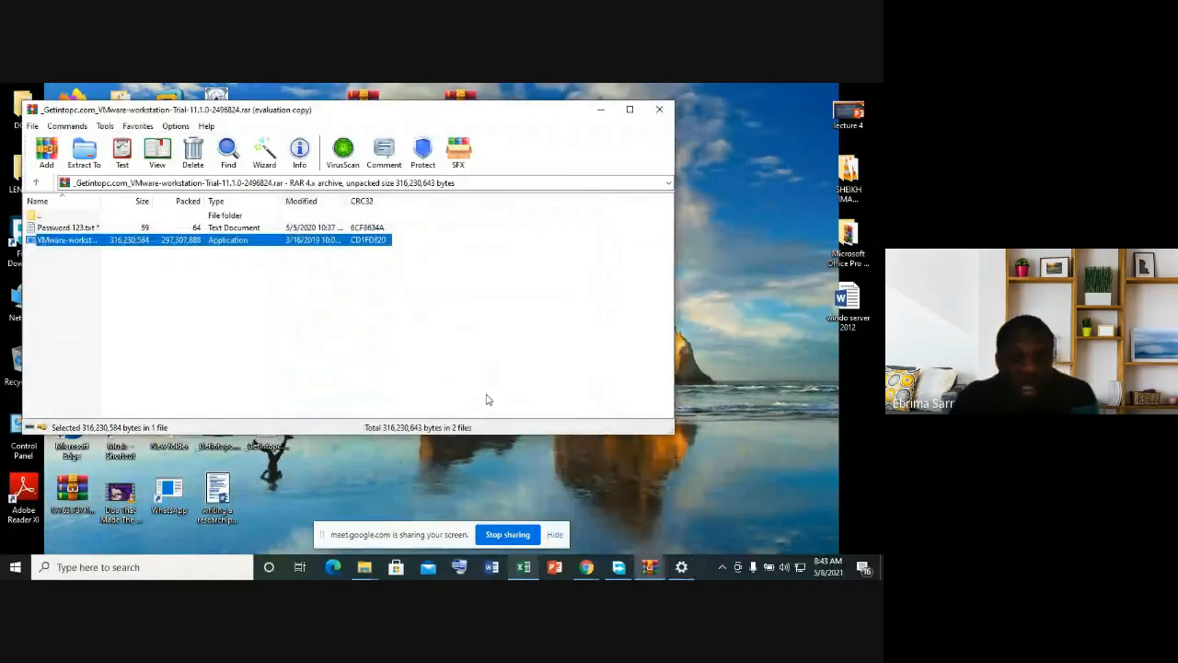
click(657, 110)
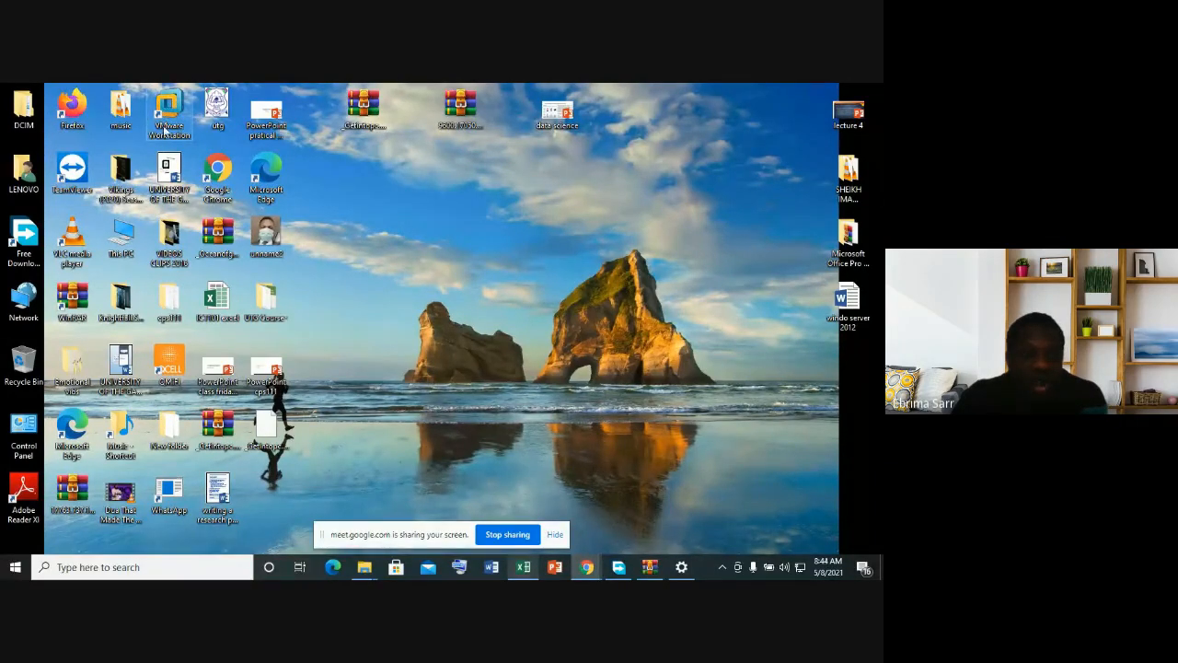
Step: Launch VMware Workstation 11 from its desktop icon
double_click(172, 103)
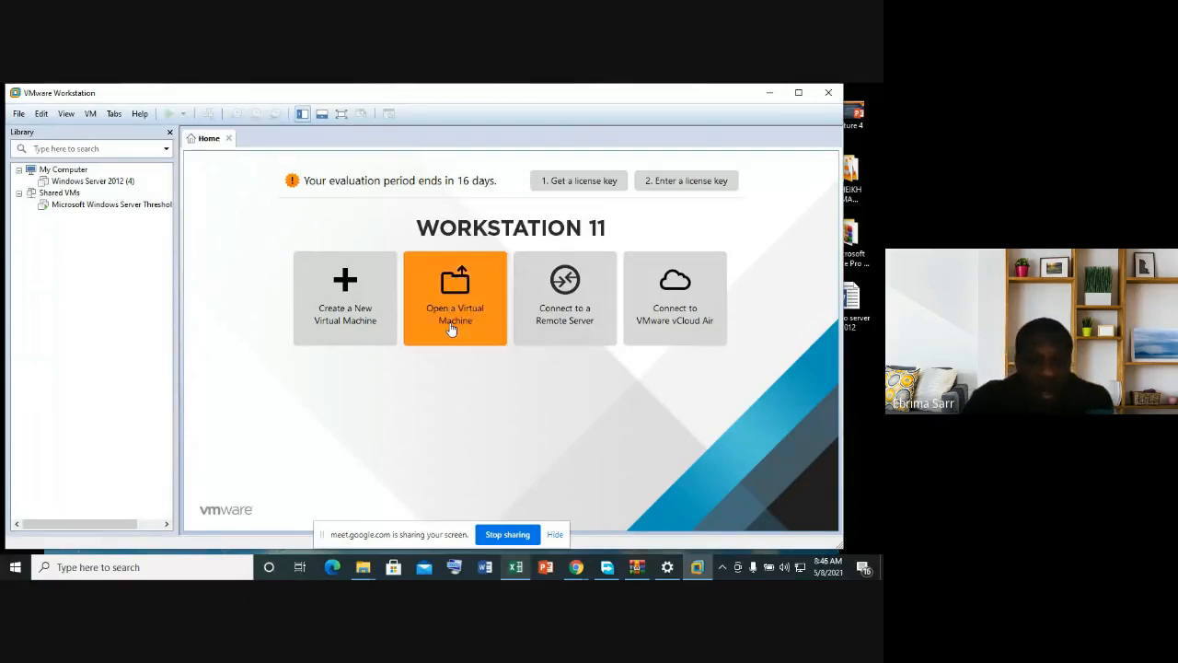
Step: Start a Typical new virtual machine using an installer ISO image, browsing the Desktop for it
click(360, 303)
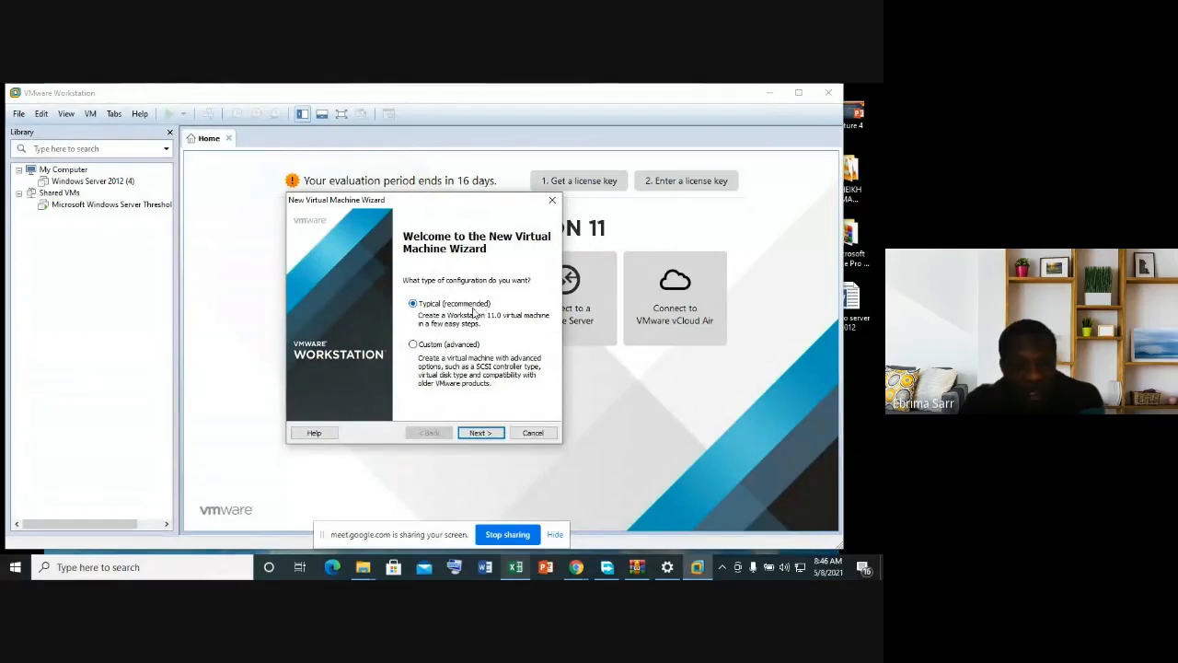
click(482, 433)
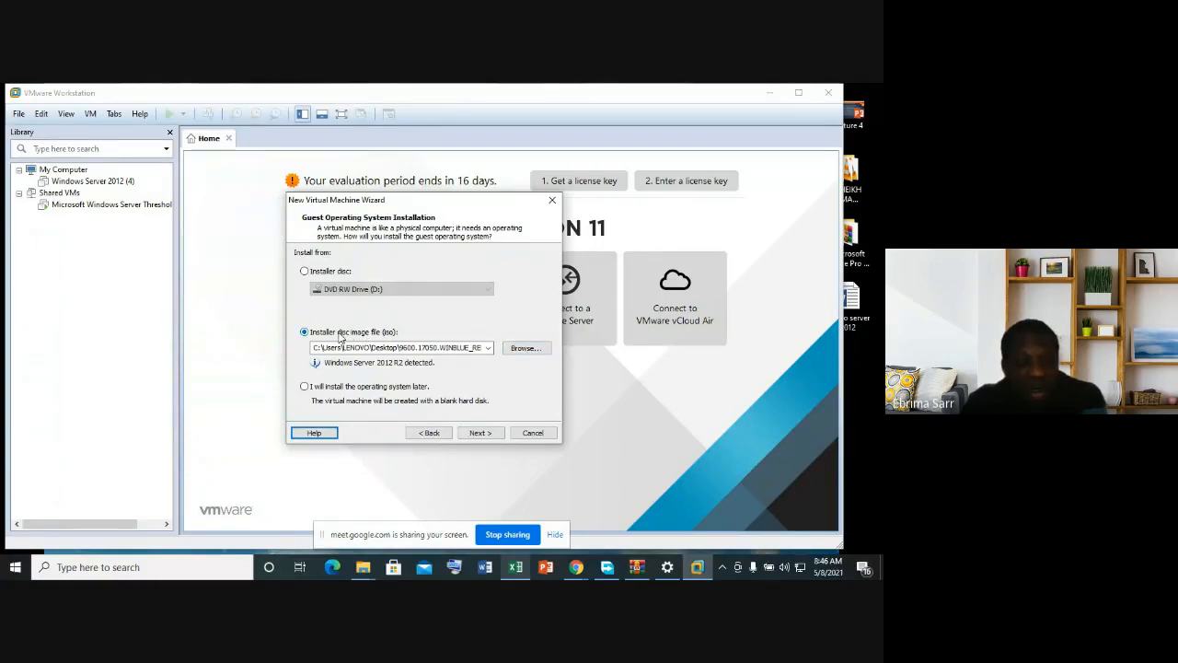
click(526, 349)
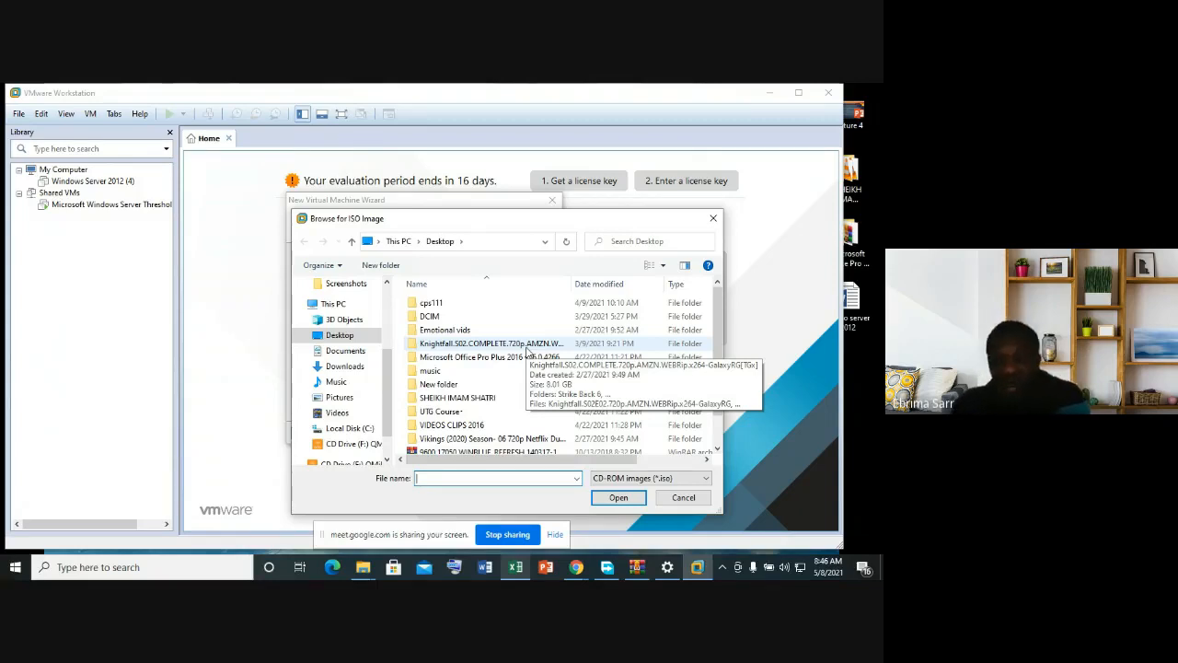
Step: Bring the Google Meet call window to the front from the Stop sharing bar
click(511, 538)
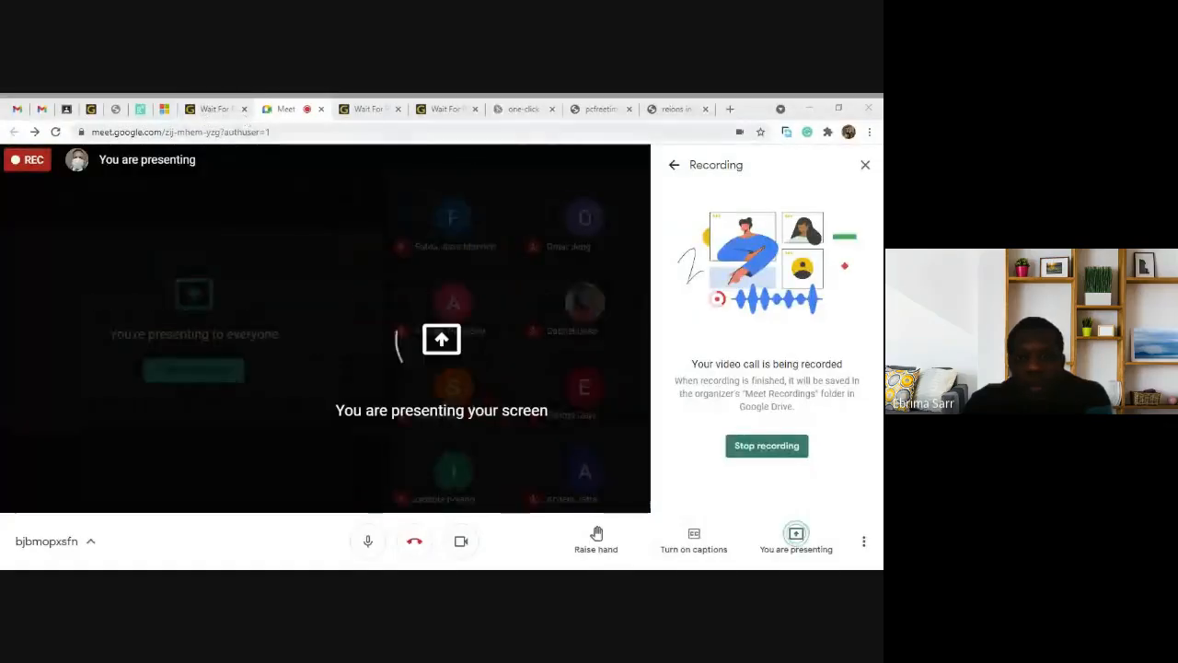
Step: On the search tab, replace the pcfreetime.com query with 'microsoft evaluation center'
click(597, 110)
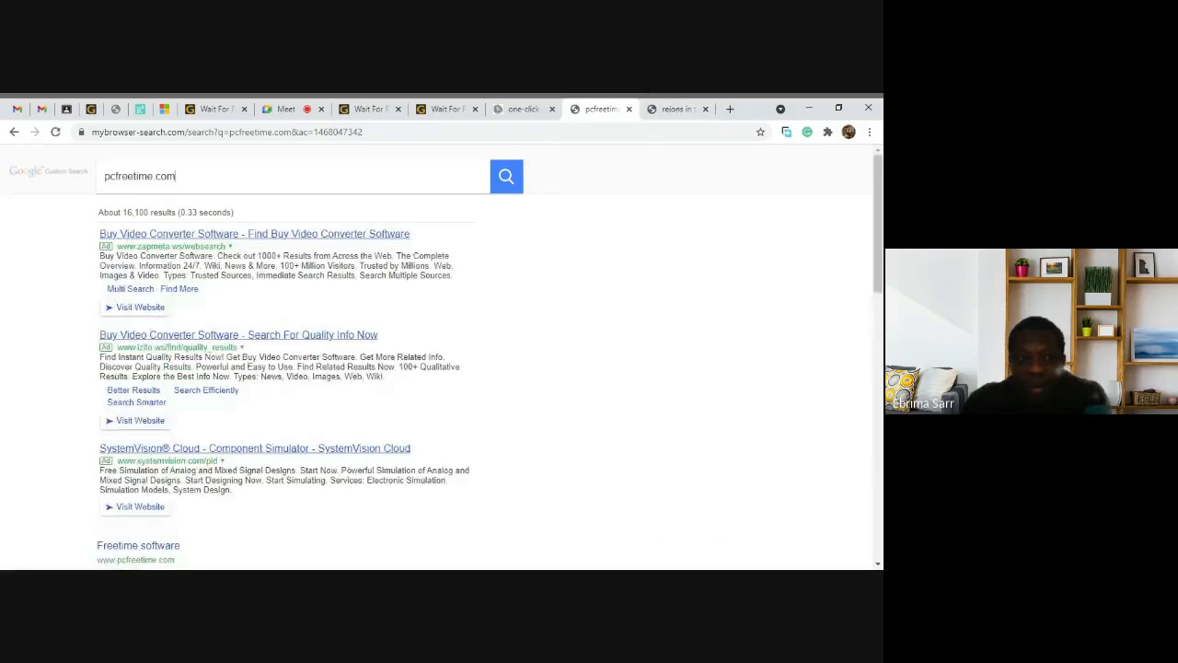
key(BackSpace)
key(BackSpace)
key(BackSpace)
key(BackSpace)
key(BackSpace)
key(BackSpace)
key(BackSpace)
key(BackSpace)
key(BackSpace)
key(BackSpace)
key(BackSpace)
key(BackSpace)
key(BackSpace)
key(BackSpace)
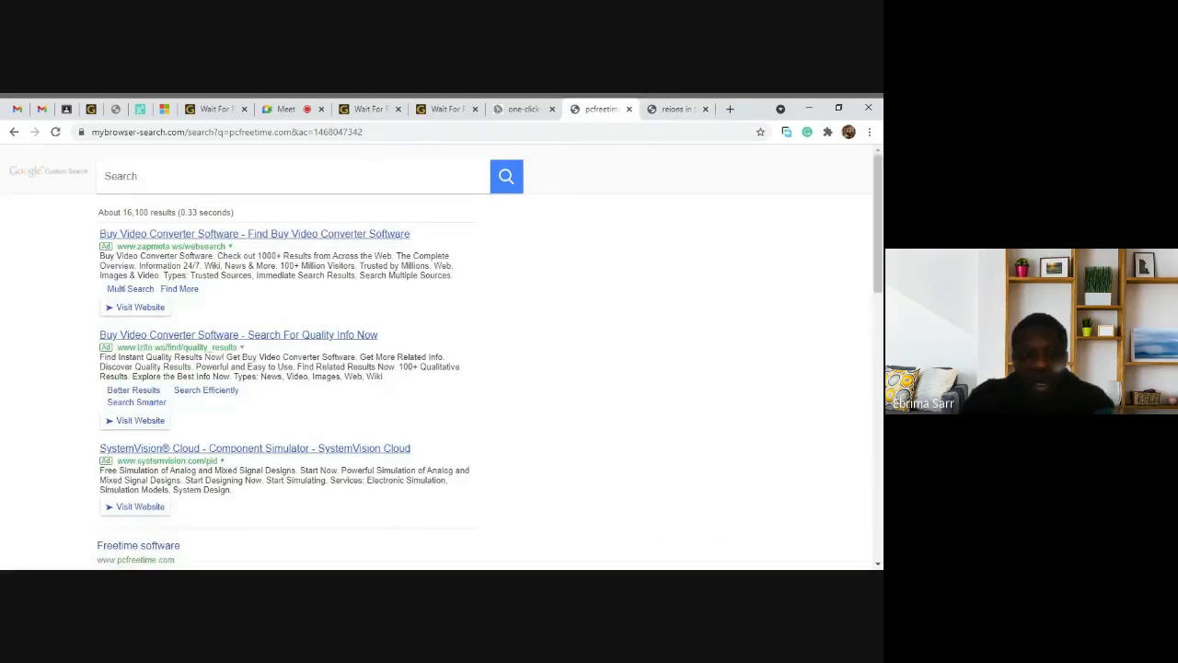
text(micro)
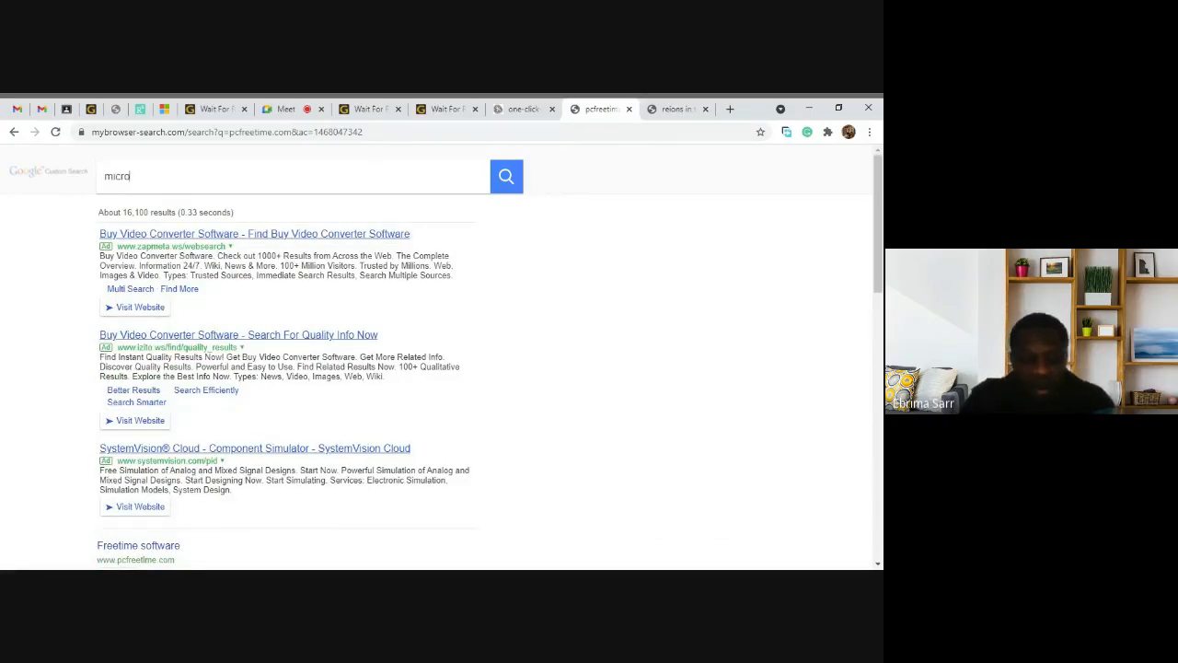
text(soft)
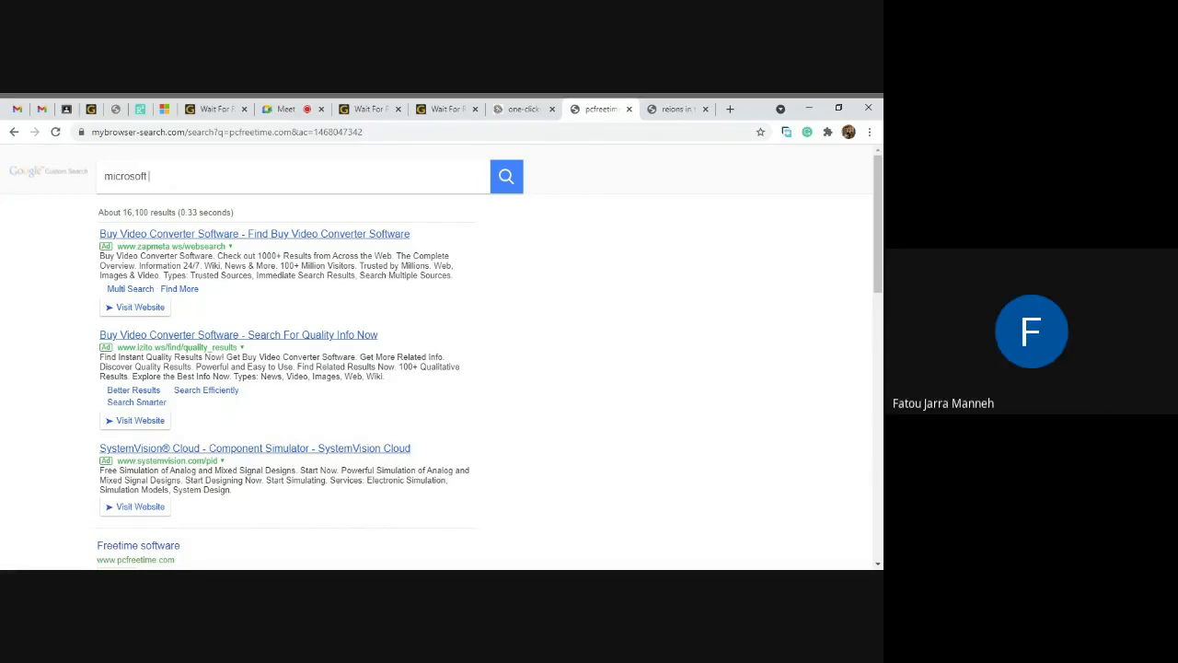
text( evaluation center)
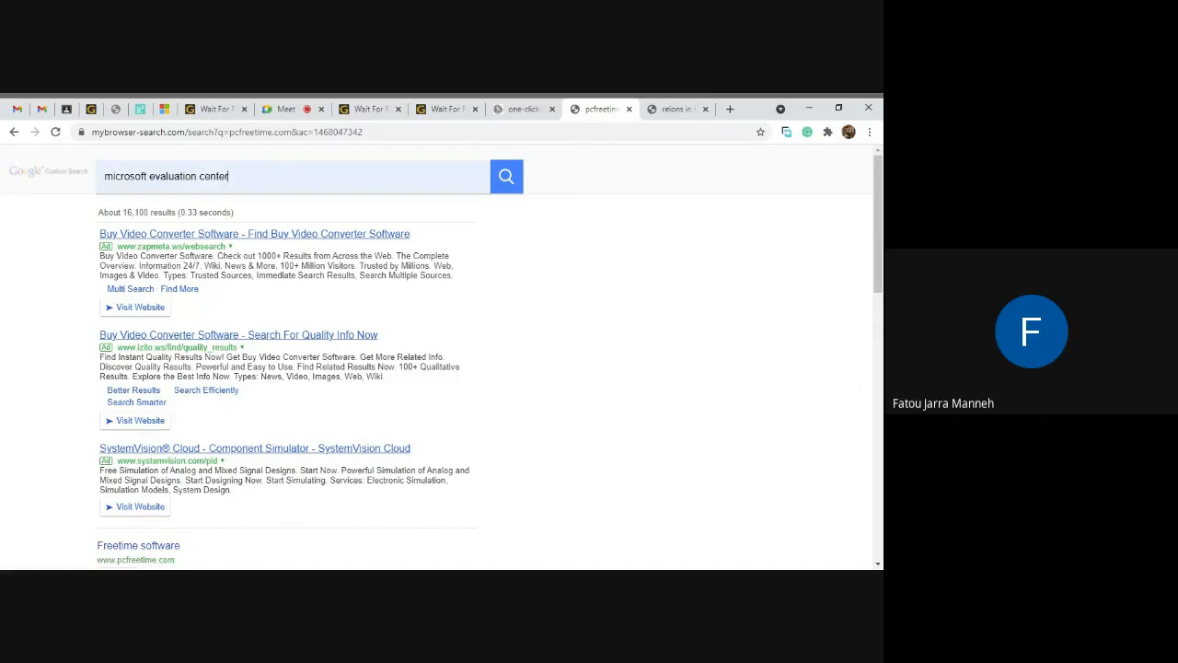
Step: Run the search for 'microsoft evaluation center' and glance over the results
click(506, 177)
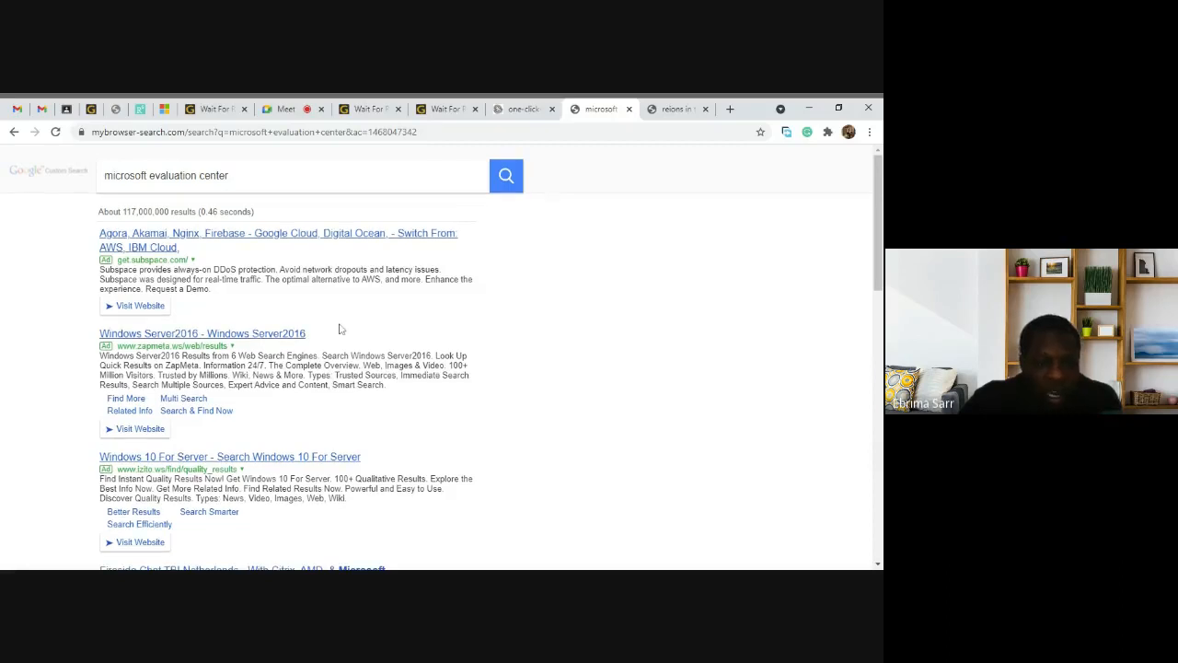
scroll(341, 328, down, 1)
scroll(342, 329, up, 1)
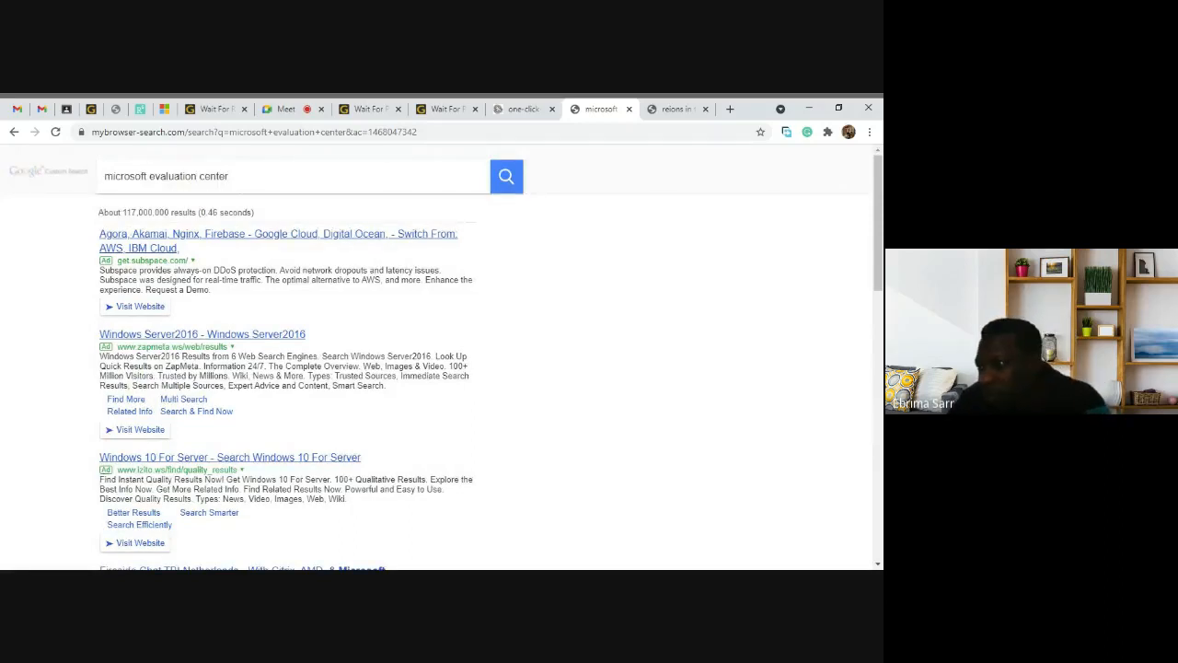
Step: Search again for 'microsoft tecnet evaluation center' and open the Microsoft Evaluation Center result
key(BackSpace)
key(BackSpace)
key(BackSpace)
key(BackSpace)
key(BackSpace)
key(BackSpace)
key(BackSpace)
key(BackSpace)
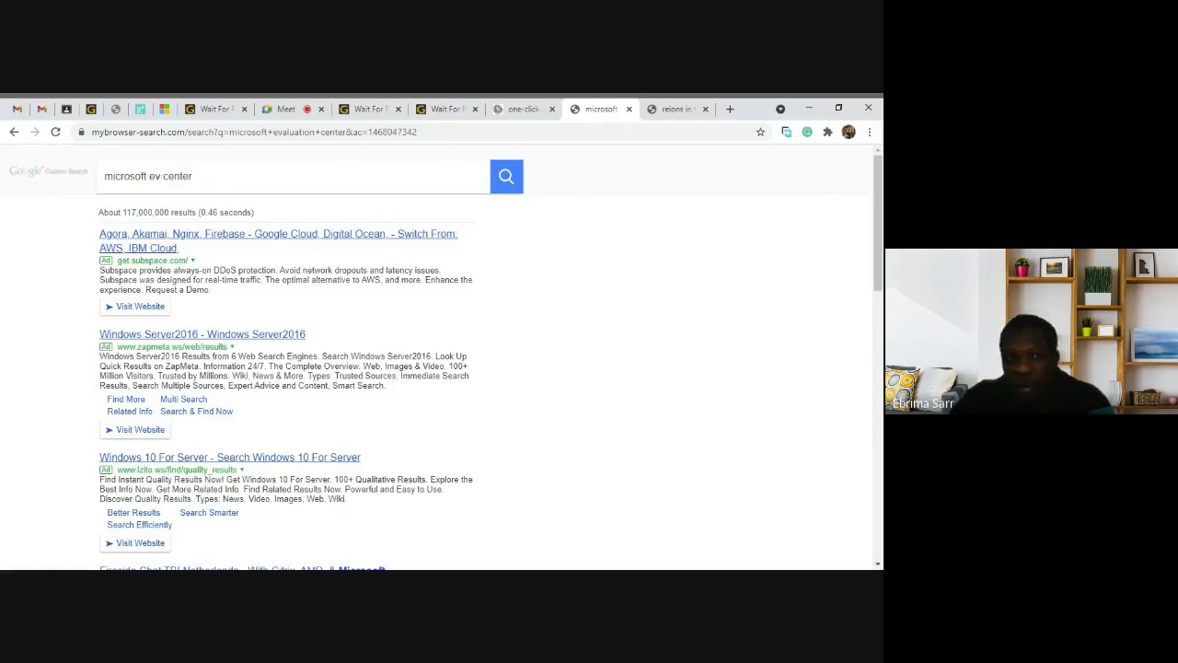
key(BackSpace)
key(BackSpace)
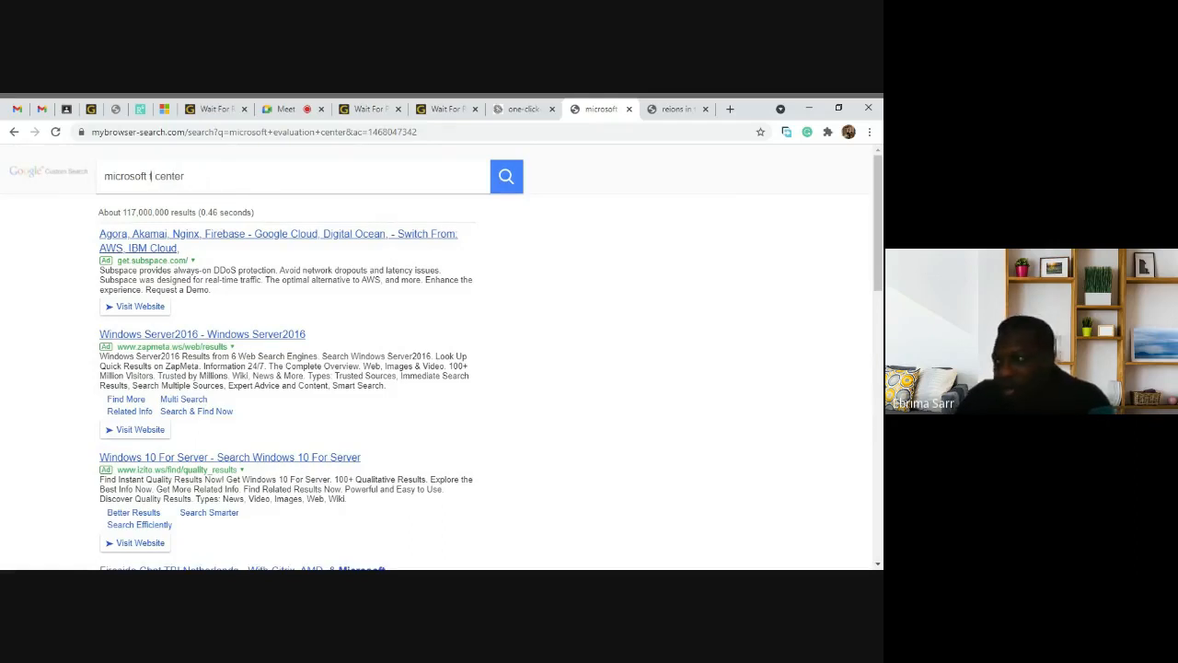
text(te)
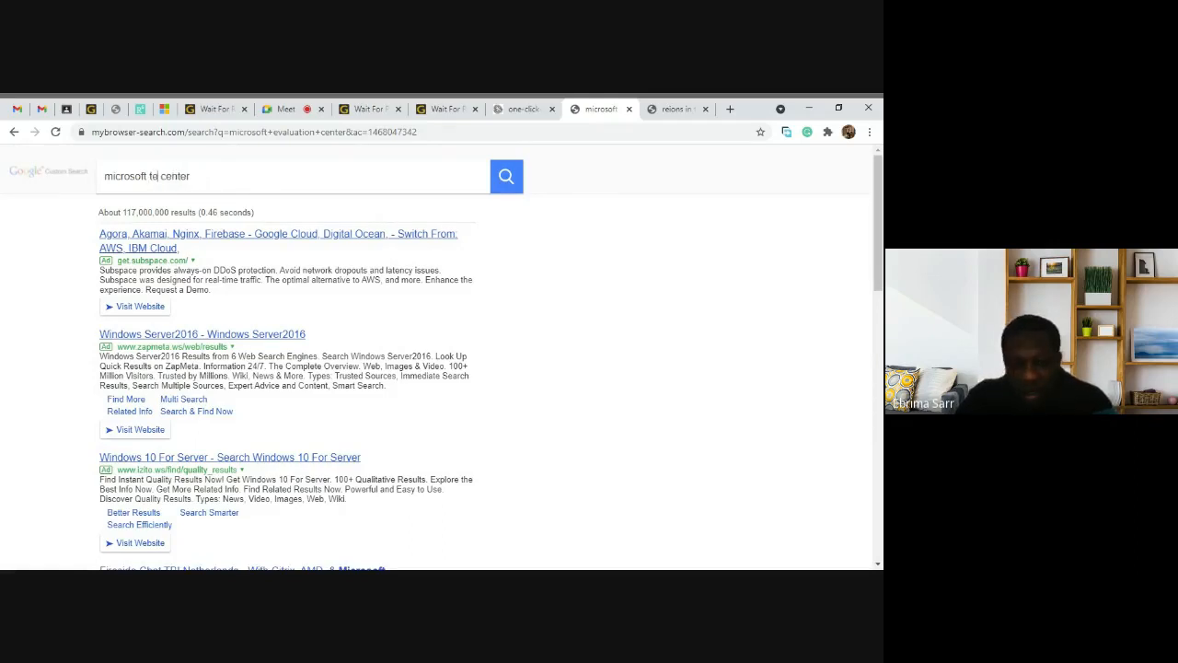
text(c)
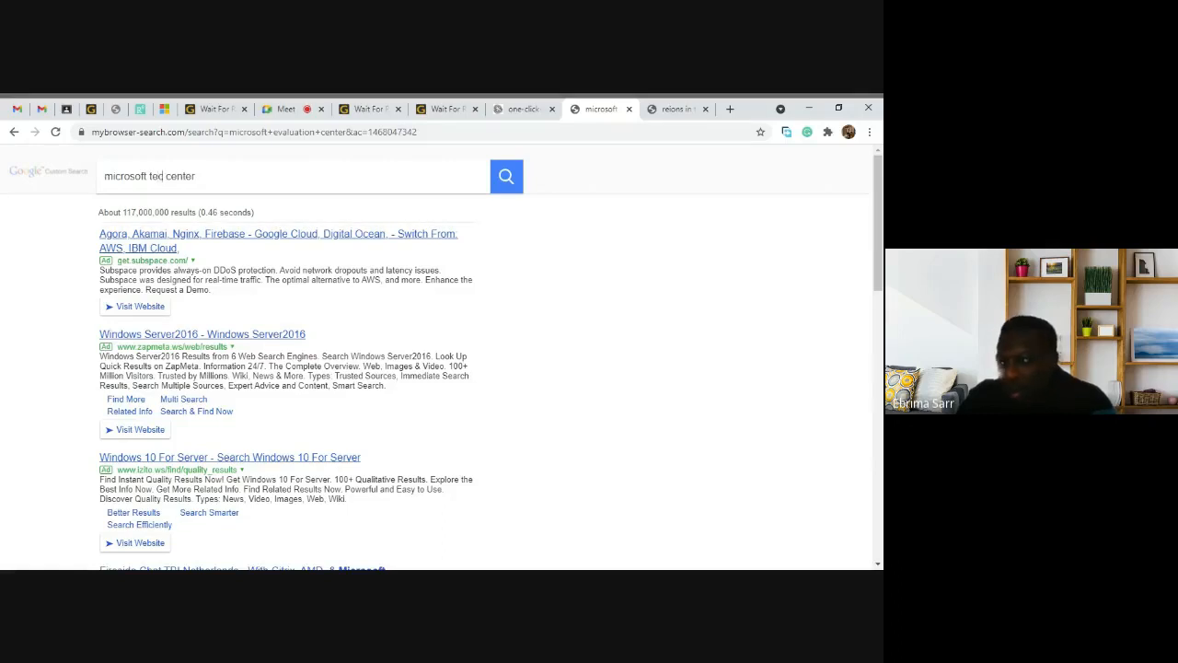
text(ne)
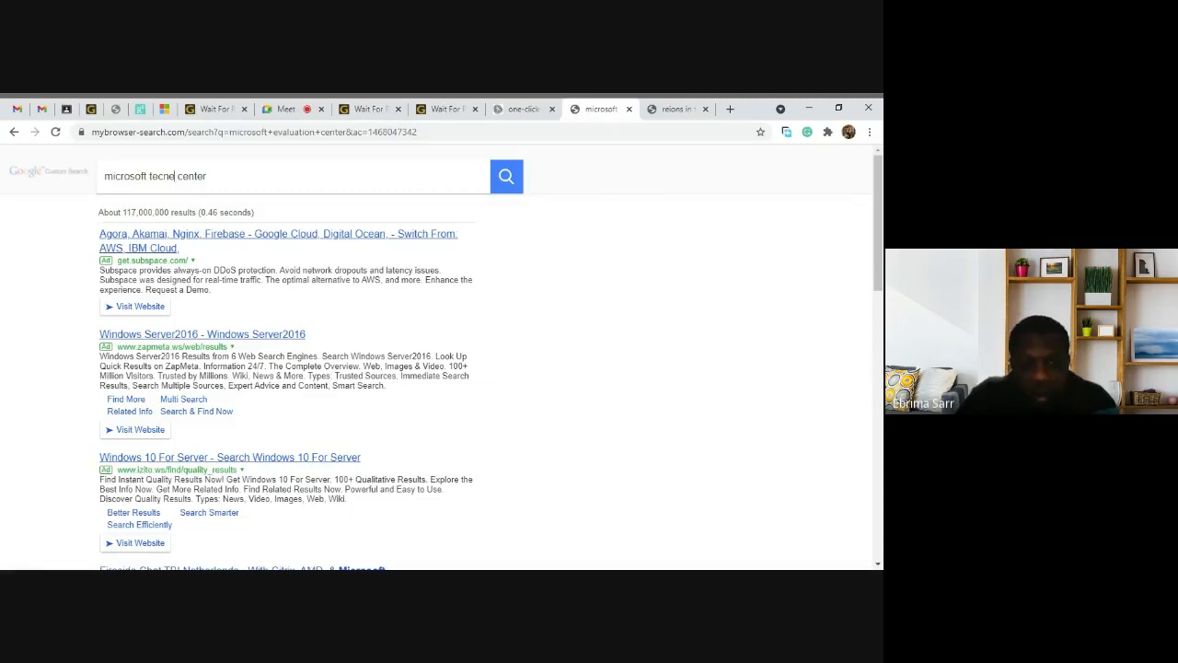
key(BackSpace)
key(BackSpace)
text(ne)
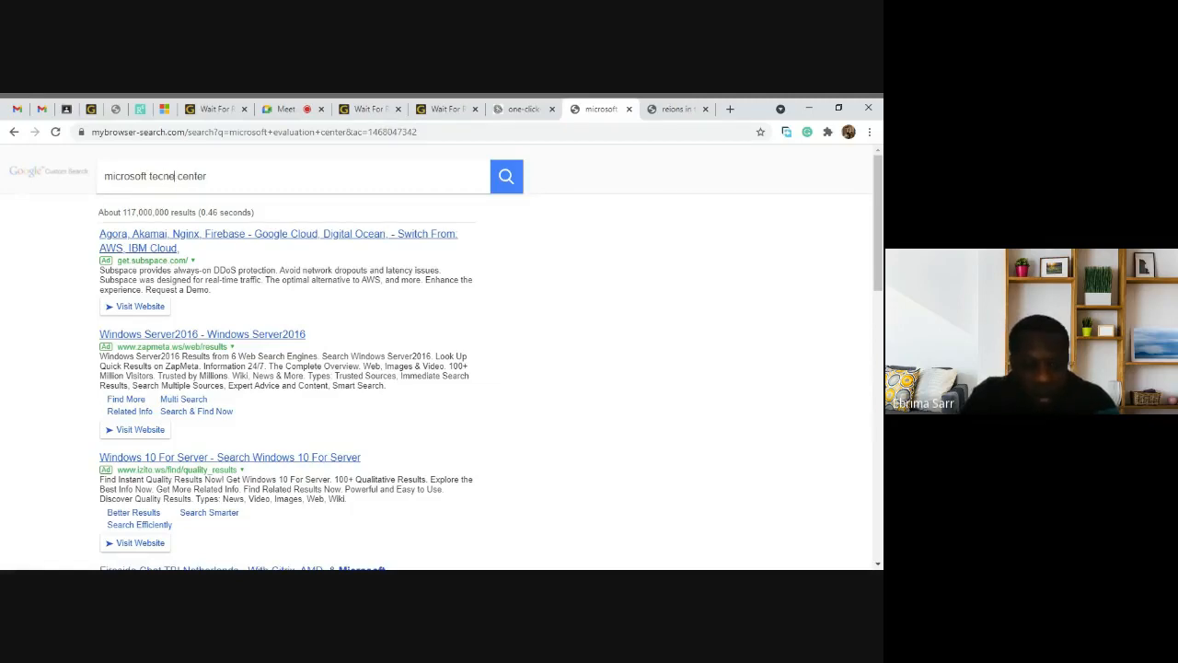
text(t)
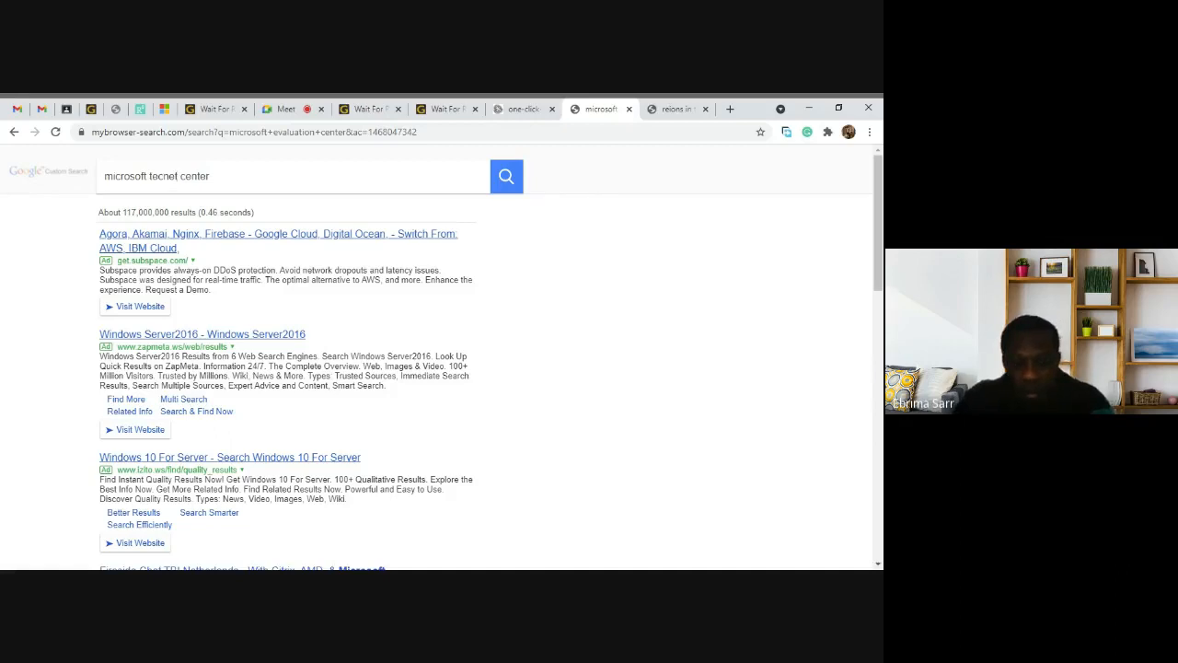
text( evalu )
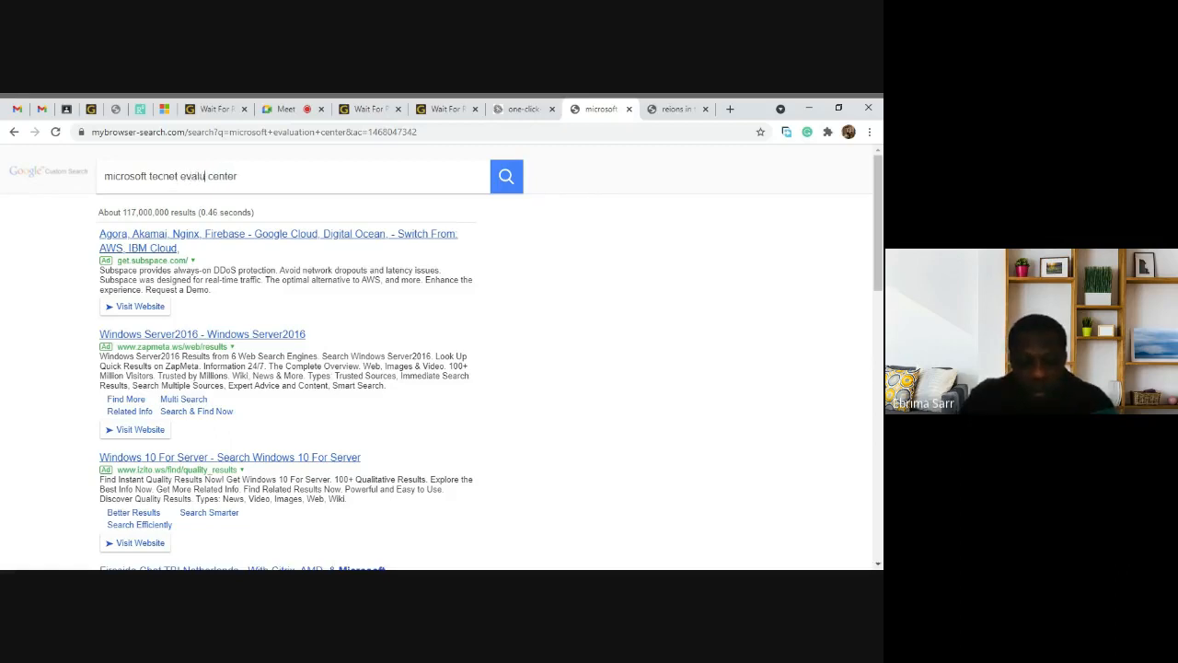
text(ation)
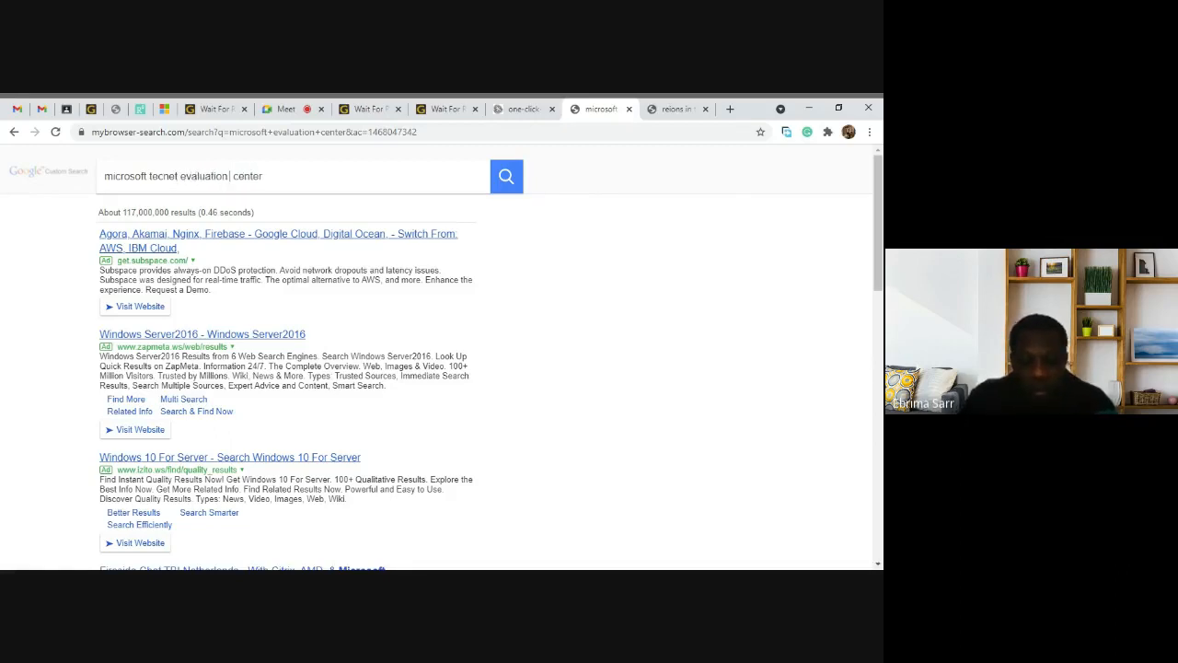
click(505, 178)
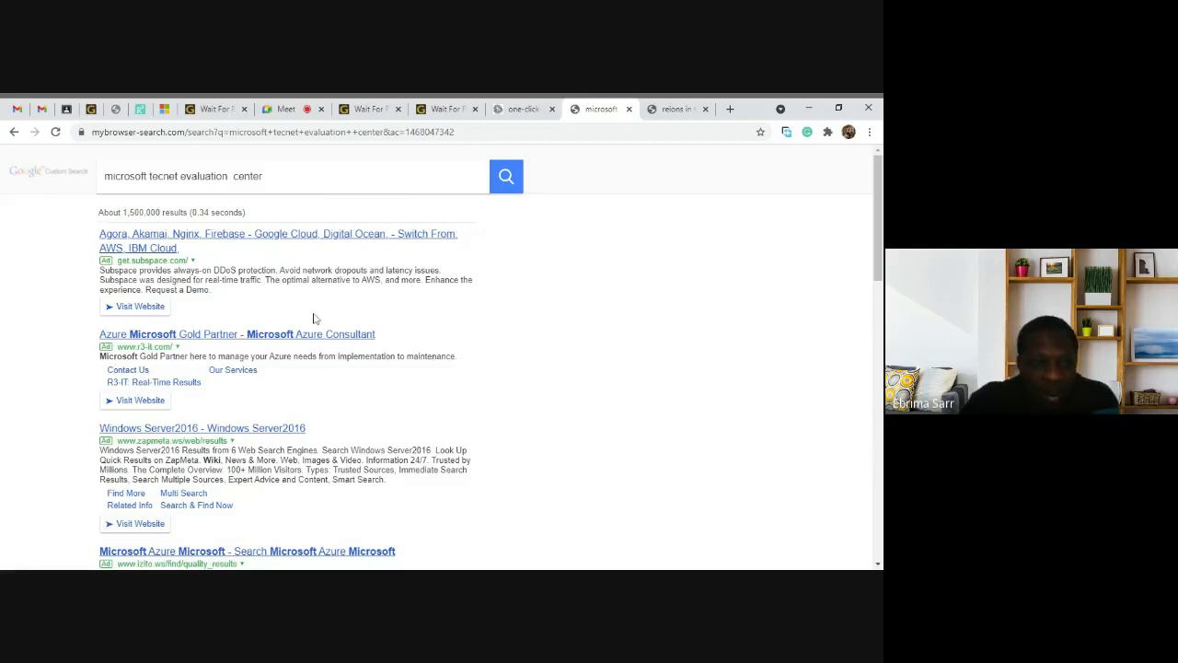
scroll(307, 371, down, 3)
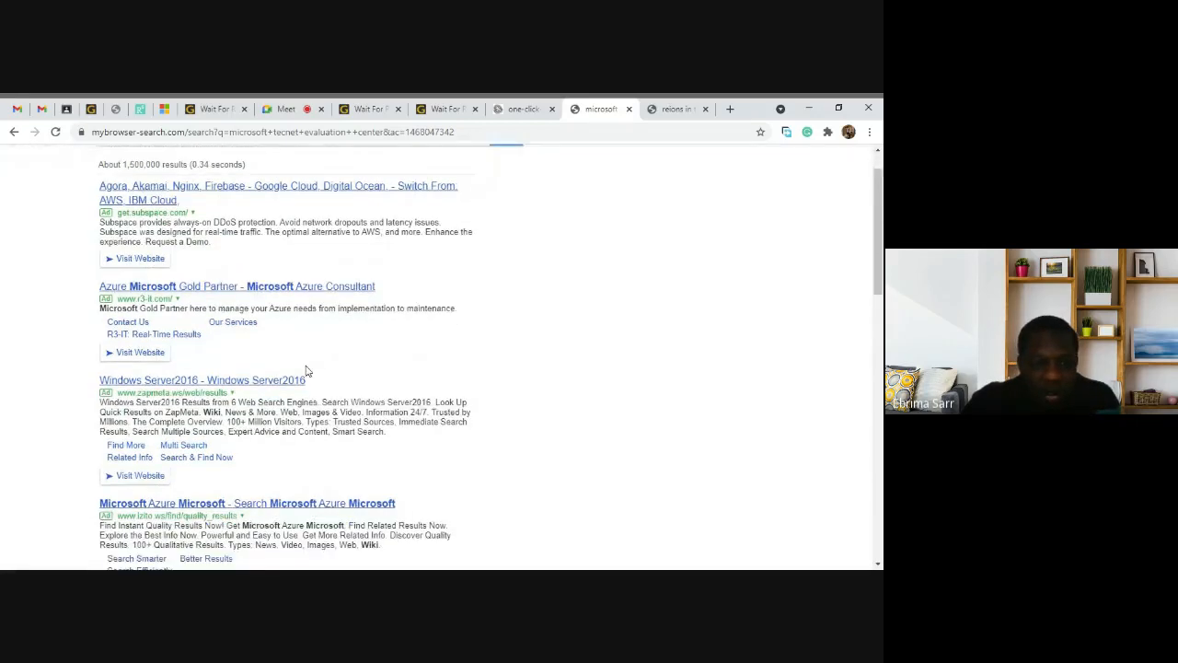
scroll(308, 371, down, 4)
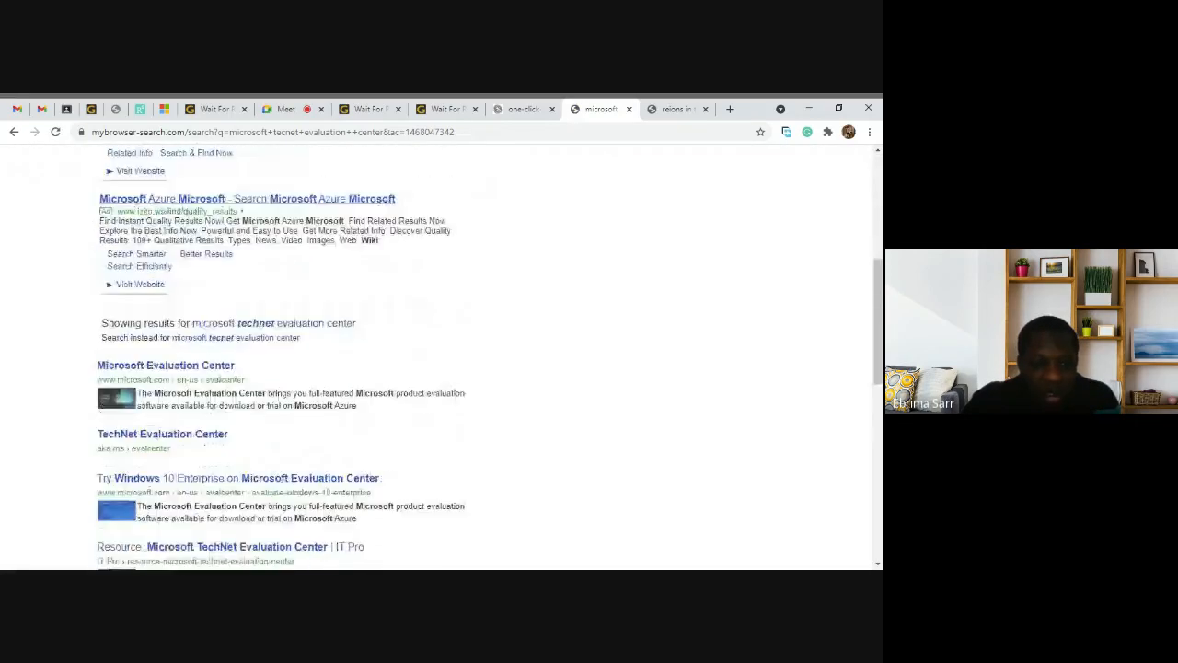
click(175, 368)
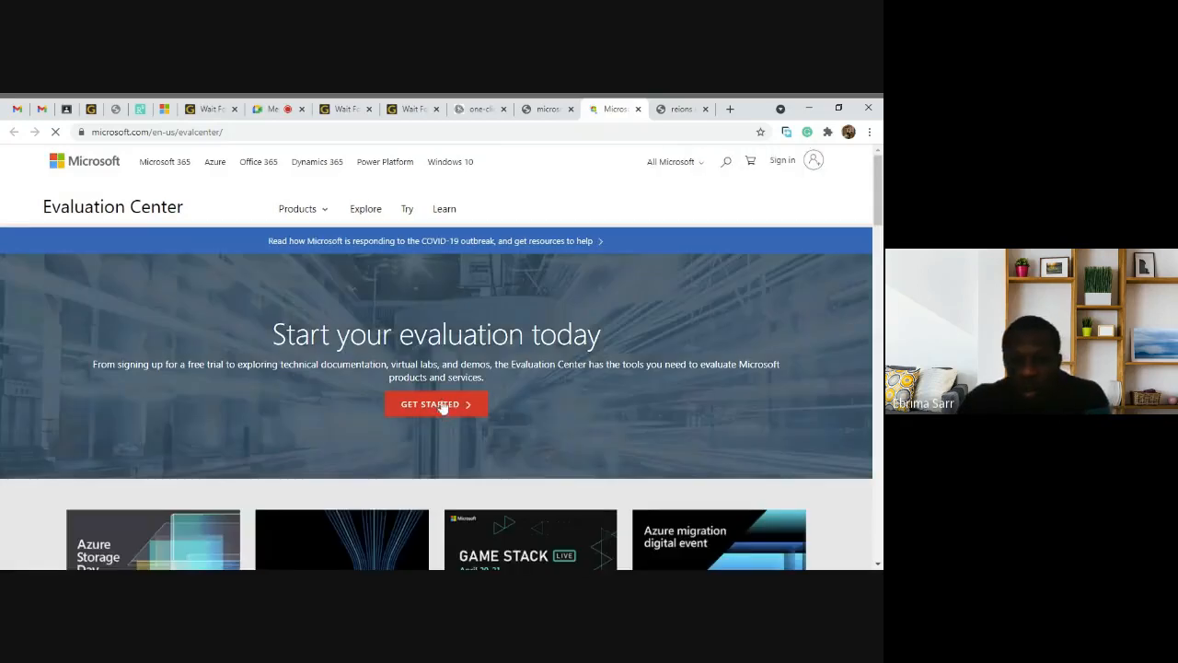
Step: Go from Get Started through the Windows Server tile to its VIEW ALL products list
click(443, 409)
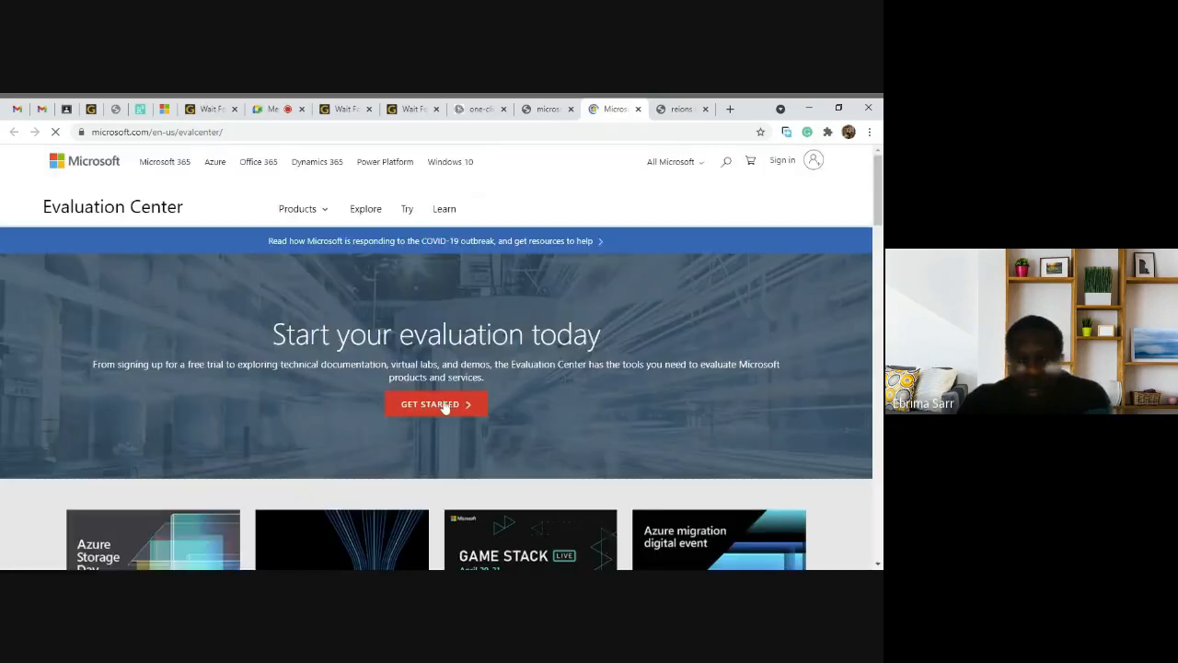
click(444, 408)
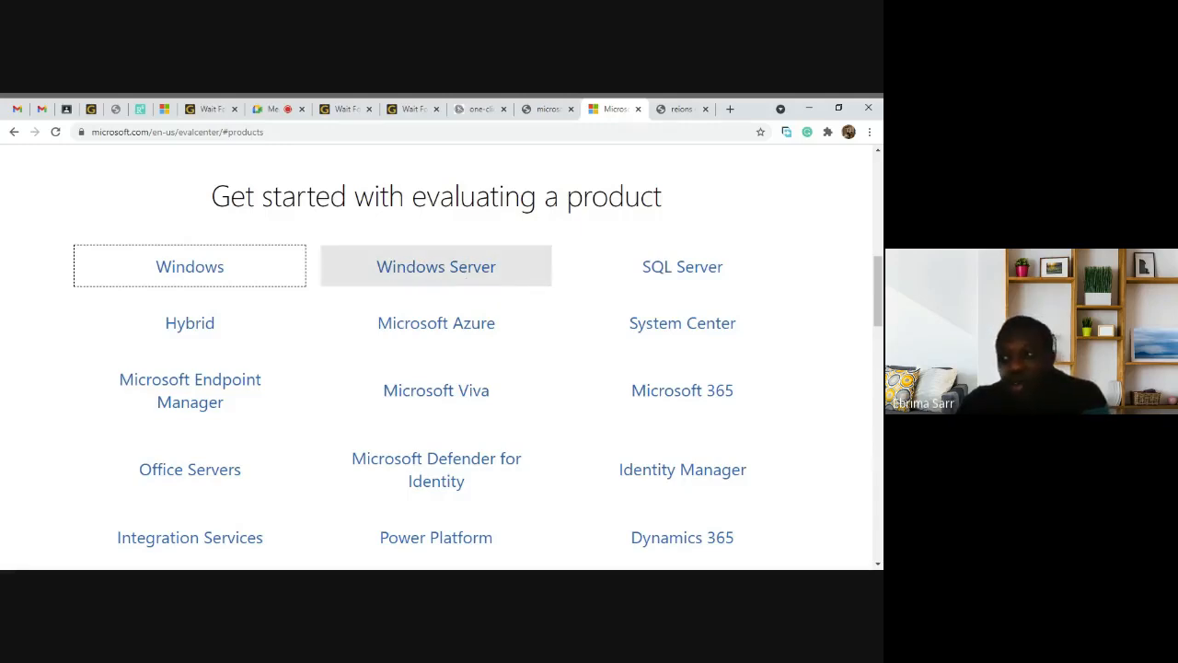
click(465, 276)
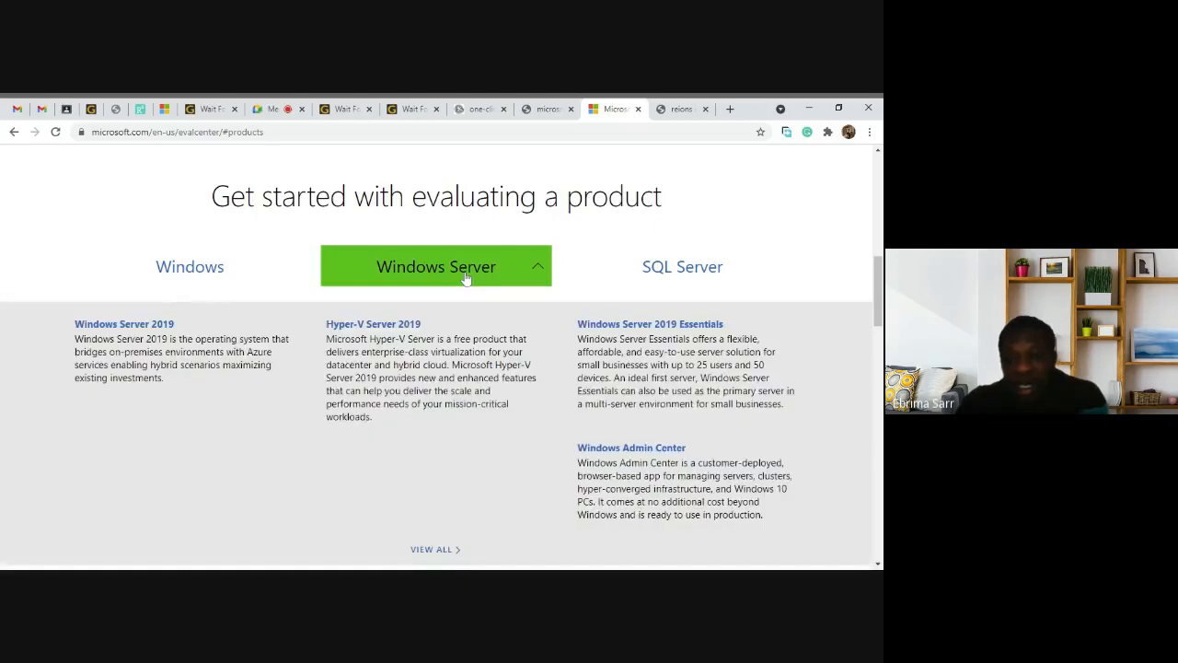
scroll(557, 452, down, 3)
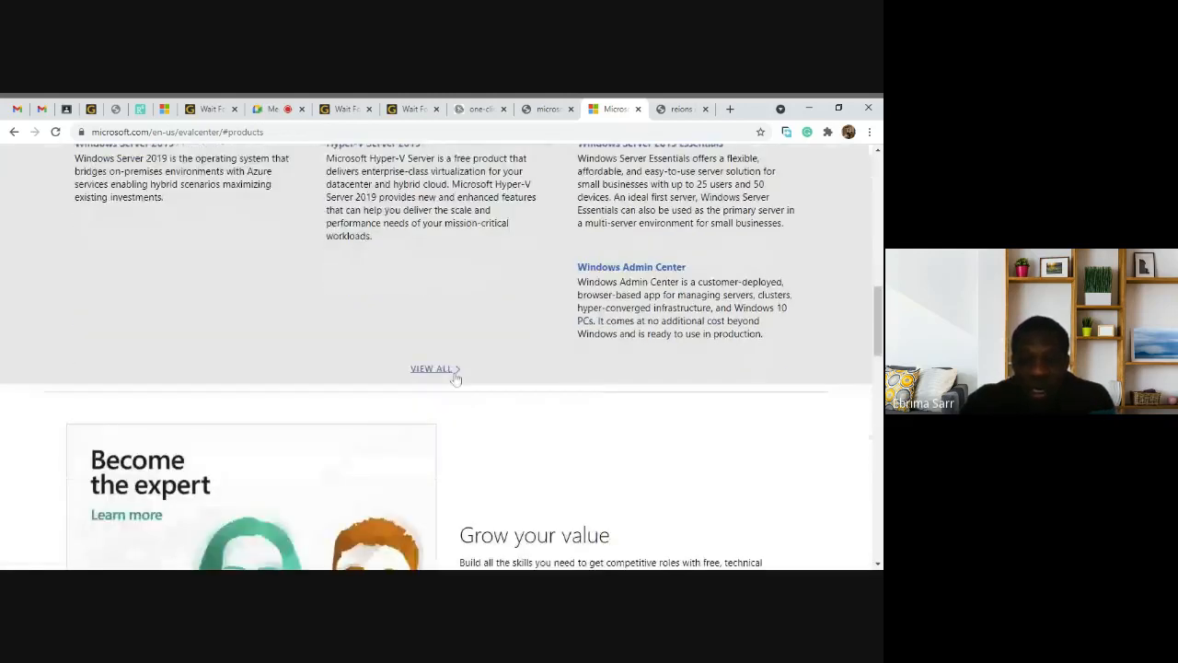
click(428, 368)
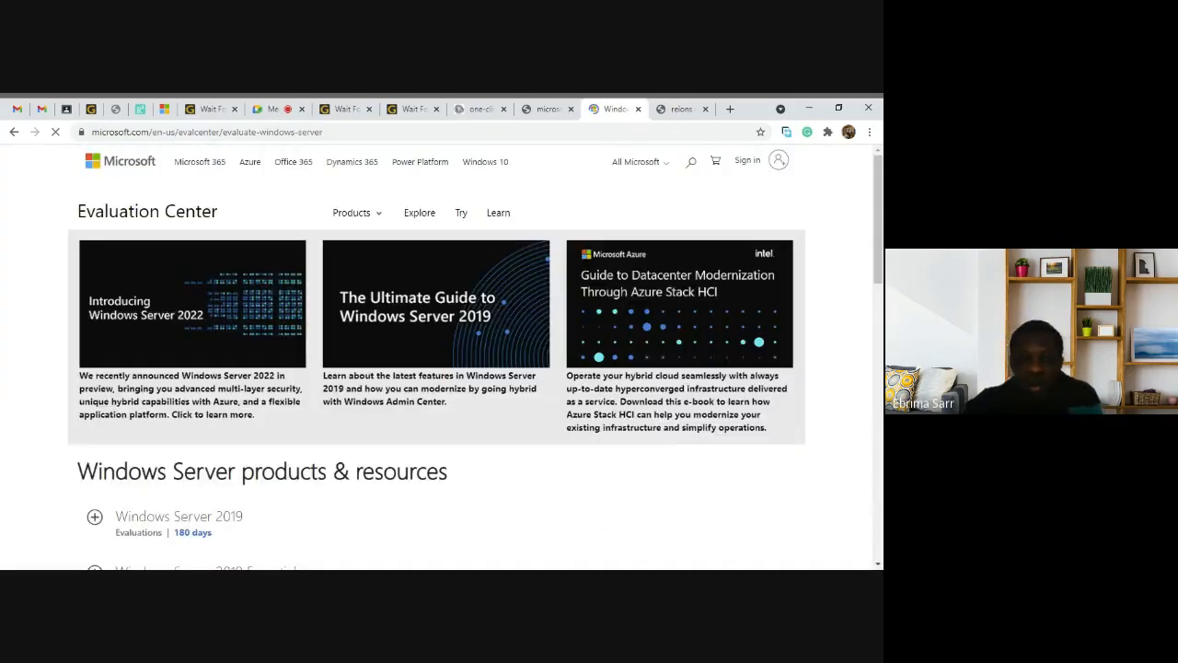
Step: Expand the Windows Server 2012 R2 entry to reveal its Azure, ISO, Virtual Lab and VHD options
scroll(442, 359, down, 3)
scroll(442, 359, down, 4)
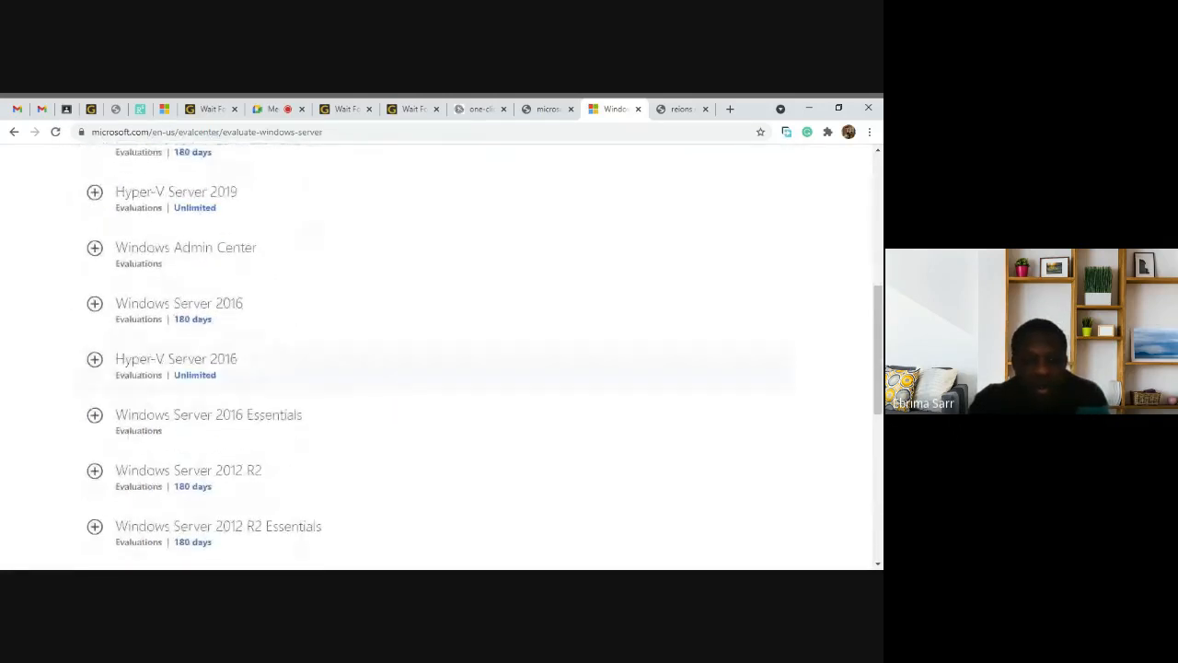
scroll(340, 428, down, 3)
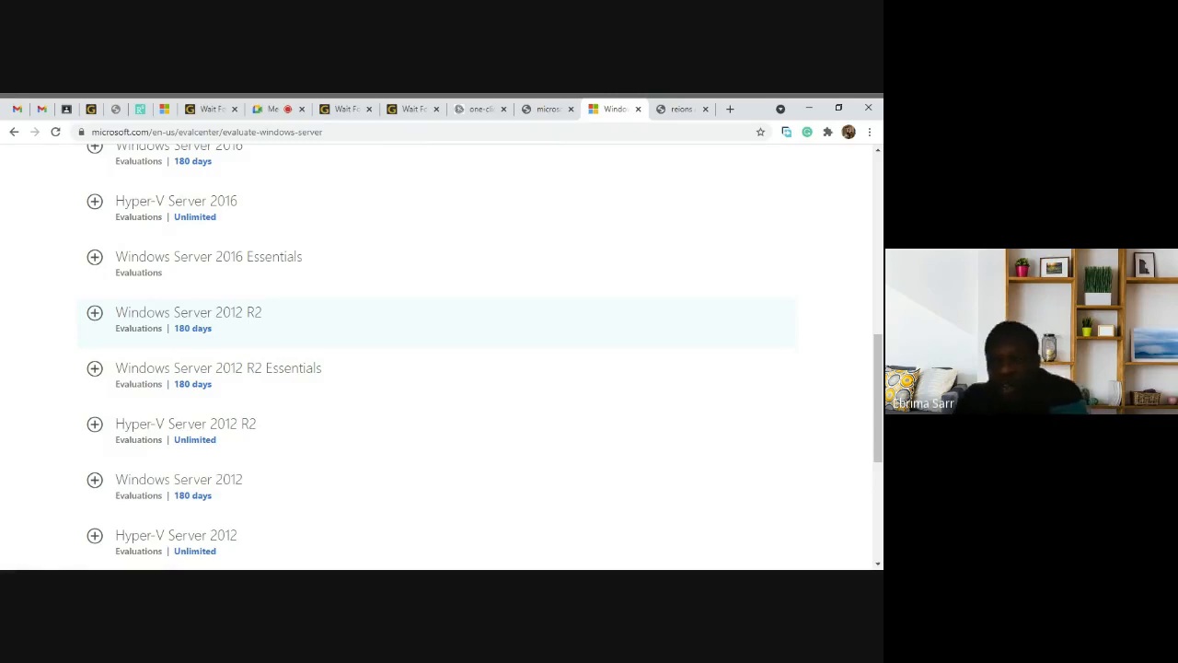
click(190, 322)
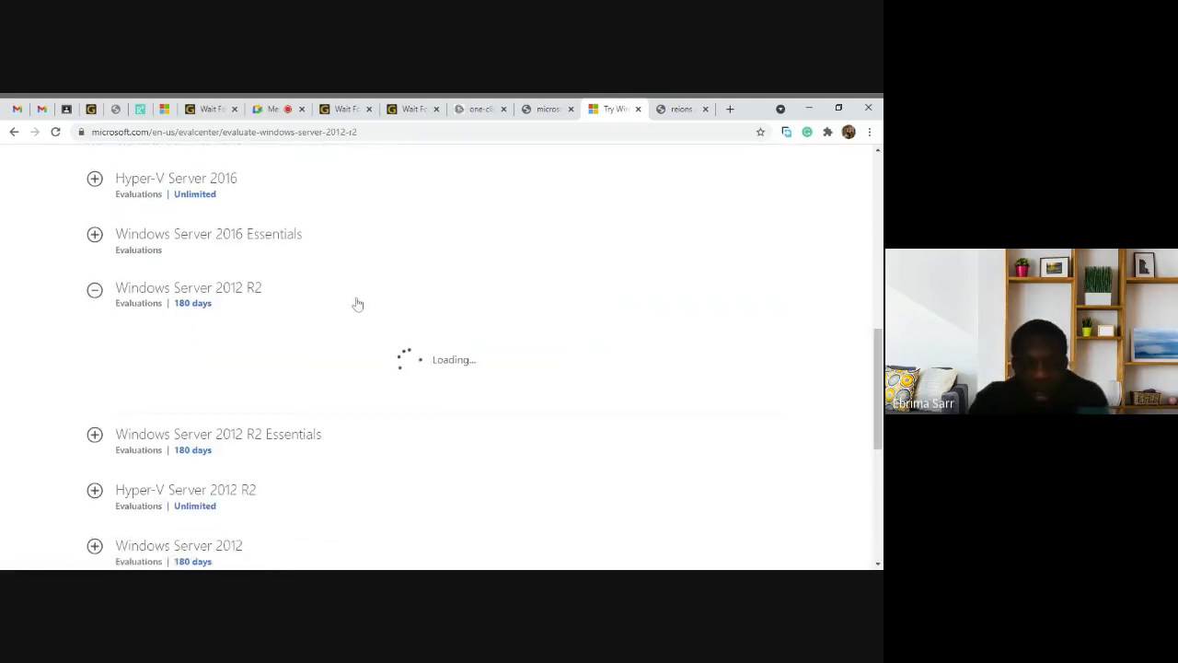
scroll(357, 304, down, 1)
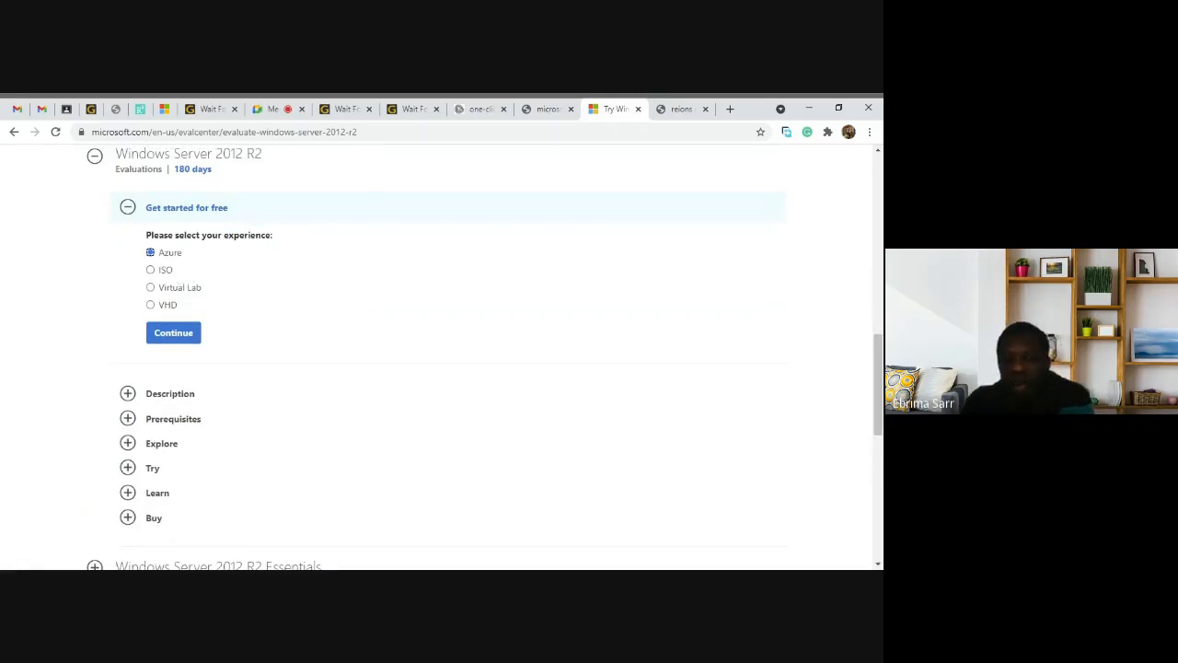
Step: Select the ISO experience for Windows Server 2012 R2 and continue to registration
click(151, 272)
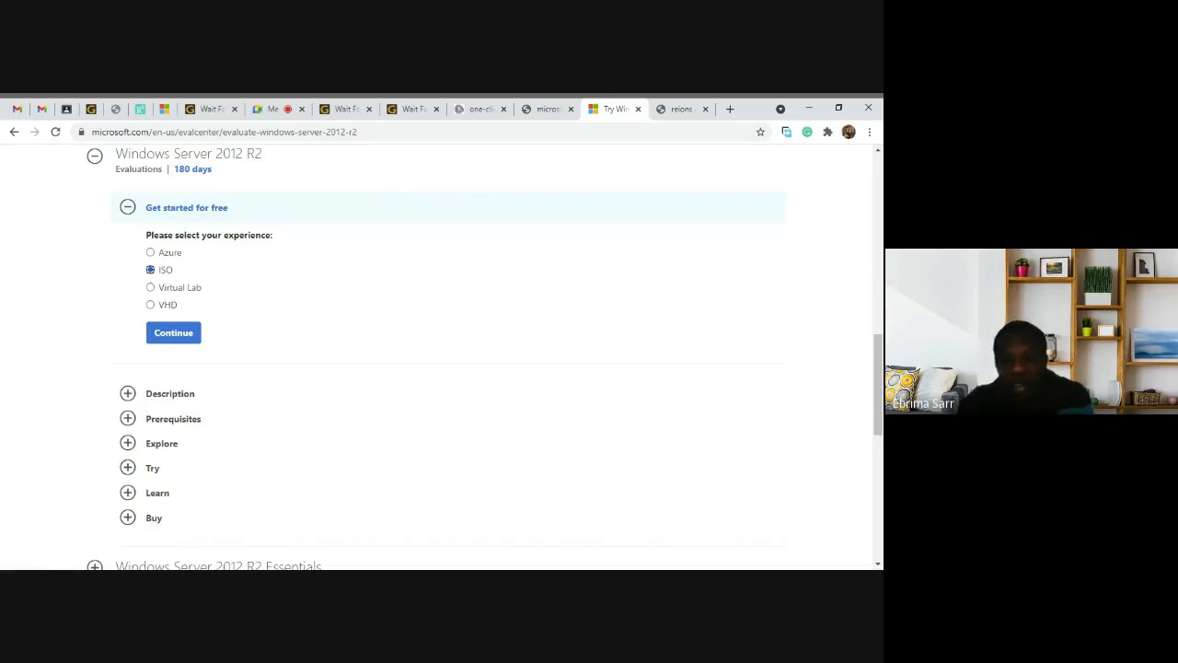
click(190, 339)
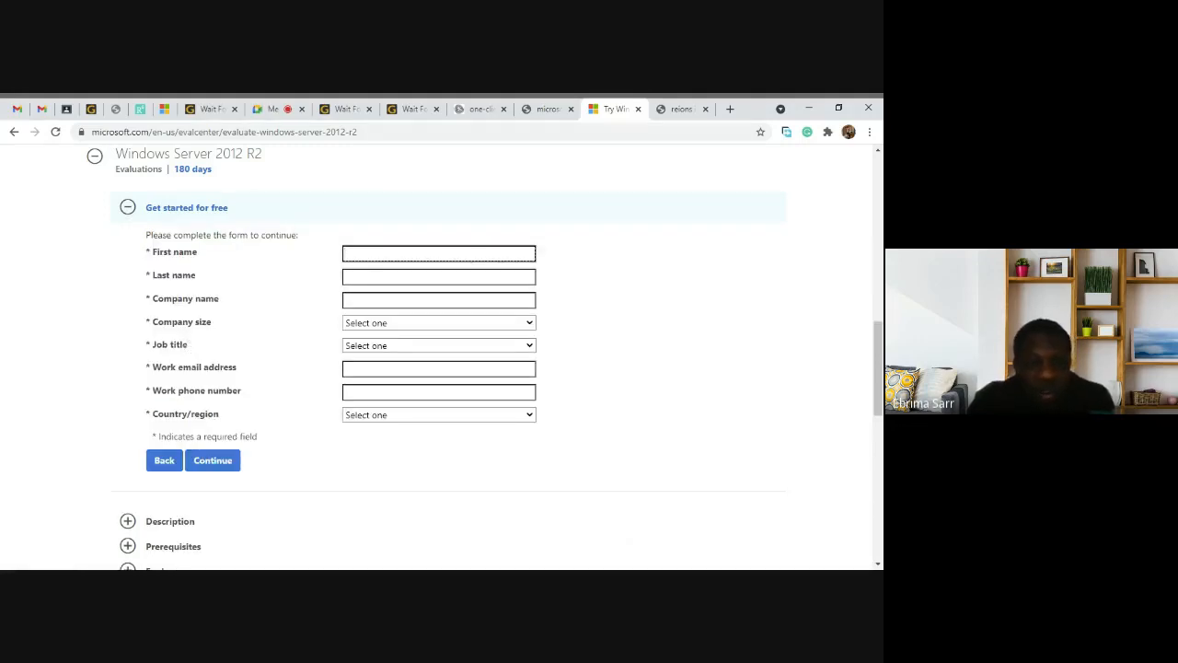
Step: Autofill the name fields, enter company 'utg', size 2-4, job title System Administrator/Architect
click(438, 254)
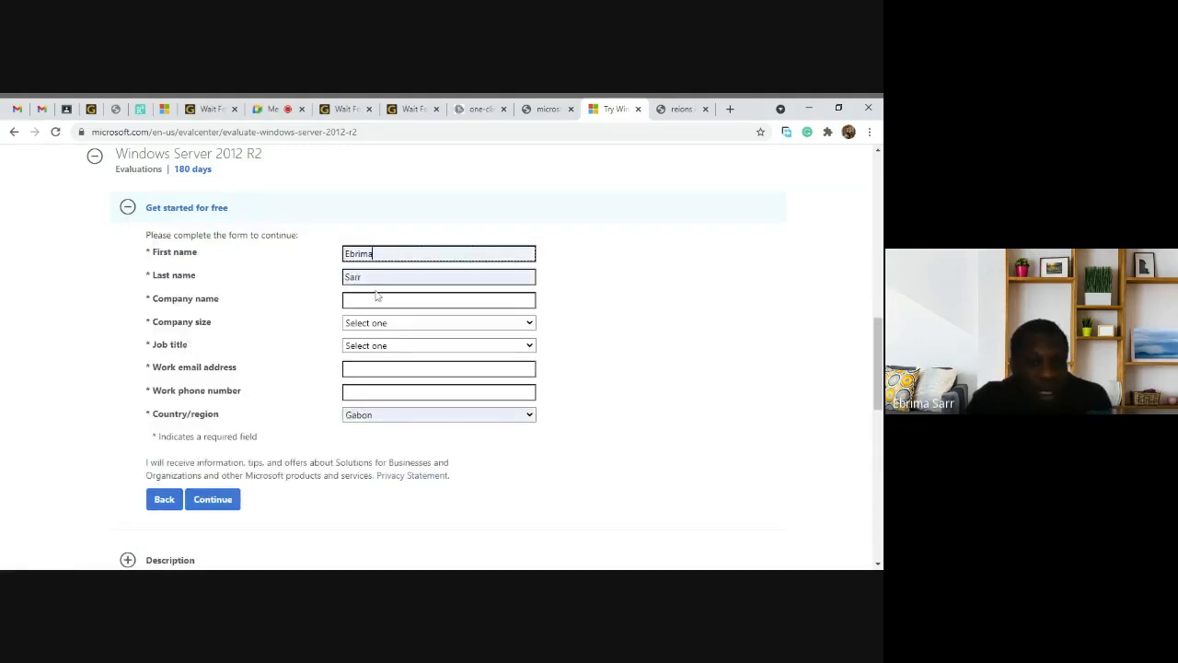
click(438, 300)
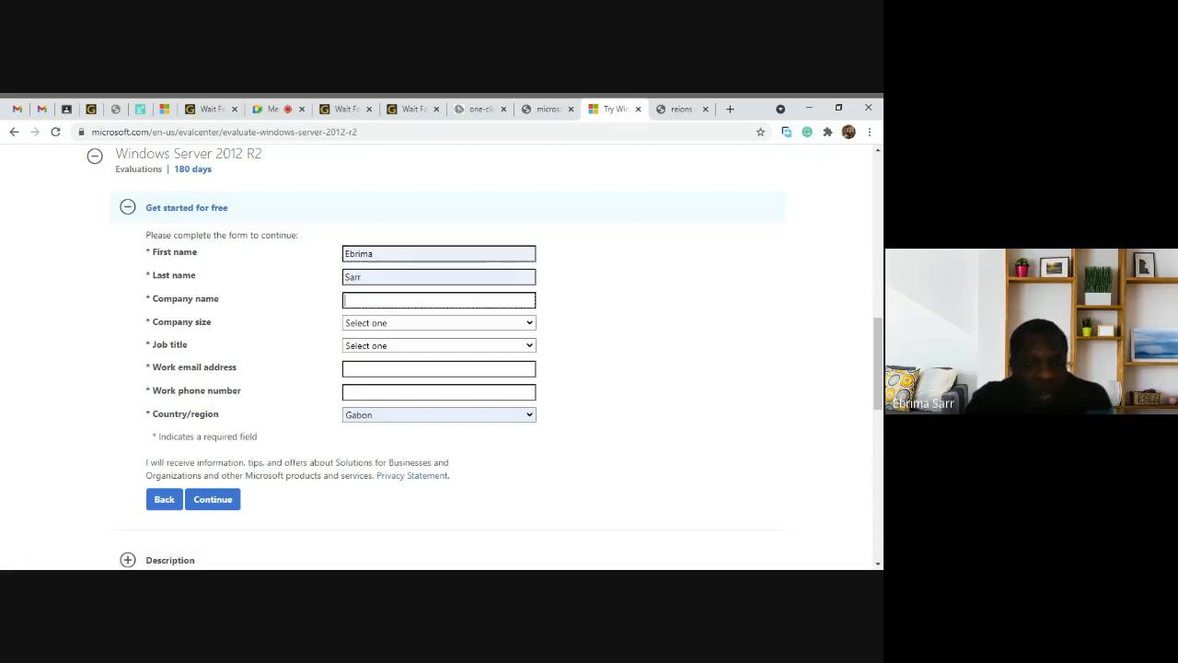
text(utg)
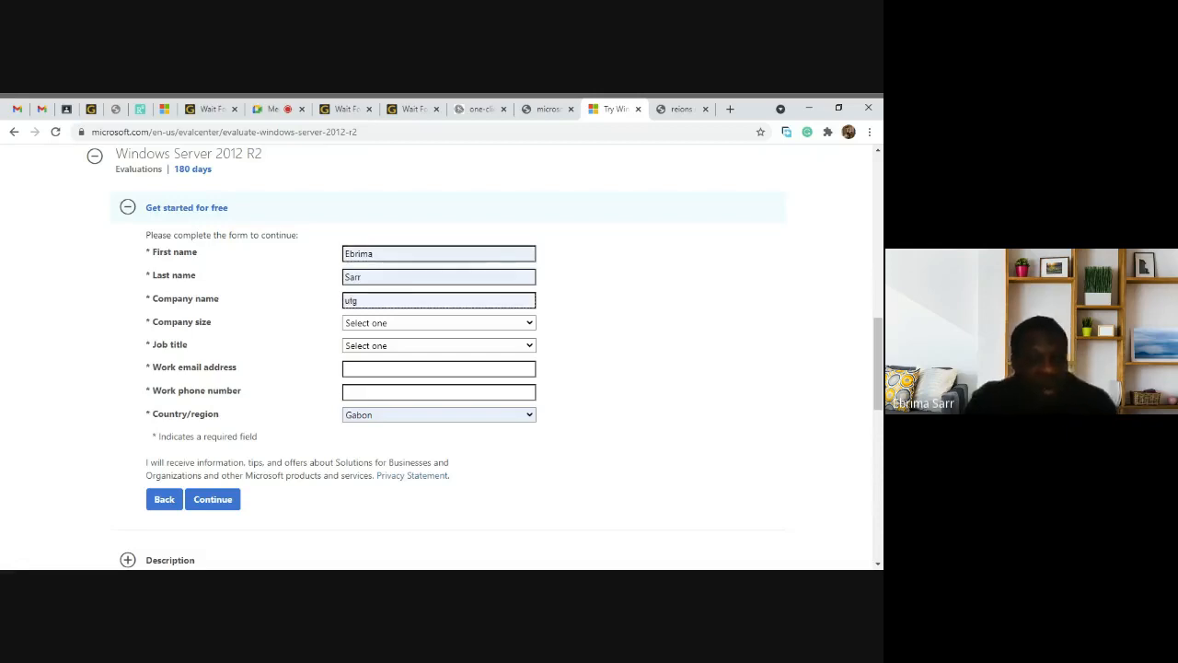
click(378, 326)
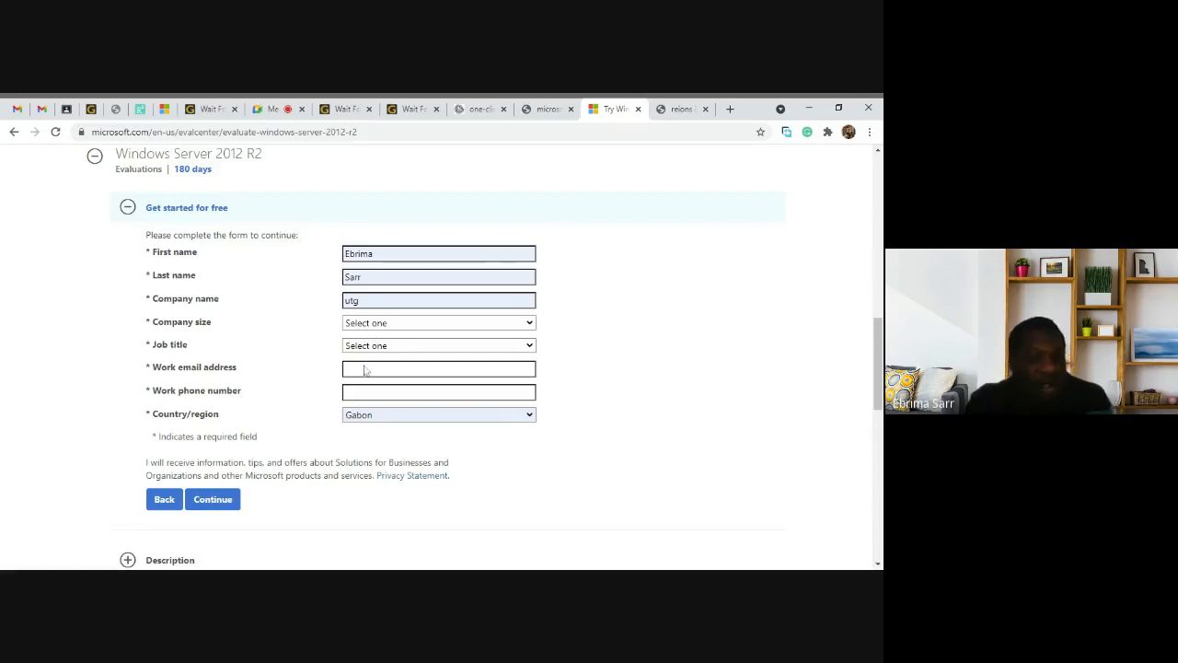
click(377, 356)
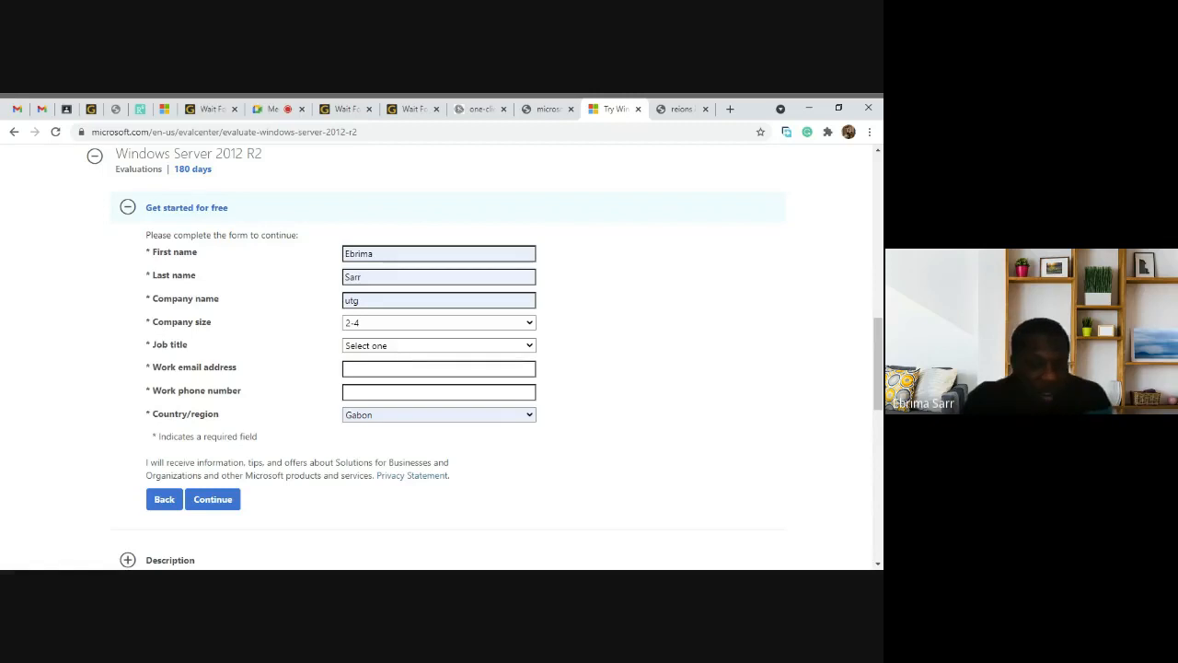
click(362, 351)
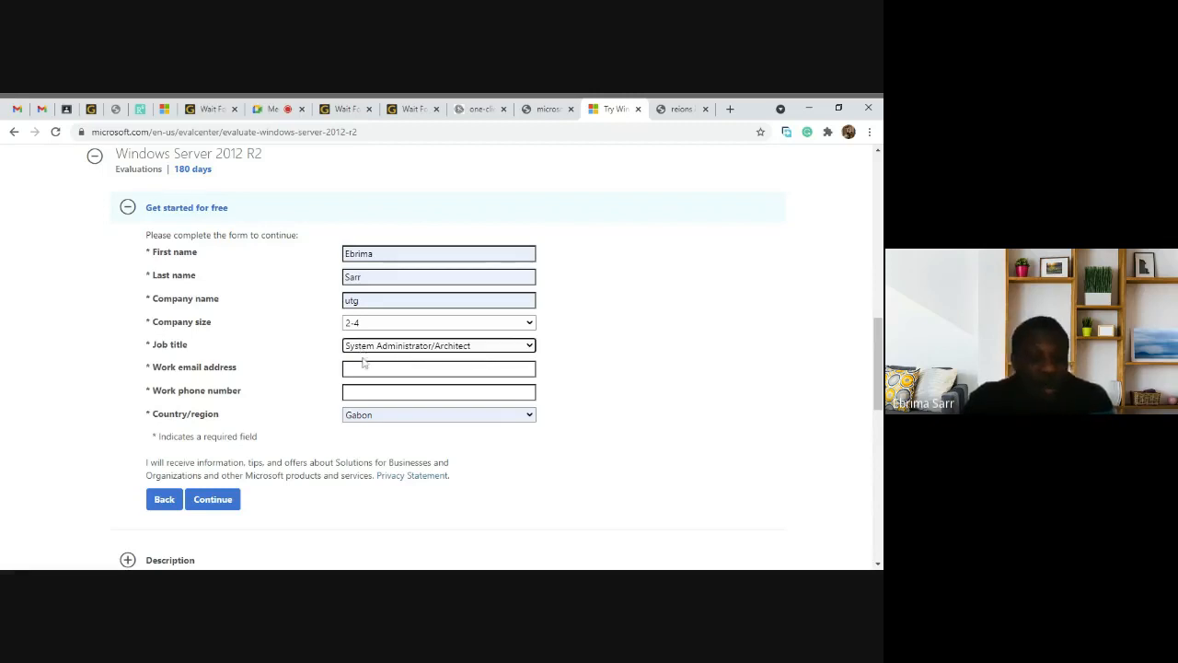
Step: Accept the suggested work email, enter the work phone number, choose Gambia, and submit
click(350, 372)
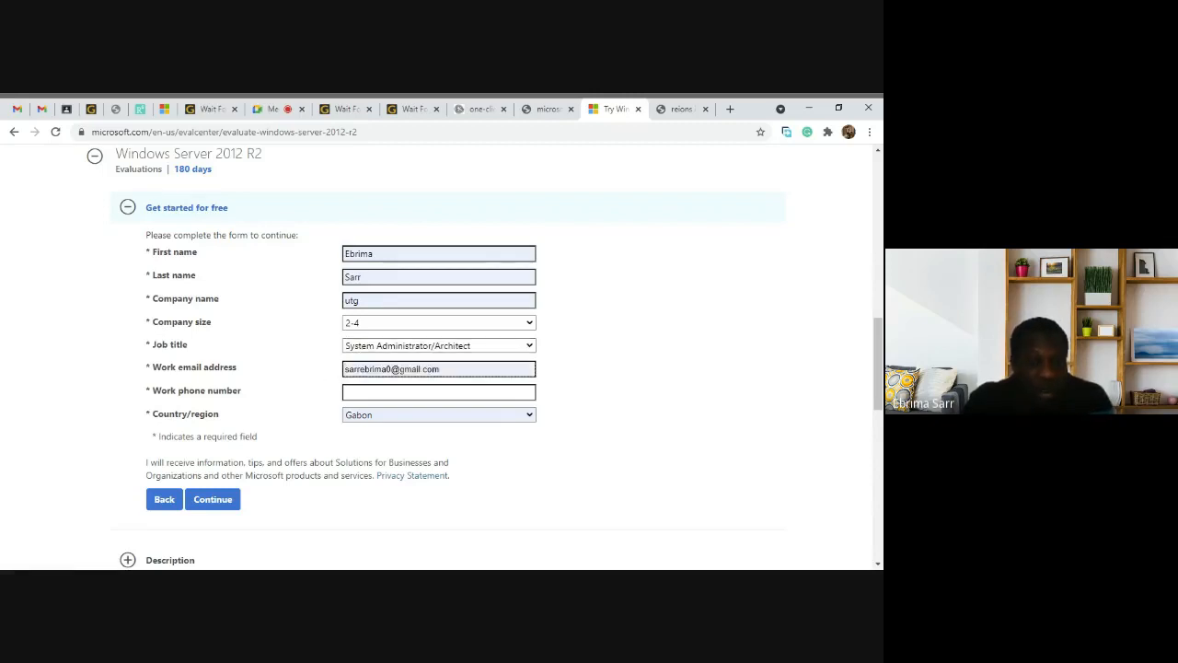
key(Return)
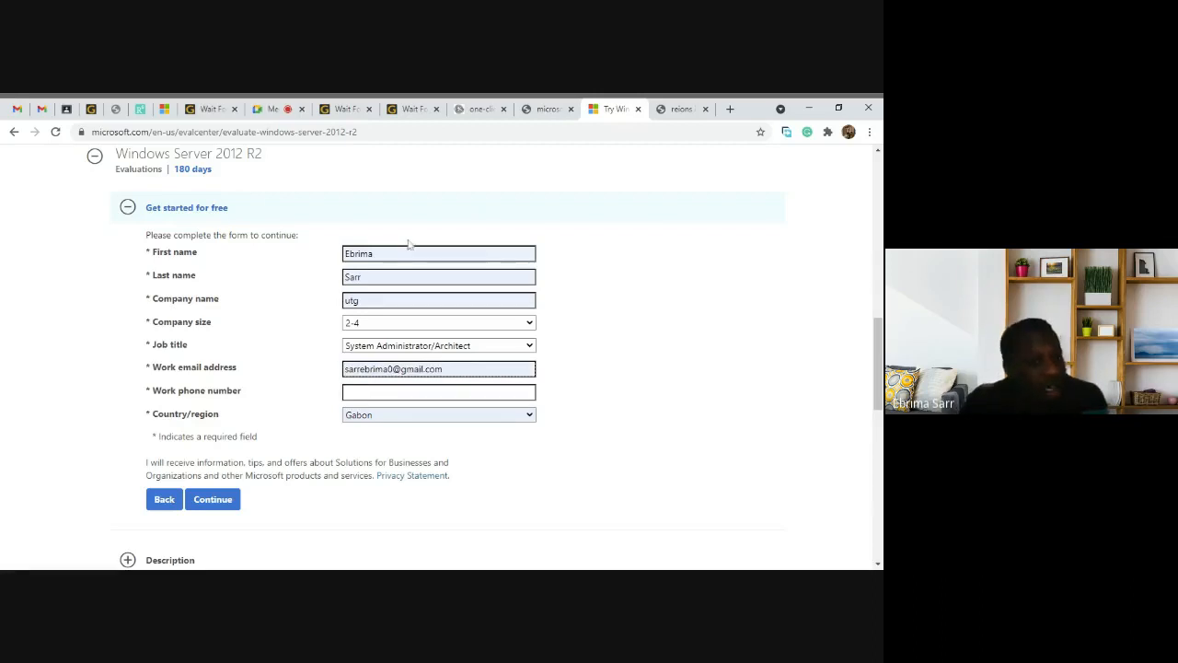
key(Tab)
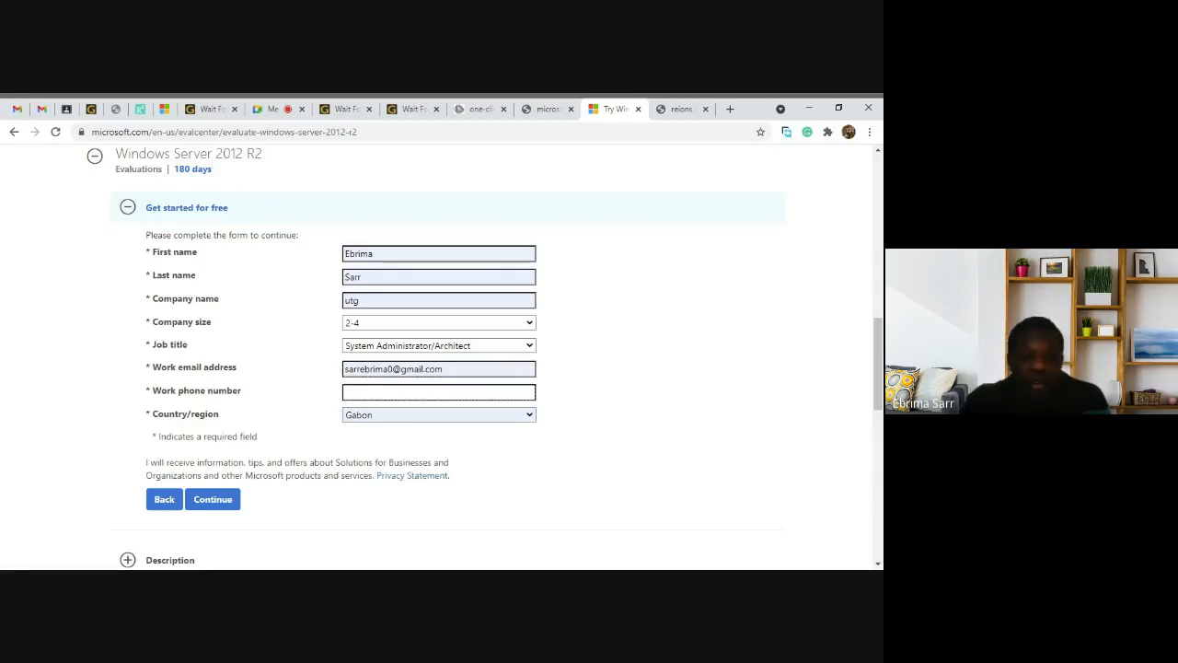
text(7878321)
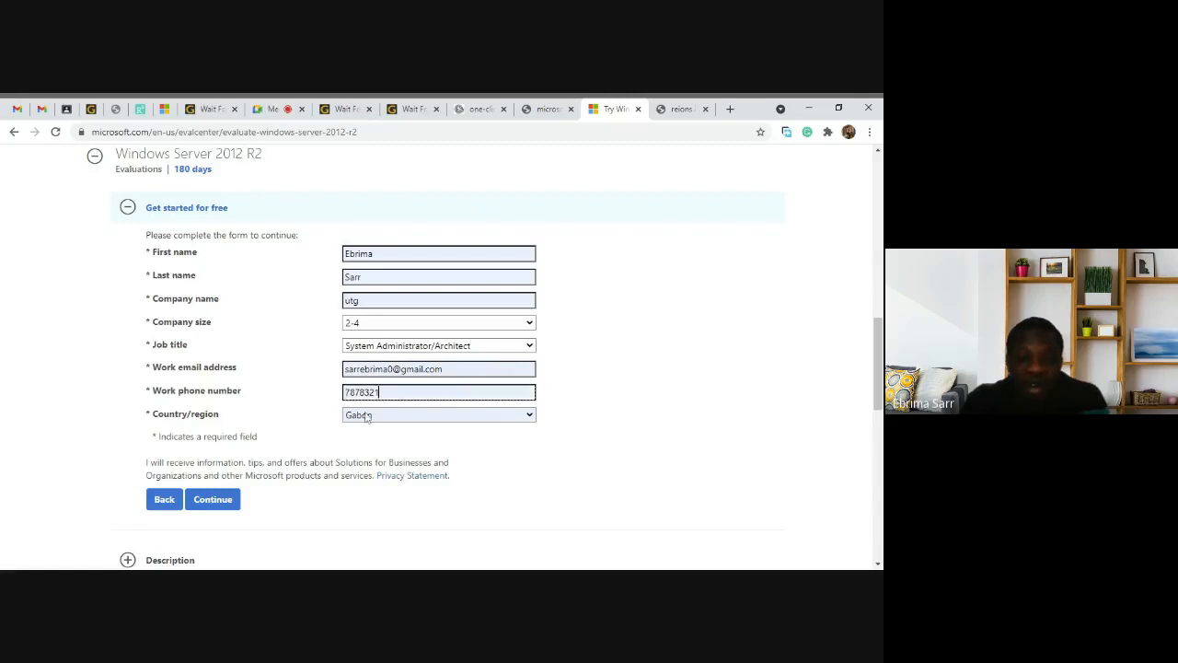
click(530, 417)
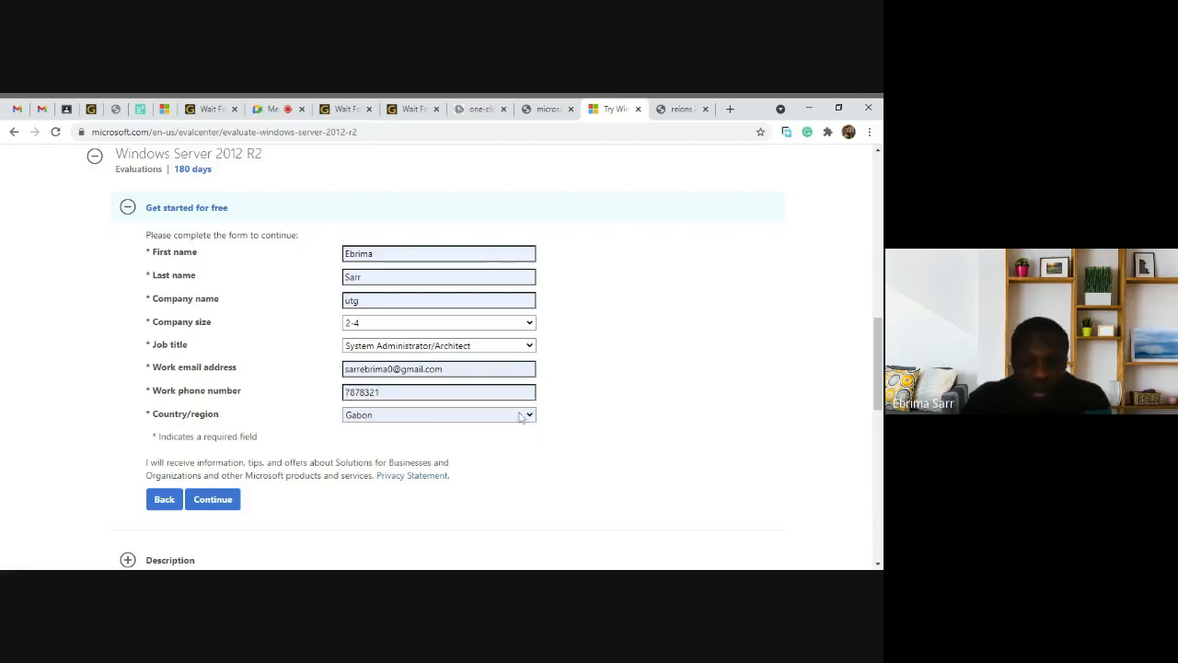
key(Down)
key(Return)
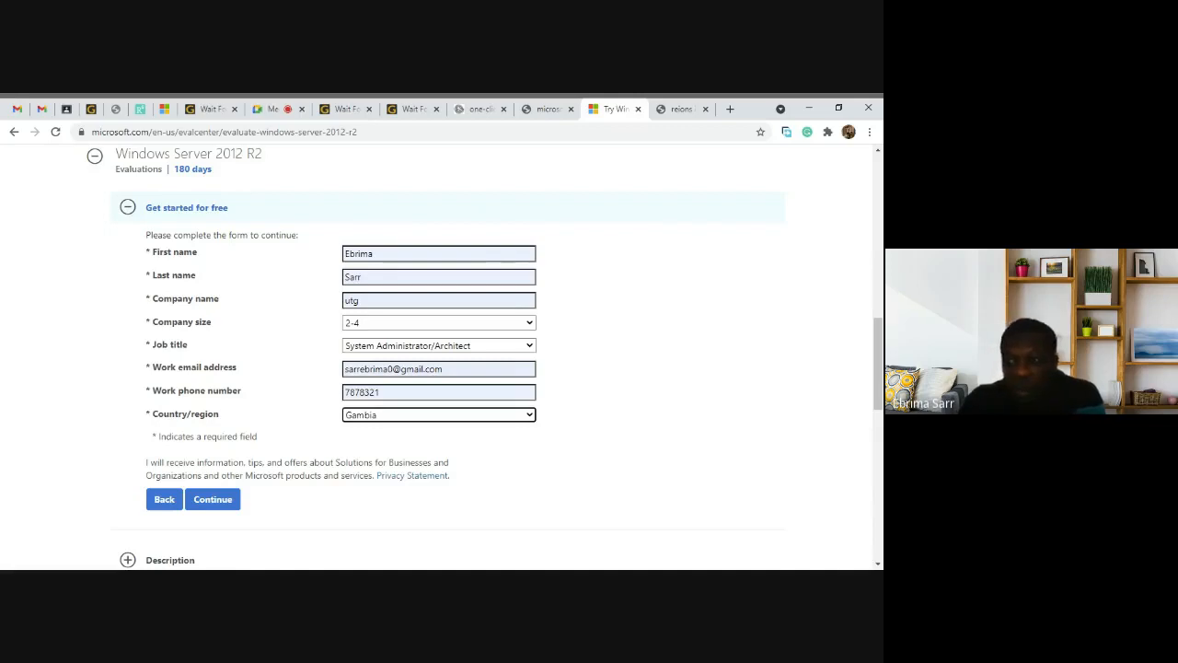
click(213, 502)
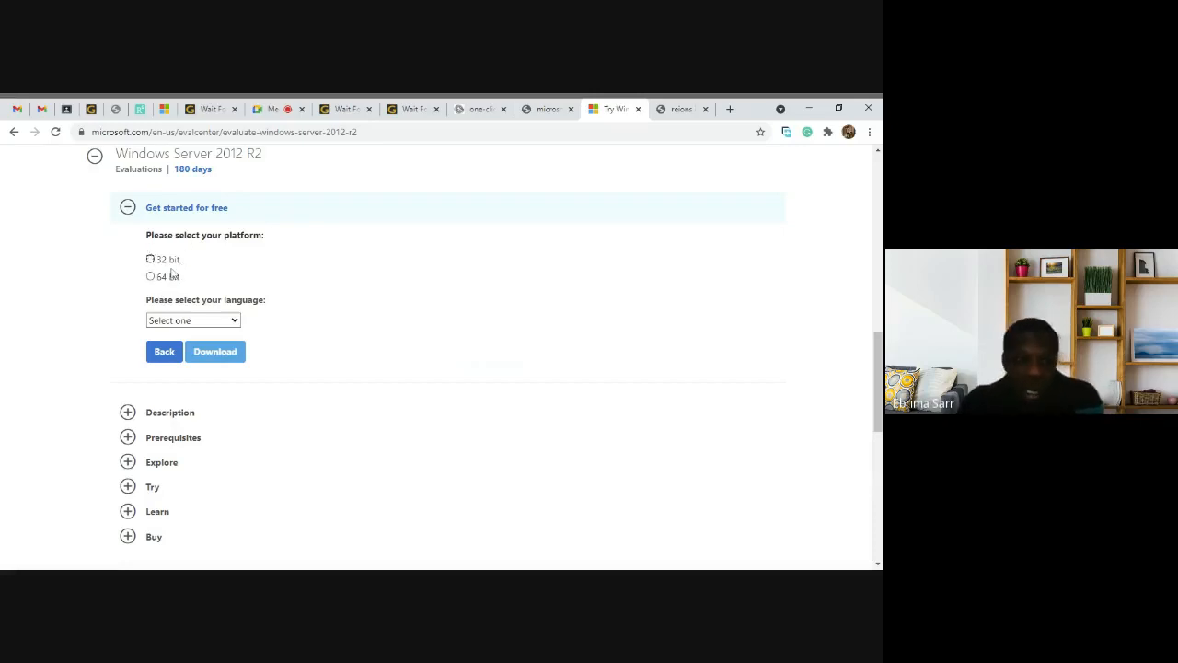
Step: Choose the 64 bit platform and English language, then download the ISO
click(151, 278)
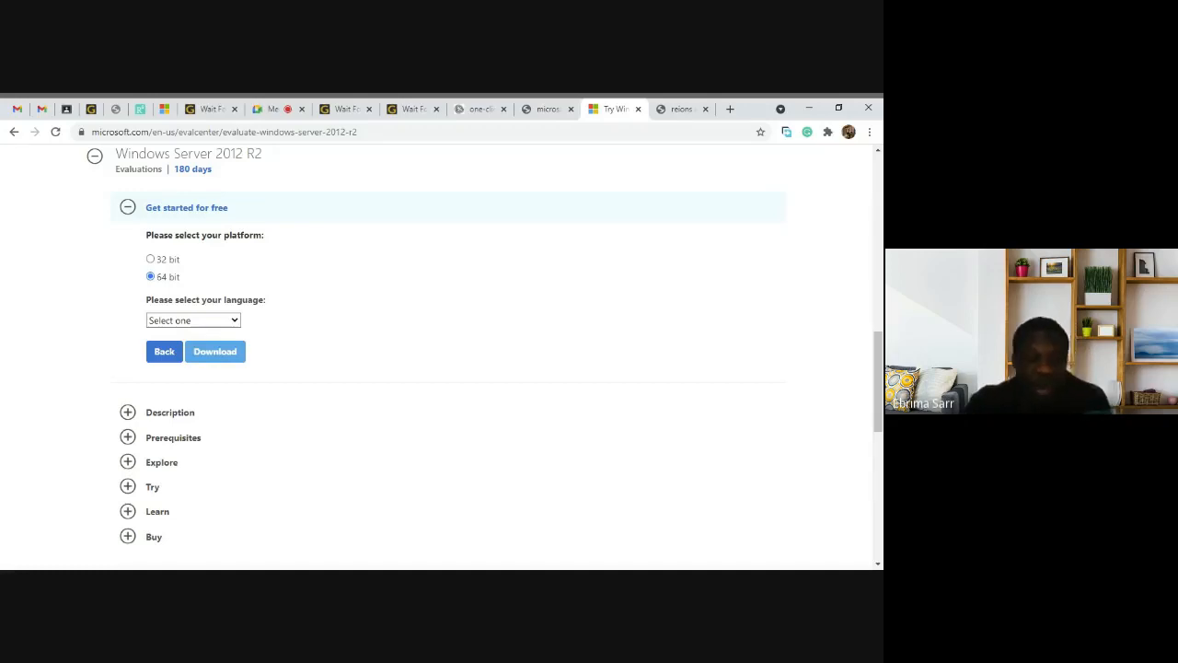
click(175, 355)
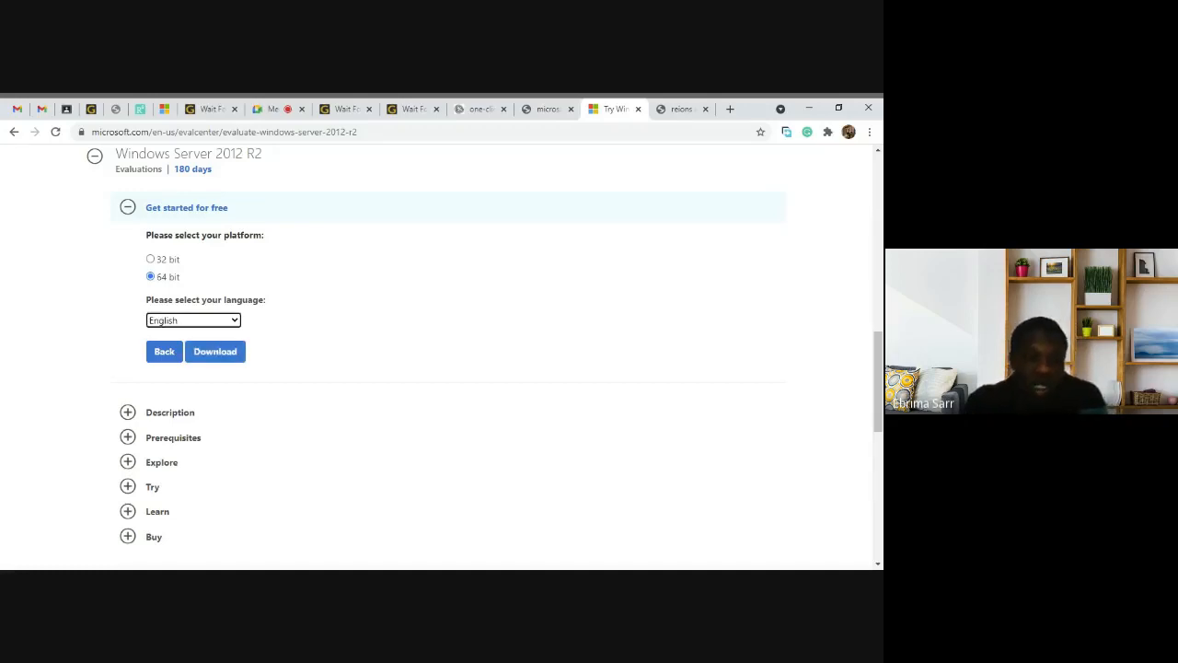
click(228, 354)
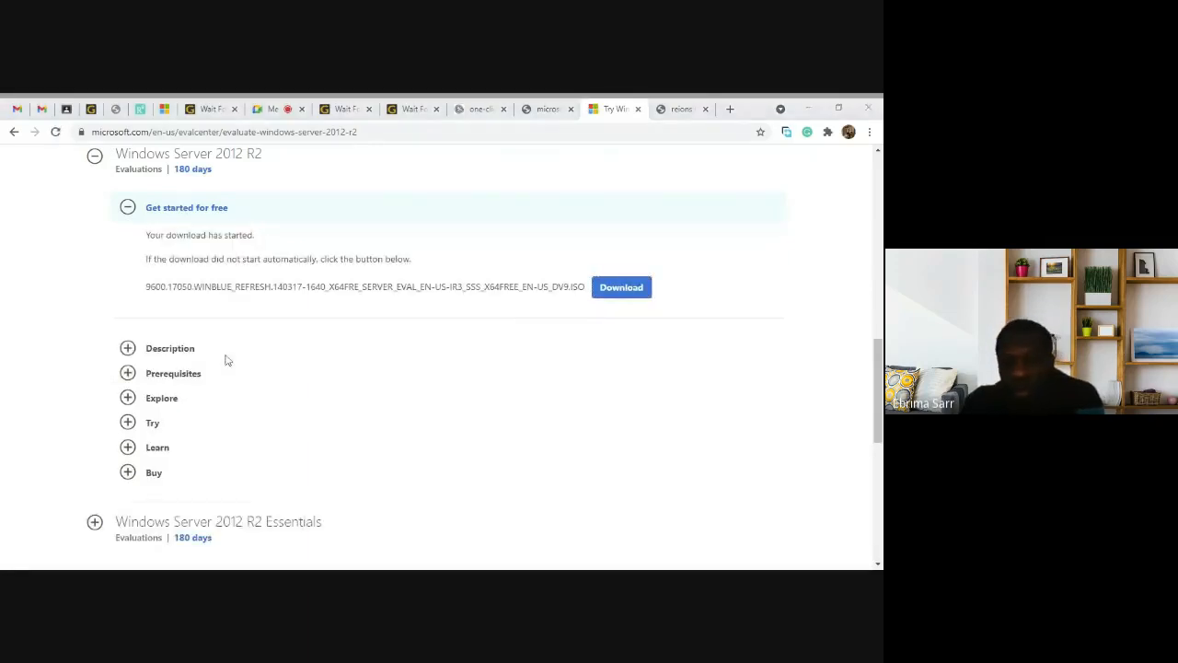
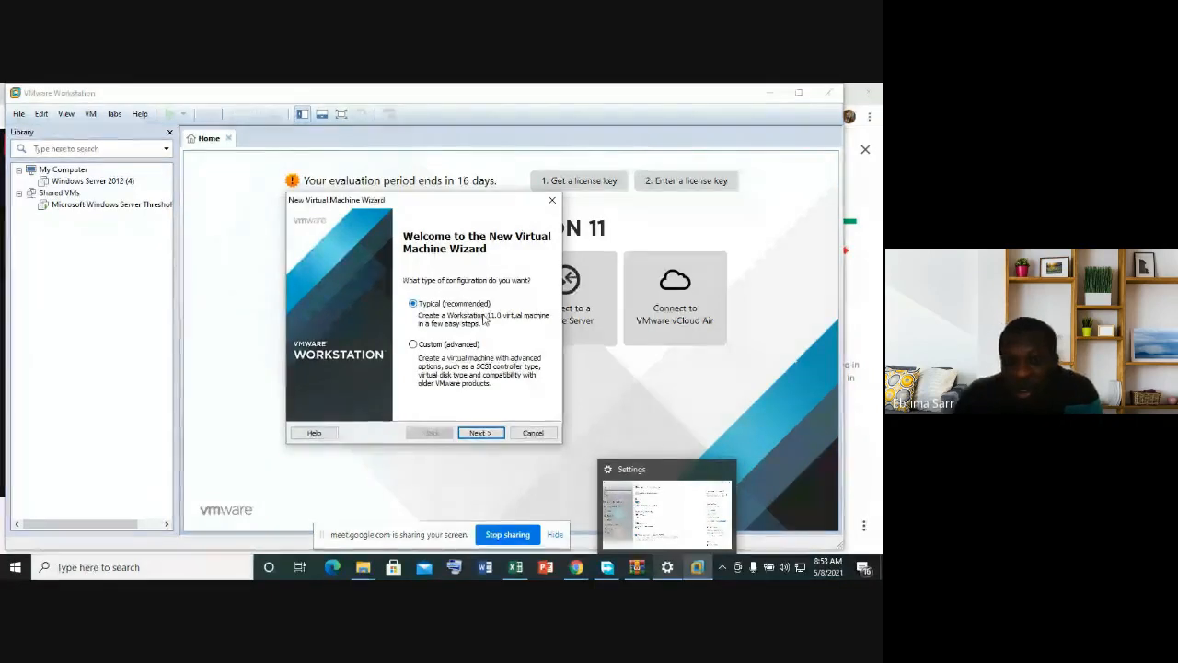
Step: Keep the Typical configuration and the detected Windows Server 2012 R2 installer ISO
click(483, 433)
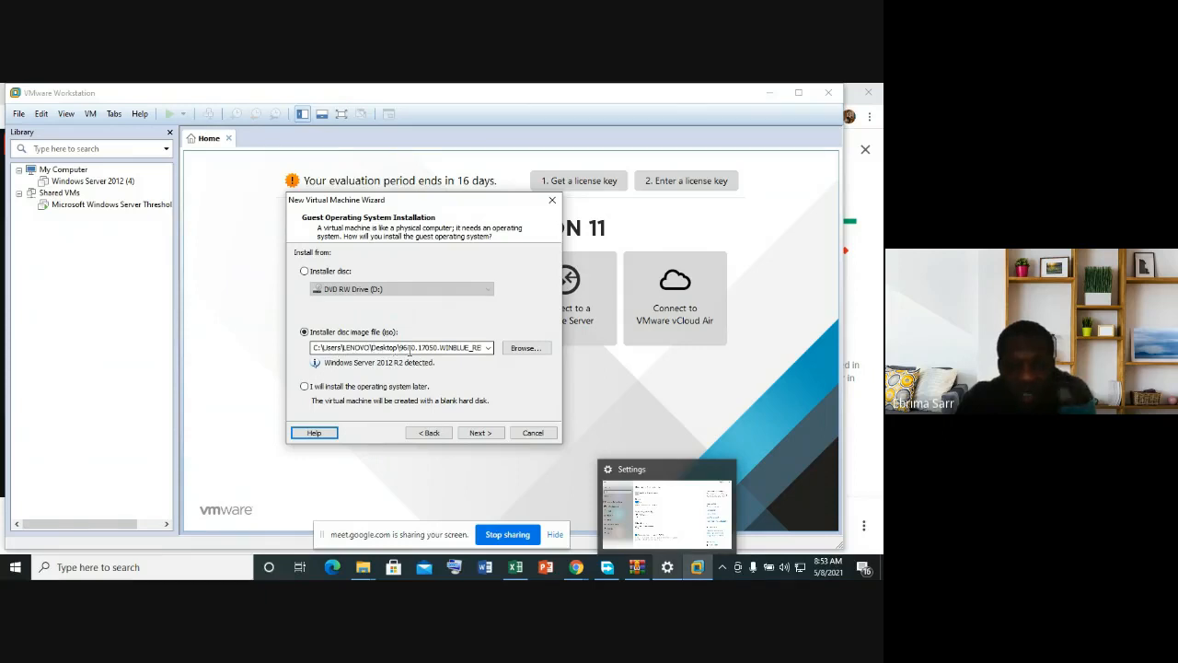
click(481, 433)
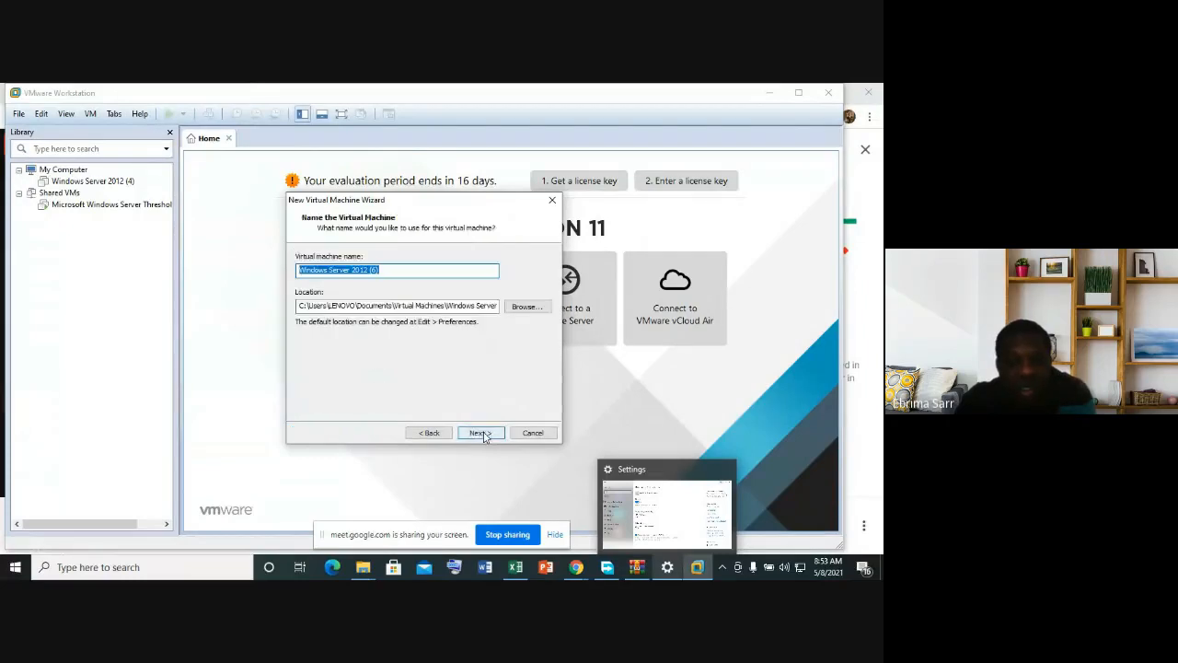
Step: Rename the virtual machine from '(6)' to 'Windows Server 2012 SaS1' and continue
click(396, 270)
key(BackSpace)
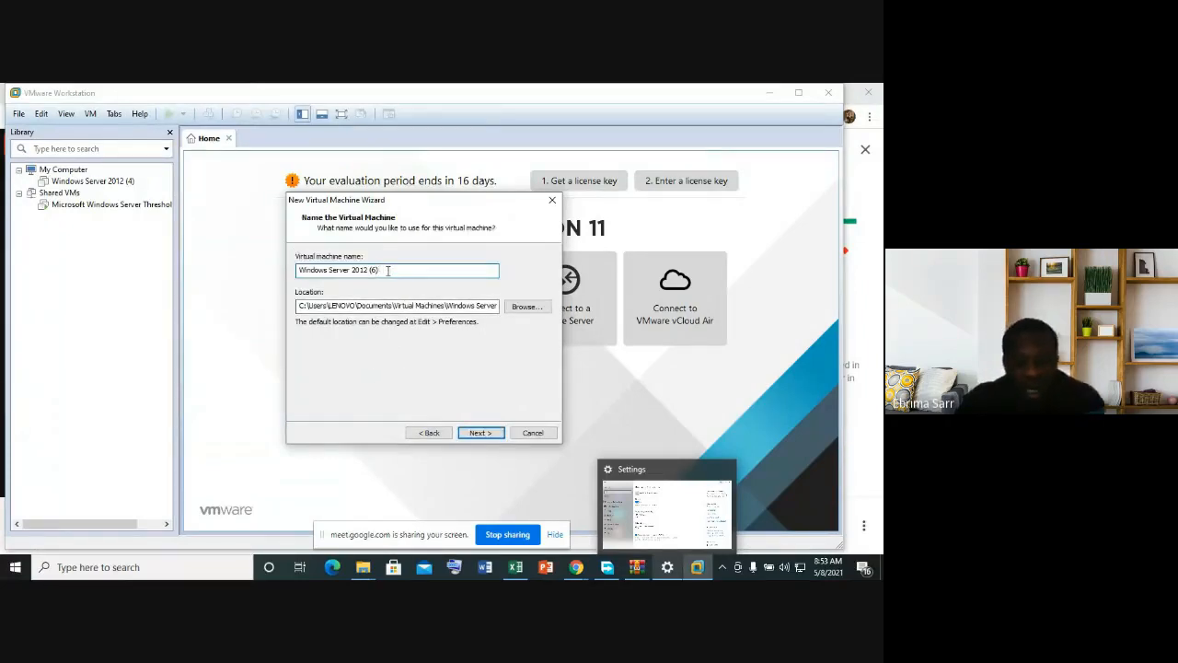
key(BackSpace)
key(BackSpace)
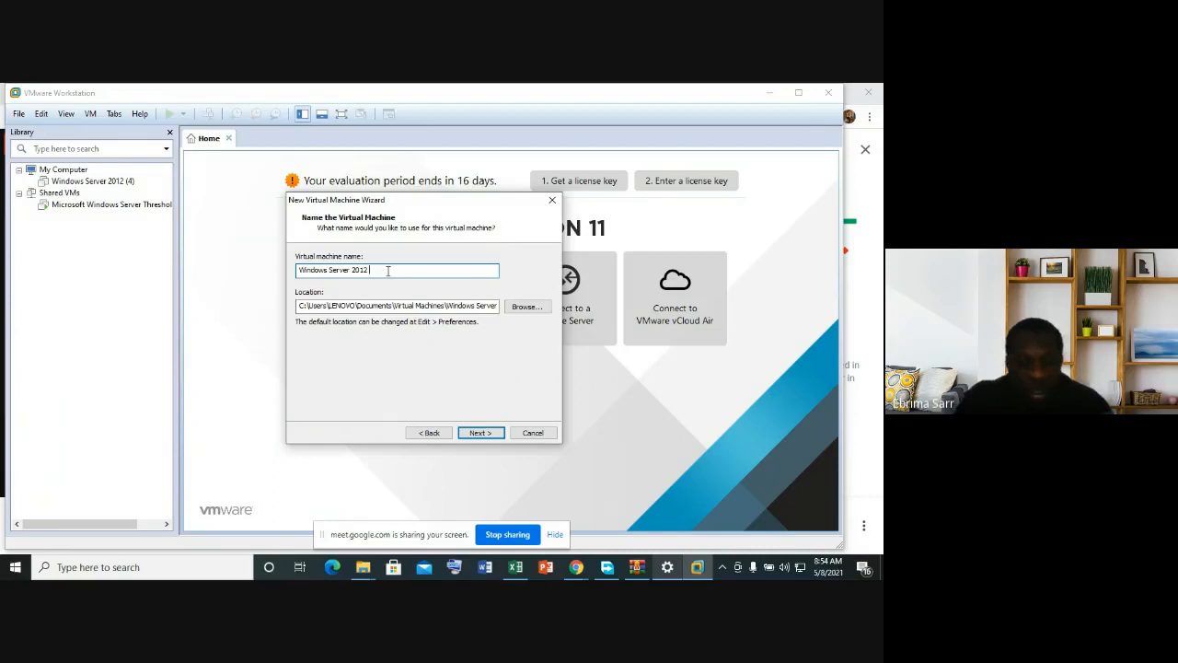
text(S)
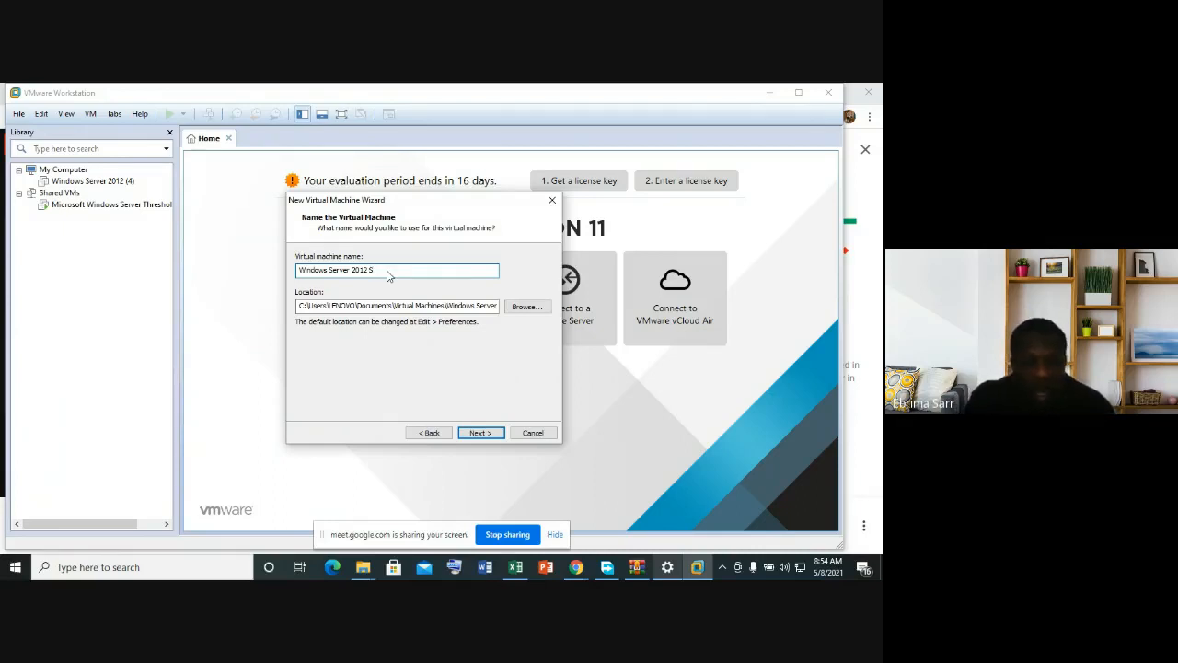
text(aS1)
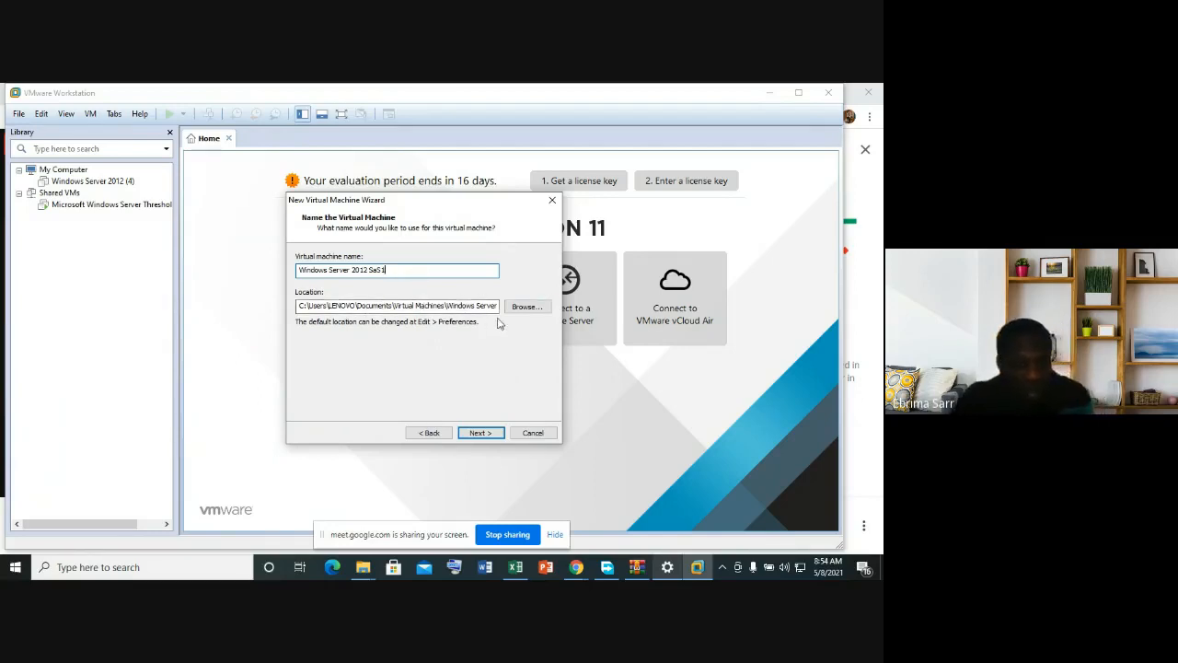
click(482, 433)
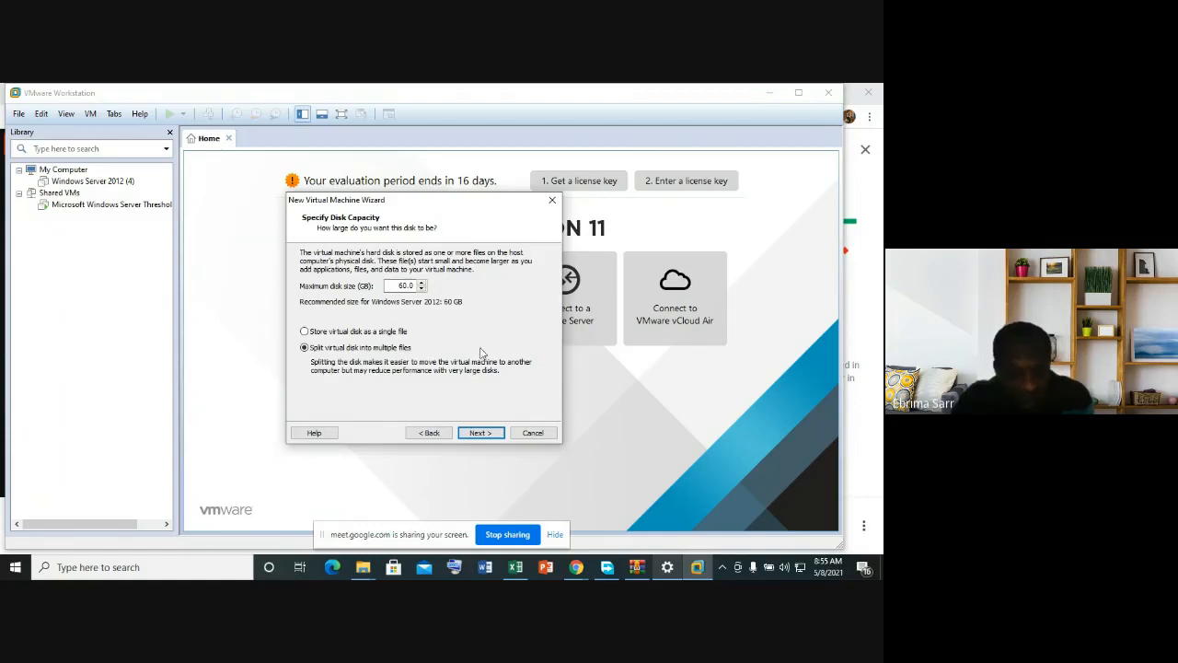
Step: Accept the 60 GB maximum disk size stored as multiple split files
click(487, 434)
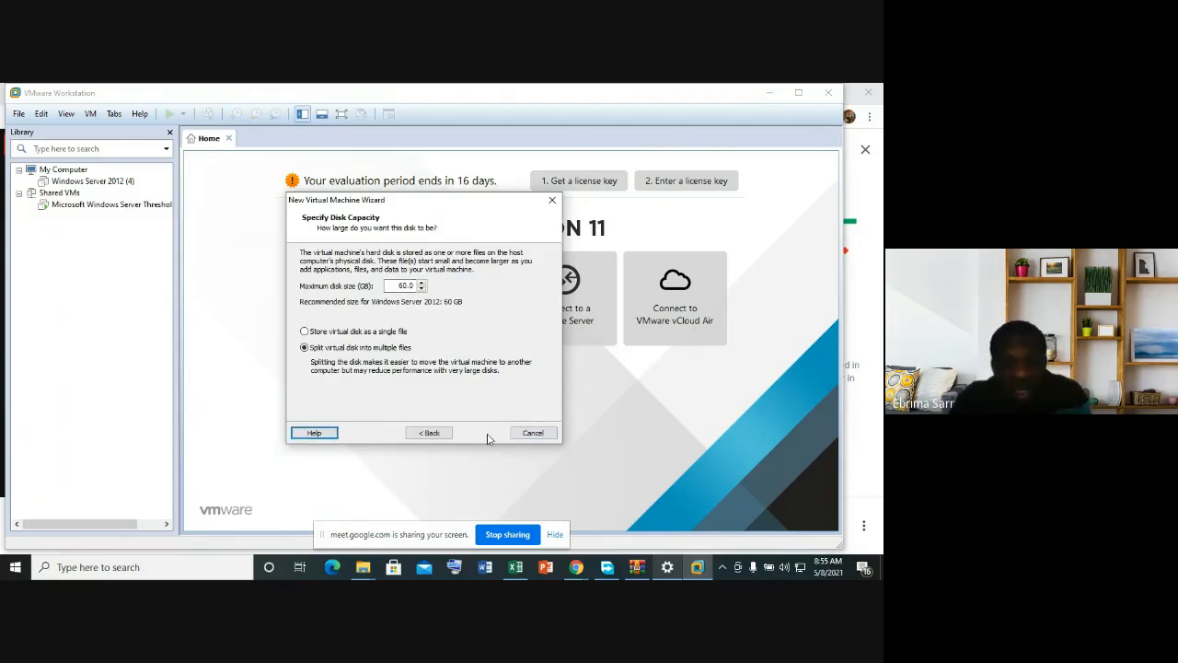
Step: Leave 'Power on after creation' unchecked, review the settings list, and finish creating the VM
click(303, 403)
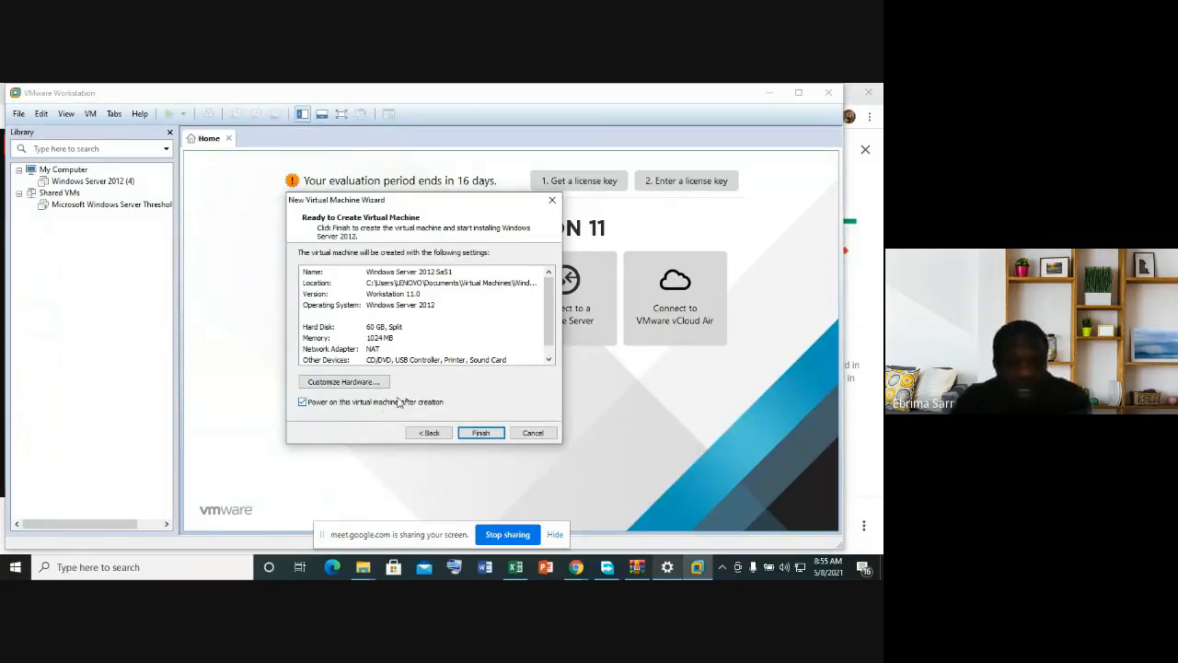
click(304, 404)
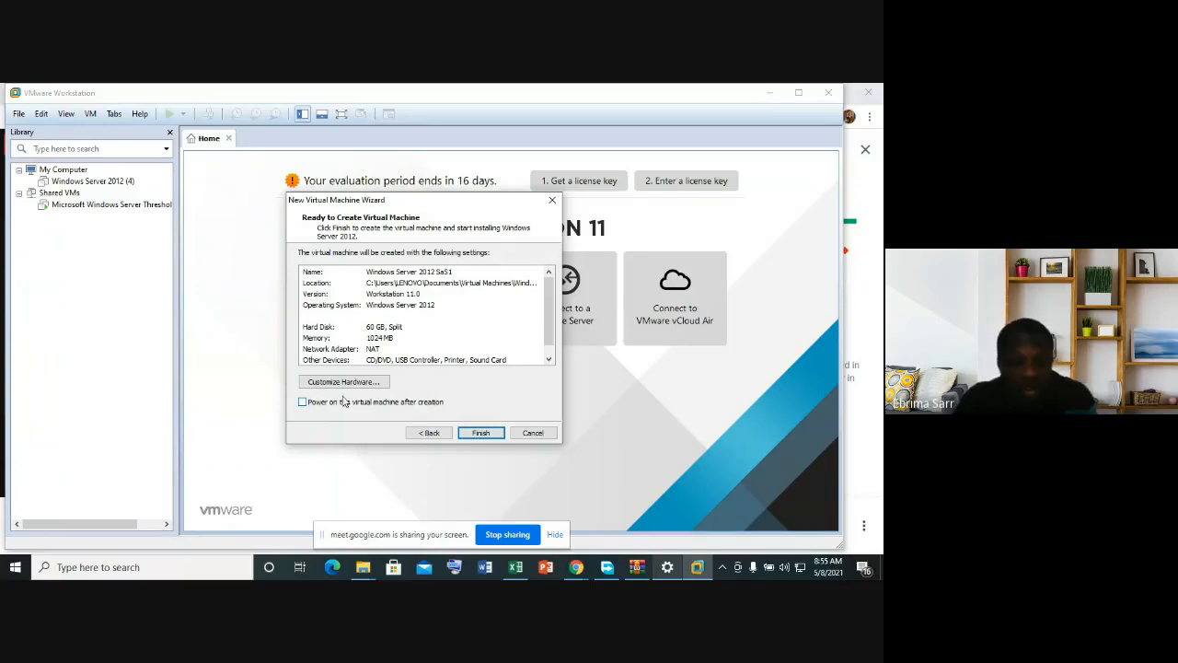
click(550, 360)
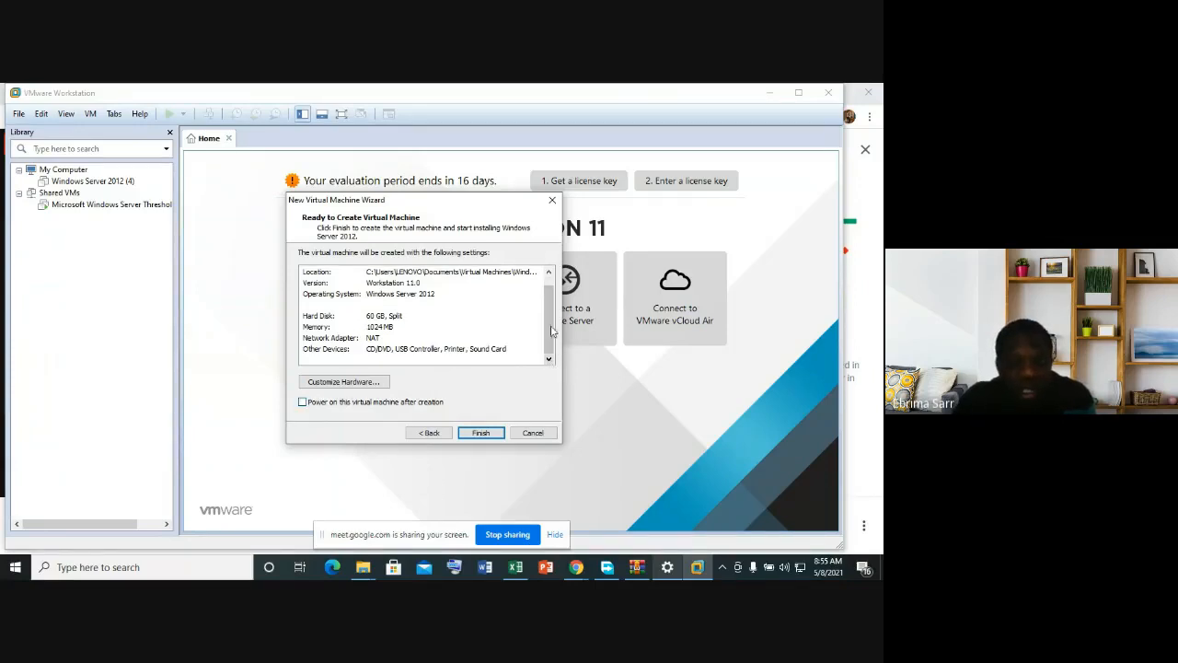
click(549, 273)
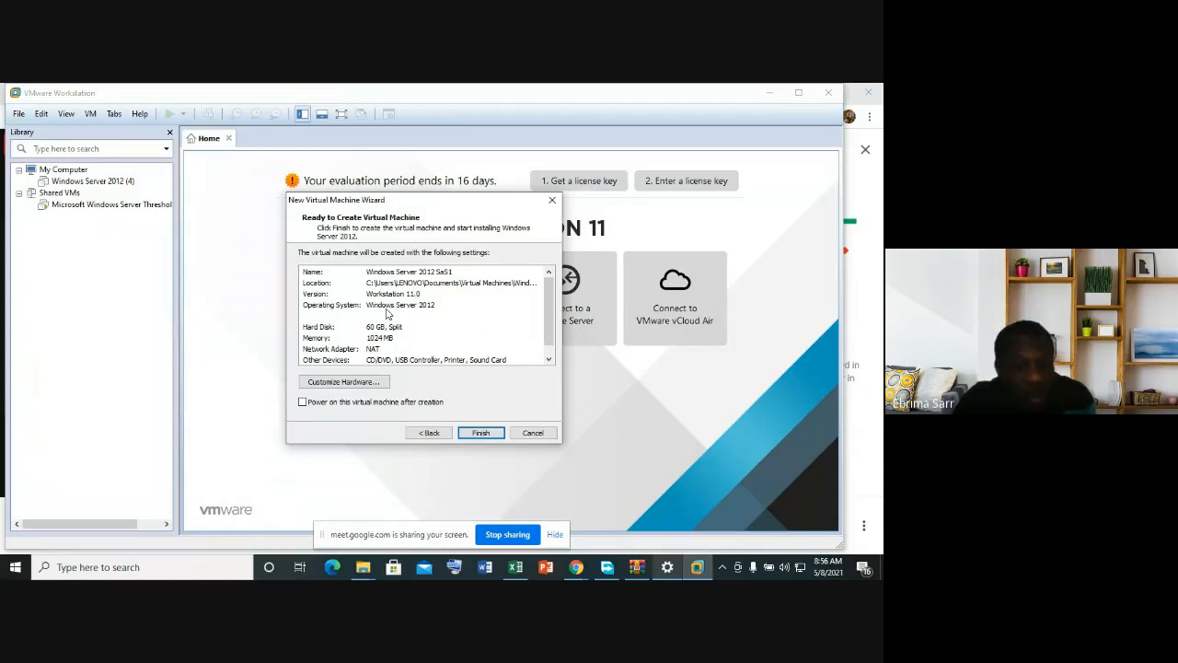
click(549, 360)
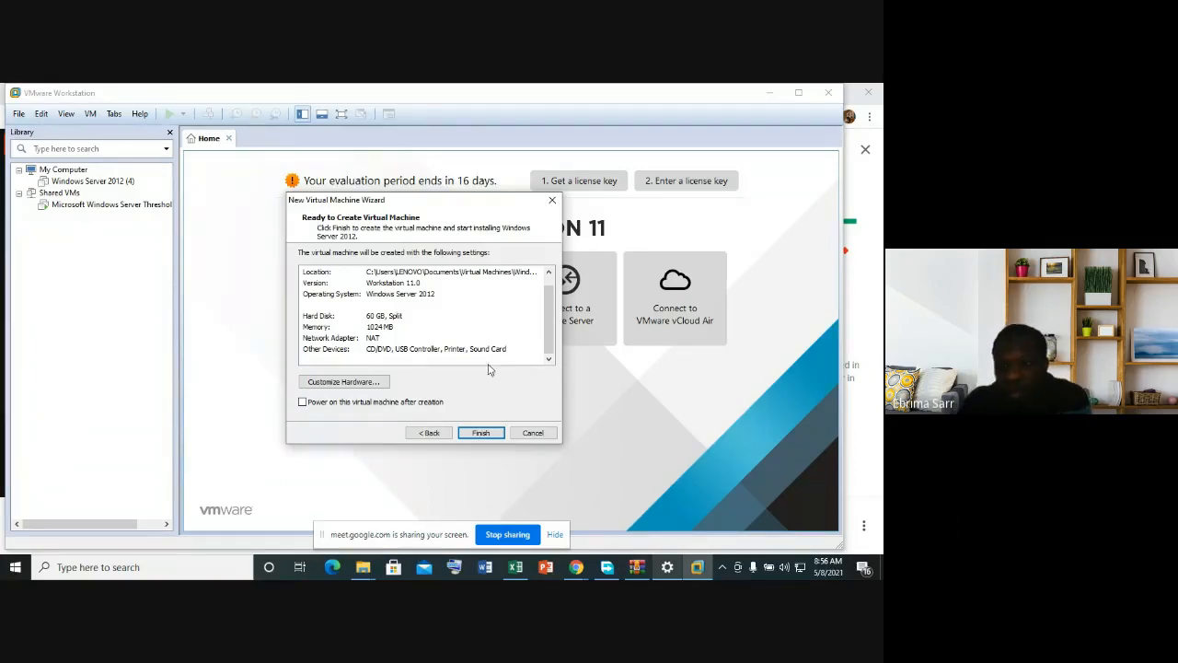
click(481, 433)
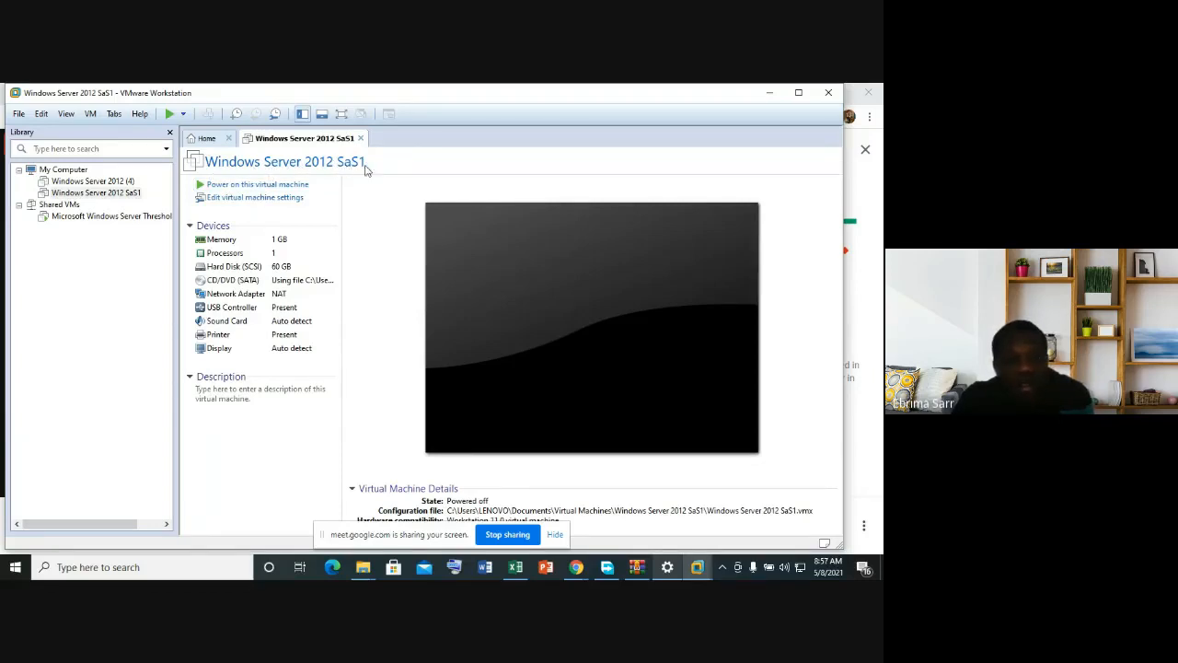
Step: Power on Windows Server 2012 SaS1 and permanently dismiss the Removable Devices hint
click(239, 185)
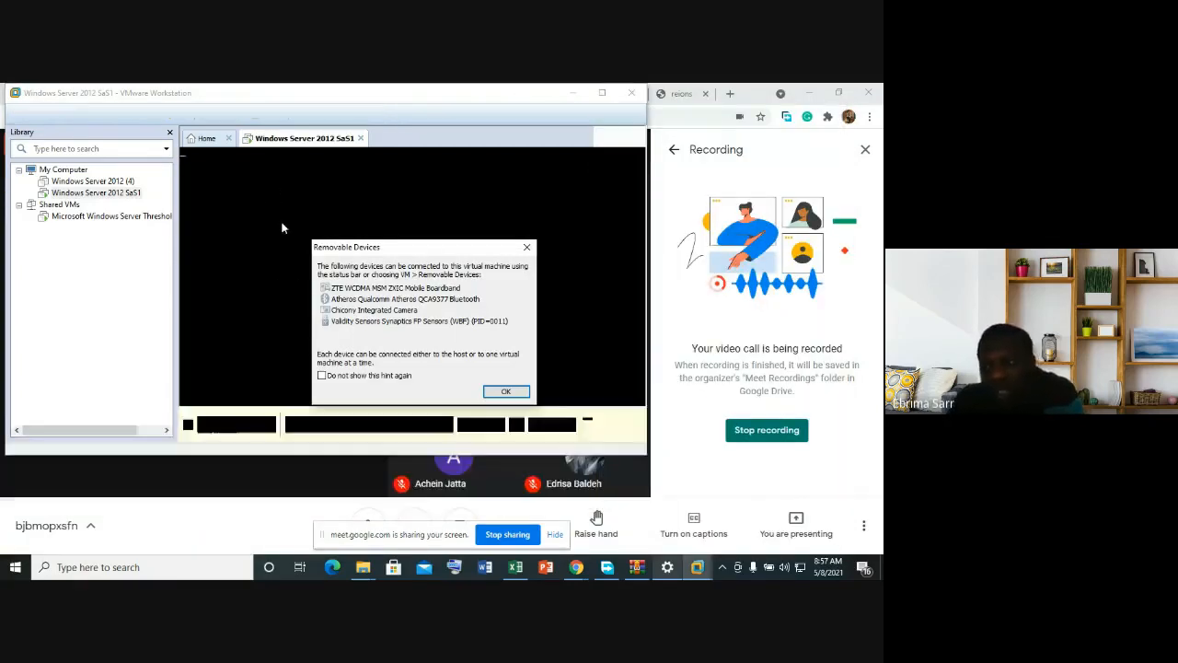
click(349, 376)
click(507, 393)
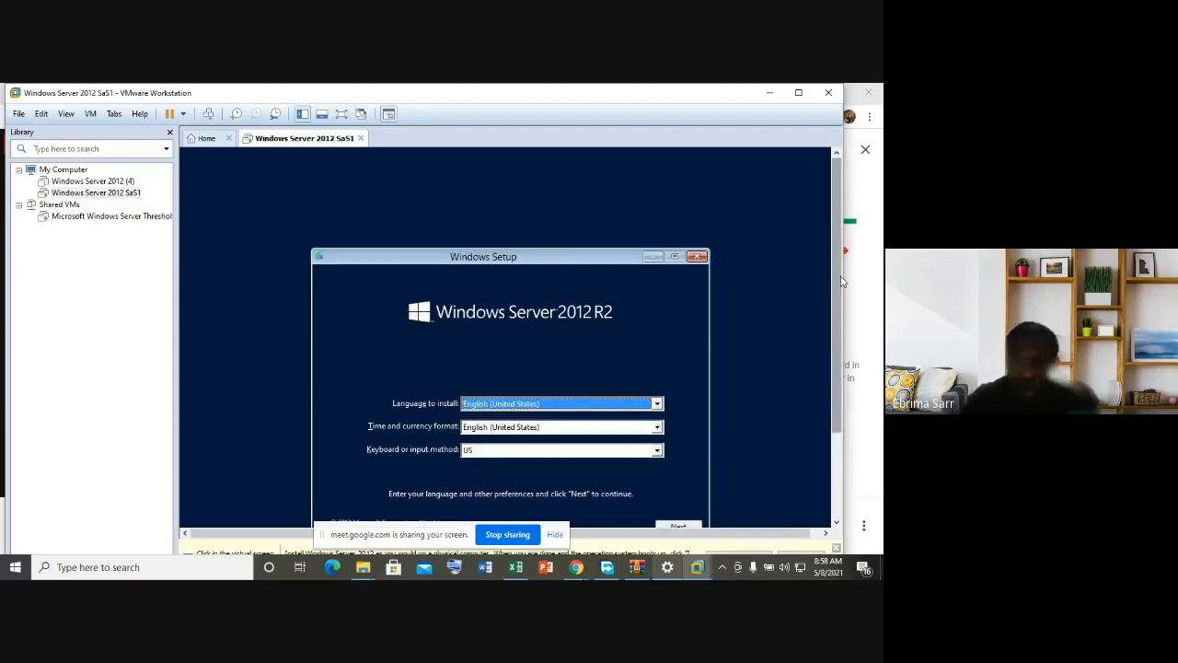
Step: Scroll the VM console down until the full Setup language page and Next button show
right_click(840, 338)
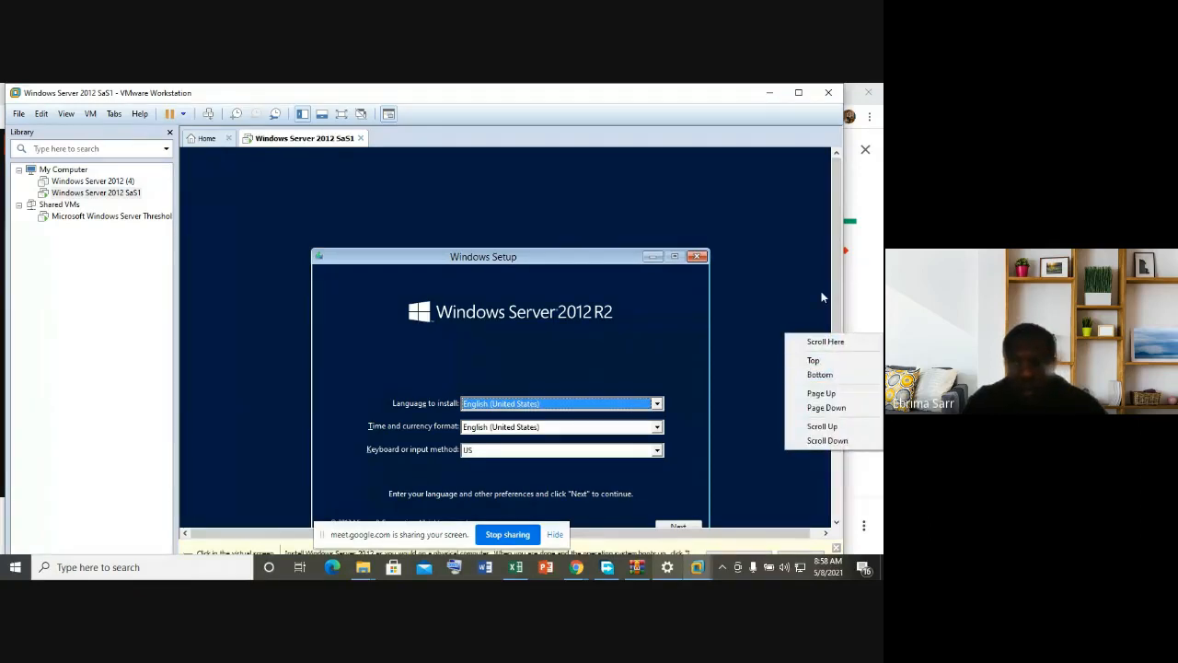
click(822, 292)
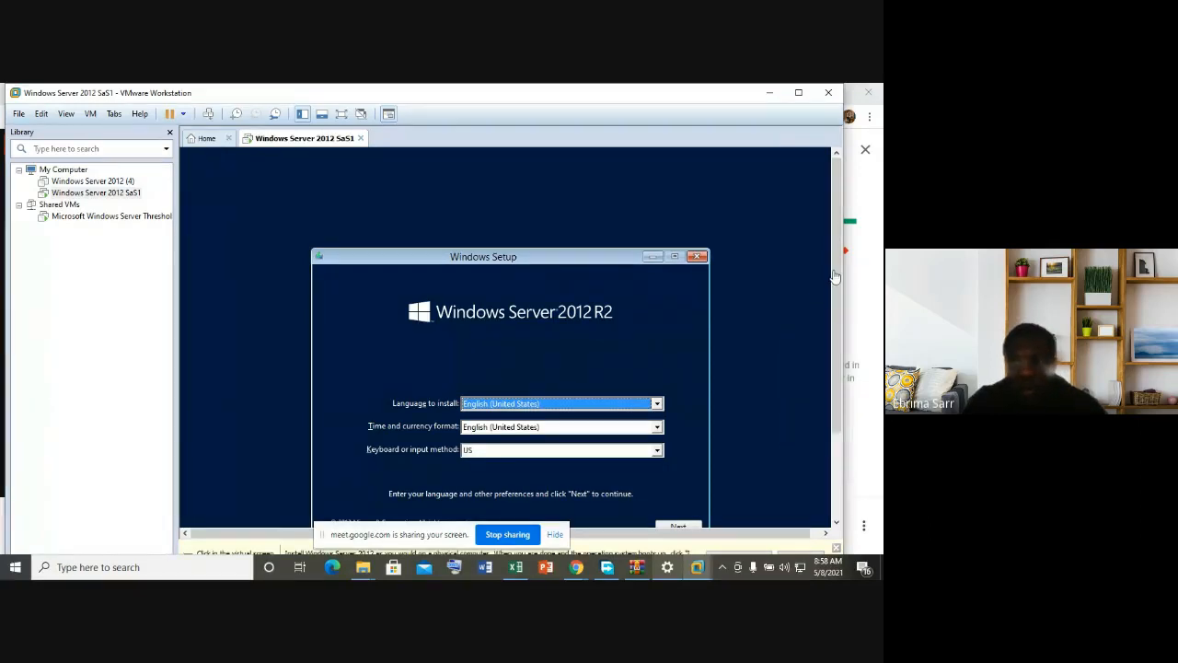
drag(835, 276, 839, 337)
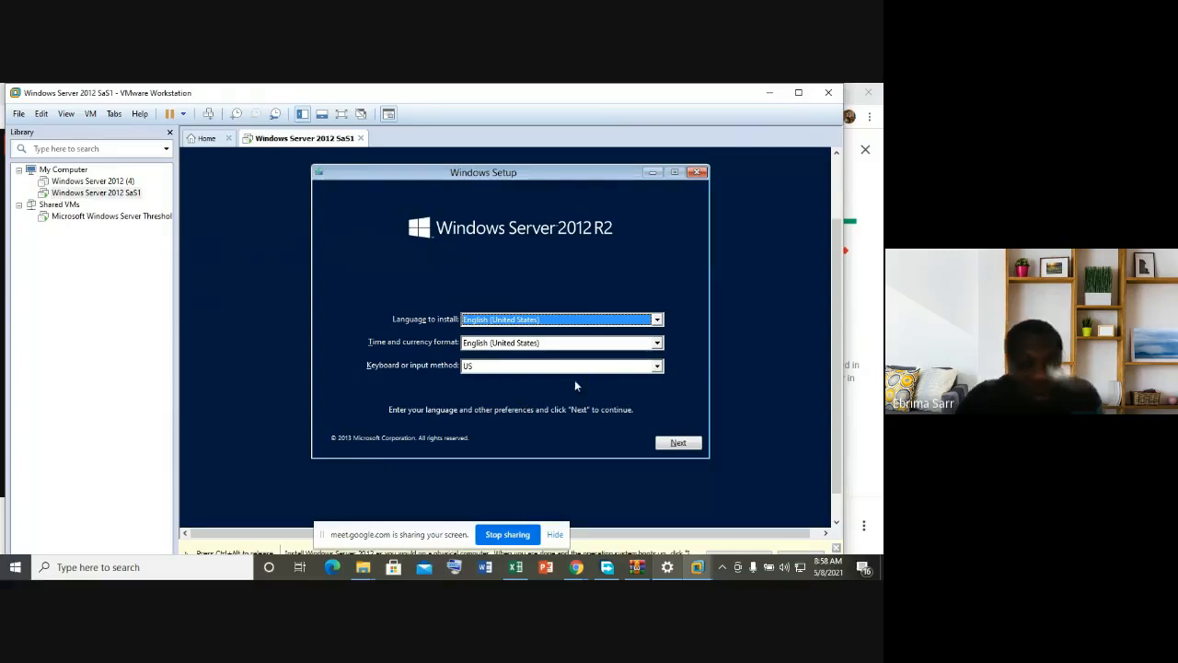
Step: Keep English (United States) and US keyboard settings, and start the installation
click(676, 447)
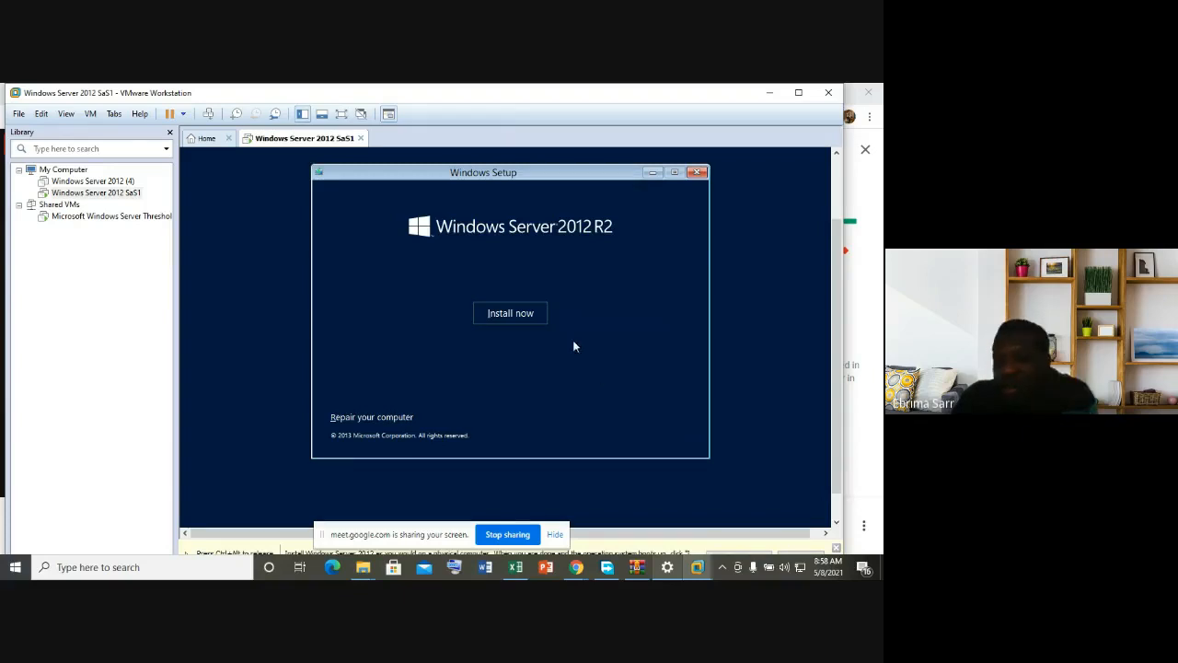
click(522, 314)
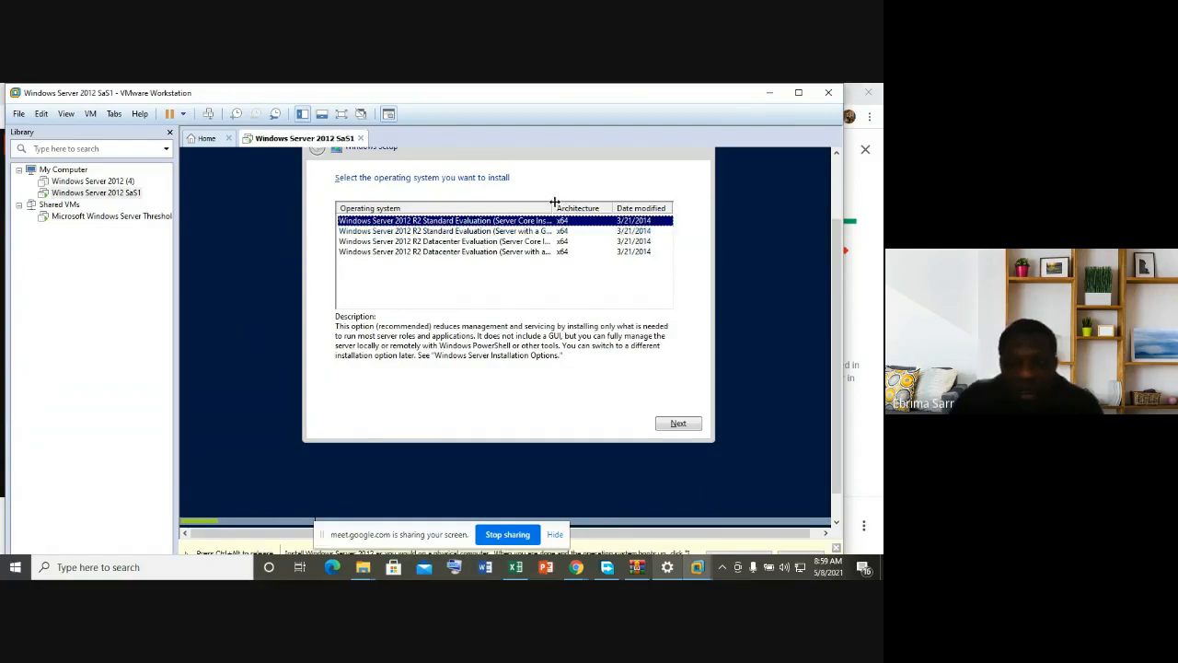
Step: Select Windows Server 2012 R2 Standard Evaluation (Server with a GUI) and continue
drag(553, 201, 603, 204)
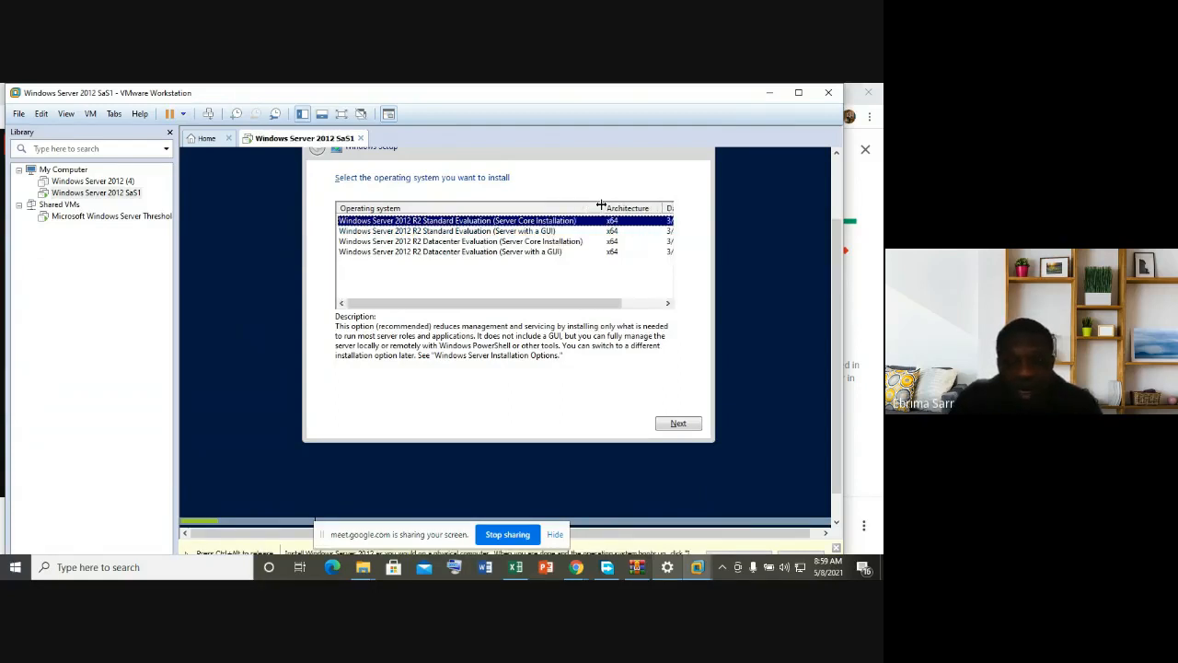
click(544, 232)
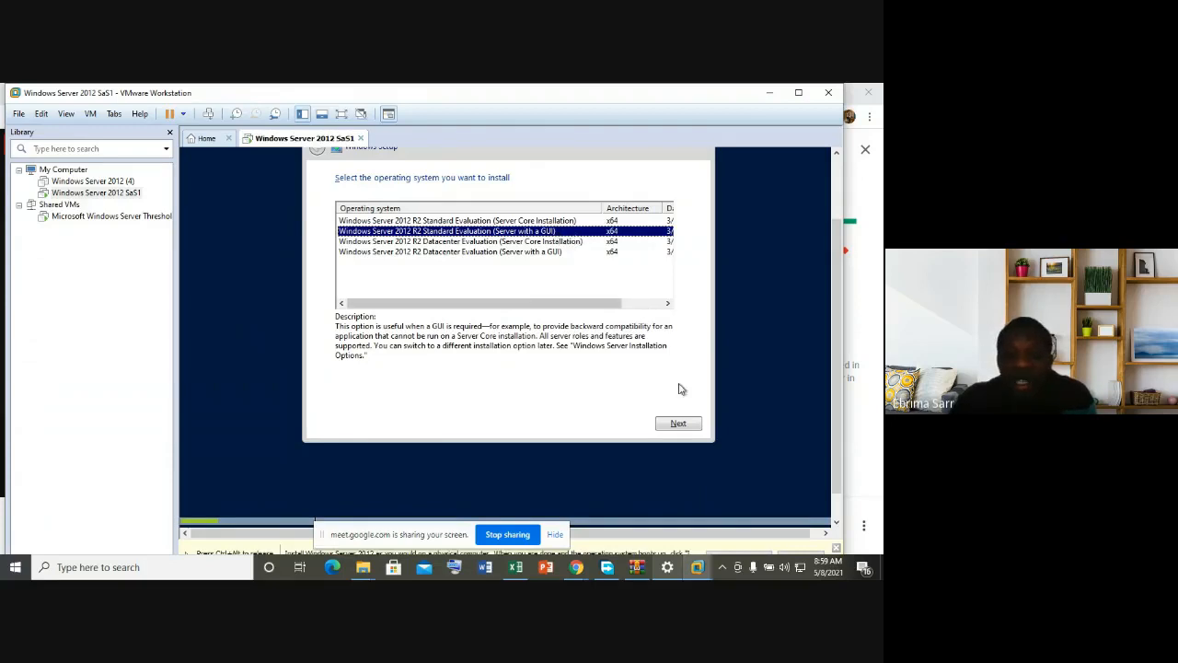
click(679, 424)
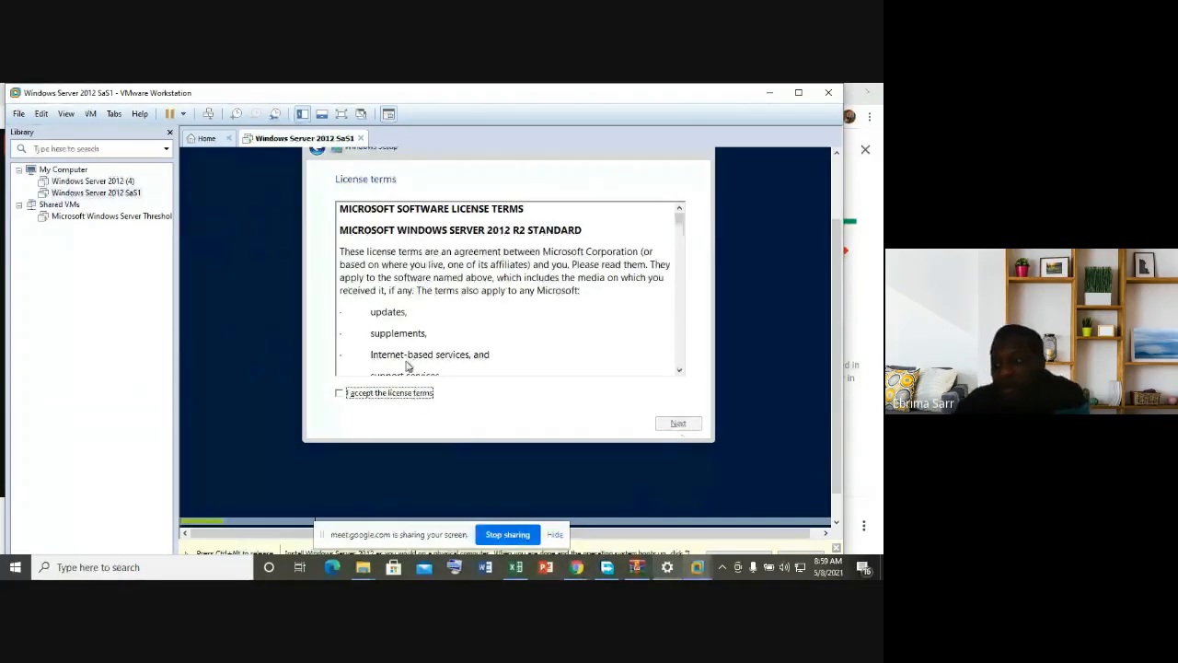
Step: Accept the license terms and custom-install Windows onto Drive 0's 60 GB unallocated space
click(339, 394)
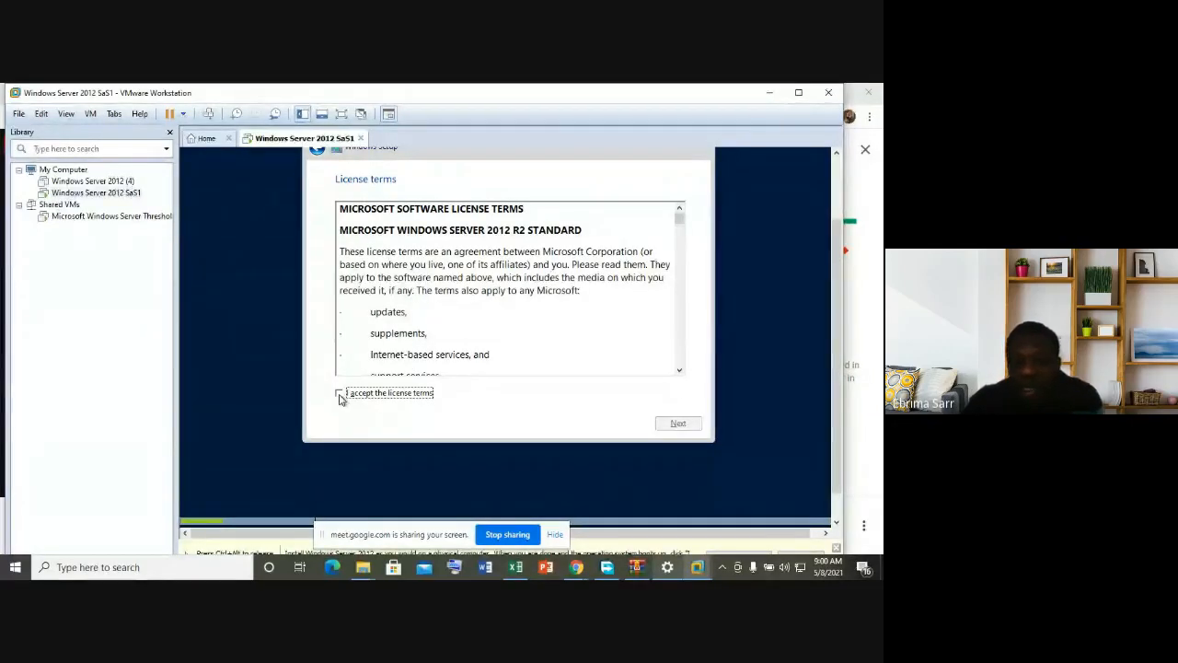
click(678, 423)
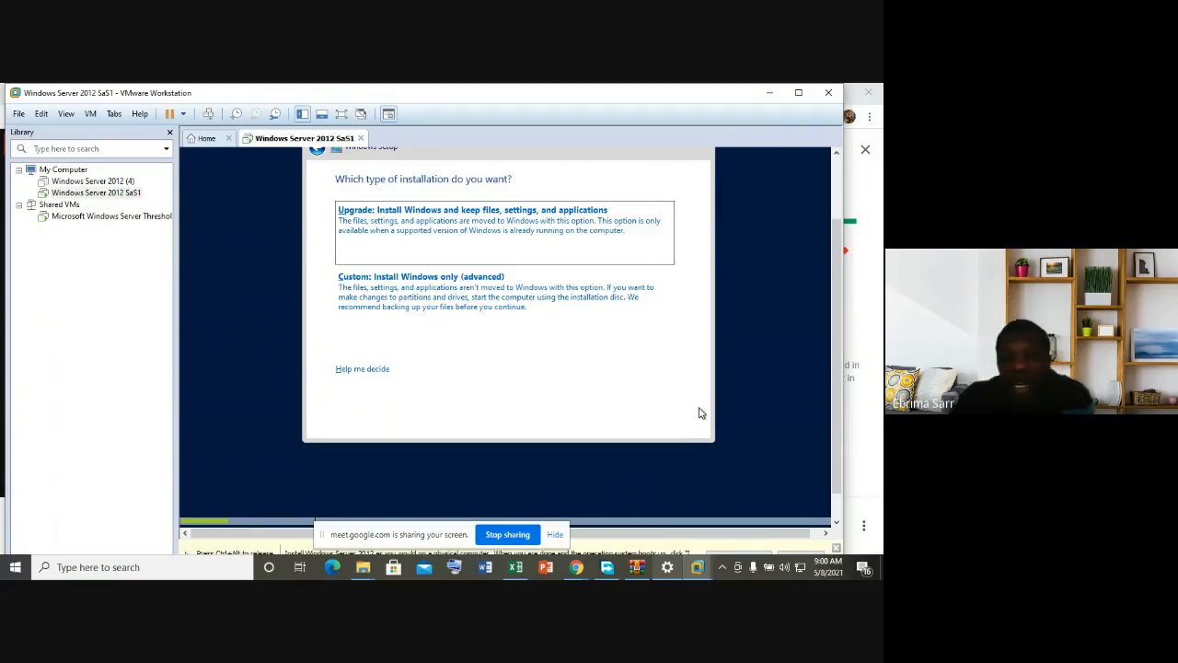
click(532, 304)
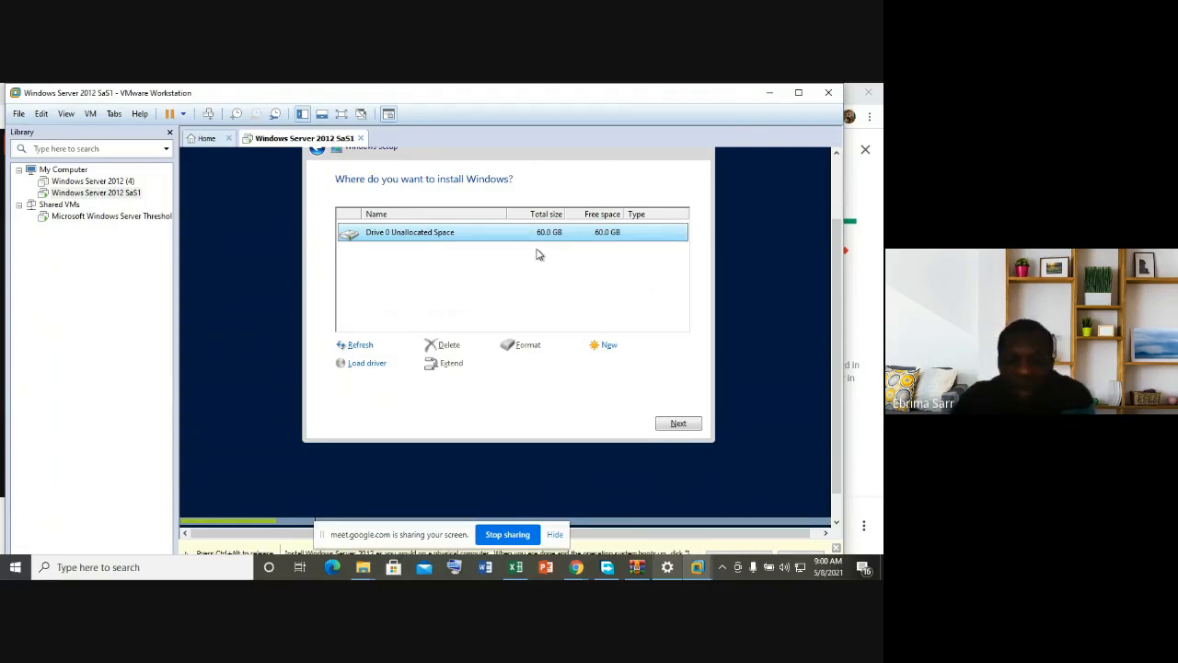
click(682, 424)
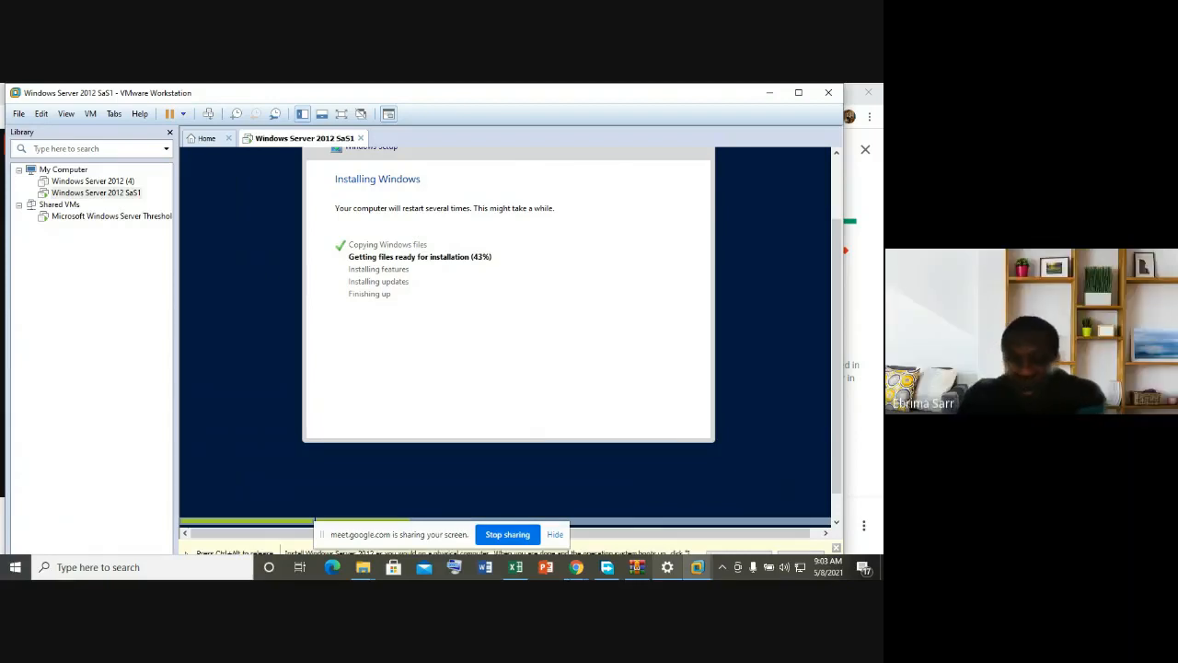
Step: Switch to Google Meet, then preview the installing SaS1 VM via its taskbar thumbnail
mouse_move(574, 568)
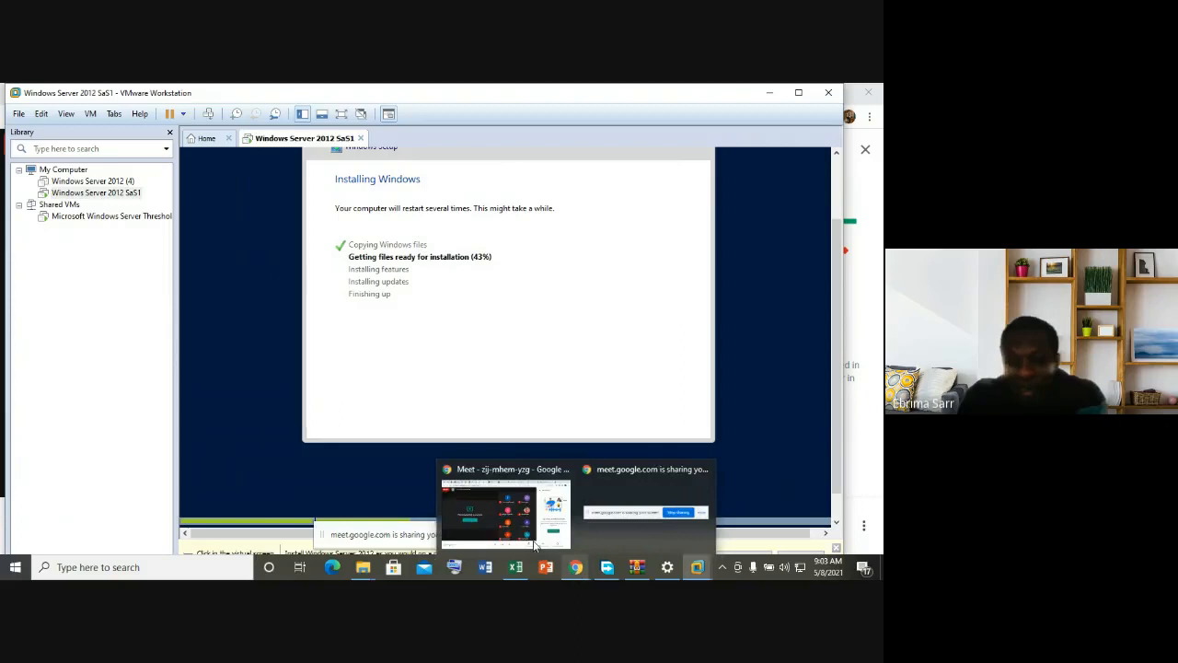
click(468, 534)
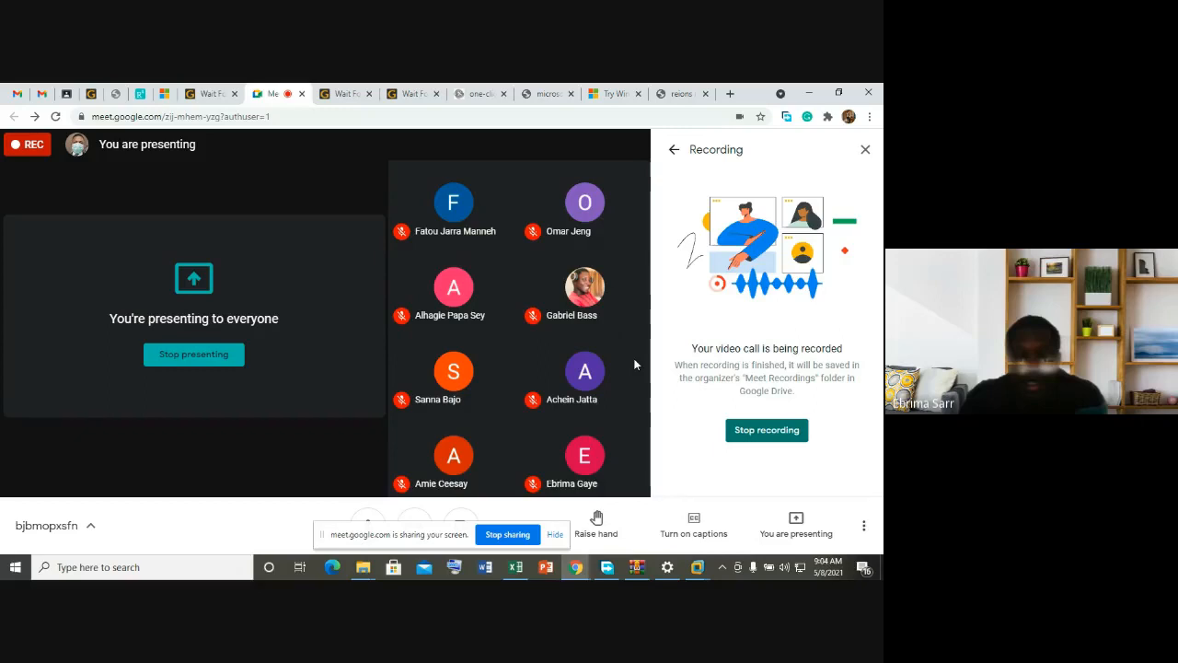
mouse_move(634, 364)
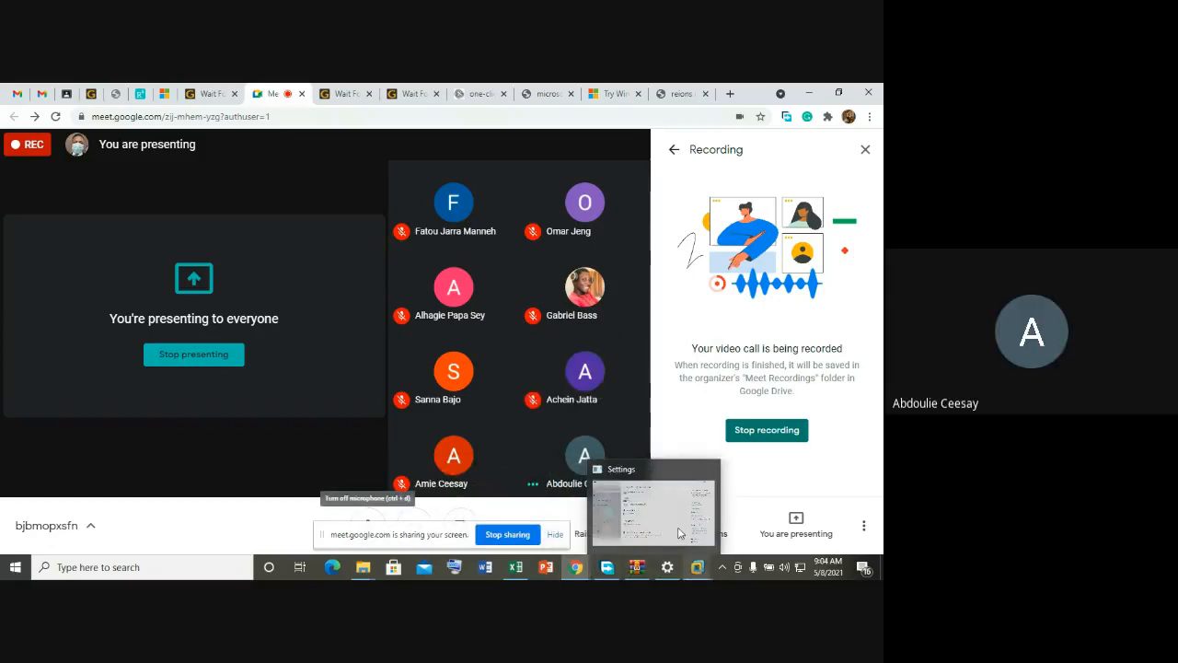
mouse_move(698, 567)
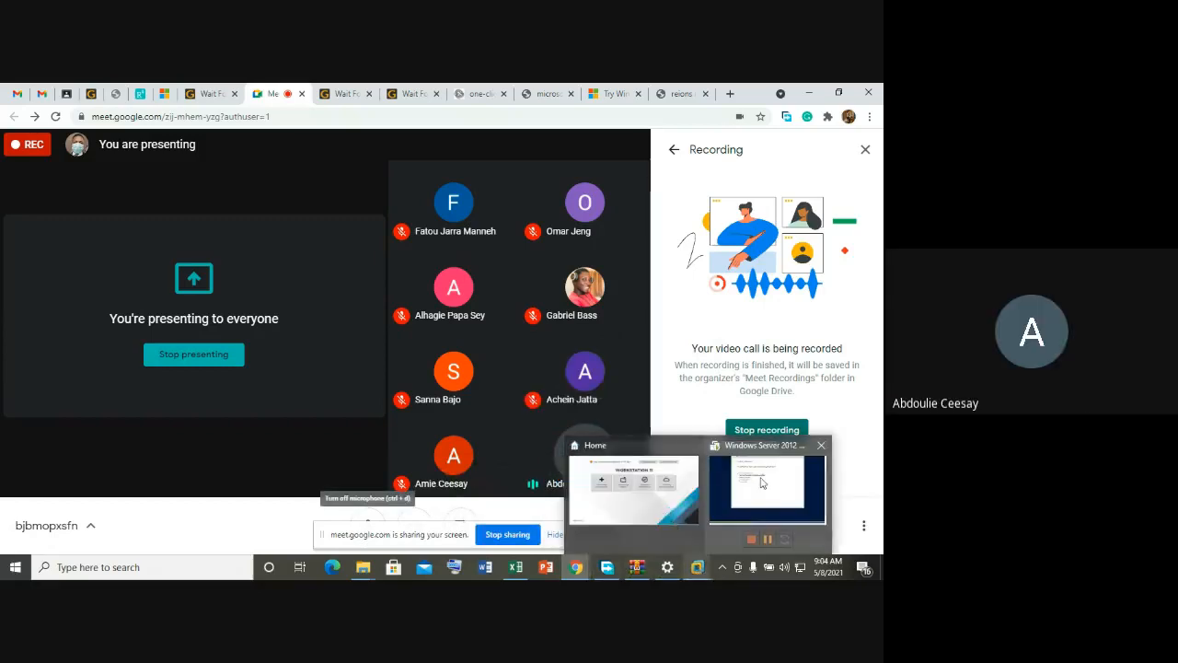
mouse_move(764, 481)
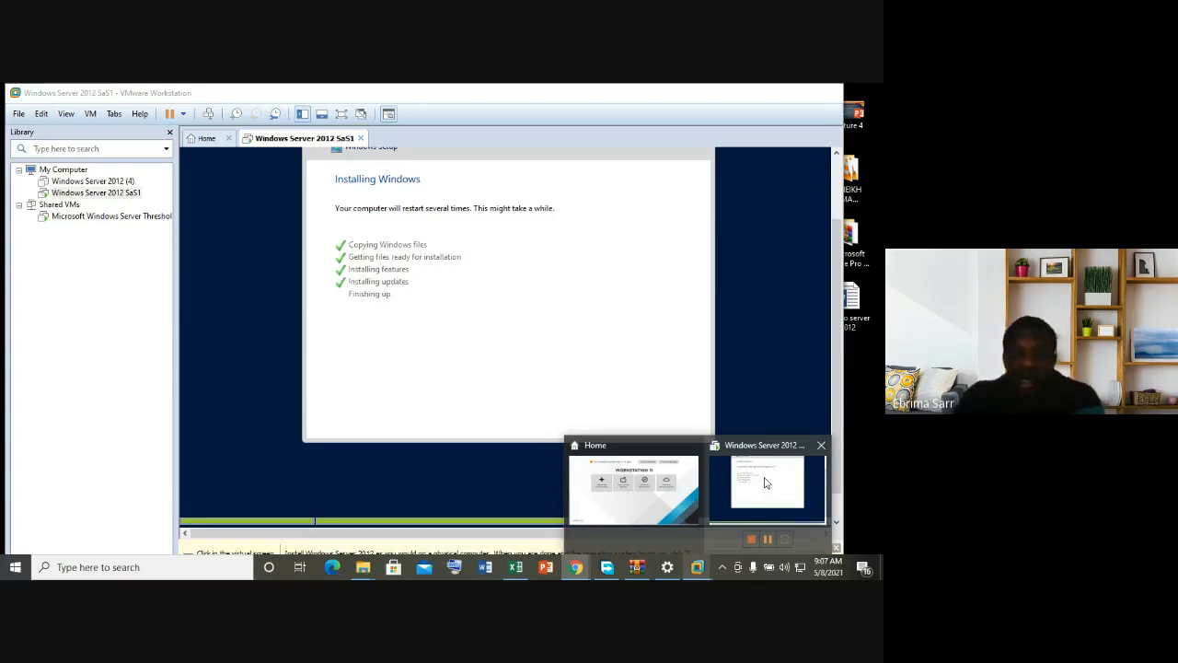
Step: Bring the Windows Server 2012 SaS1 VM forward and let setup reach the Administrator password page
click(764, 482)
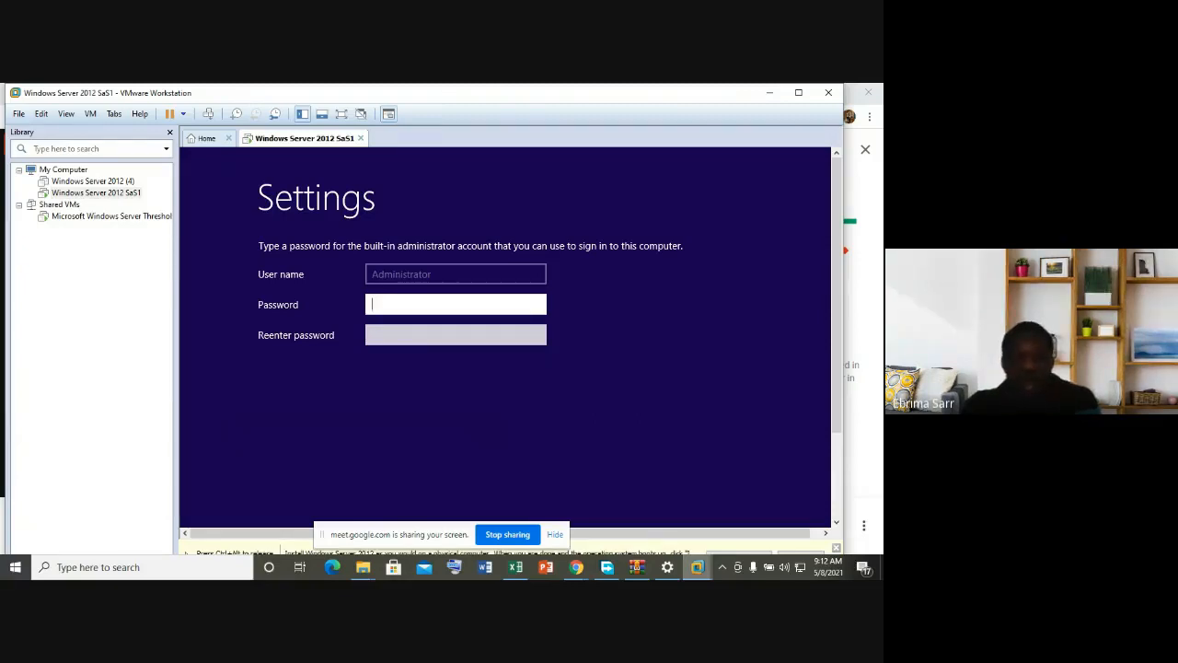
Step: Enter and confirm the built-in Administrator password, then submit it so setup finishes
key(Caps_Lock)
text(•)
key(Caps_Lock)
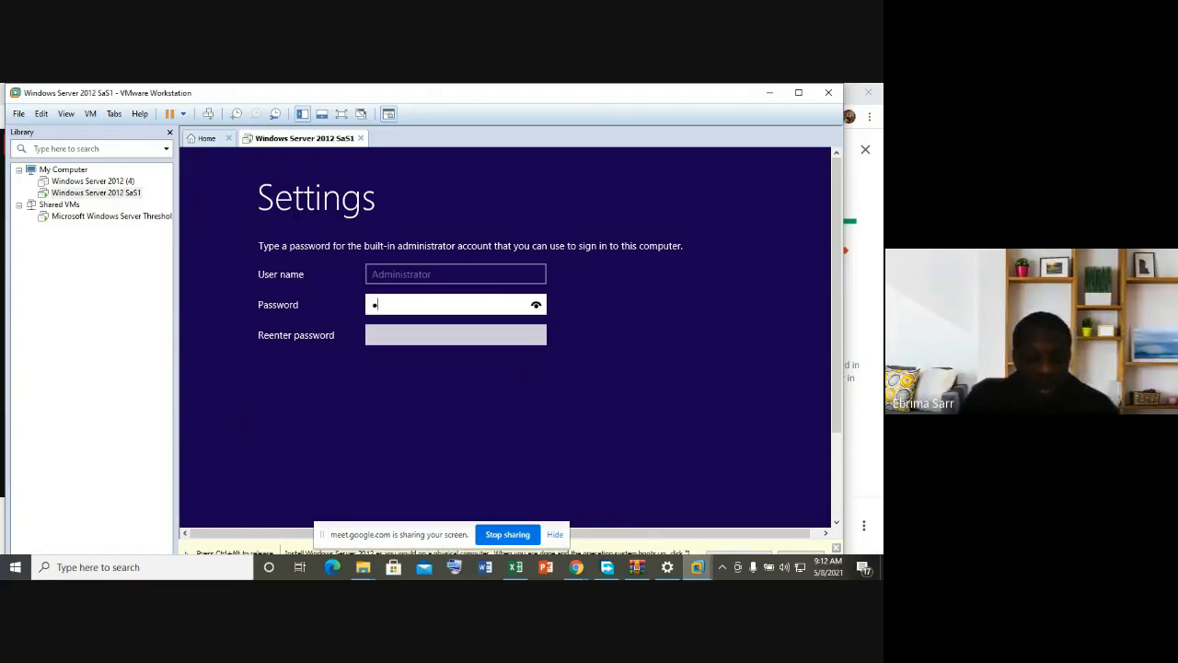
text(••••••)
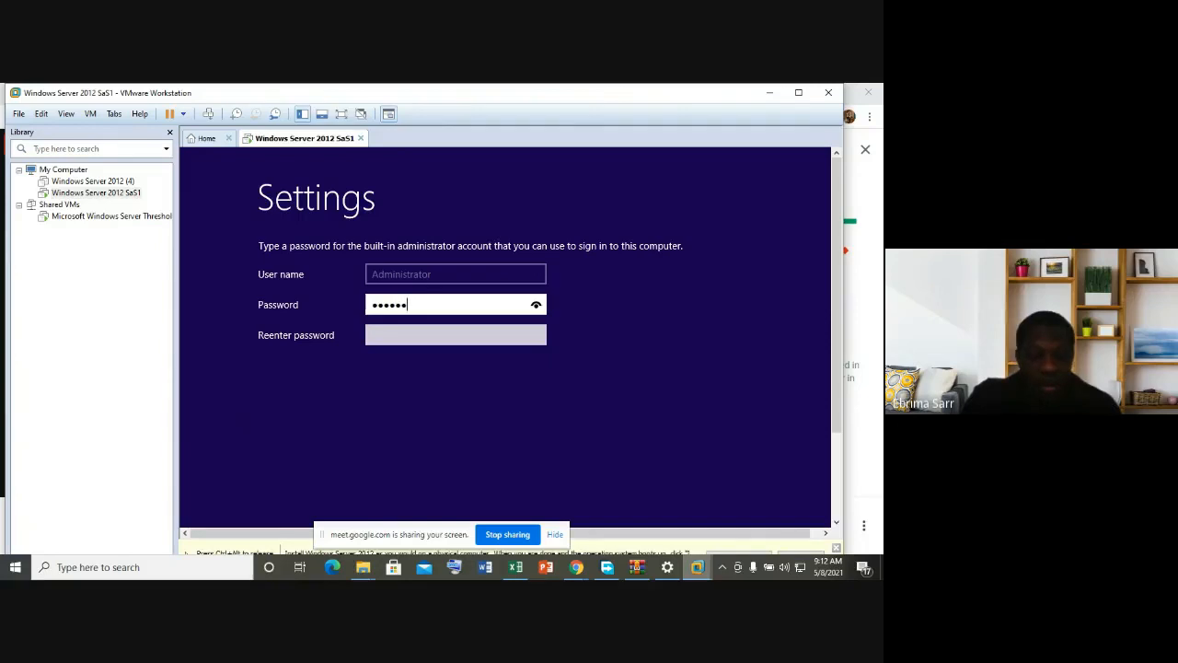
text(••)
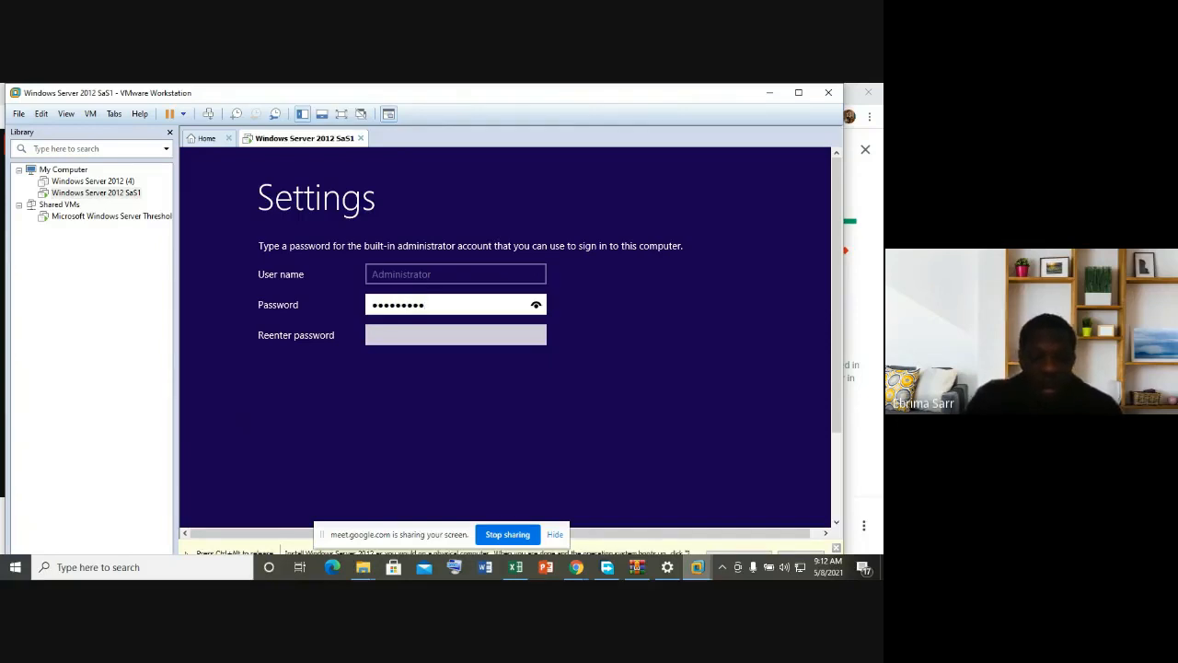
click(438, 334)
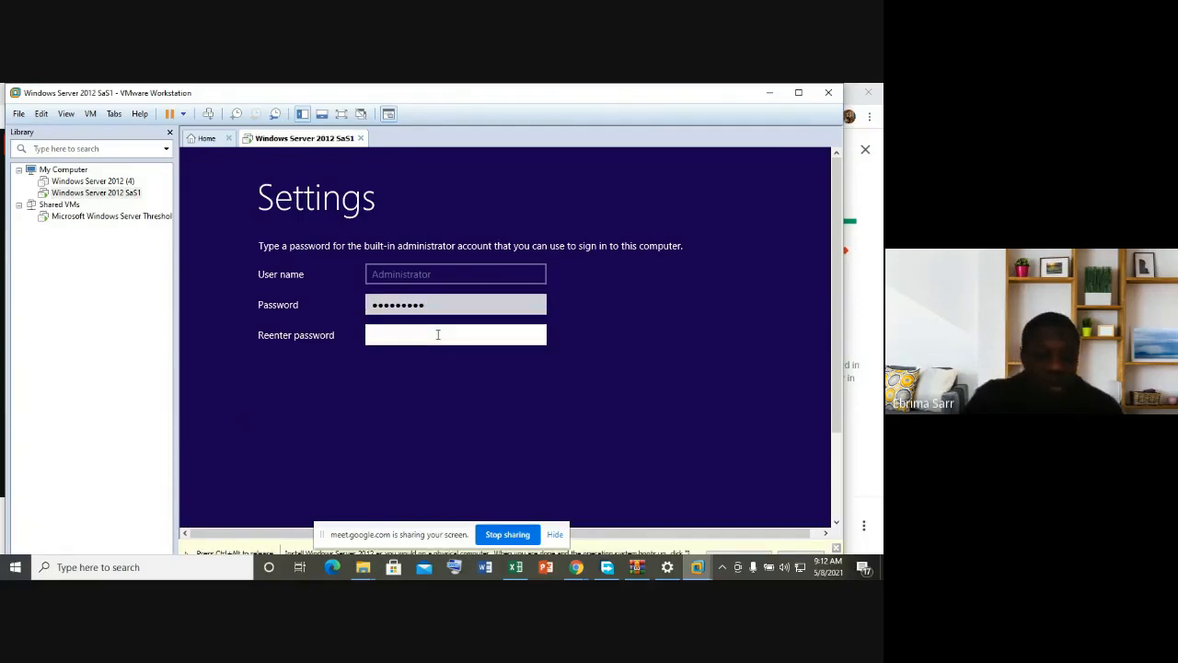
text(•)
key(Caps_Lock)
text(••••••••)
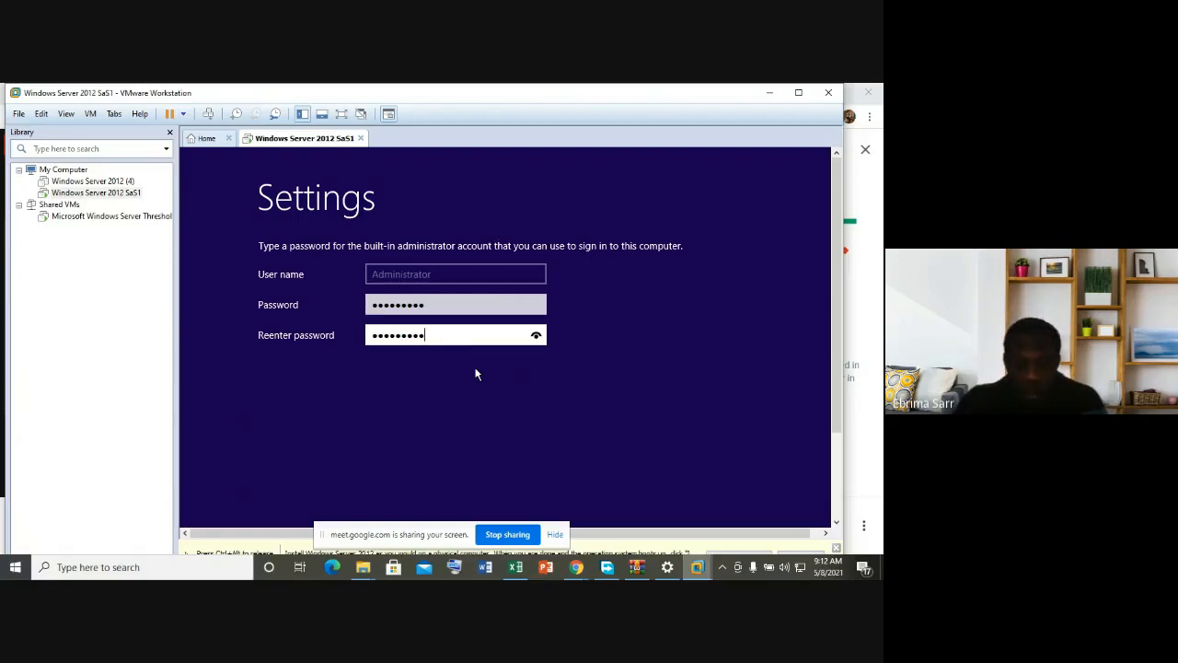
key(Return)
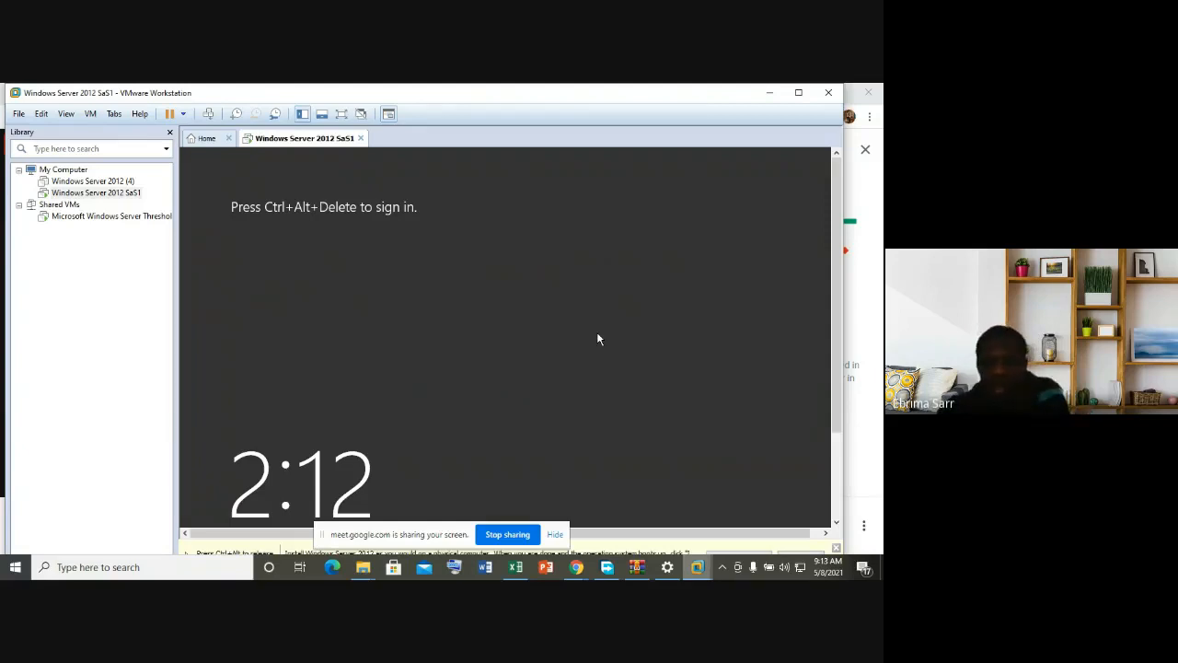
Step: Send Ctrl+Alt+Delete and sign in as Administrator with the account password
key(ctrl+alt+Delete)
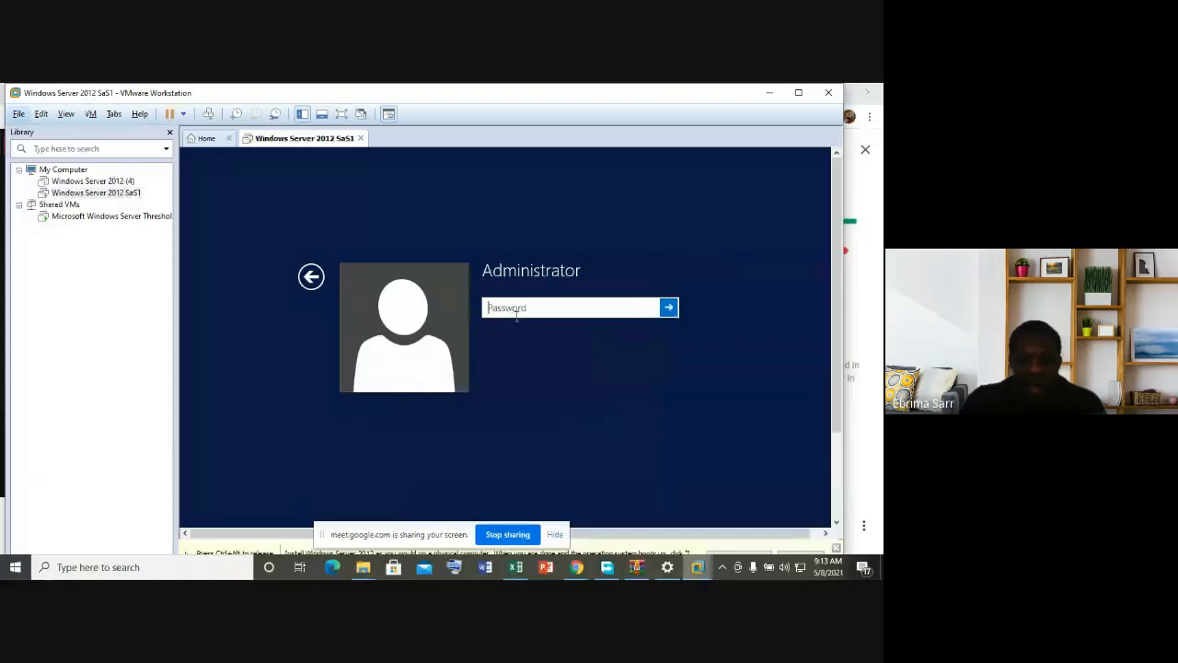
key(Caps_Lock)
text(•)
key(Caps_Lock)
text(•)
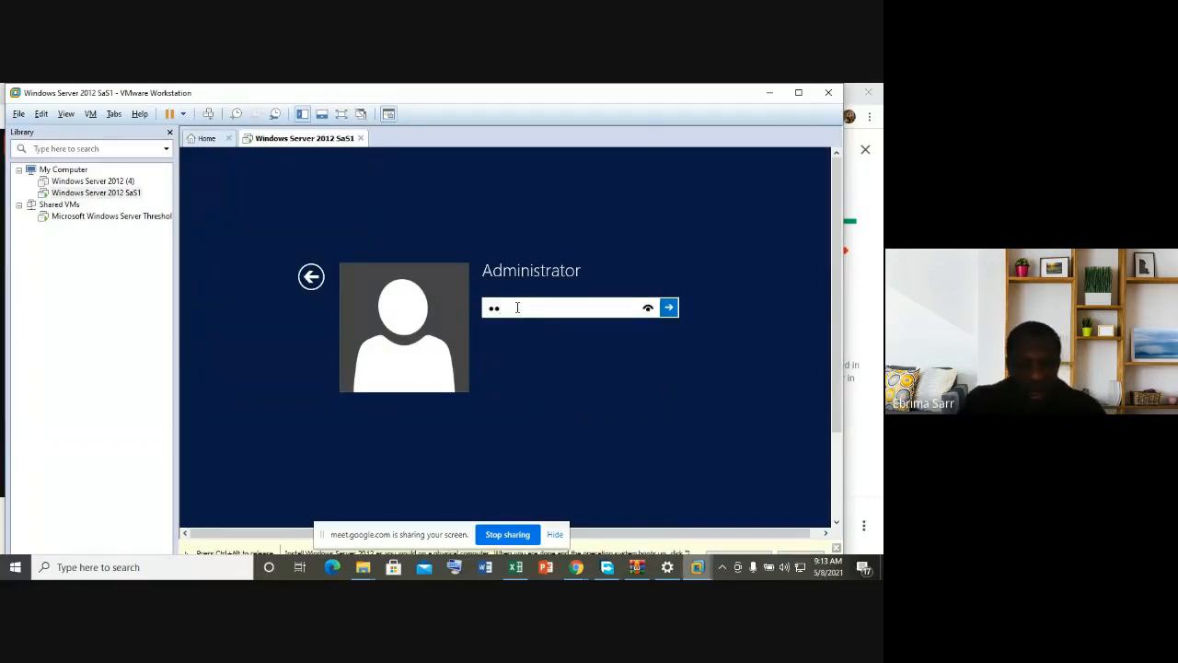
text(••••)
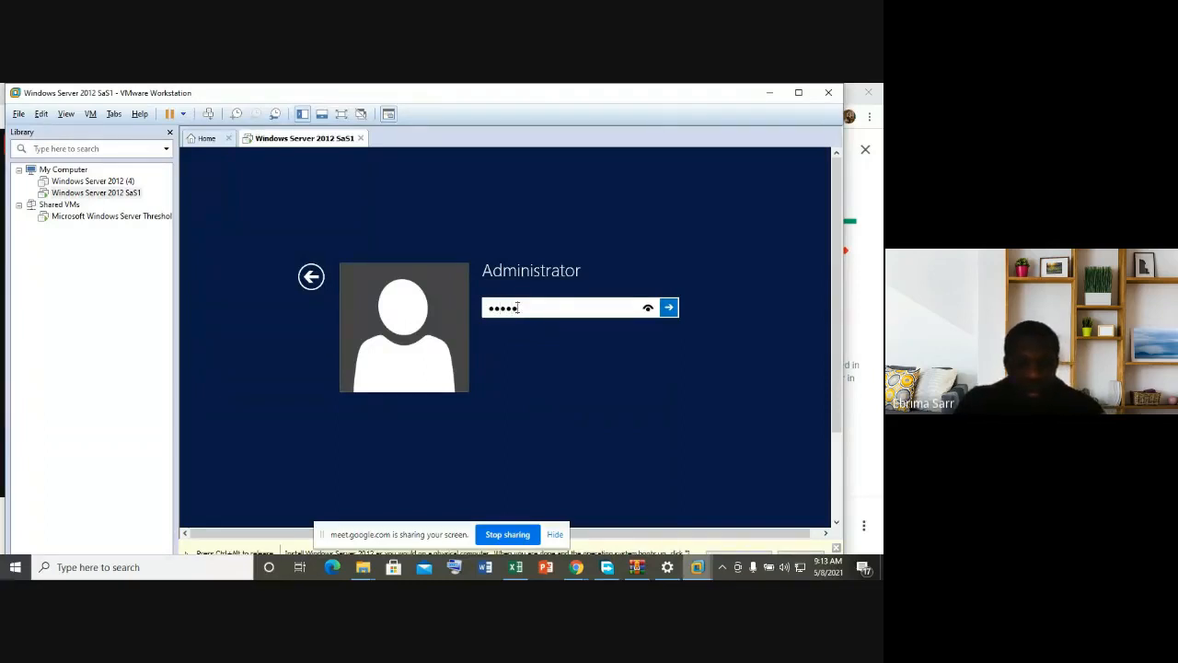
text(•••)
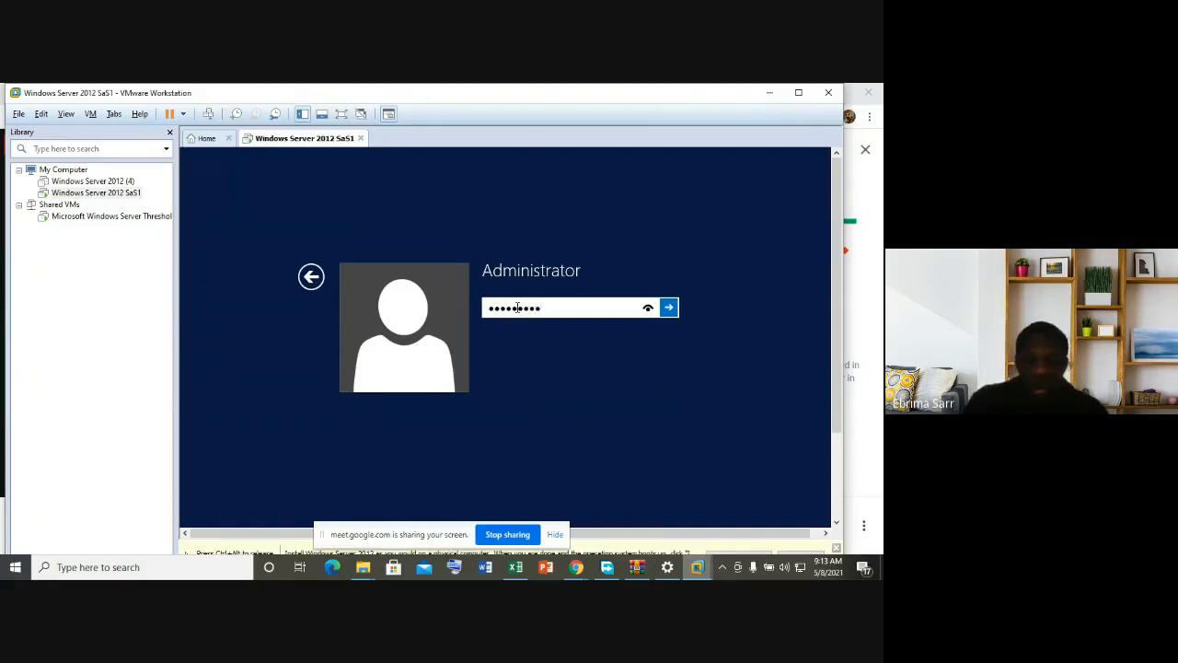
key(Return)
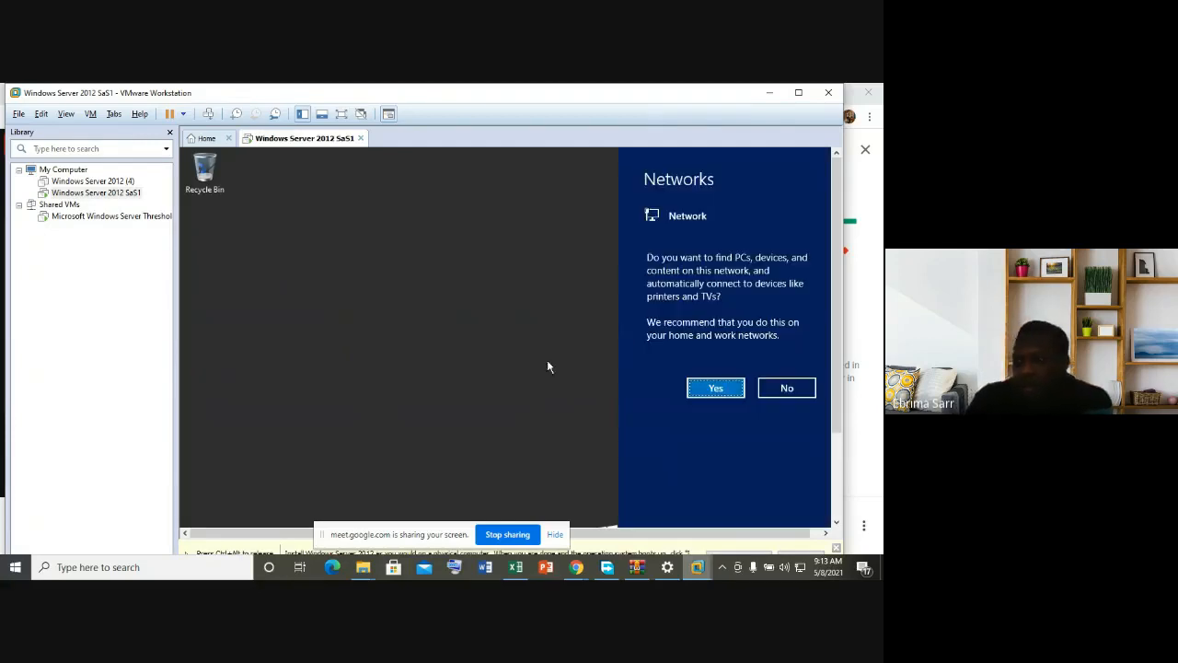
Step: Once the desktop loads, answer Yes in the Networks panel to enable network discovery
click(723, 388)
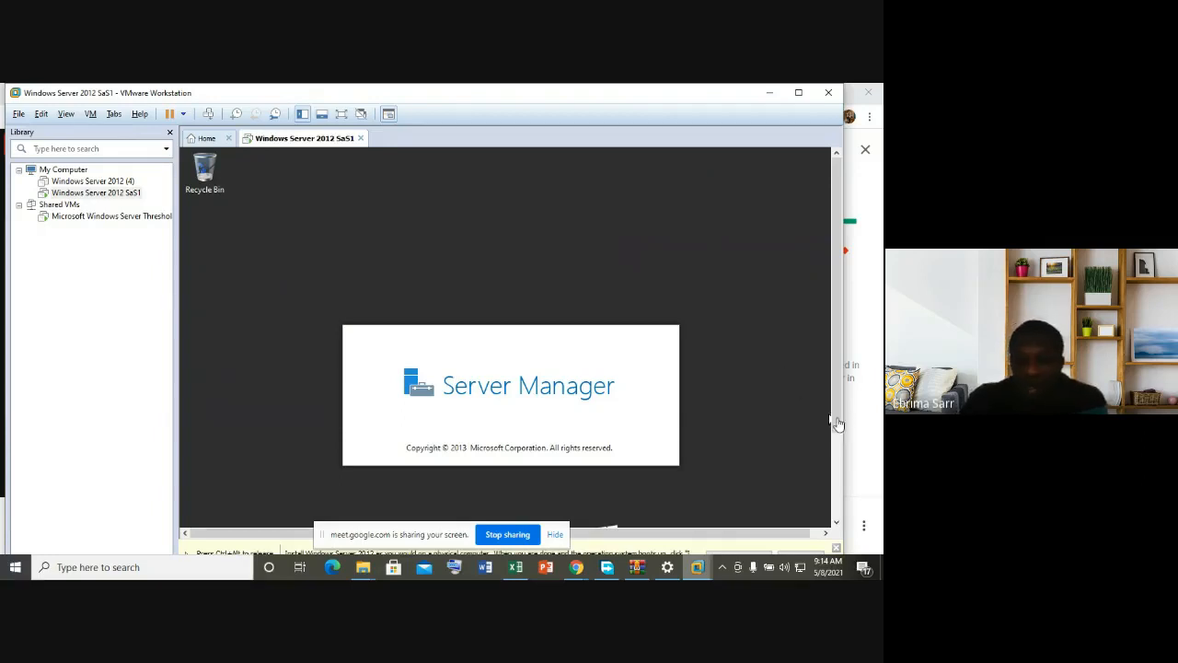
Step: Scroll the console down to the guest taskbar and open the guest's Start screen
drag(837, 417, 825, 536)
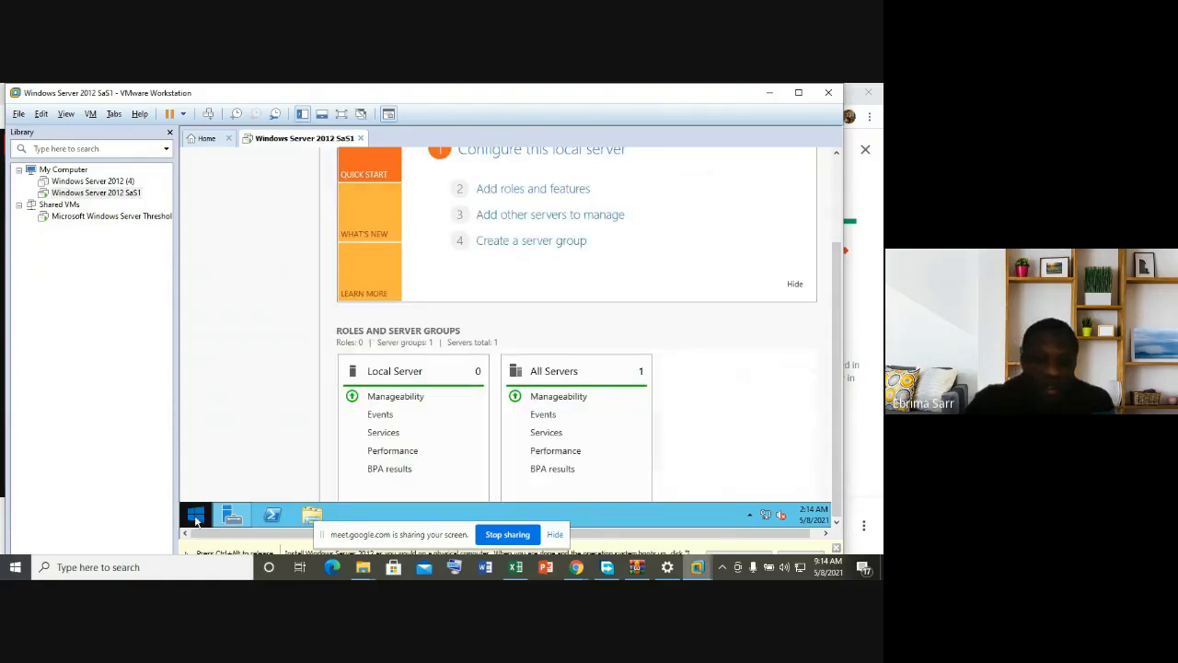
click(195, 521)
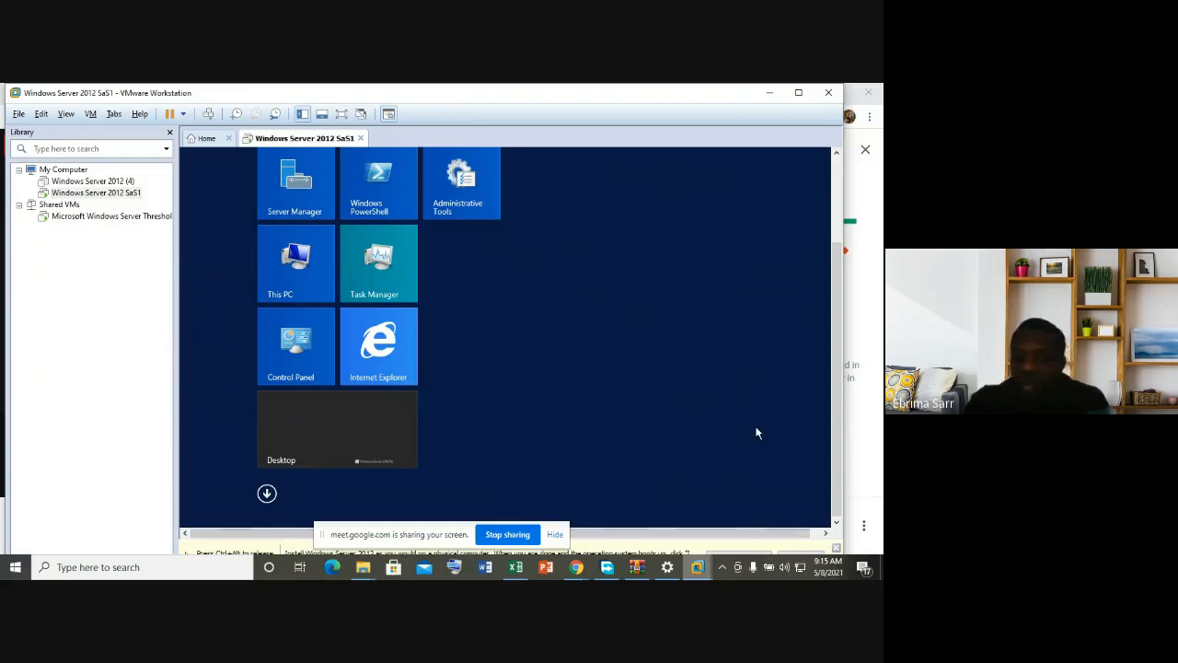
Step: Launch Server Manager from its Start tile and scroll the console back to the top of the dashboard
click(284, 185)
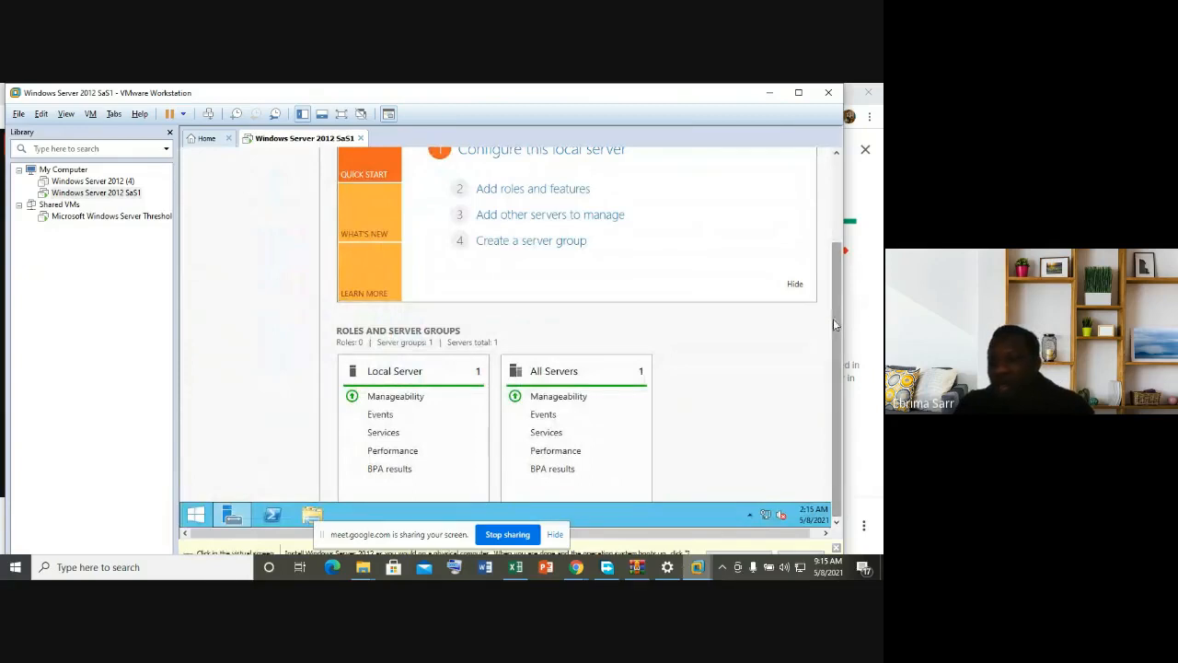
mouse_move(833, 319)
mouse_down()
mouse_move(833, 262)
mouse_move(834, 319)
mouse_up()
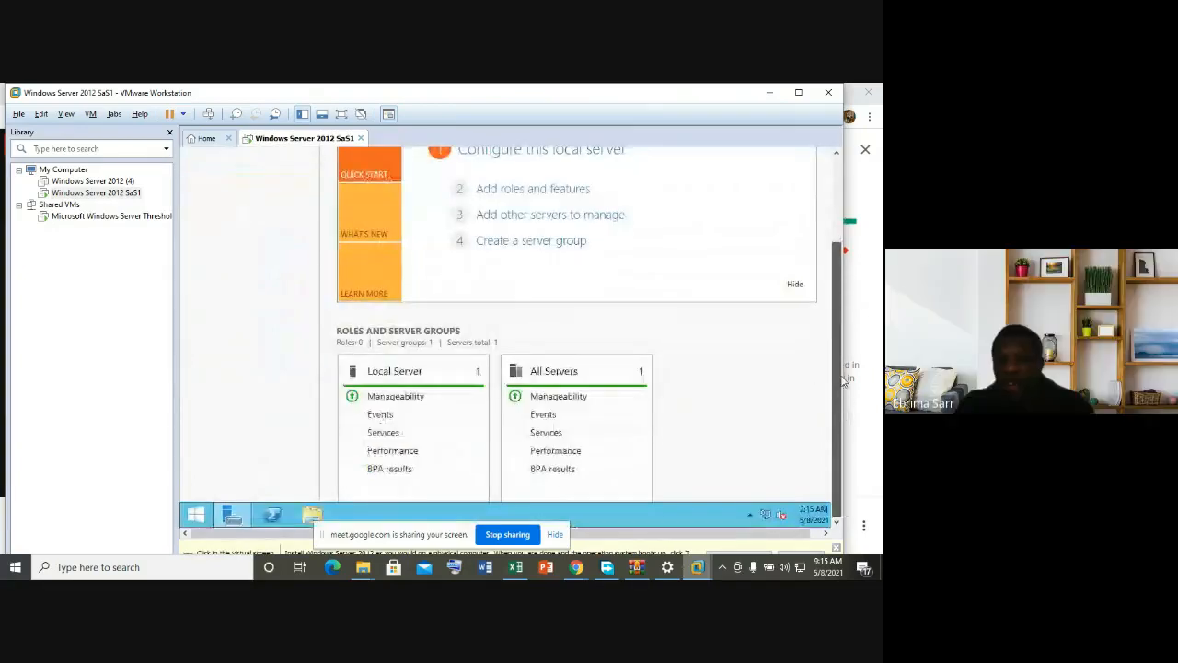
drag(836, 333, 835, 247)
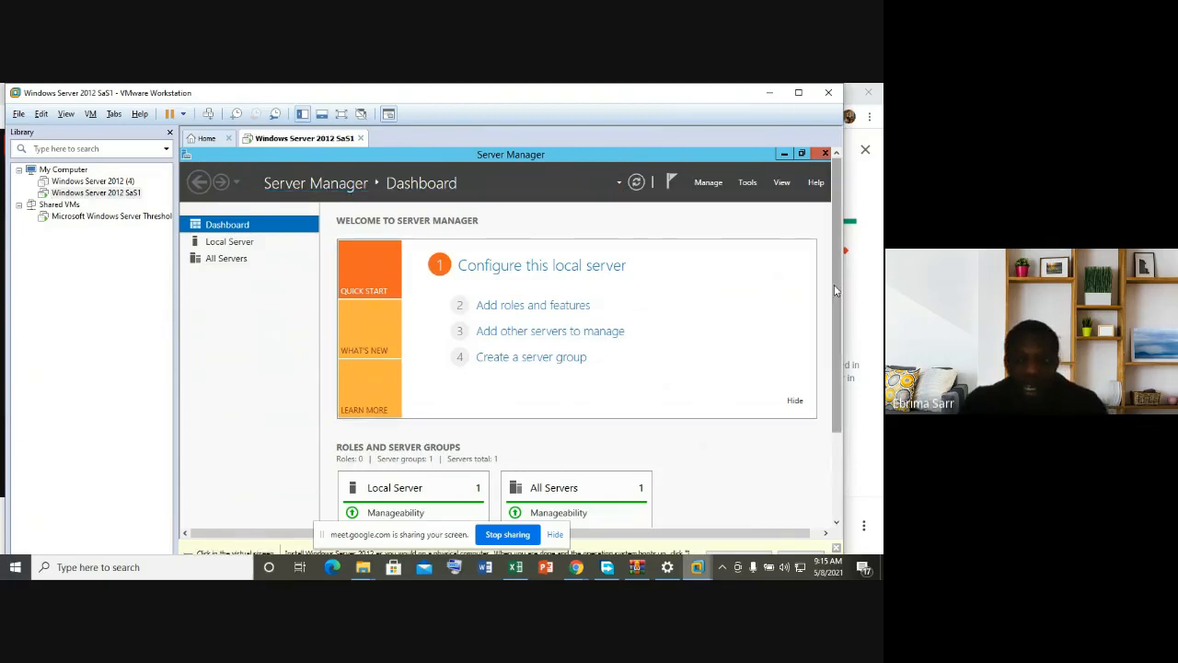
drag(835, 291, 836, 340)
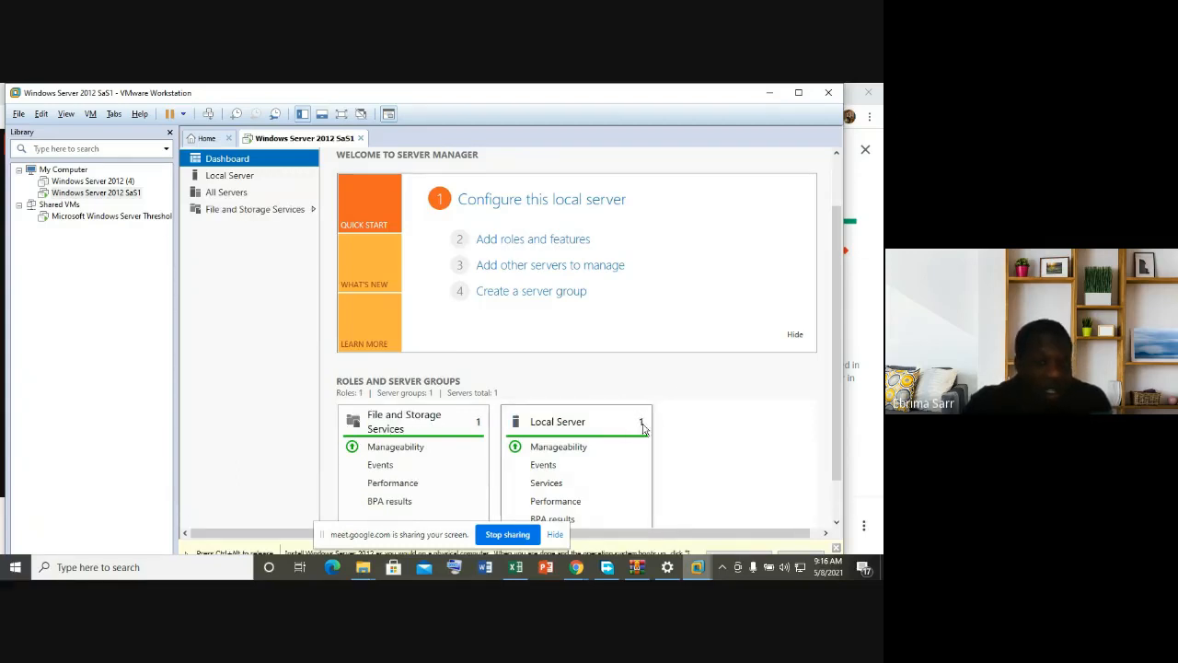
drag(842, 391, 827, 299)
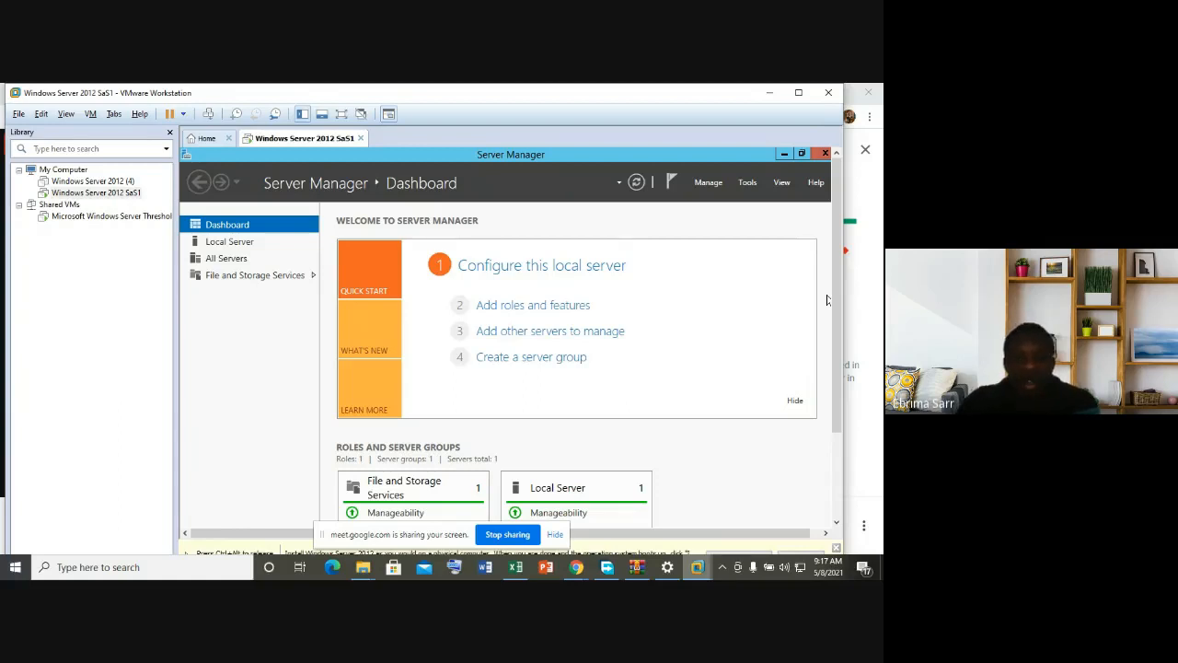
Step: Switch the VM to full screen and relaunch Server Manager from the Start screen
click(343, 117)
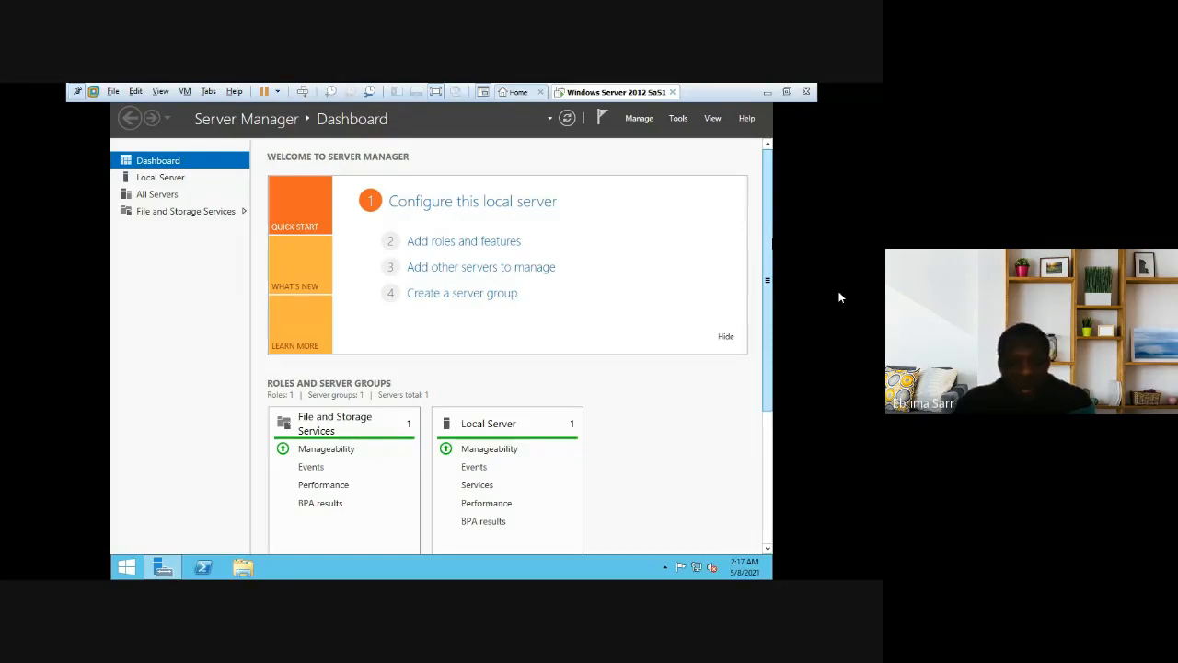
click(127, 567)
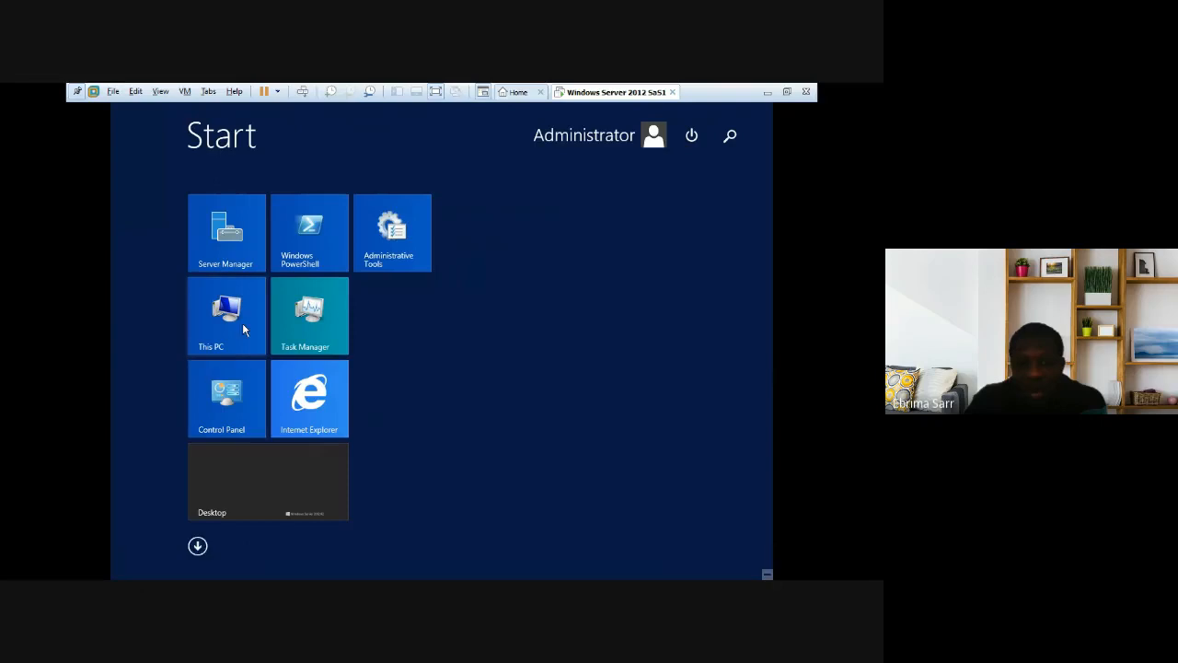
click(229, 243)
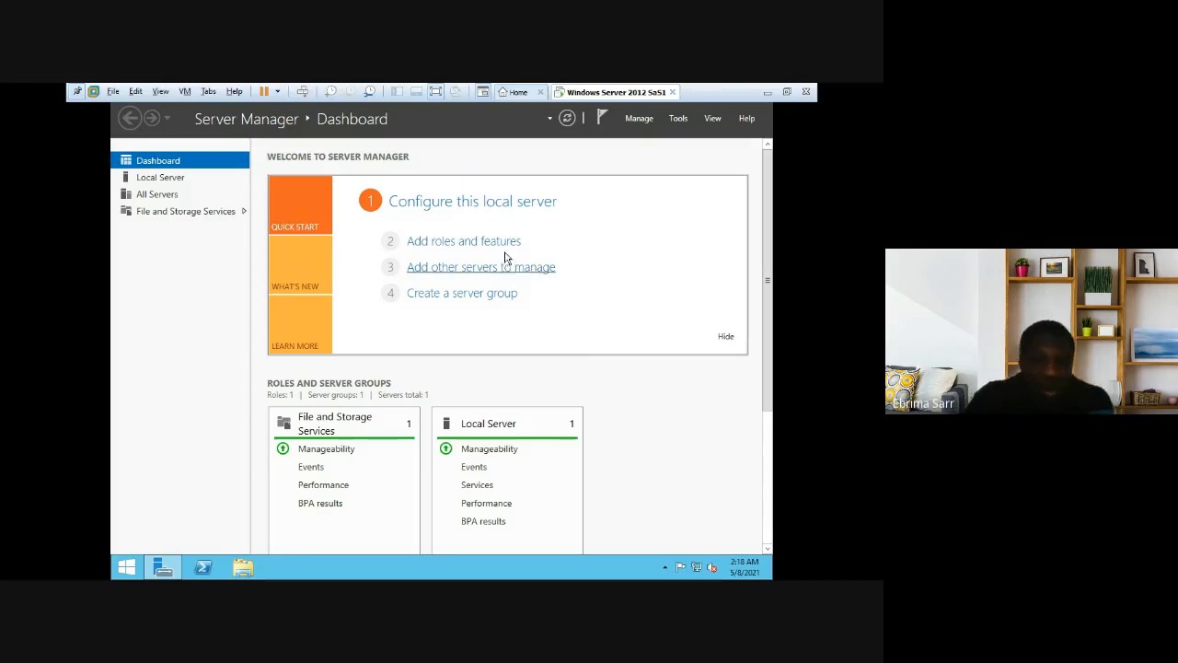
Step: Go to 'Configure this local server' and open System Properties from the computer name
click(472, 202)
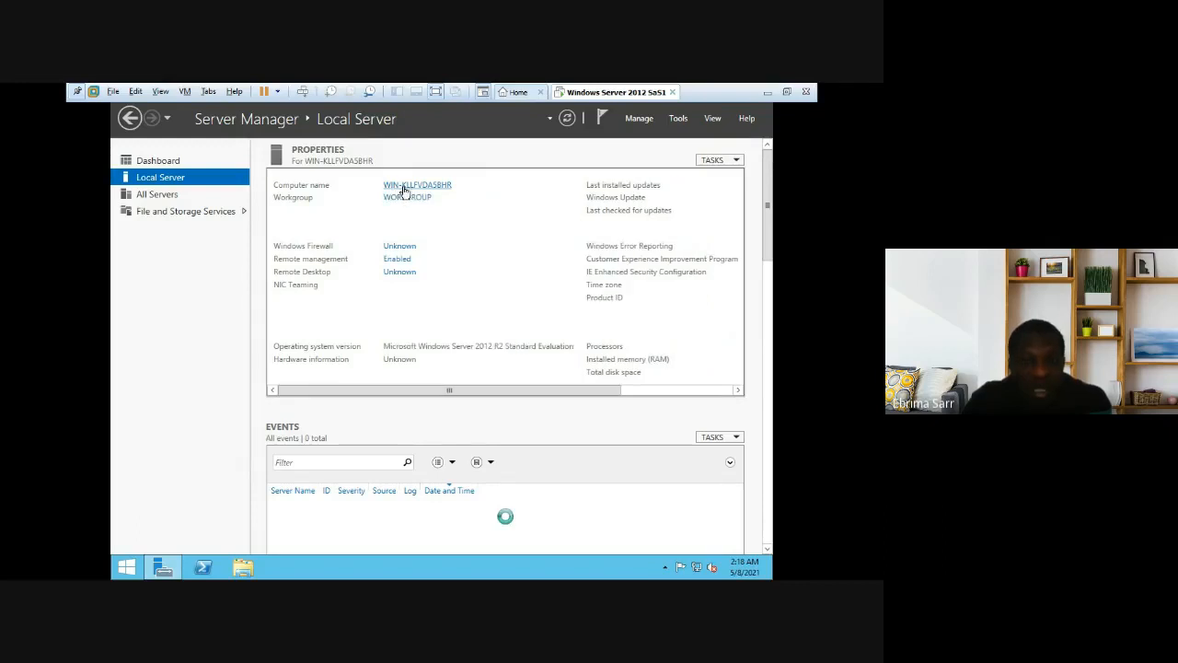
click(403, 189)
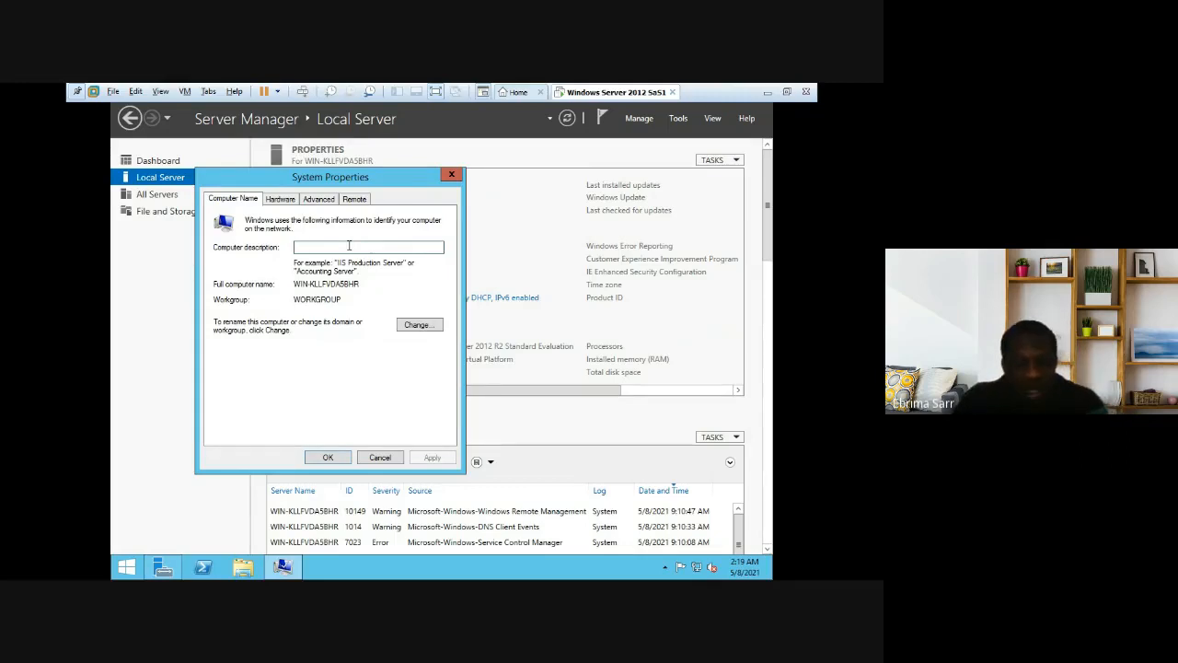
Step: Enter 'Sas001' as the computer description, apply it and close System Properties
text(Sa)
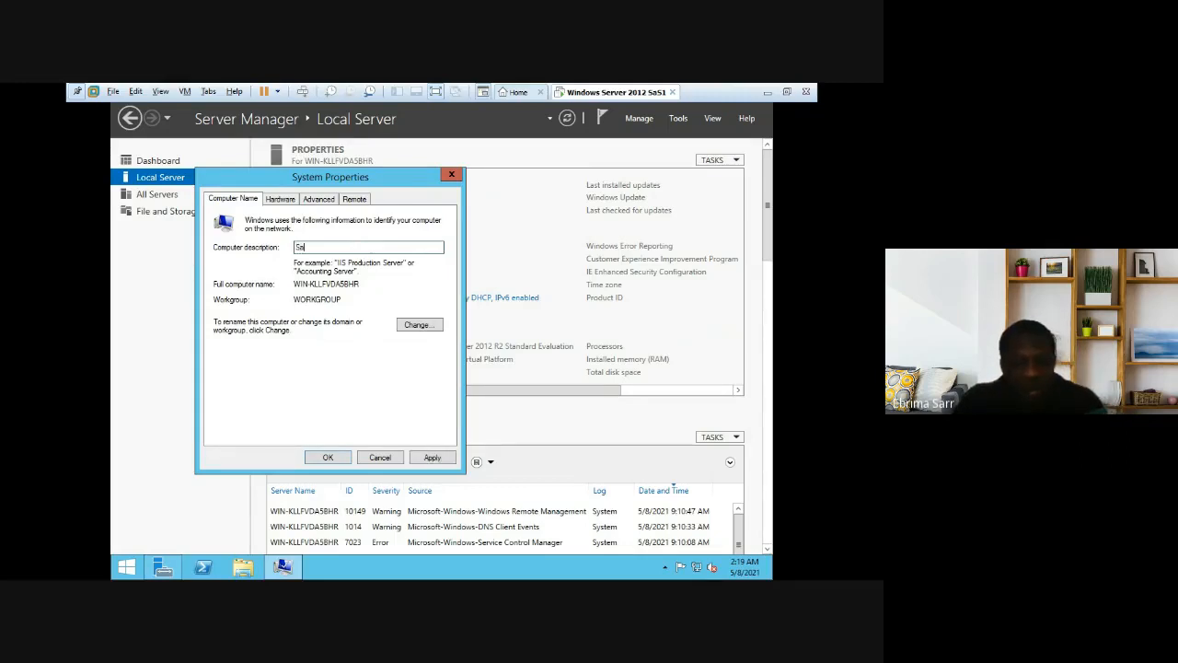
text(a)
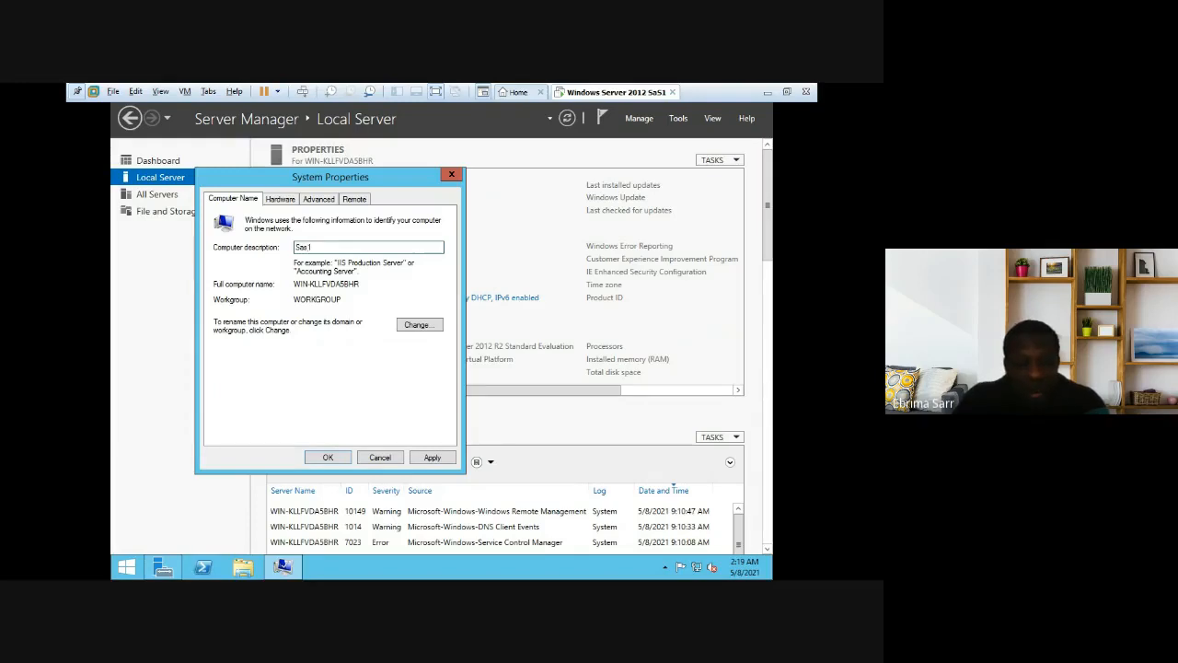
key(BackSpace)
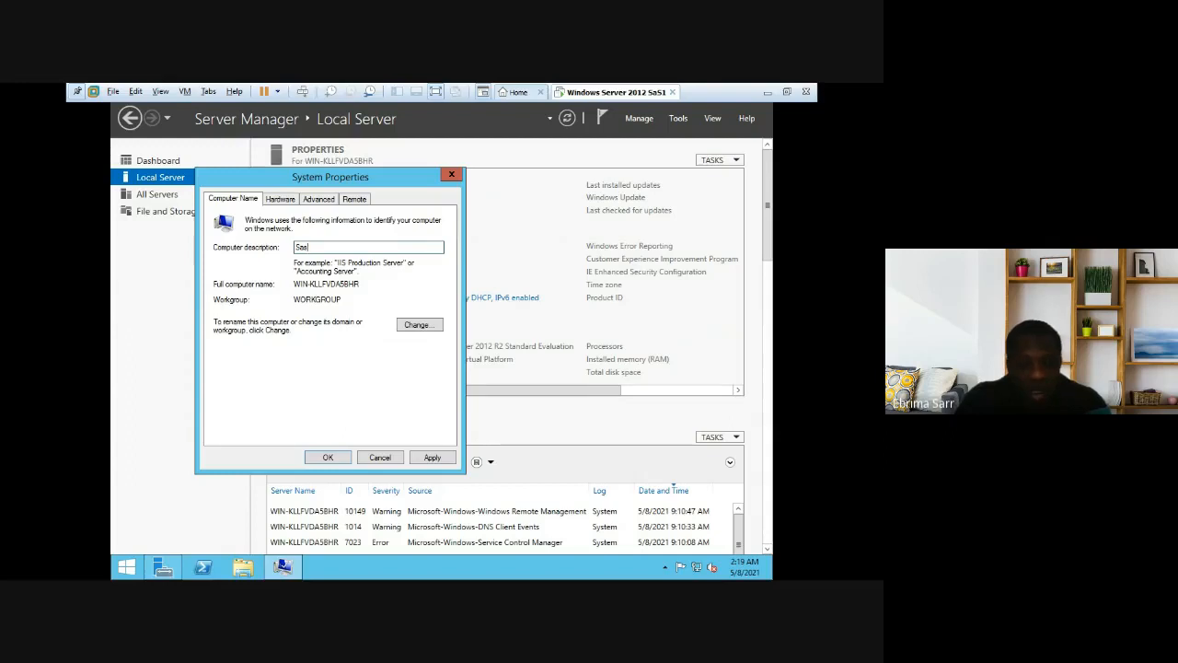
text(001)
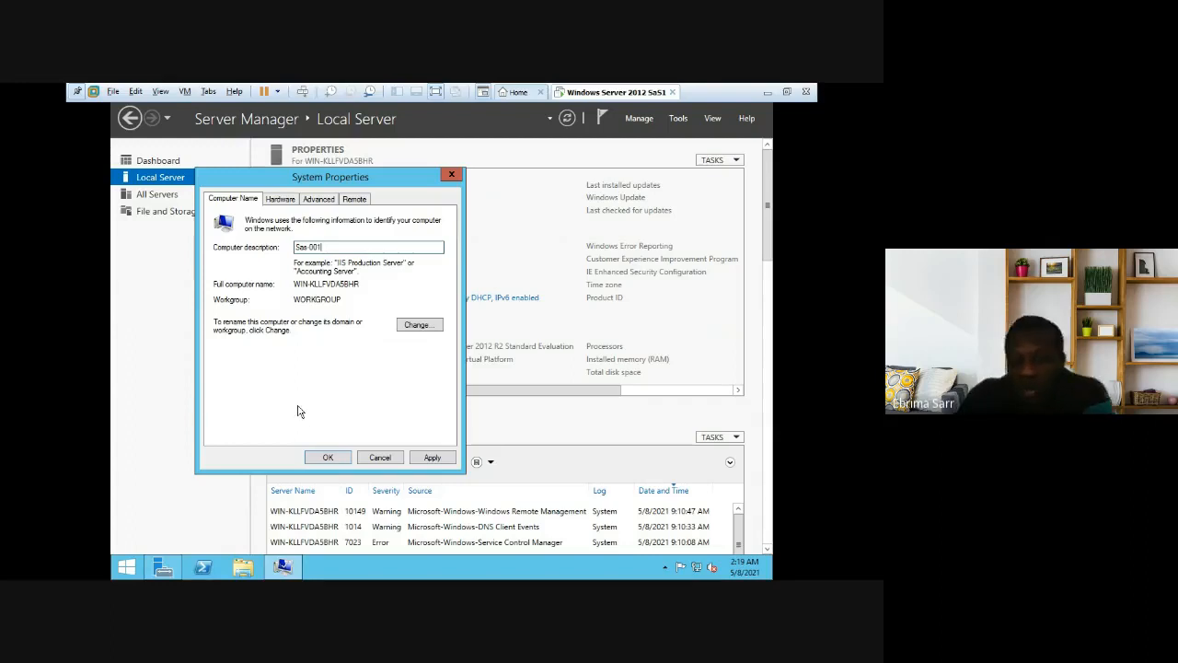
click(433, 458)
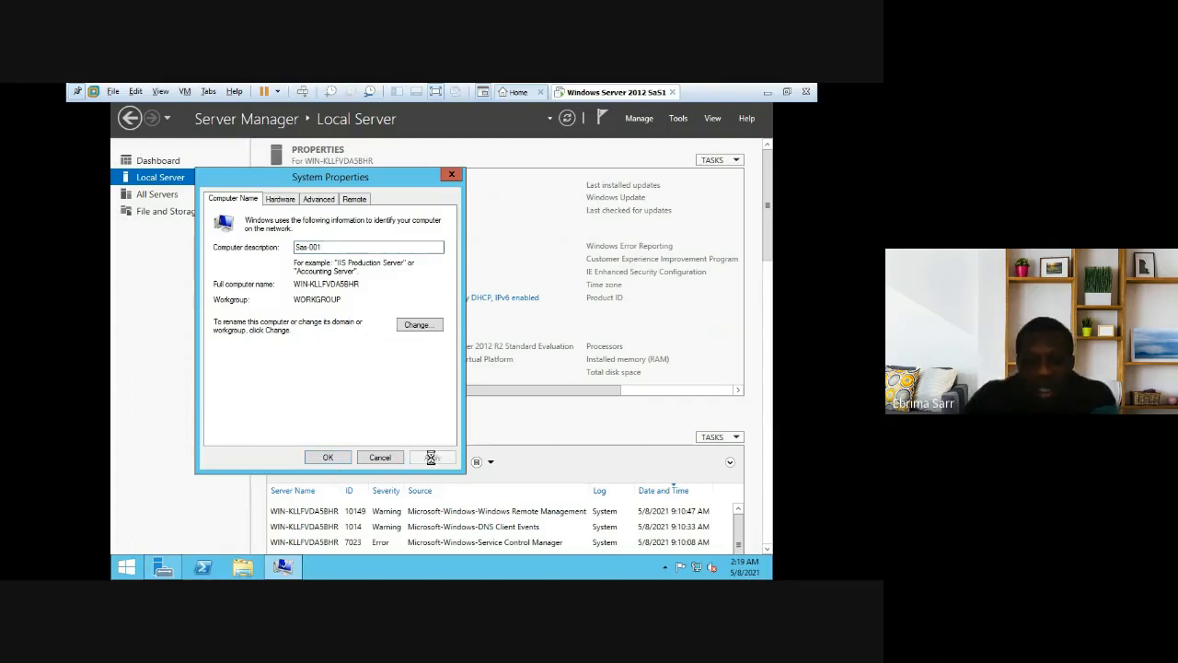
click(329, 459)
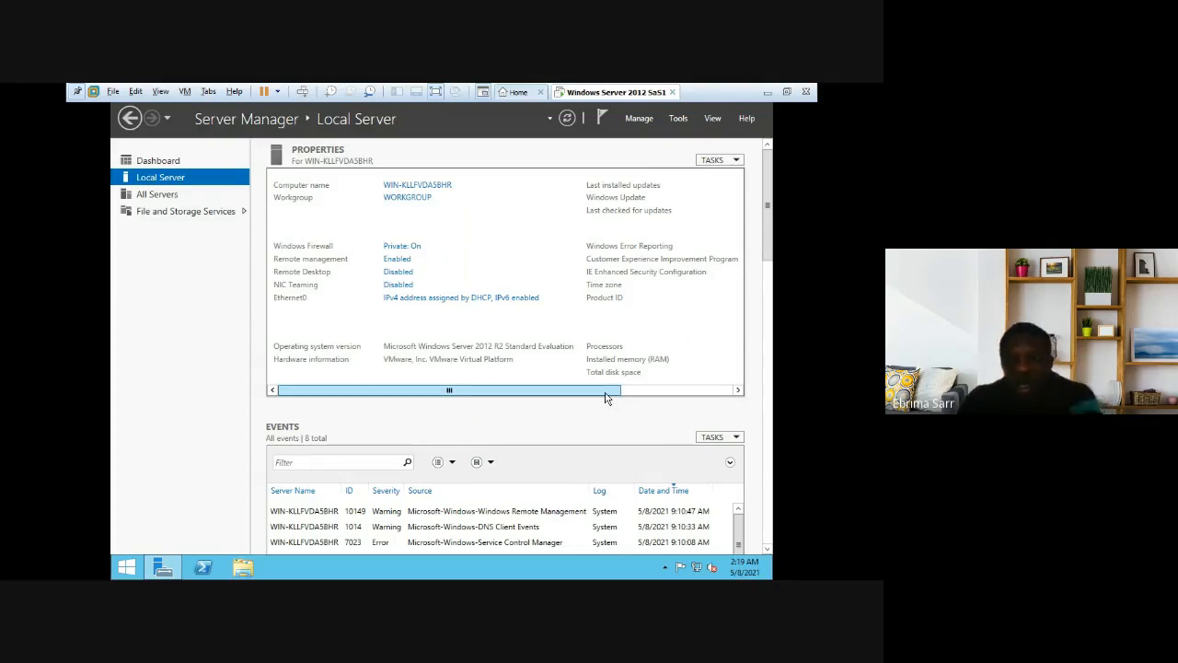
Step: Scroll the Local Server properties right to show the Windows Update, time zone and hardware columns
click(632, 391)
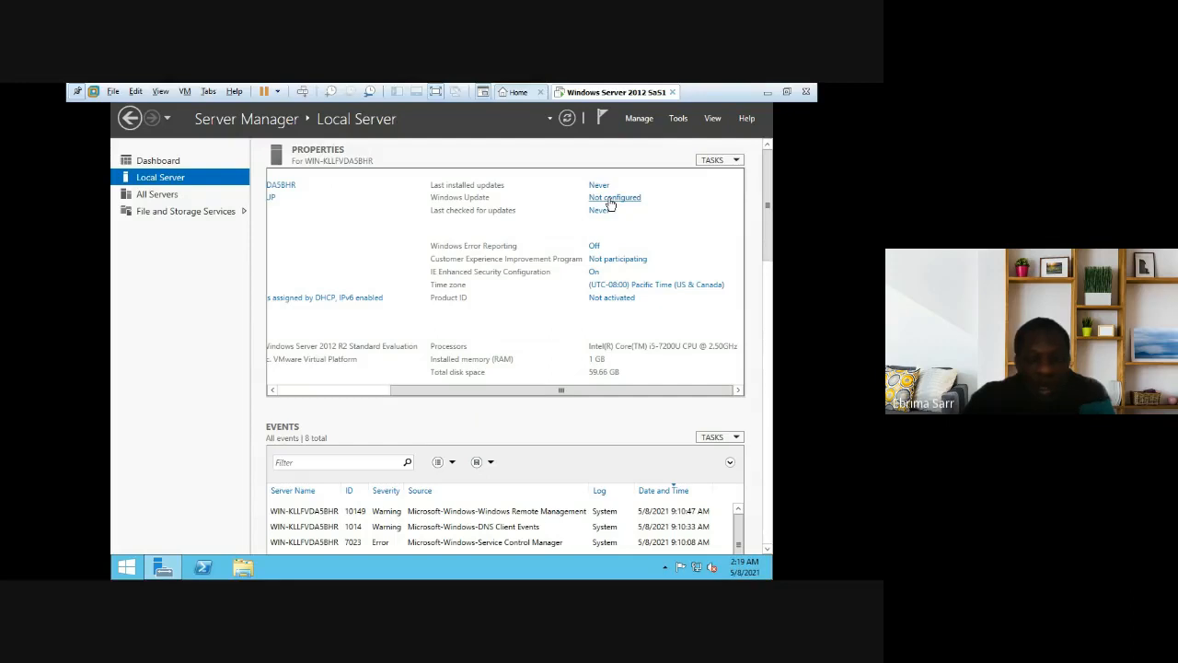
Step: Turn on automatic updates from the server's Windows Update setting and minimize the update check window
click(611, 198)
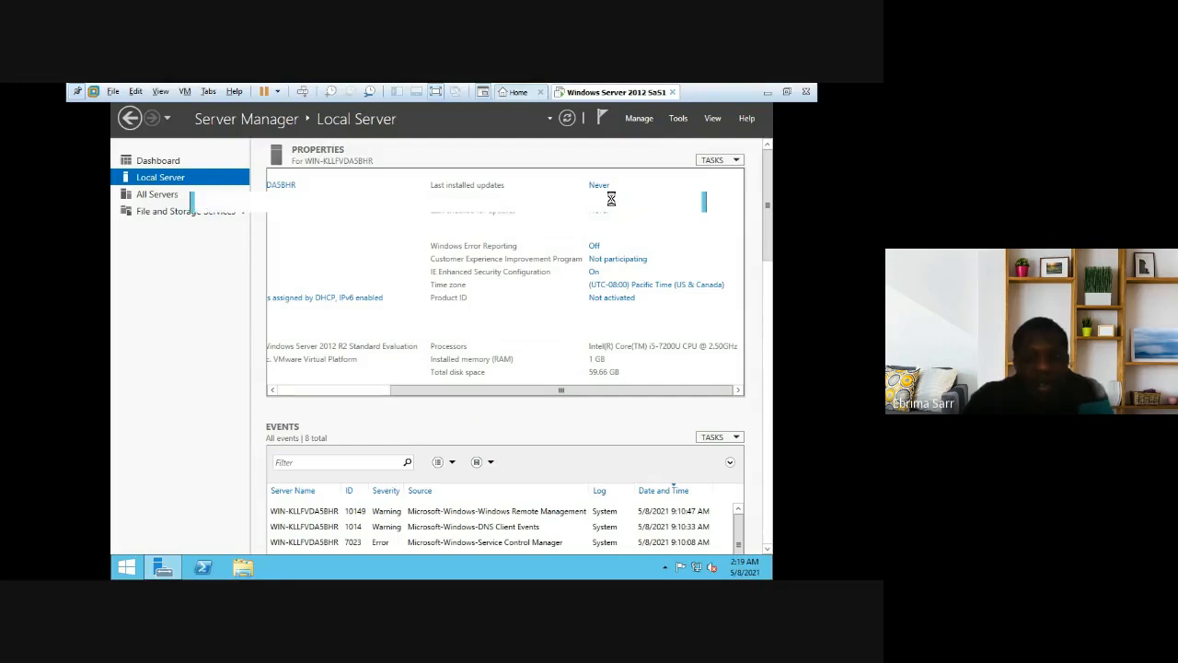
click(592, 304)
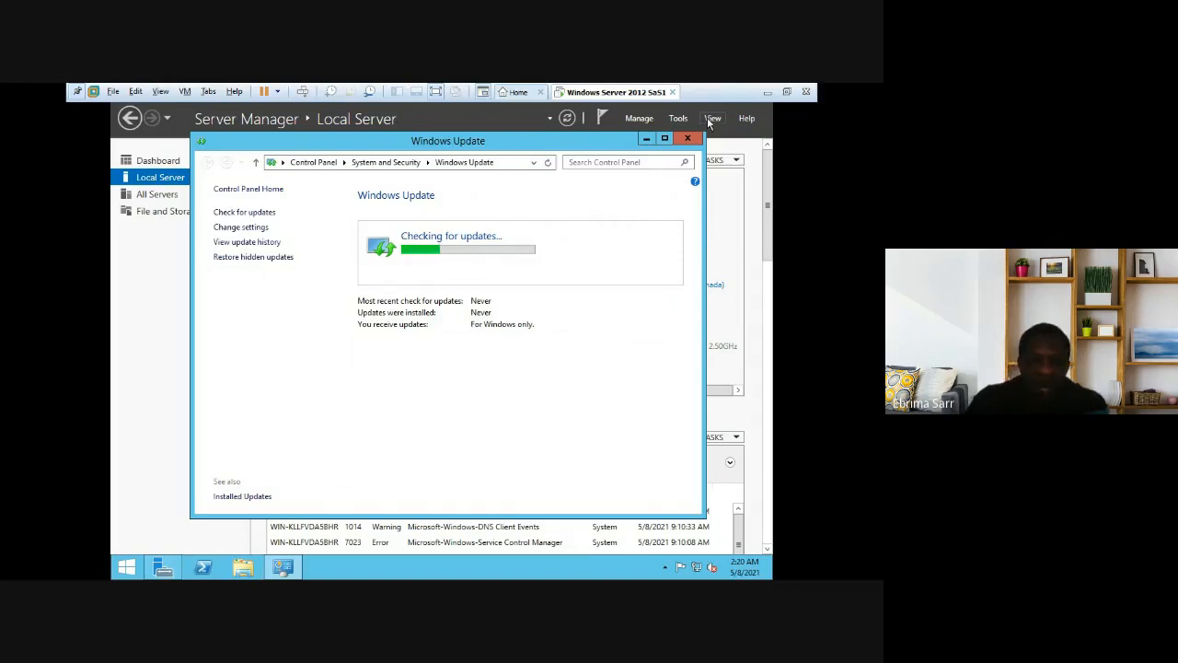
click(648, 139)
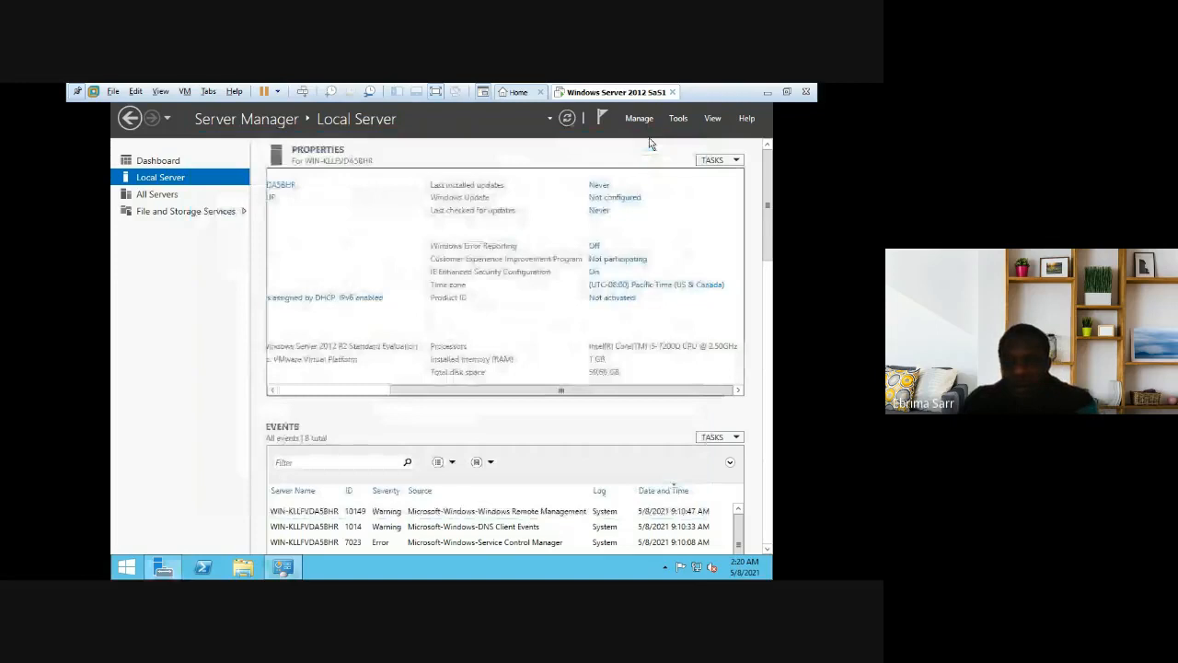
Step: Open the server's Date and Time settings and verify Internet Time syncs with time.windows.com
click(634, 285)
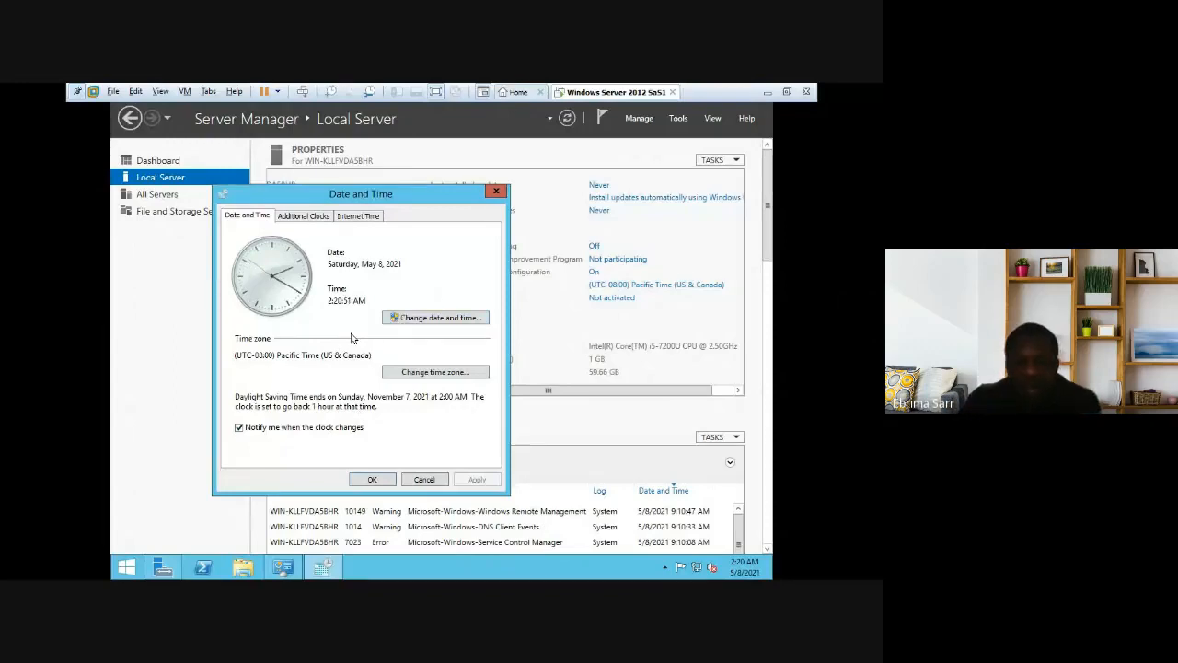
click(367, 217)
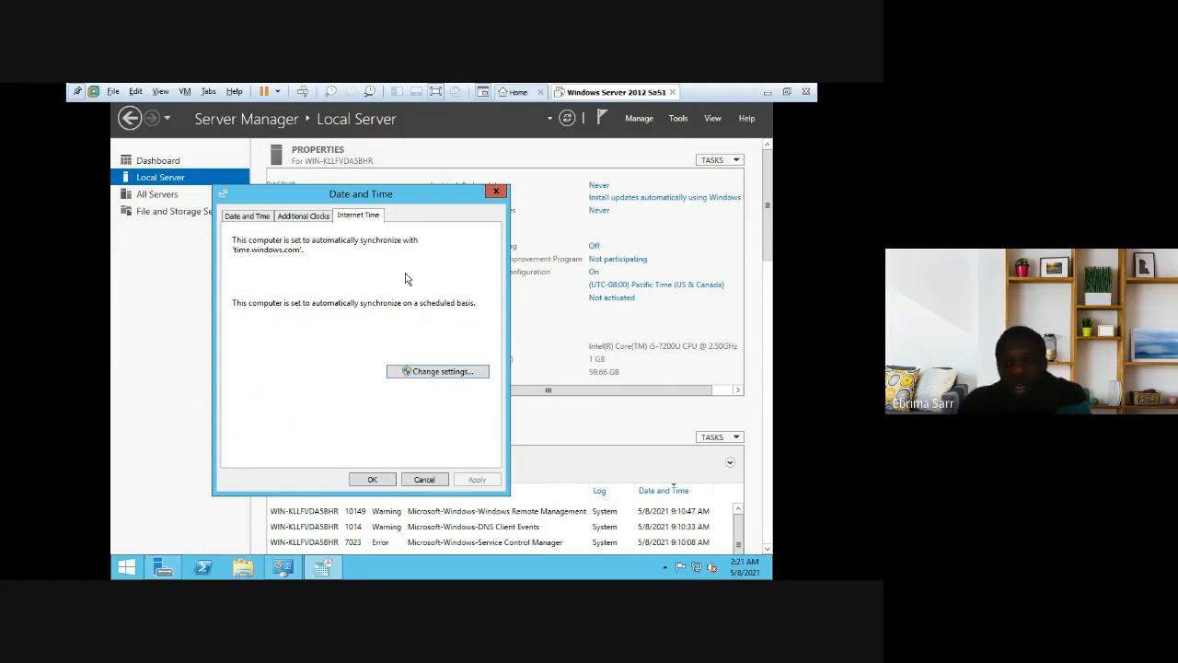
click(248, 221)
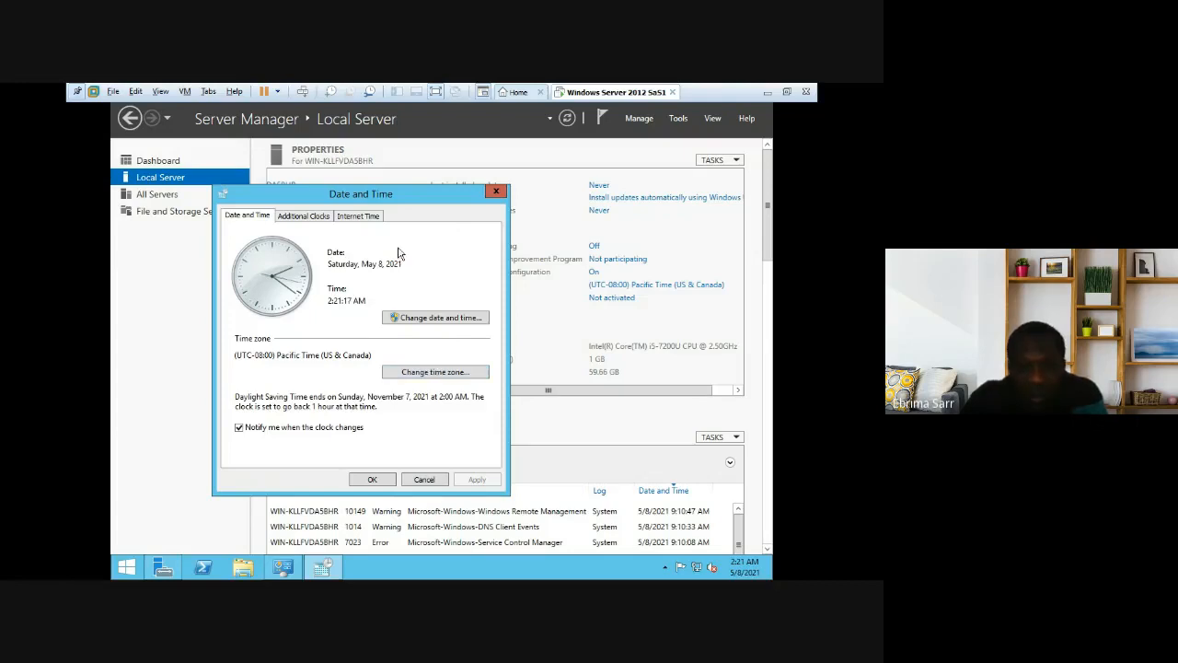
Step: Change the server clock's hour to 9, making it 9:21 AM on May 8, 2021
click(452, 318)
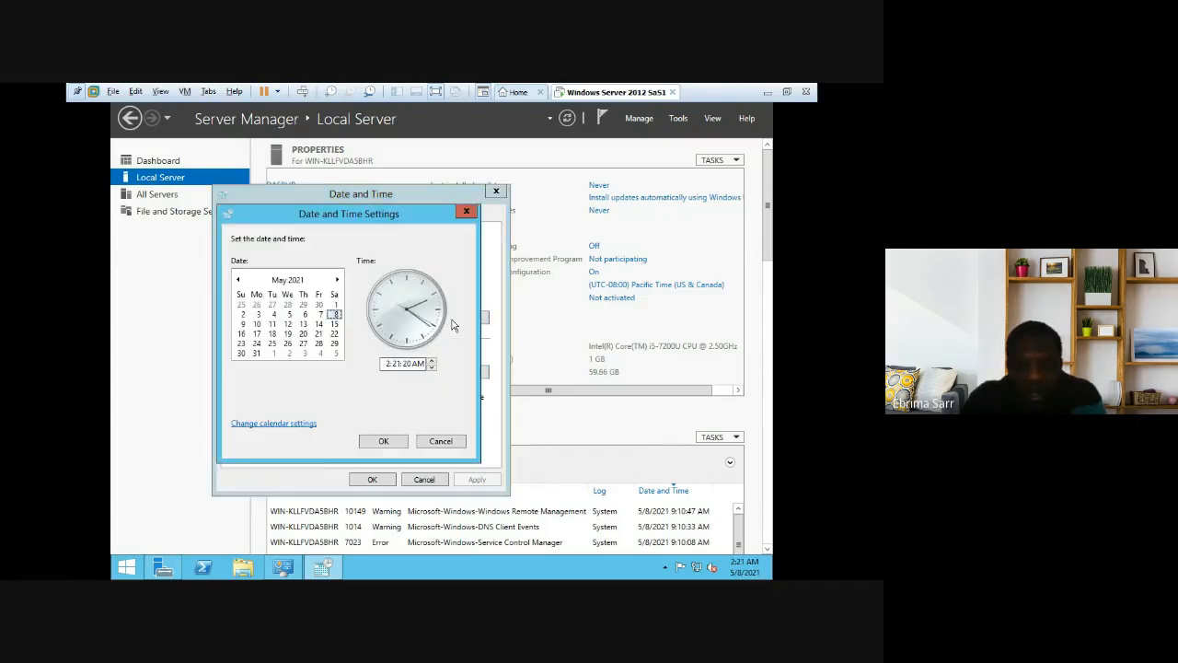
click(433, 368)
click(433, 368)
click(433, 368)
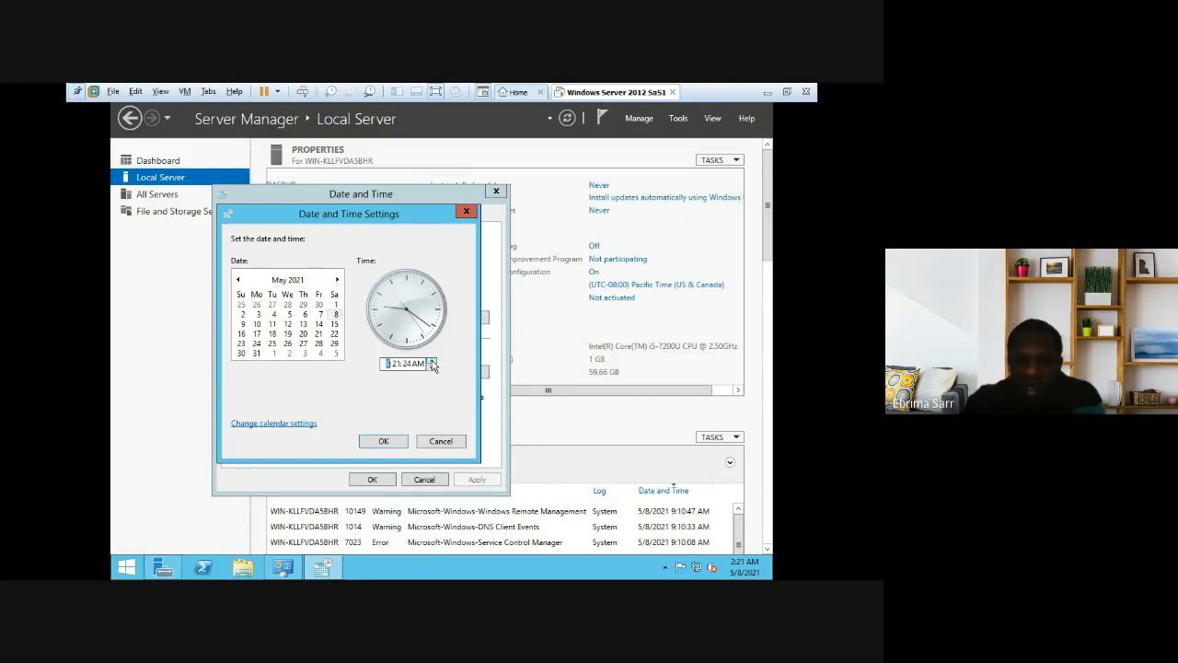
text(9)
click(384, 441)
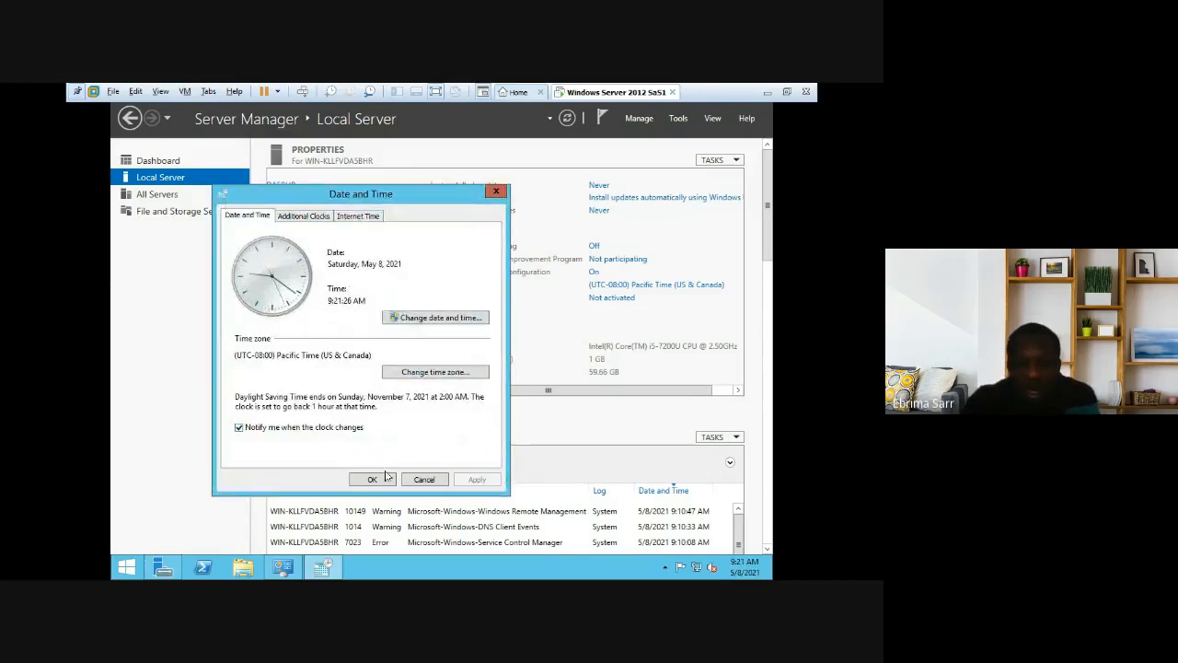
Step: Close the Date and Time dialog and scroll Local Server properties back to the left
click(381, 481)
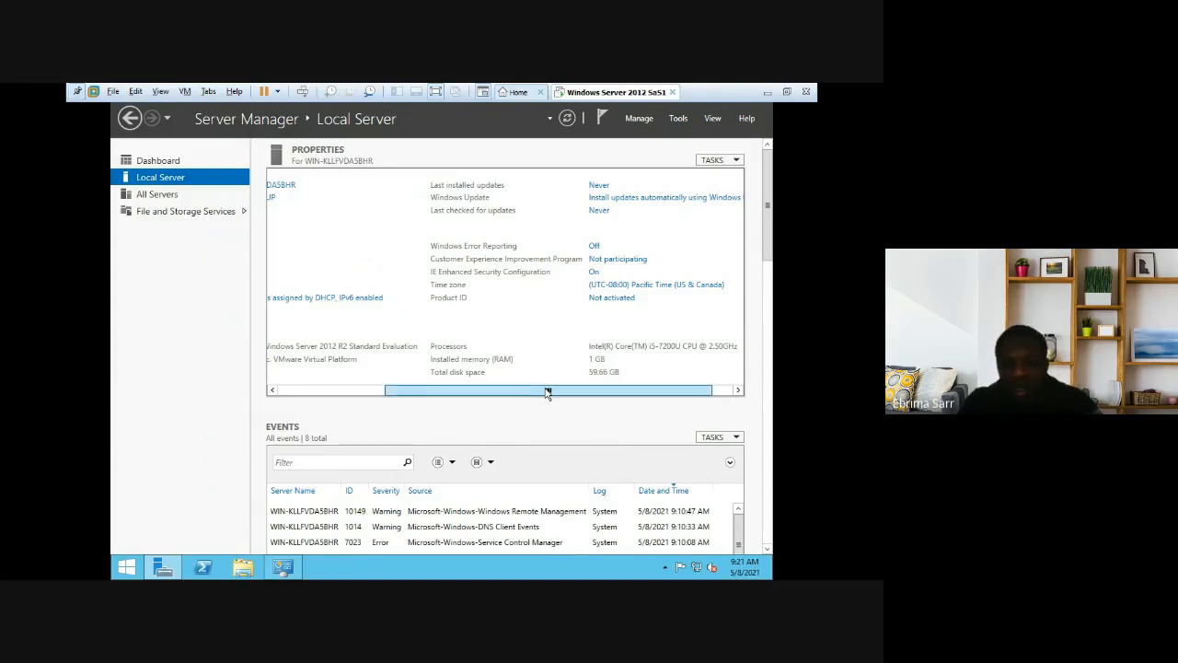
drag(548, 393, 416, 398)
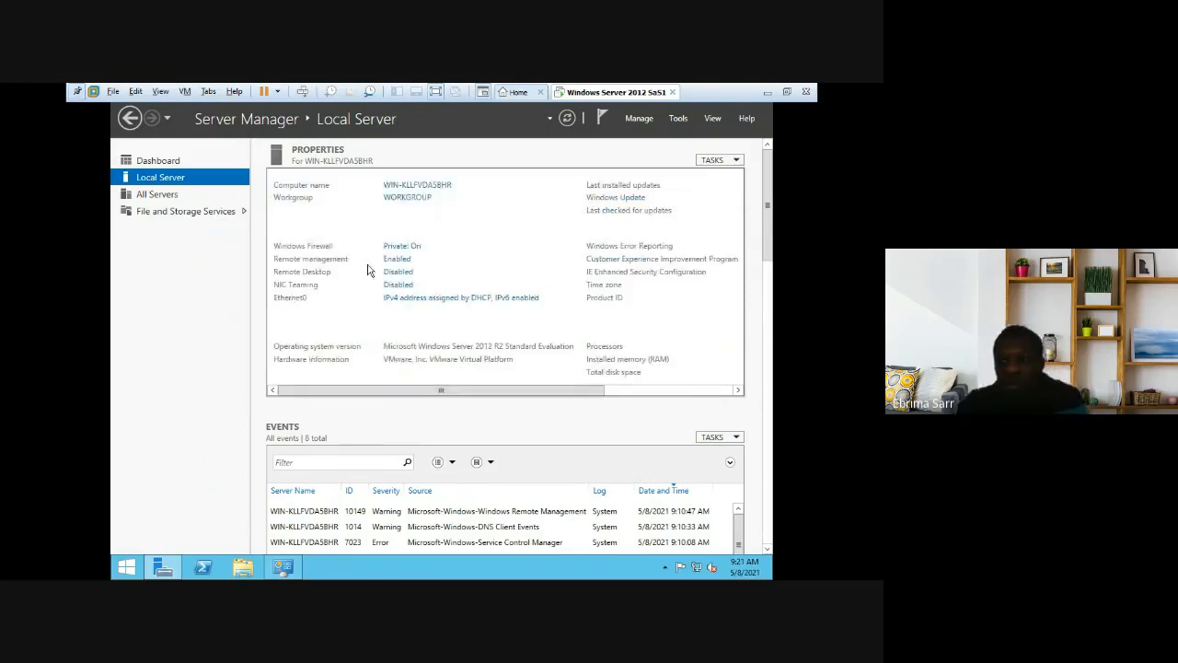
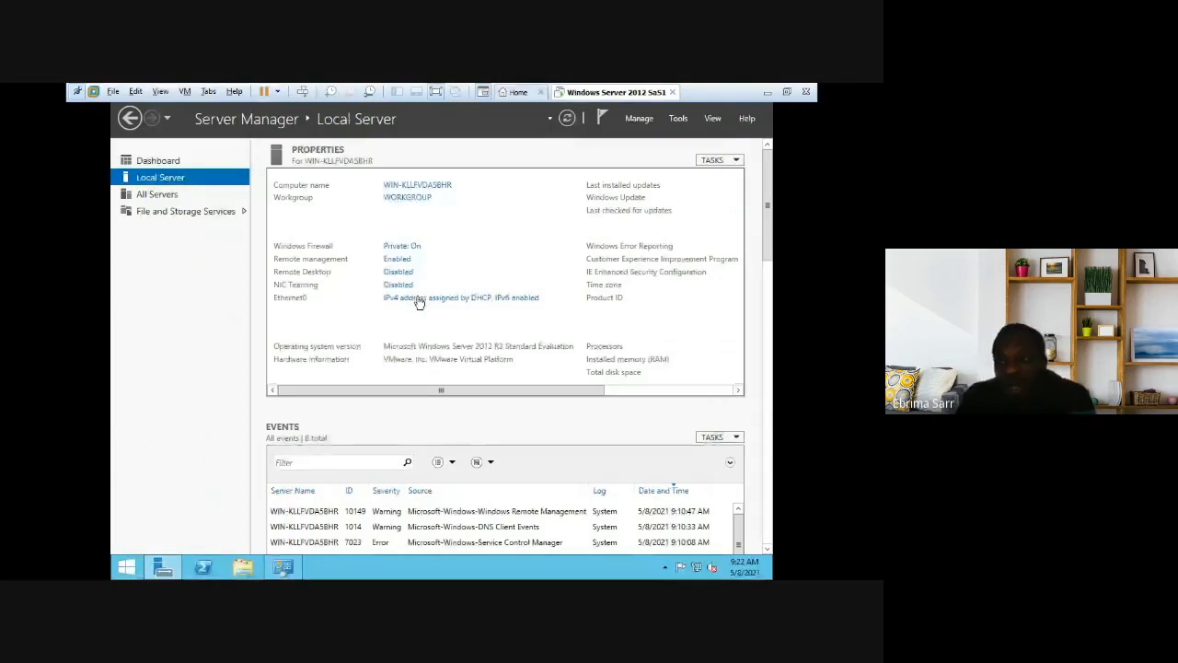
Step: Open Network Connections from the Ethernet0 'IPv4 address assigned by DHCP' link in Local Server properties
click(417, 298)
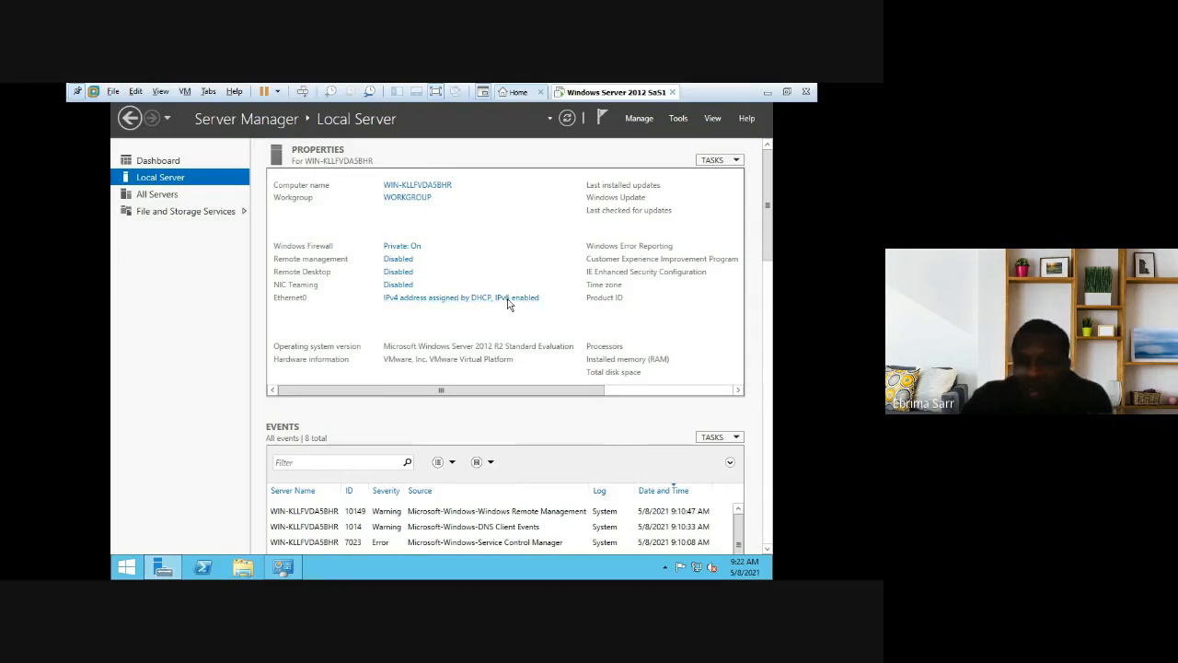
click(468, 298)
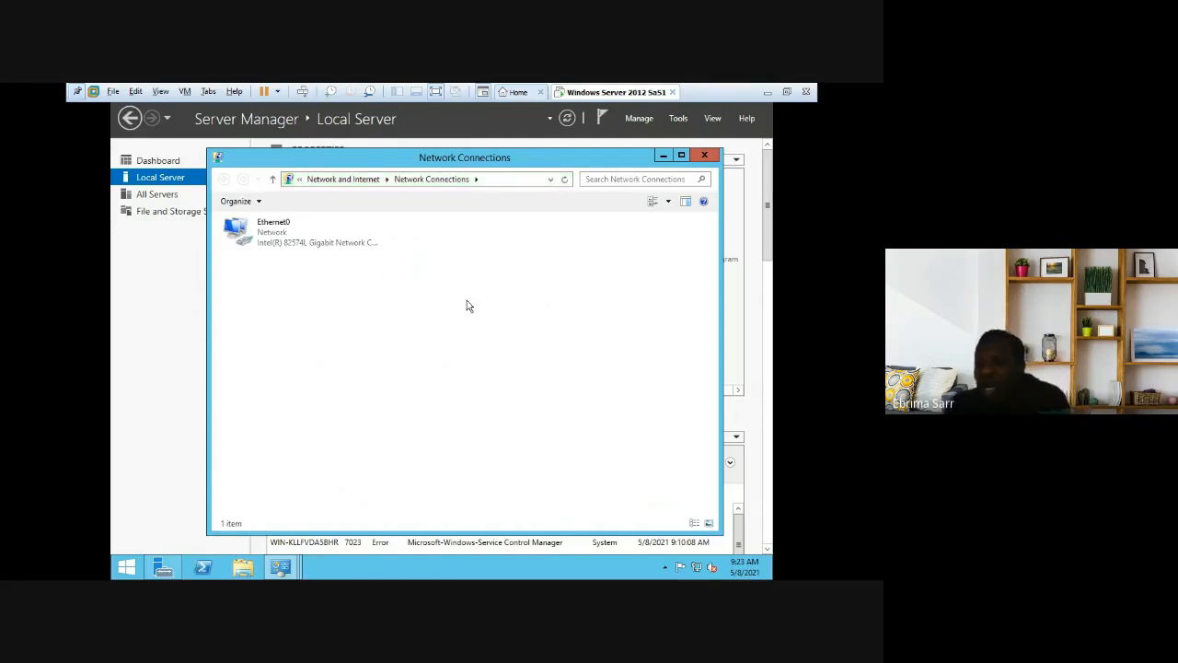
Step: Show Ethernet0's connection status, revealing DHCP address 192.168.159.130 and gateway 192.168.159.2
right_click(330, 237)
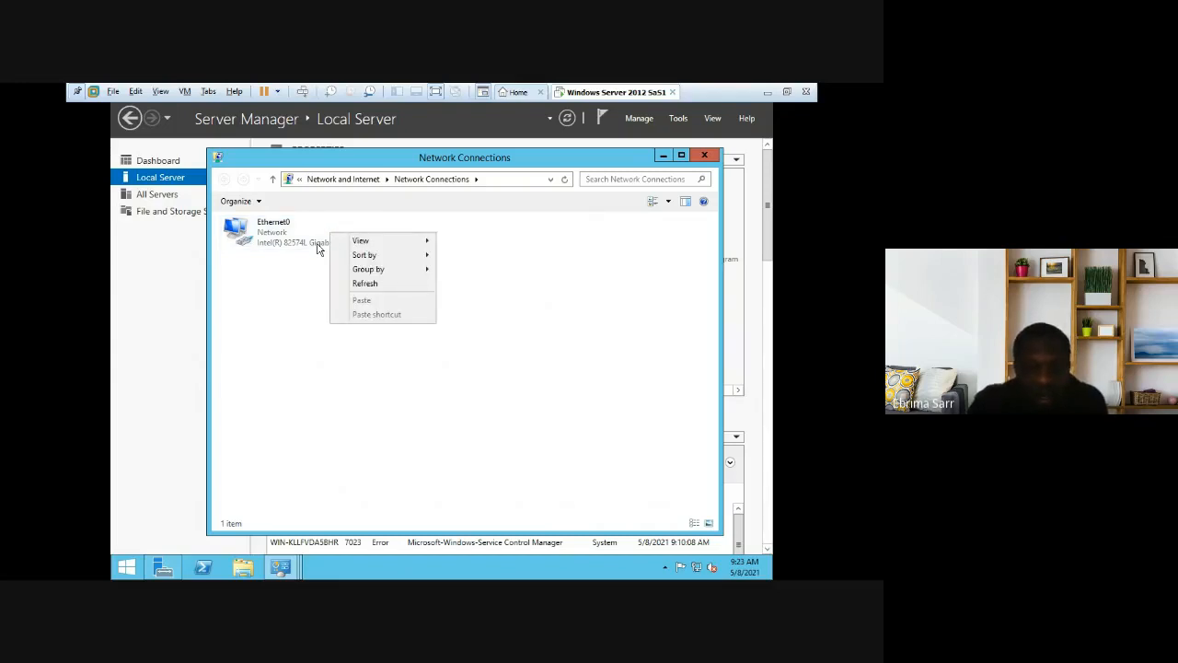
click(318, 250)
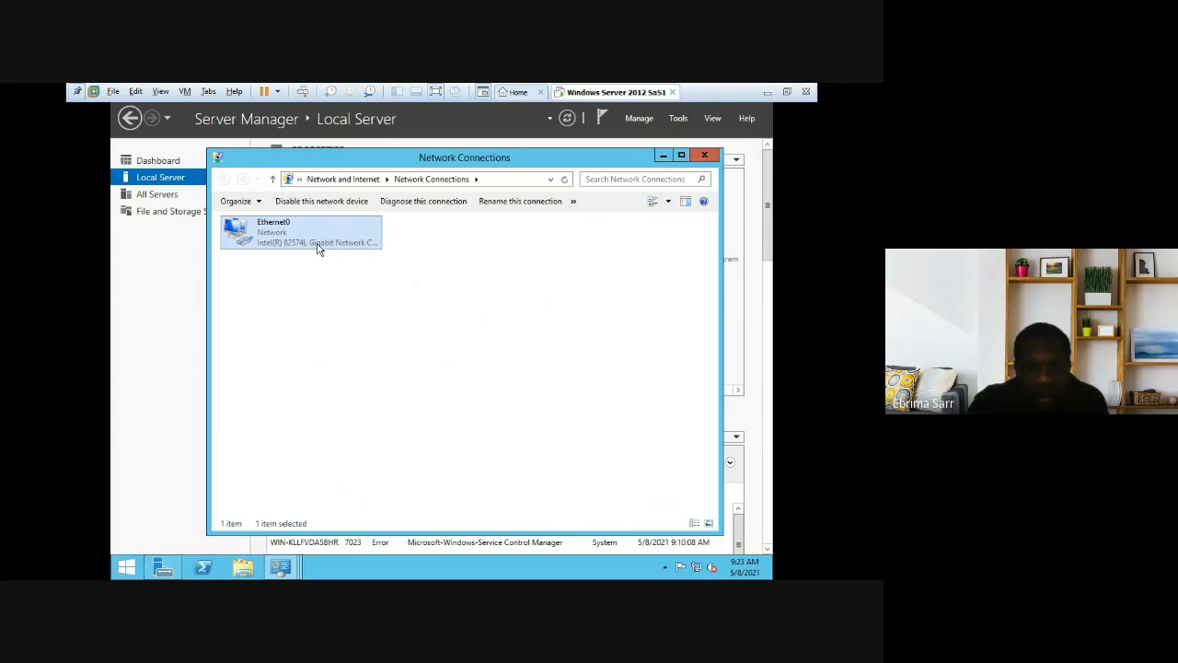
right_click(309, 244)
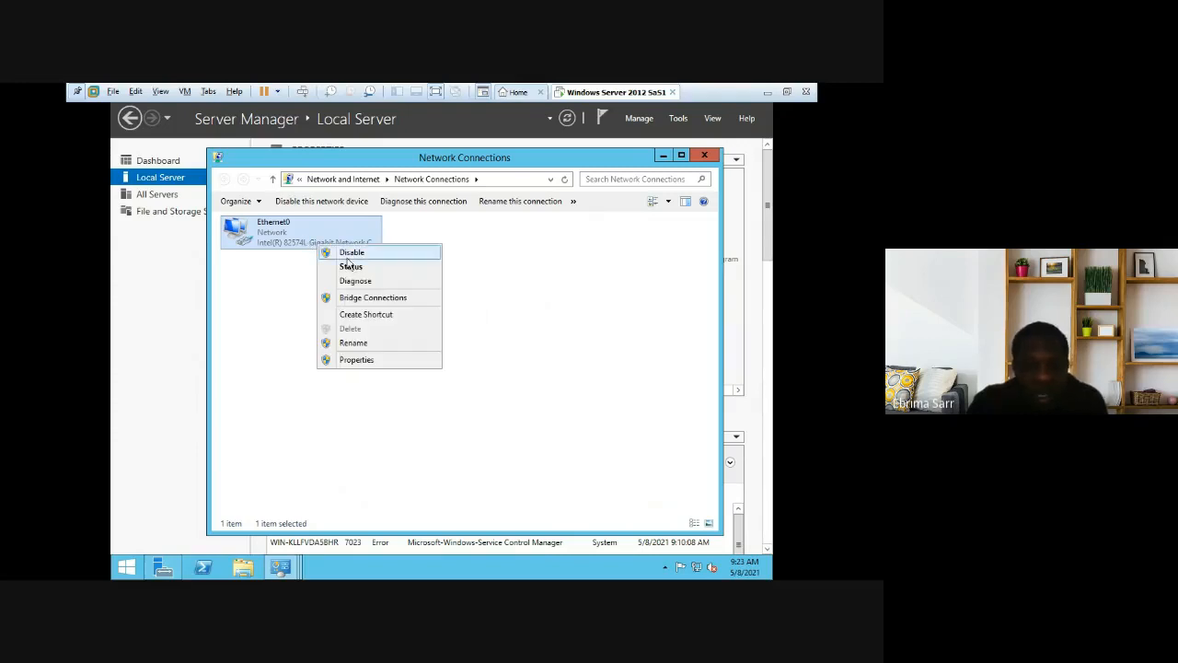
click(351, 267)
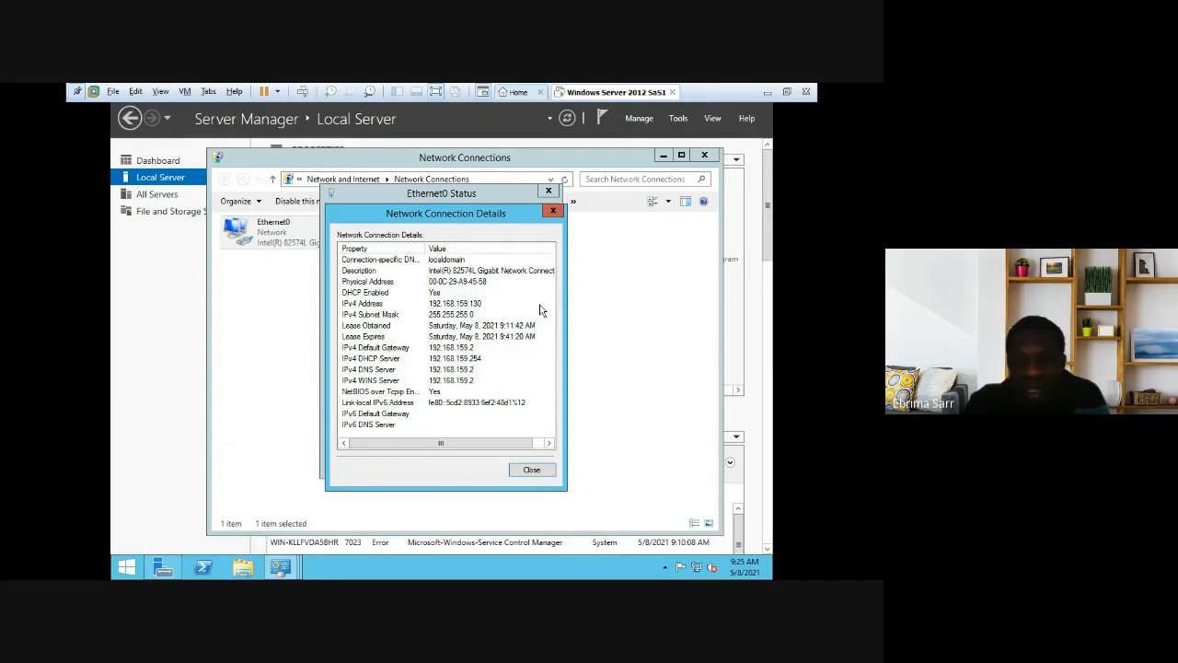
click(554, 212)
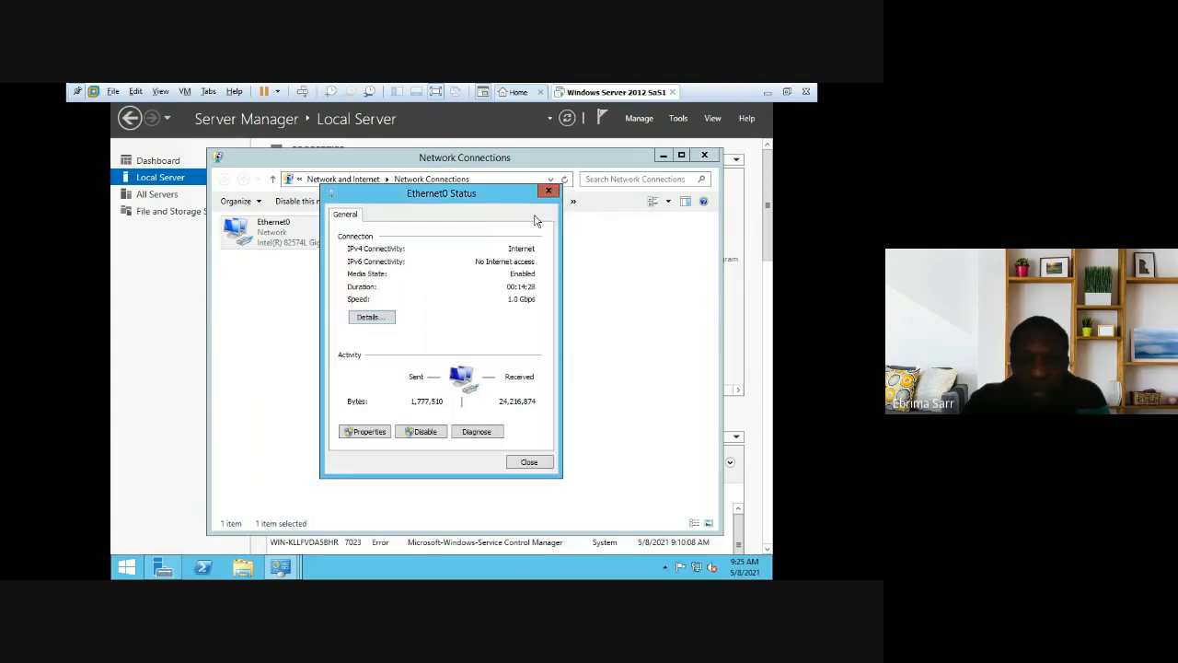
click(370, 436)
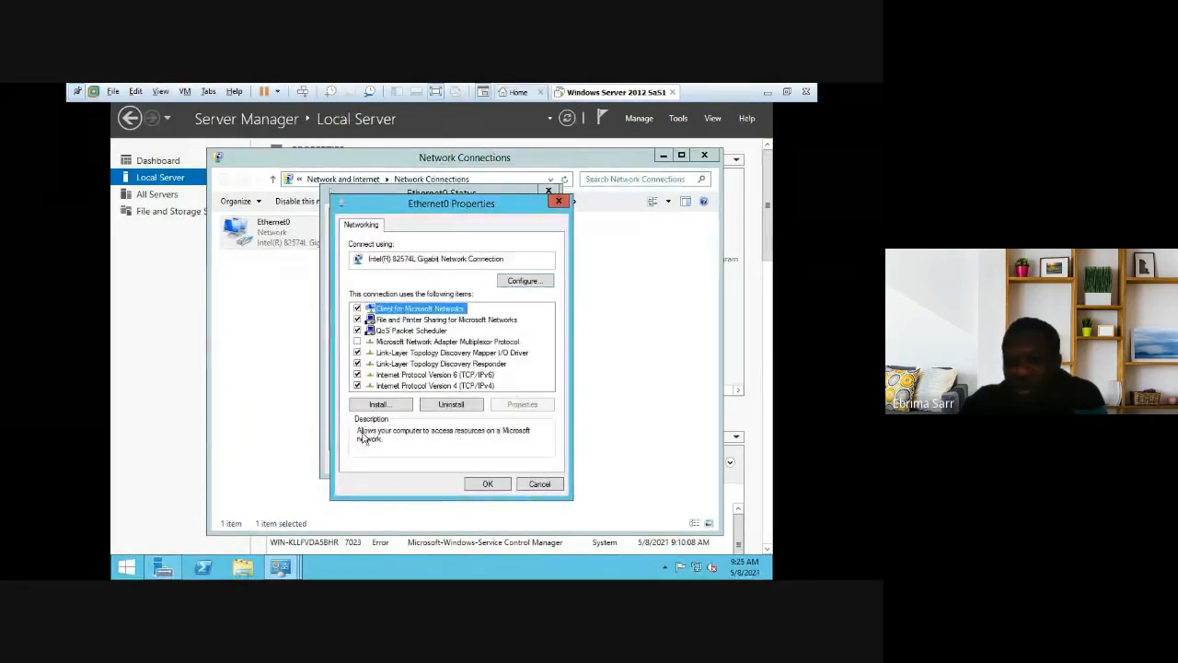
click(419, 387)
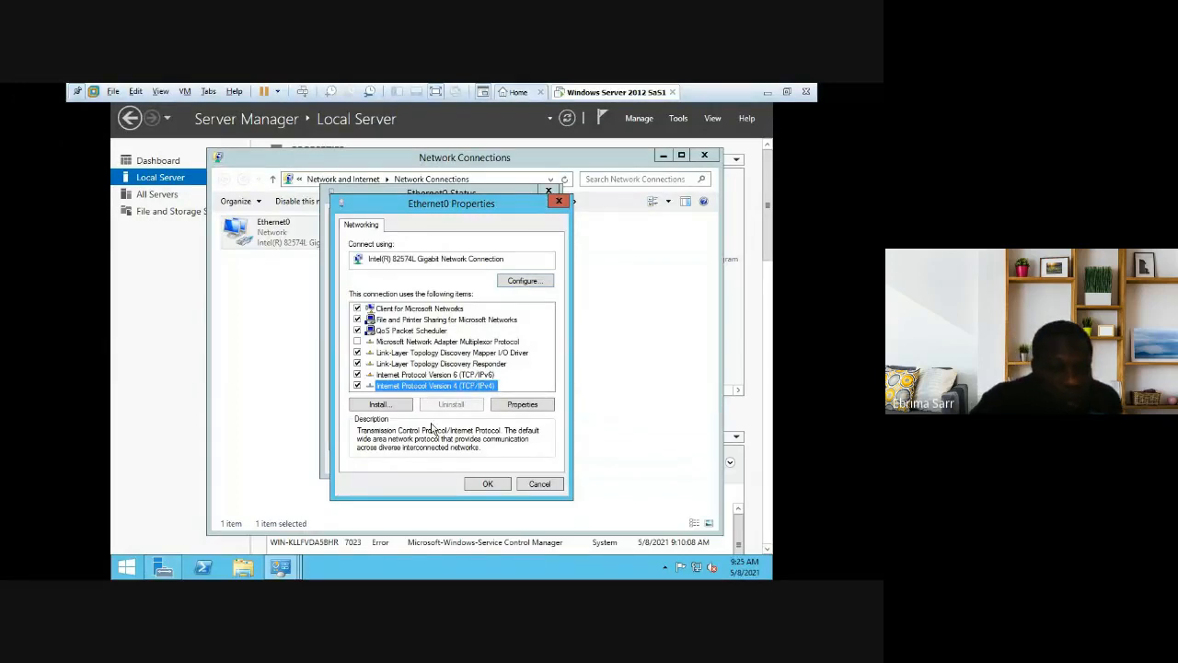
click(488, 487)
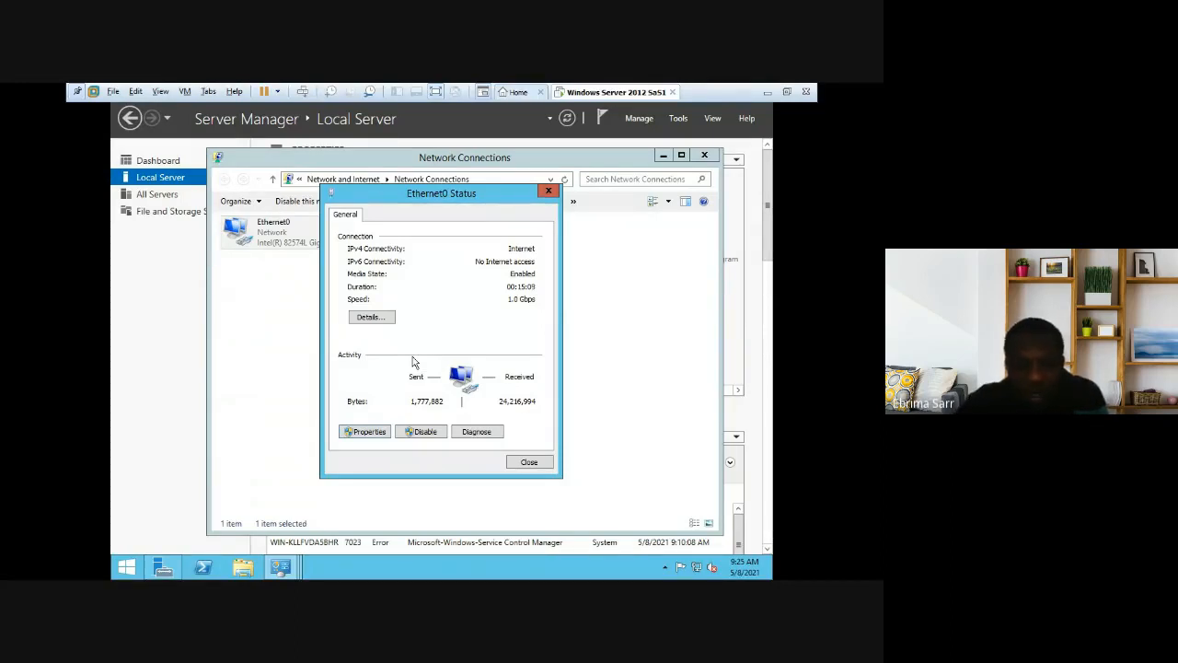
click(281, 568)
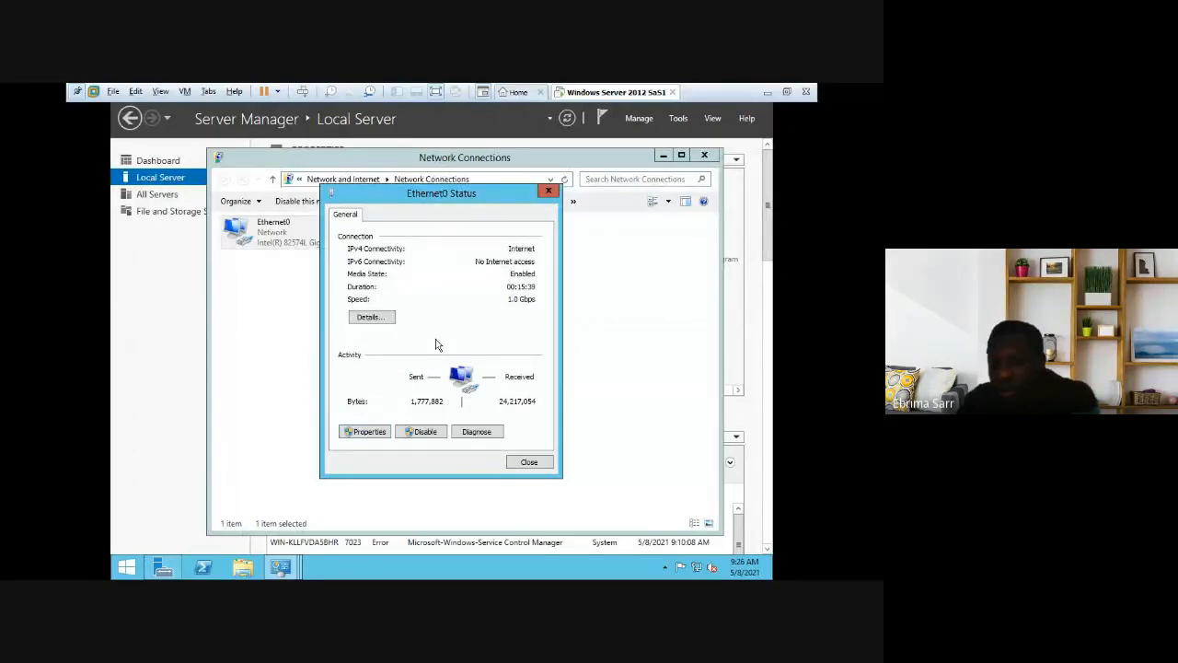
Step: Reopen Ethernet0 Properties, select TCP/IPv4, and close the dialog with OK
click(370, 434)
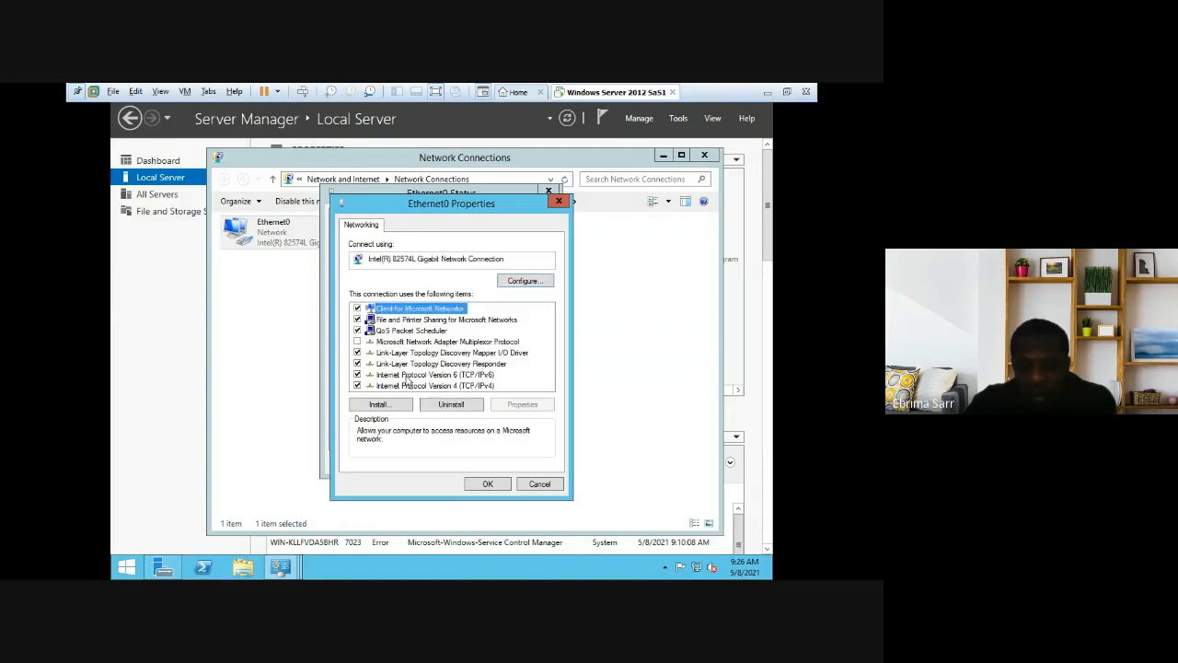
click(419, 385)
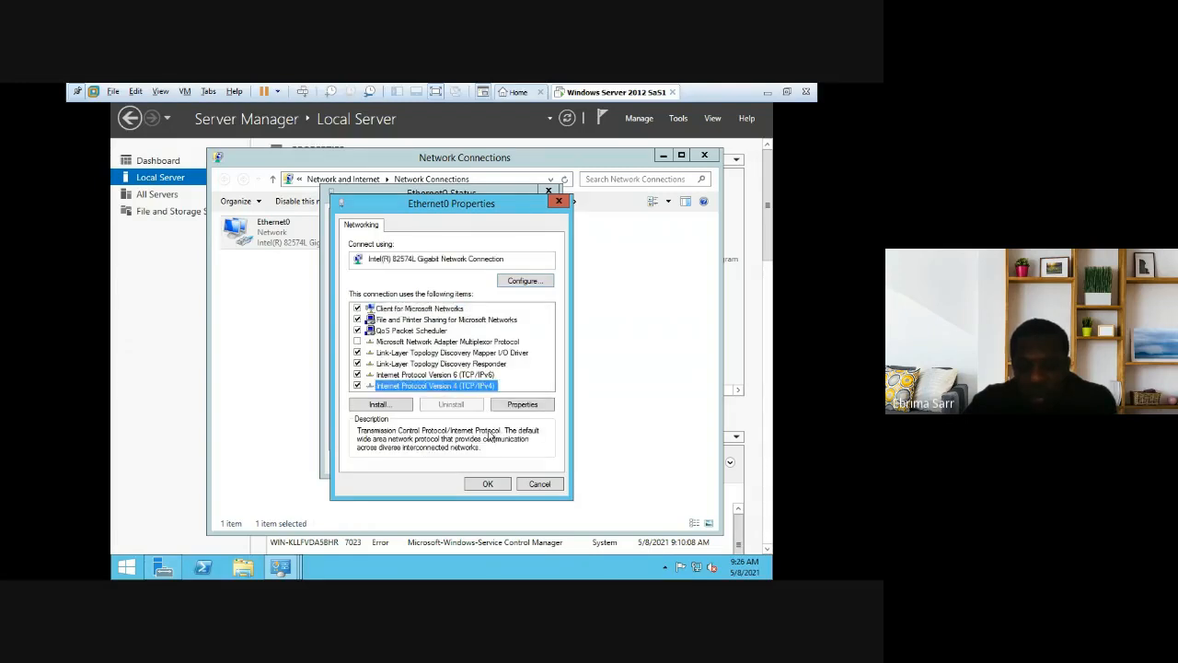
click(488, 484)
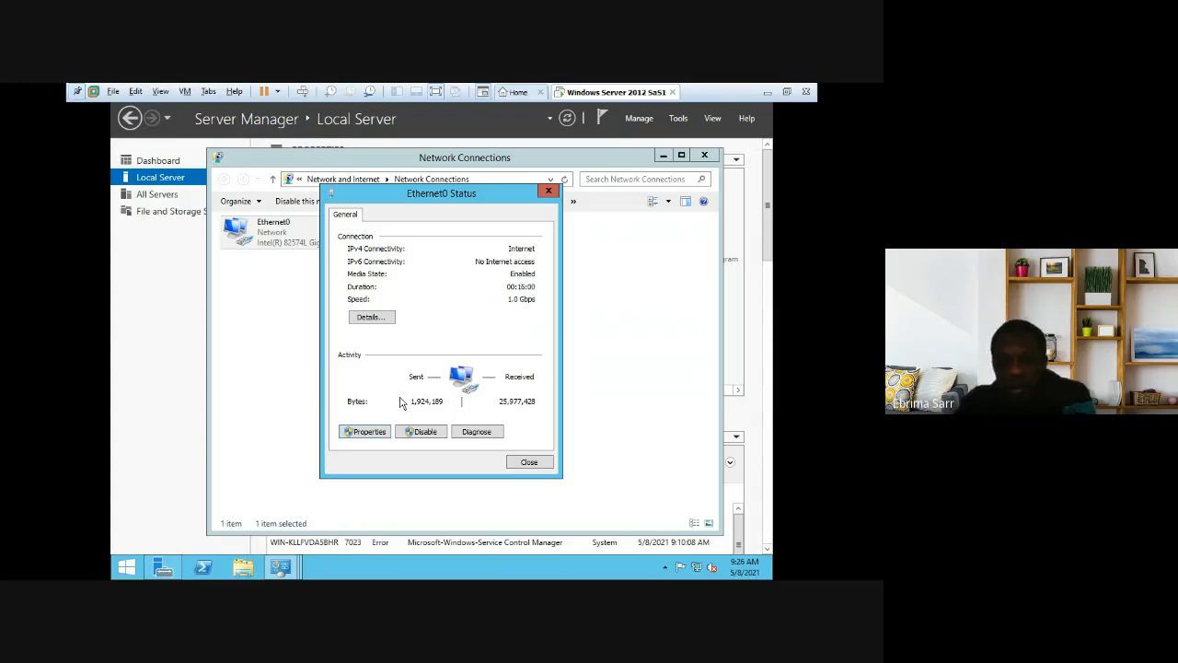
Step: View and close the Ethernet0 connection details, then bring up Server Manager's taskbar window list
click(369, 318)
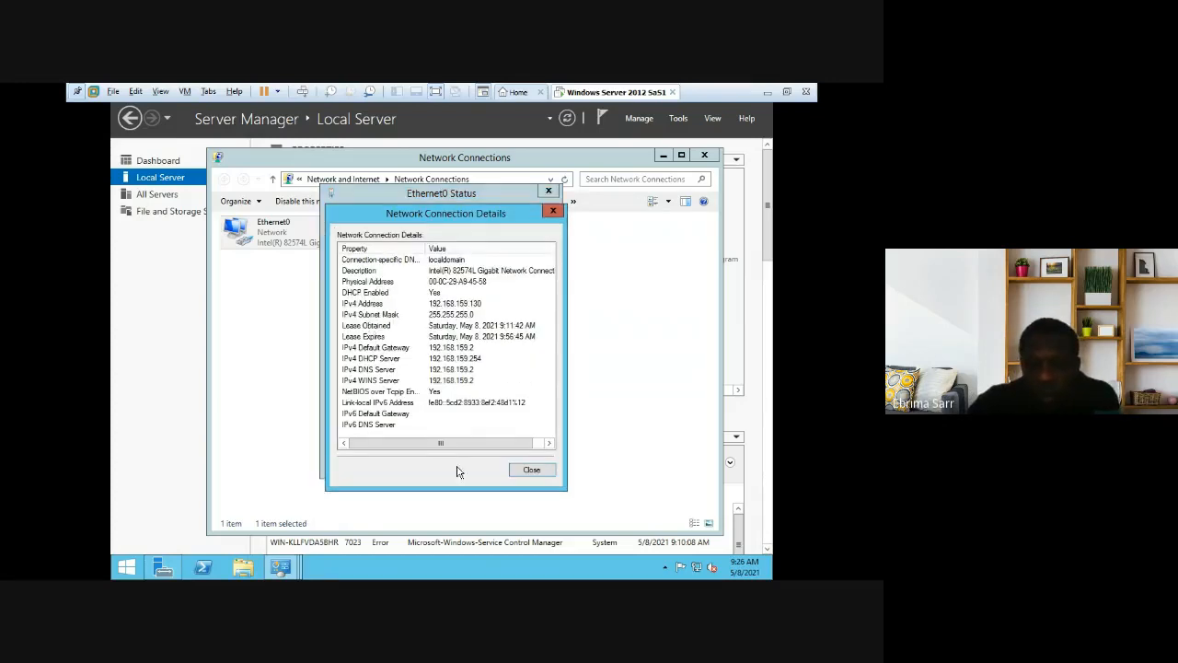
click(554, 212)
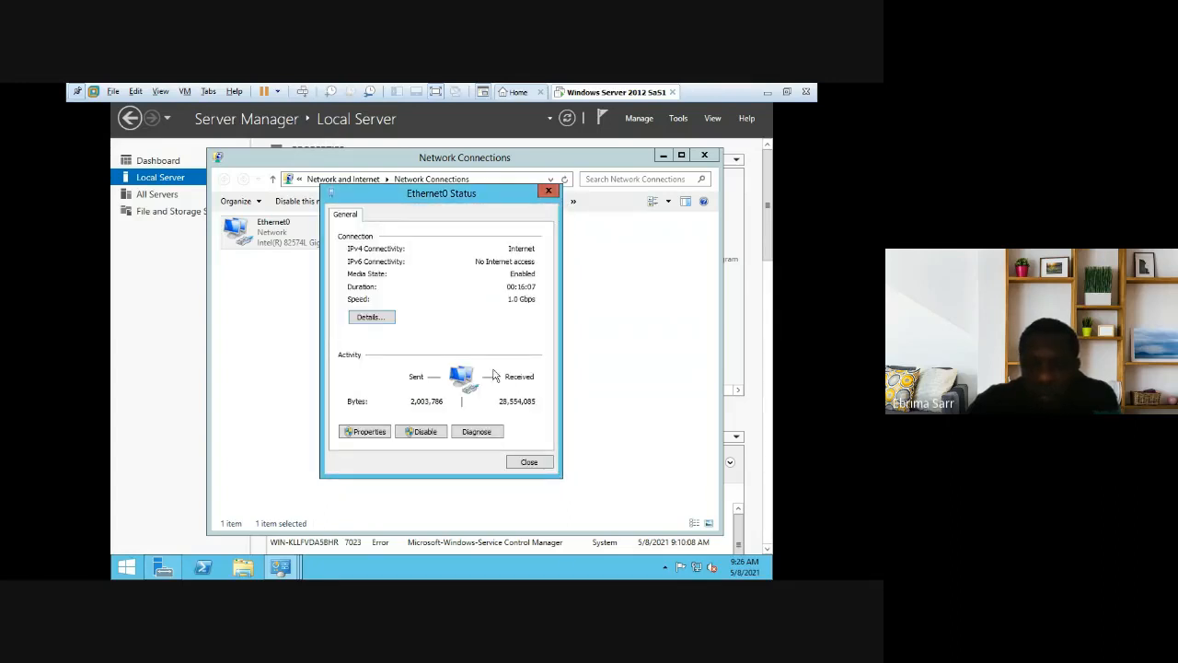
mouse_move(290, 572)
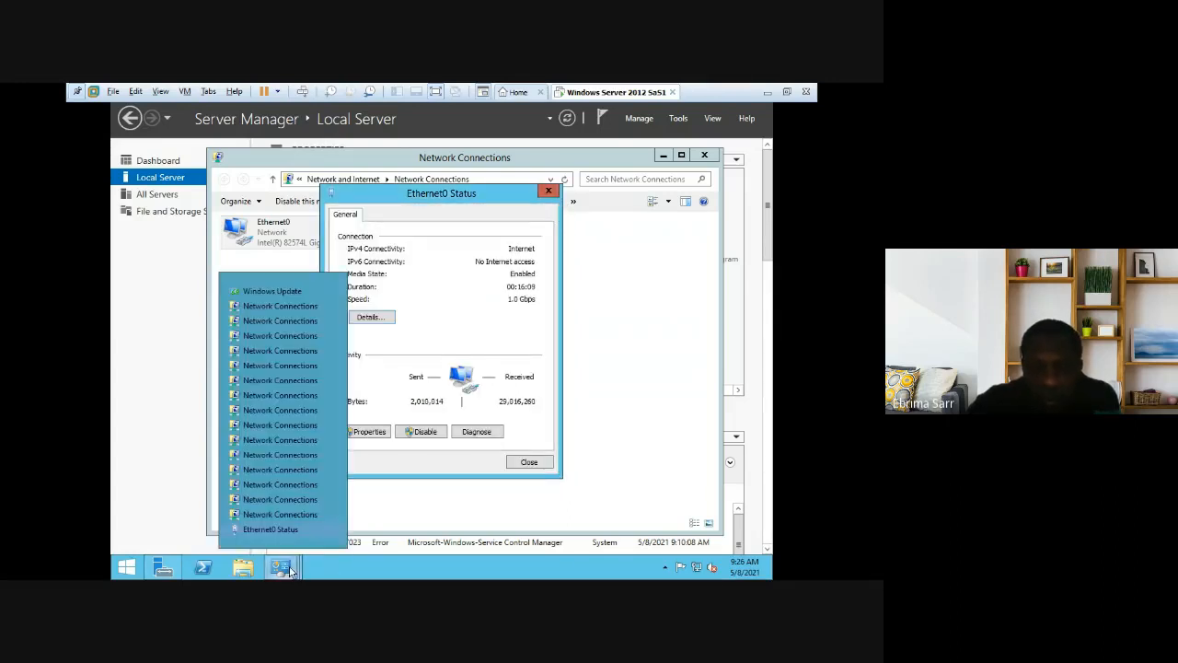
Step: Close all the duplicate Network Connections windows and the Windows Update window from the taskbar list
click(333, 517)
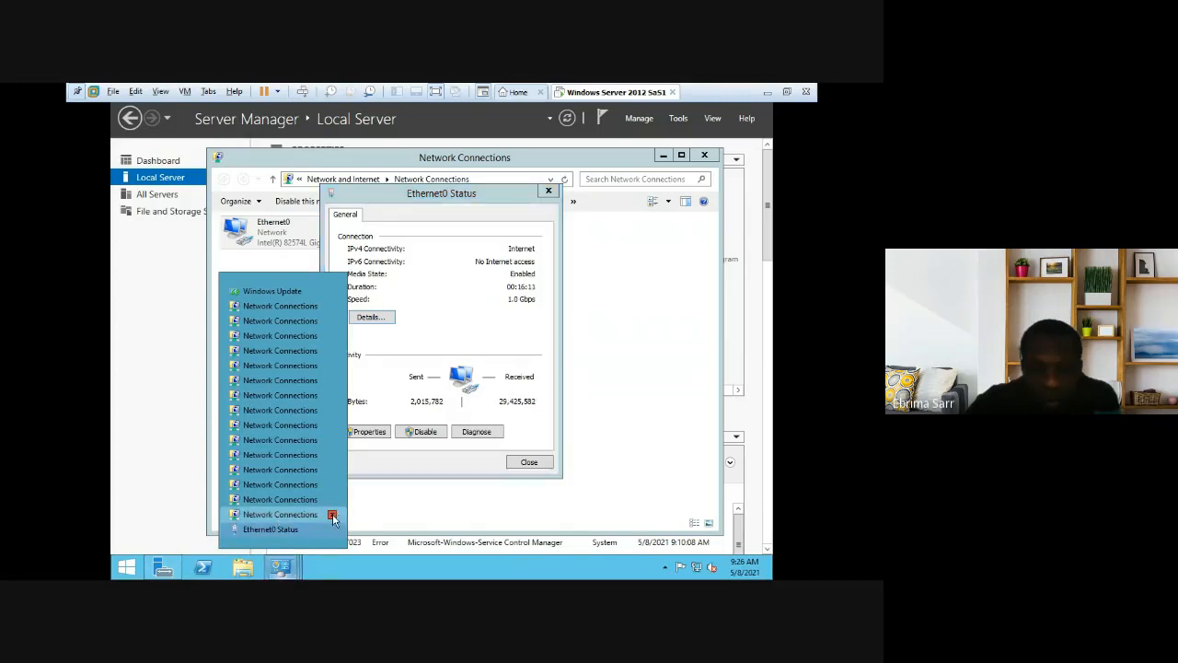
click(334, 517)
click(333, 517)
click(333, 516)
click(334, 517)
click(334, 516)
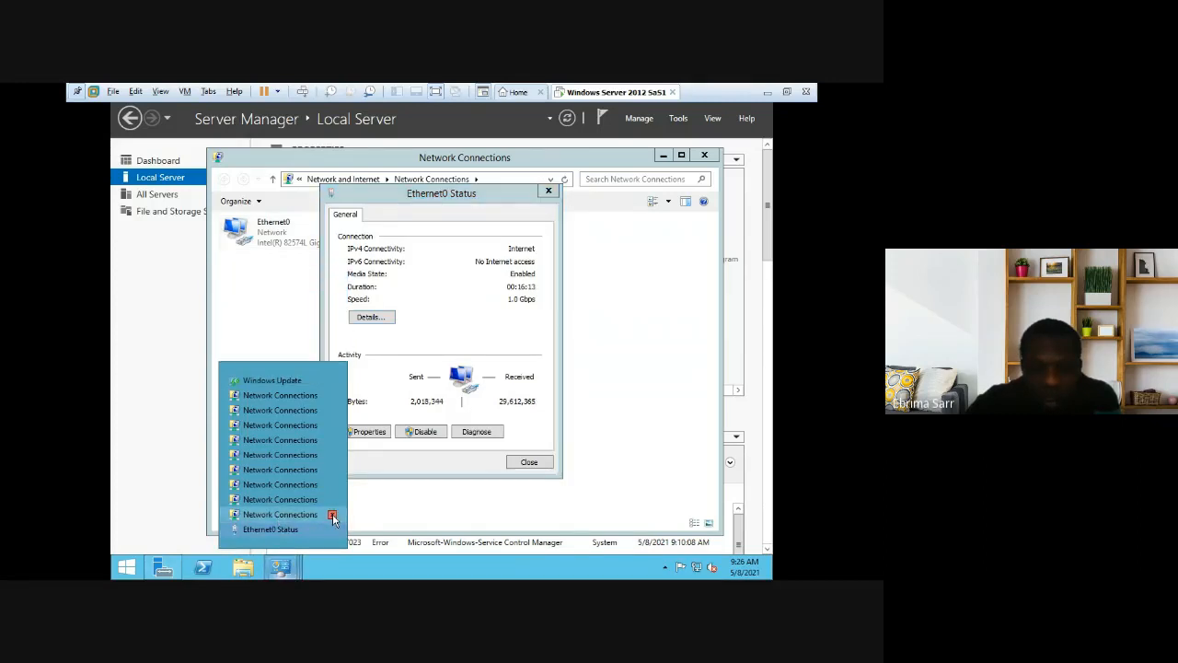
click(333, 516)
click(333, 517)
click(333, 516)
click(334, 517)
click(333, 516)
click(333, 516)
click(333, 517)
click(333, 517)
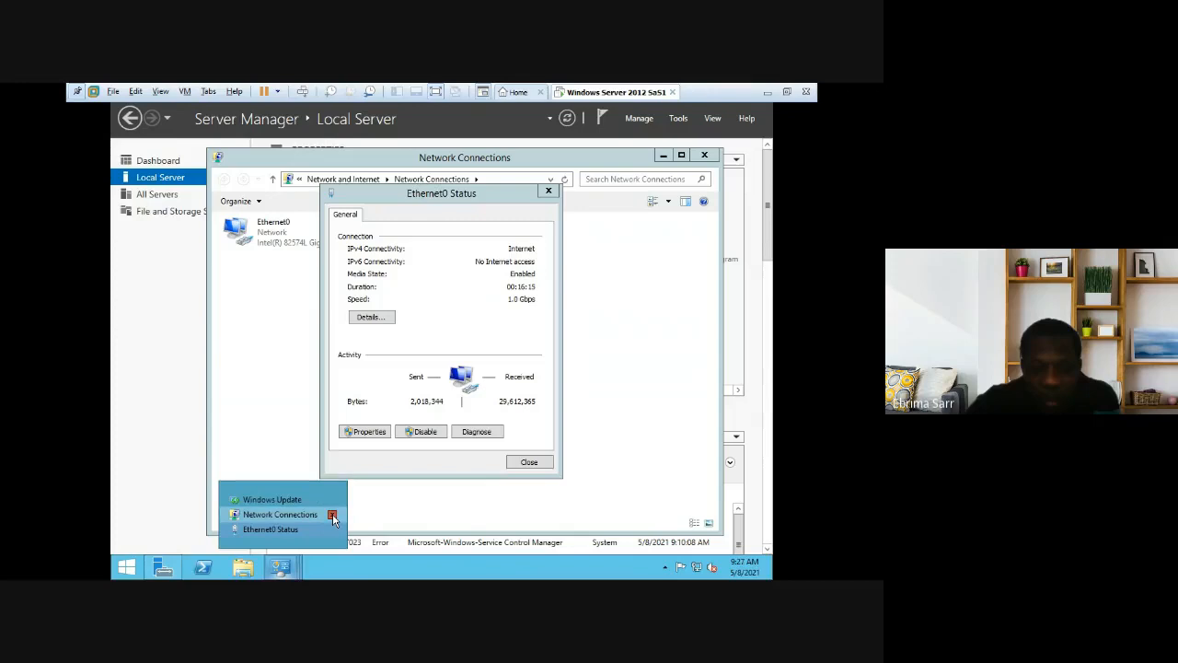
click(334, 516)
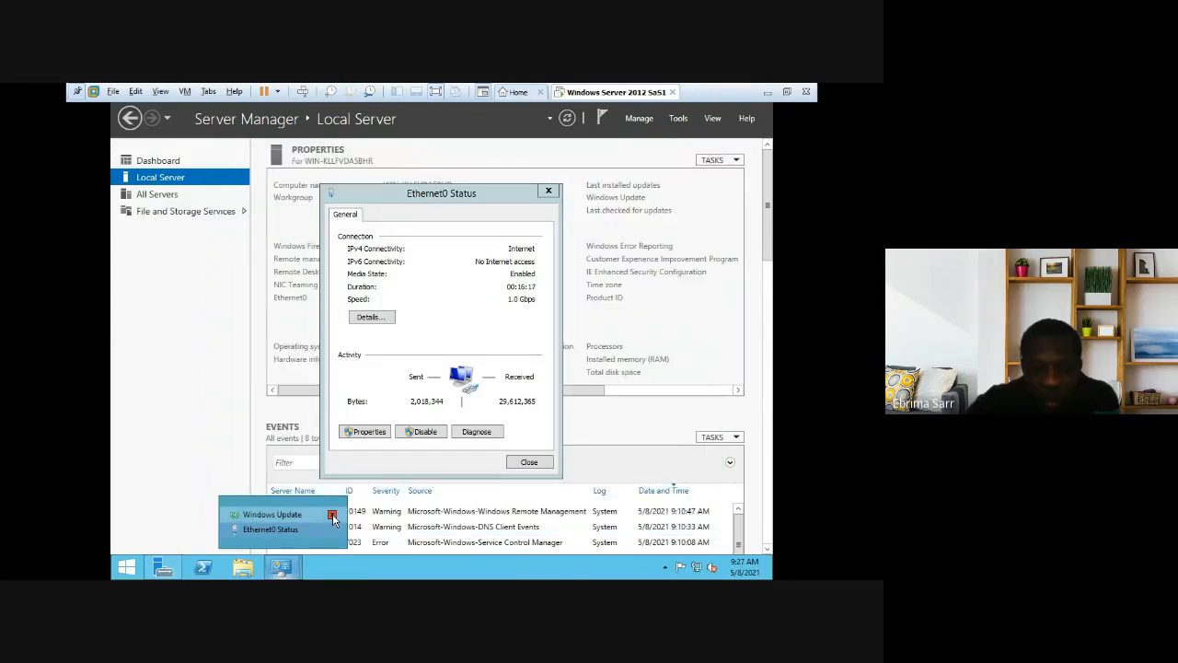
click(333, 515)
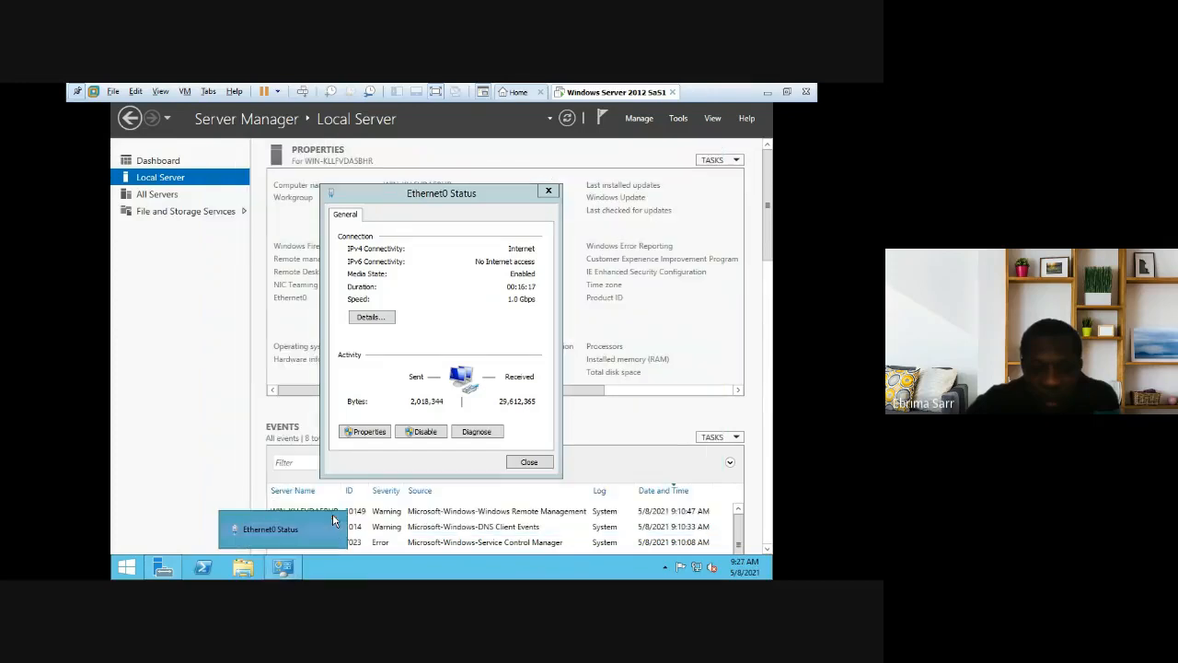
Step: Open Ethernet0 Properties from the status window and select Internet Protocol Version 4 (TCP/IPv4)
click(377, 435)
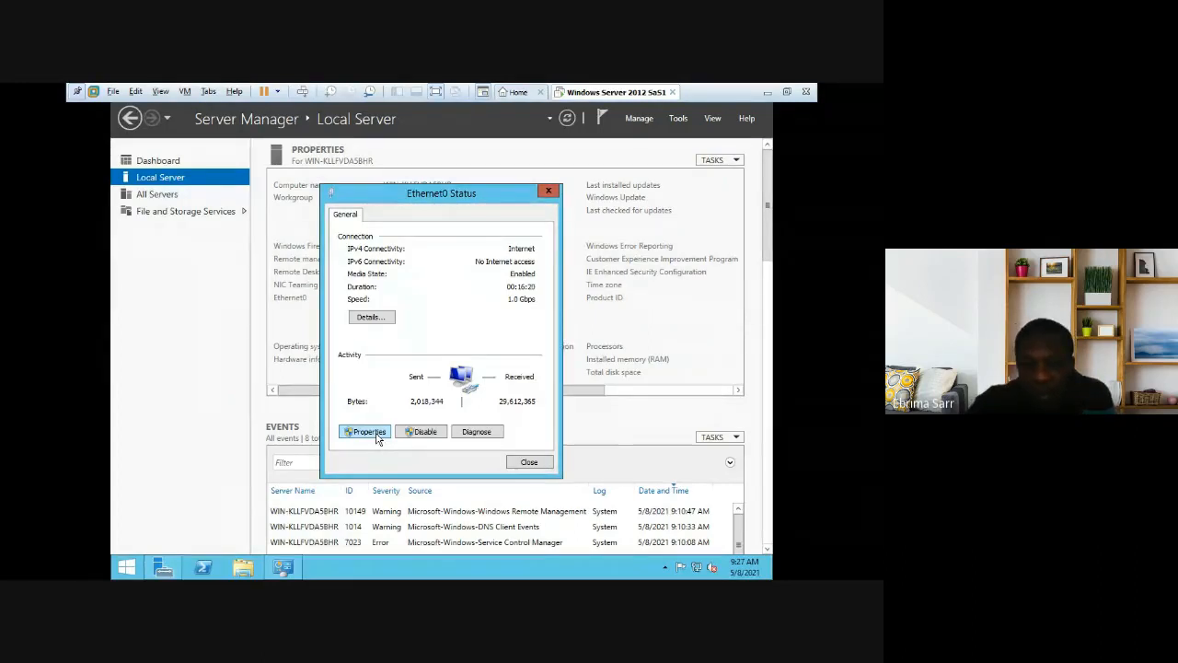
click(375, 436)
click(376, 432)
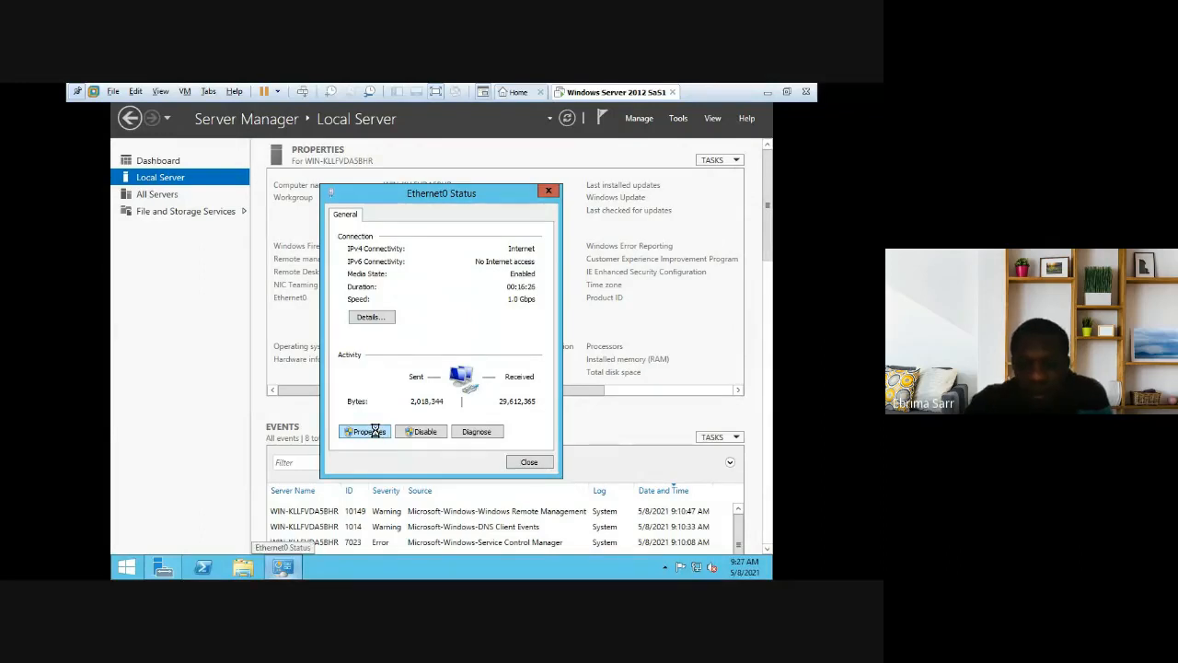
click(429, 386)
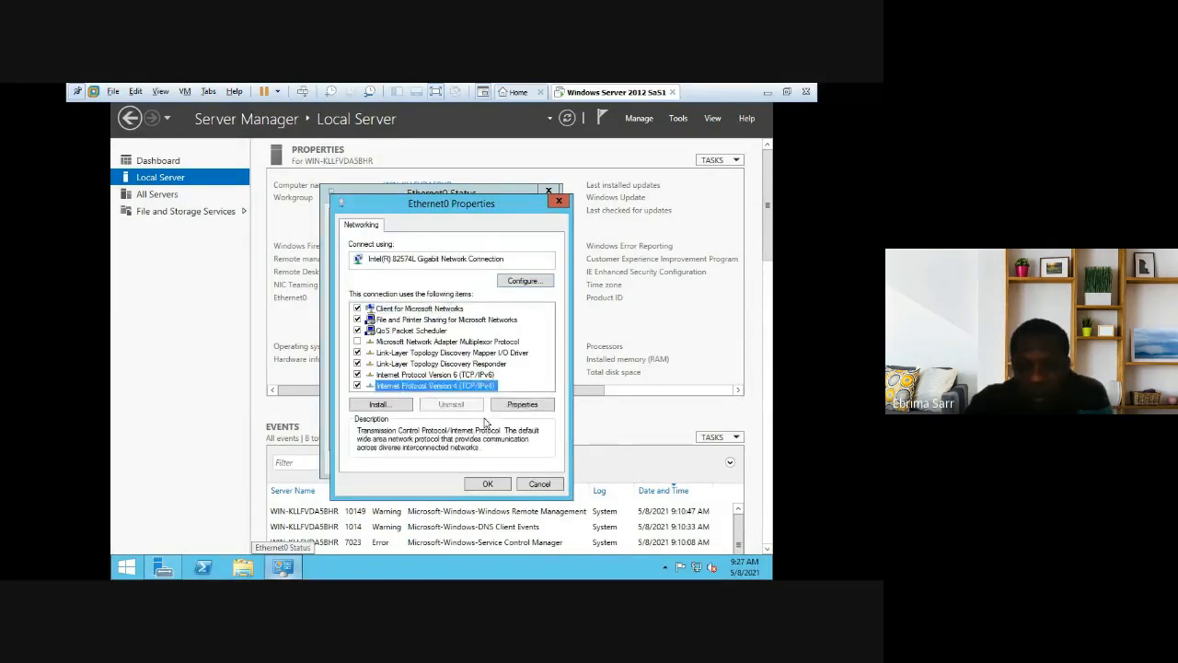
click(487, 485)
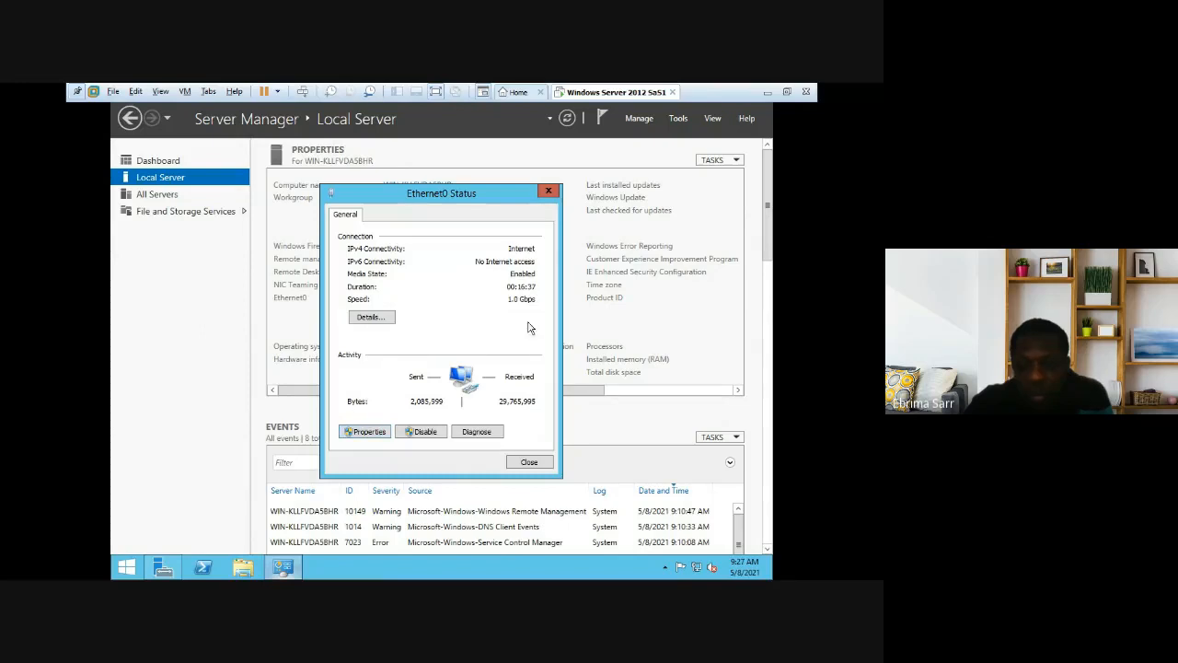
click(372, 433)
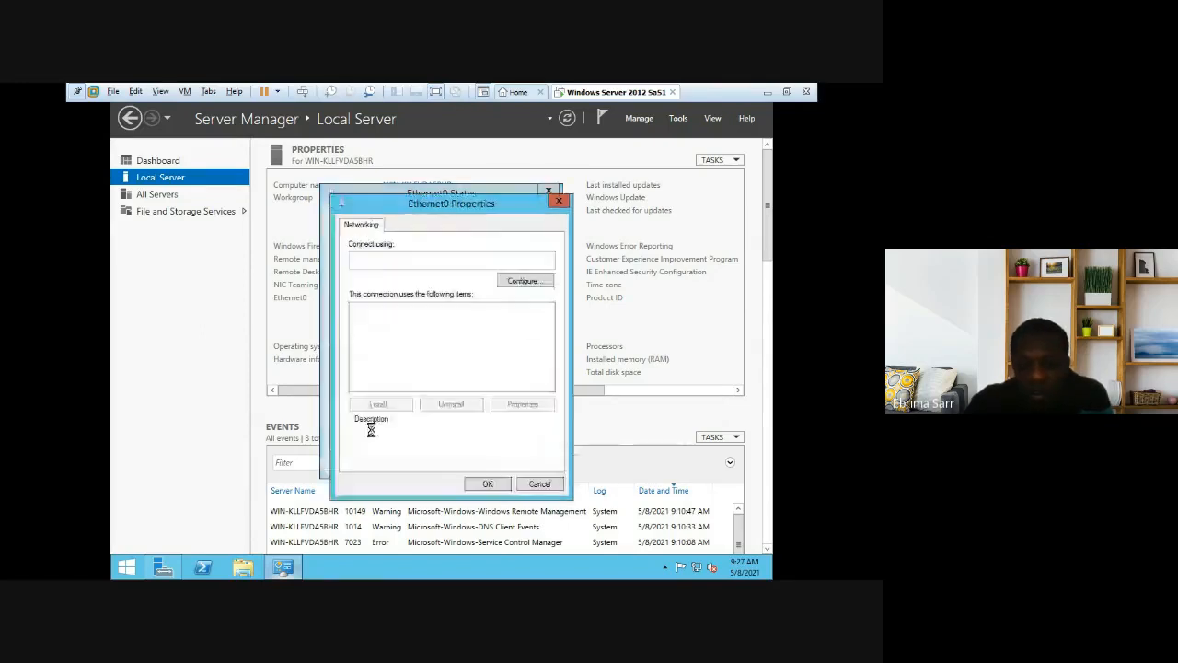
click(426, 386)
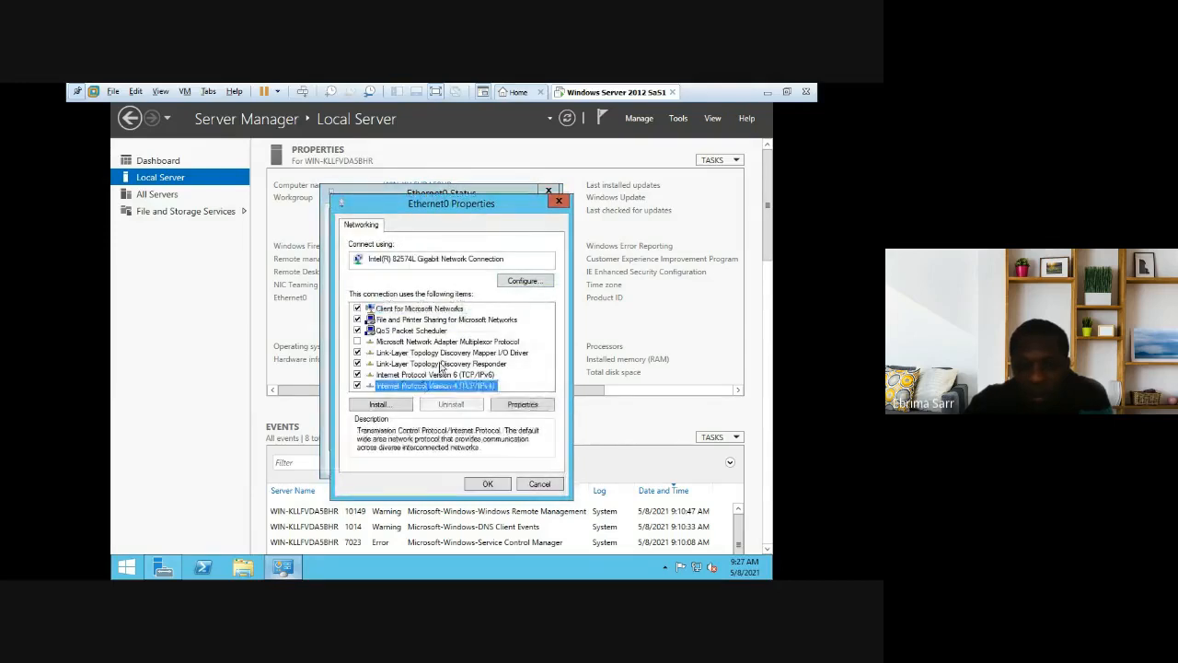
click(530, 286)
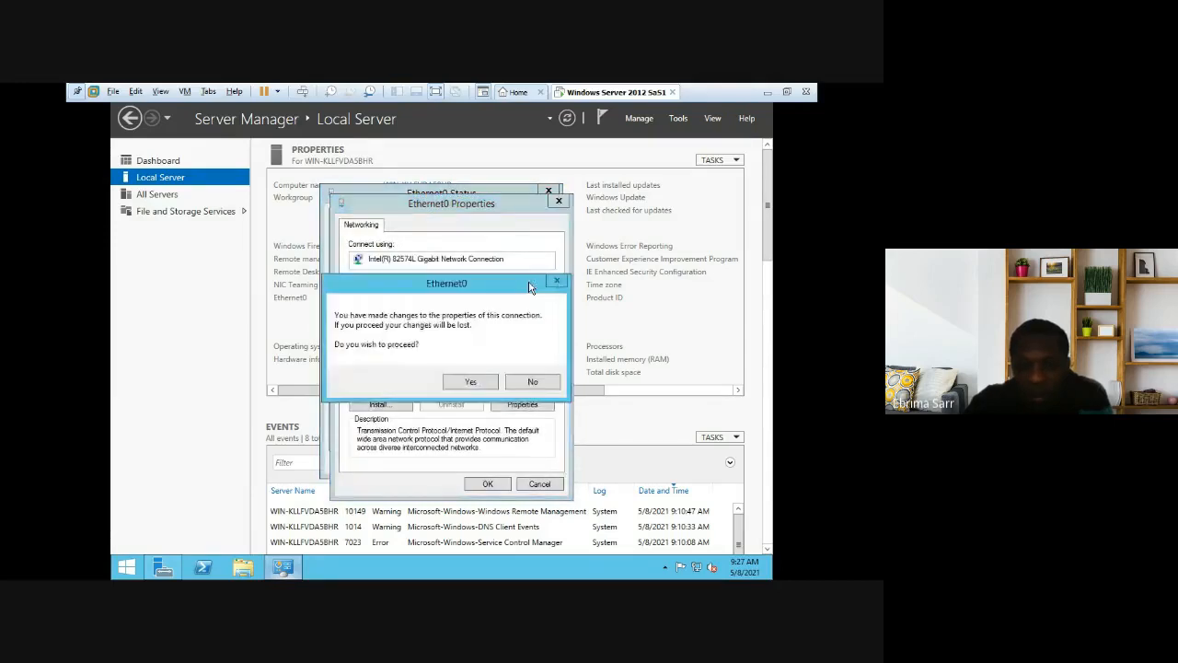
click(533, 382)
click(414, 386)
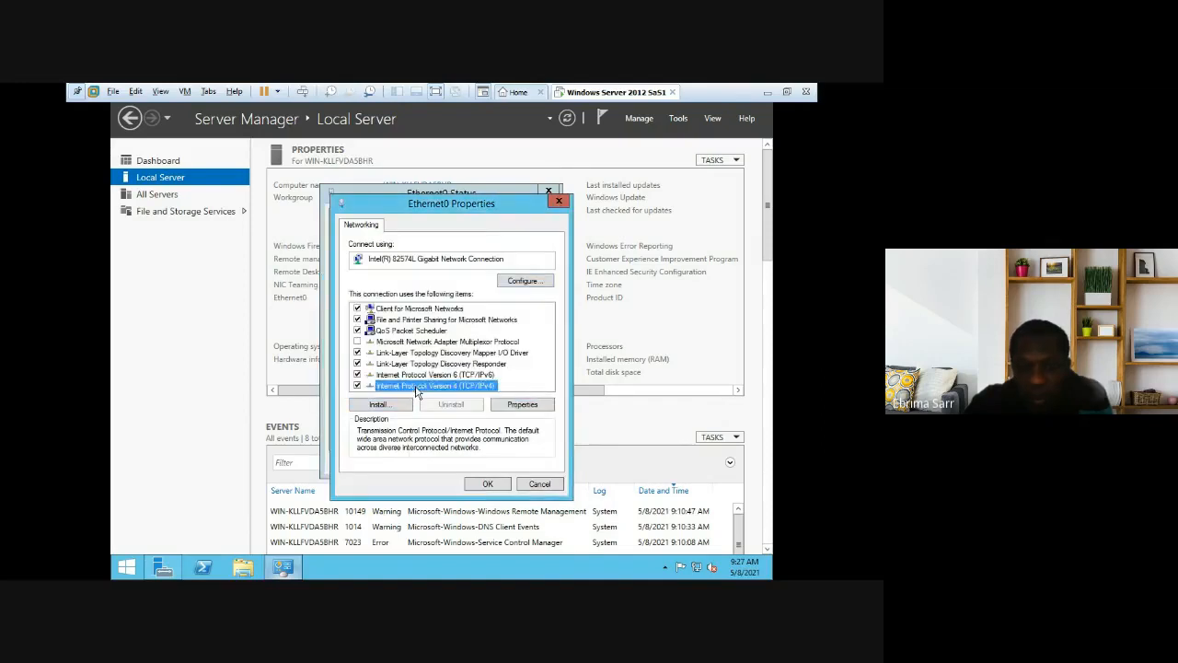
click(403, 405)
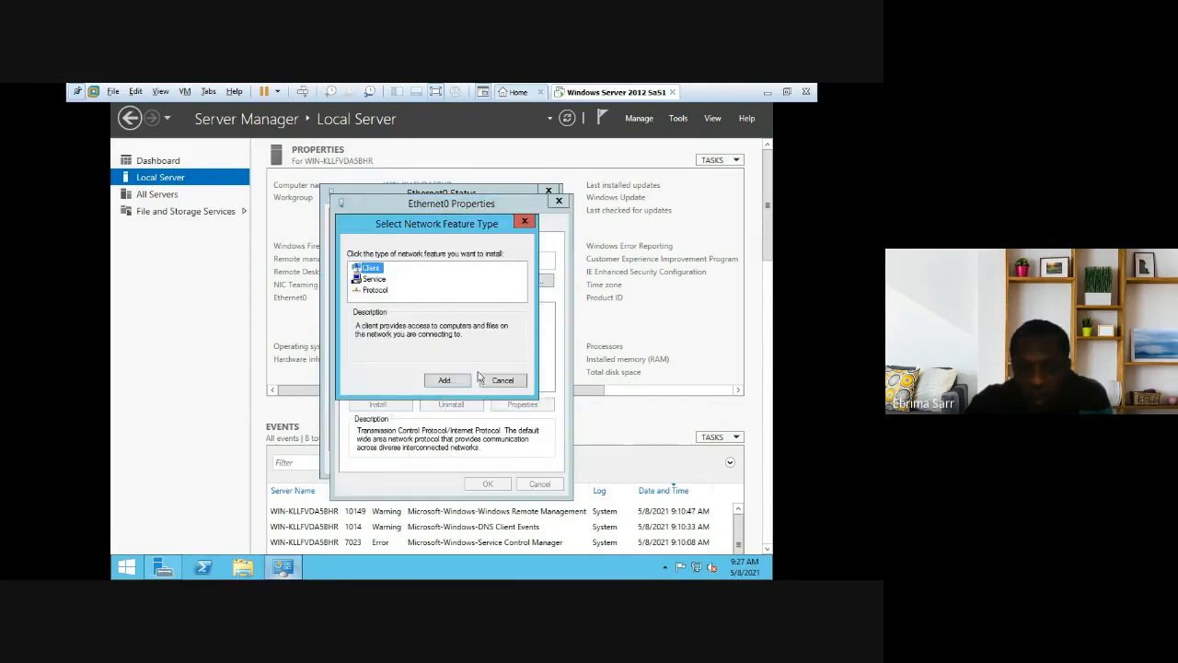
click(500, 385)
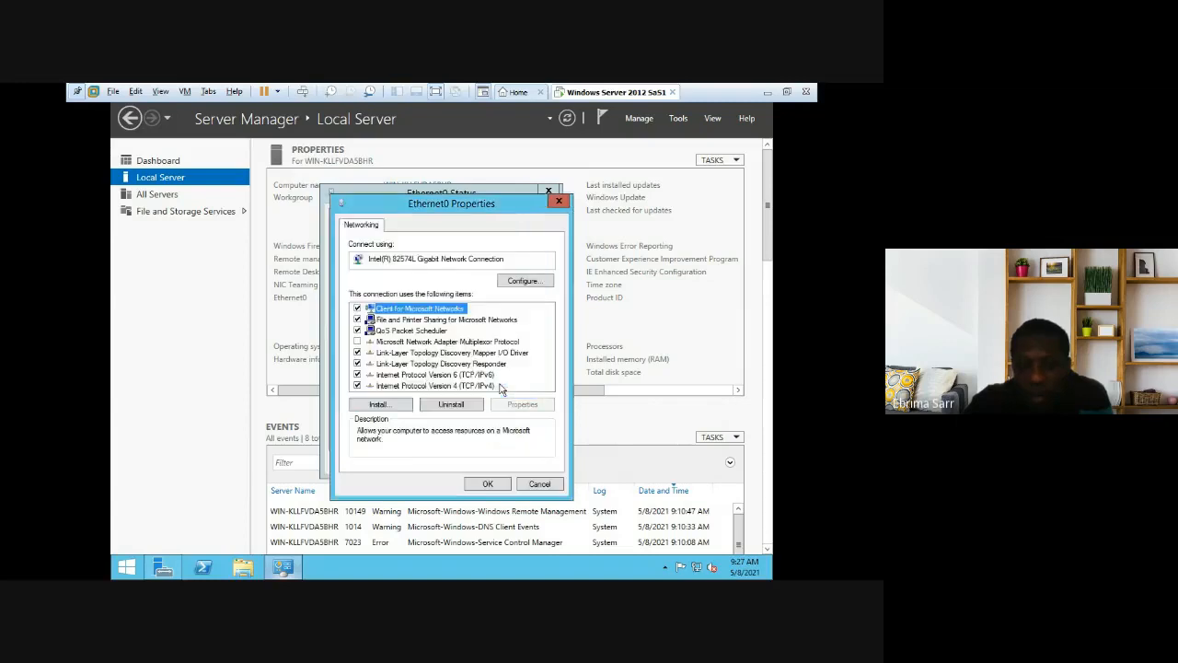
click(414, 386)
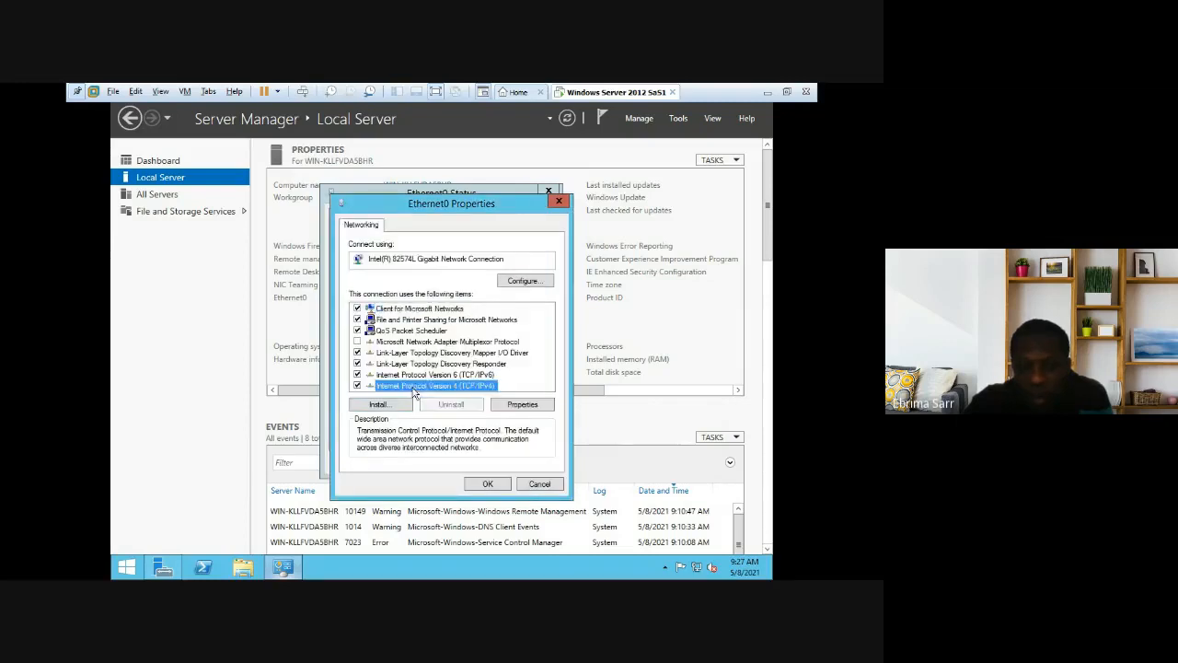
click(495, 487)
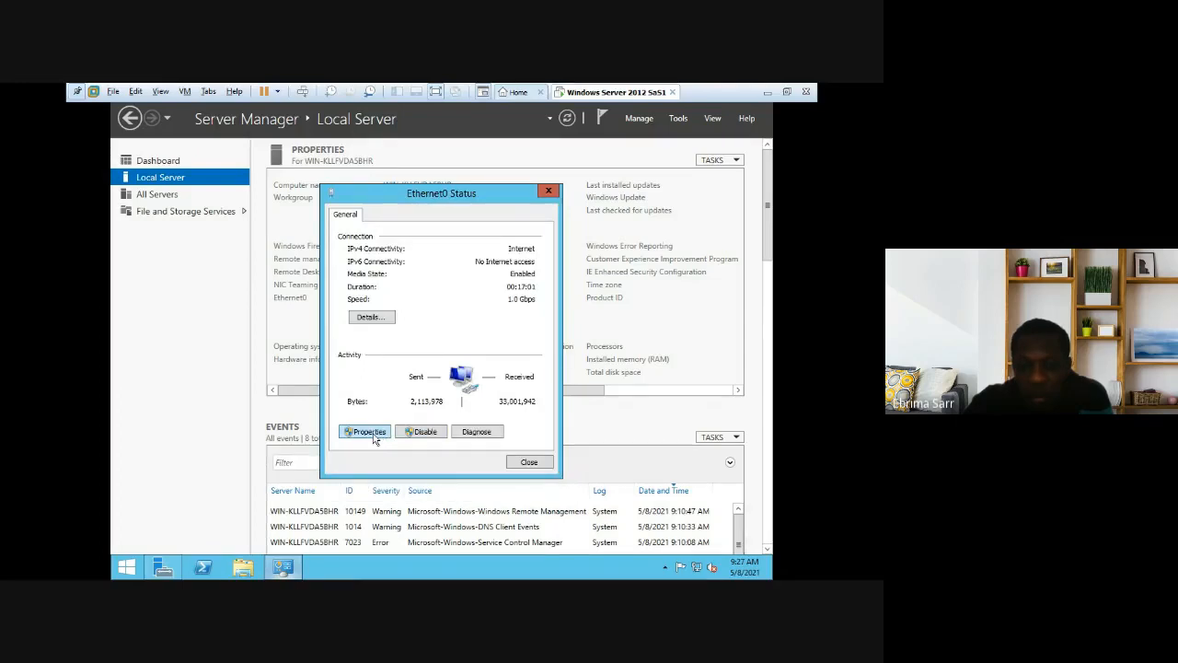
click(368, 432)
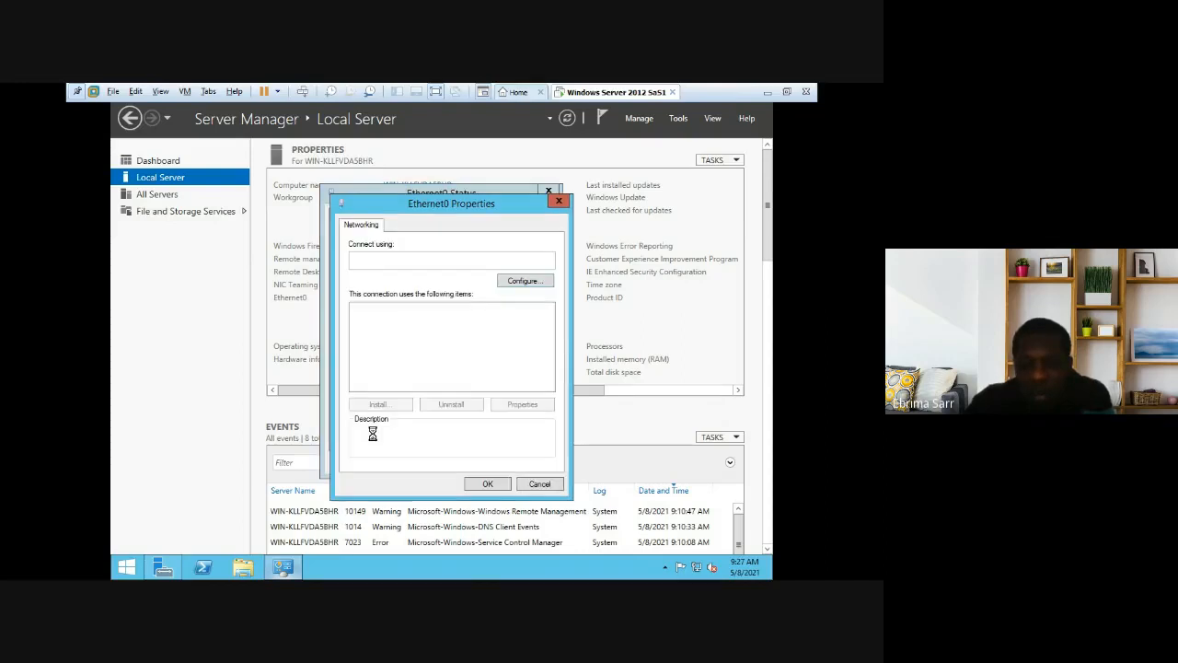
click(427, 385)
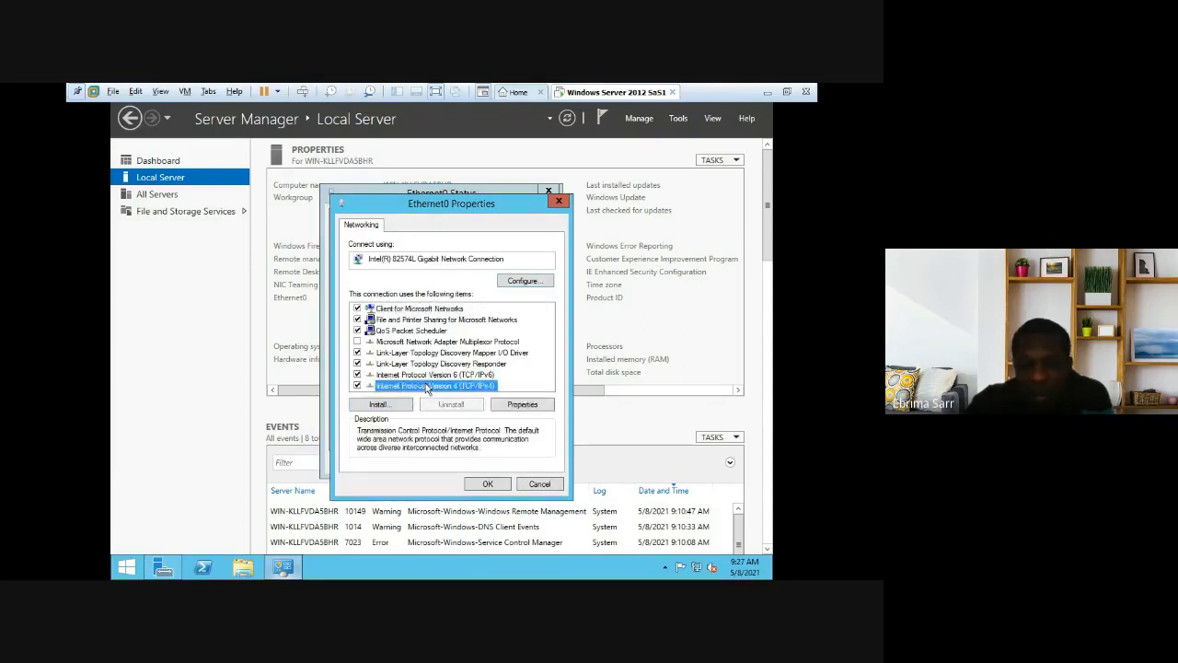
Step: Open TCP/IPv4 properties and switch to 'Use the following IP address' with manual DNS servers
double_click(427, 386)
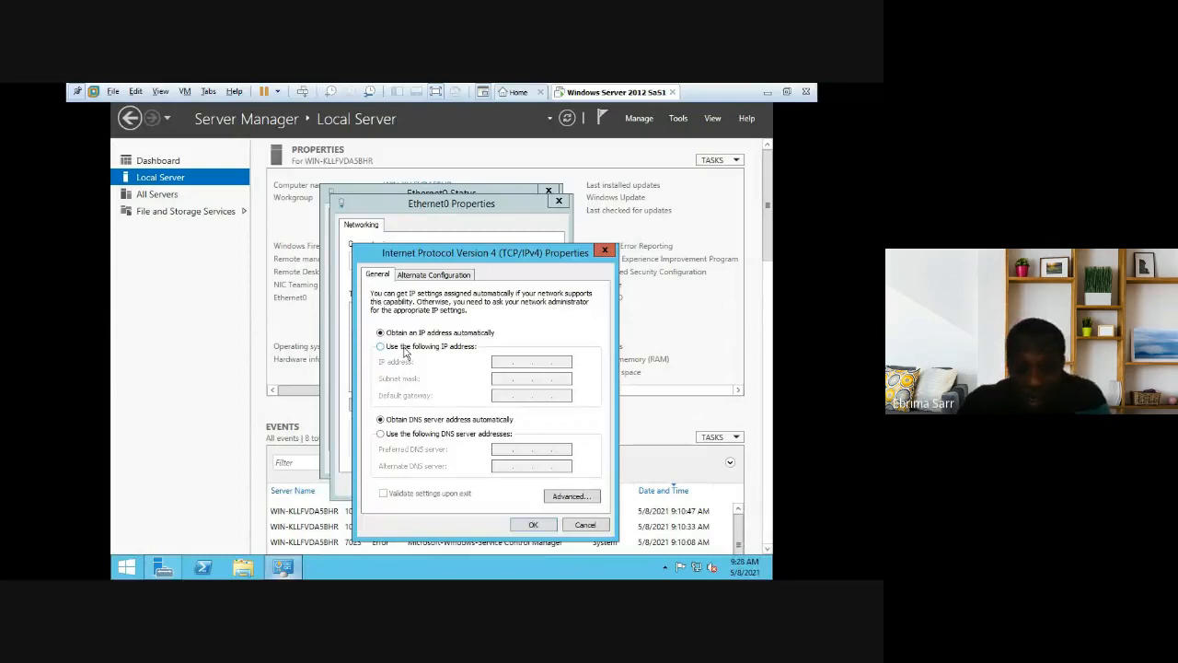
click(404, 349)
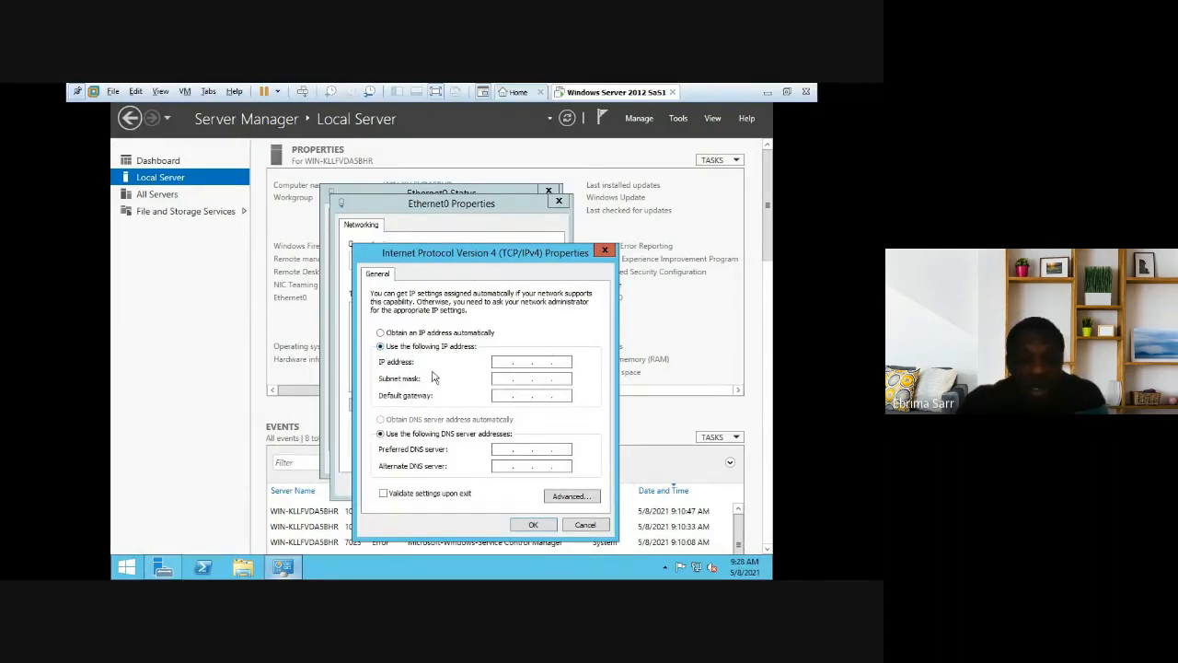
click(495, 361)
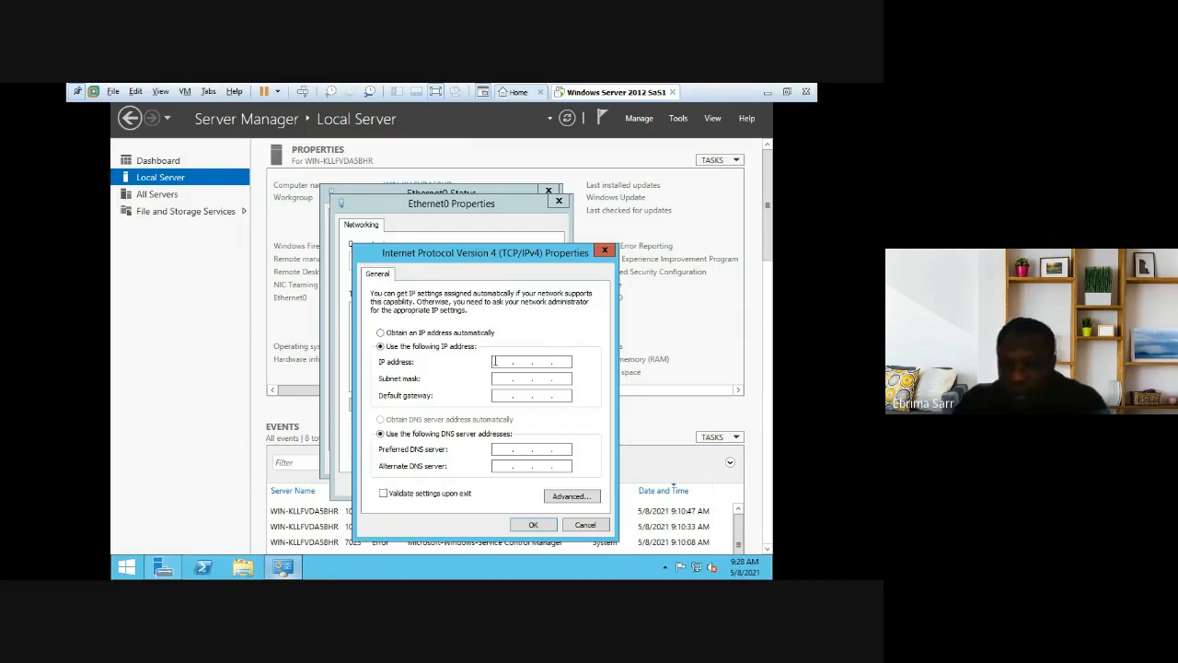
Step: Enter IP 192.168.159.130, subnet 255.255.255.0, and 192.168.159.2 as both gateway and preferred DNS
text(1)
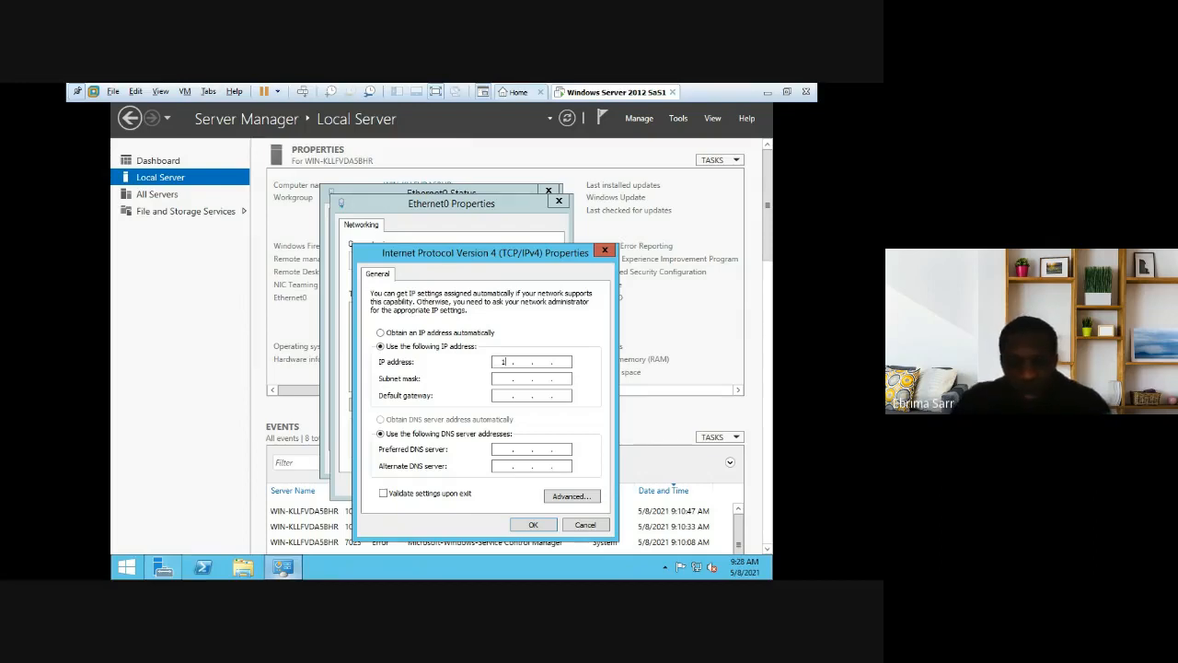
text(92 . )
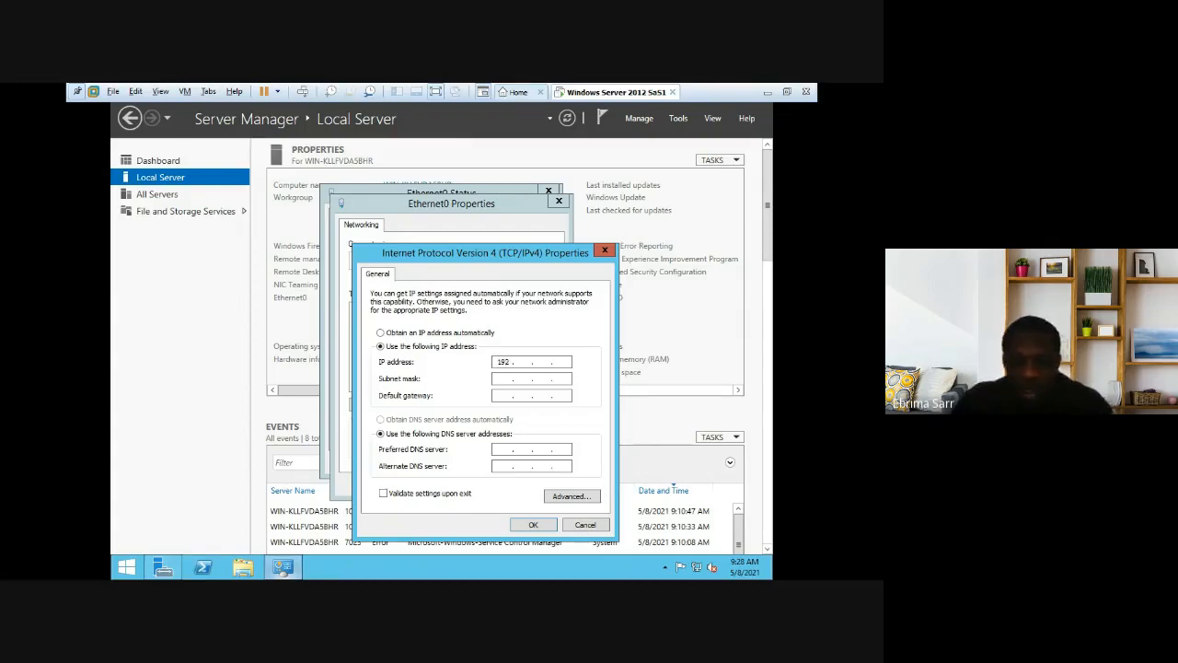
text(168 . )
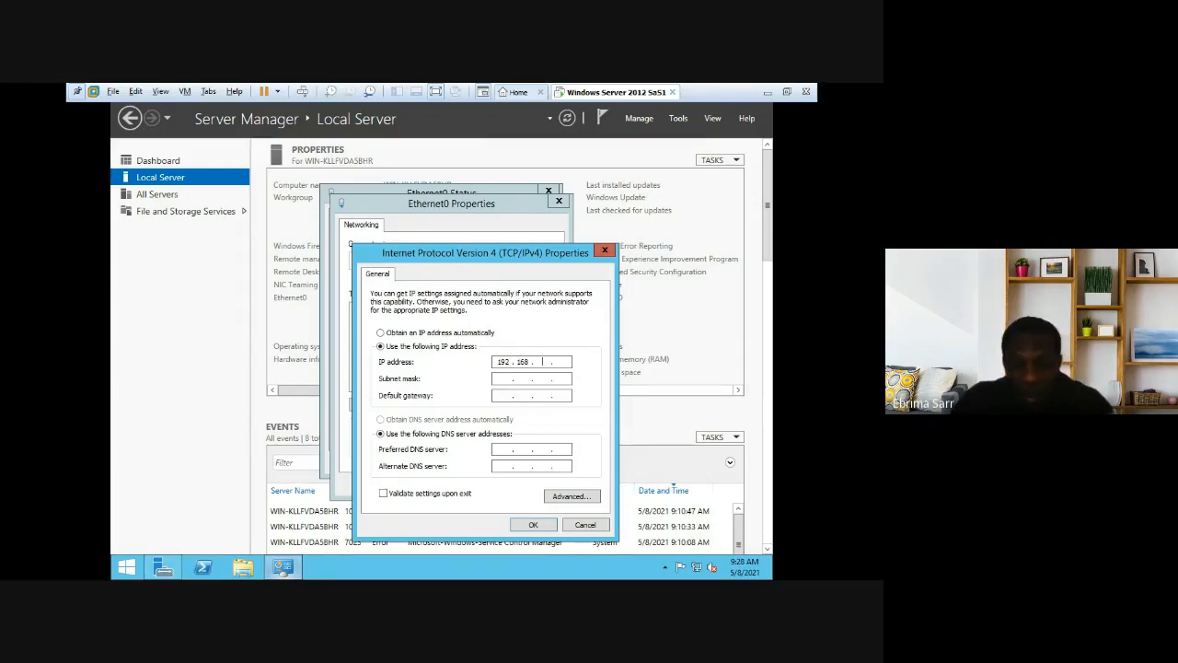
text(159 . )
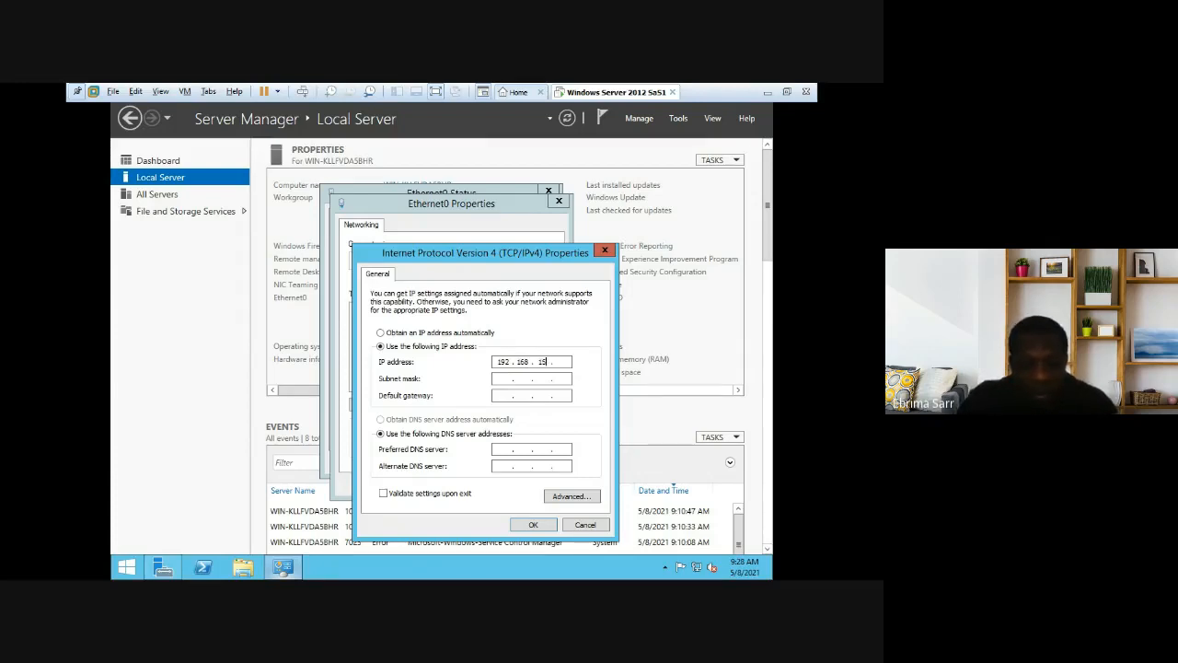
text(1)
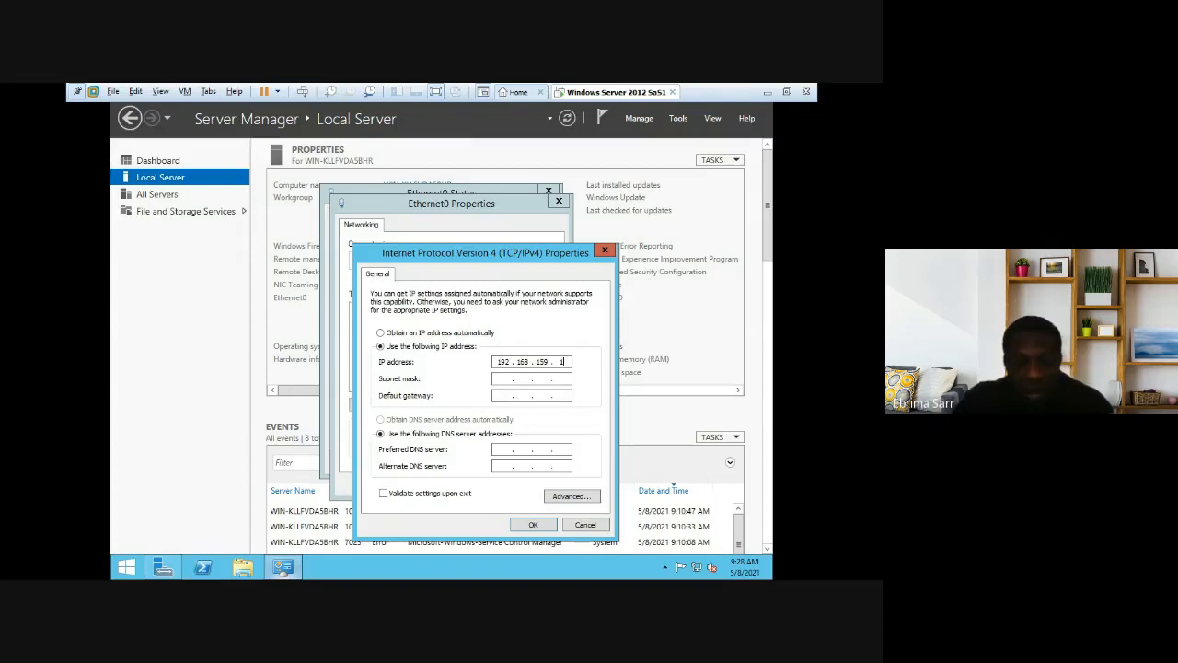
text(30)
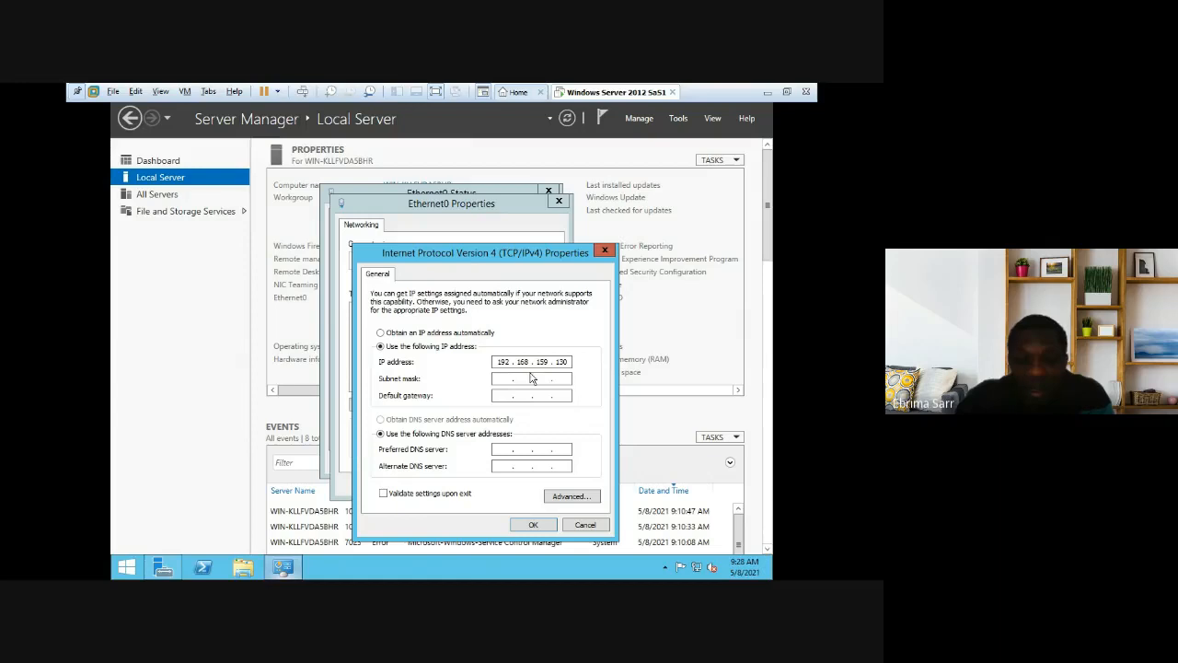
click(497, 378)
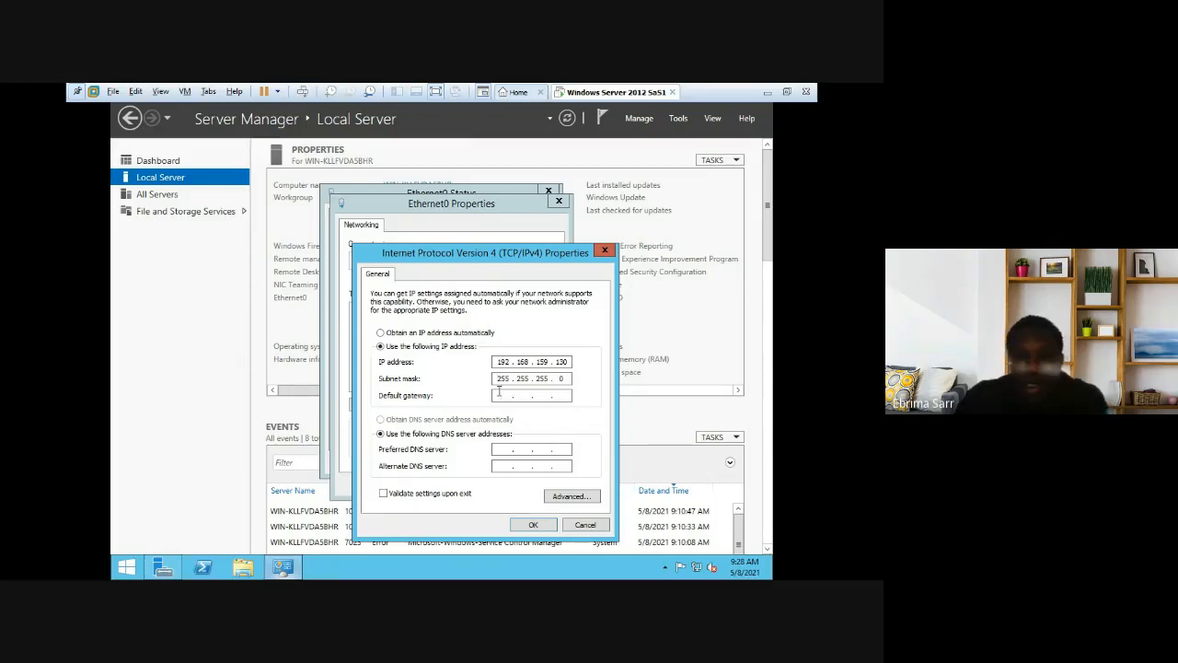
click(499, 391)
text(1)
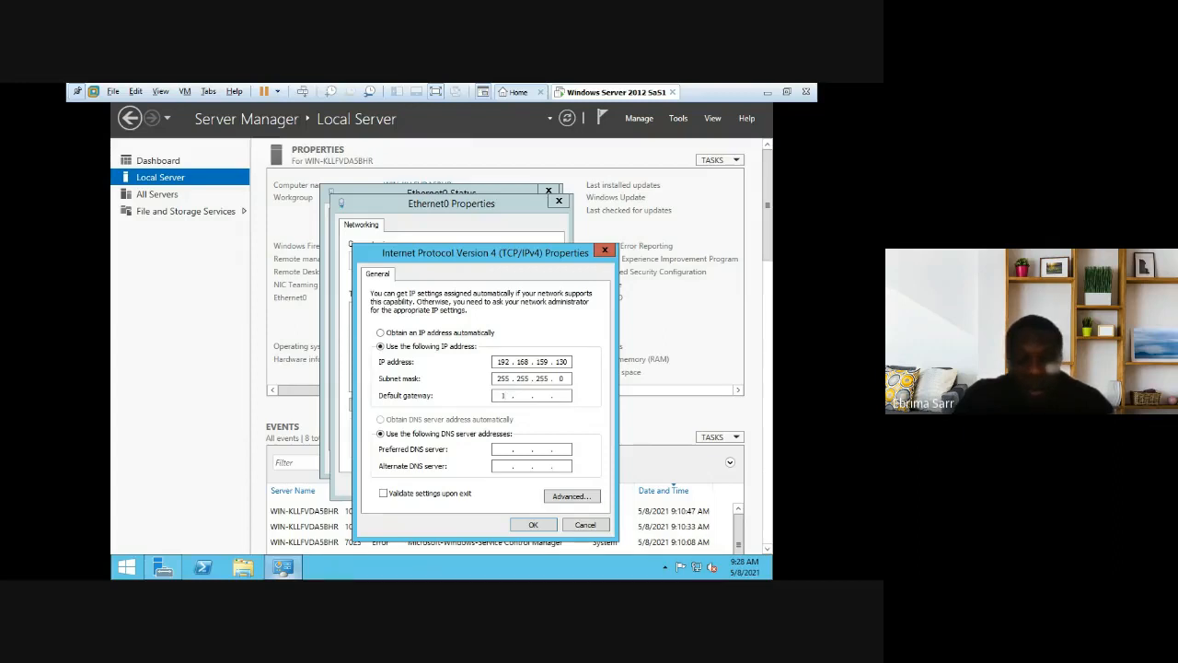
text(92 . )
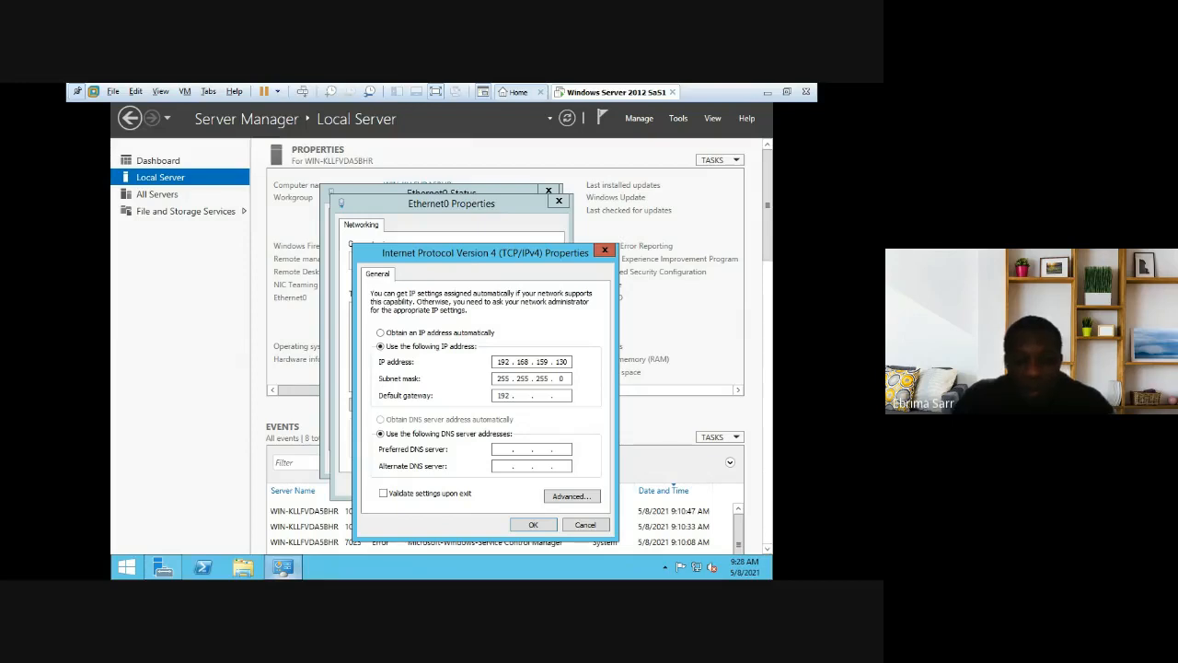
text(1)
text(68 . )
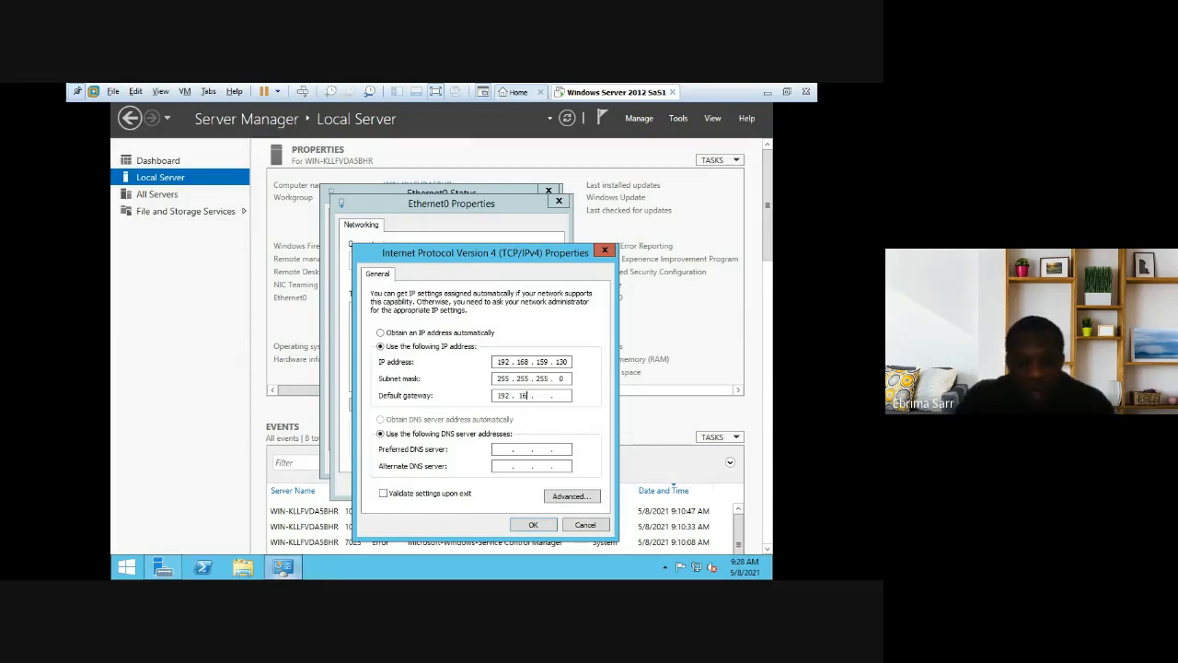
text(1 )
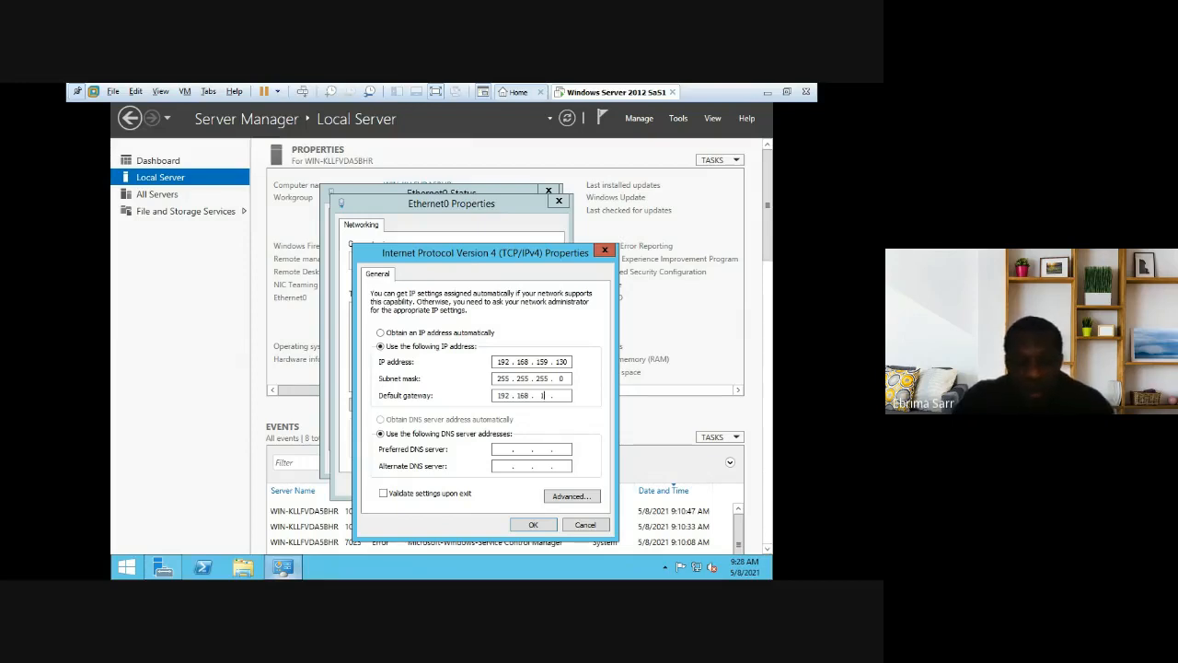
text(59 . )
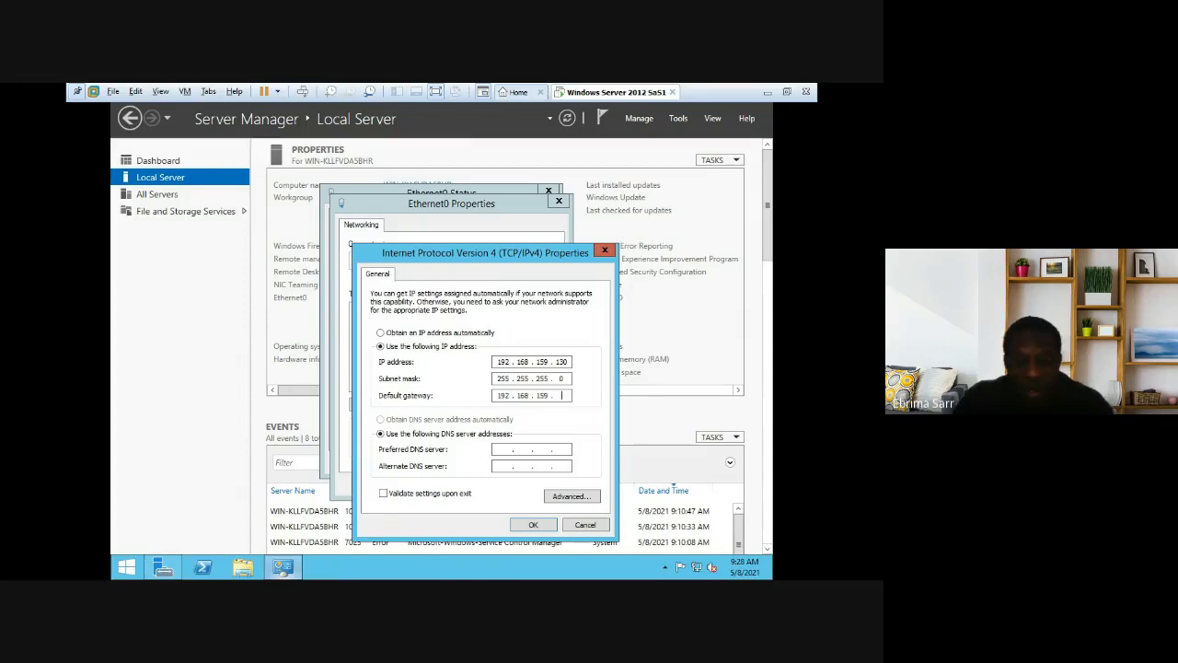
text(2)
click(504, 448)
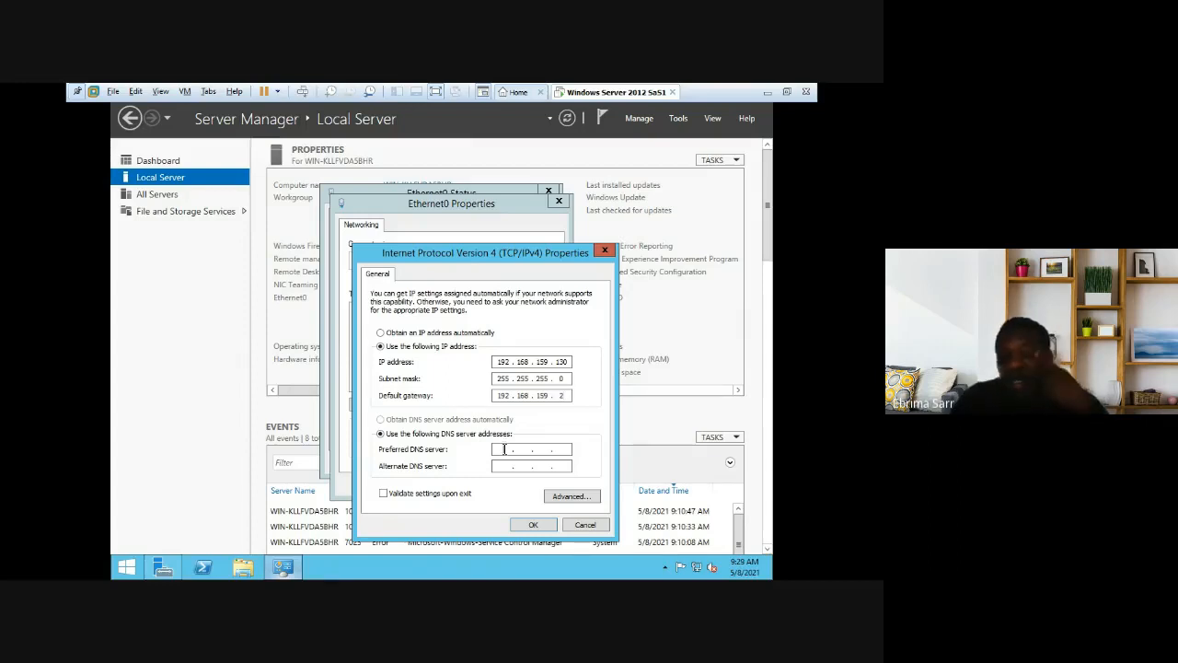
text(192 . )
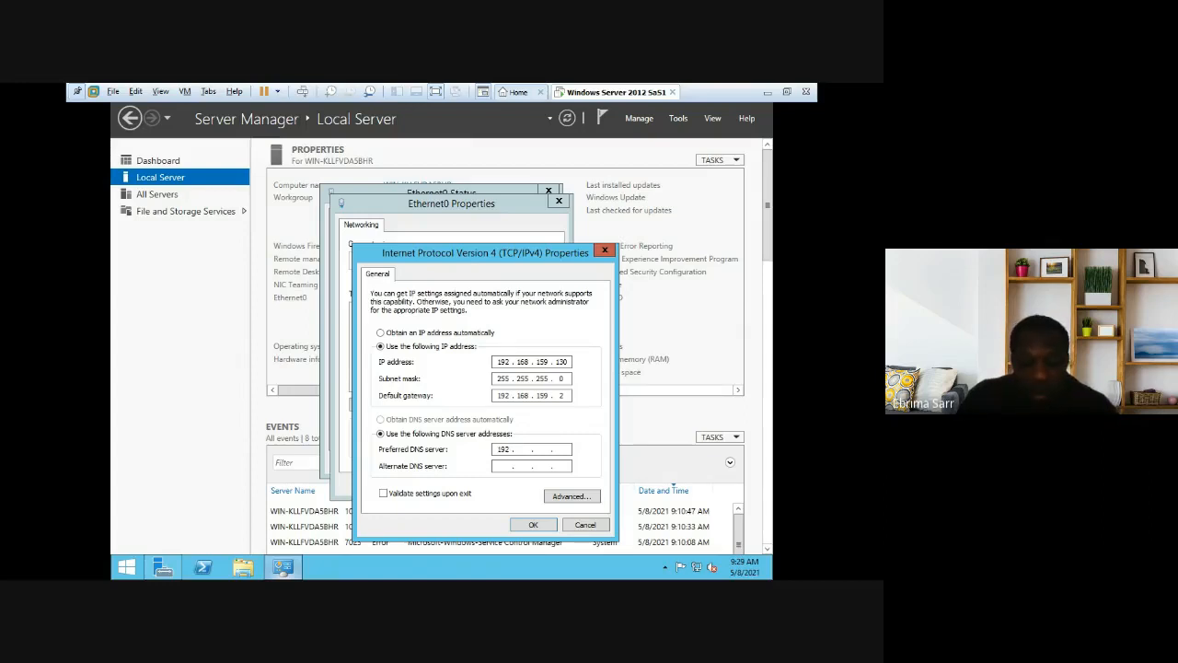
text(168 . )
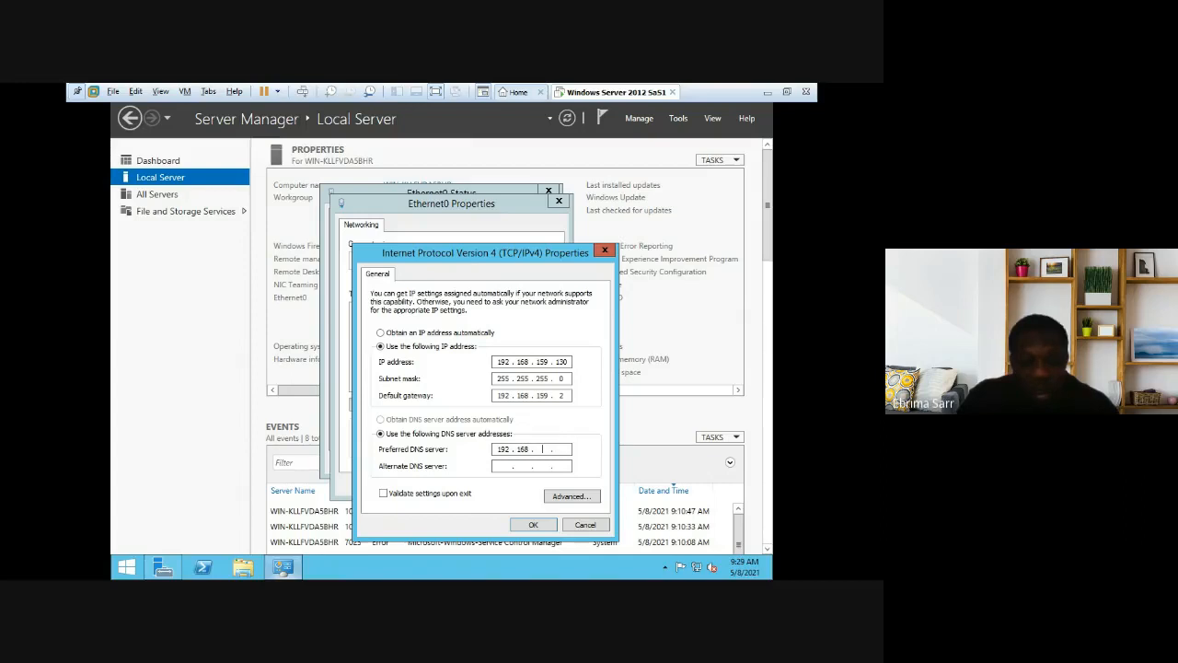
text(159 . 2)
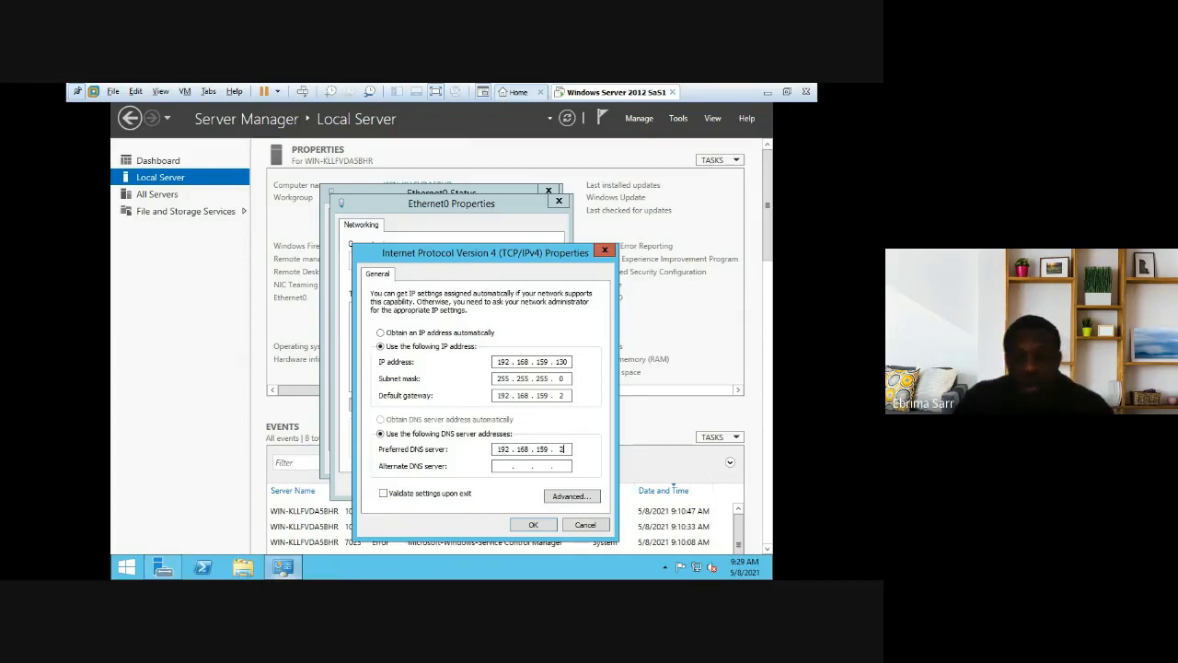
Step: Confirm the IPv4 and Ethernet0 Properties dialogs with OK, close Ethernet0 Status, and scroll Properties right
click(534, 526)
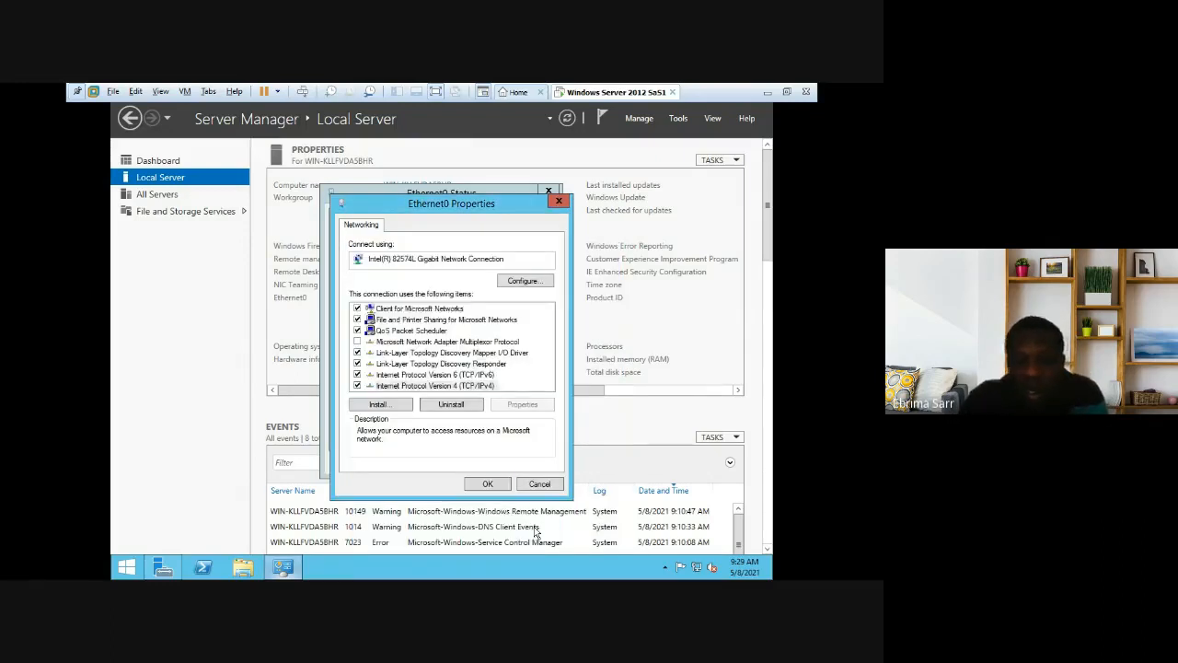
click(489, 484)
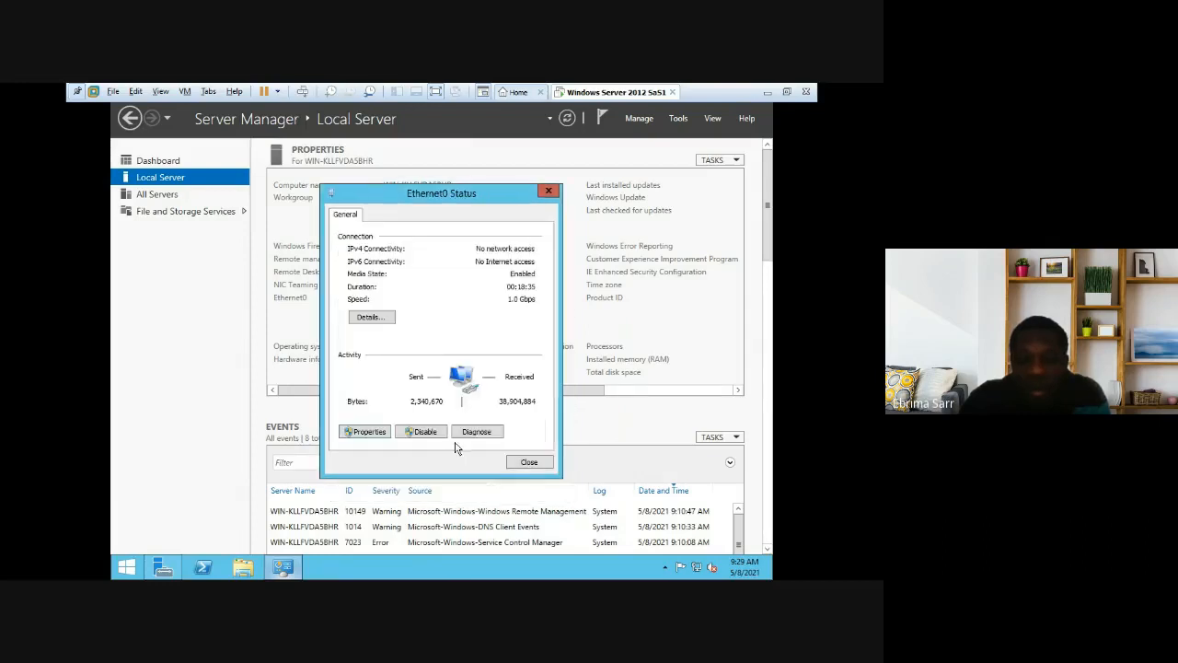
click(548, 192)
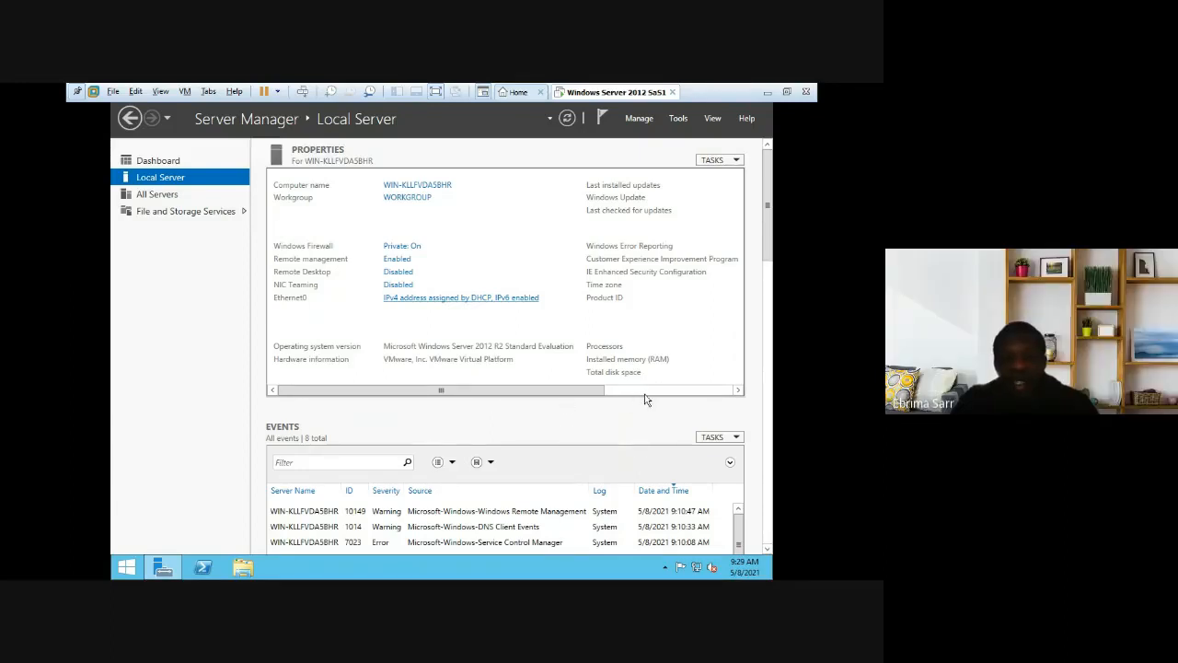
click(725, 392)
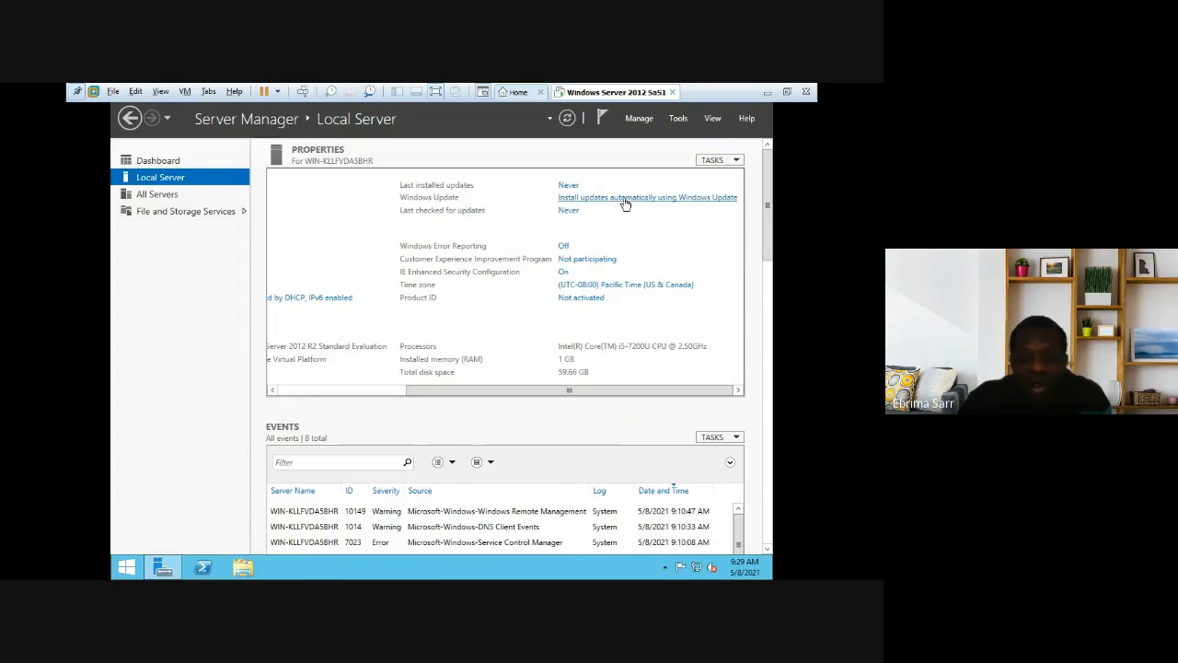
Step: Close the Windows Update window and scroll the Local Server Properties panel back left
click(625, 200)
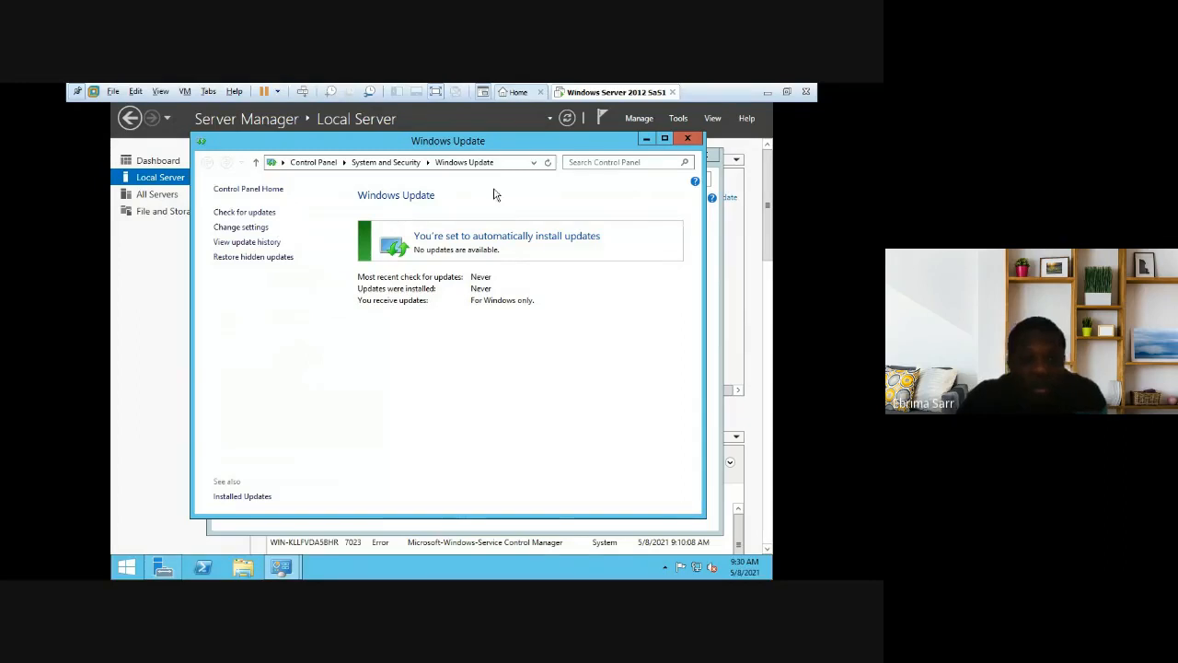
click(687, 141)
click(706, 156)
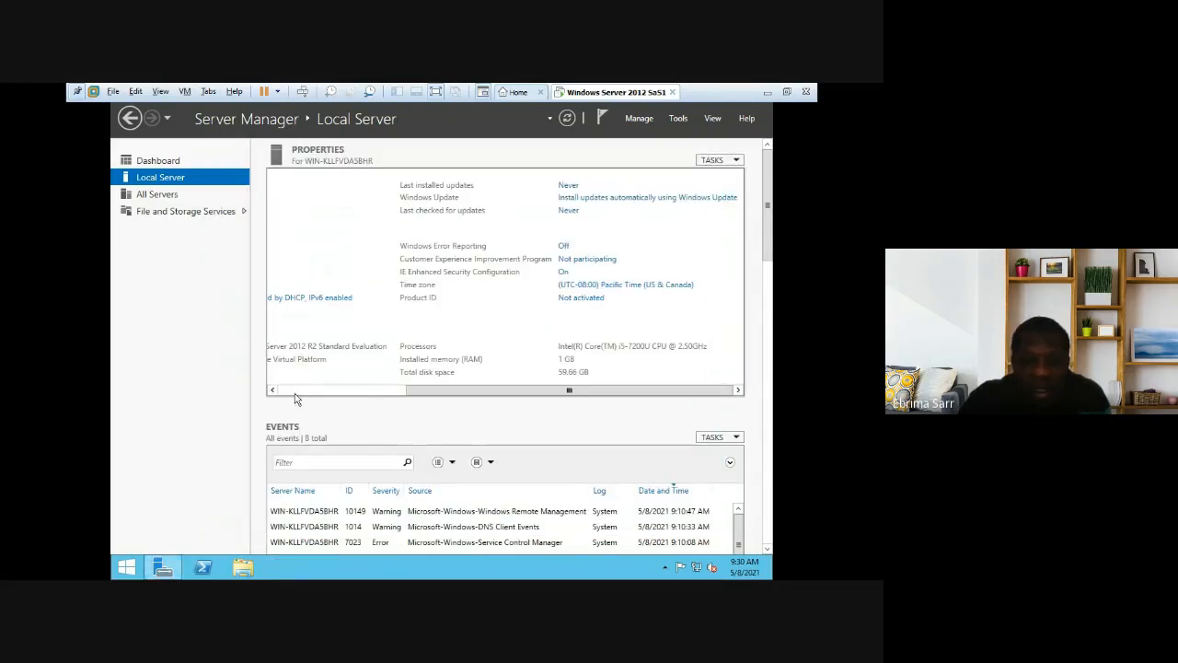
click(294, 393)
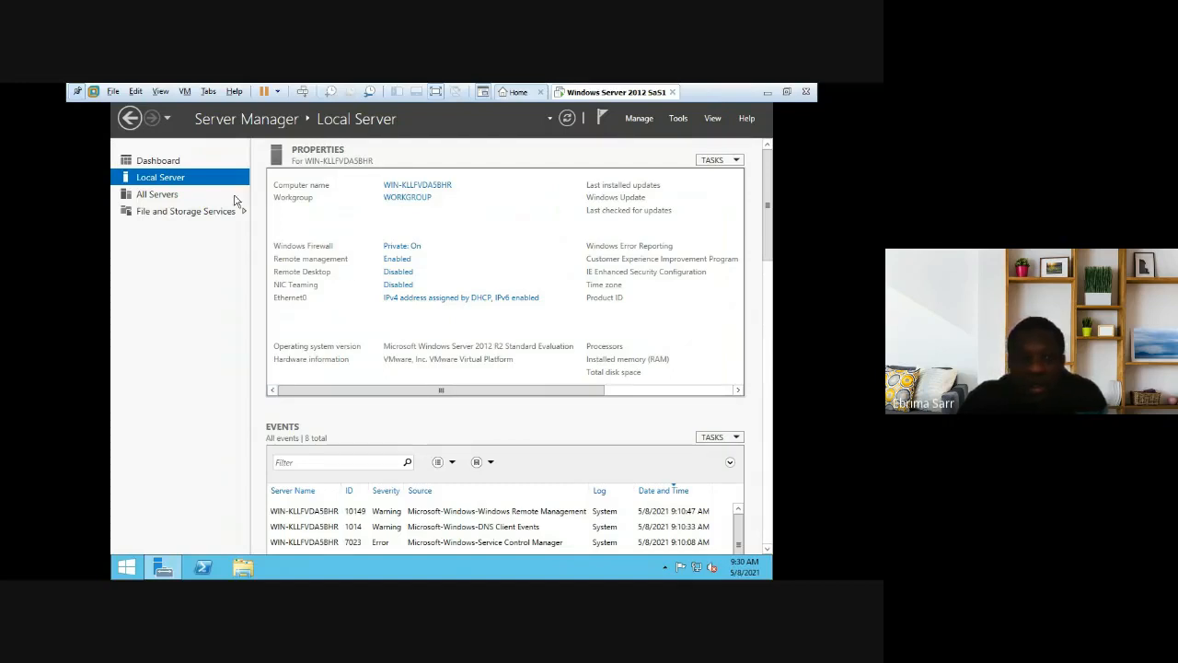
Step: Go to the Server Manager Dashboard from the left navigation pane
click(166, 163)
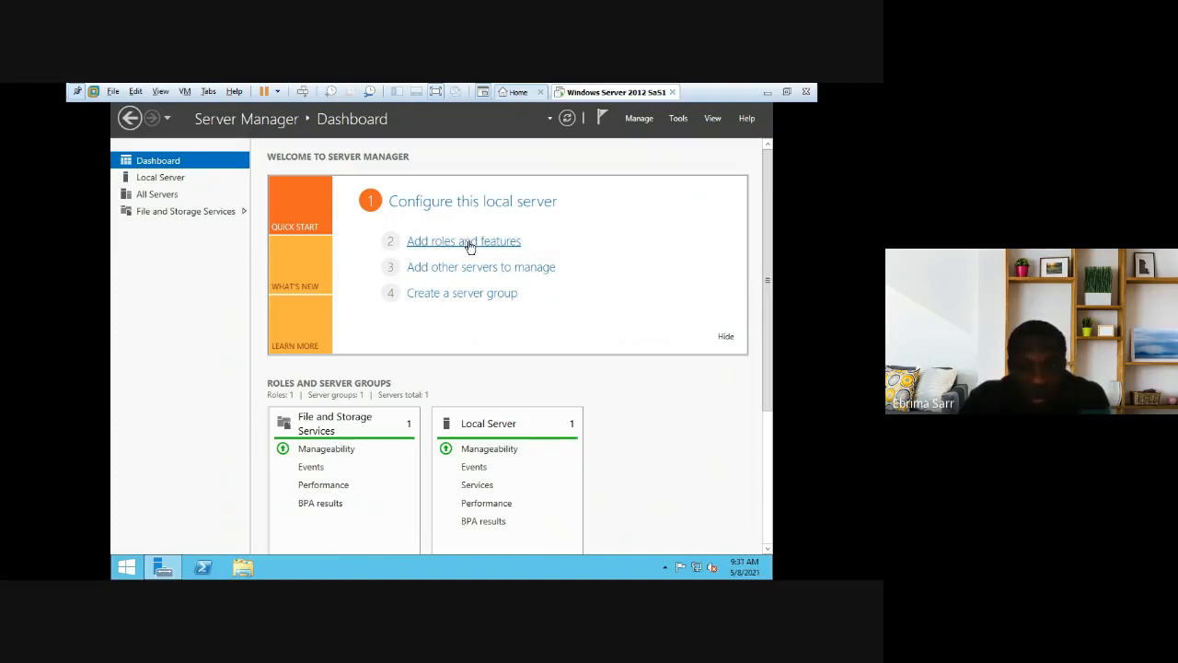
Step: Launch Add Roles and Features, keeping role-based installation on the local server 192.168.159.130
click(470, 243)
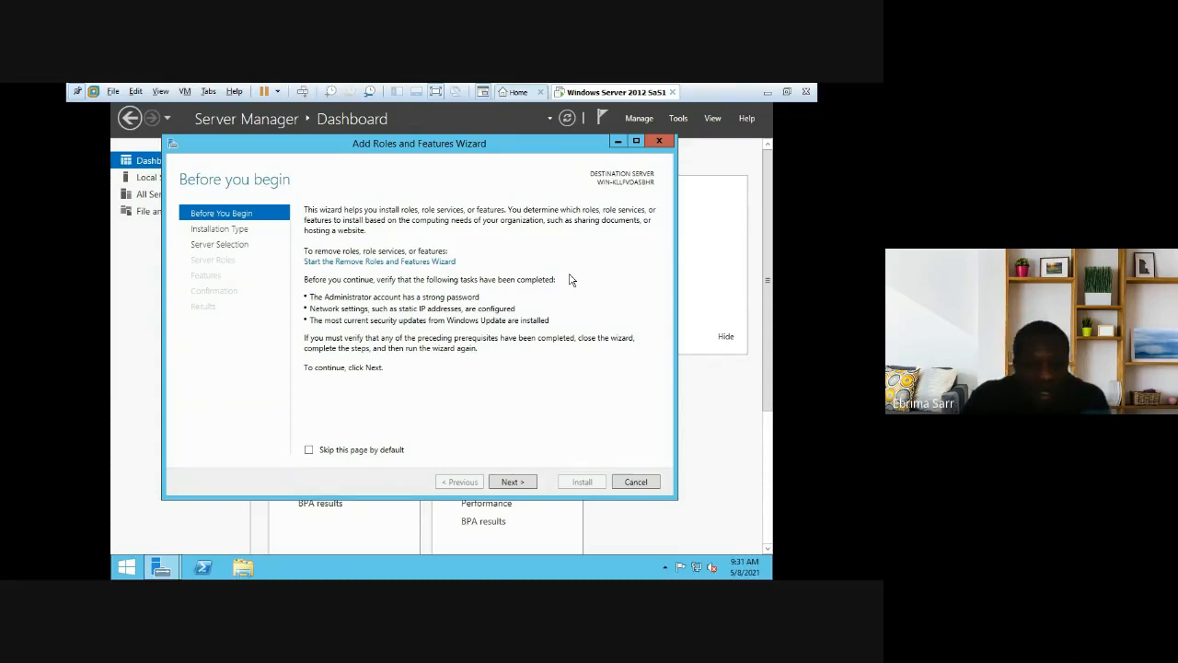
click(518, 485)
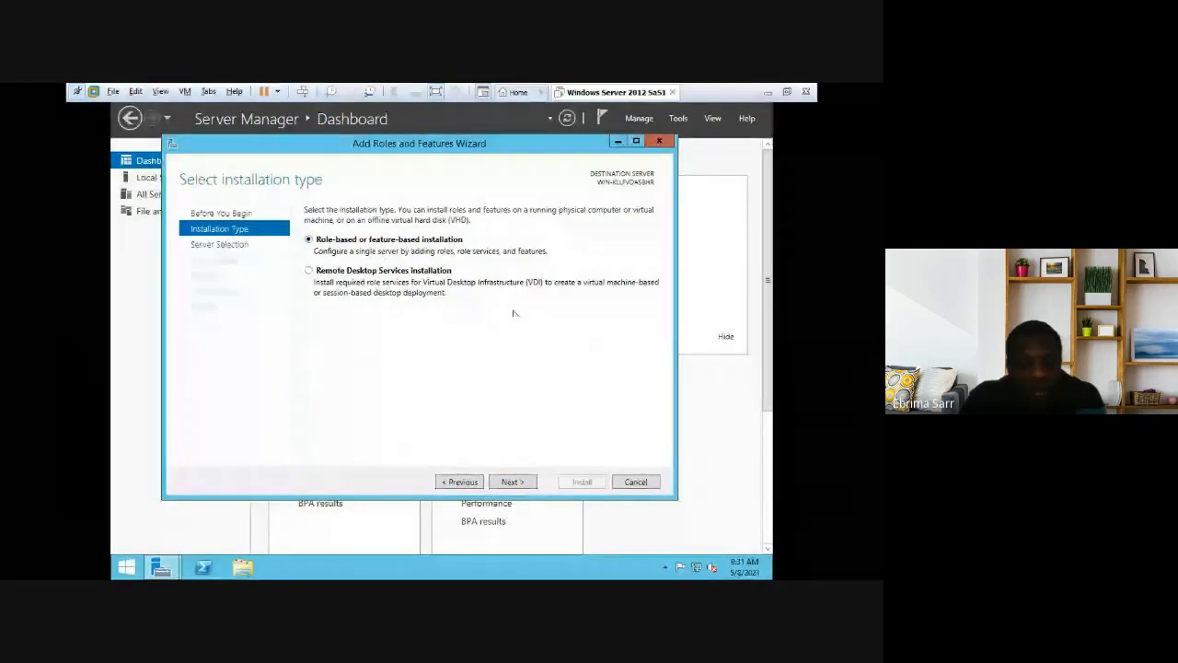
click(512, 482)
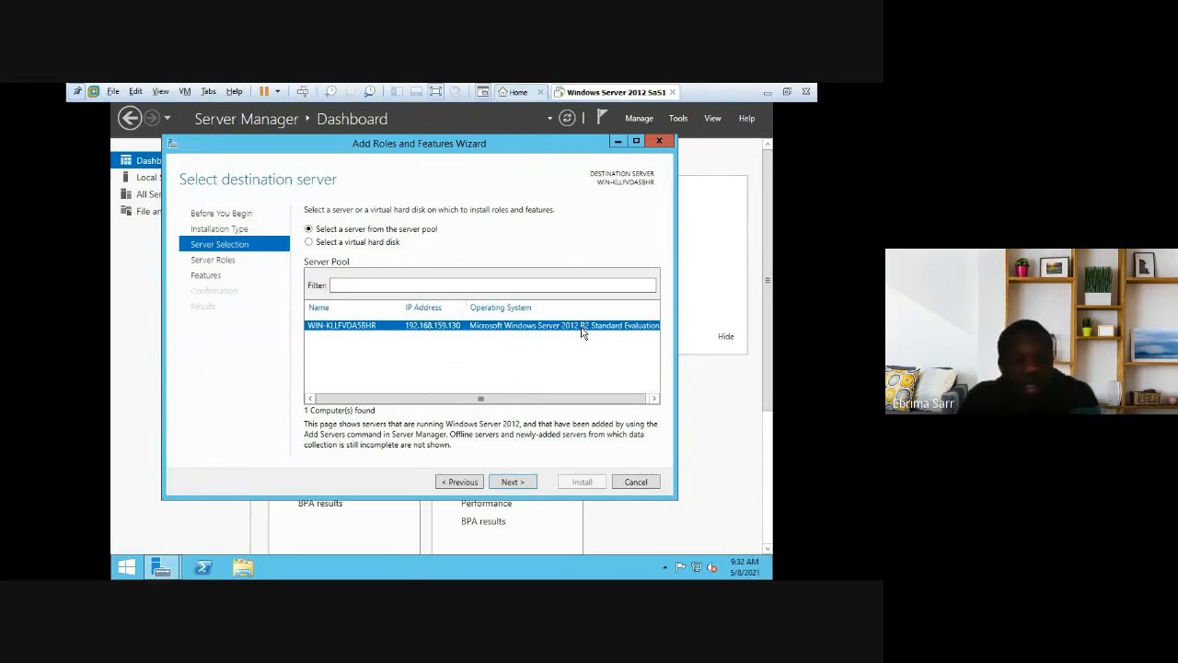
click(512, 482)
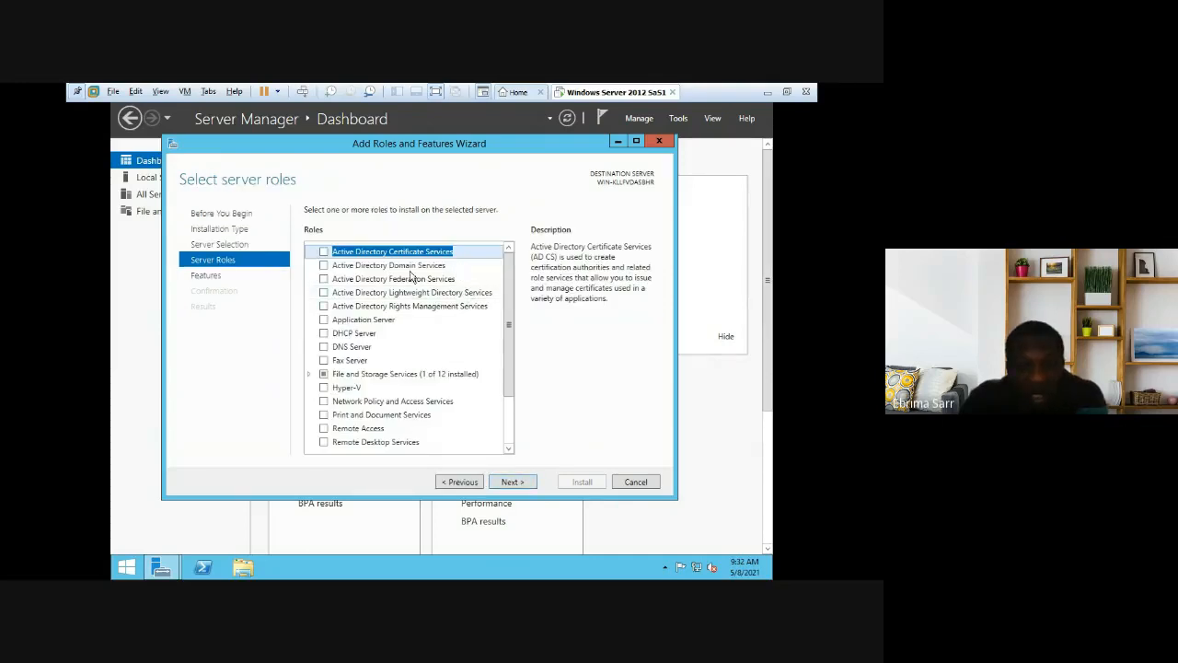
Step: Tick Active Directory Domain Services, accept its required management tools, and move on to Features
click(324, 265)
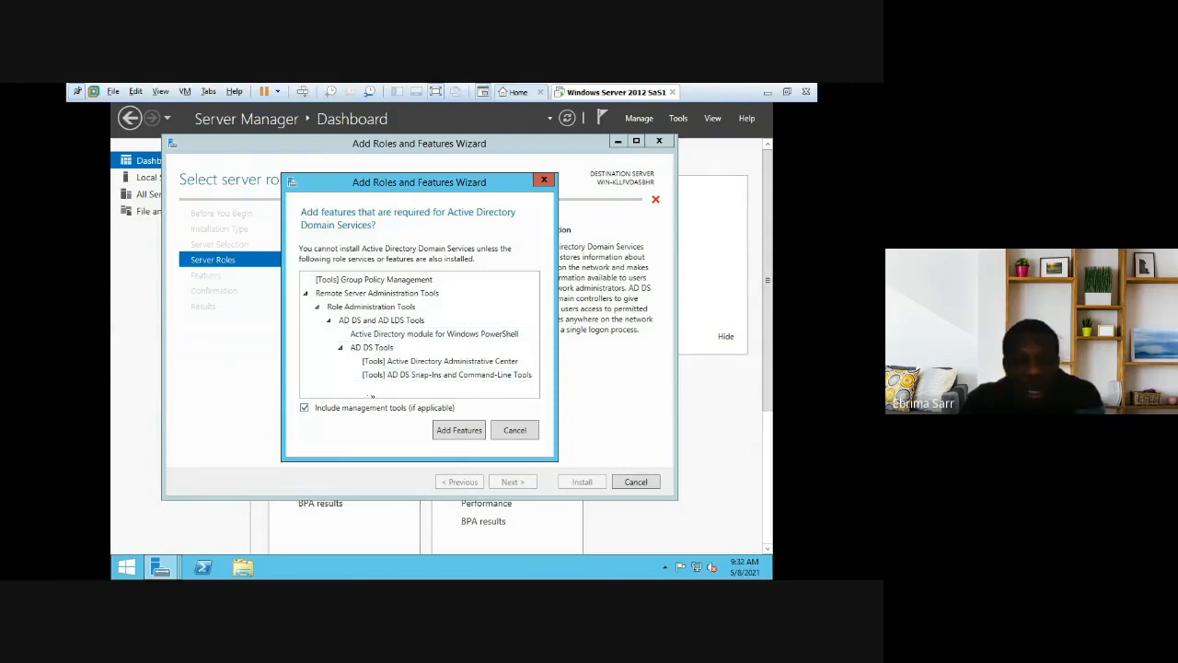
click(461, 433)
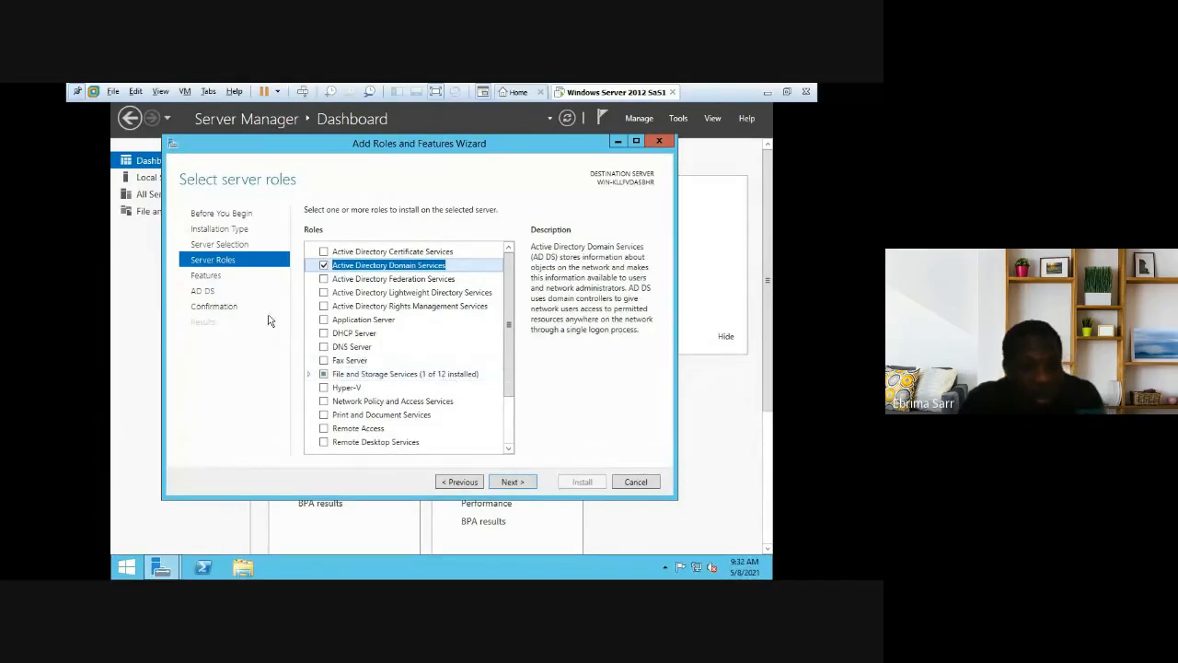
click(510, 437)
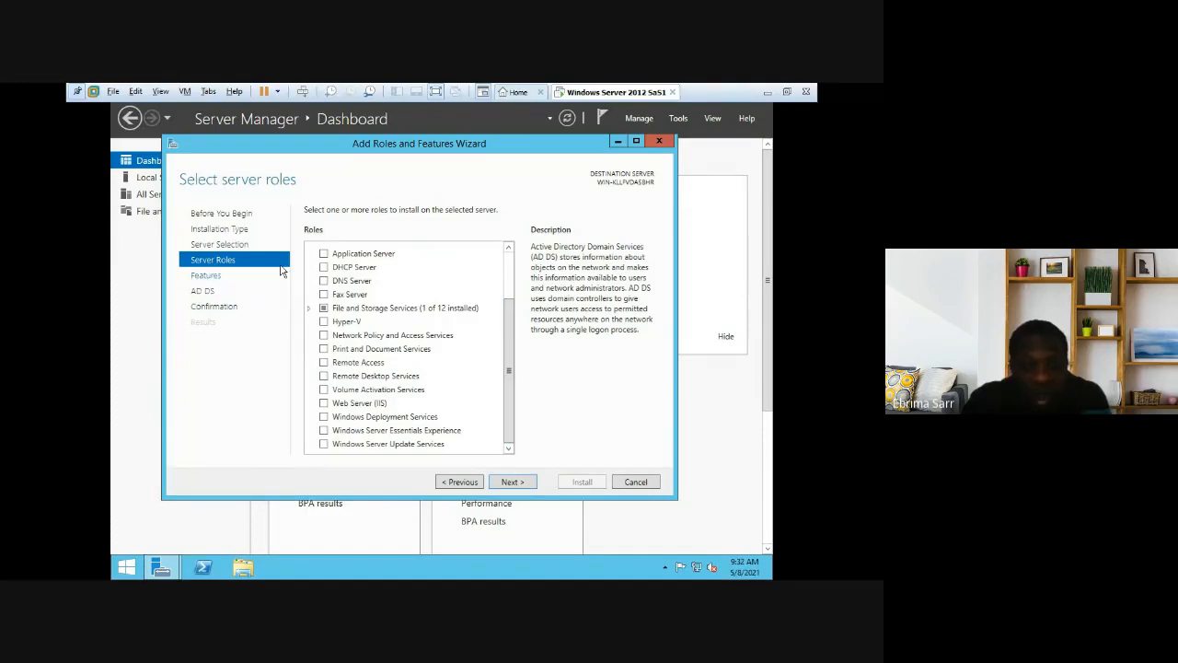
click(282, 272)
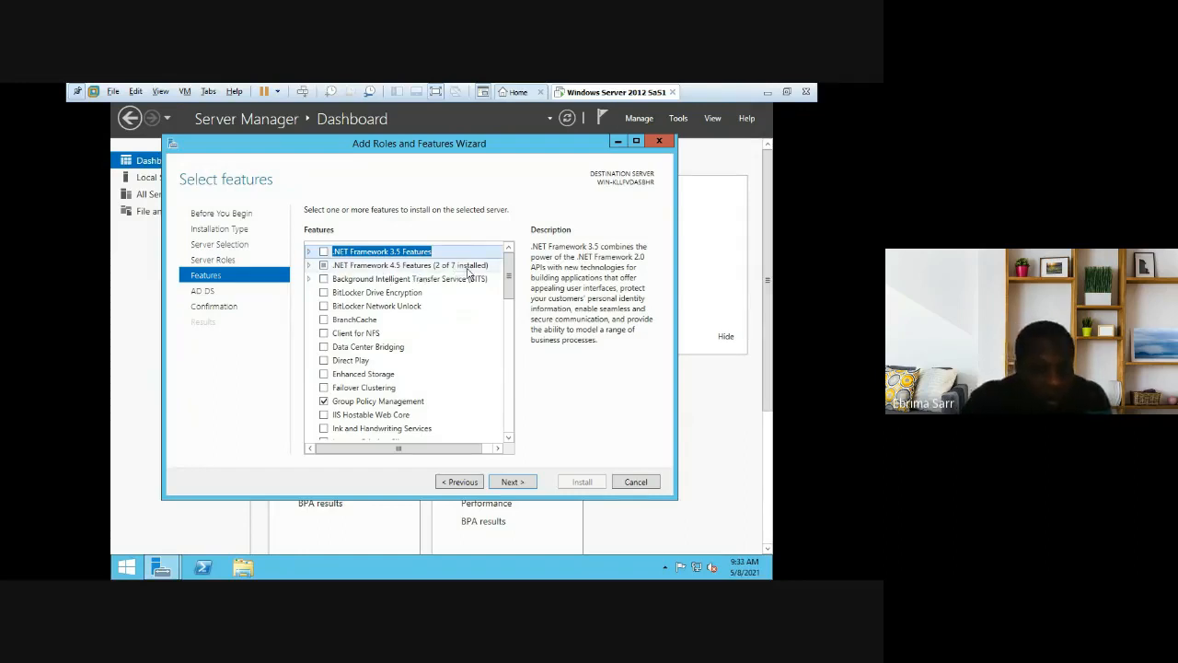
Step: Look through the added features, including Group Policy Management, then jump to the AD DS page
click(403, 402)
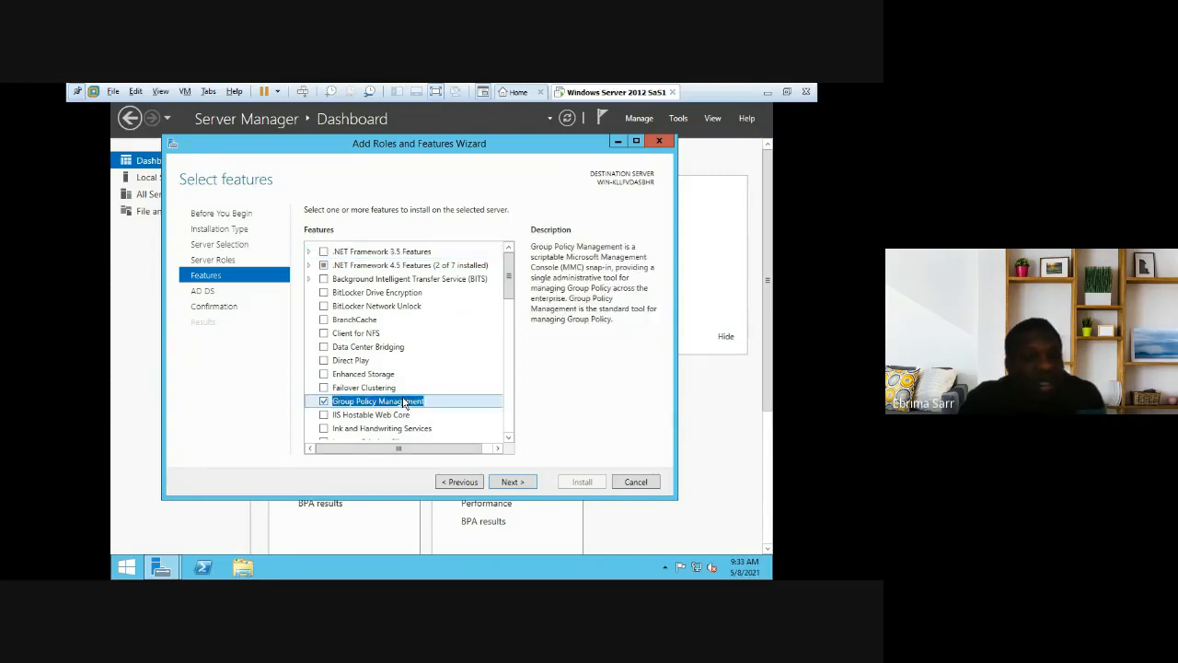
click(509, 438)
click(509, 438)
click(509, 438)
click(509, 438)
click(509, 438)
click(510, 439)
click(509, 438)
click(509, 438)
click(509, 438)
click(509, 438)
click(509, 439)
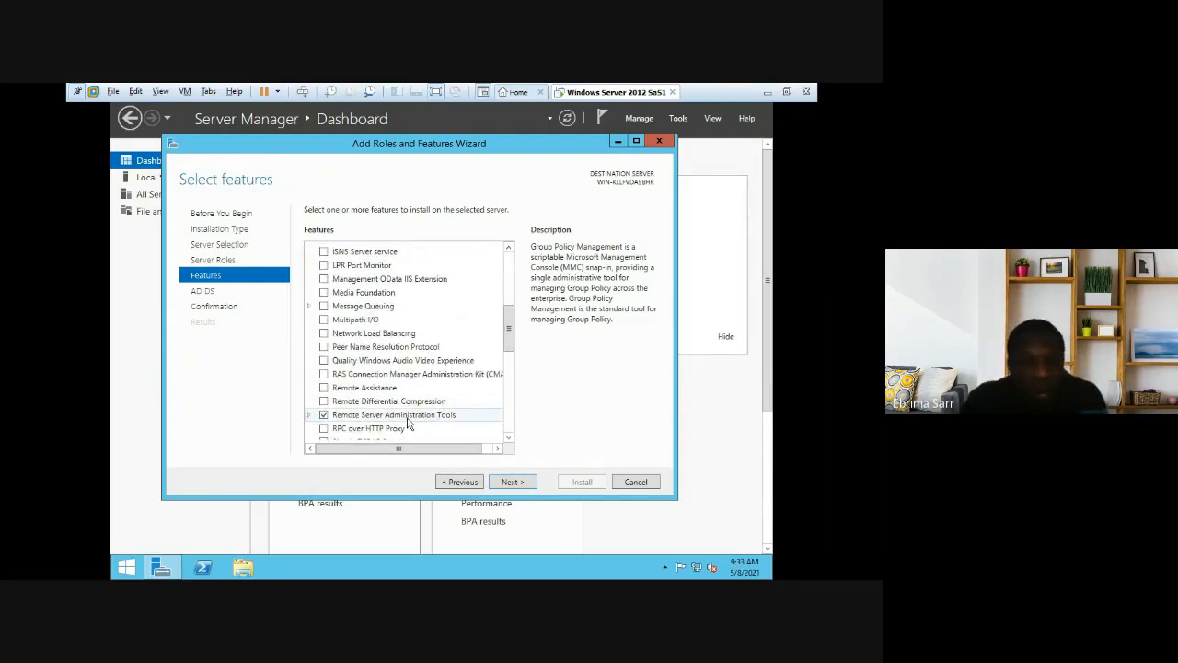
click(508, 438)
click(509, 438)
click(508, 439)
click(509, 439)
click(508, 438)
click(508, 438)
click(508, 438)
click(508, 439)
click(509, 438)
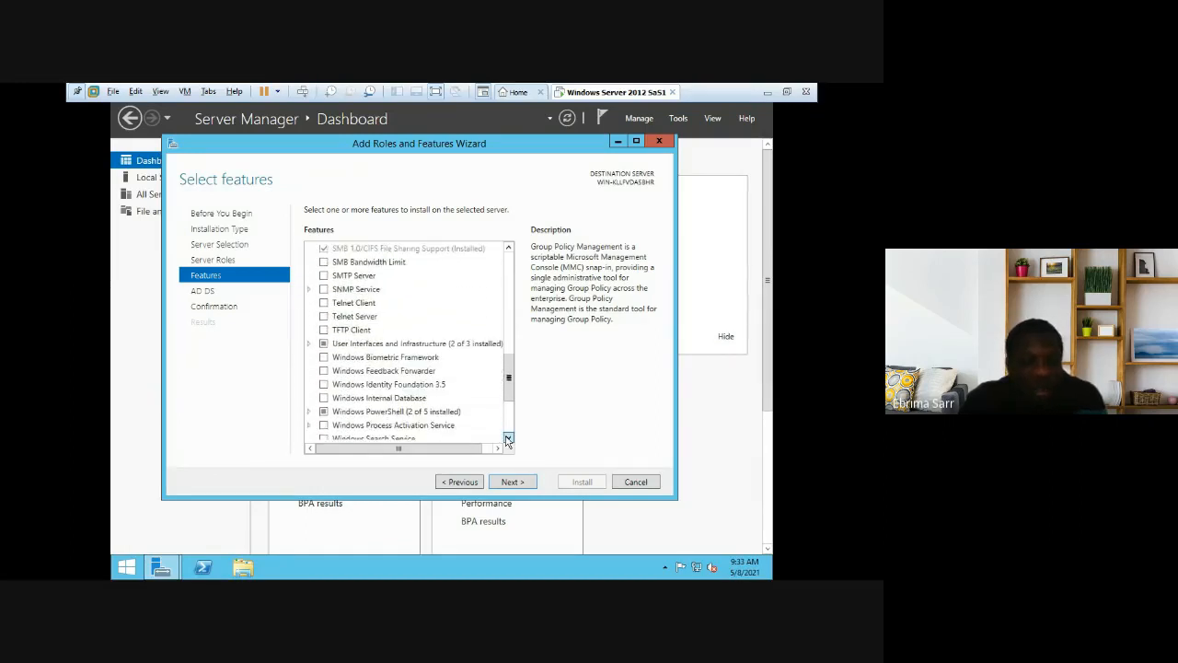
click(212, 293)
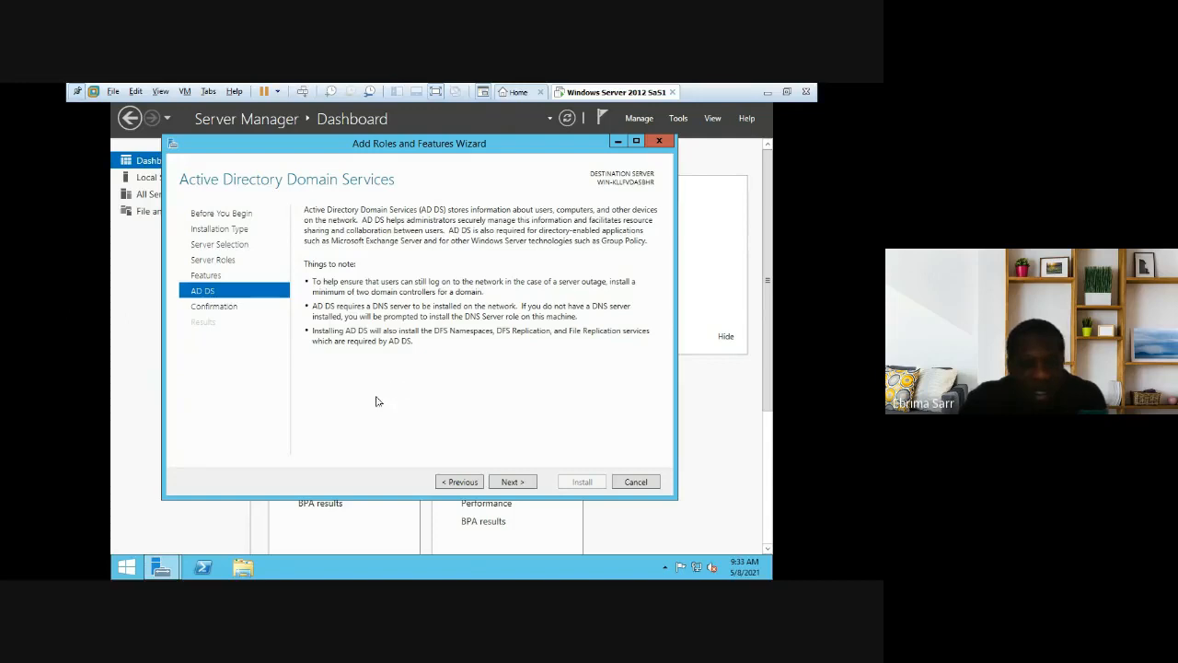
Step: Advance to the confirmation page listing AD DS, Group Policy Management and Remote Server Administration Tools
click(226, 307)
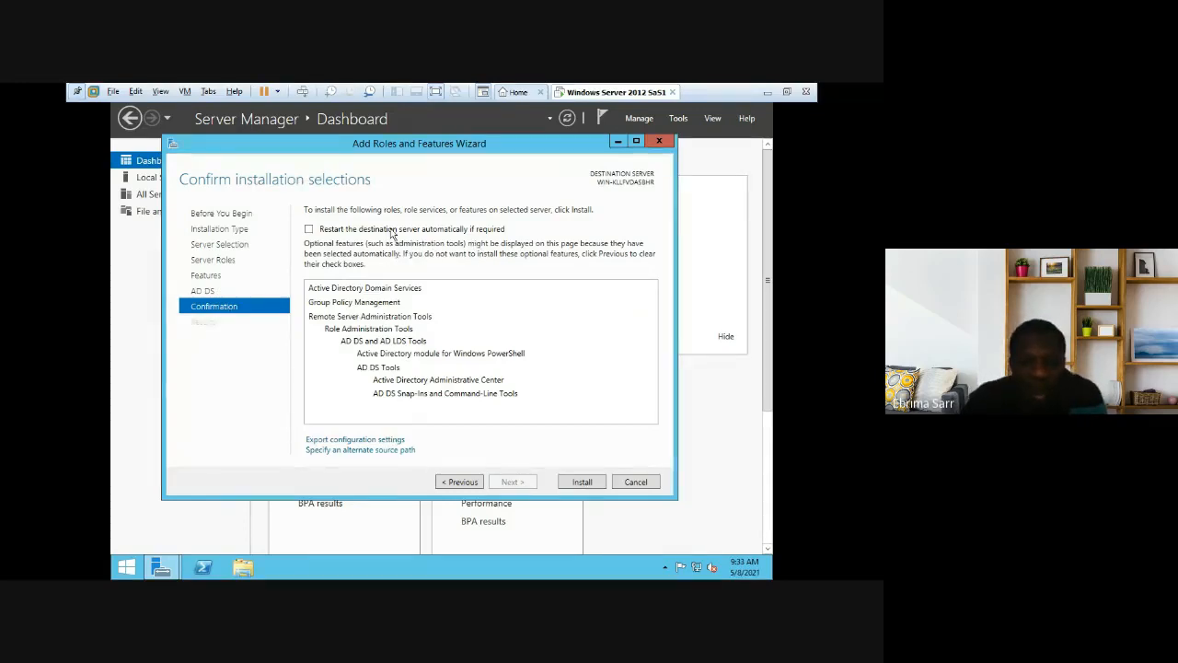
Step: Start the AD DS role installation and wait until the Results page reports success
click(582, 483)
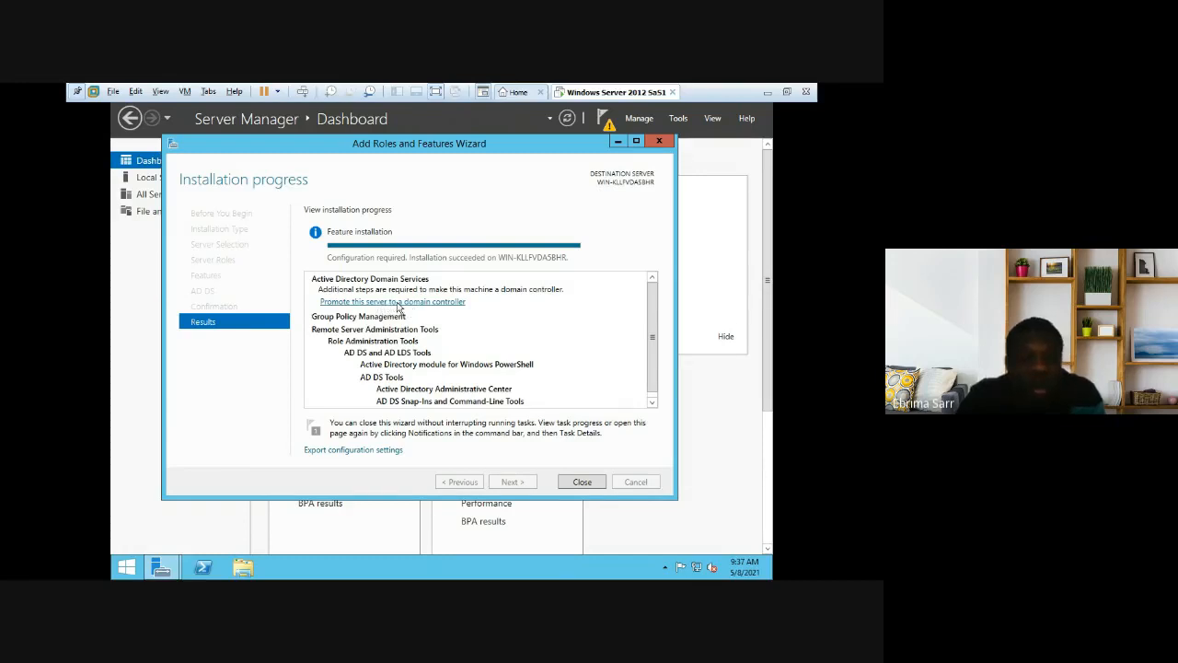
Step: Launch the domain controller promotion and choose 'Add a new forest' as the deployment
click(400, 302)
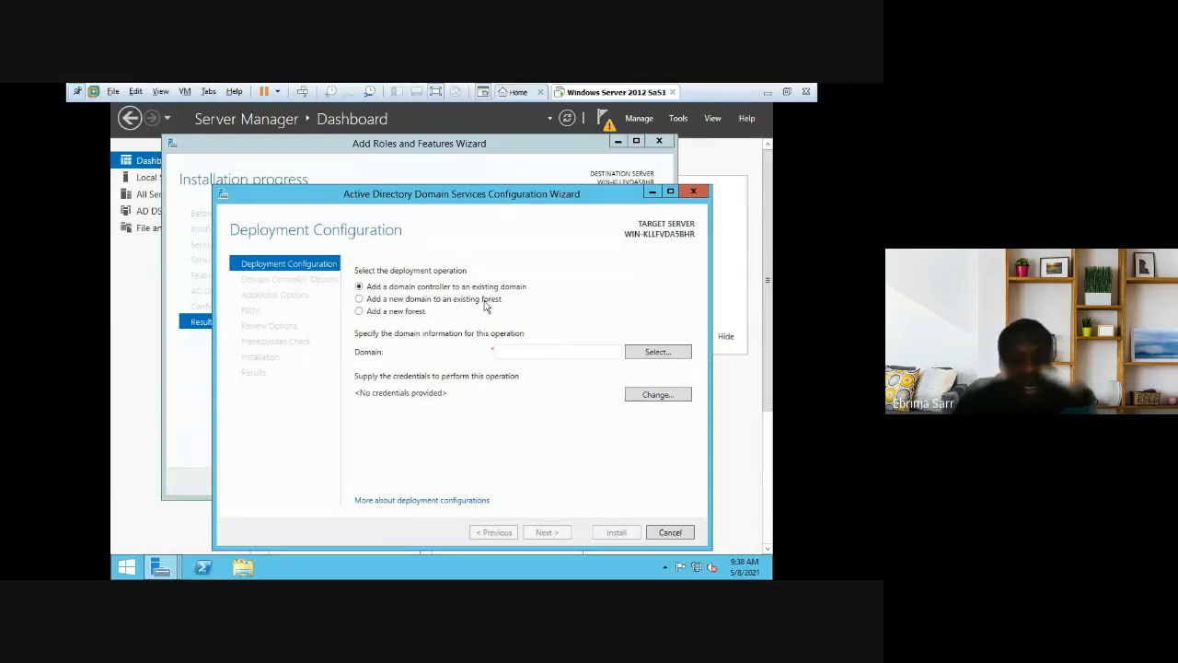
click(396, 313)
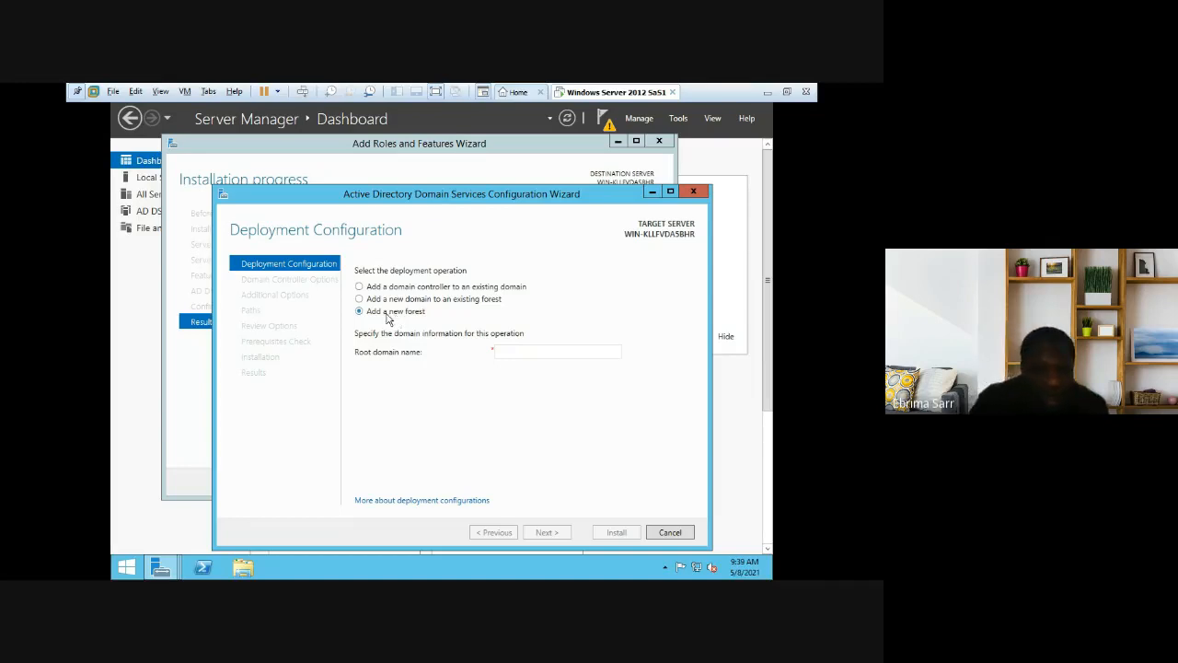
Step: Enter sas02.local as the root domain name of the new forest
click(531, 354)
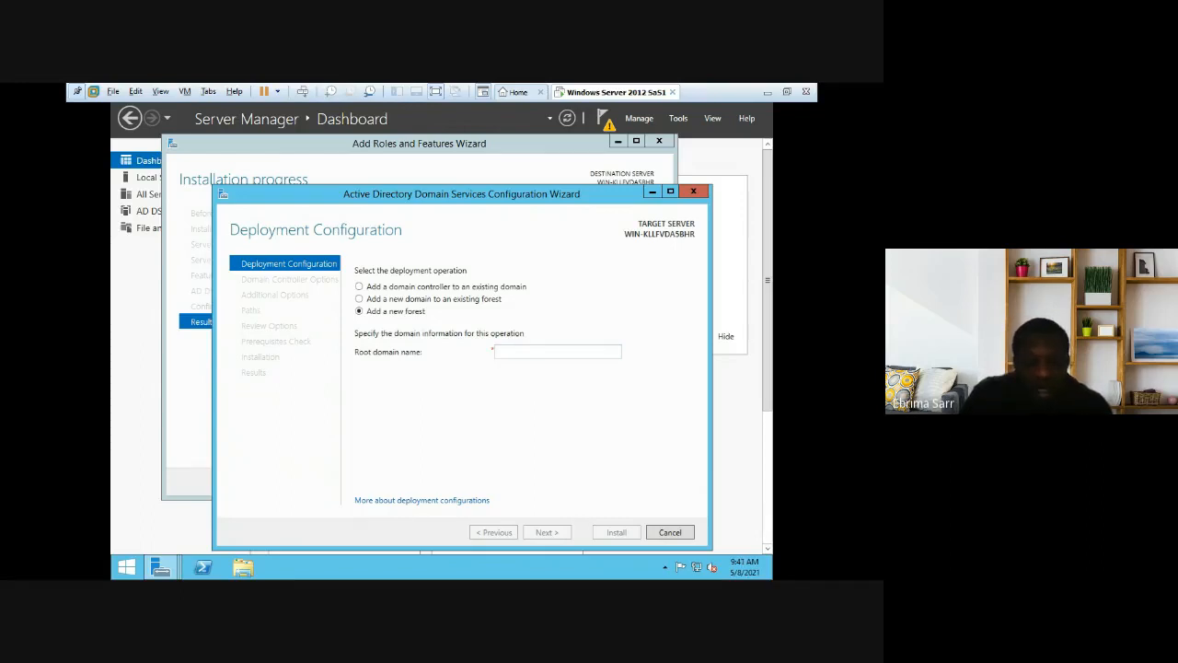
text(sas)
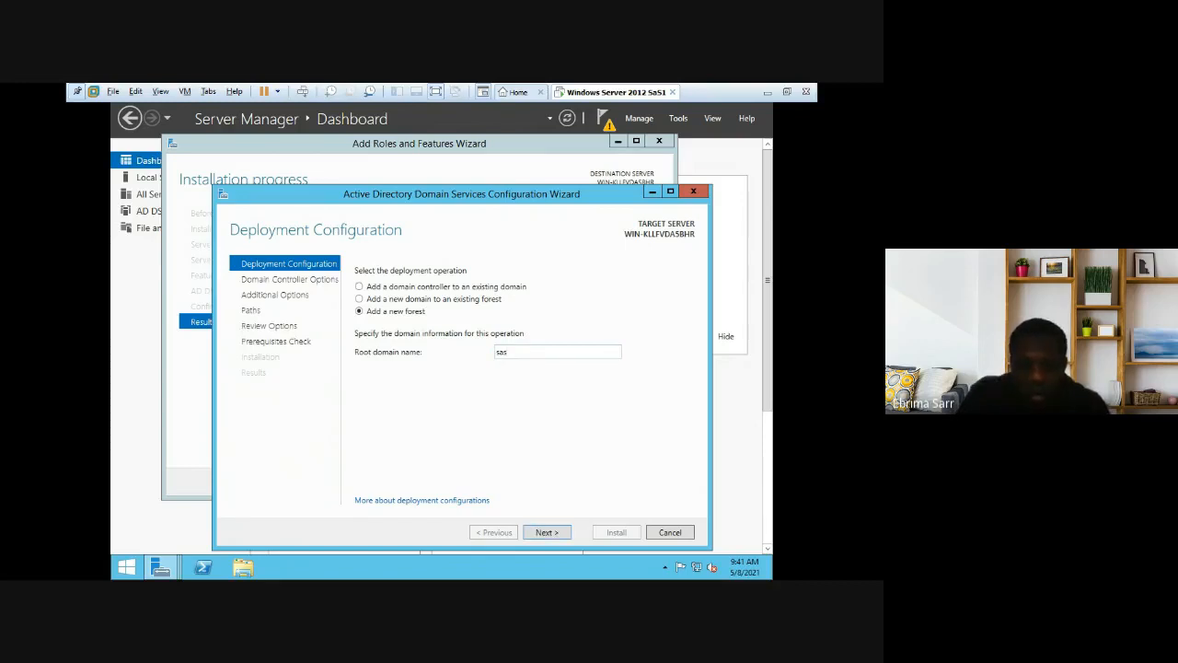
text(02.local)
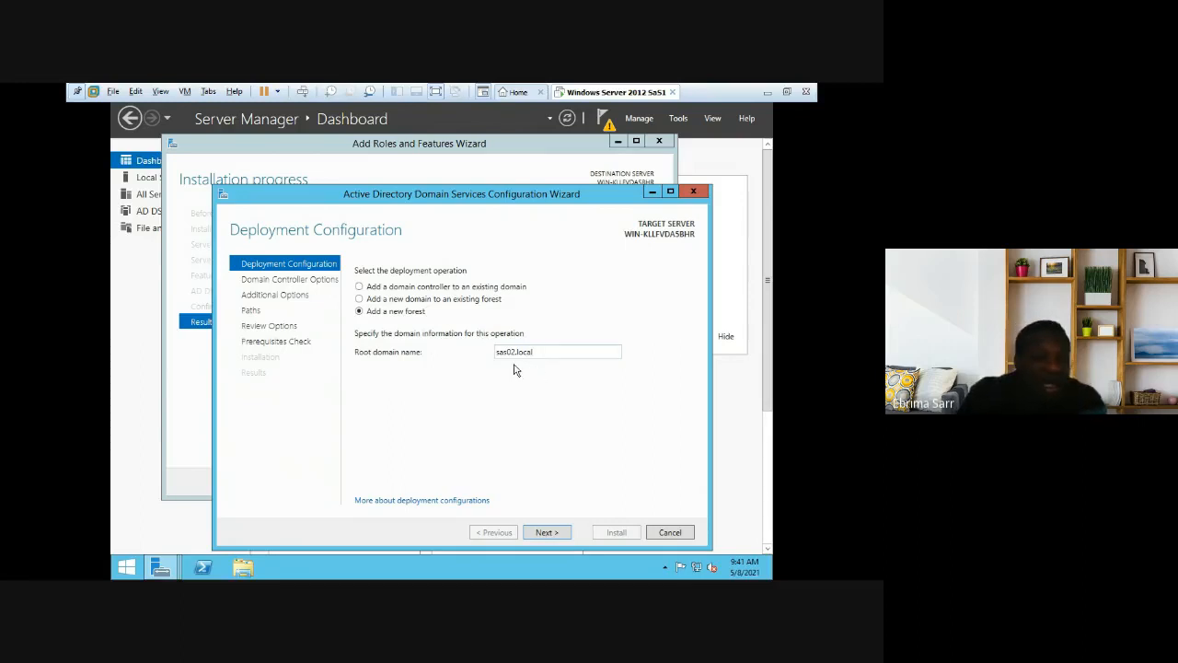
Step: Advance to Domain Controller Options and enter and confirm the DSRM password
click(547, 533)
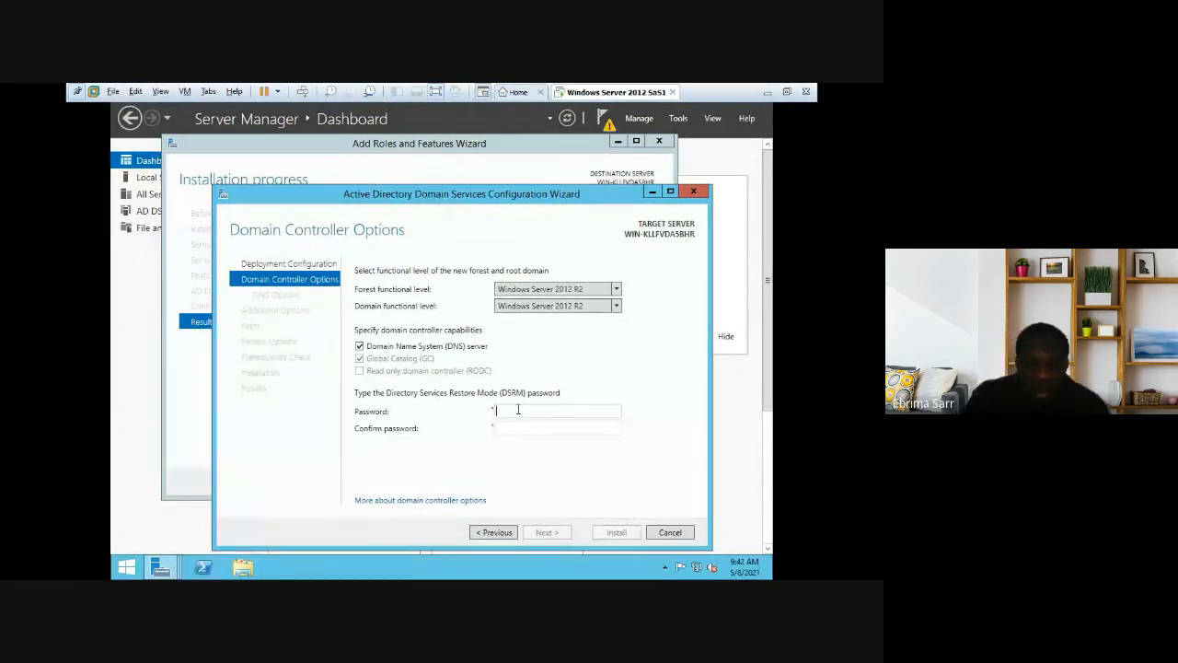
text(P)
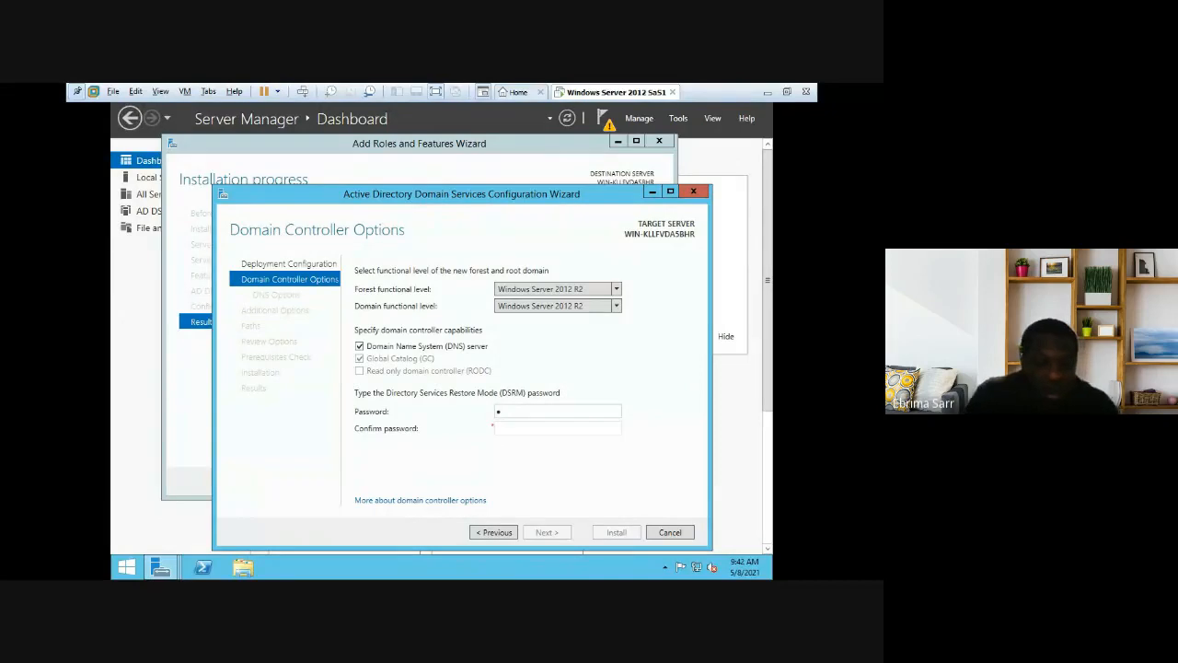
text(@ssw0rd)
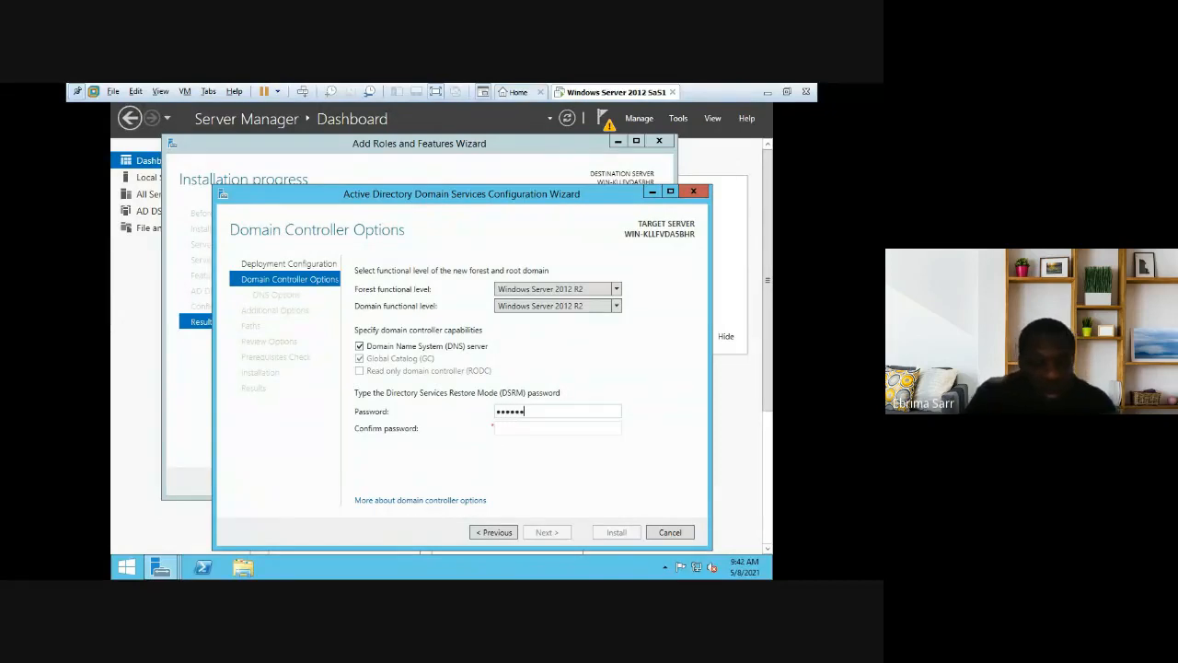
text(1)
click(512, 427)
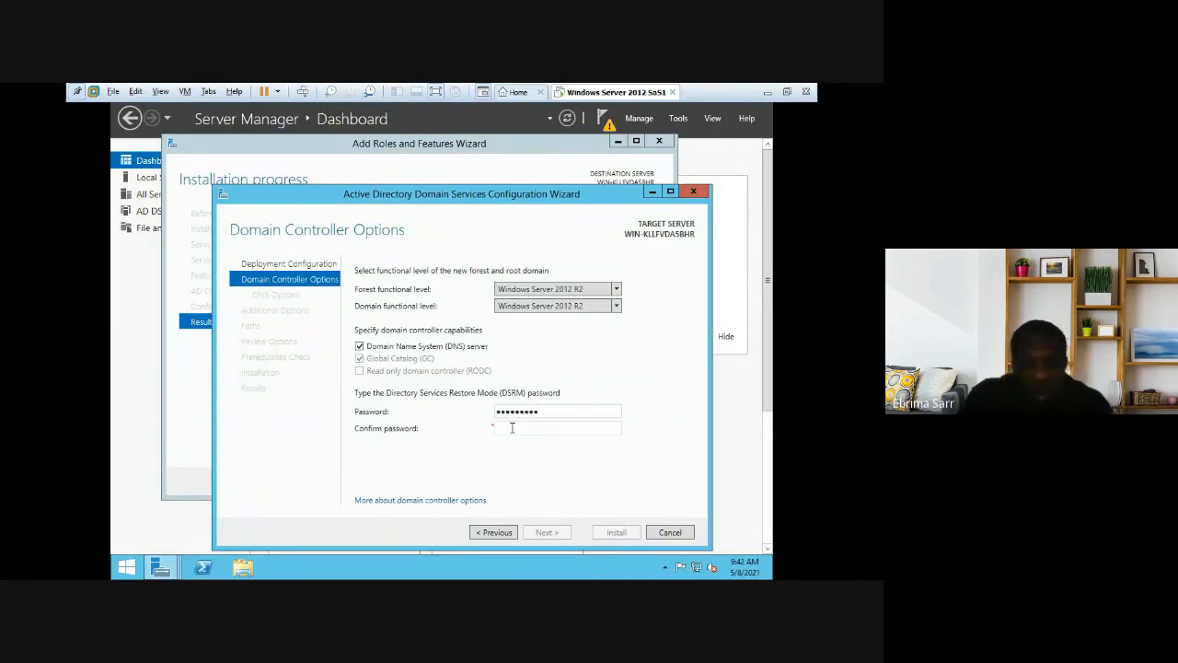
text(P)
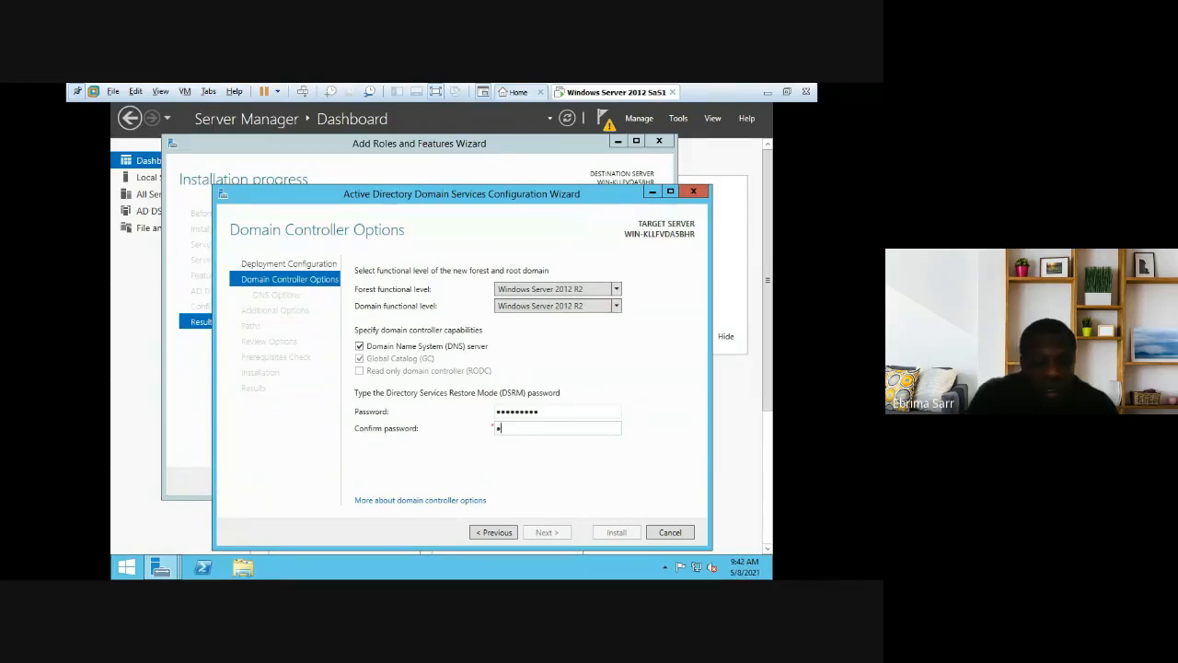
text(@ssw0r)
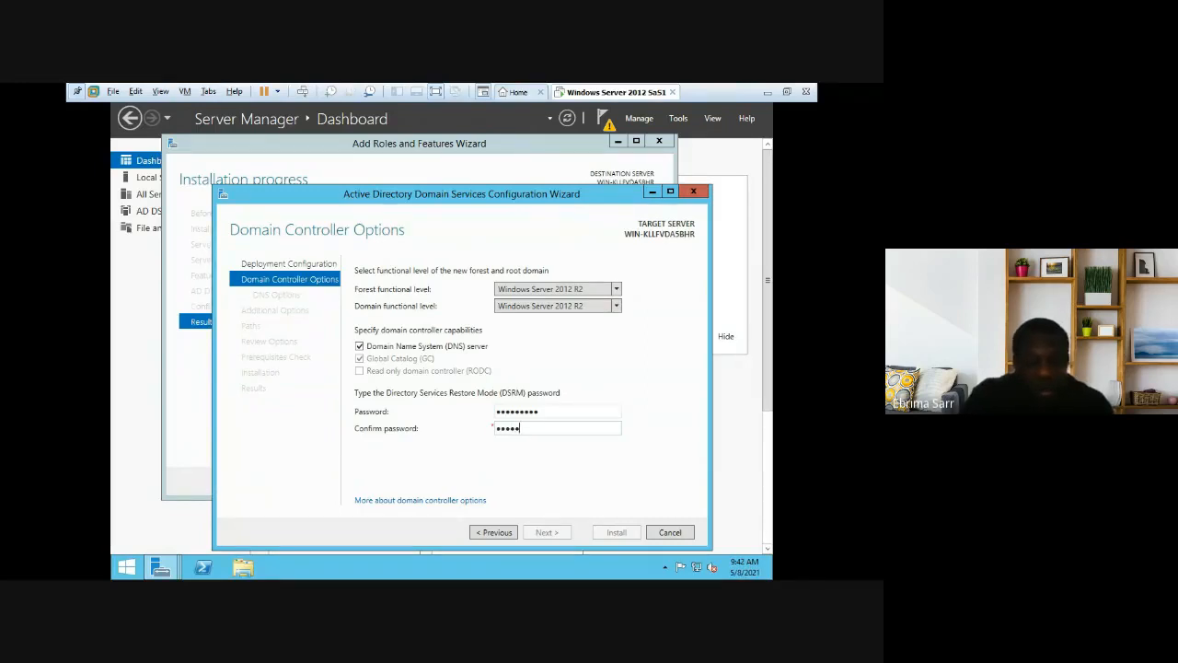
text(d1)
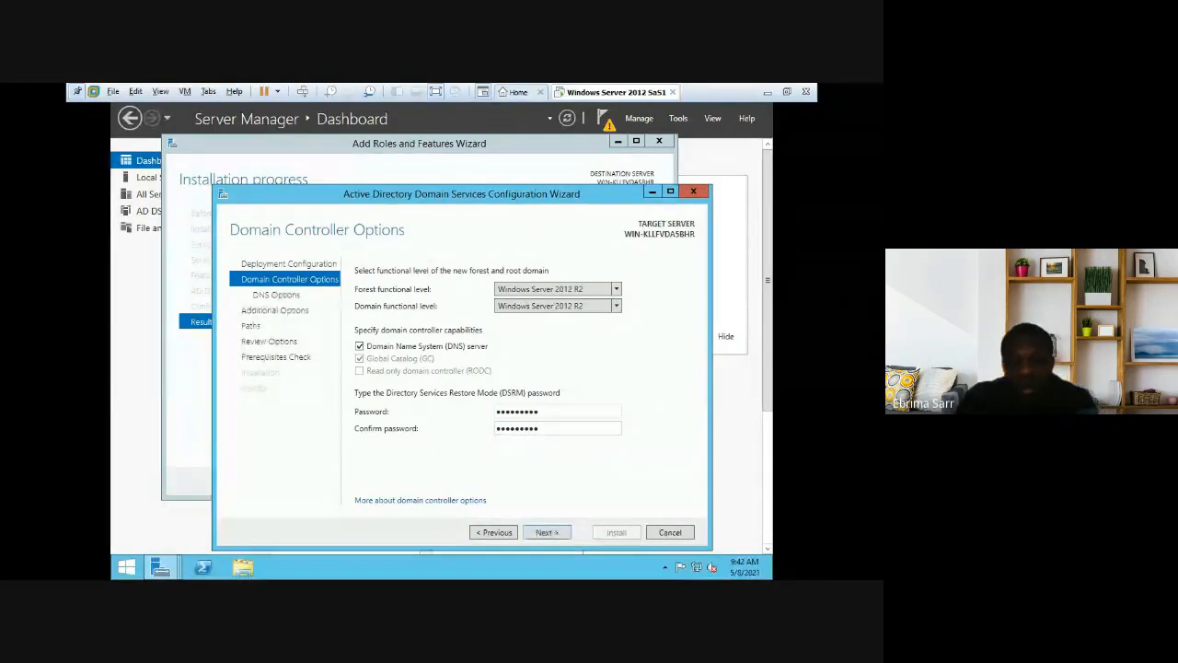
Step: Move past Domain Controller Options and DNS Options to Additional Options showing NetBIOS name SAS02
click(547, 539)
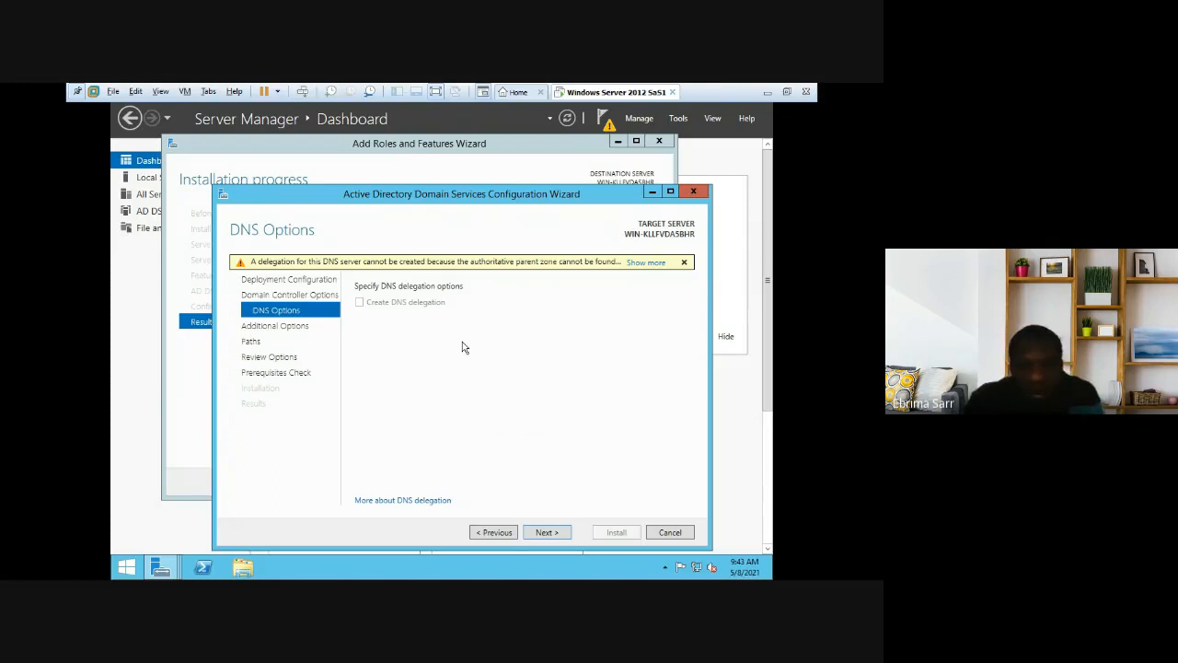
click(547, 532)
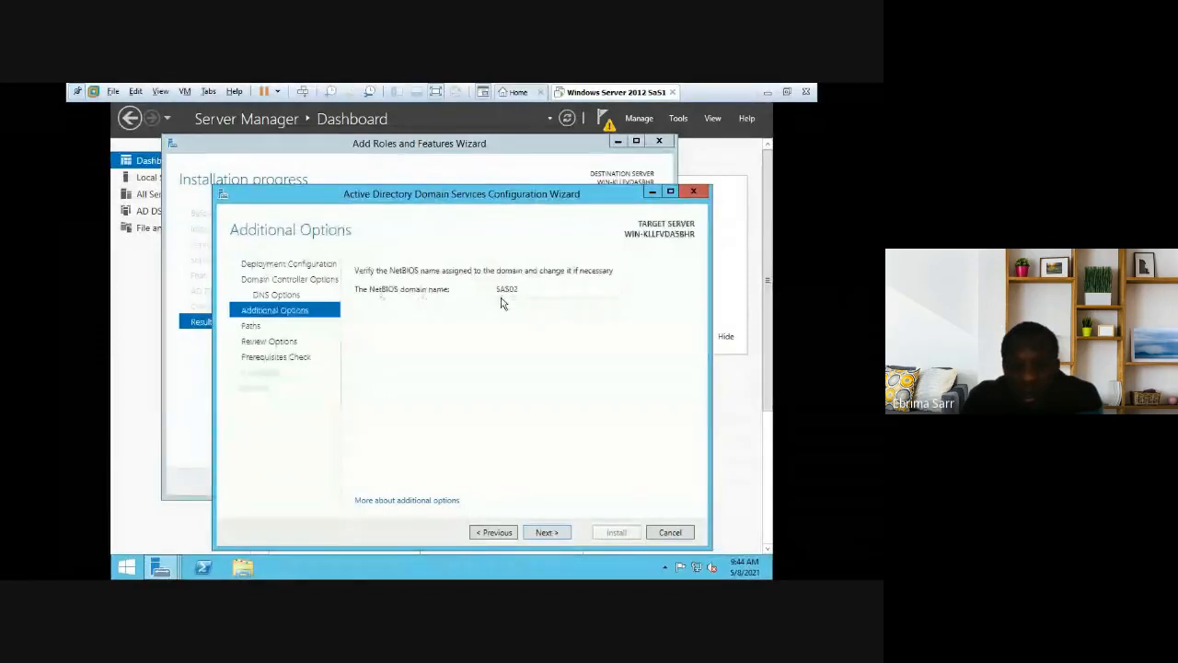
Step: Keep NetBIOS name SAS02 and the default database, log and SYSVOL folders, then run prerequisite checks
click(545, 535)
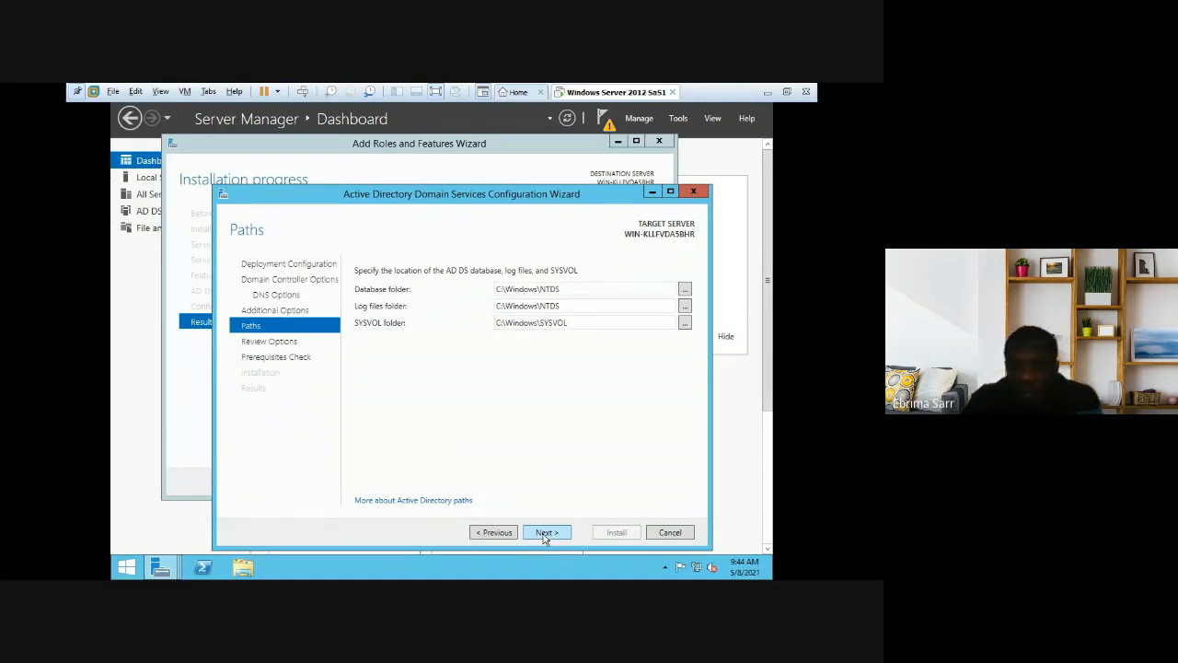
click(546, 532)
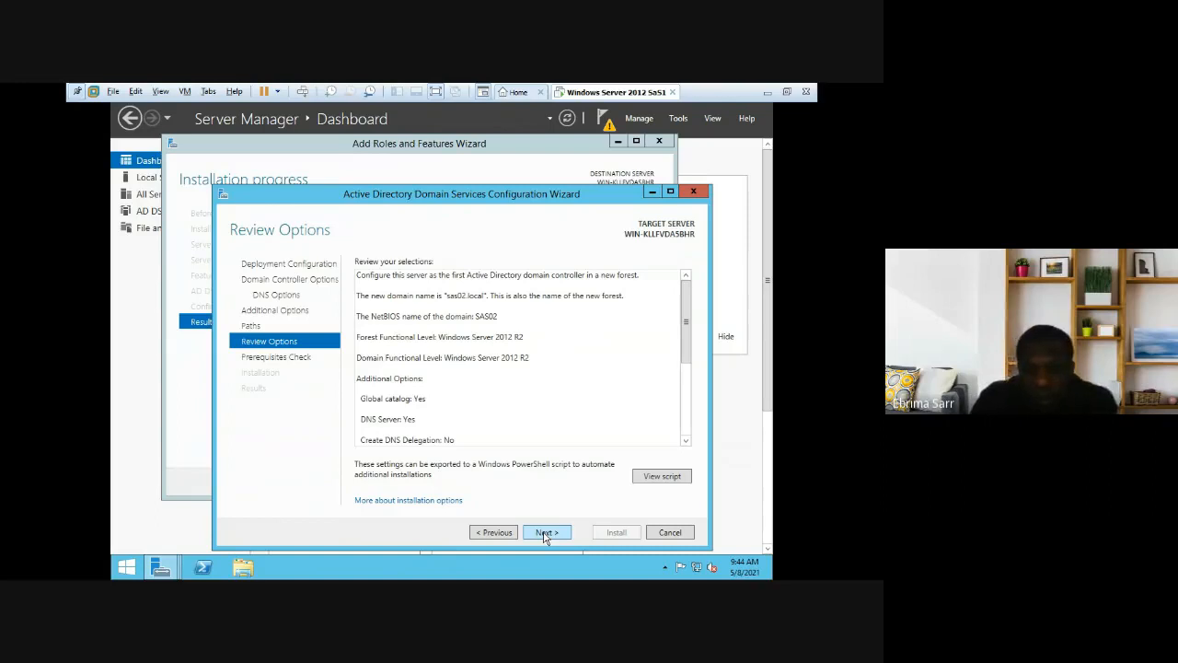
click(545, 533)
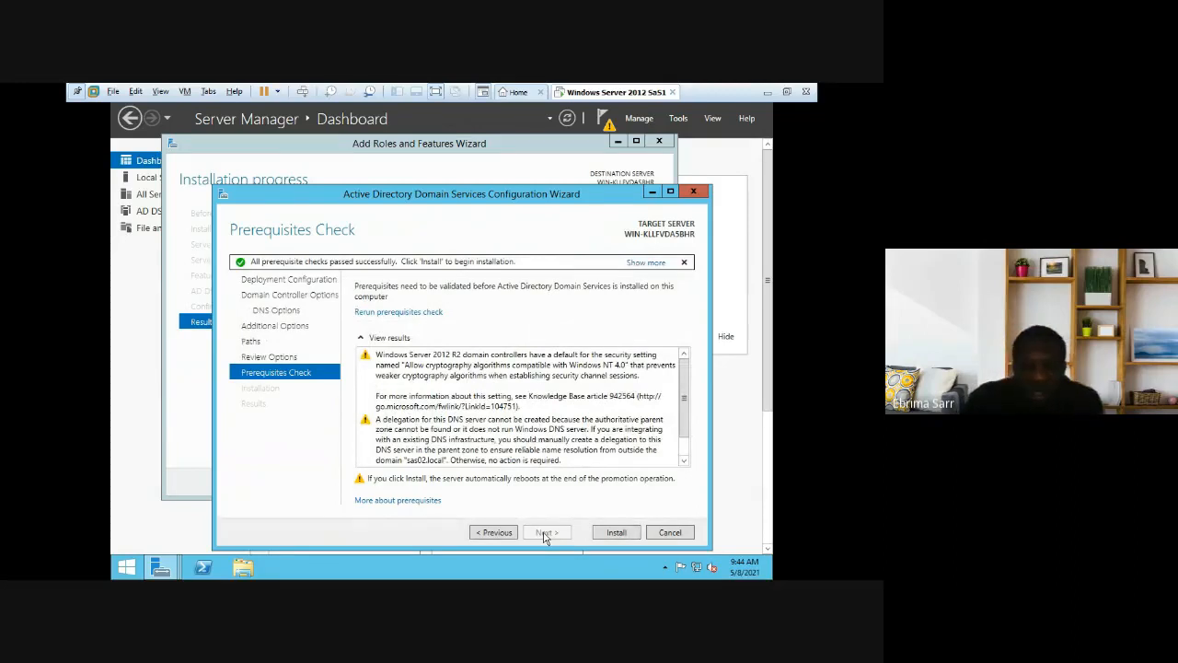
Step: Read through the prerequisite warnings, then start the AD DS installation to promote the server
click(441, 354)
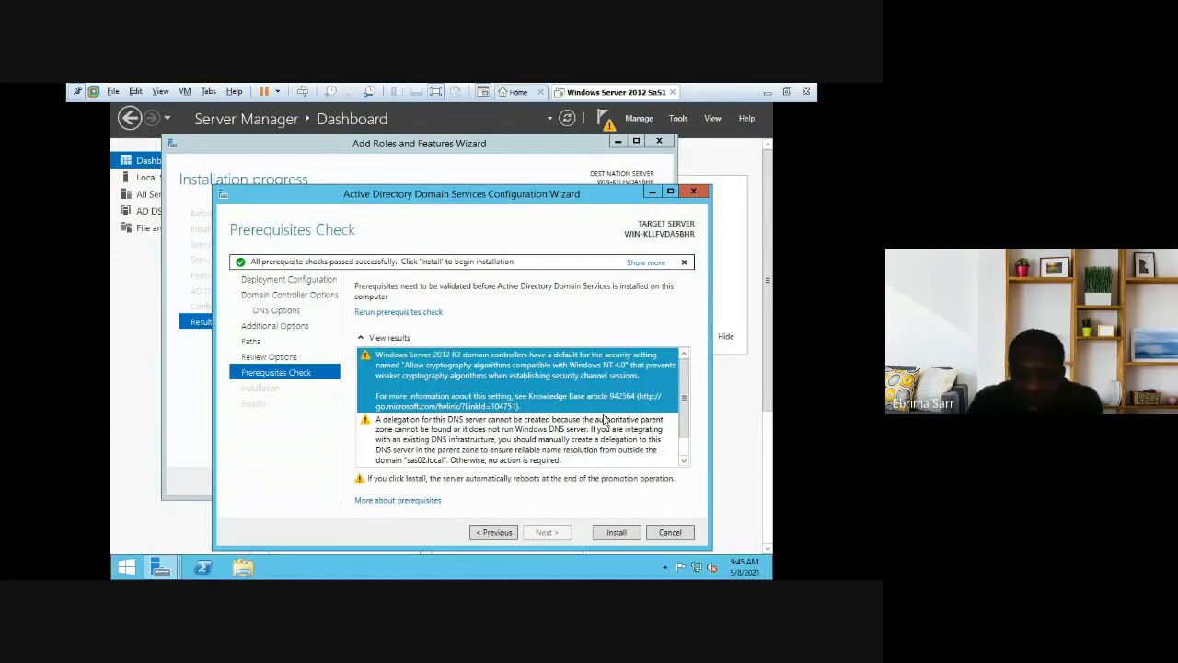
click(683, 461)
click(683, 461)
click(684, 462)
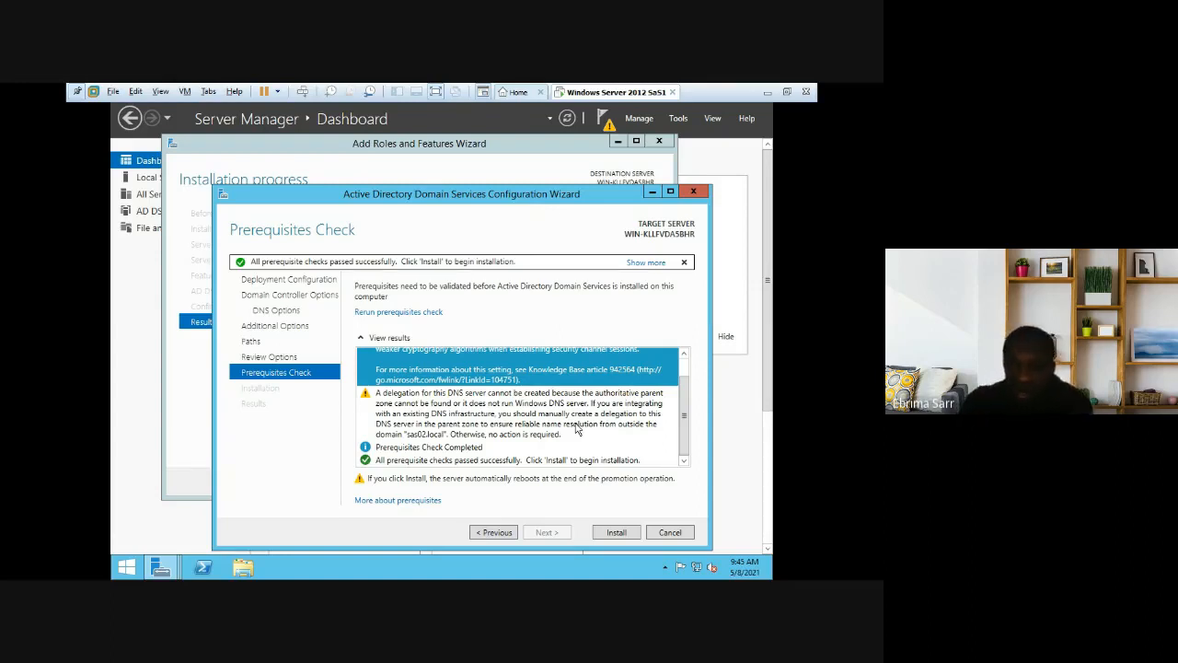
click(625, 533)
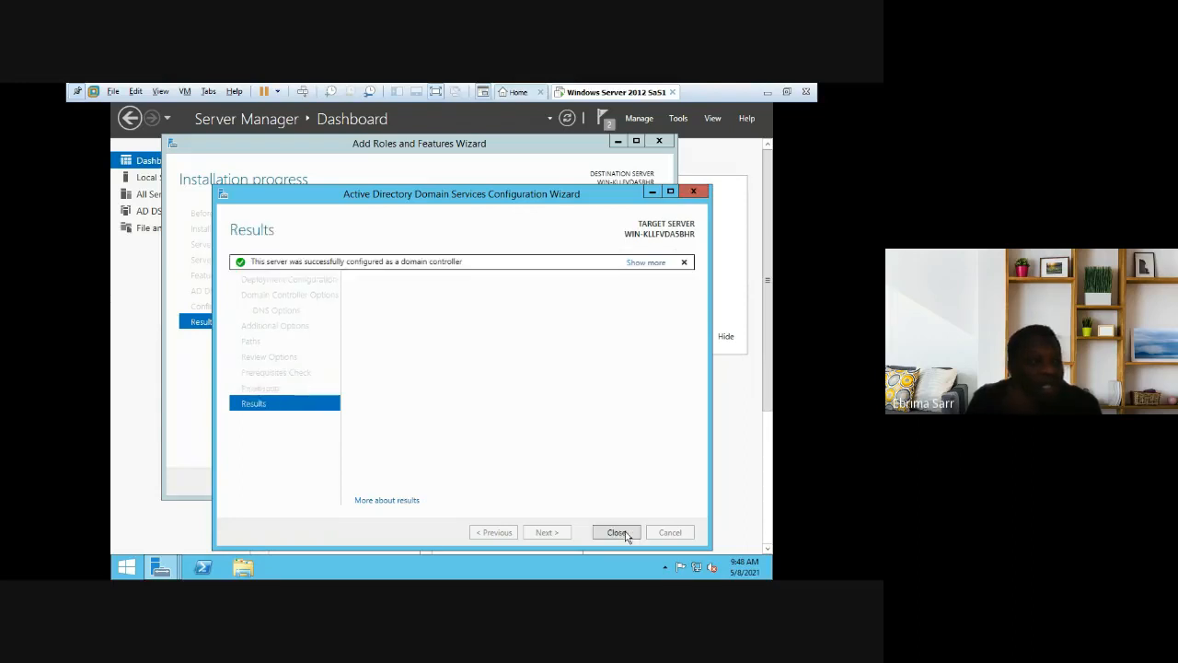
Step: Close the AD DS configuration results so the server signs out to restart
click(625, 532)
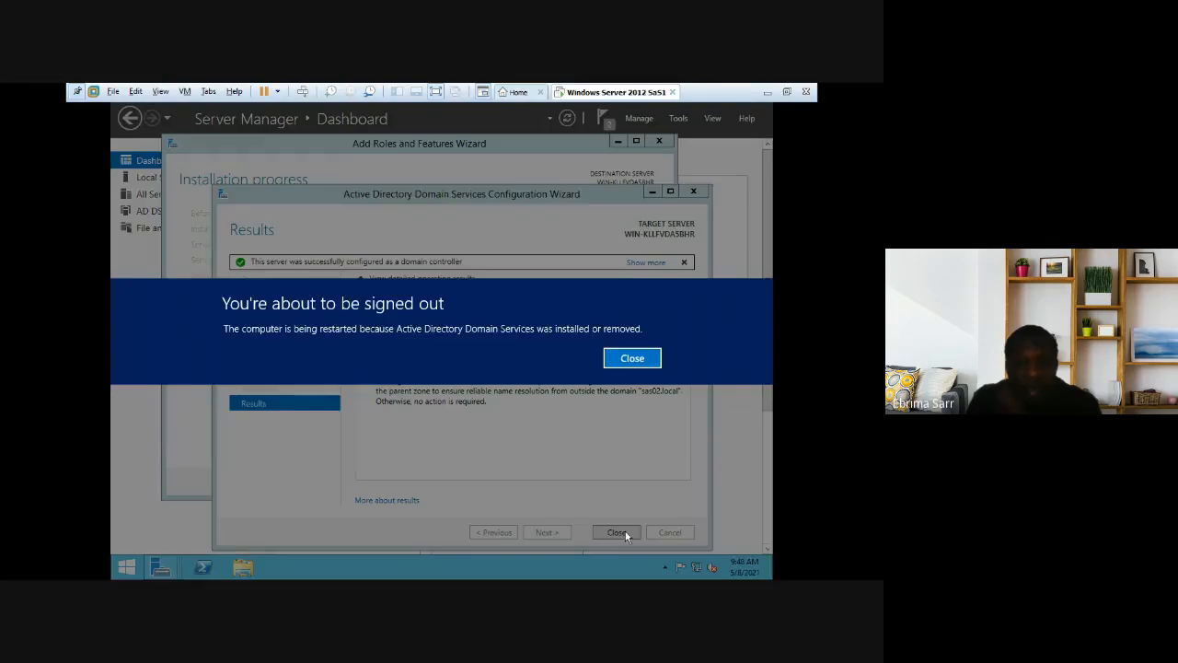
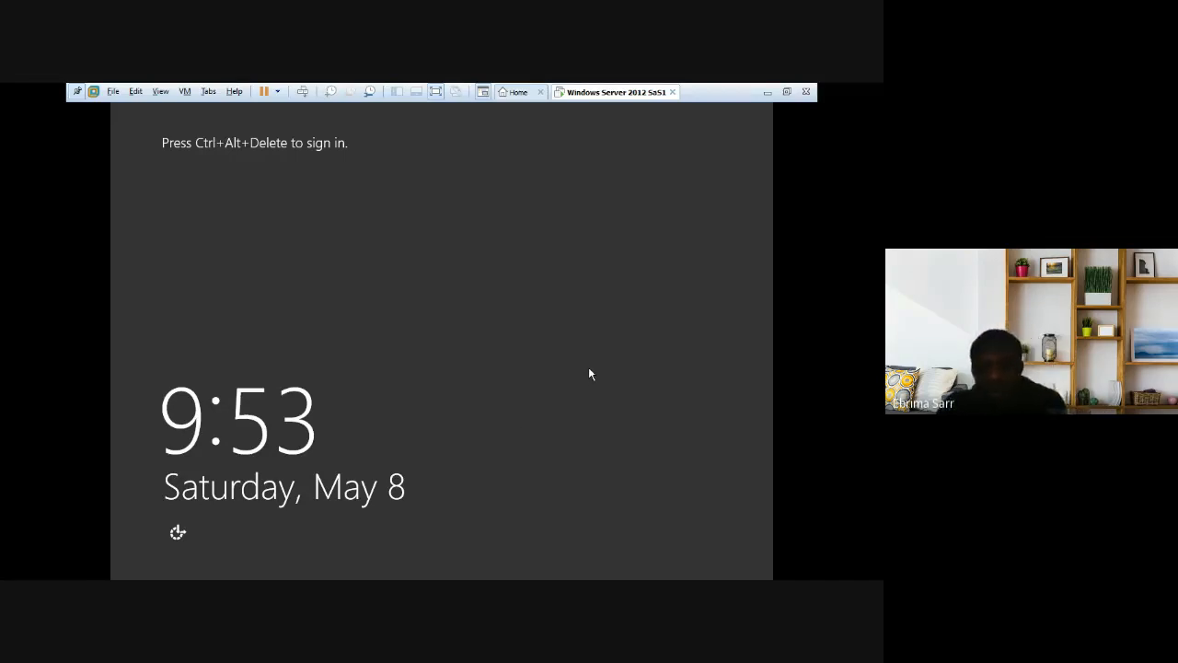
Step: Sign in to the server VM with Ctrl+Alt+Delete and the administrator password
key(ctrl+alt+Delete)
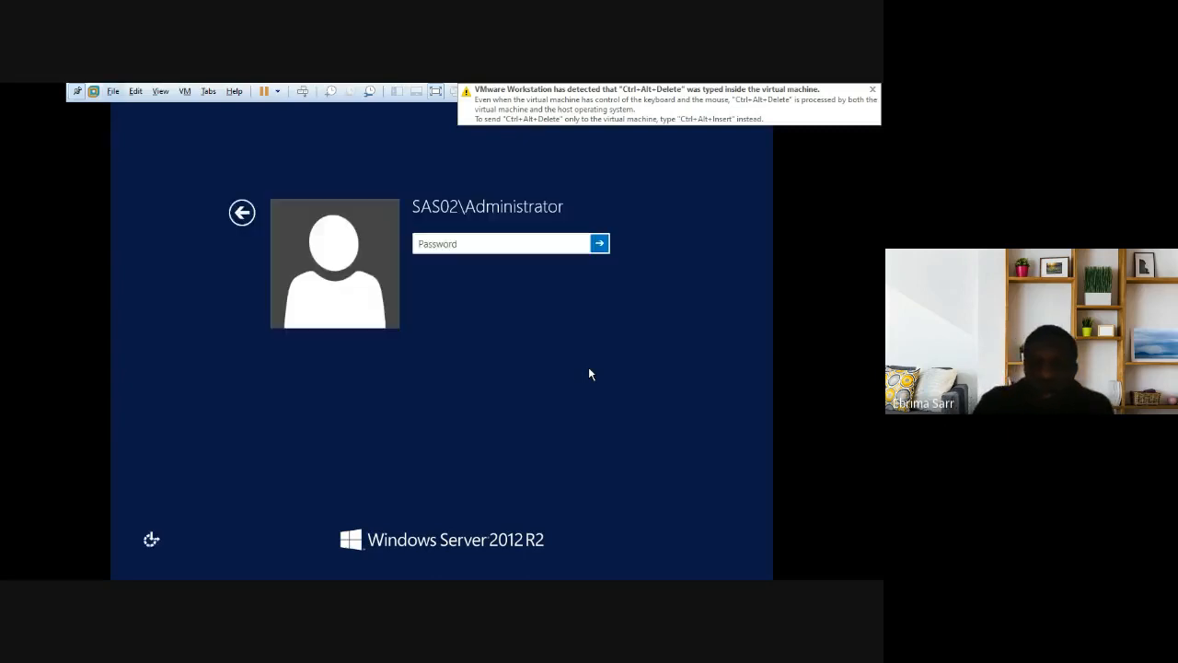
key(Caps_Lock)
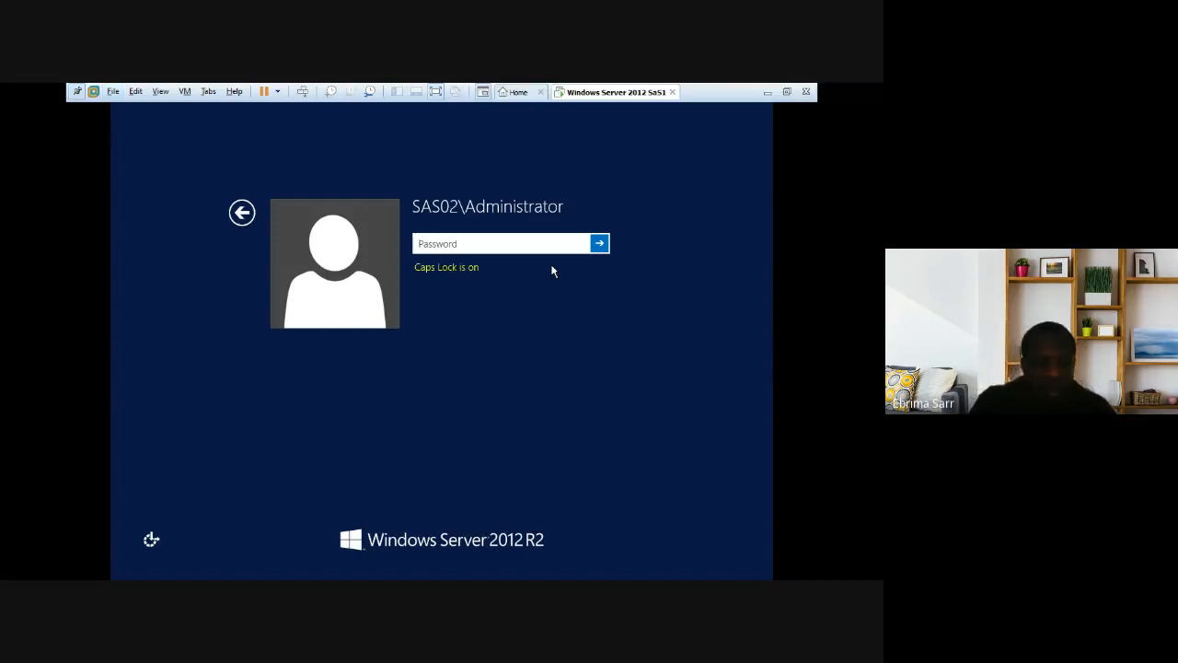
text(•)
key(Caps_Lock)
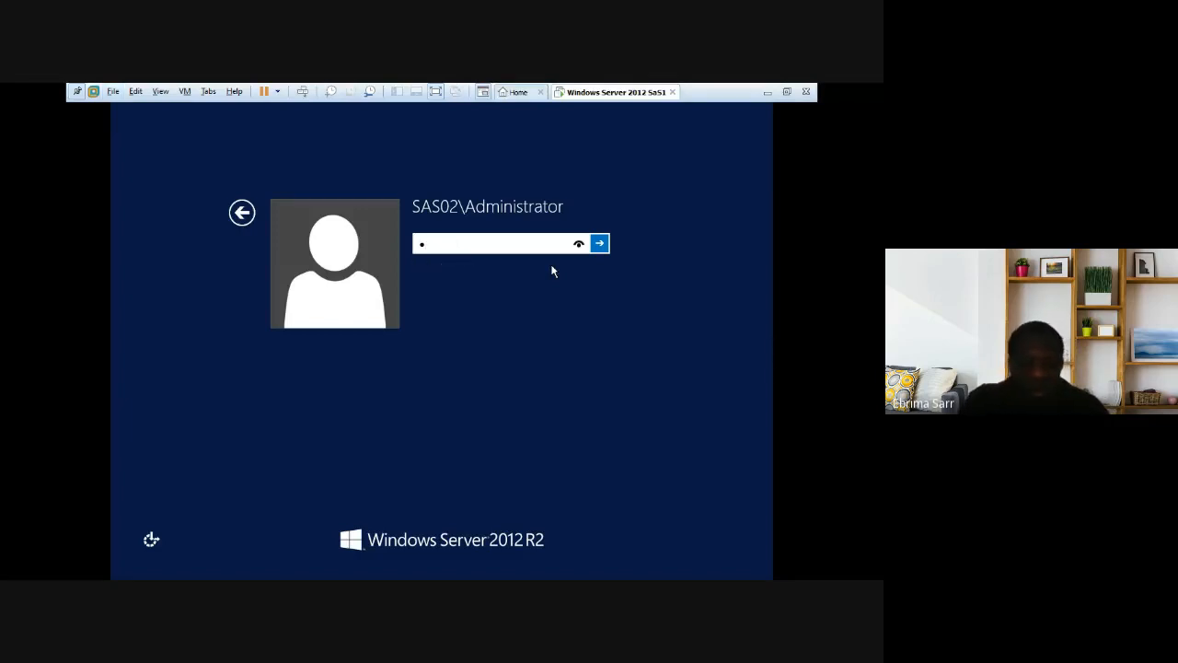
text(••••••)
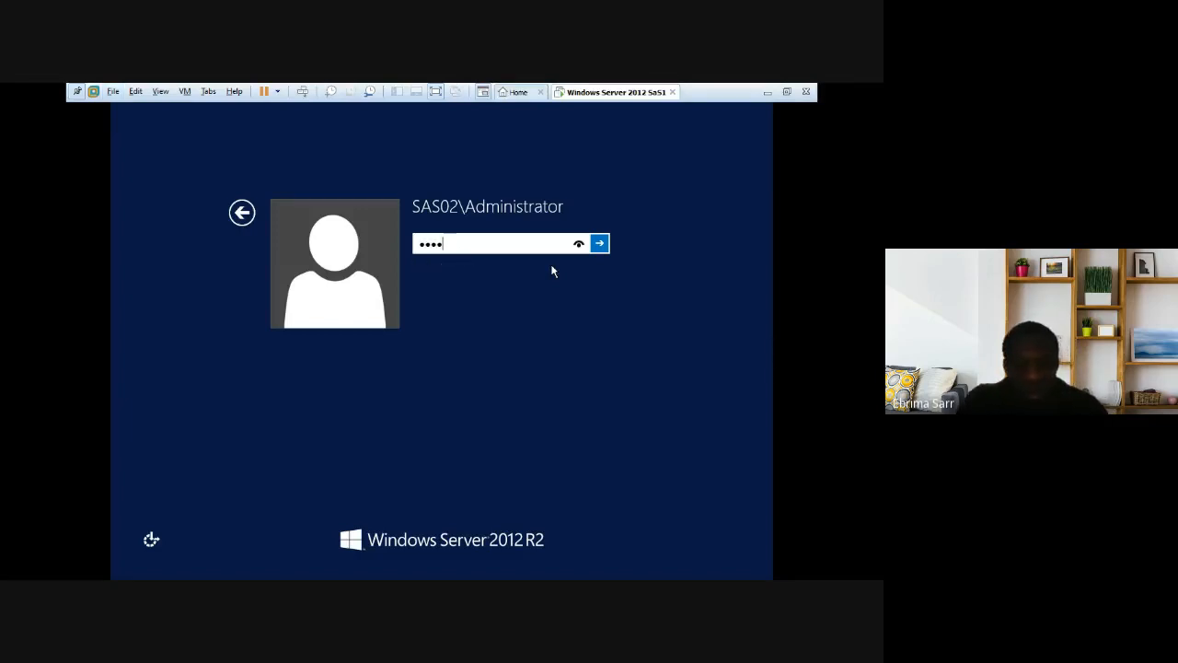
text(••)
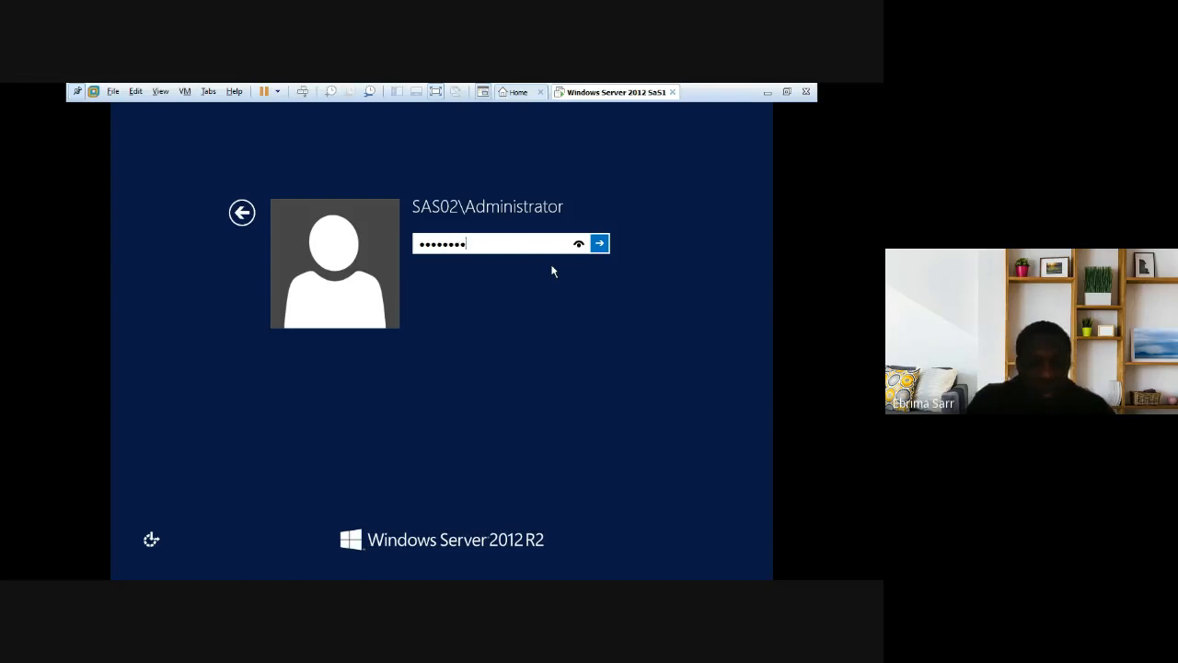
key(Return)
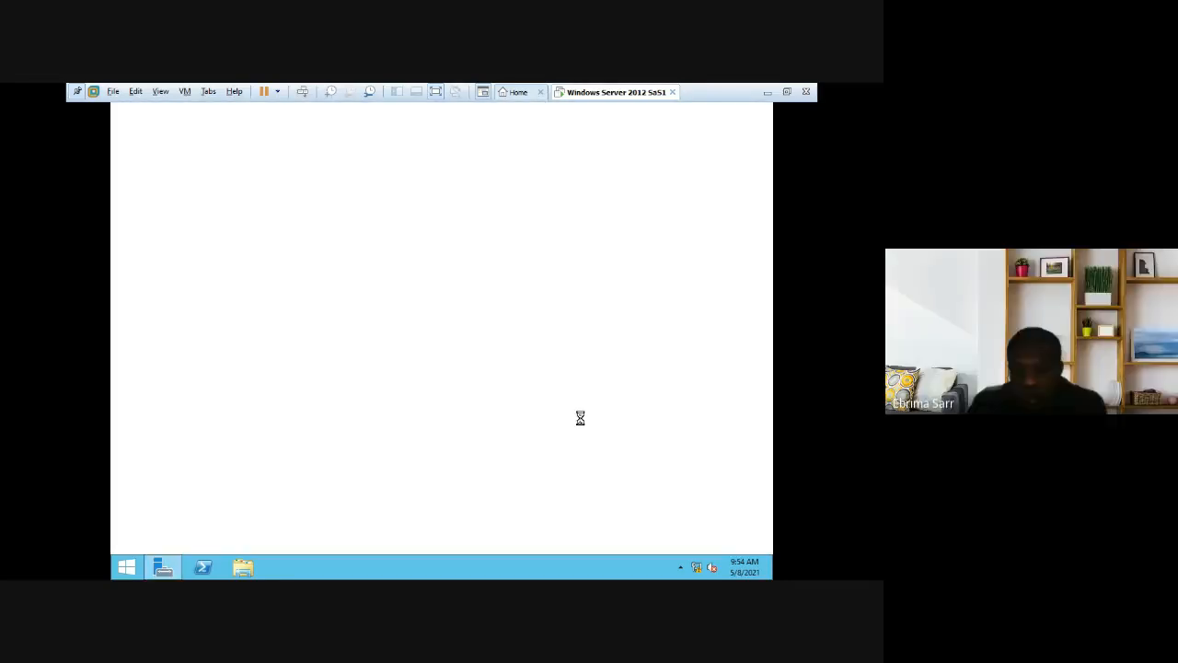
Step: Dismiss the Networks panel so the Server Manager dashboard comes back into view
click(695, 566)
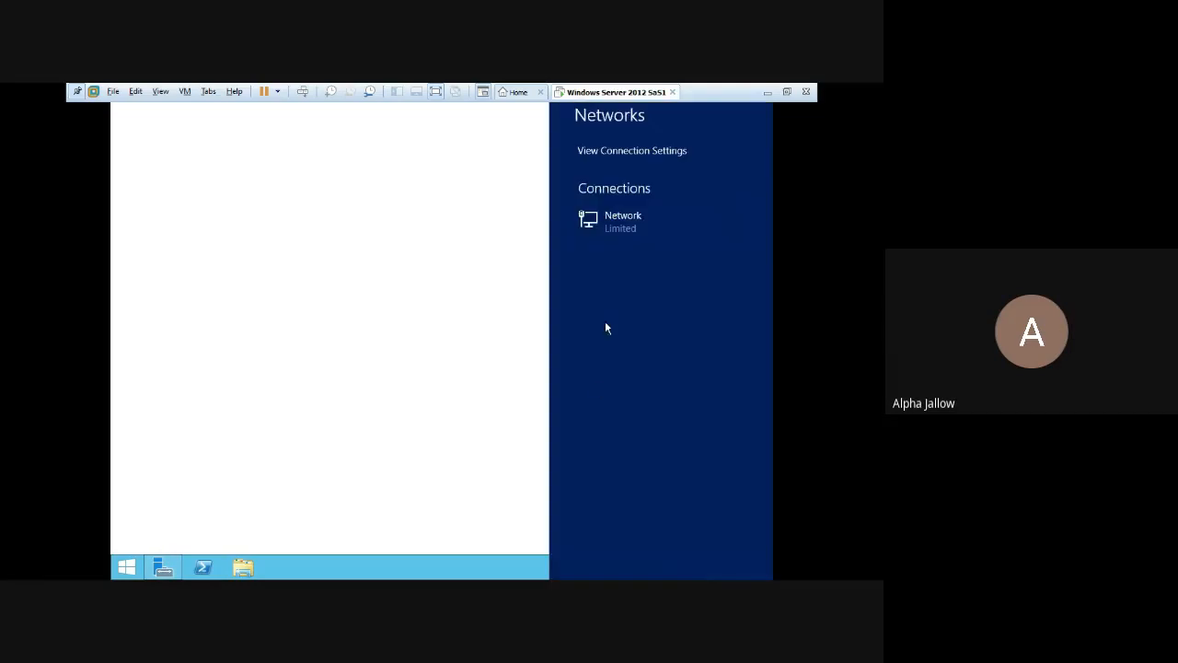
click(511, 211)
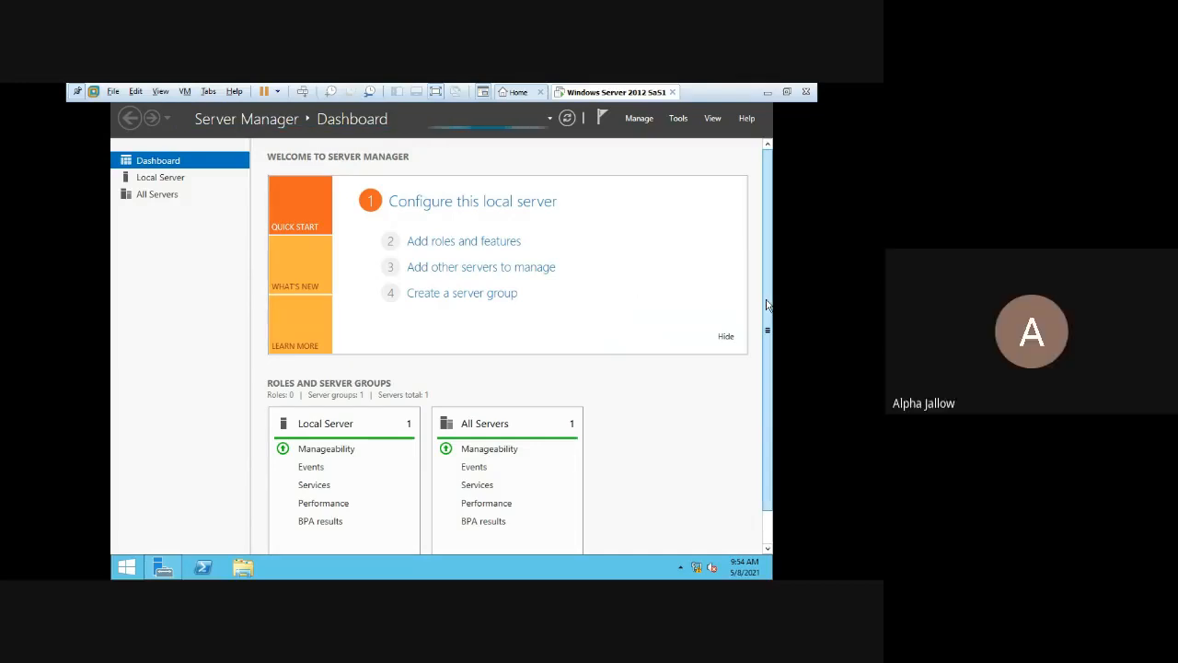
Step: Scroll the dashboard until the AD DS and DNS roles appear, then reveal the Tools list
drag(768, 331, 768, 246)
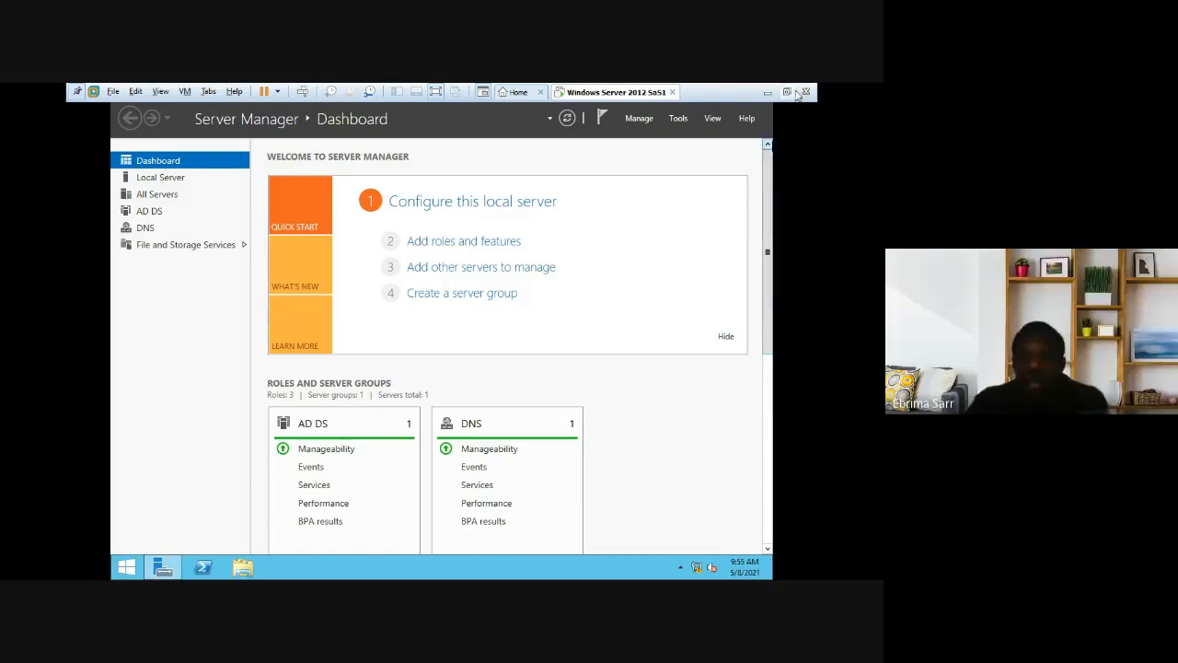
click(673, 123)
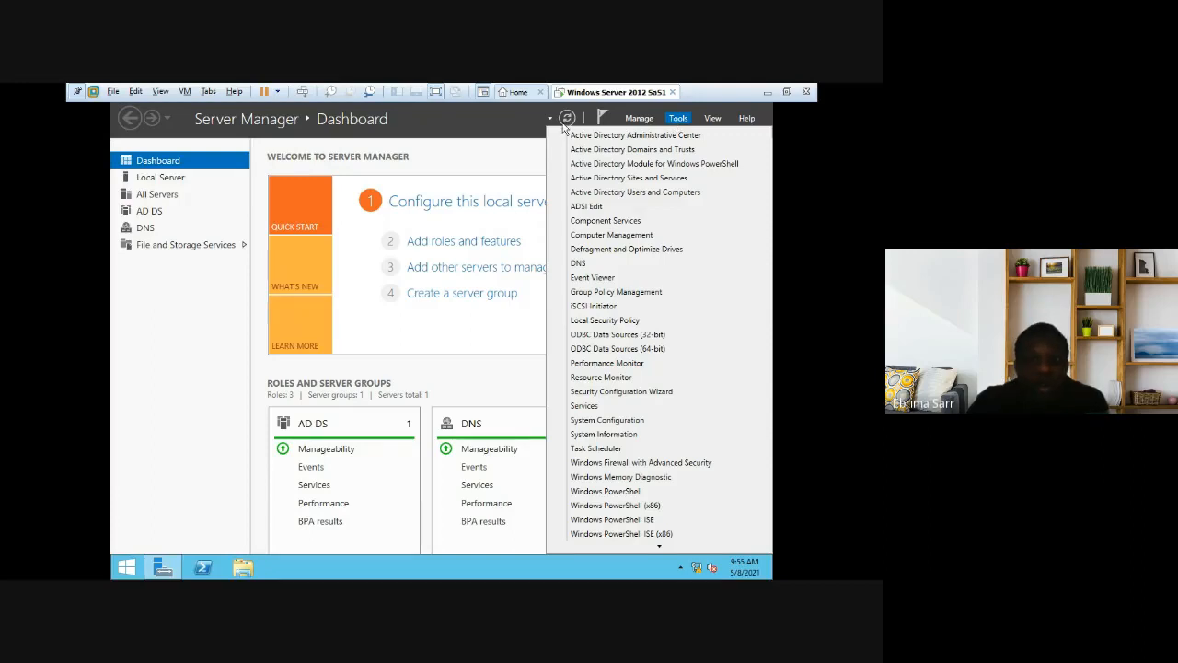
Step: Launch Active Directory Users and Computers from Server Manager's Tools menu
click(673, 123)
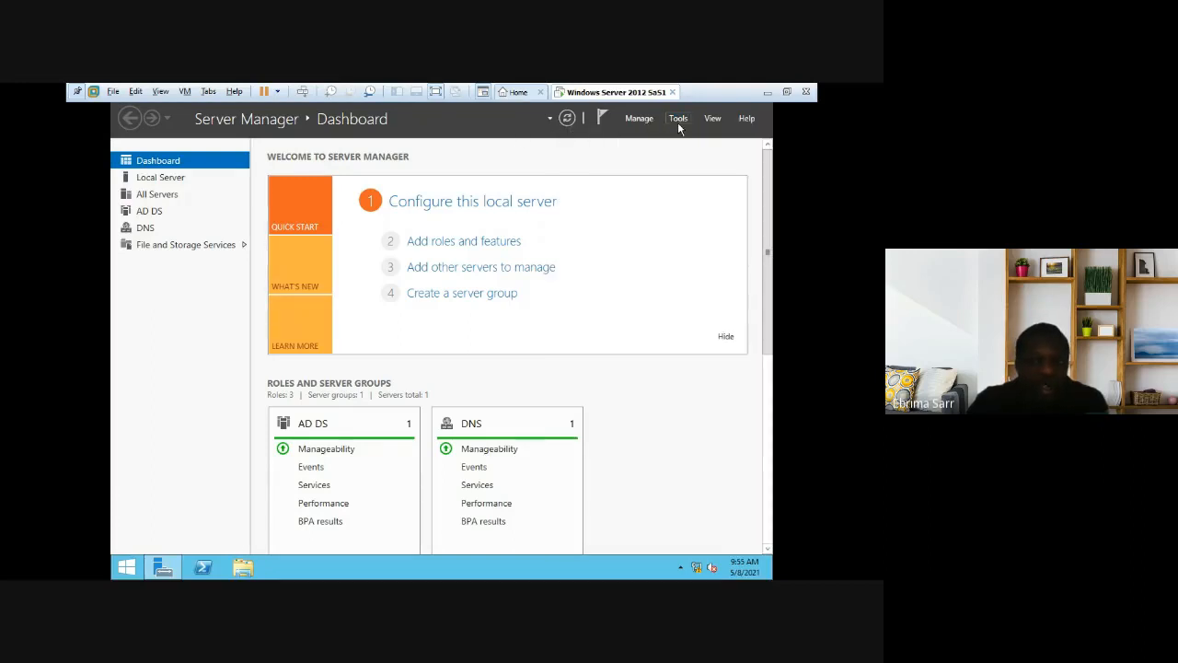
click(679, 124)
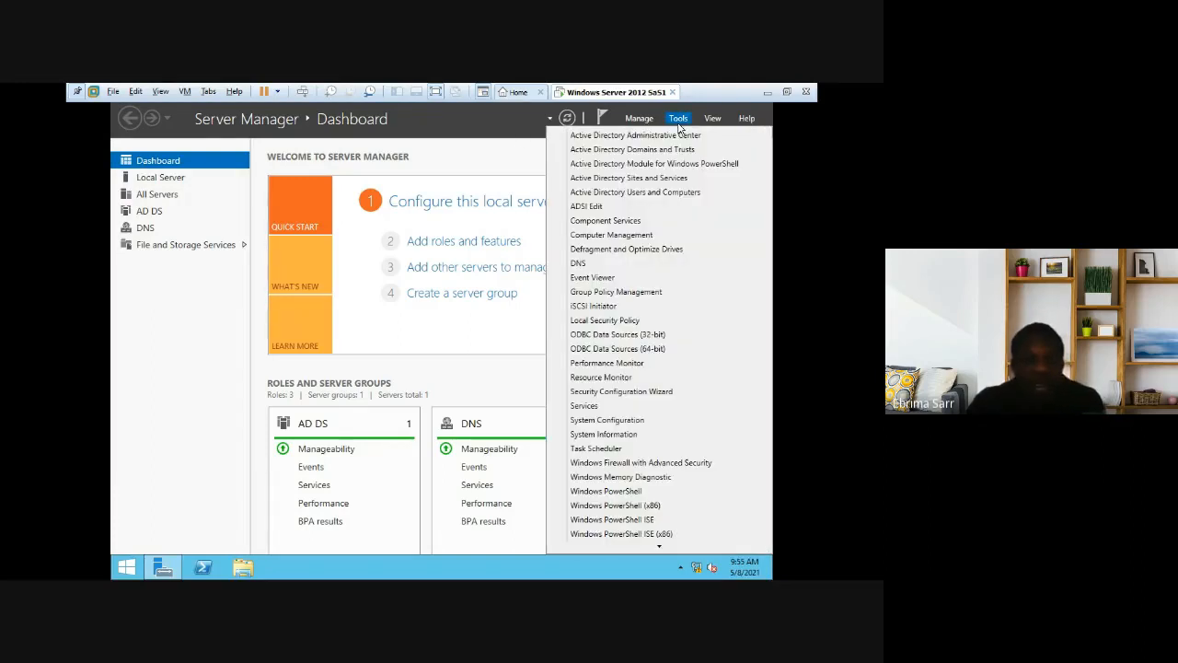
click(632, 195)
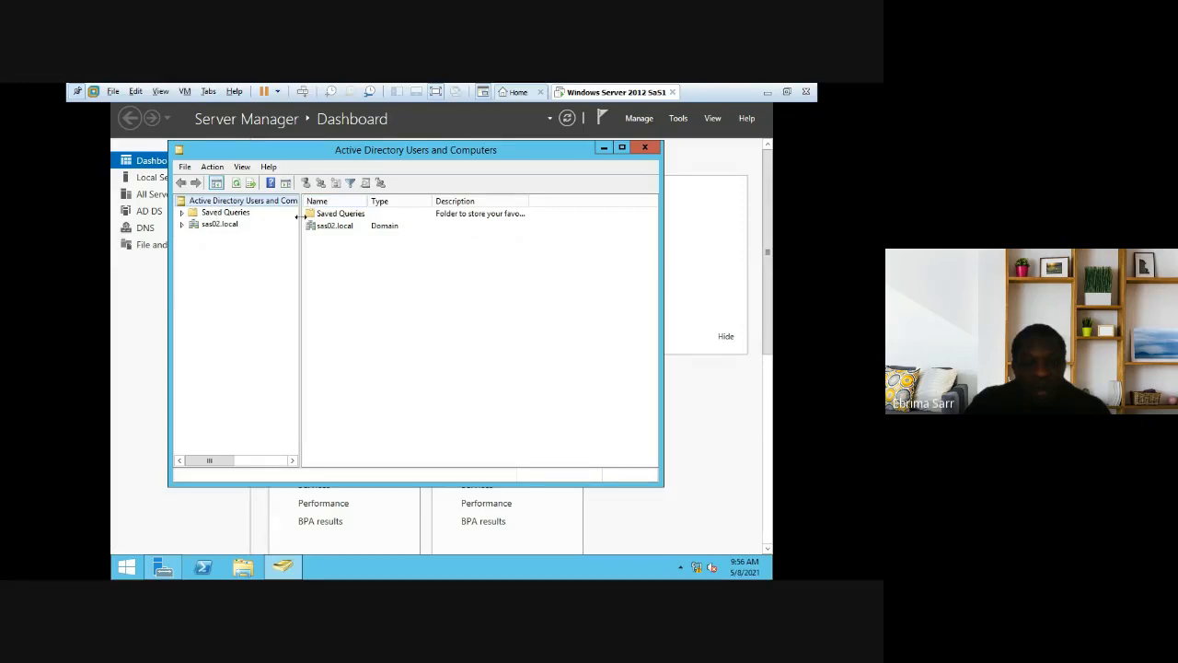
Step: Widen the console tree and list sas02.local's Builtin, Computers and Users containers
drag(299, 216, 329, 216)
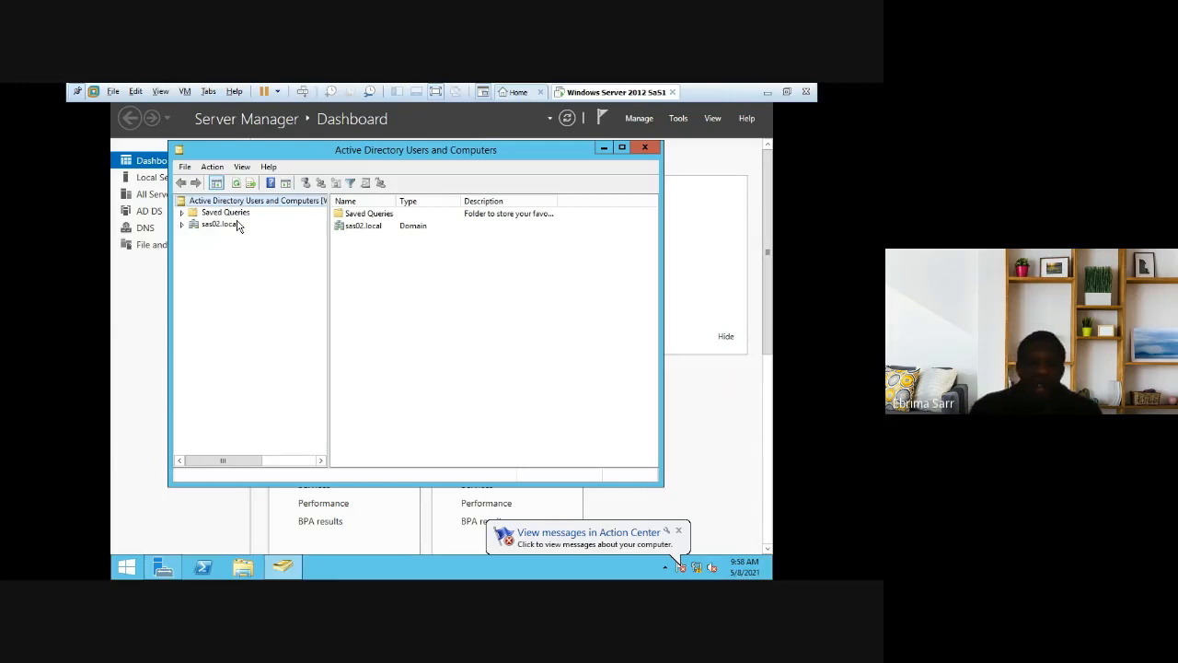
click(228, 224)
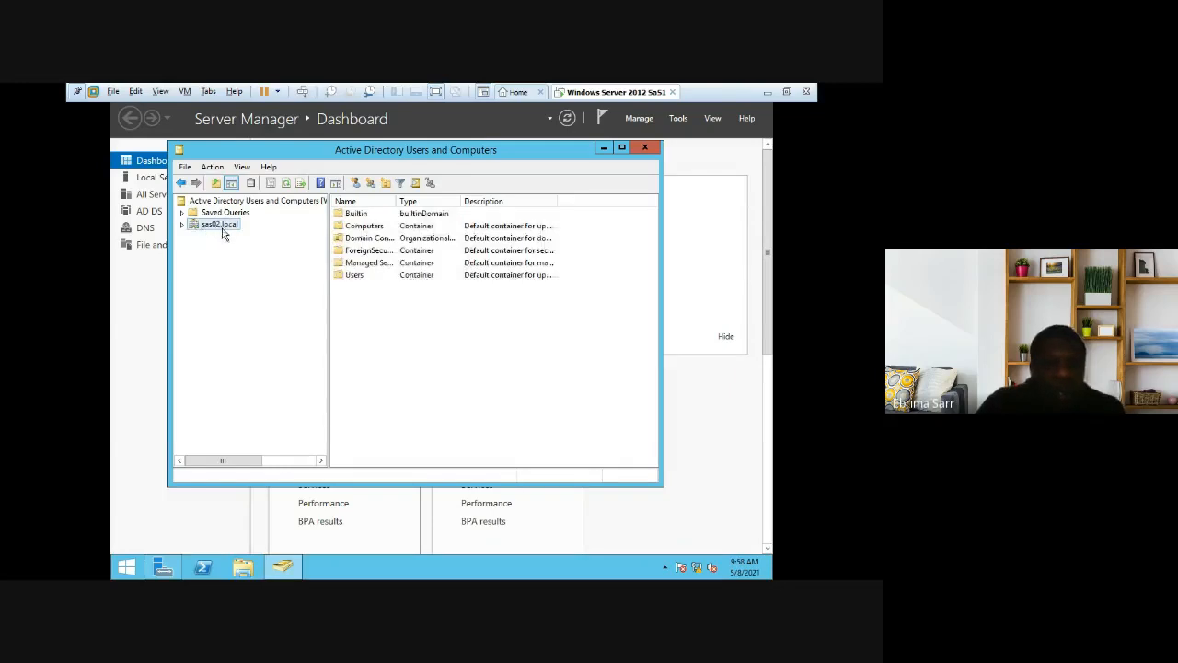
Step: Create an organizational unit named Quaters under sas02.local, fixing the 'Quoters' typo
right_click(382, 314)
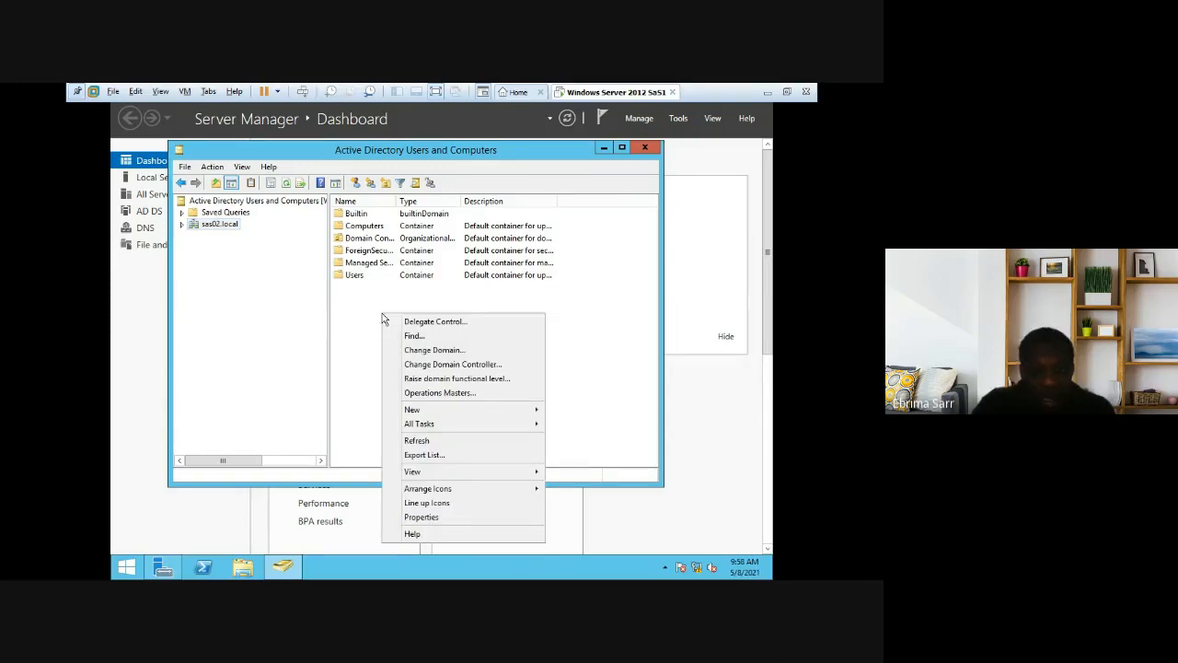
mouse_move(431, 412)
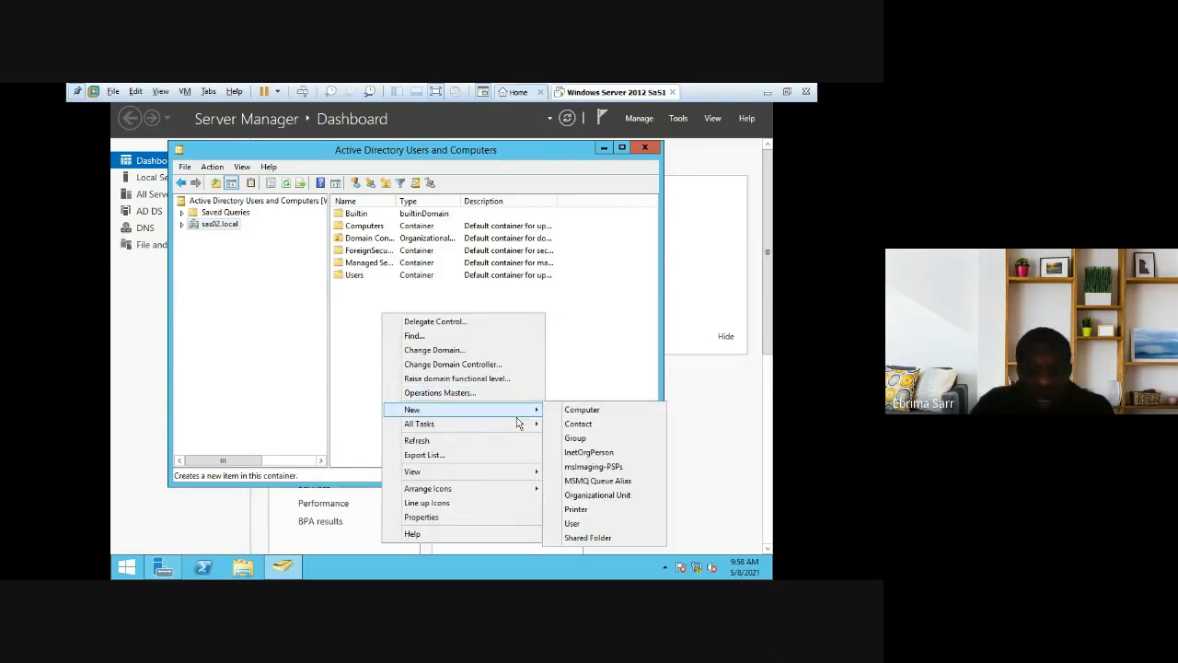
click(604, 497)
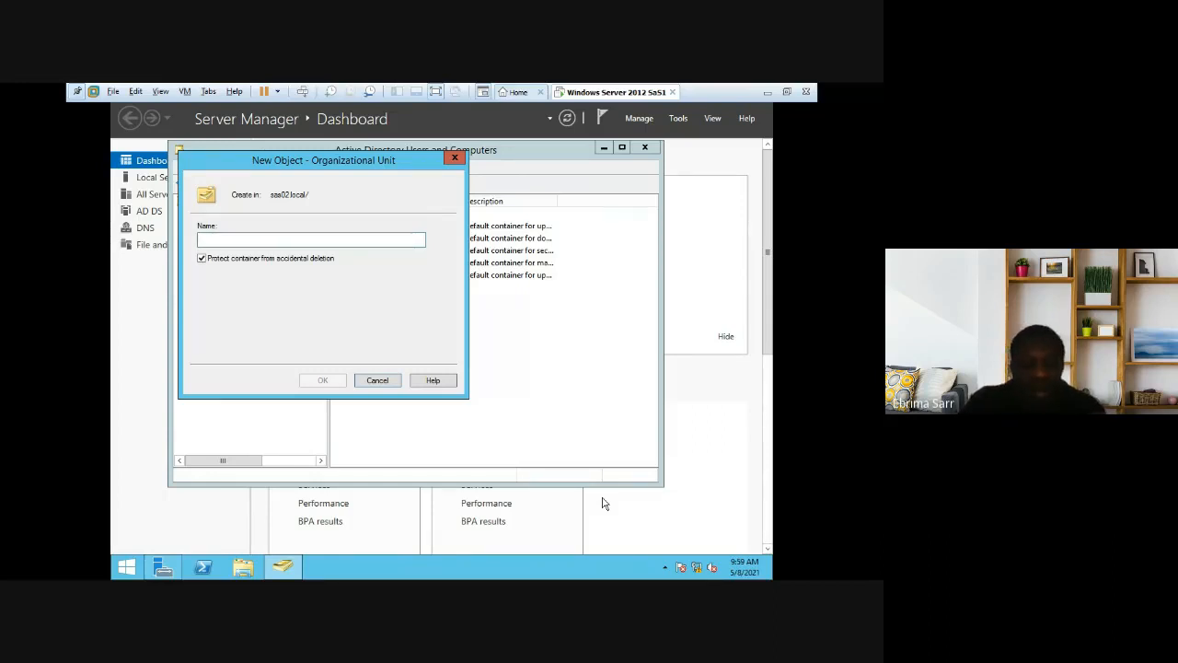
text(Q)
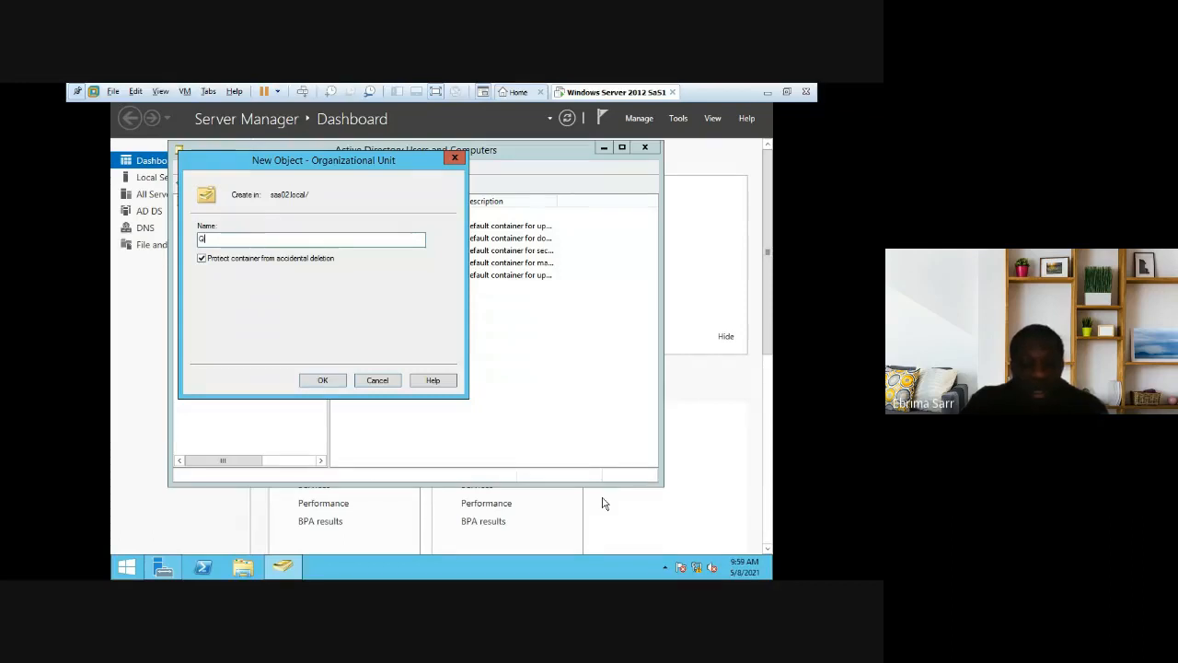
text(uot)
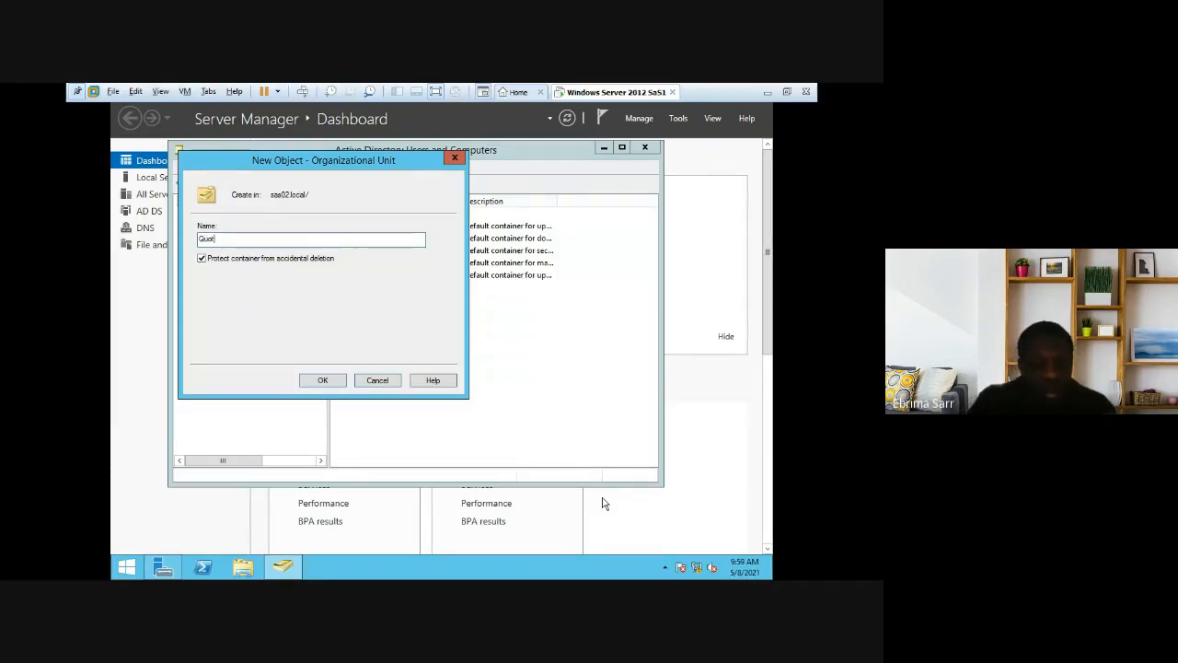
text(ers)
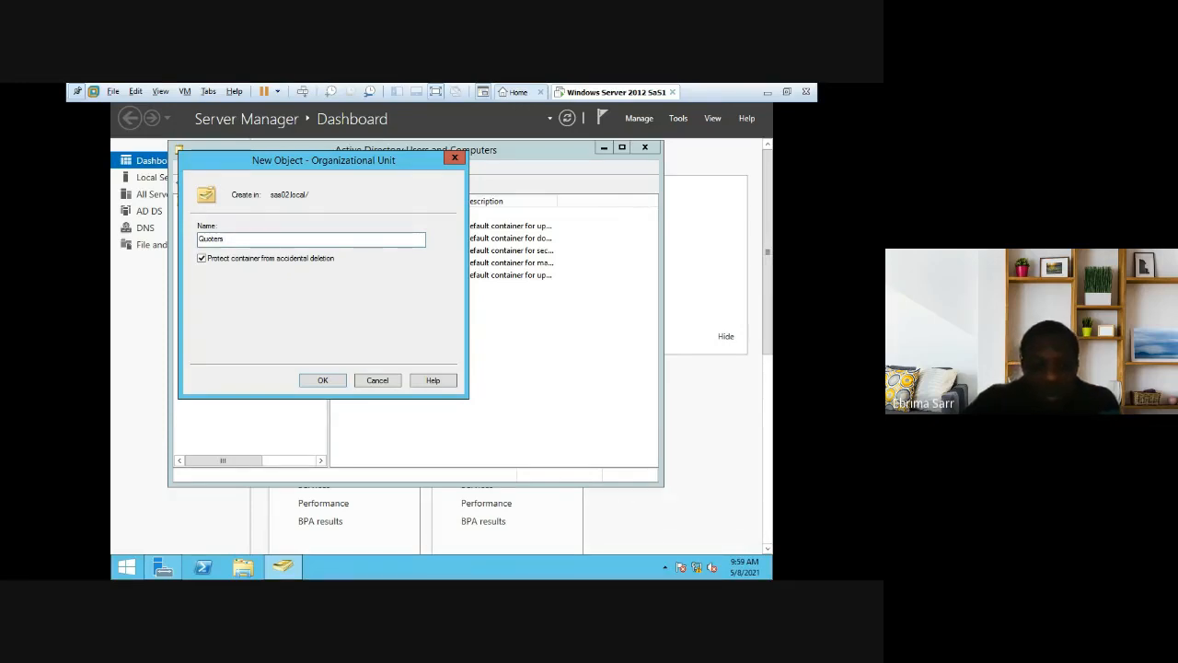
key(BackSpace)
key(BackSpace)
key(BackSpace)
key(BackSpace)
key(BackSpace)
text(aters)
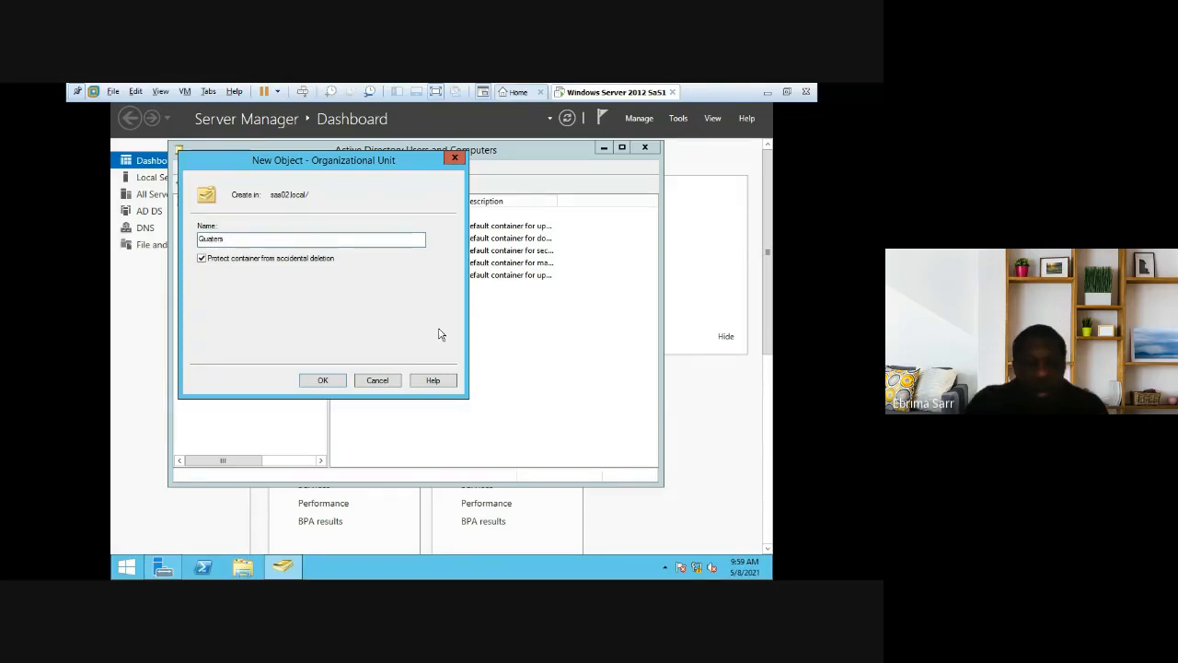
click(323, 380)
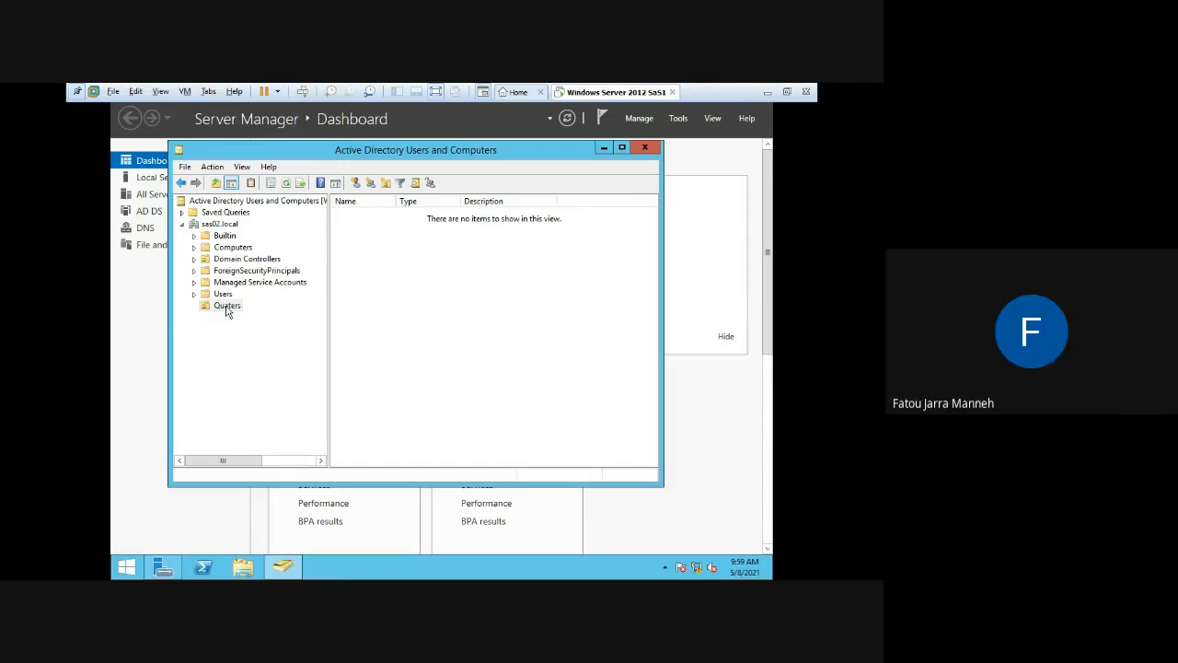
click(226, 226)
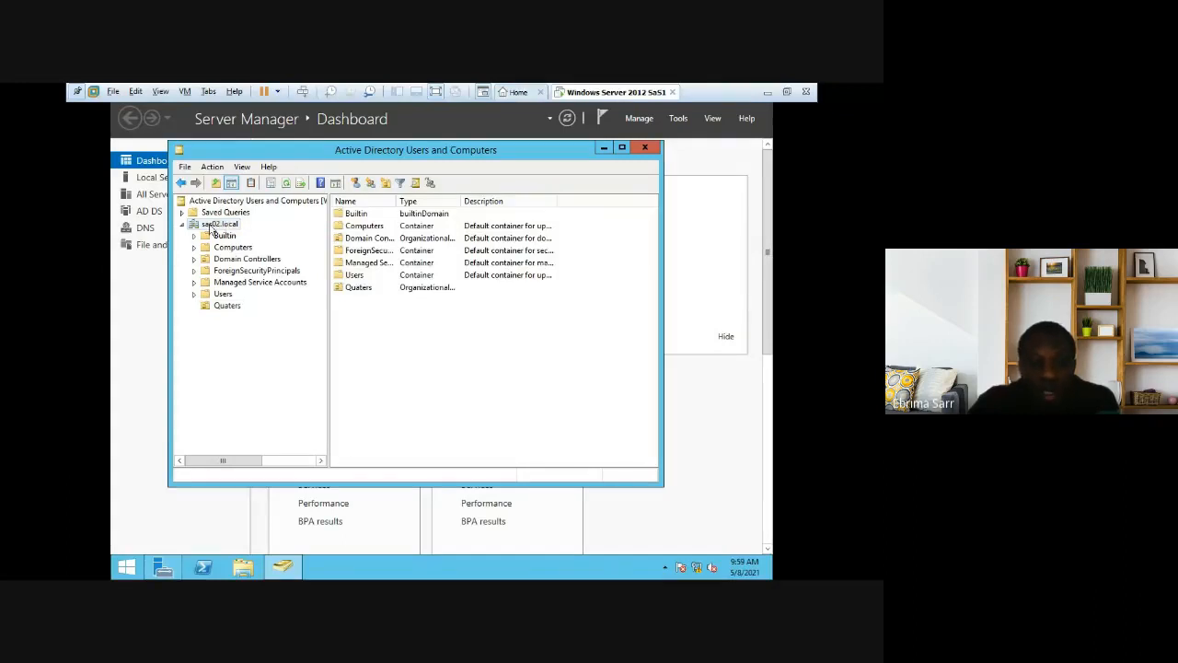
Step: Add a second organizational unit named Ebaba-Banjul under sas02.local
right_click(375, 330)
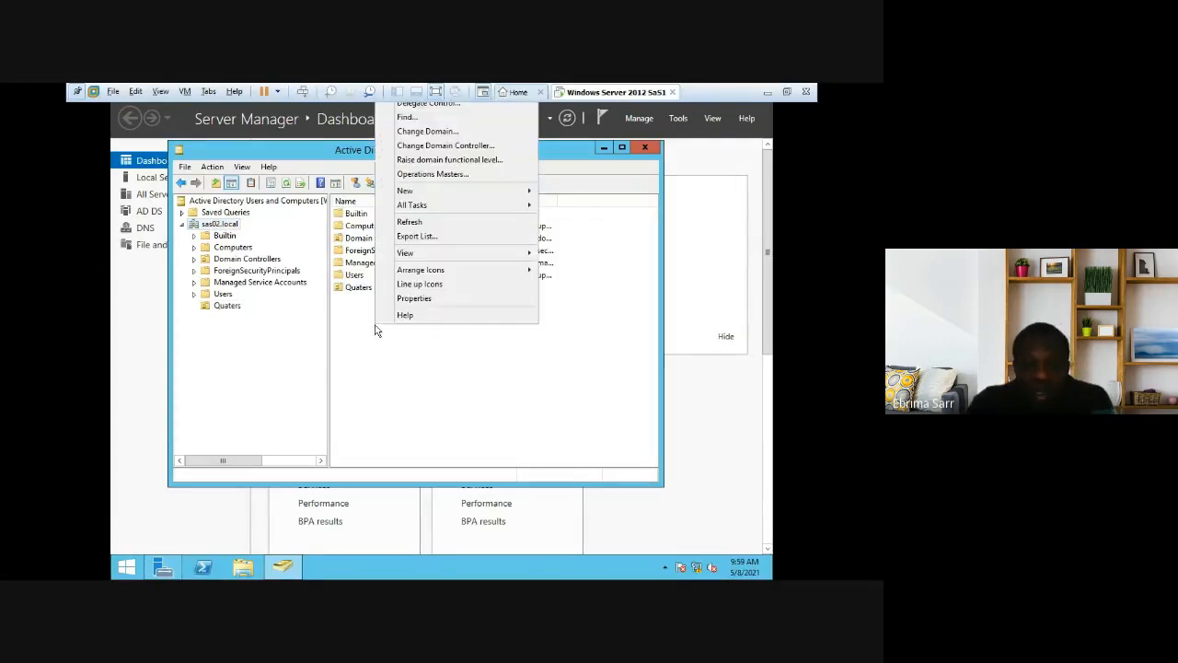
mouse_move(429, 197)
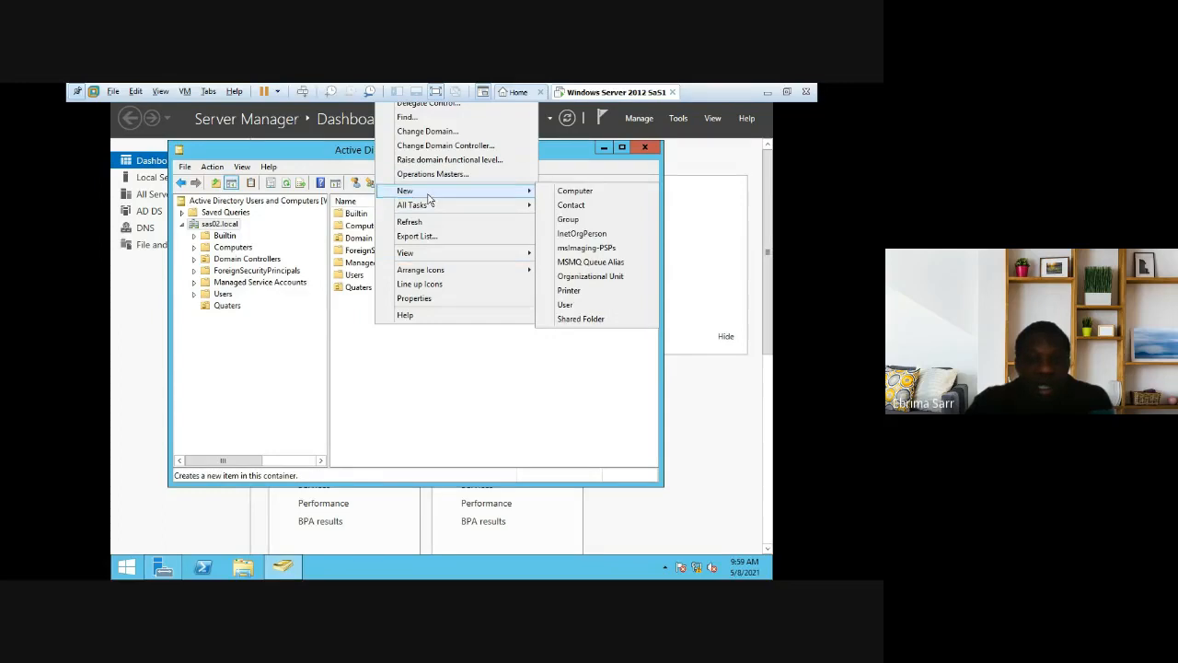
click(580, 278)
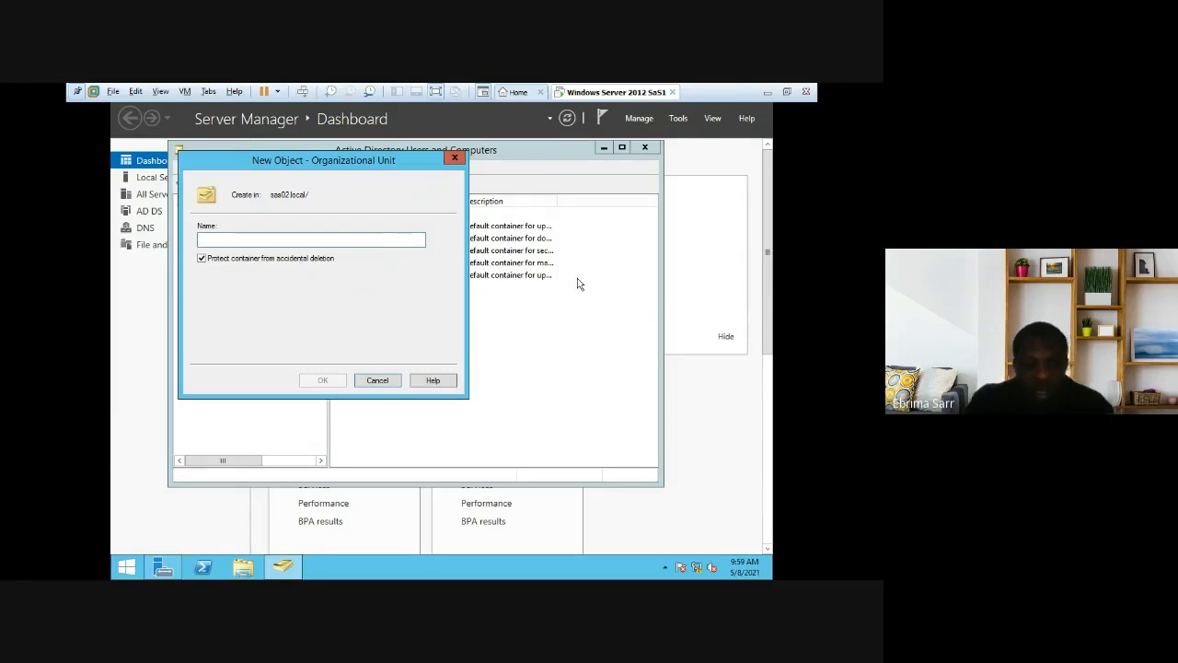
text(Ebaba)
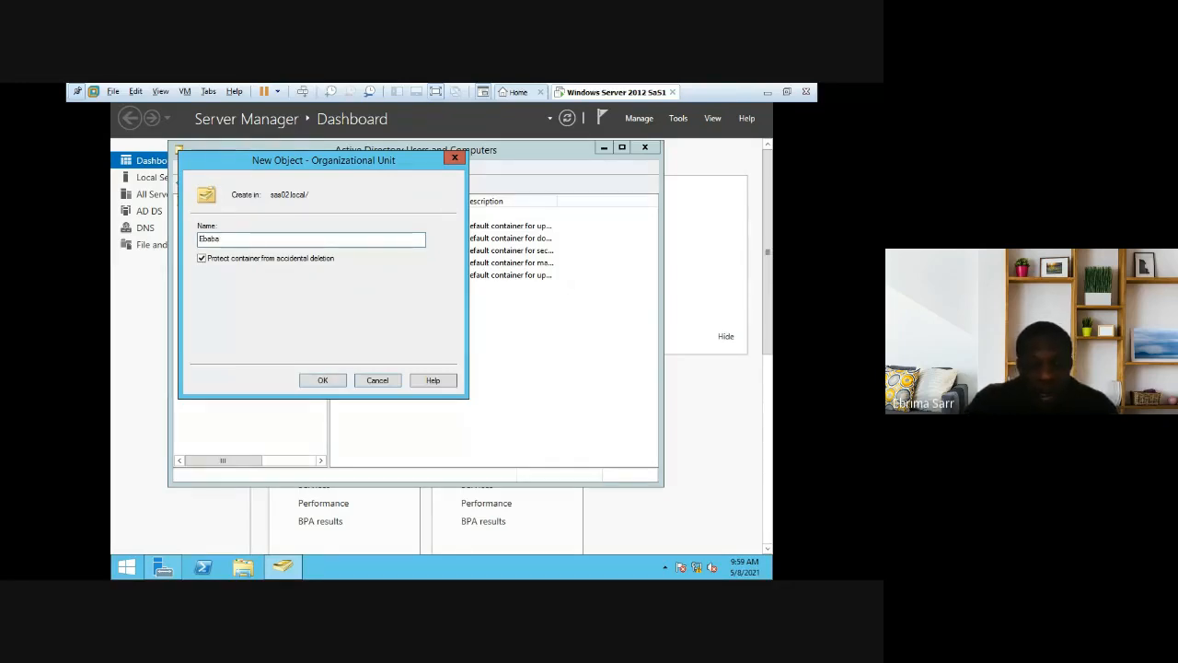
text(-B)
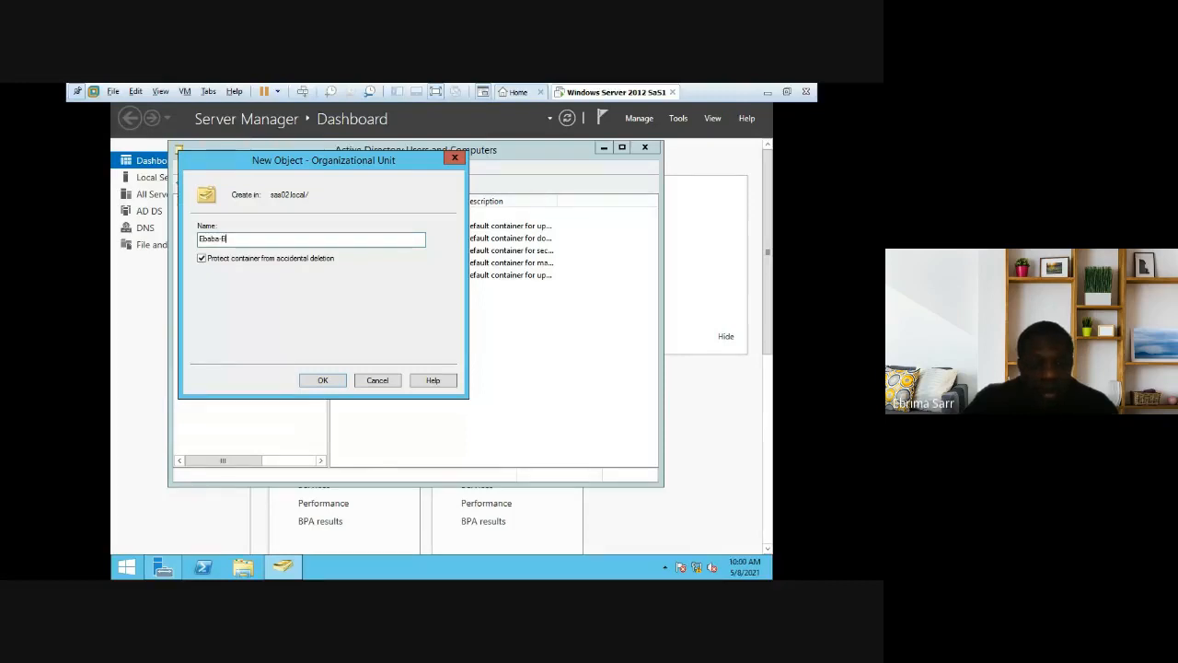
text(anjul)
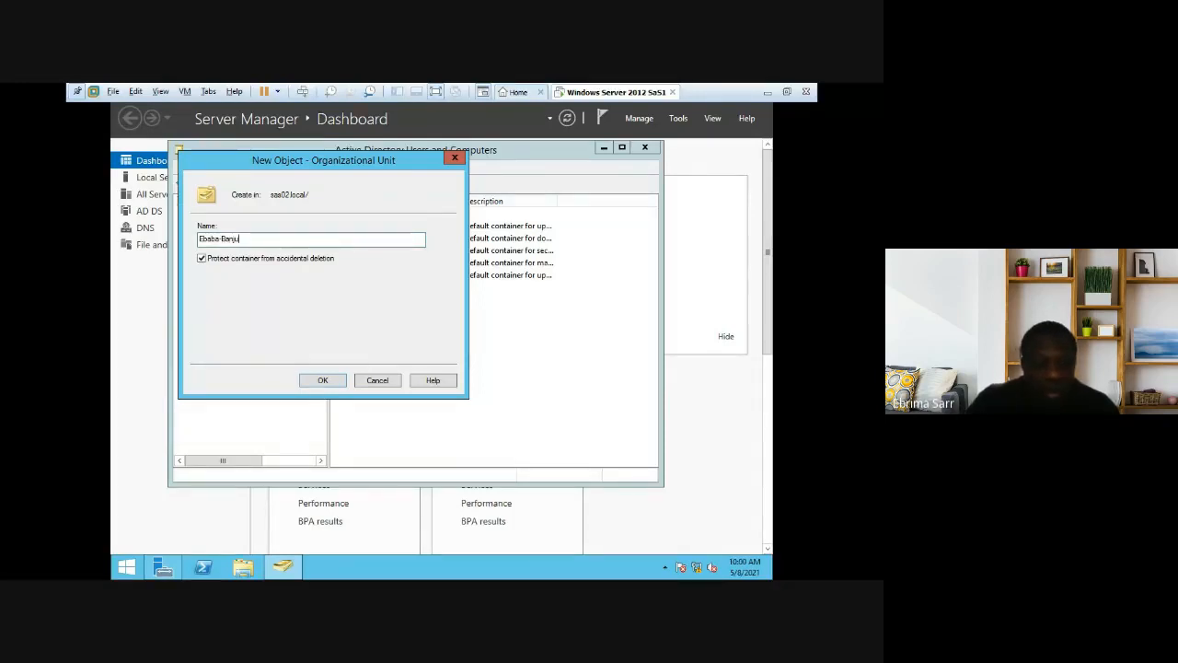
click(328, 384)
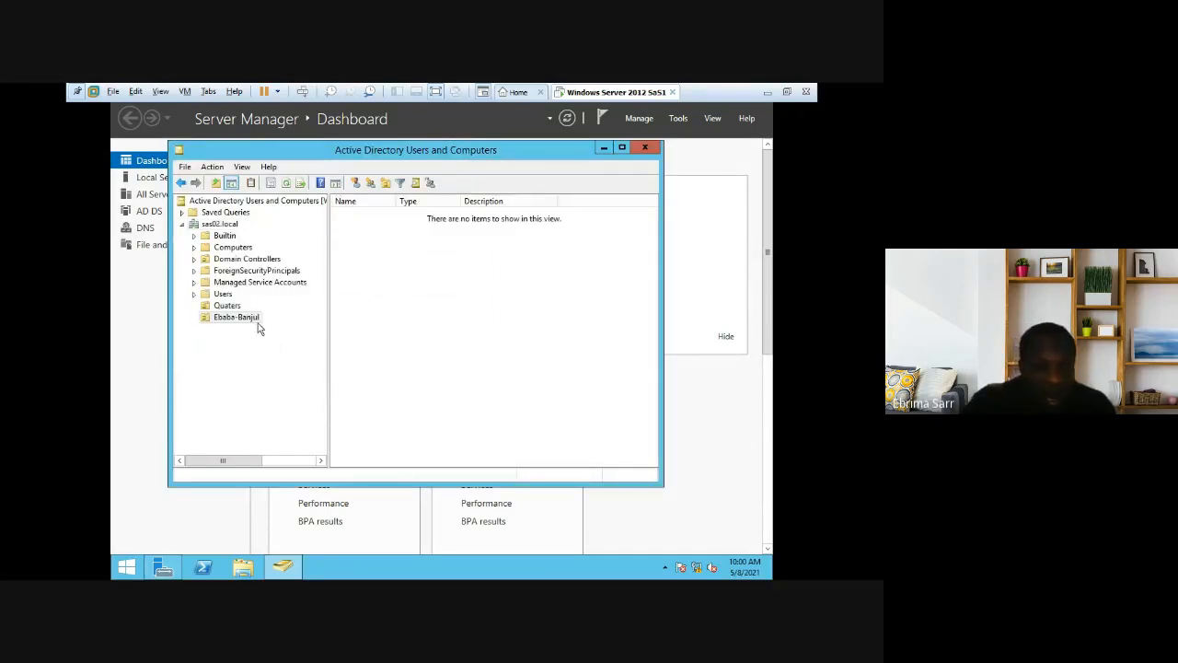
Step: Return to the sas02.local root and show its New object-type submenu
right_click(398, 315)
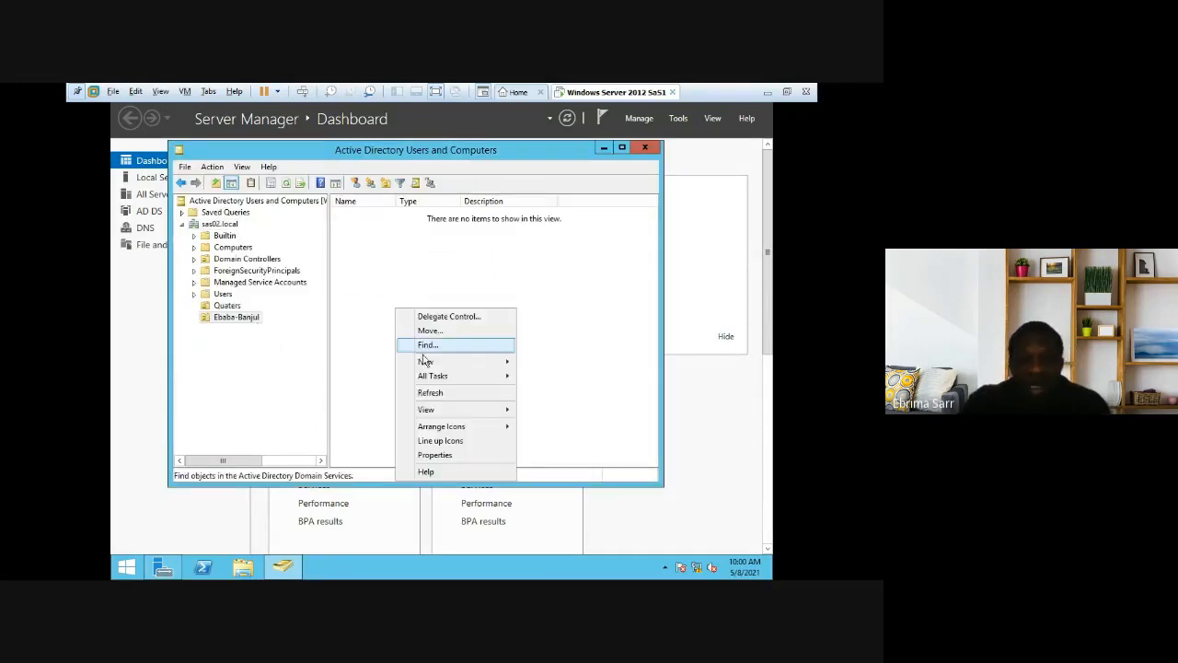
mouse_move(442, 361)
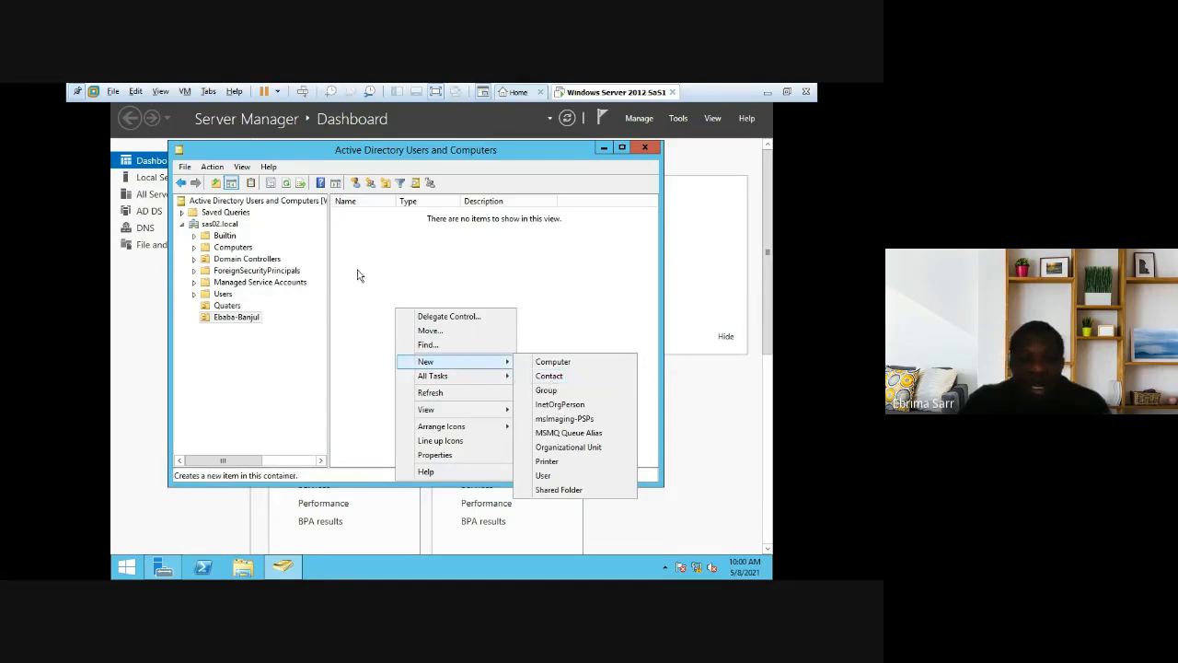
click(223, 227)
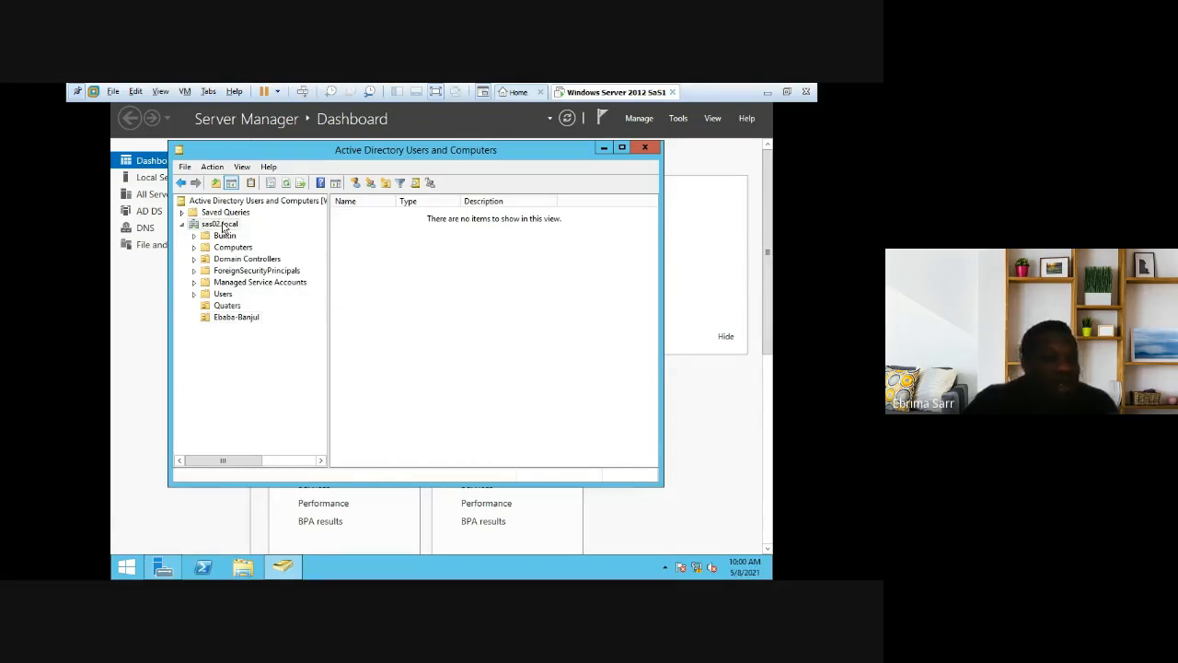
right_click(382, 331)
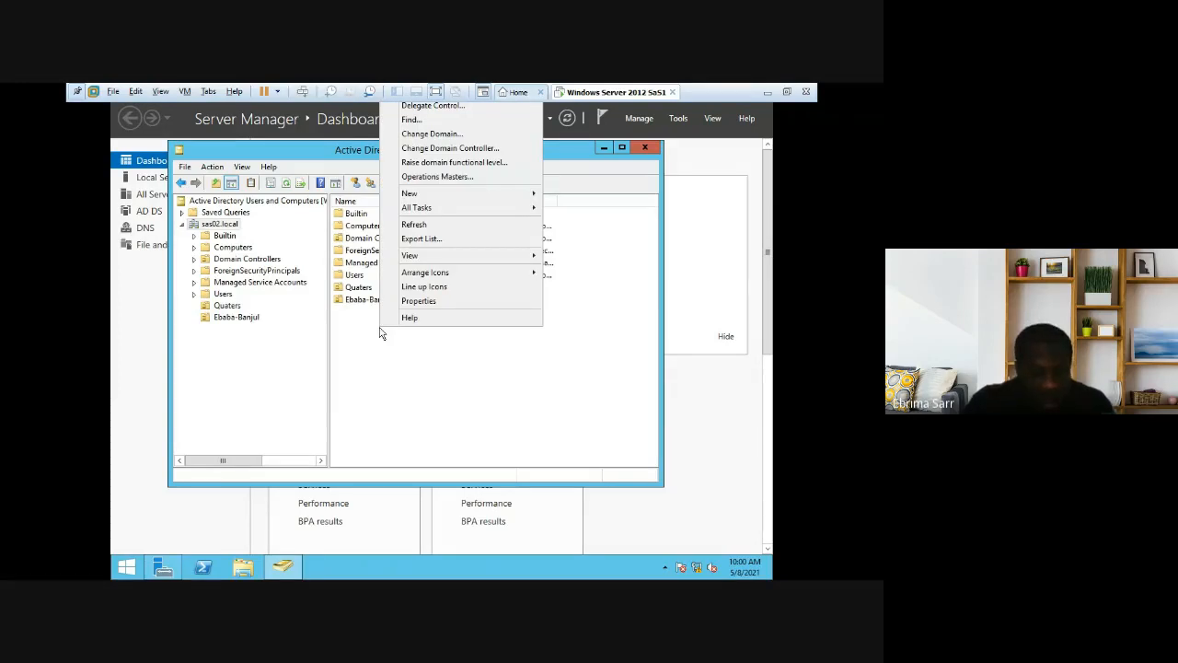
mouse_move(450, 195)
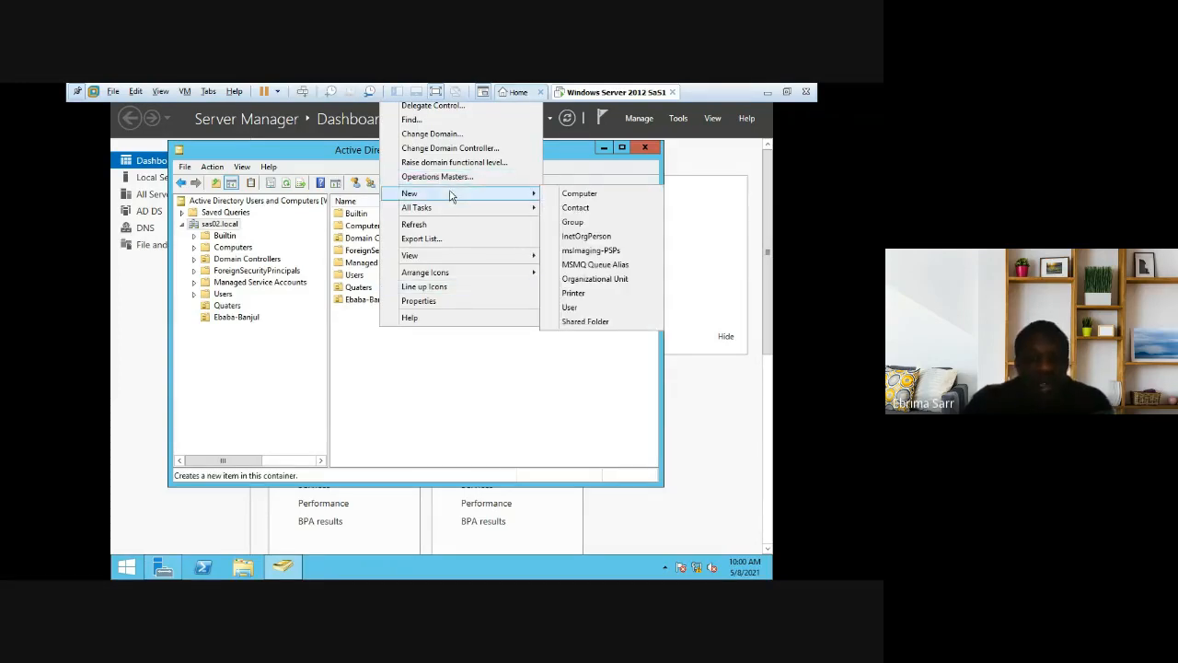
Step: Create the Ebaba-Kanfin organizational unit under sas02.local, then select the Quaters OU
click(584, 280)
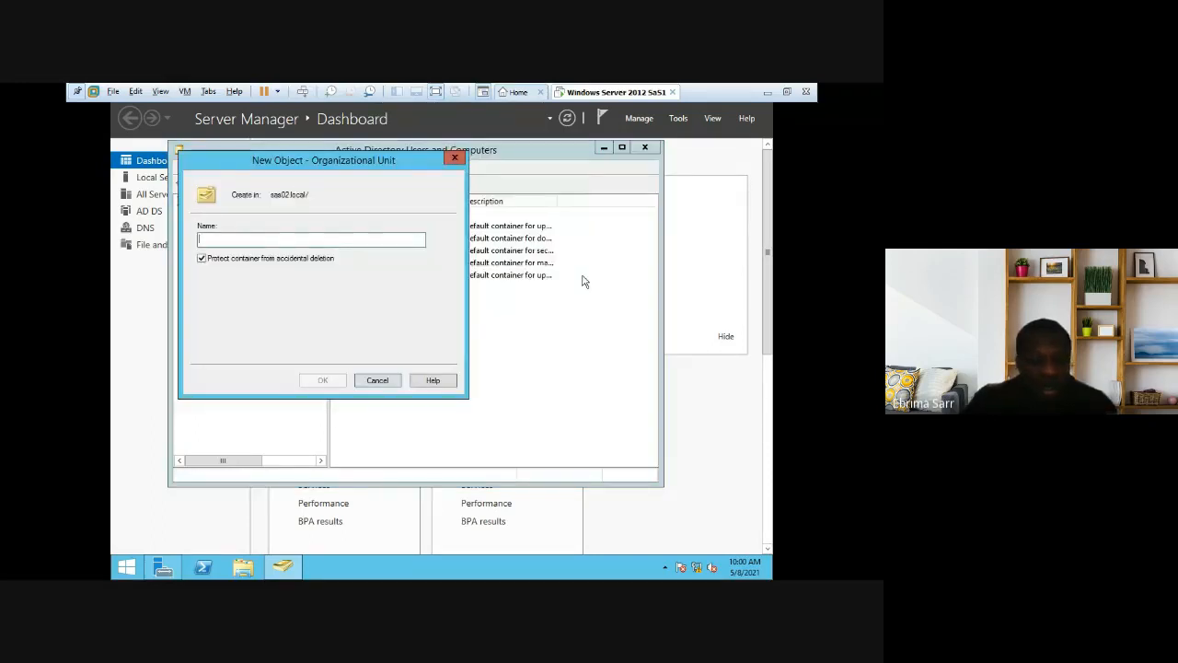
text(Eb)
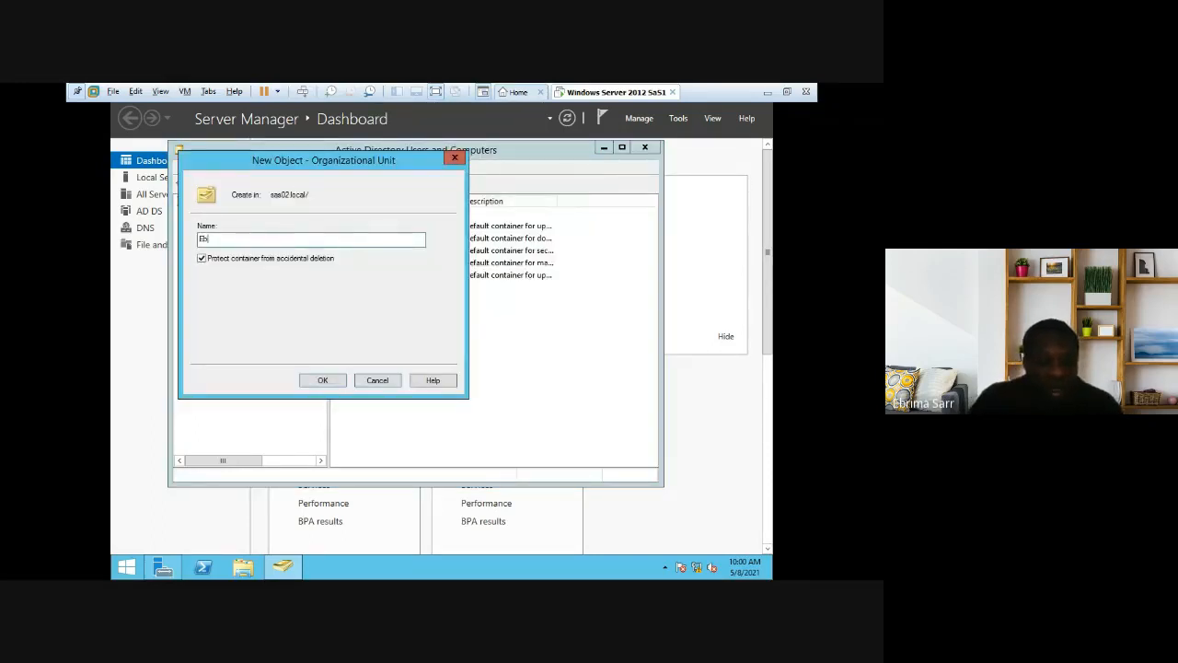
text(aba-Kan)
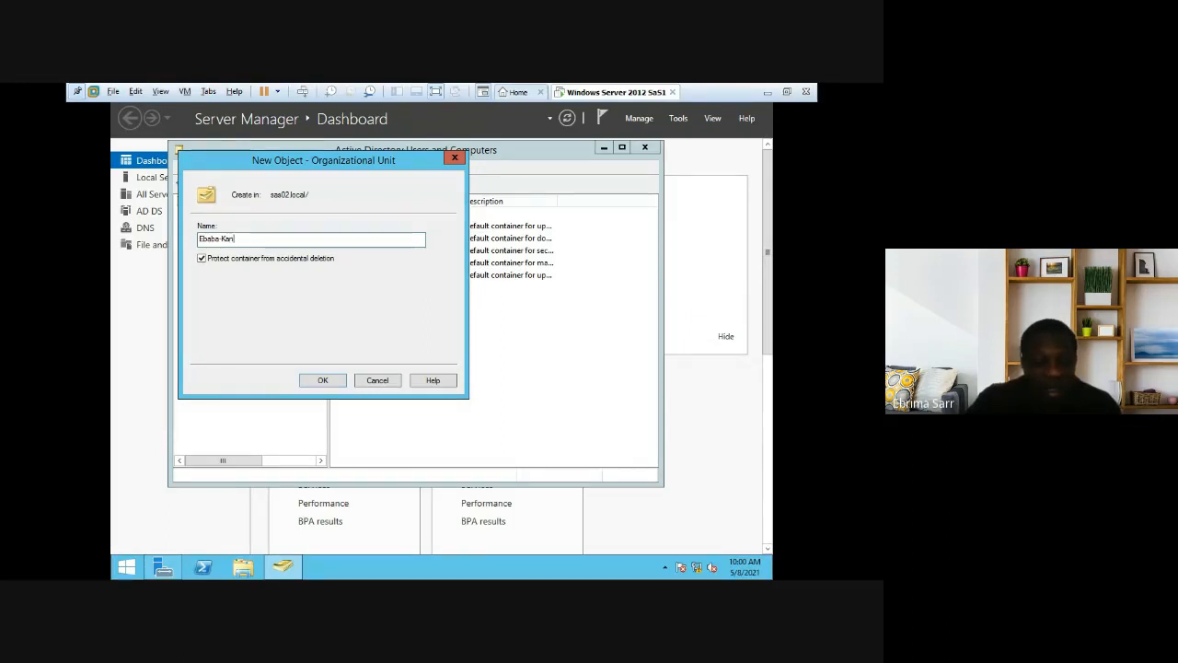
text(fin)
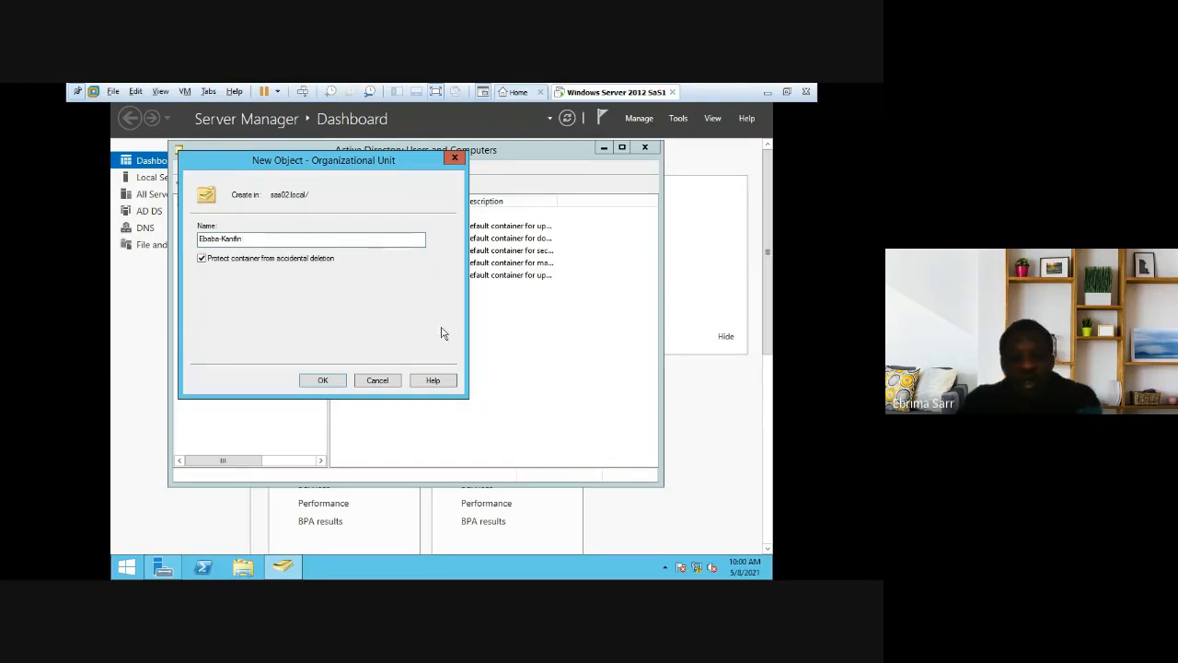
click(330, 380)
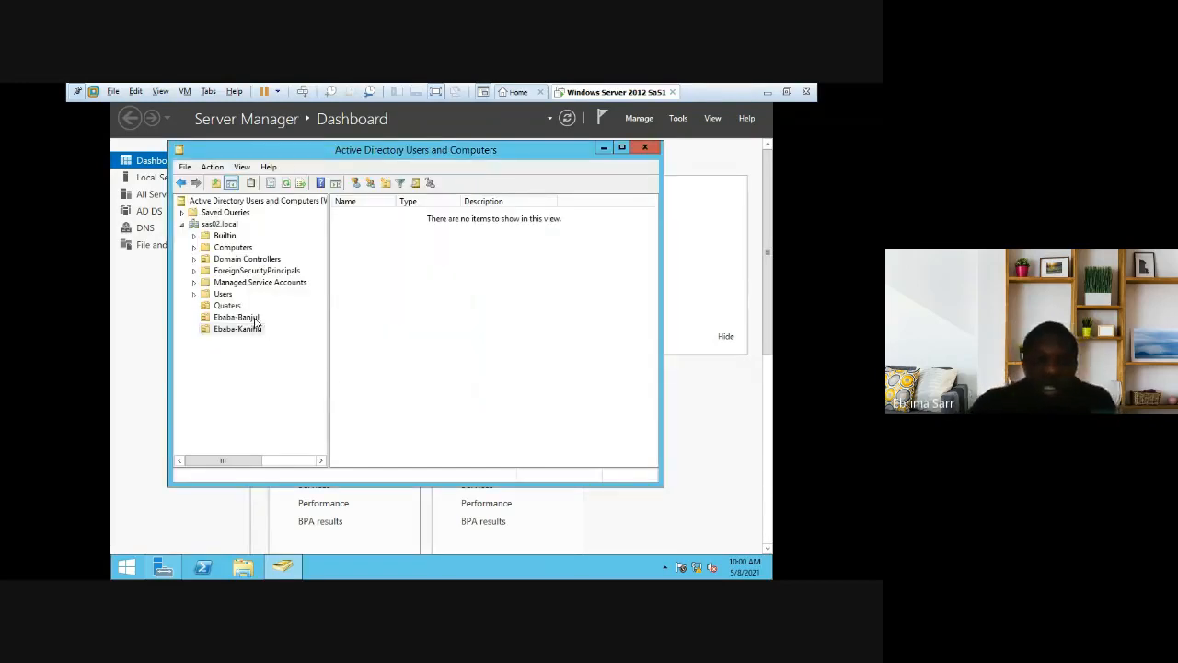
click(228, 305)
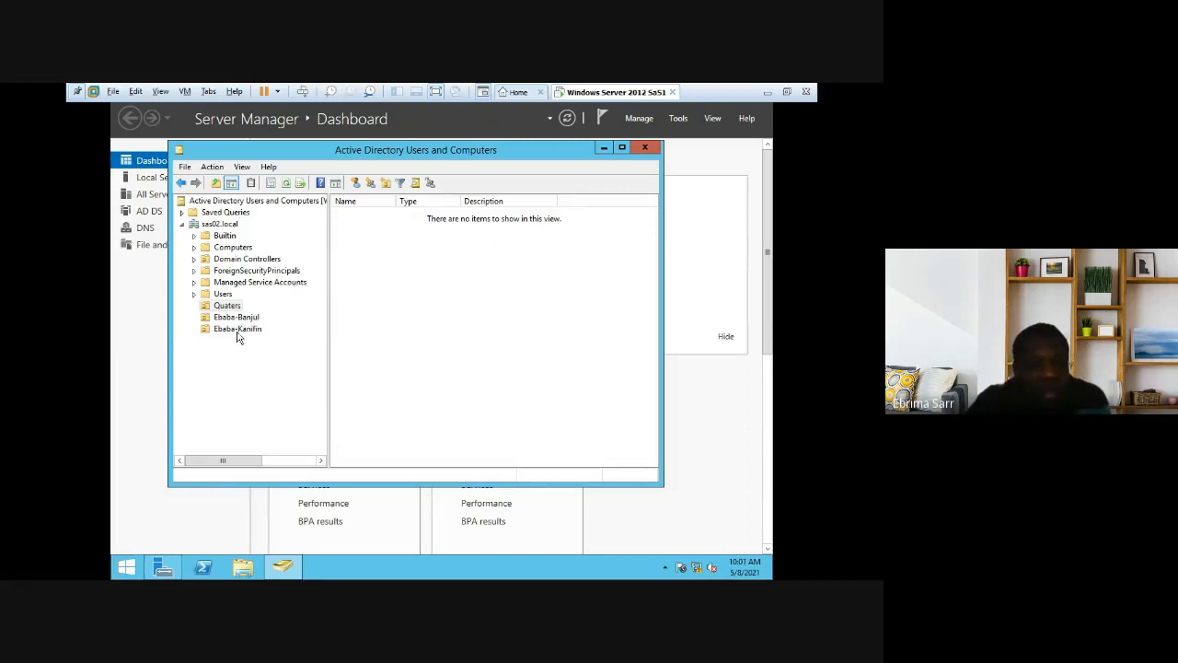
Step: Add a Global Security group named Administrative inside the Quaters OU
right_click(351, 296)
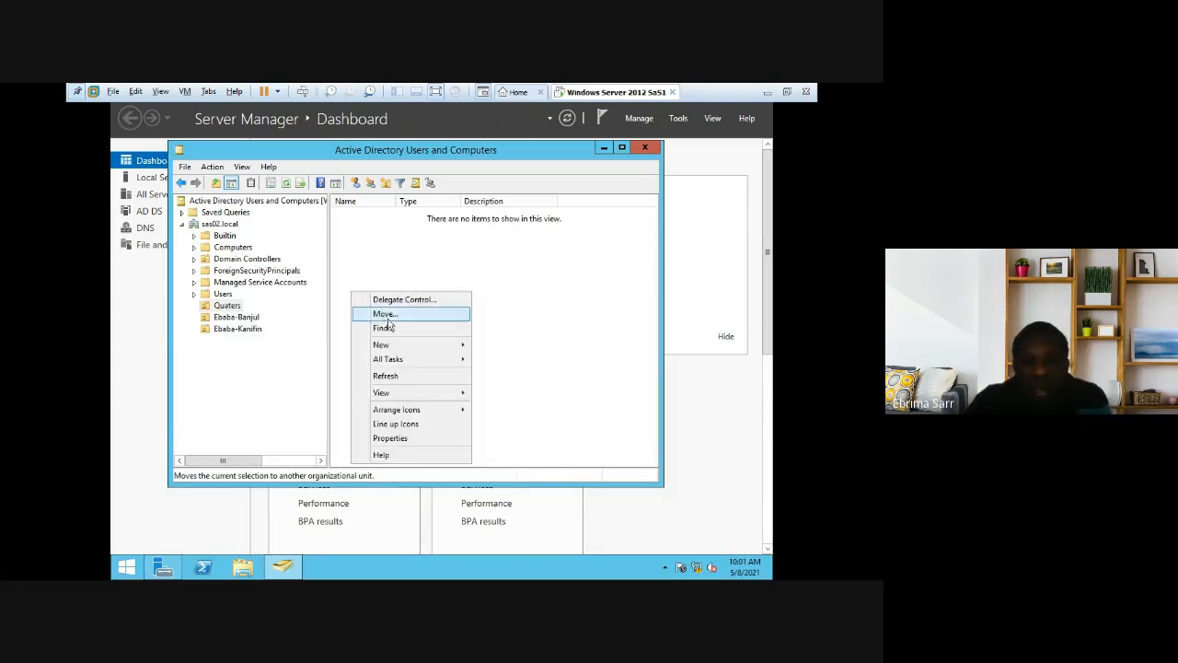
mouse_move(389, 351)
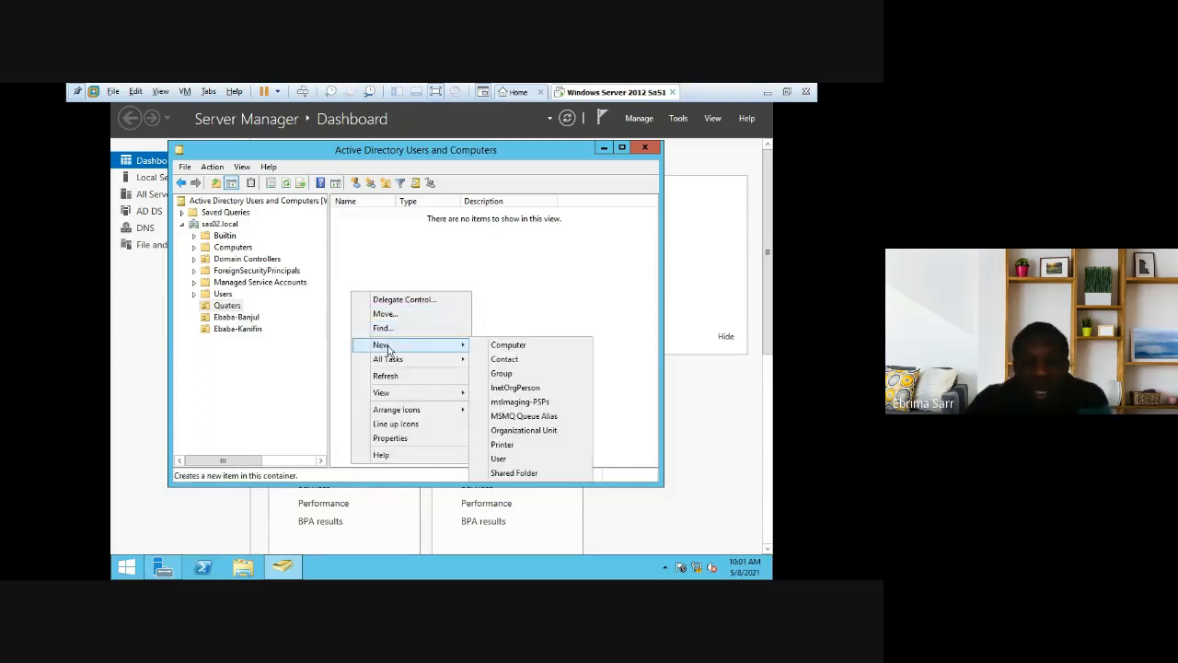
click(509, 373)
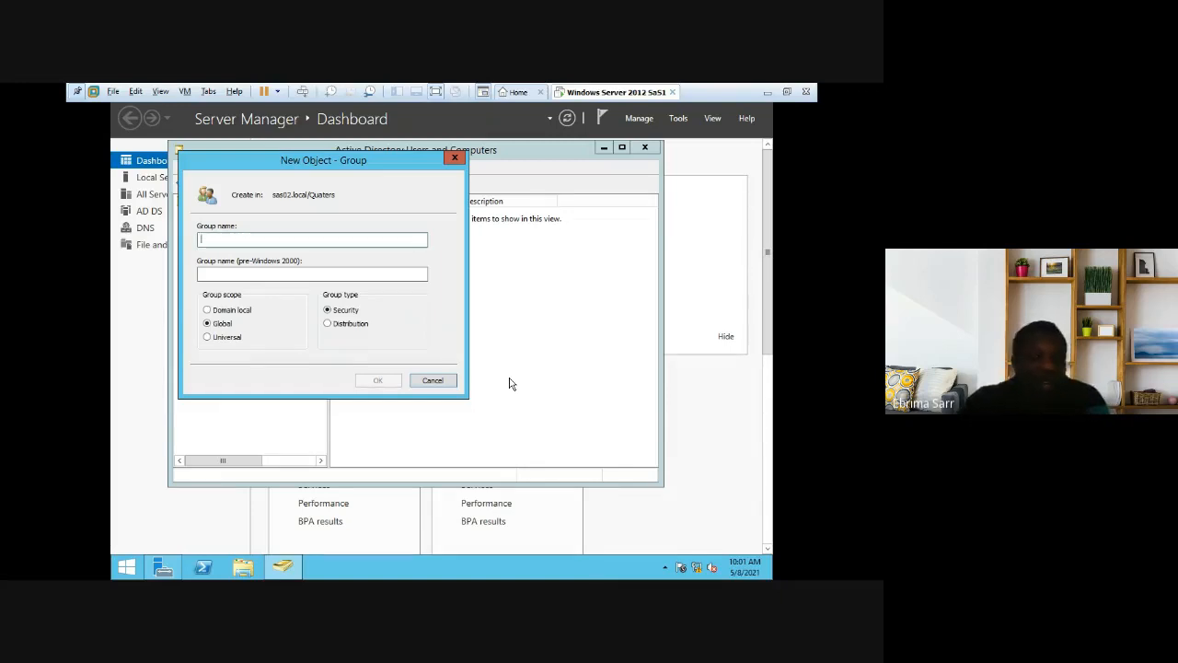
text(Administrative)
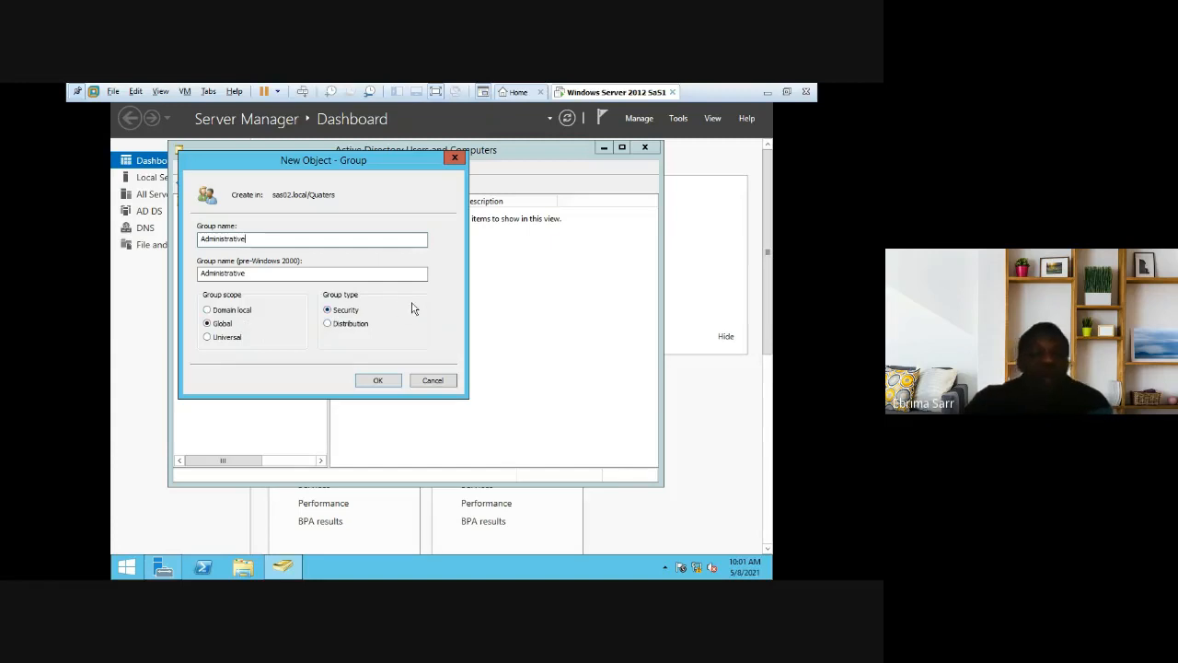
click(378, 381)
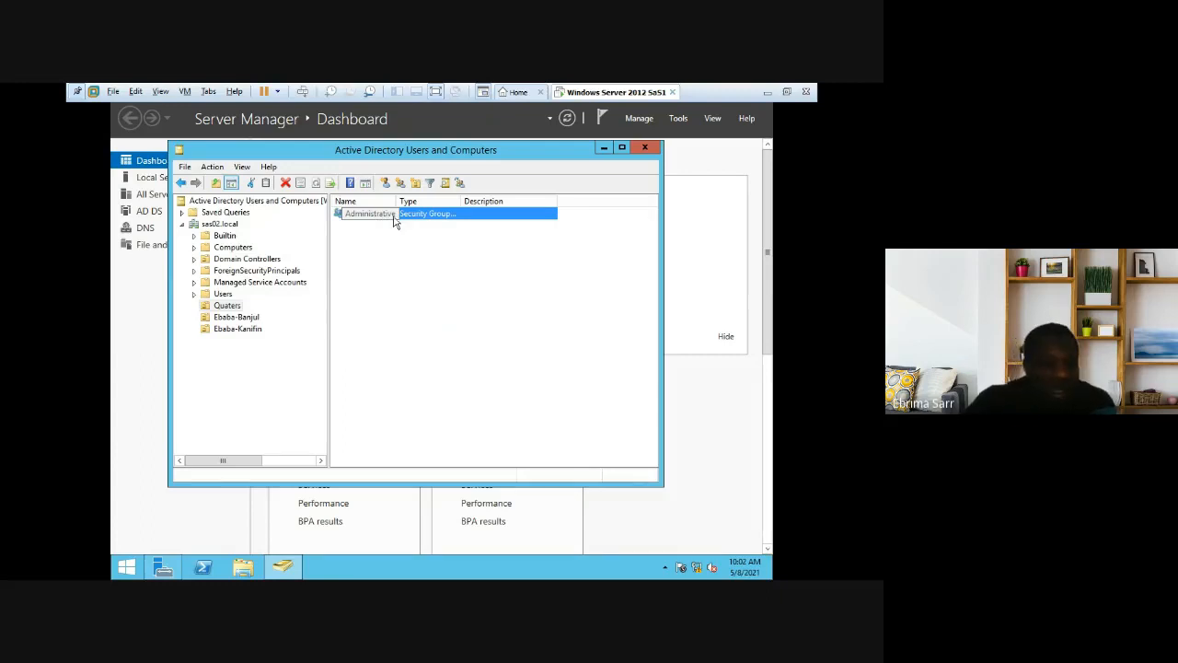
Step: Create a global security group named Accountin in the Quaters OU
right_click(224, 309)
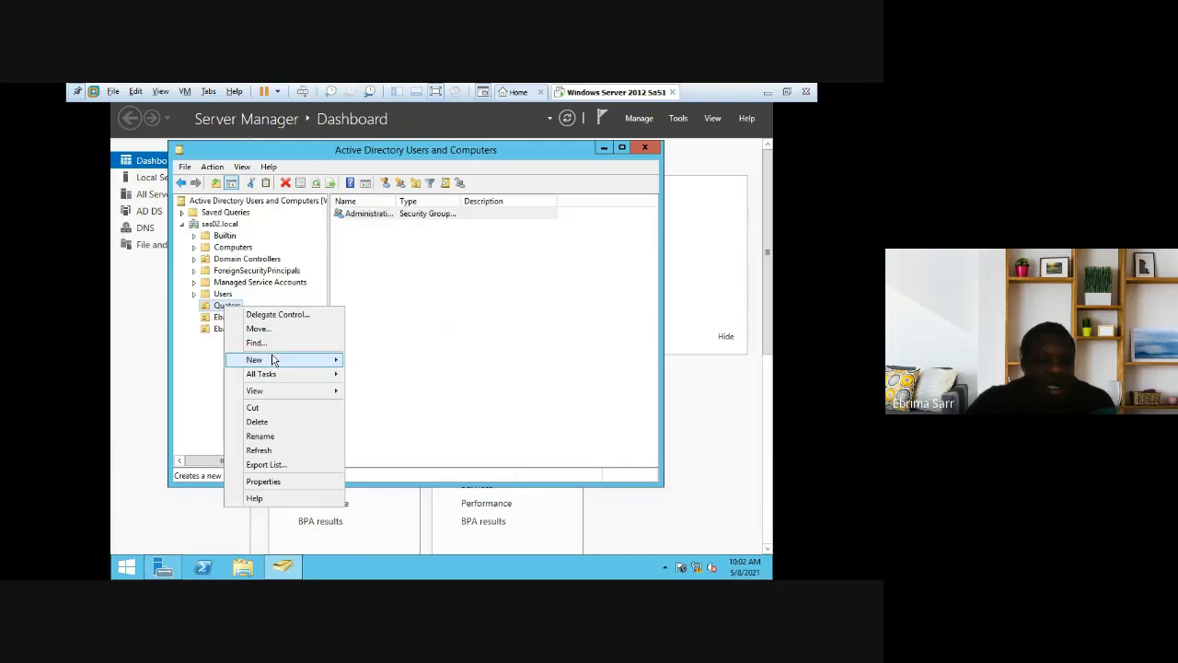
mouse_move(273, 360)
click(390, 386)
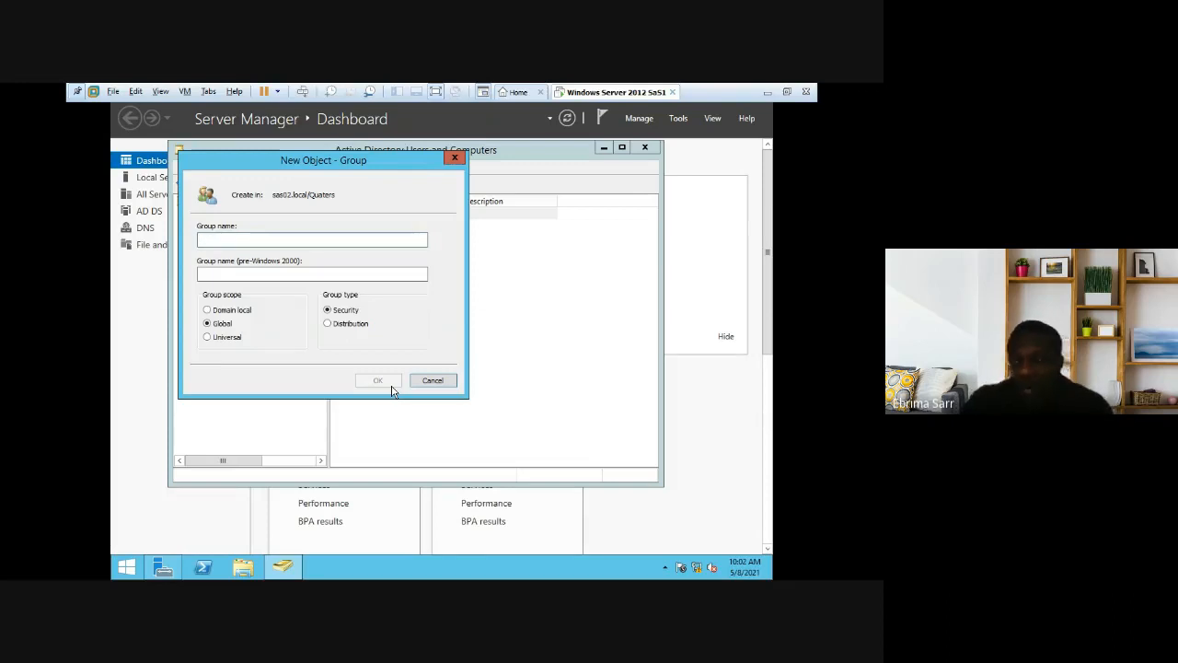
text(M)
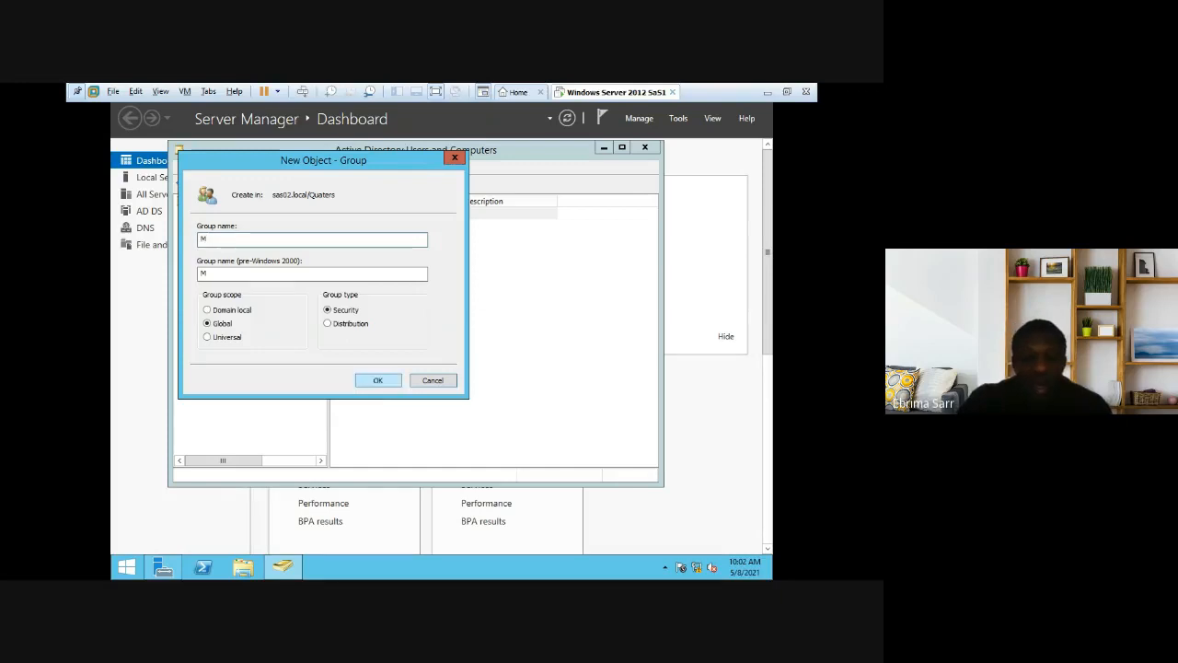
text(ana)
key(BackSpace)
key(BackSpace)
key(BackSpace)
key(BackSpace)
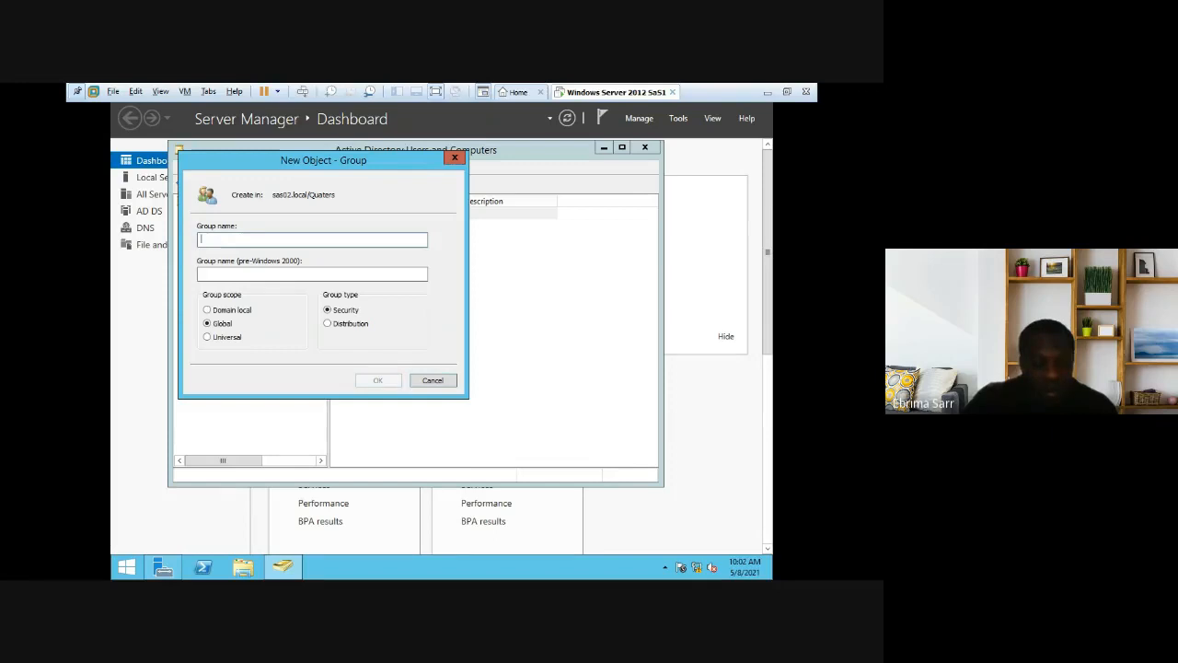
text(Accou)
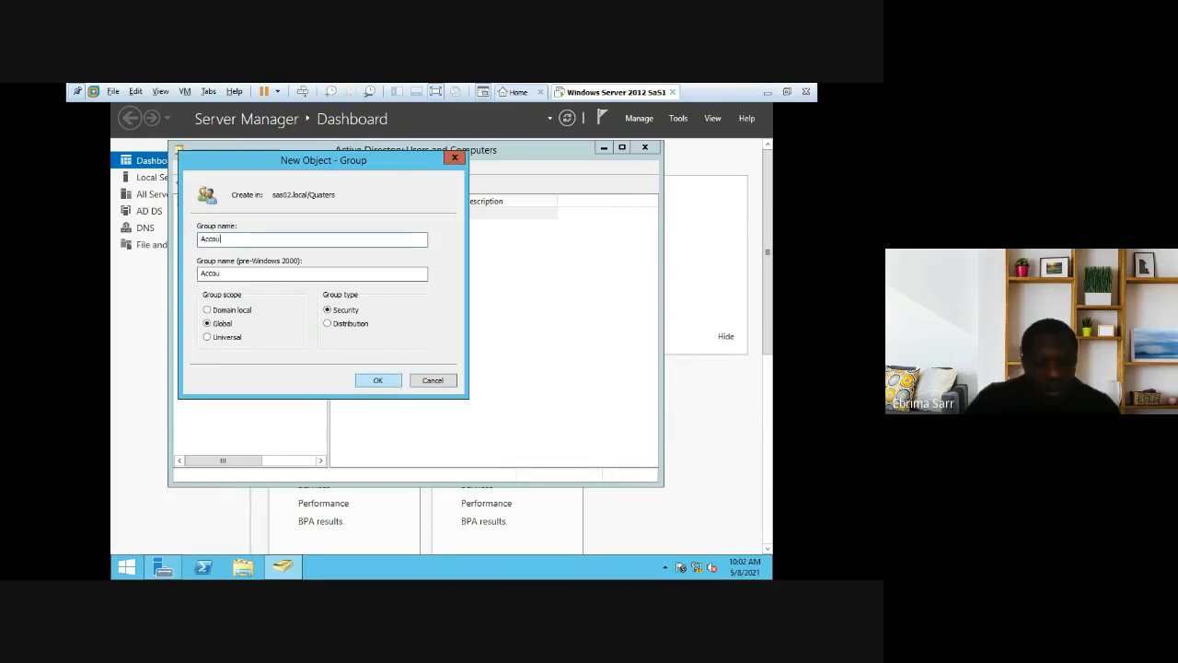
text(ntin)
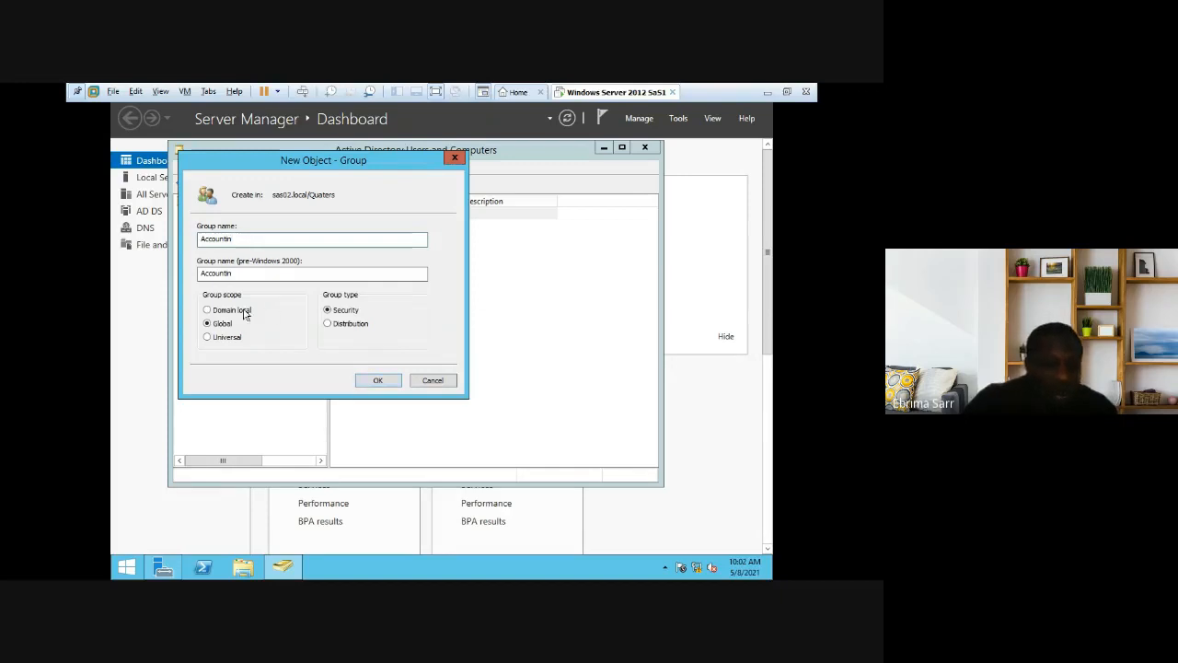
click(373, 381)
Step: Create a third security group named R in the Quaters OU
right_click(366, 290)
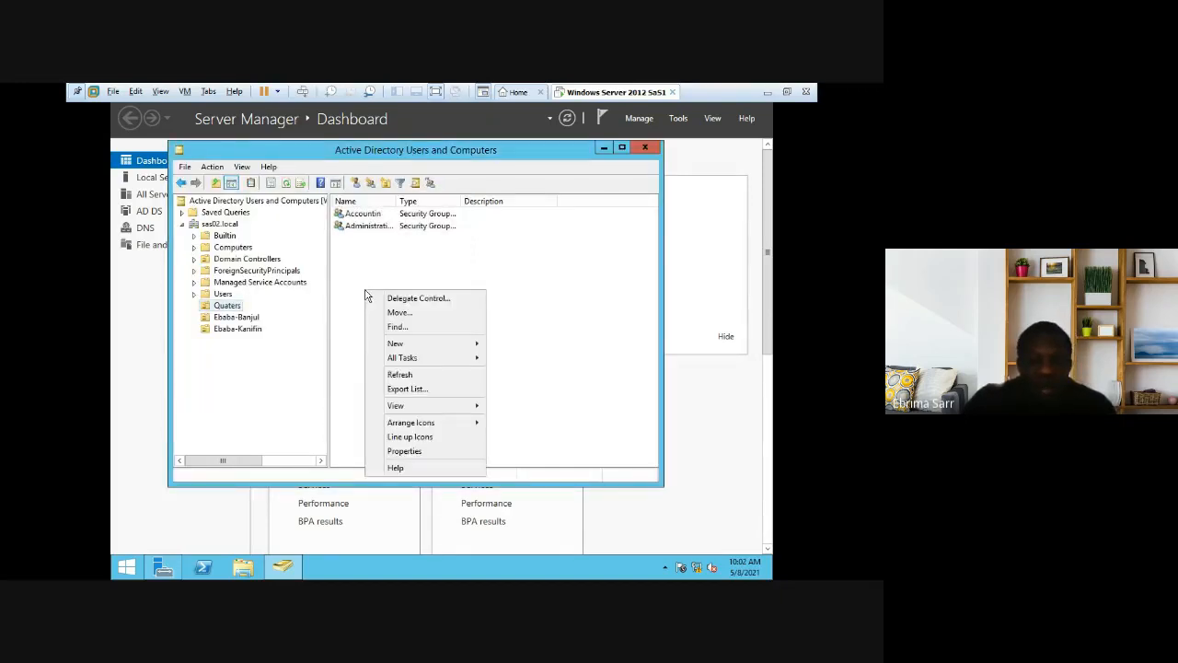
click(236, 307)
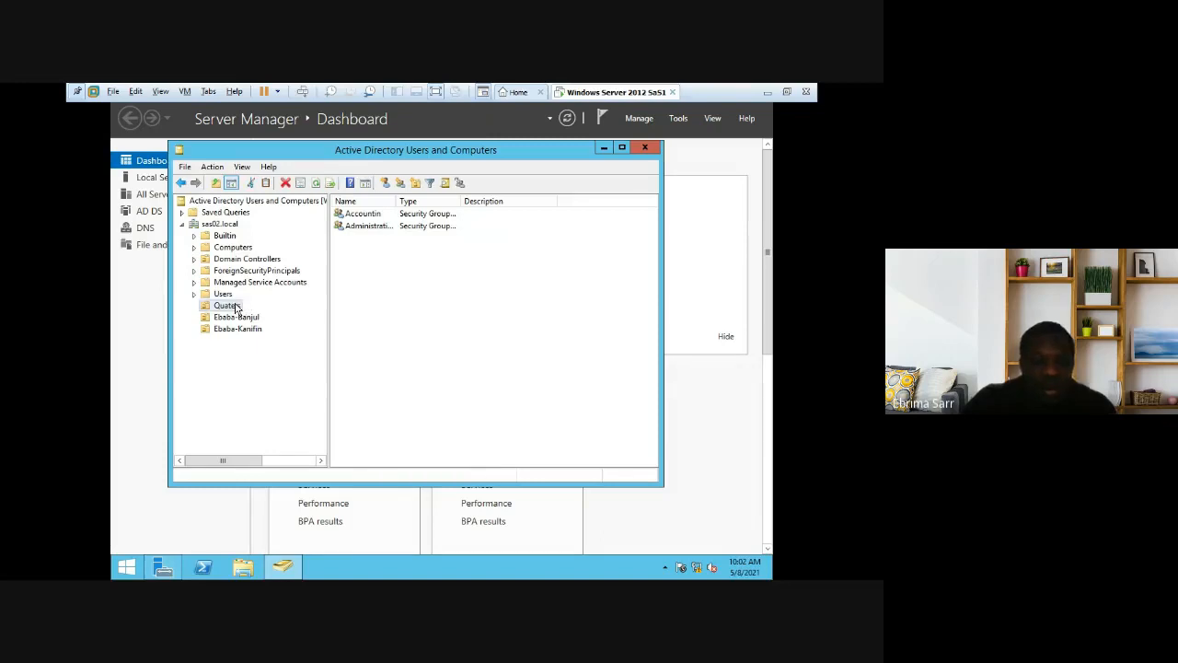
right_click(393, 292)
mouse_move(423, 342)
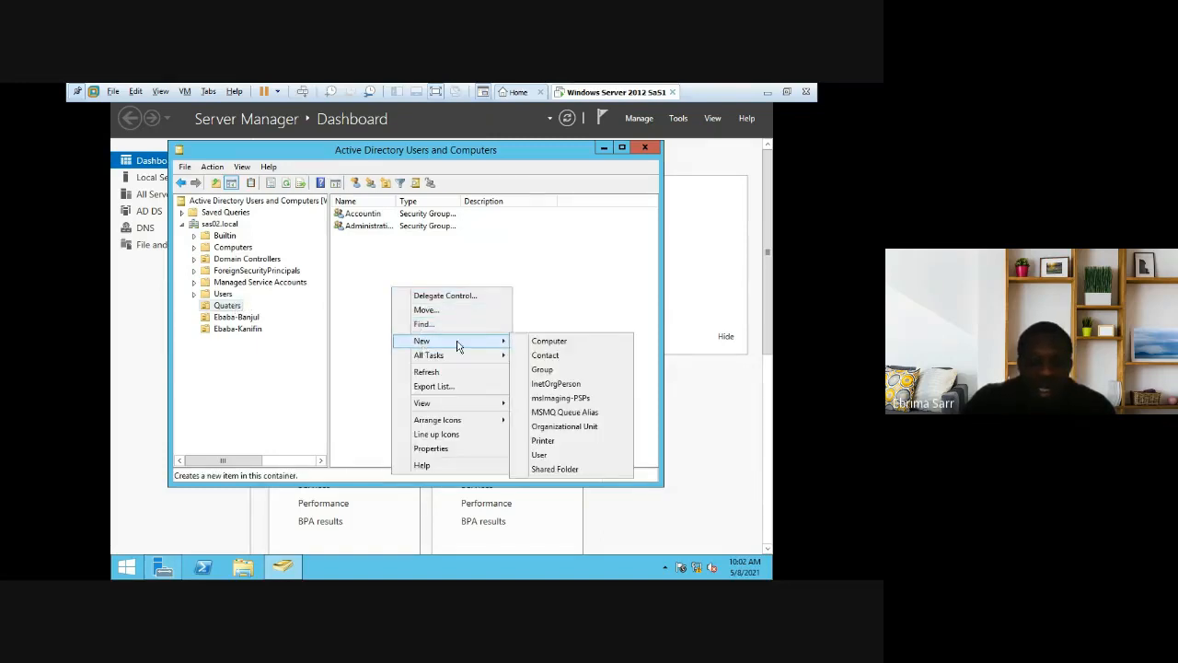
click(559, 372)
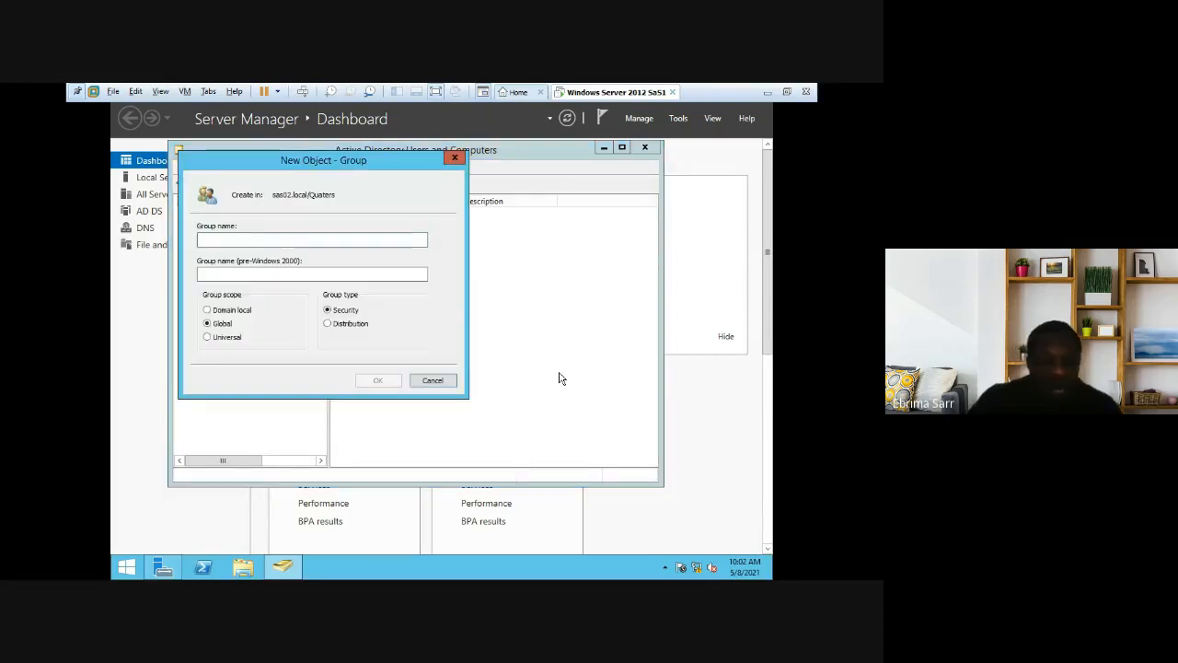
text(R)
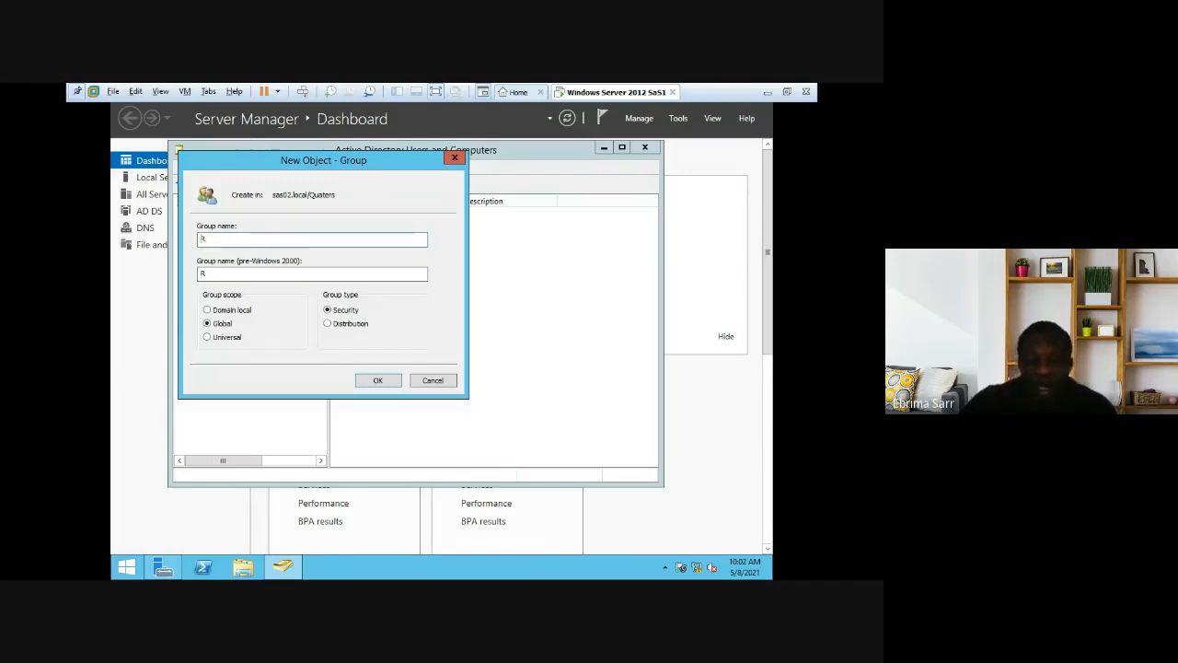
key(Left)
text(.)
key(BackSpace)
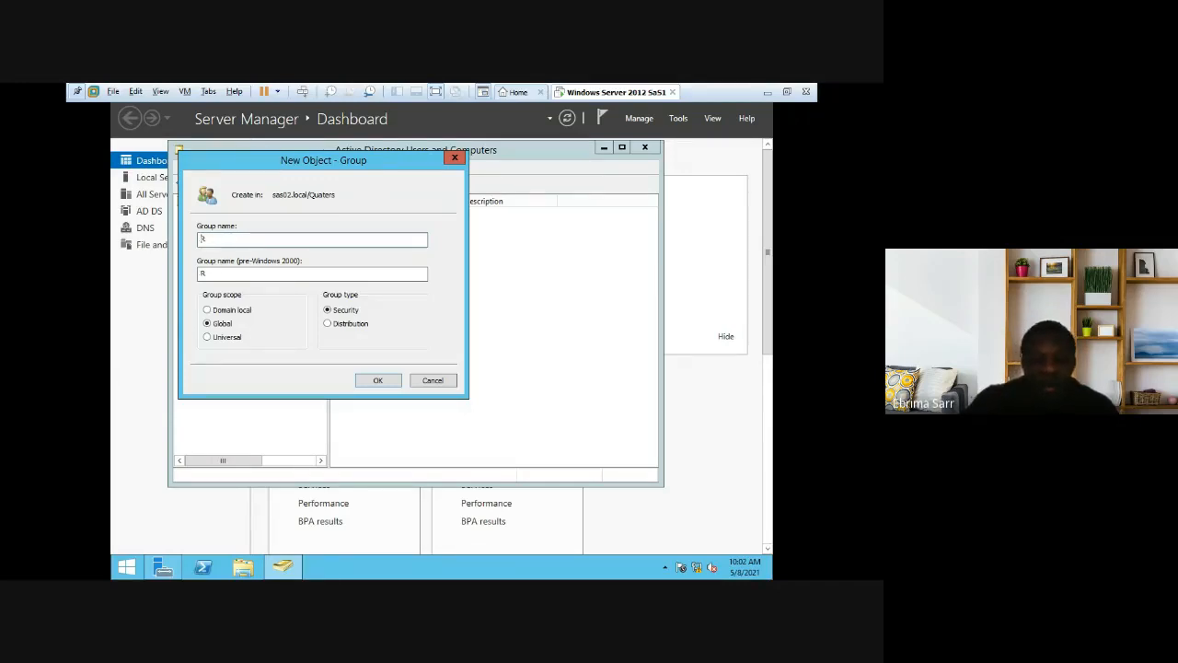
click(388, 382)
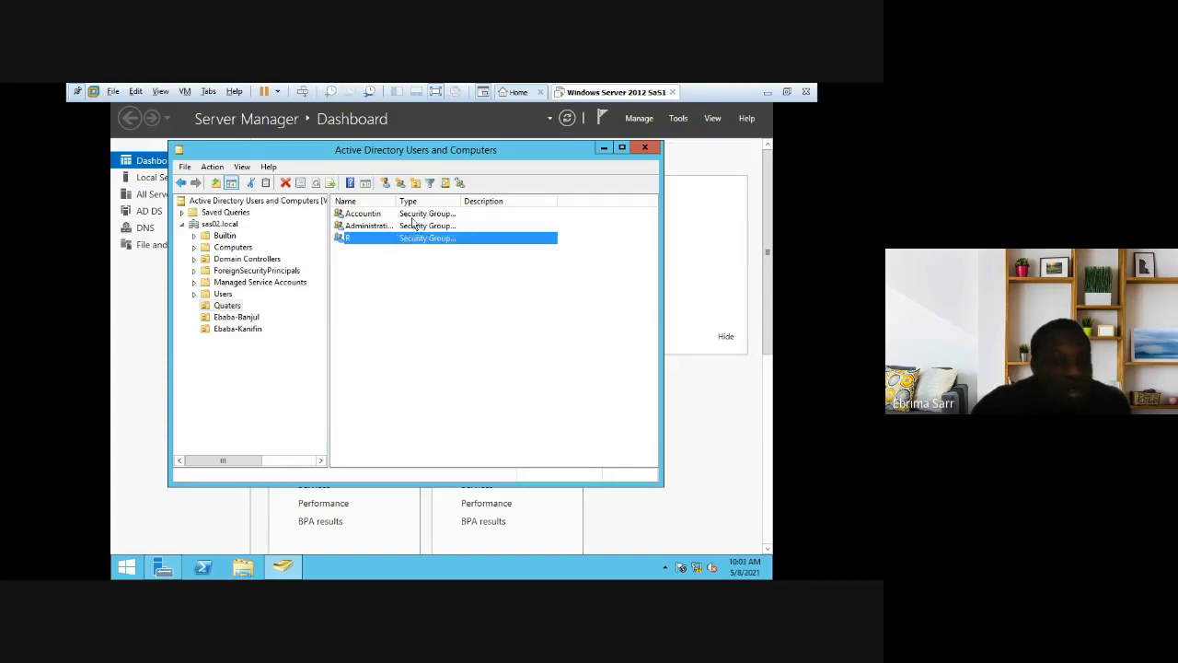
Step: Create the Computers-quaters organizational unit under Quaters
right_click(224, 309)
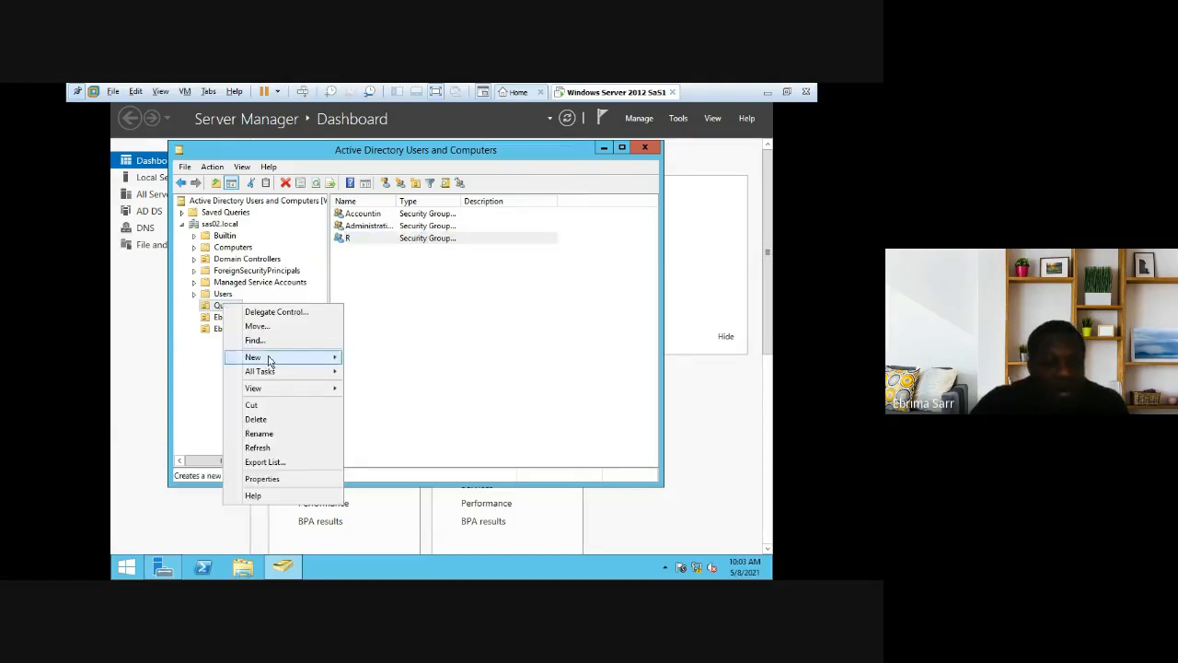
mouse_move(285, 359)
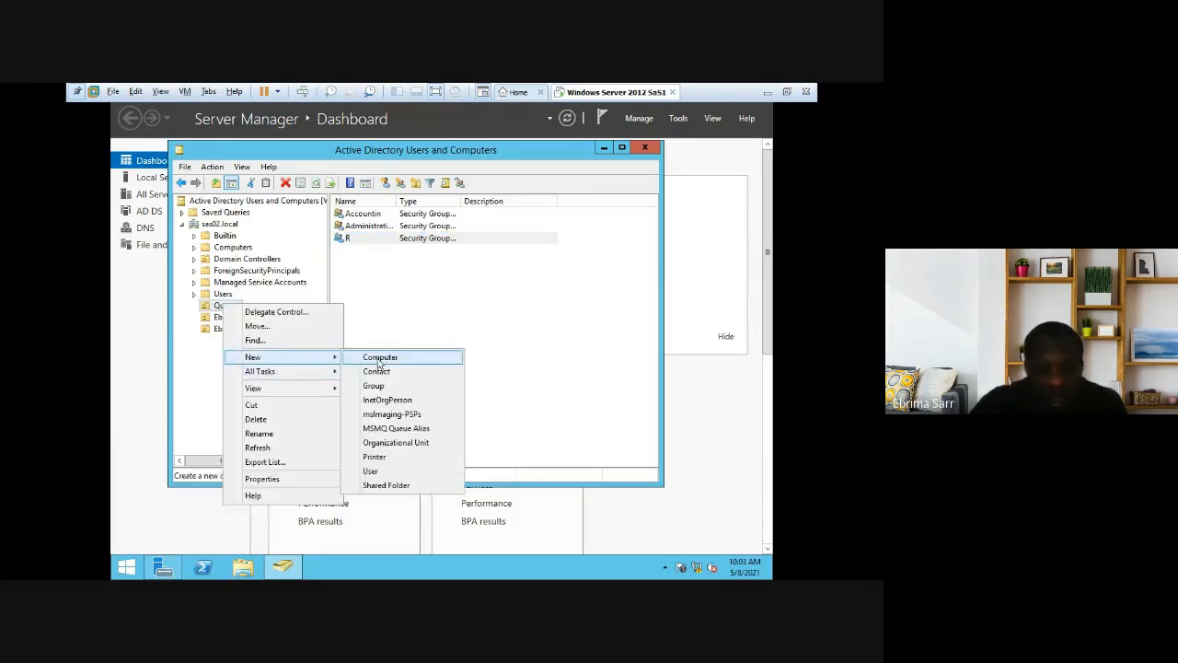
click(409, 443)
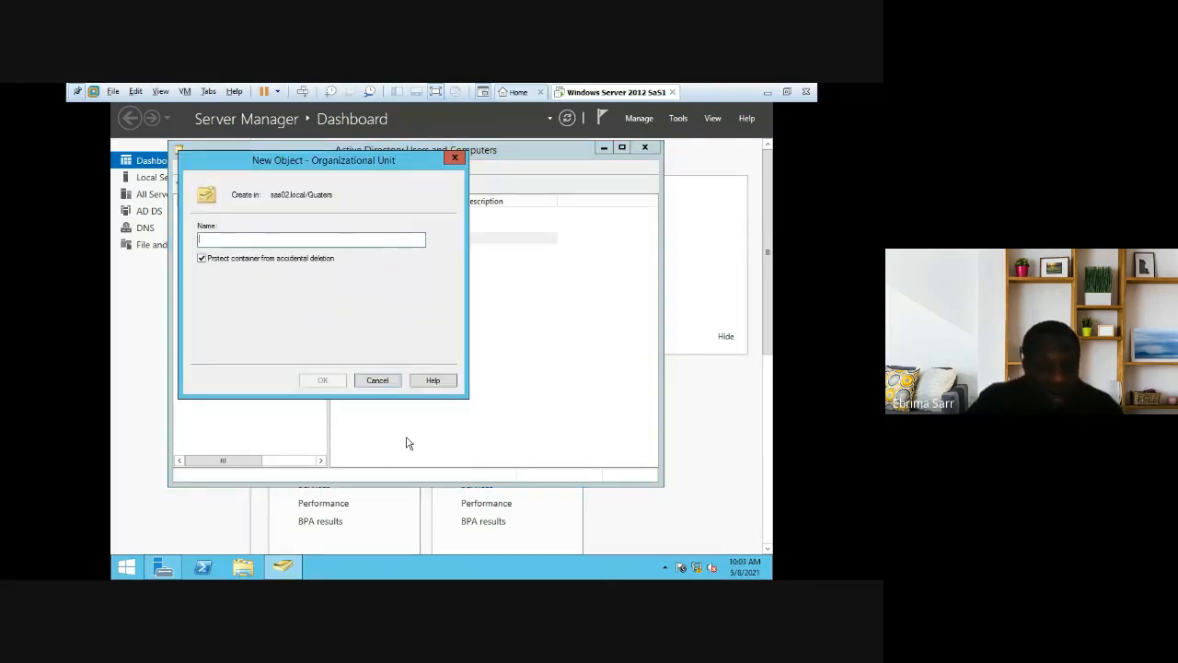
text(C)
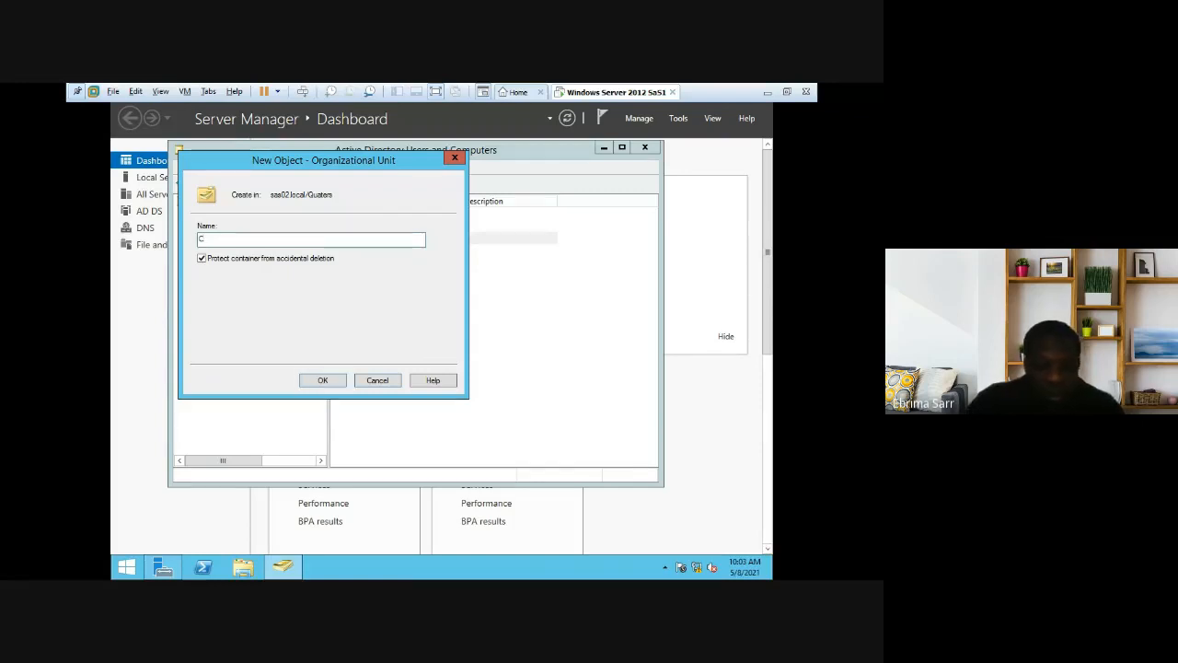
text(omputers)
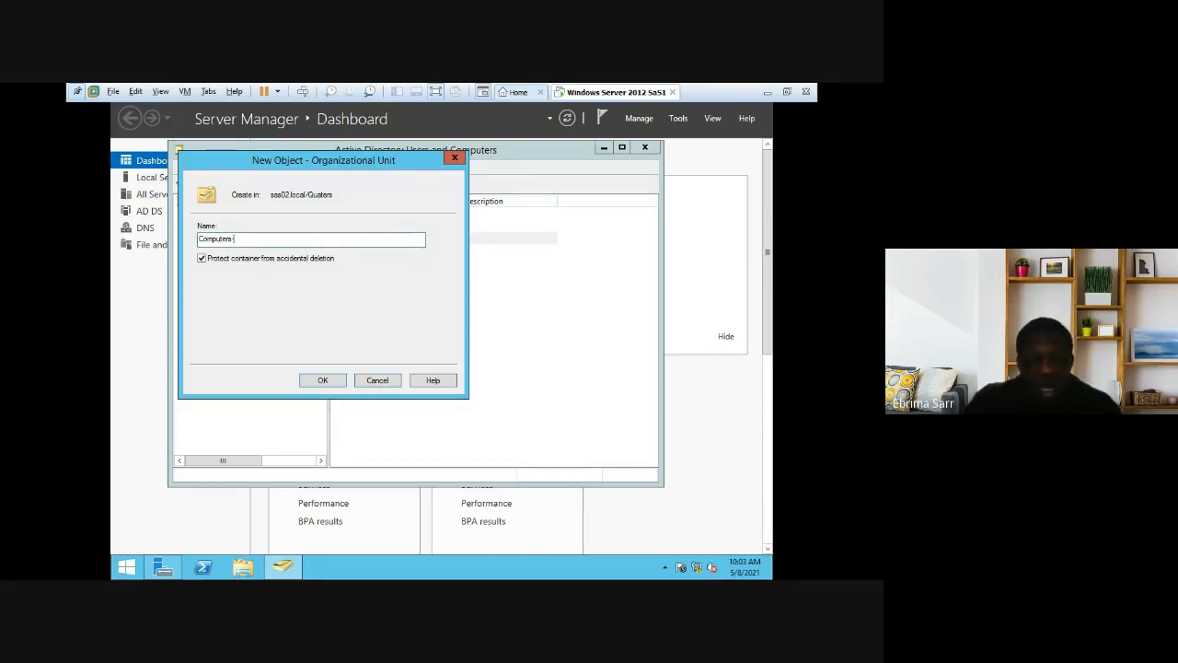
text(-qu)
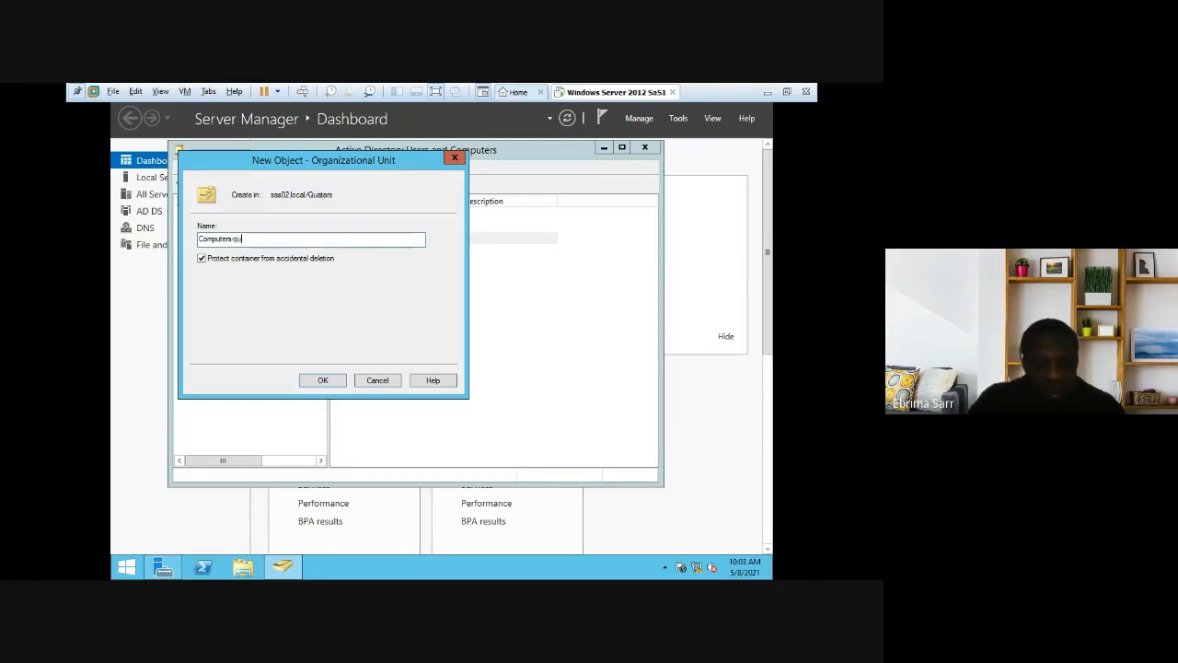
text(aters)
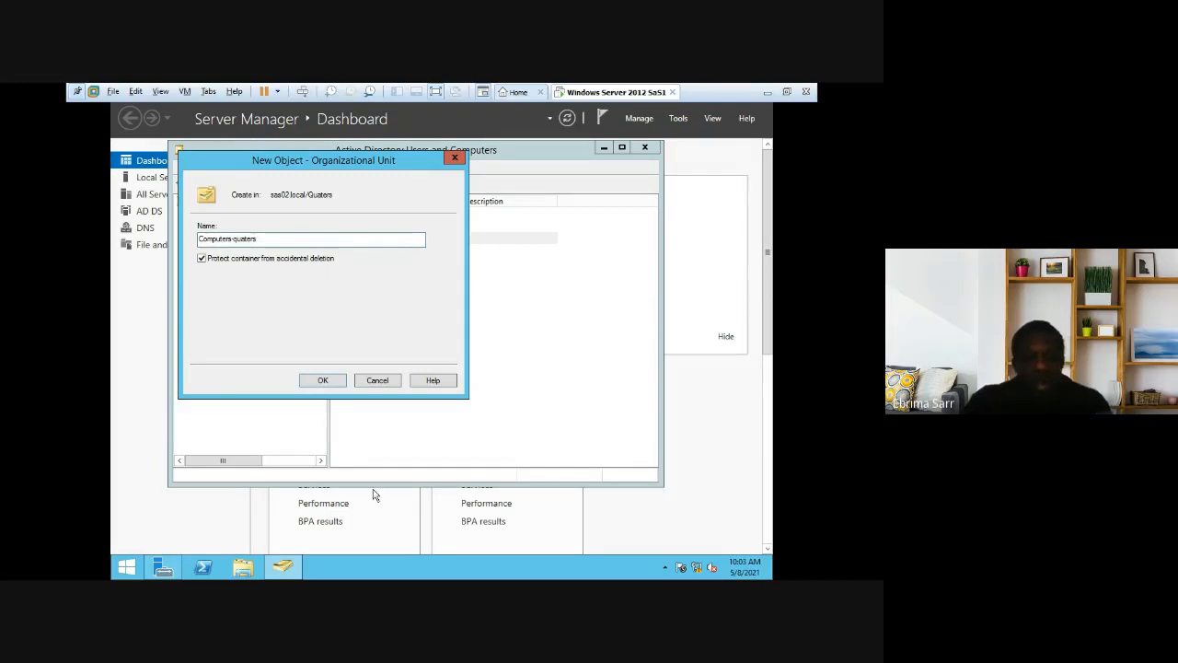
click(322, 380)
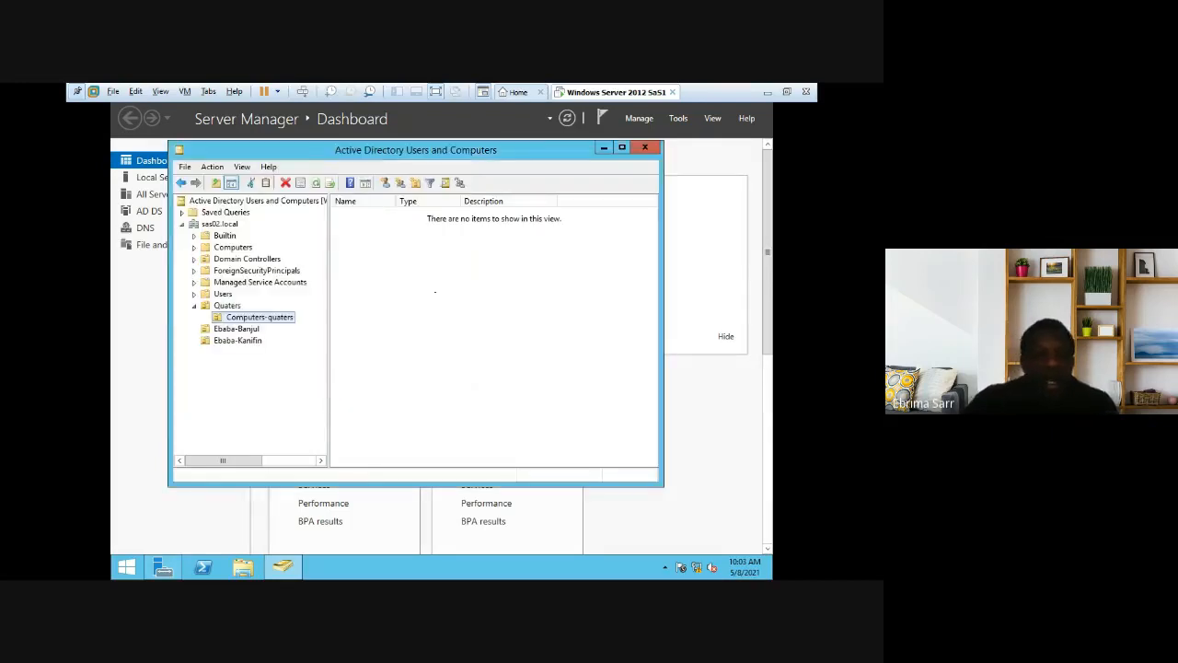
Step: Create a Computer-Banjul organizational unit inside the Ebaba-Banjul OU
click(229, 307)
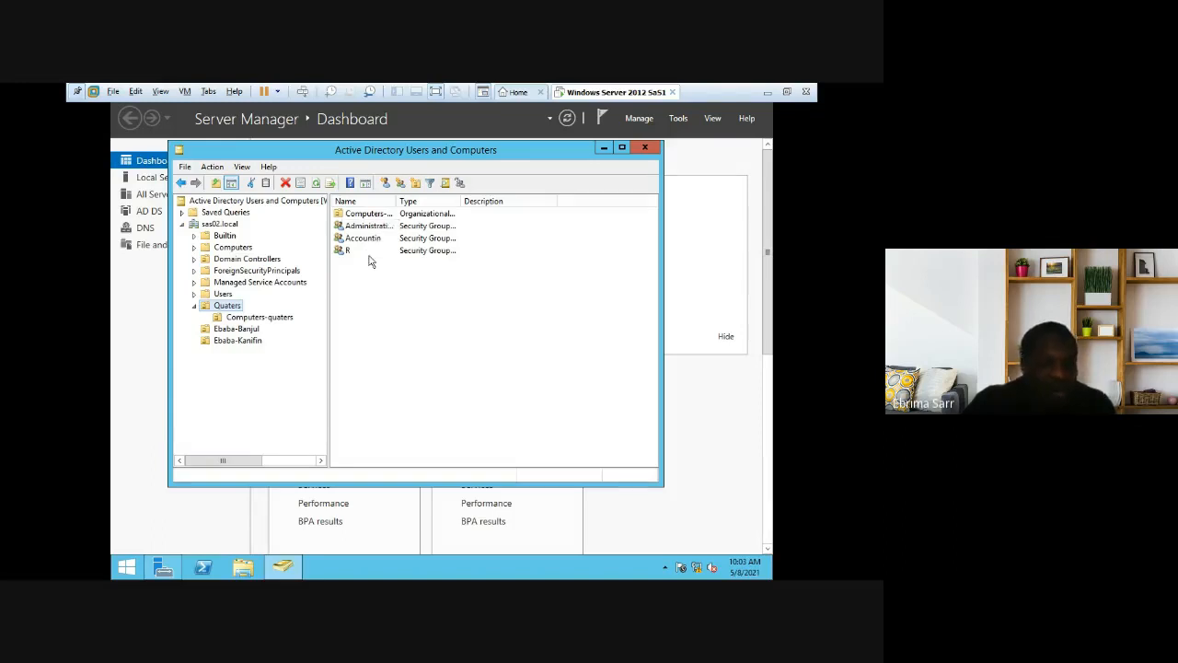
click(248, 330)
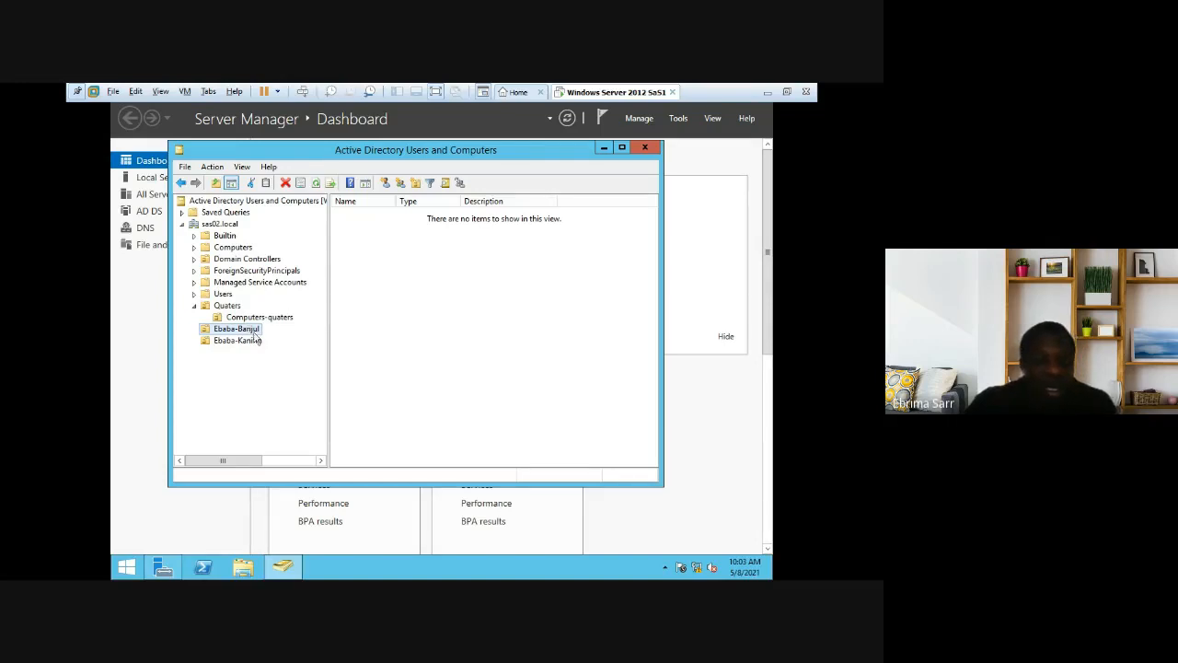
right_click(385, 319)
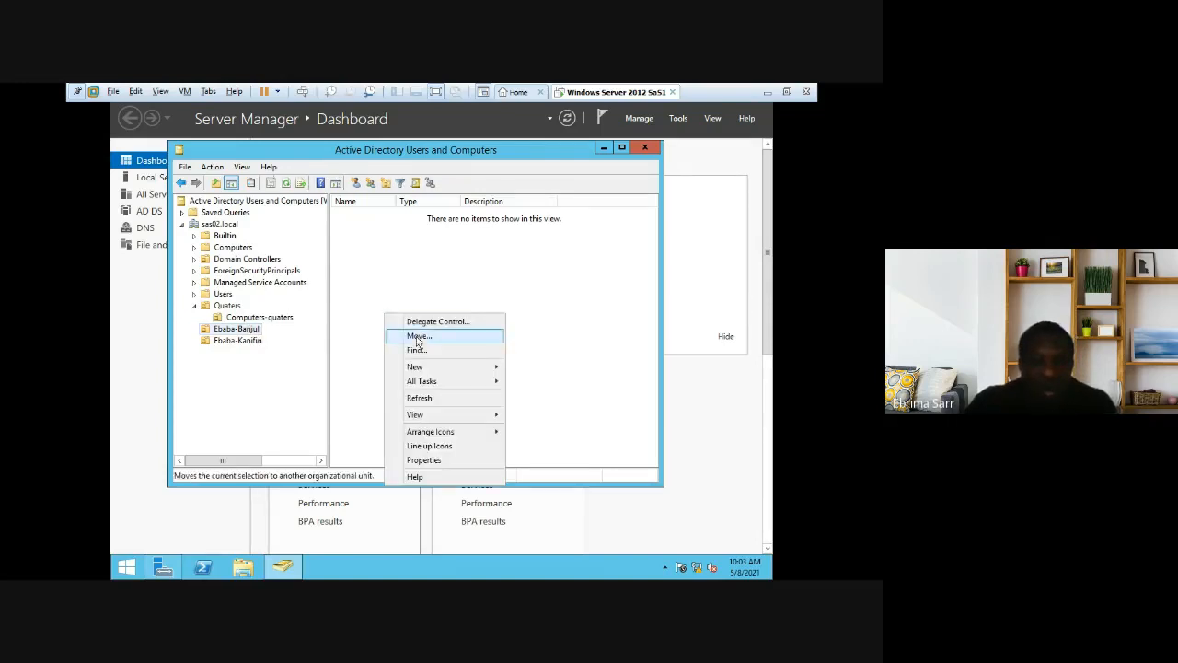
mouse_move(423, 380)
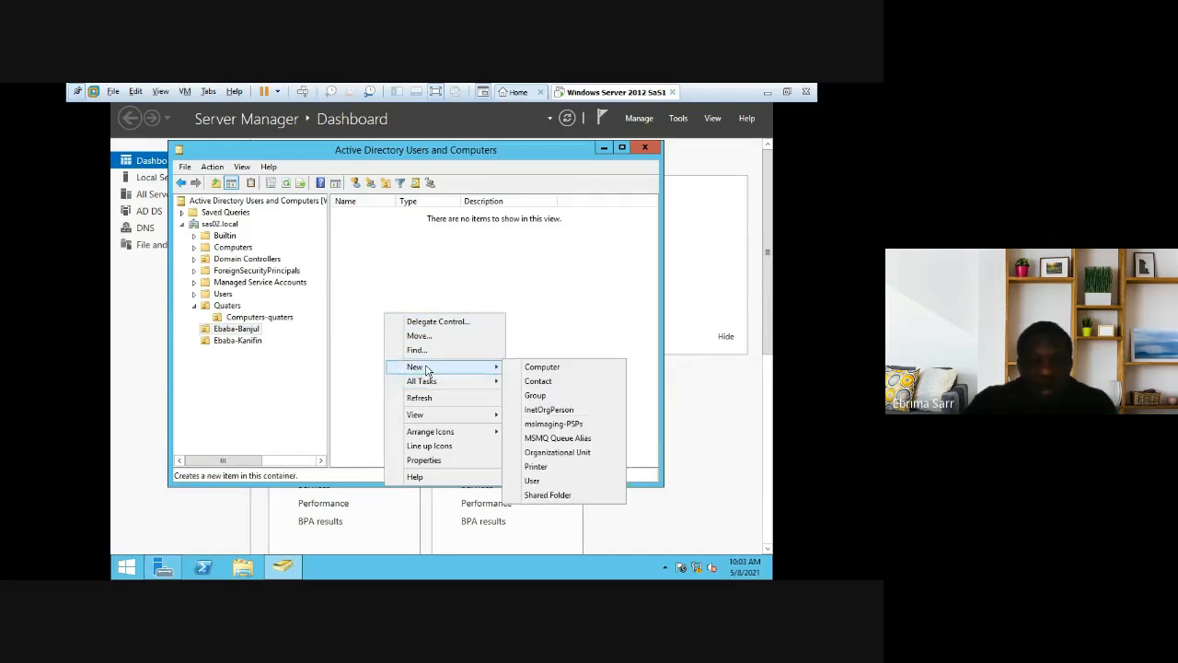
click(557, 453)
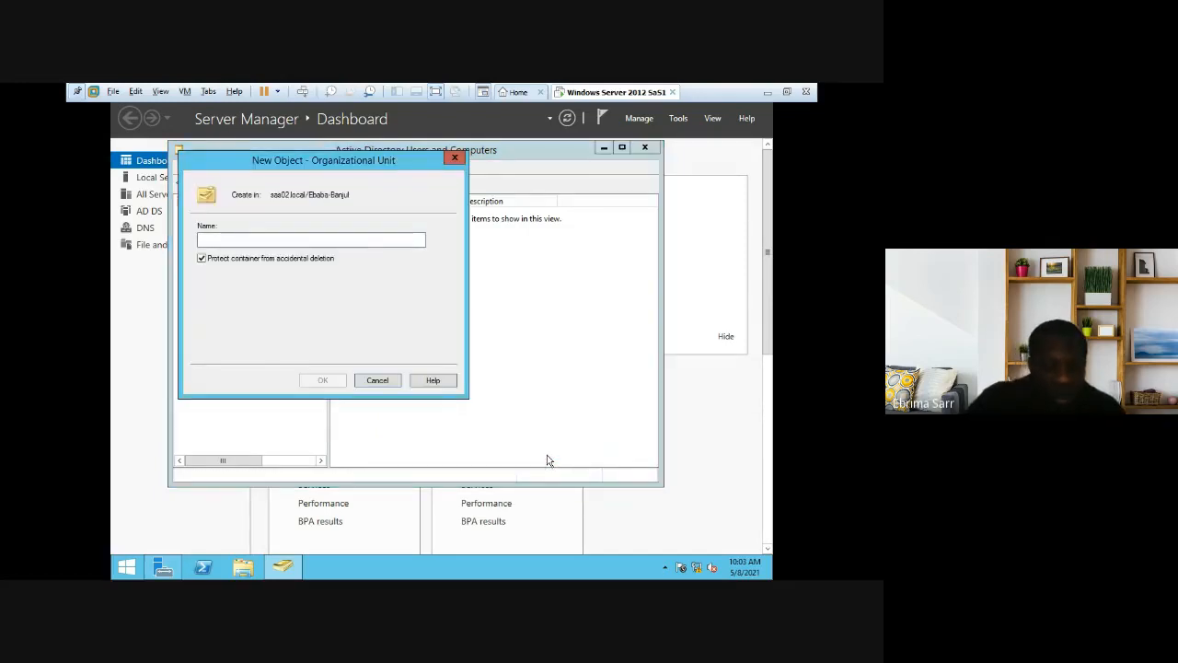
text(Computer)
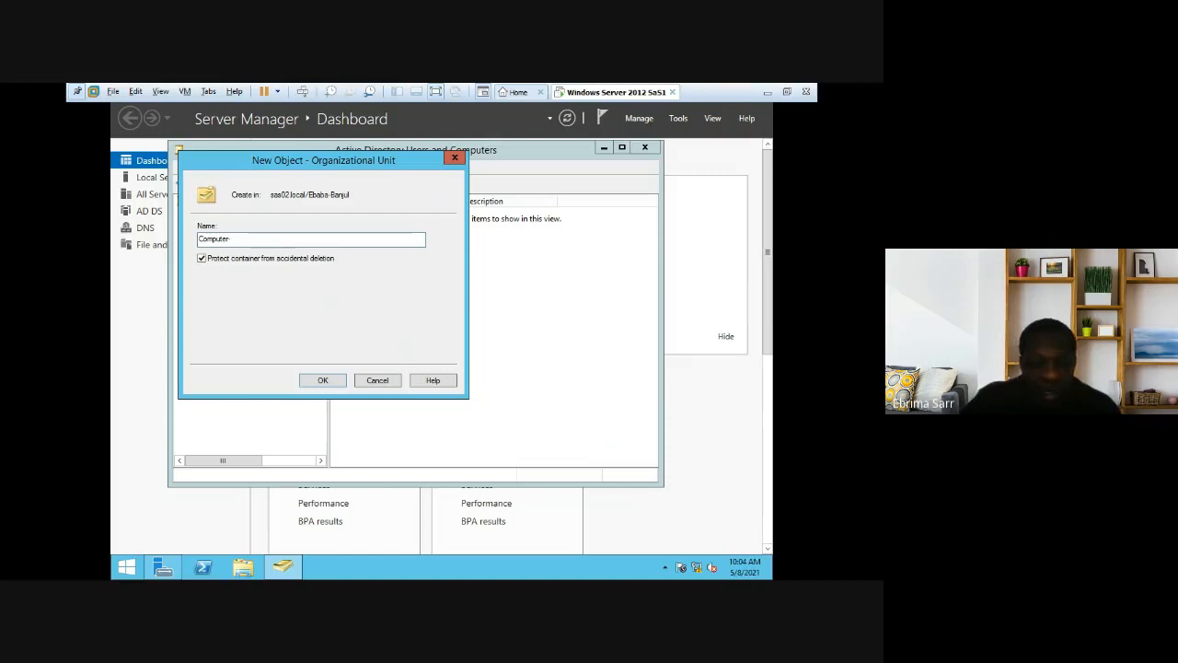
text(-Banjul)
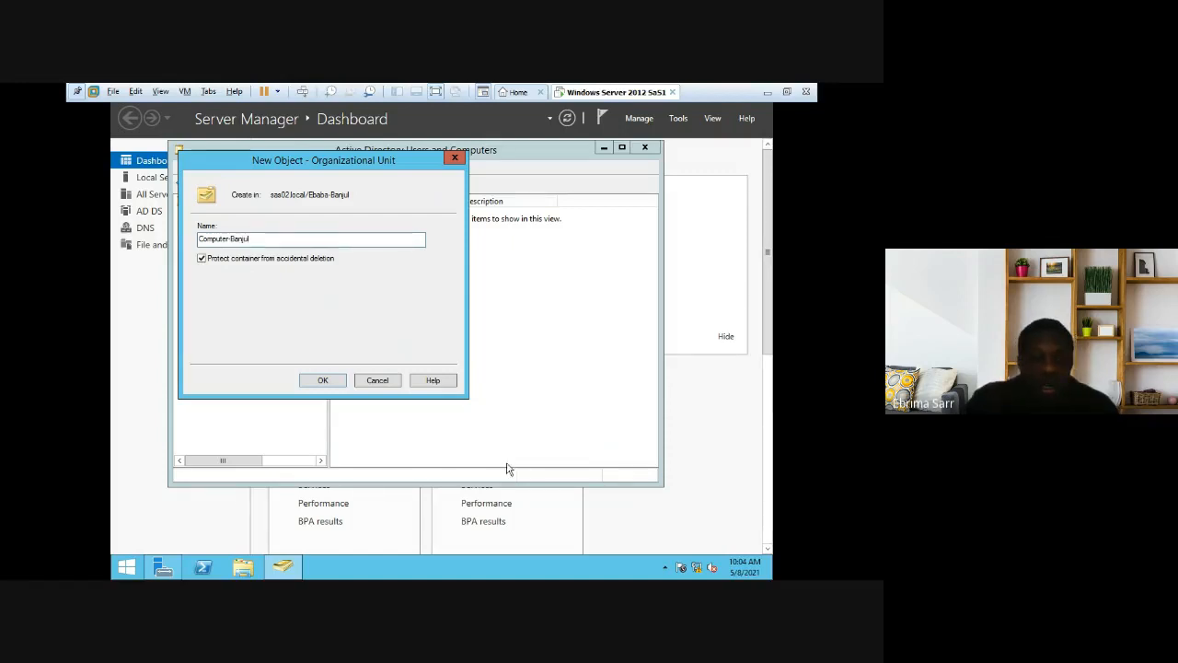
click(327, 380)
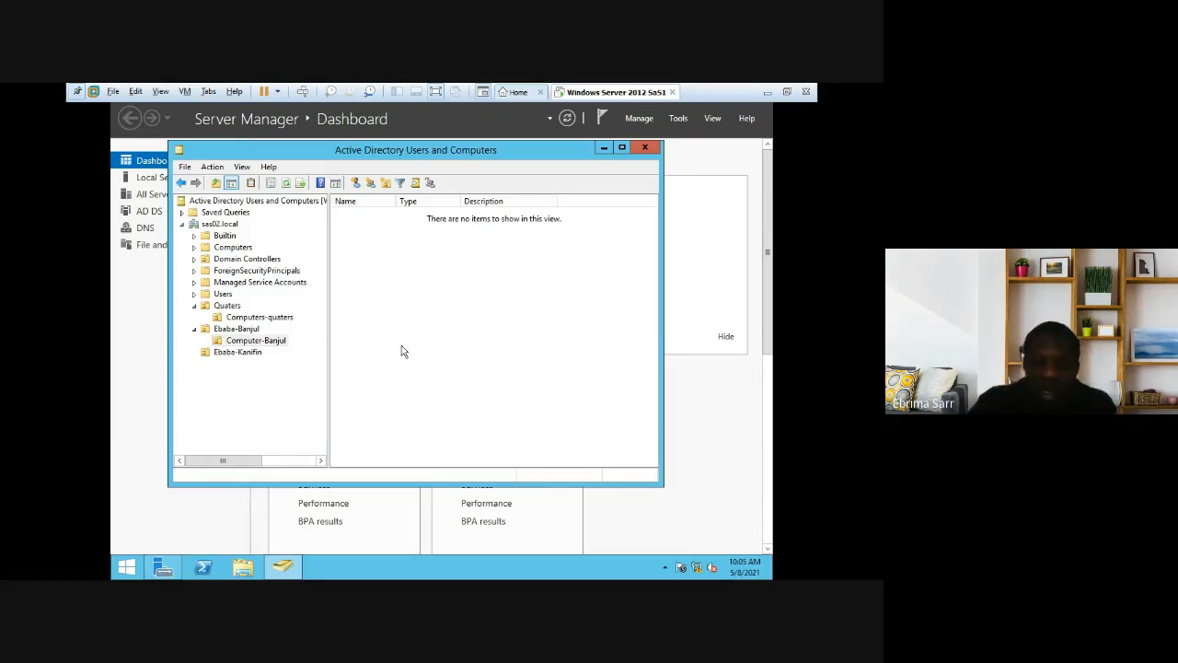
Step: Create the Sales-banjul global security group in Ebaba-Banjul
click(251, 333)
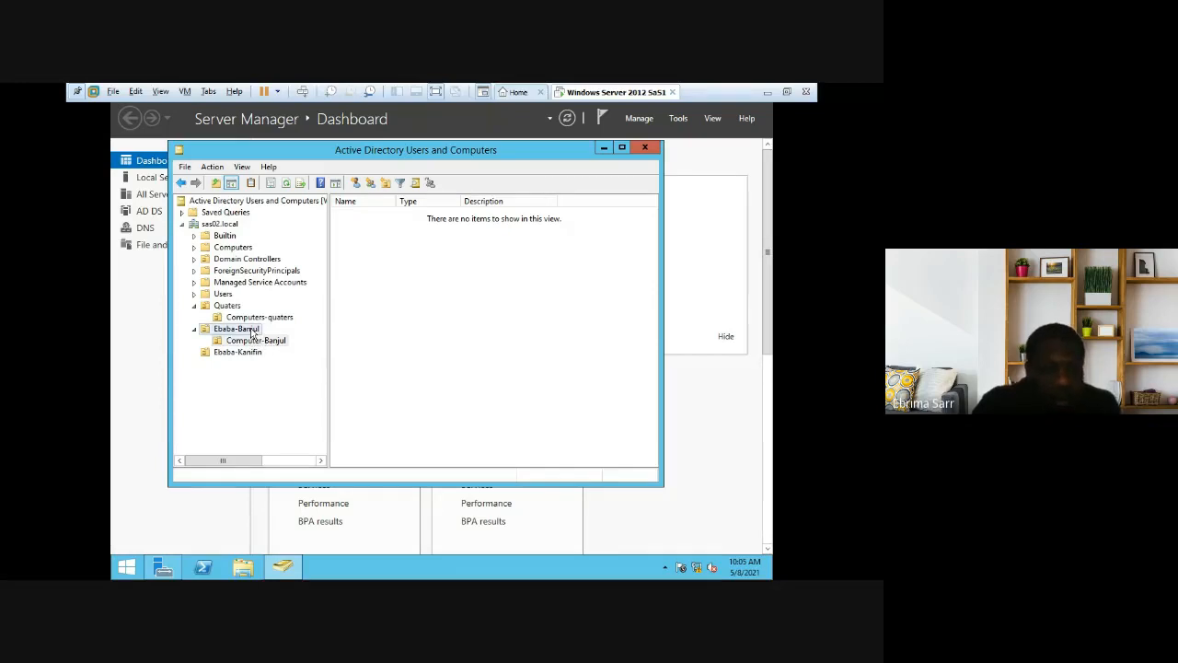
right_click(377, 265)
mouse_move(432, 317)
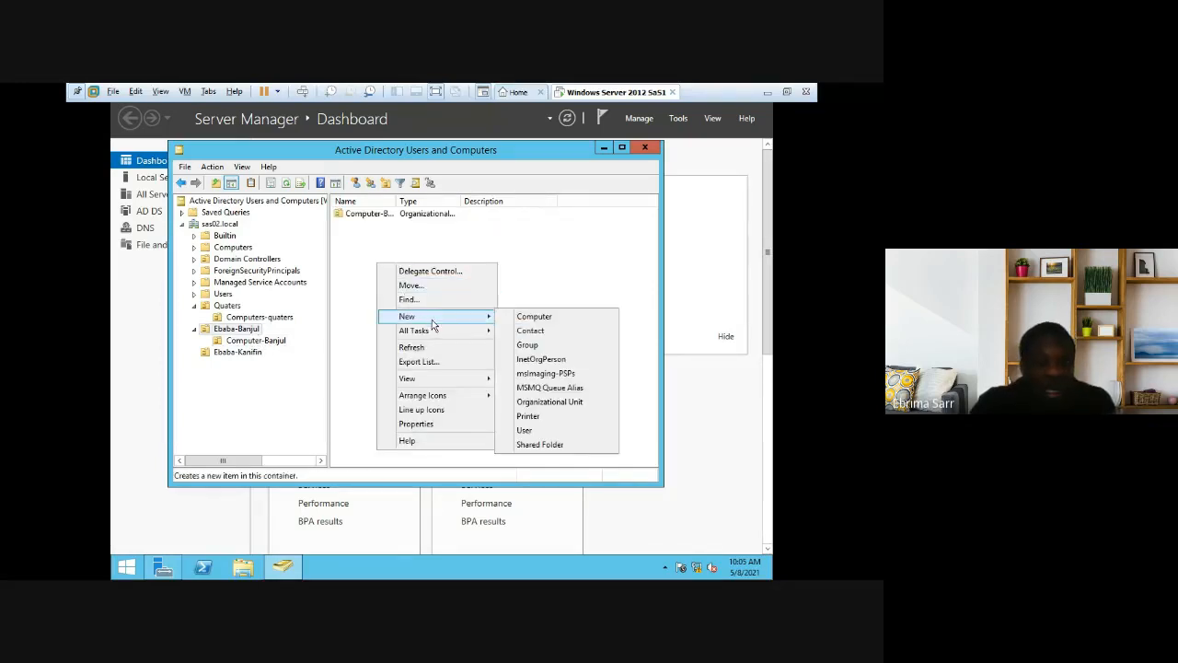
click(552, 344)
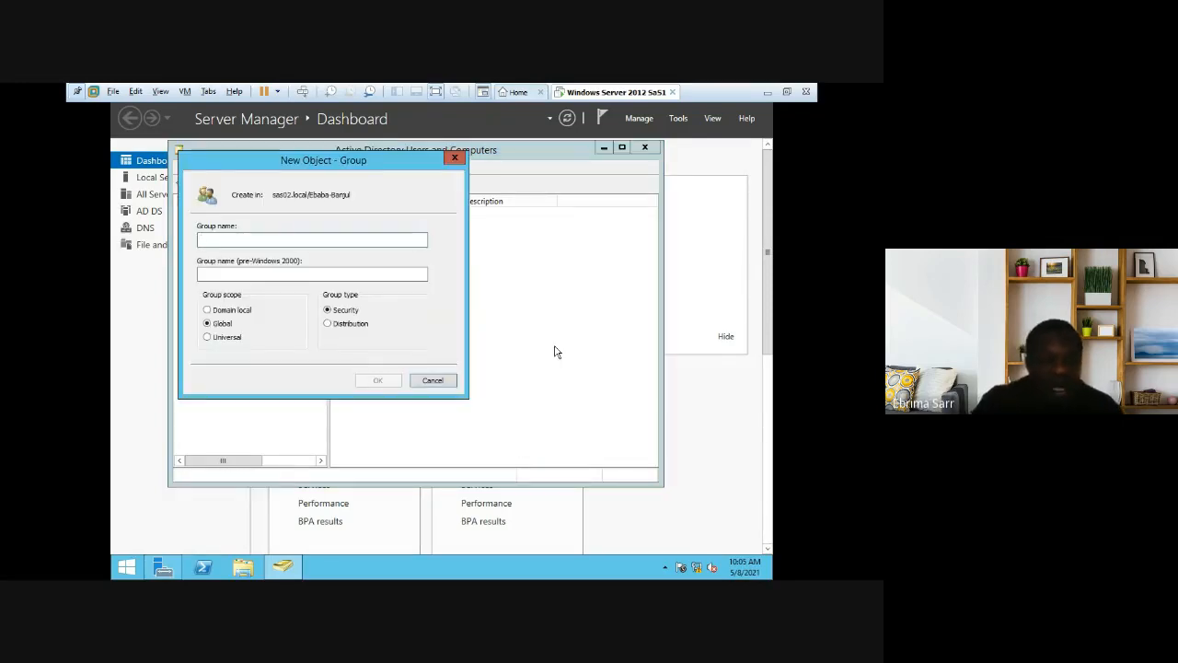
text(Sal)
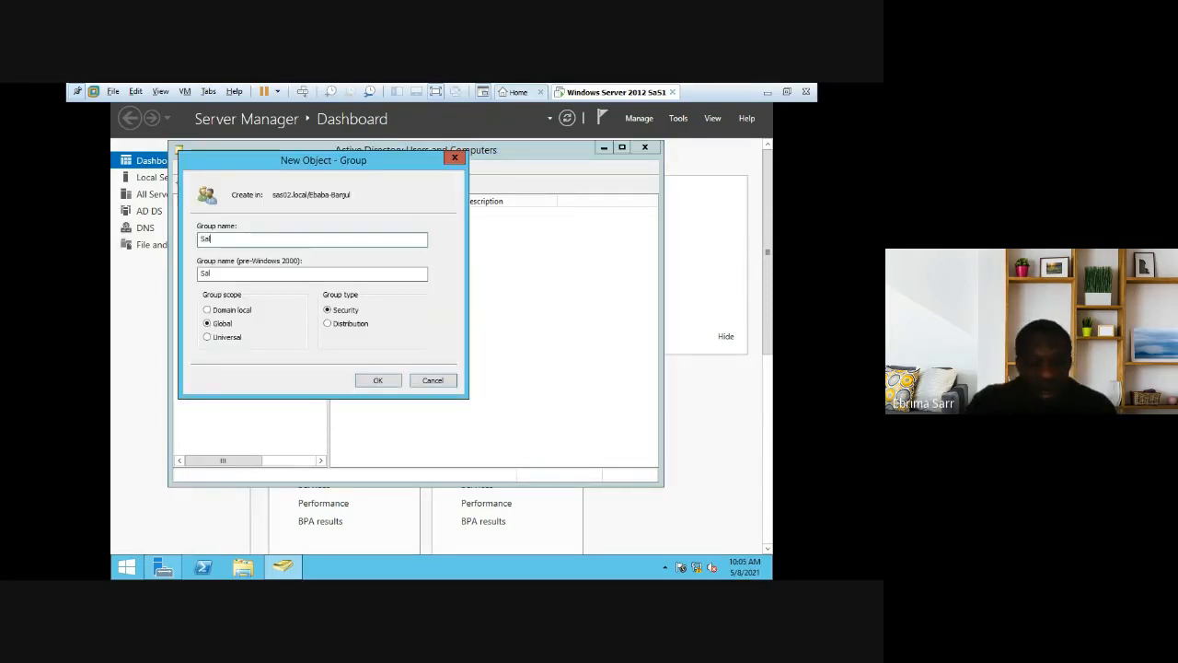
text(es-b)
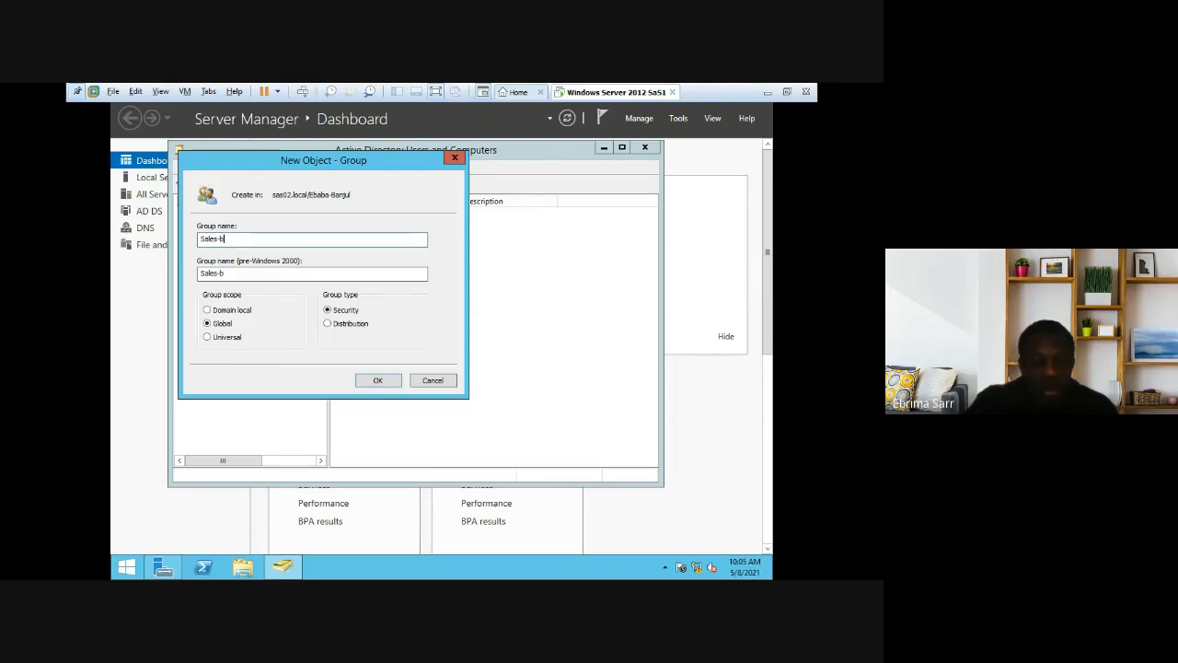
text(anjul)
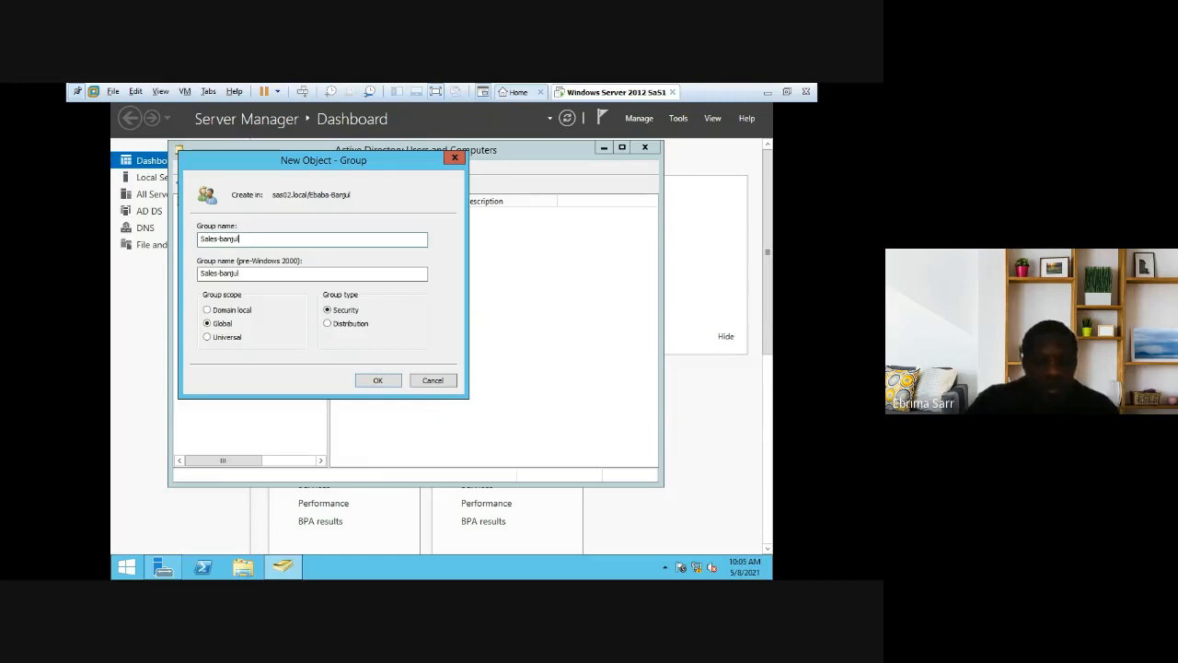
click(378, 381)
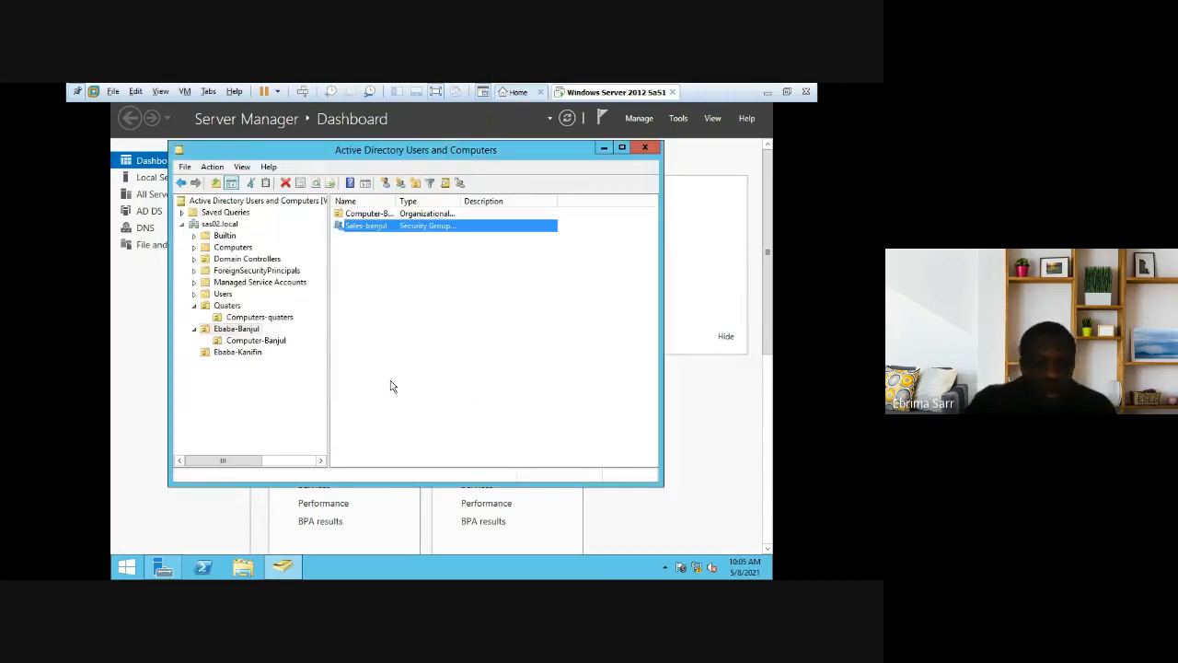
Step: Create the Delevery-banjul global security group in Ebaba-Banjul
right_click(377, 285)
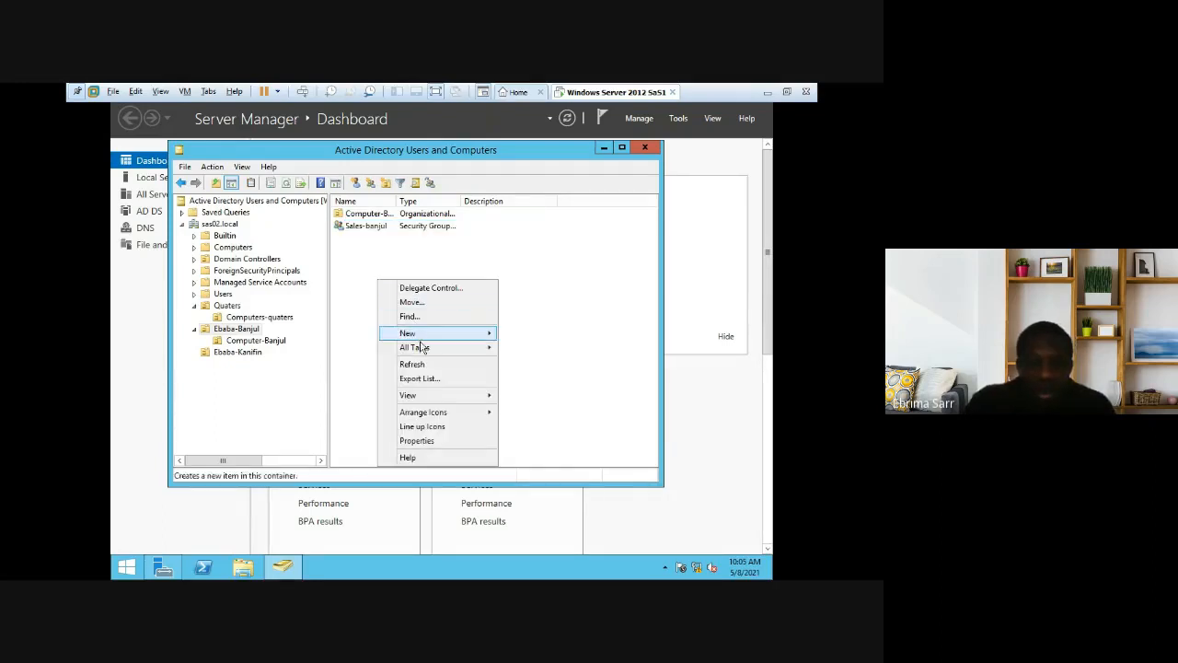
mouse_move(431, 337)
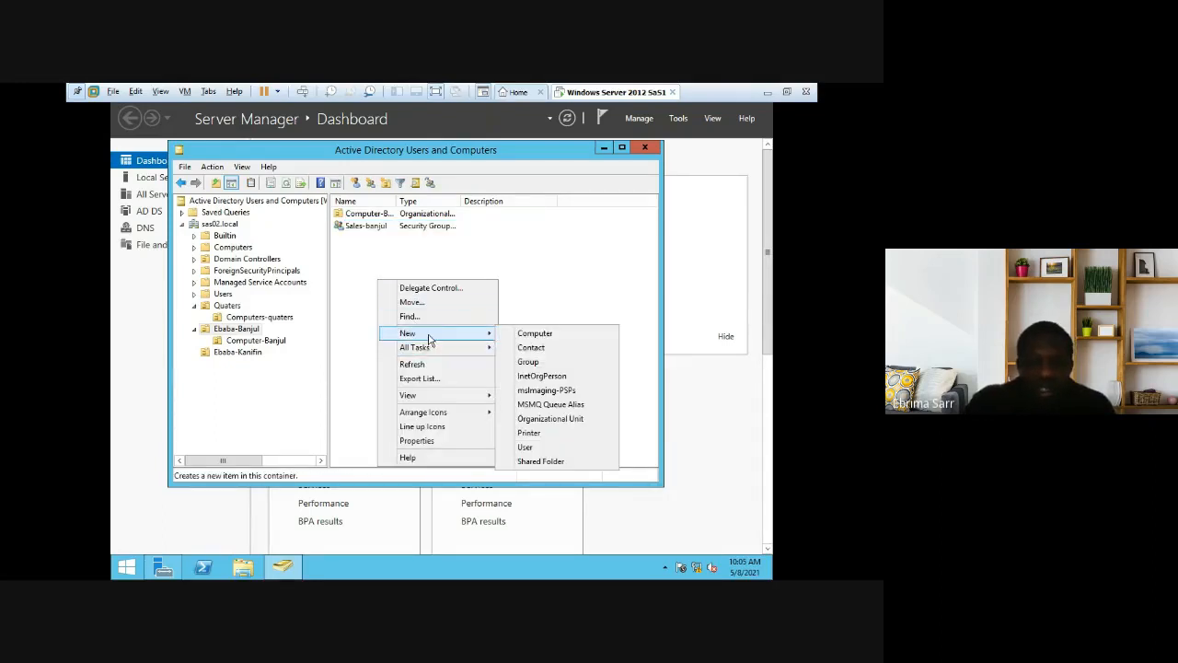
click(548, 363)
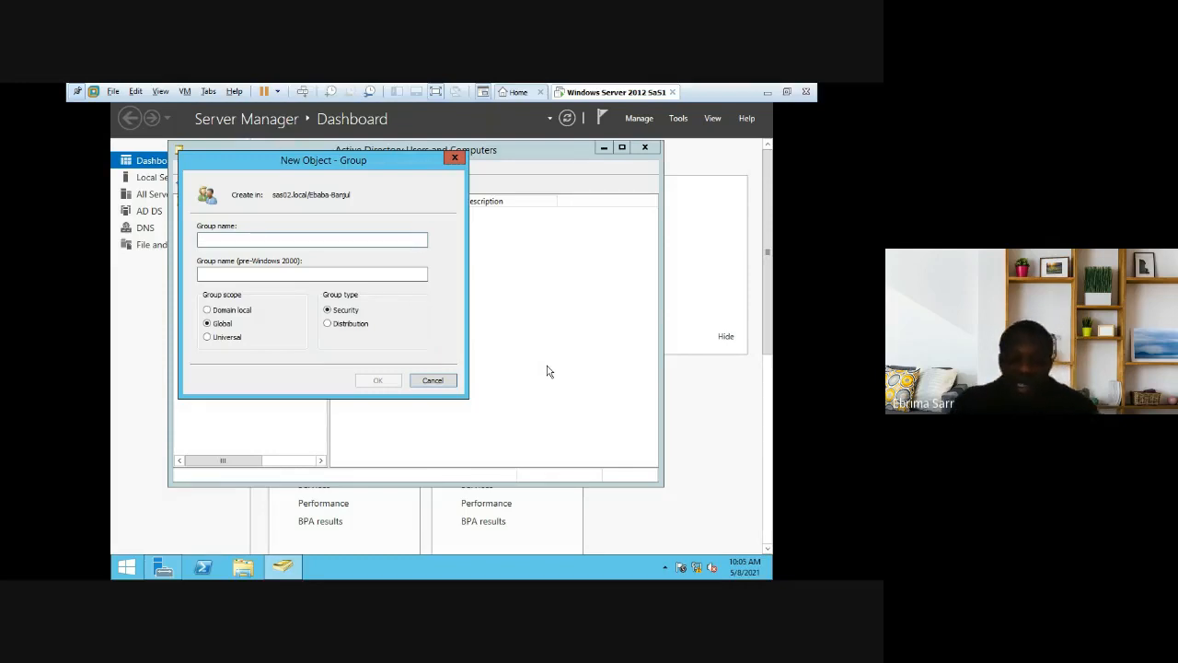
text(Delevery-banjul)
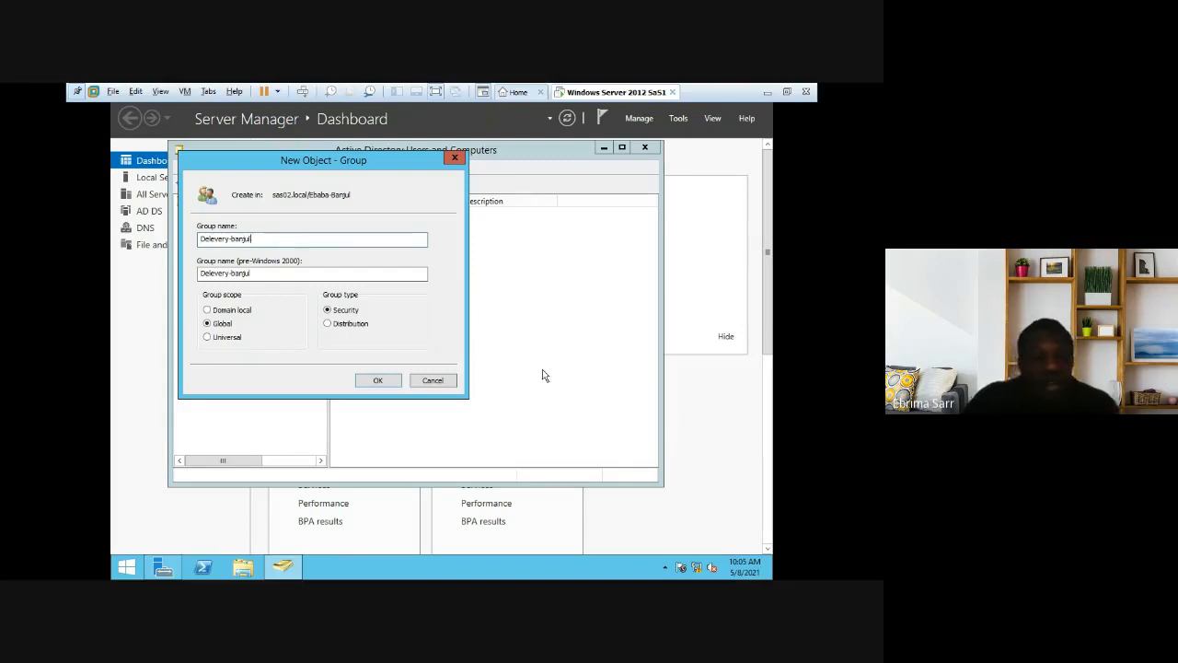
click(379, 381)
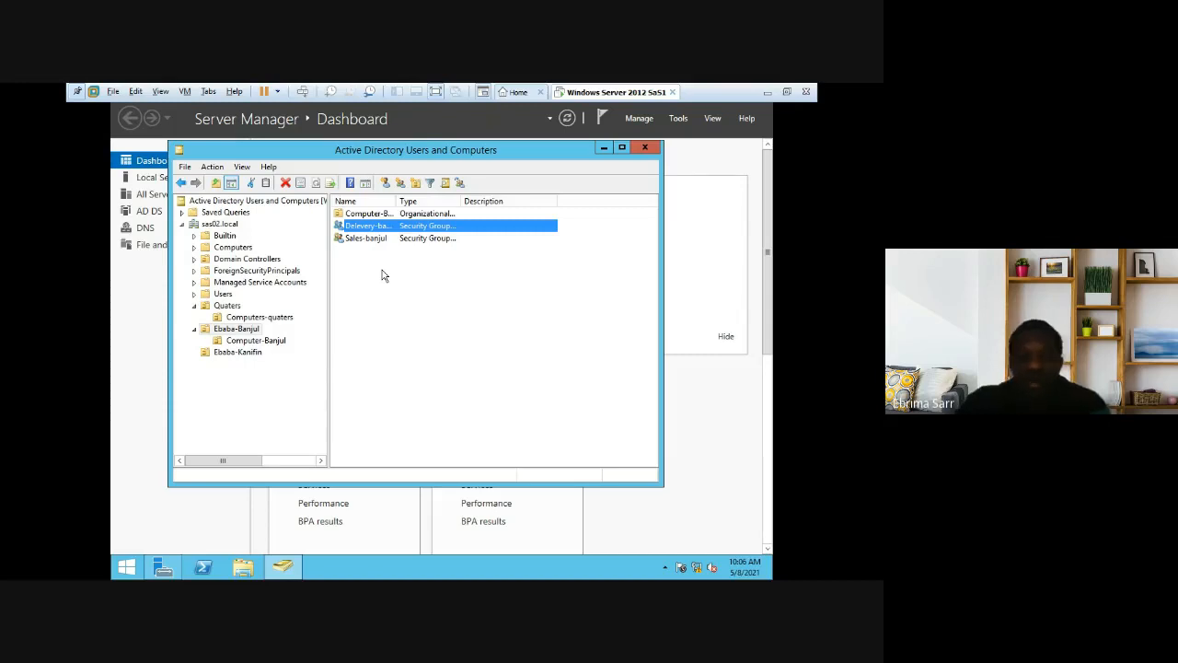
right_click(384, 275)
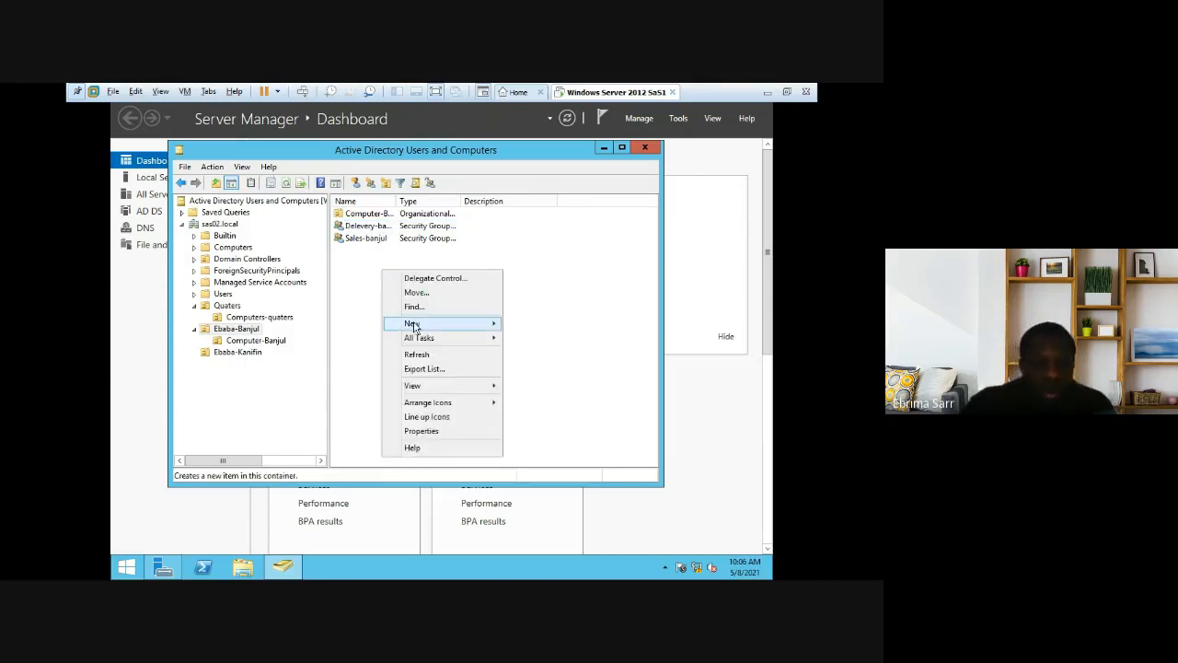
mouse_move(412, 326)
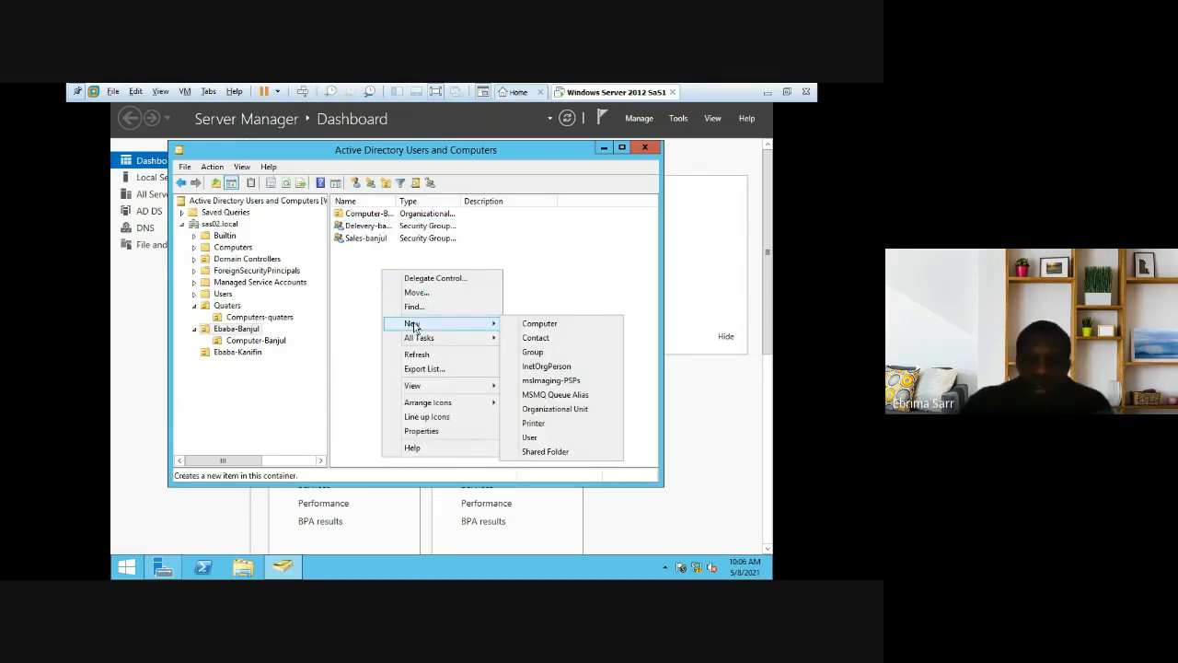
click(533, 352)
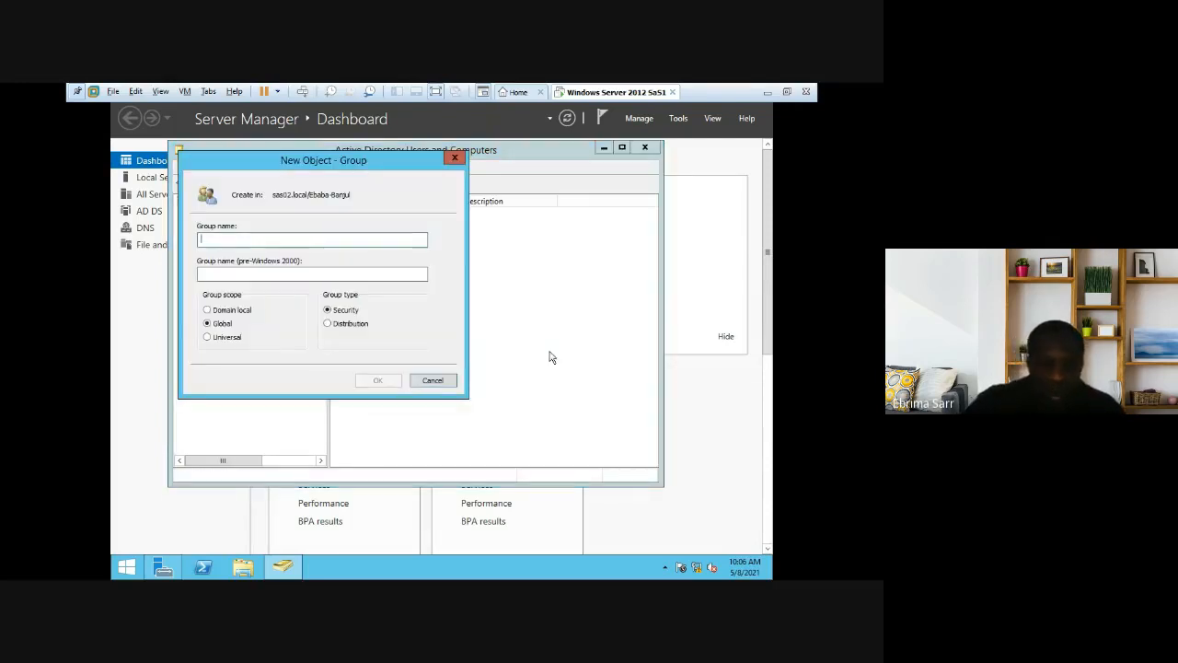
text(Management)
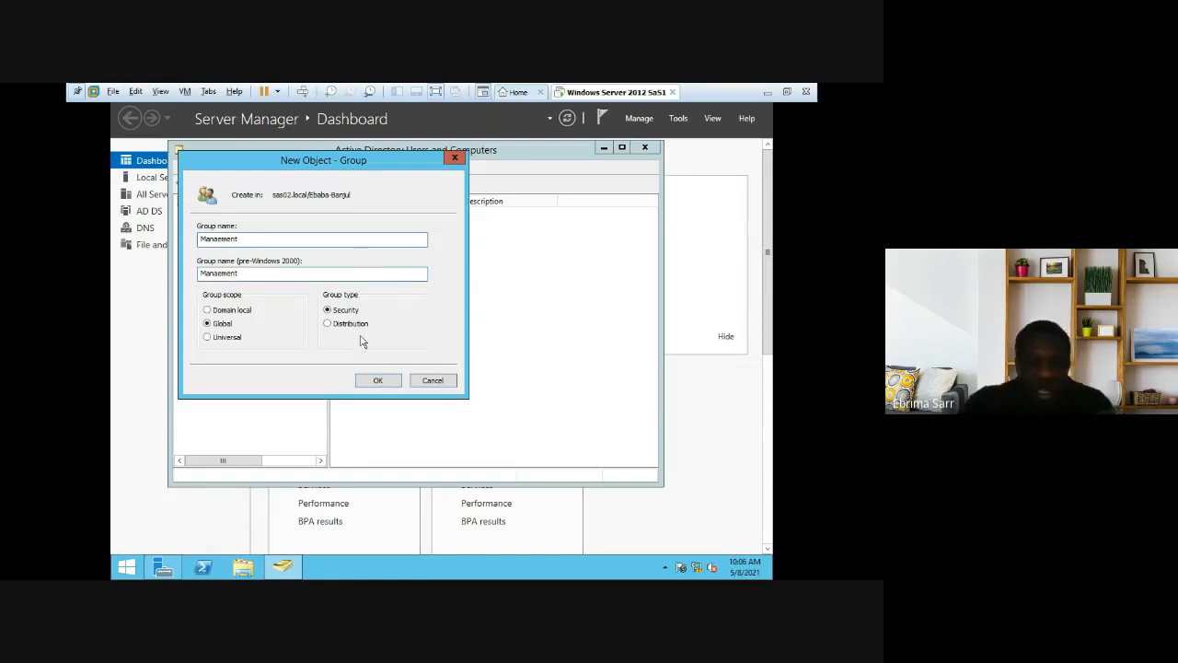
click(383, 381)
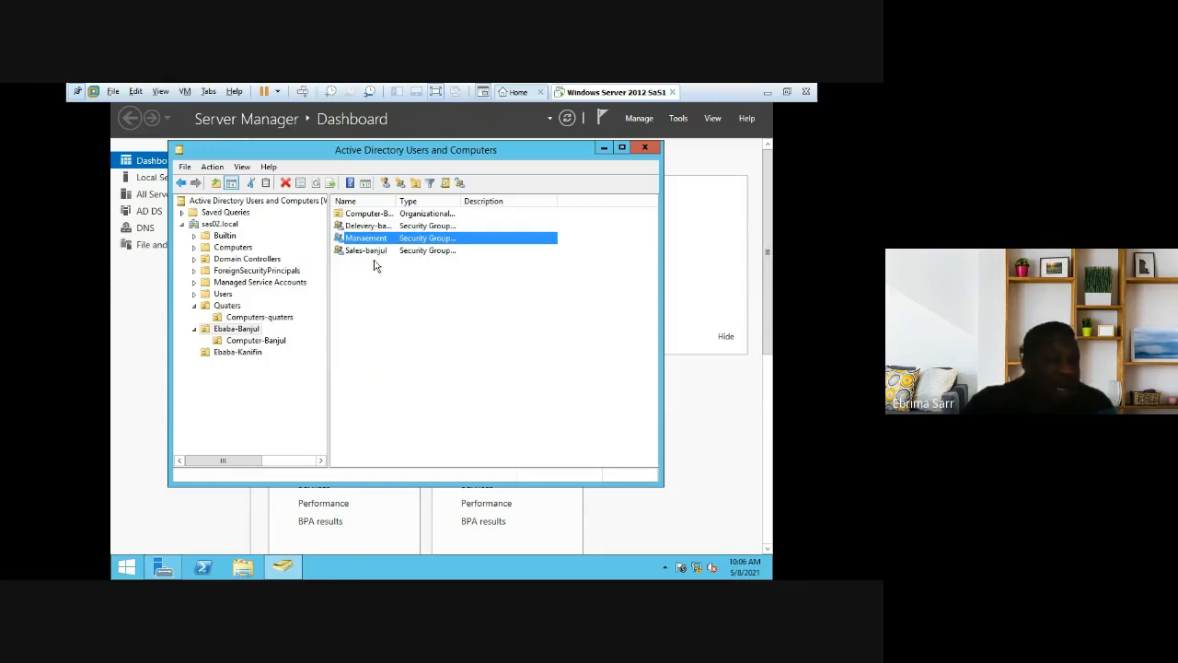
click(391, 297)
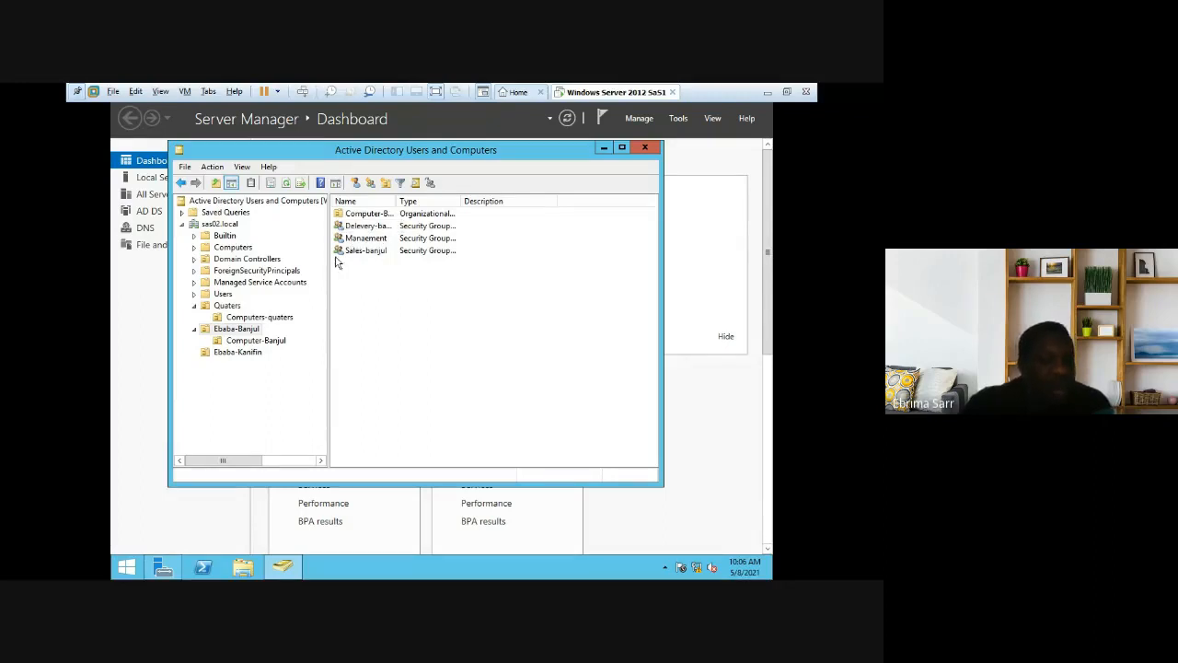
Step: Create the Computers-kanifin organizational unit inside Ebaba-Kanifin
click(245, 353)
right_click(247, 355)
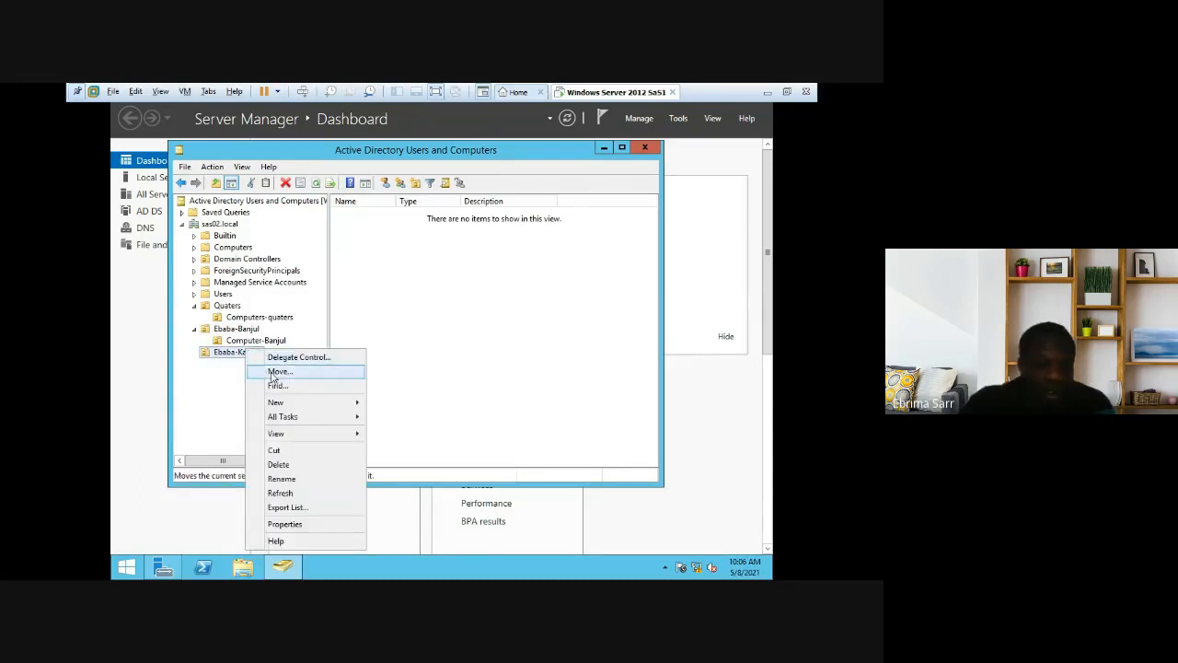
mouse_move(294, 410)
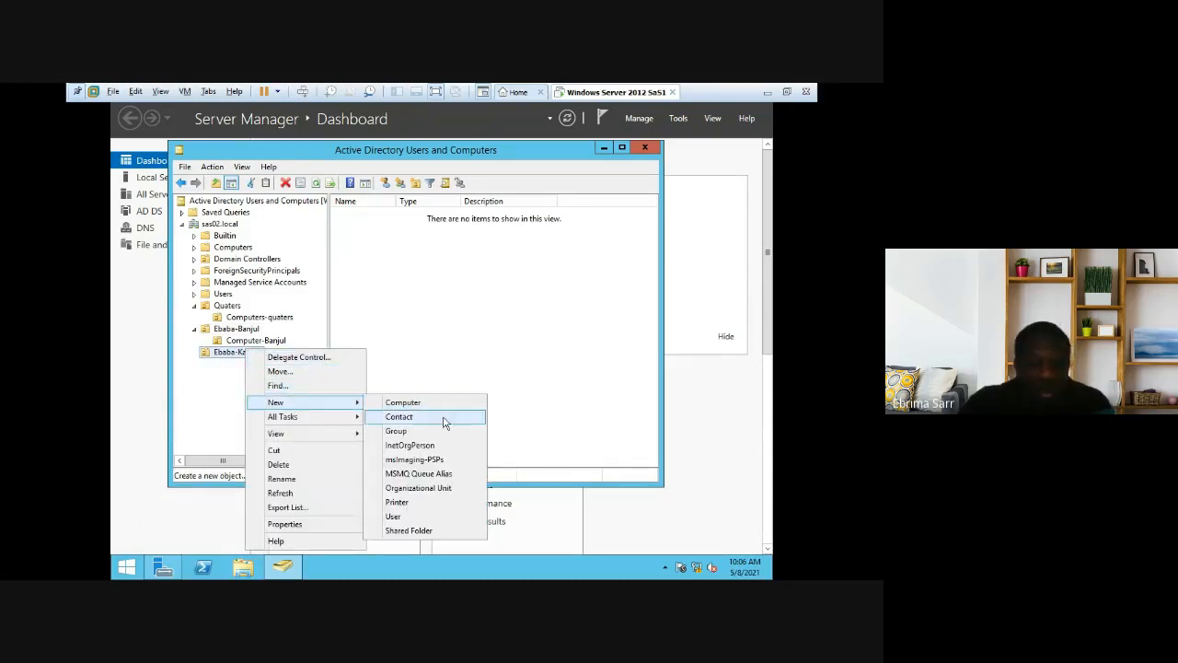
click(440, 494)
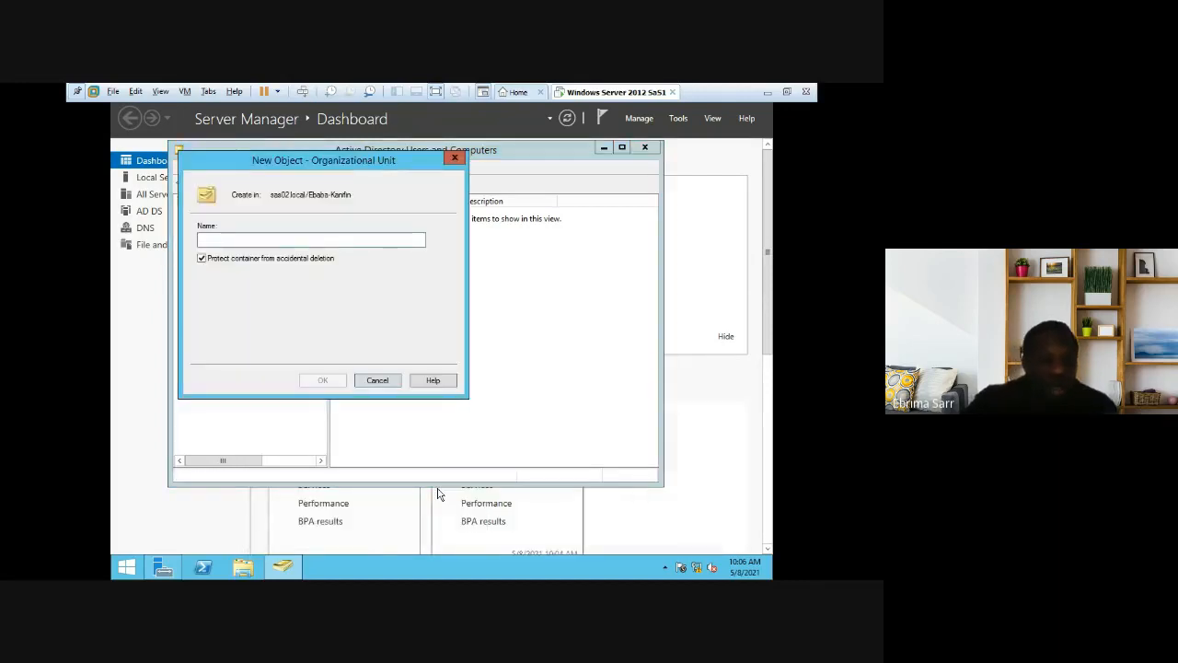
text(Comp)
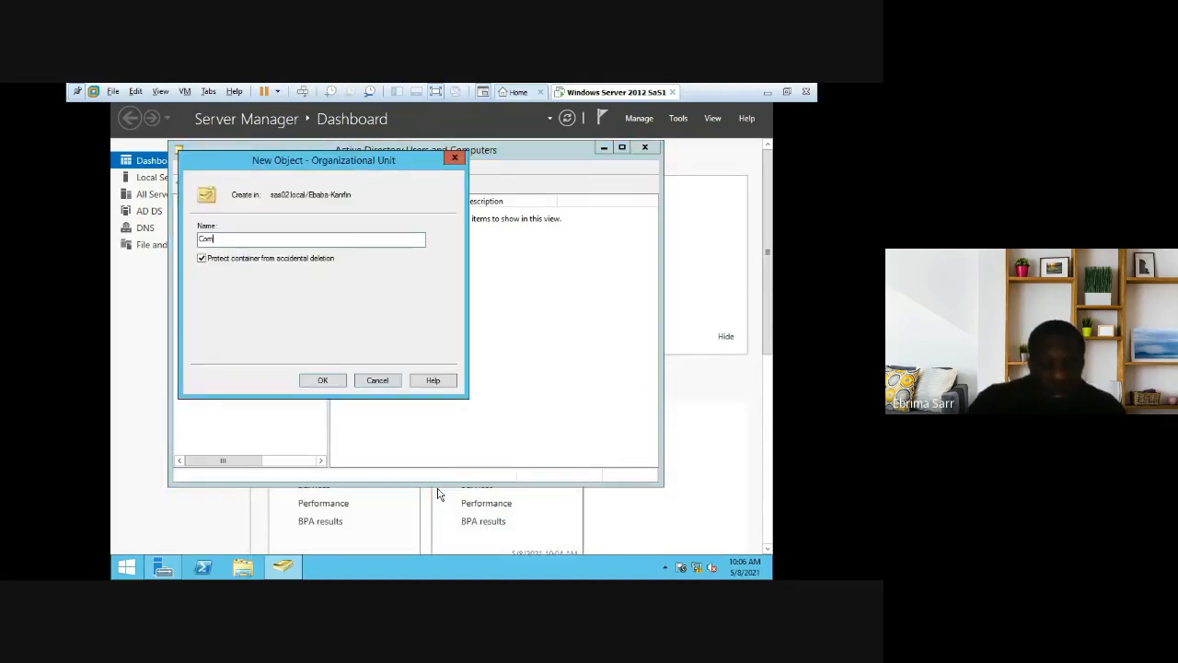
text(uter)
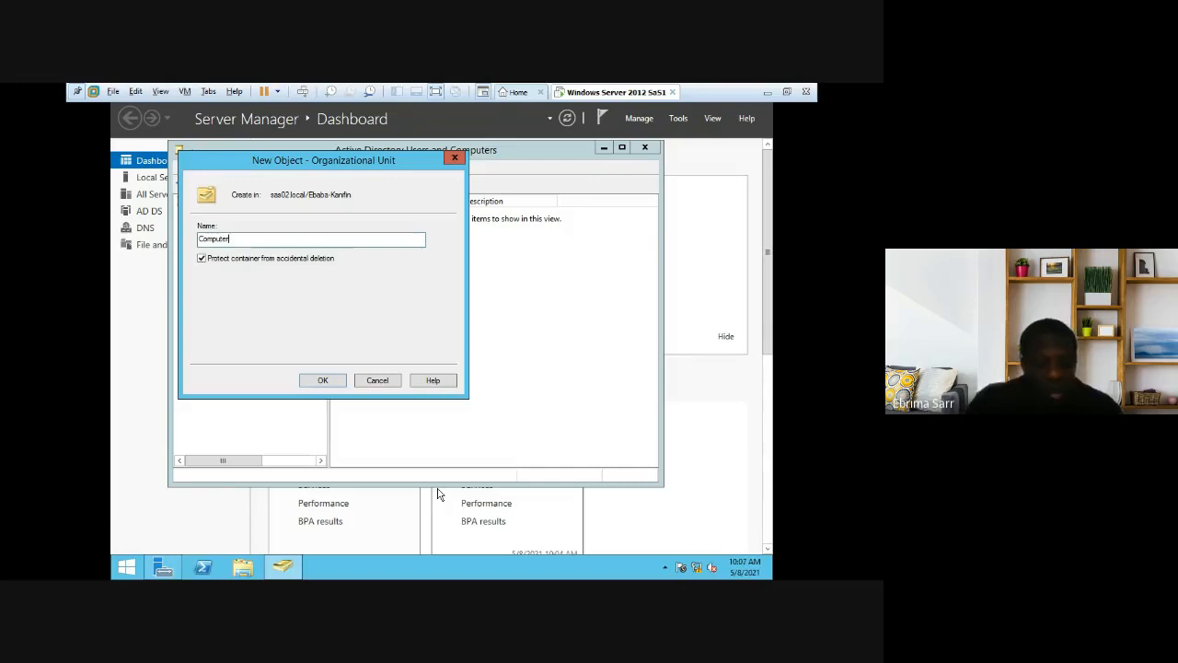
text(s-kanifin)
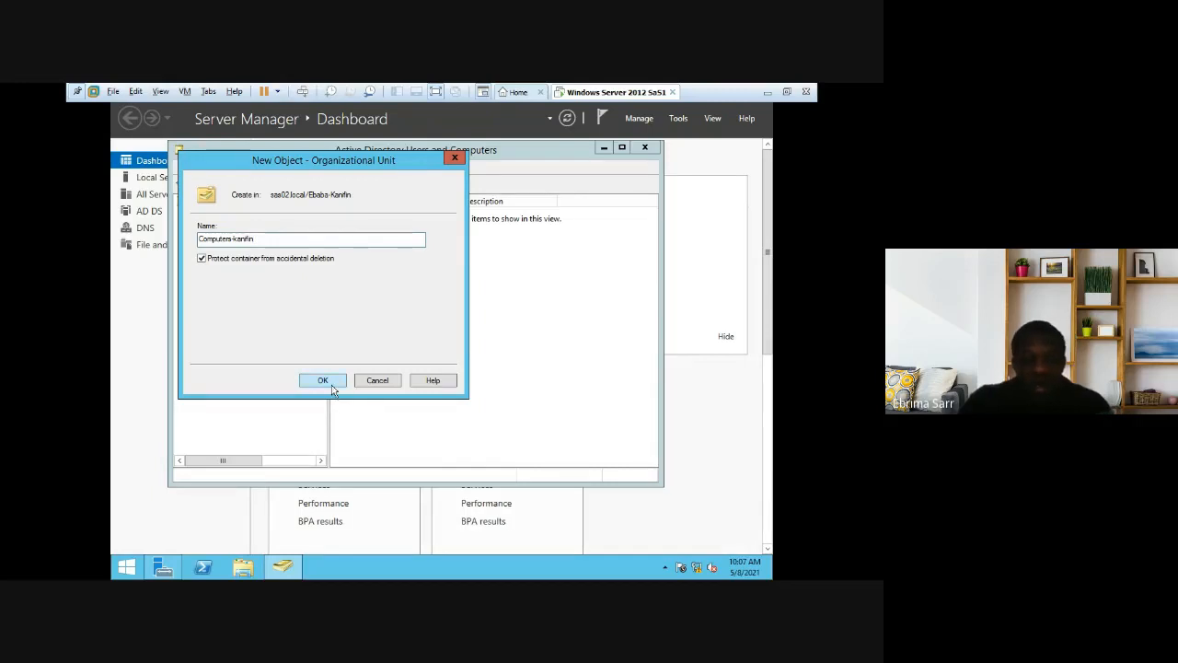
click(322, 380)
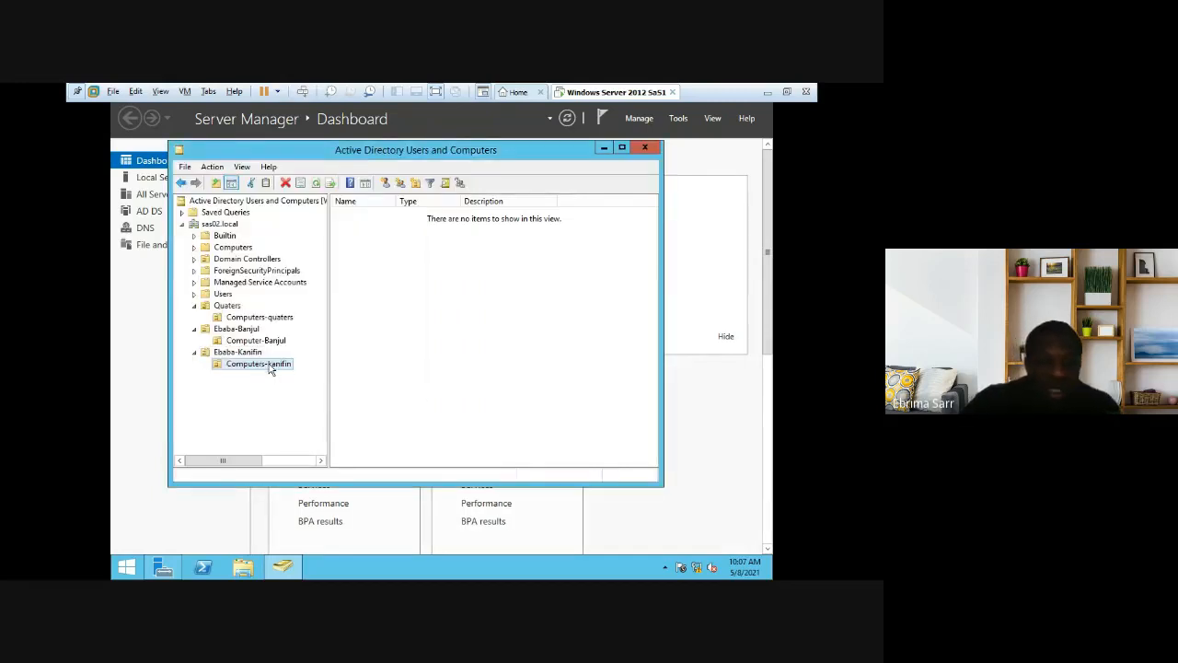
Step: Widen the Name column so full names in Ebaba-Kanifin are readable
click(269, 368)
click(247, 353)
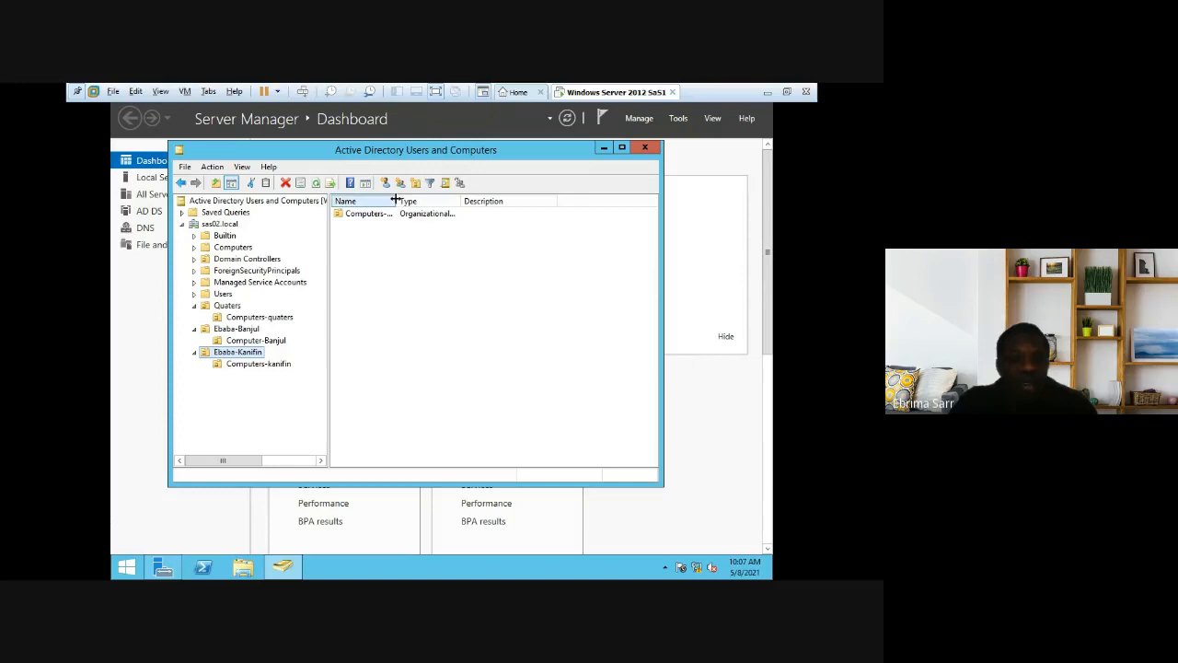
drag(395, 200, 414, 200)
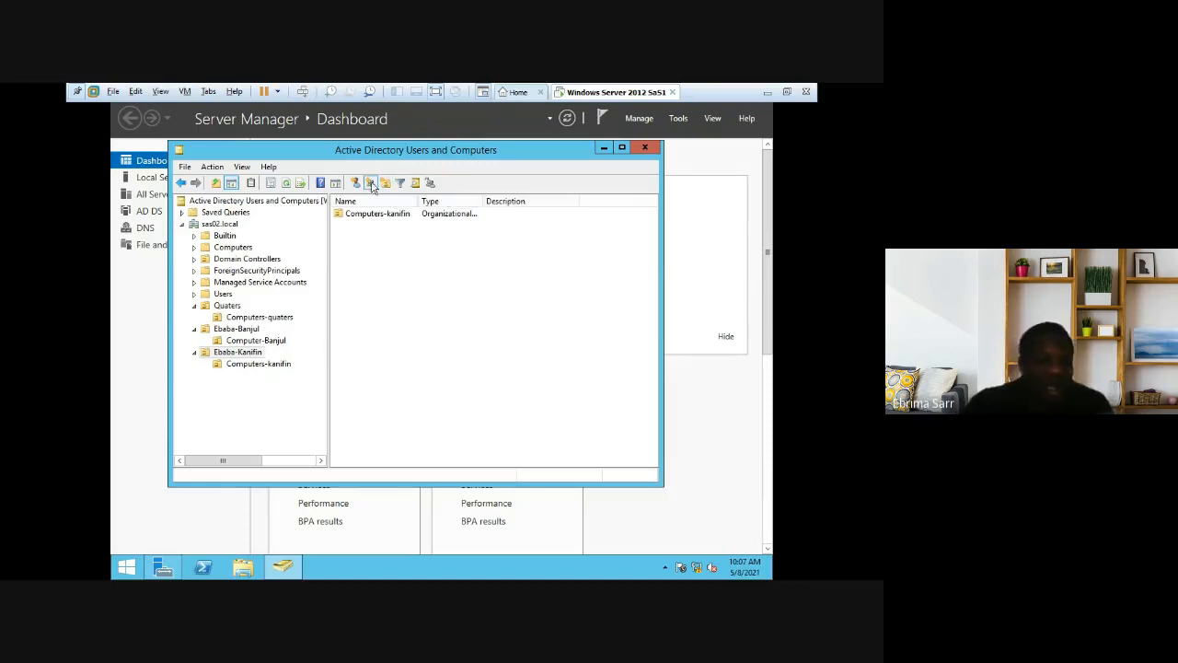
Step: Create the Sales-kanifin global security group in Ebaba-Kanifin
right_click(349, 248)
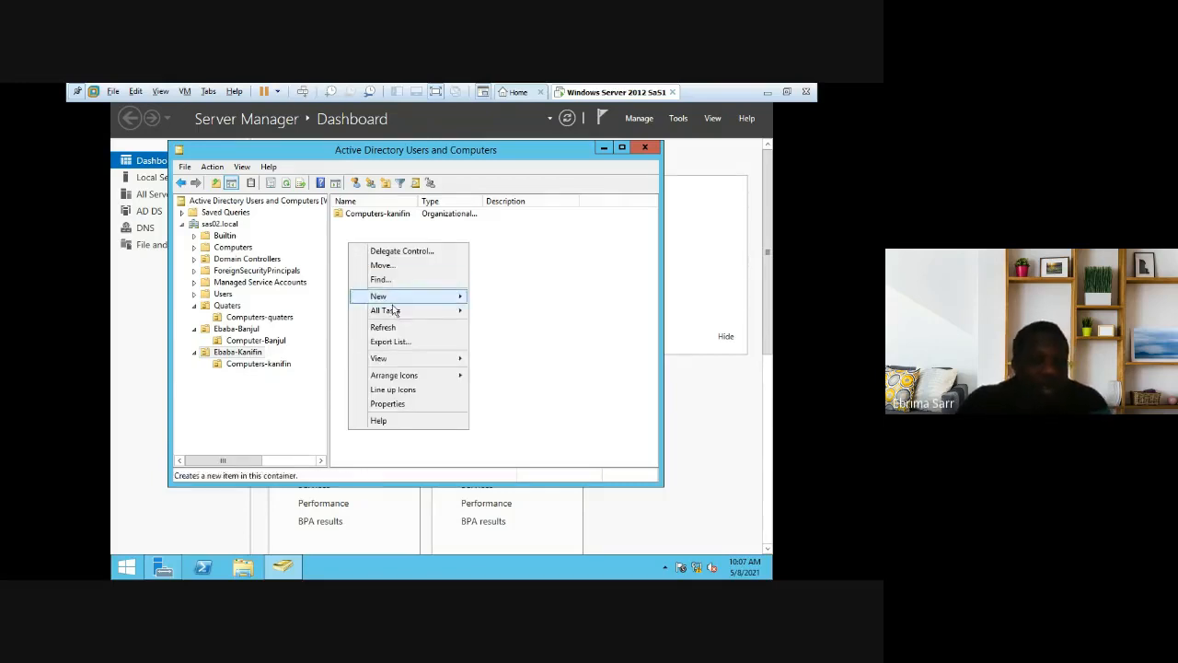
mouse_move(405, 302)
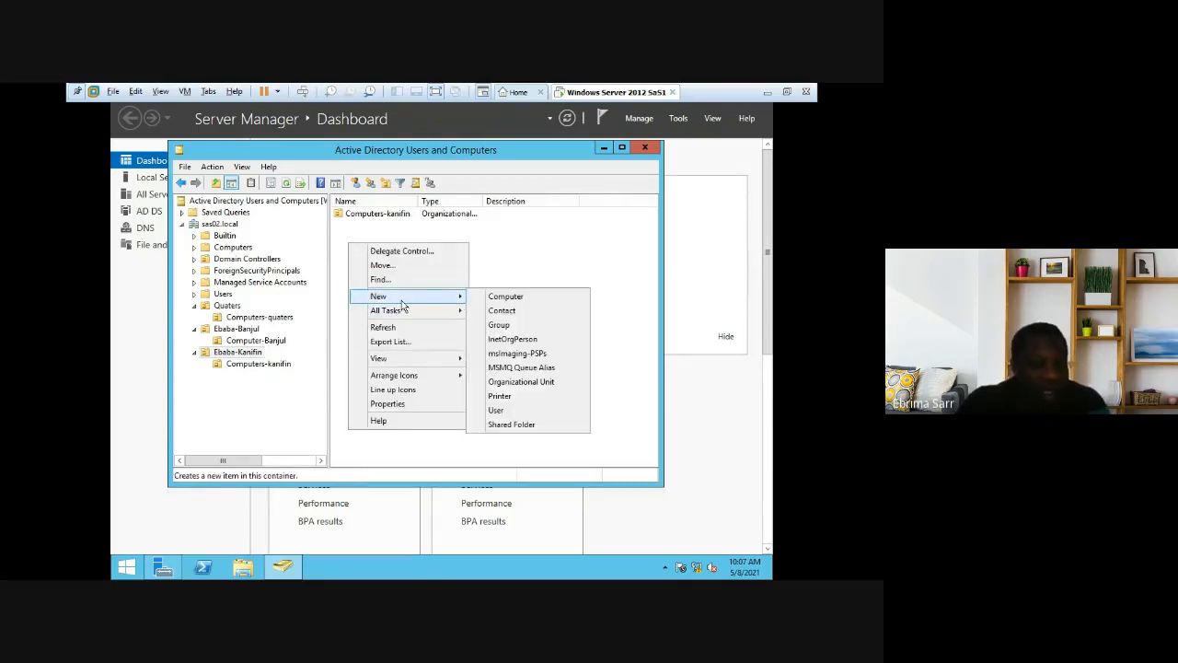
click(528, 328)
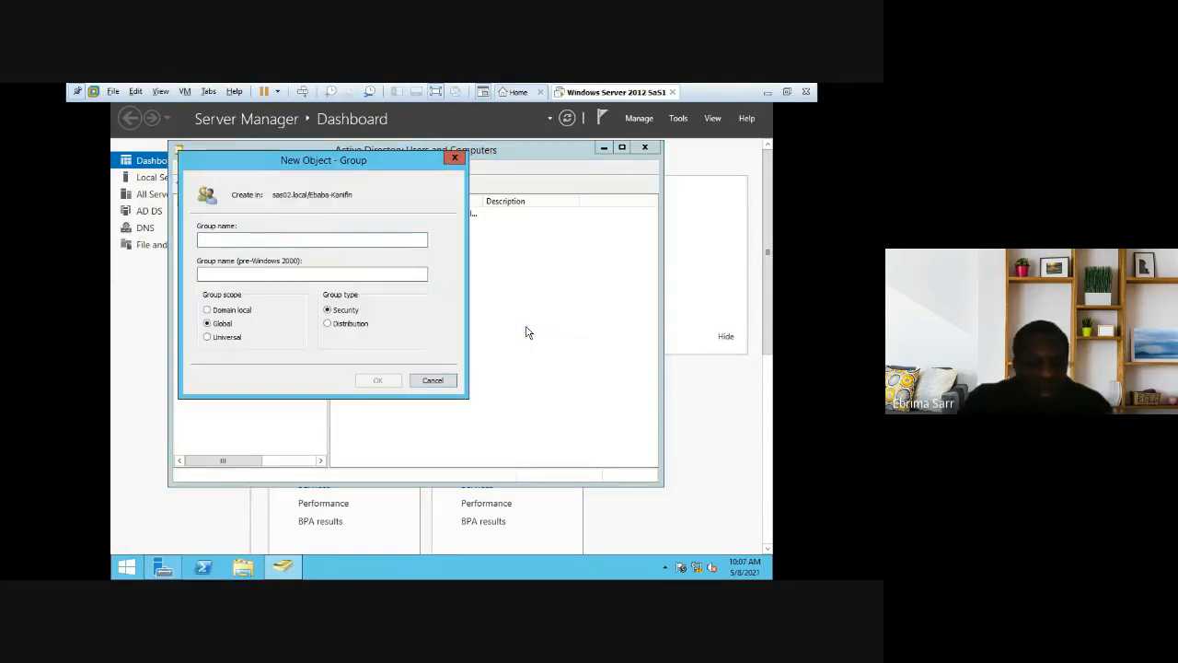
text(Sales)
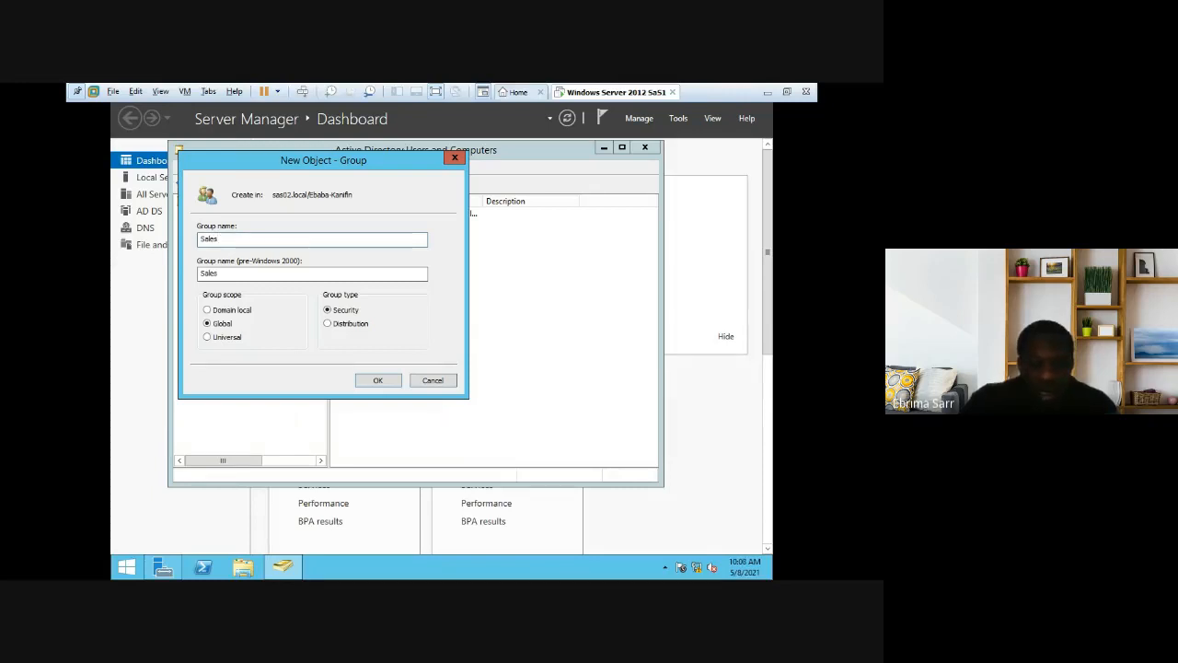
text(-kanif)
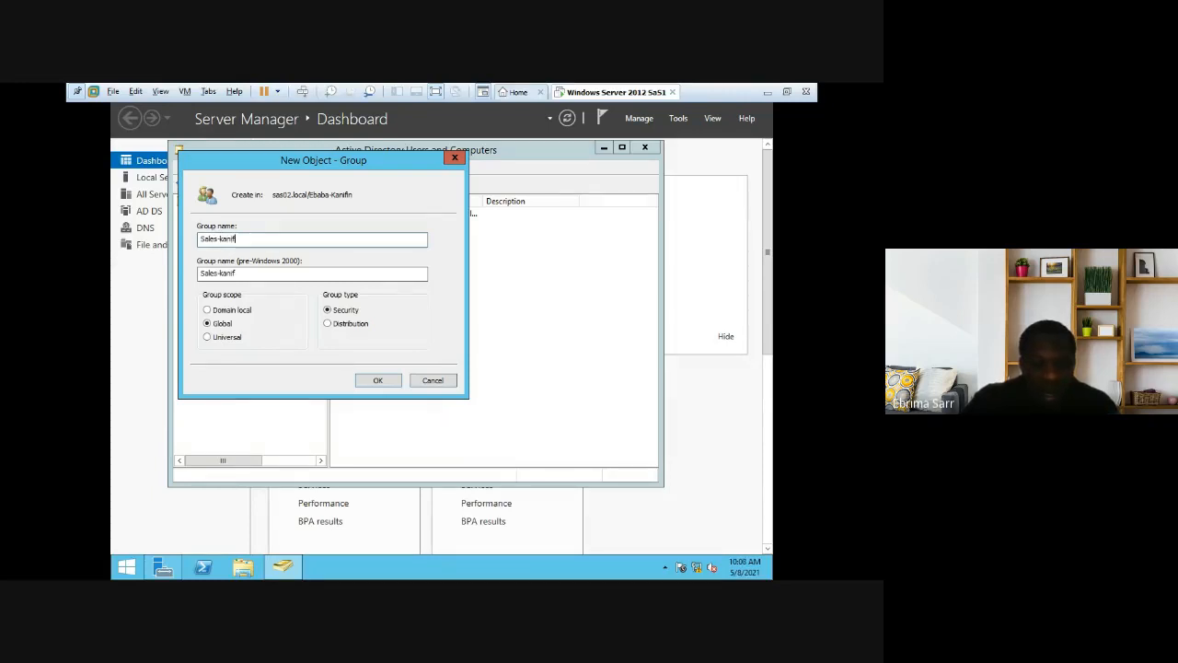
text(in)
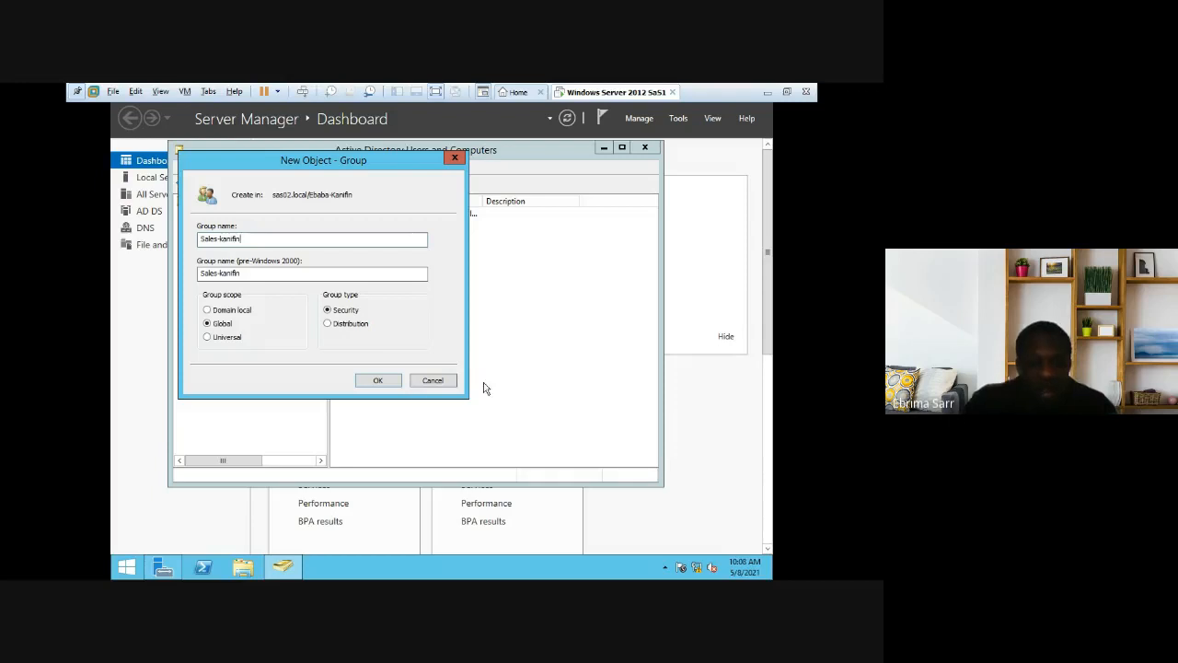
click(385, 382)
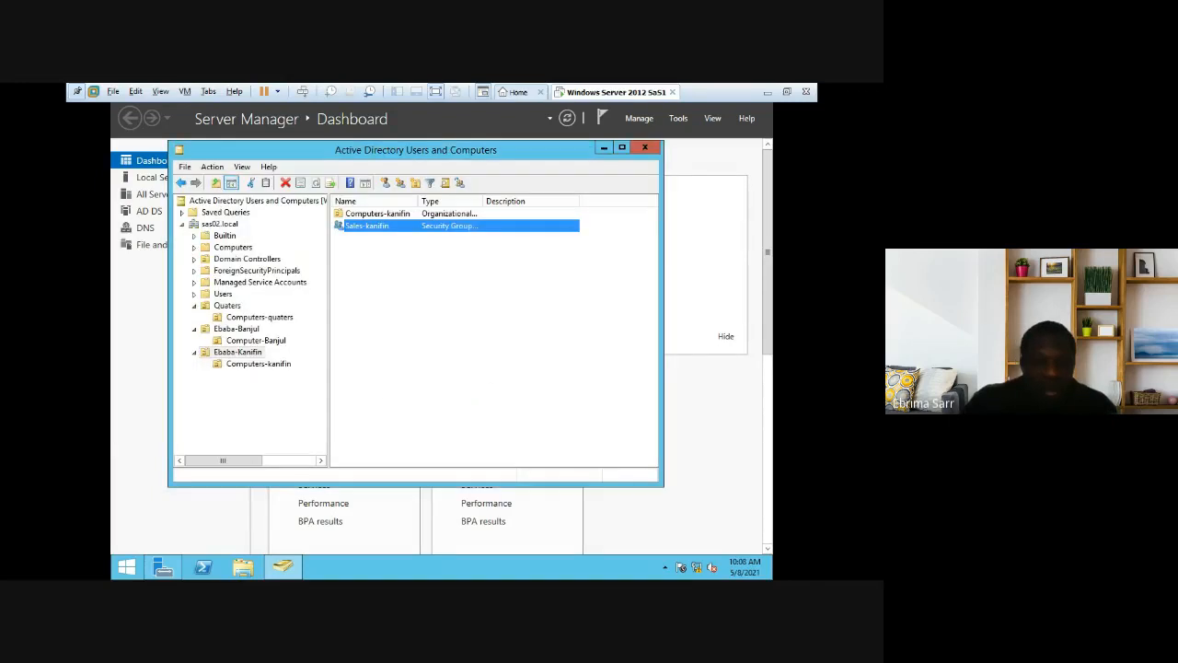
click(386, 304)
Step: Create the Delevery-kanifin security group in Ebaba-Kanifin
right_click(386, 272)
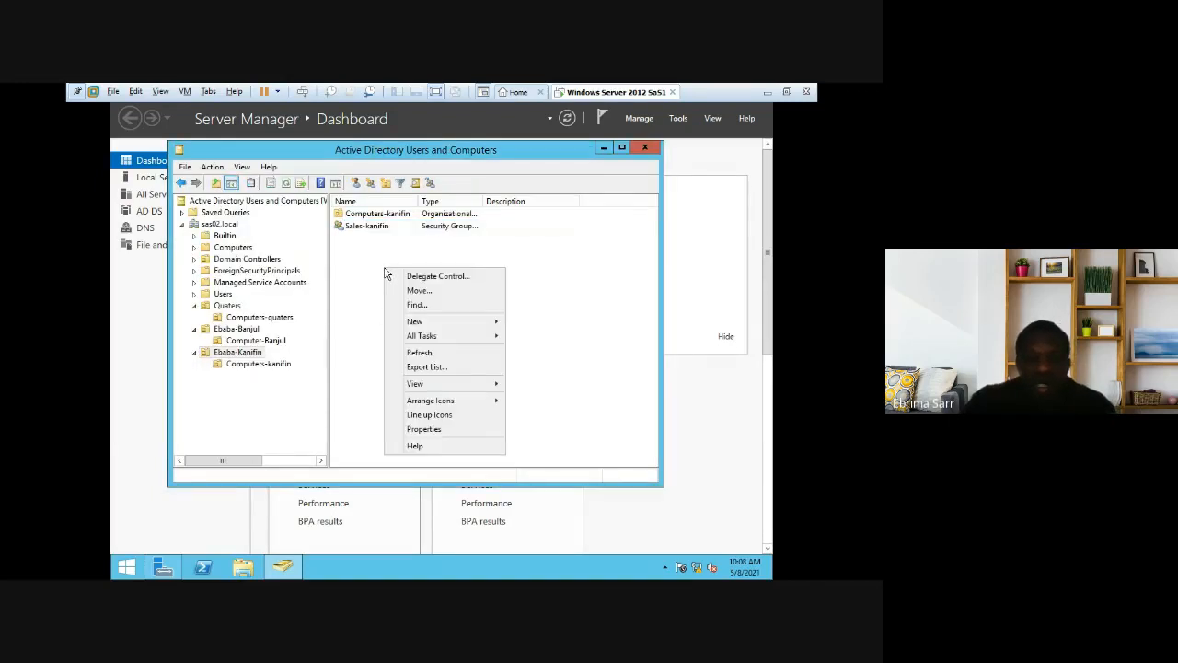
mouse_move(433, 322)
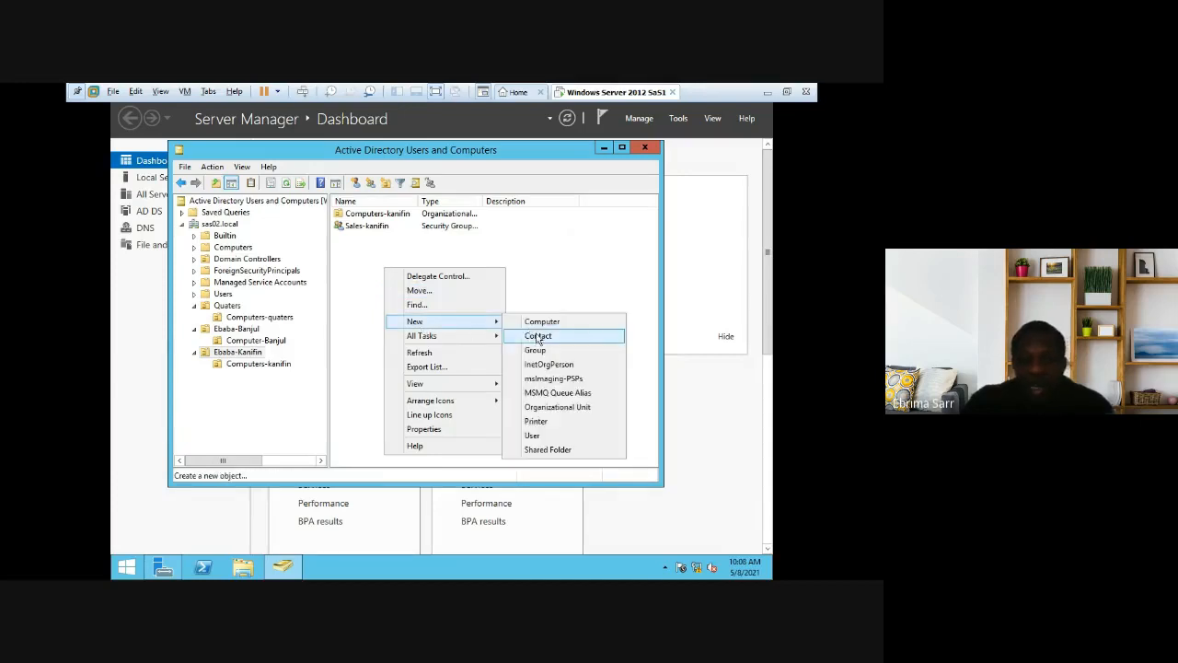
click(536, 350)
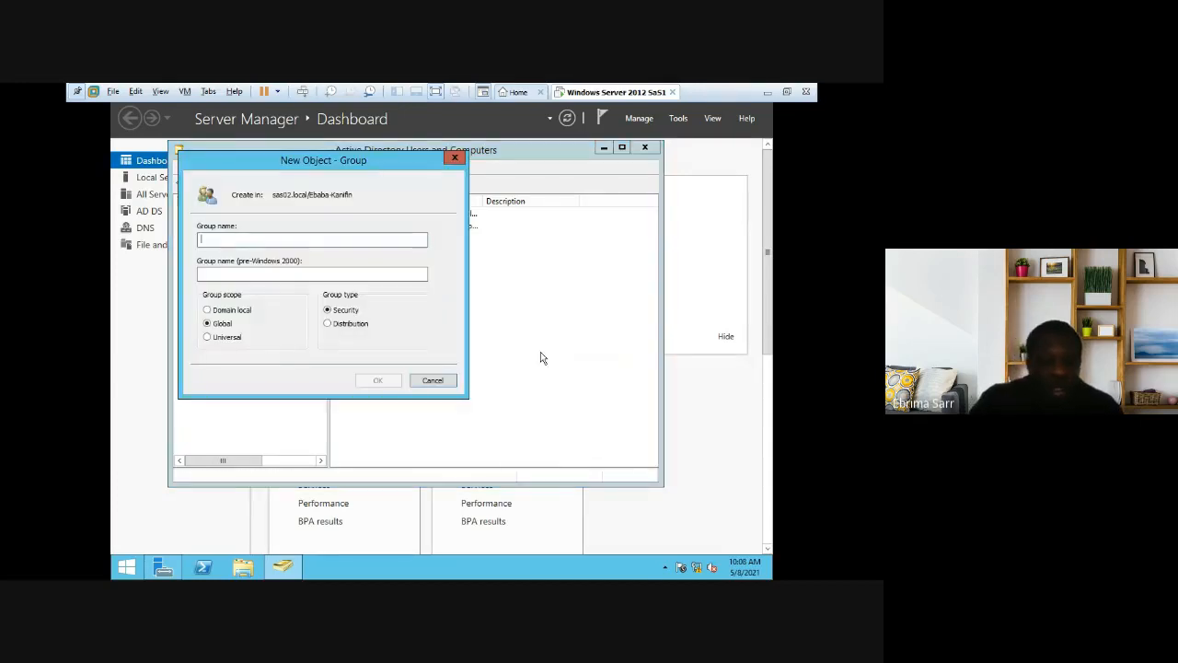
text(Del)
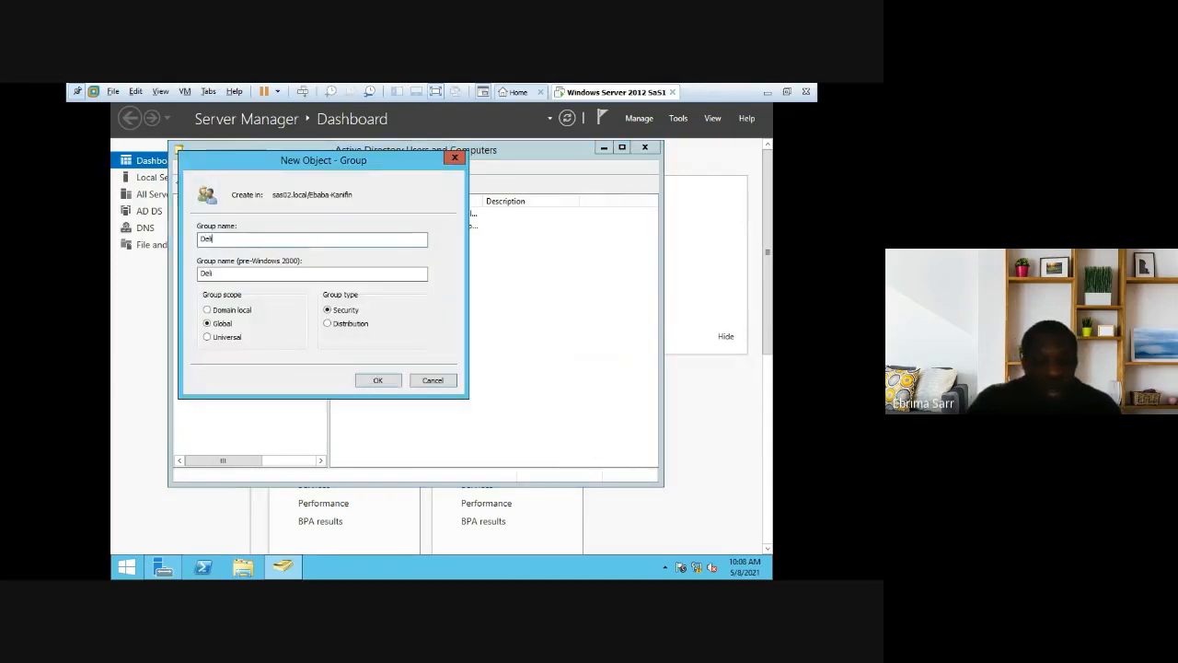
text(ivery)
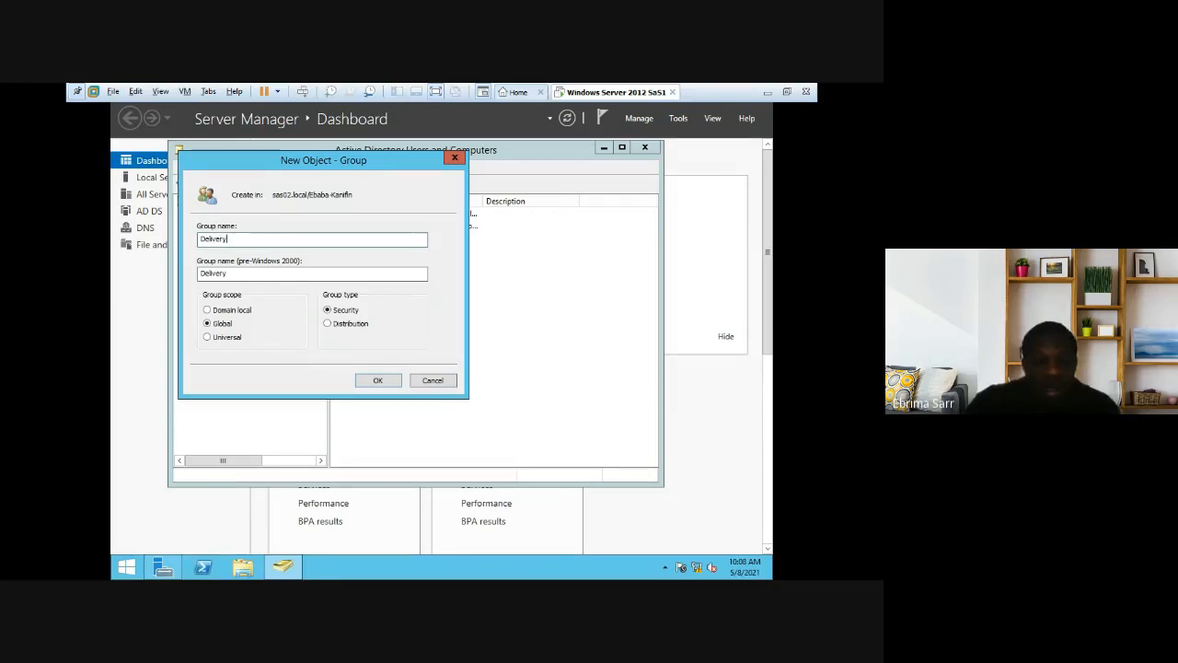
key(BackSpace)
key(BackSpace)
key(BackSpace)
key(BackSpace)
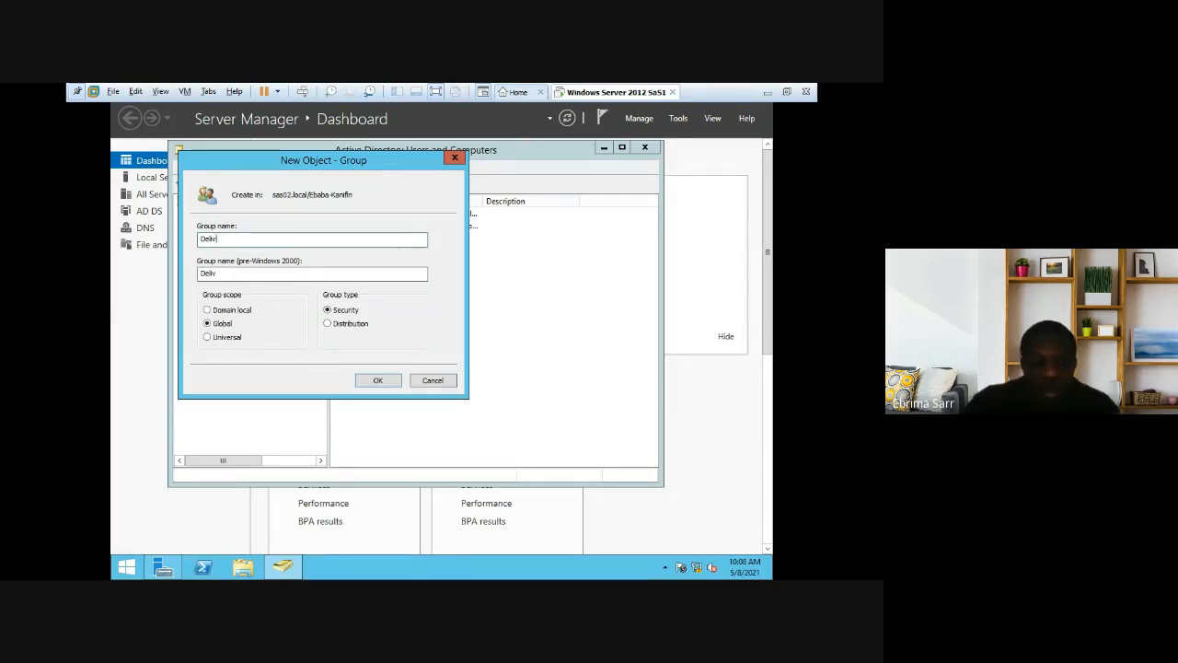
text(every-kanifin)
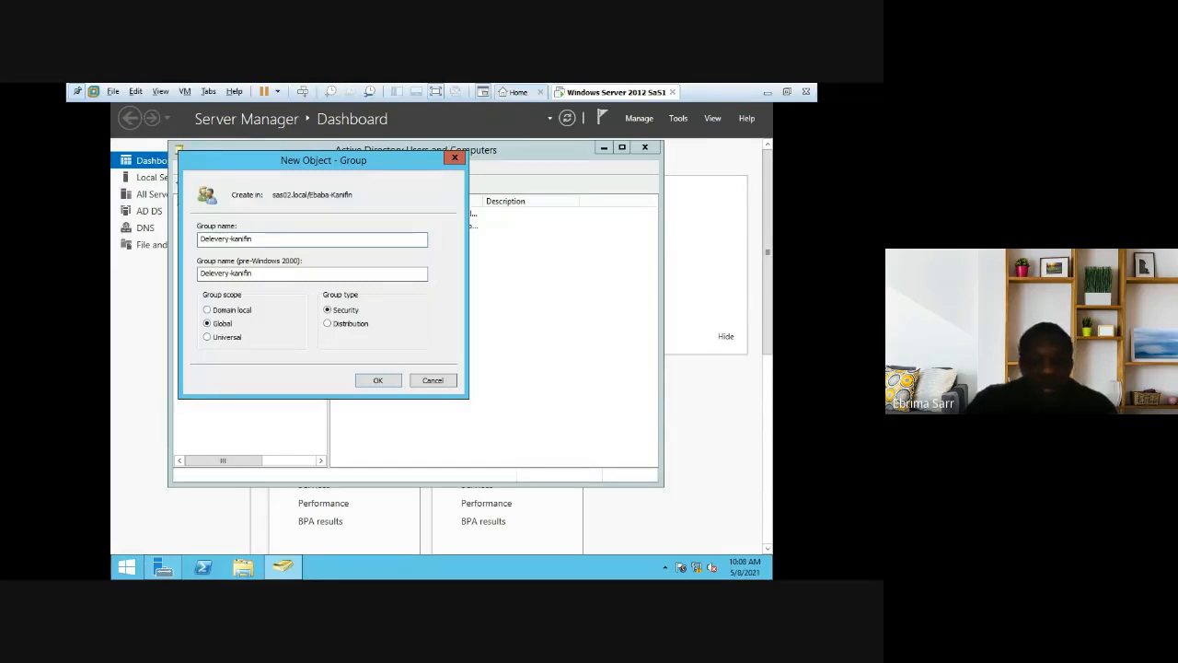
click(382, 379)
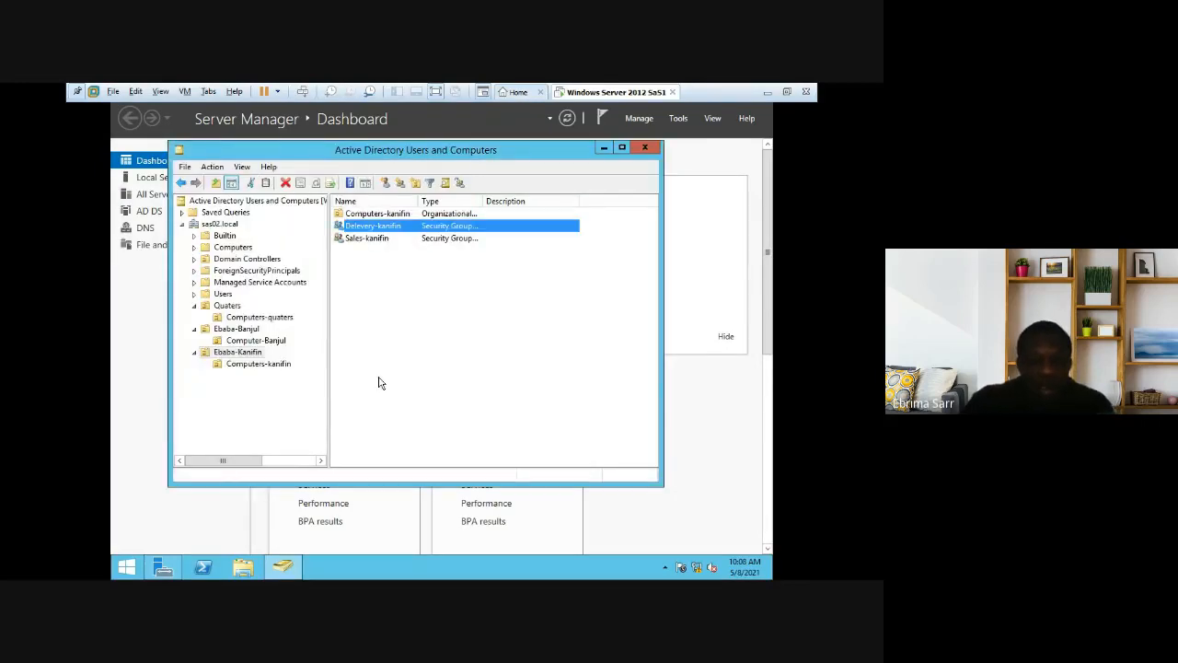
Step: Create the Management-kanifin global security group in Ebaba-Kanifin
click(375, 298)
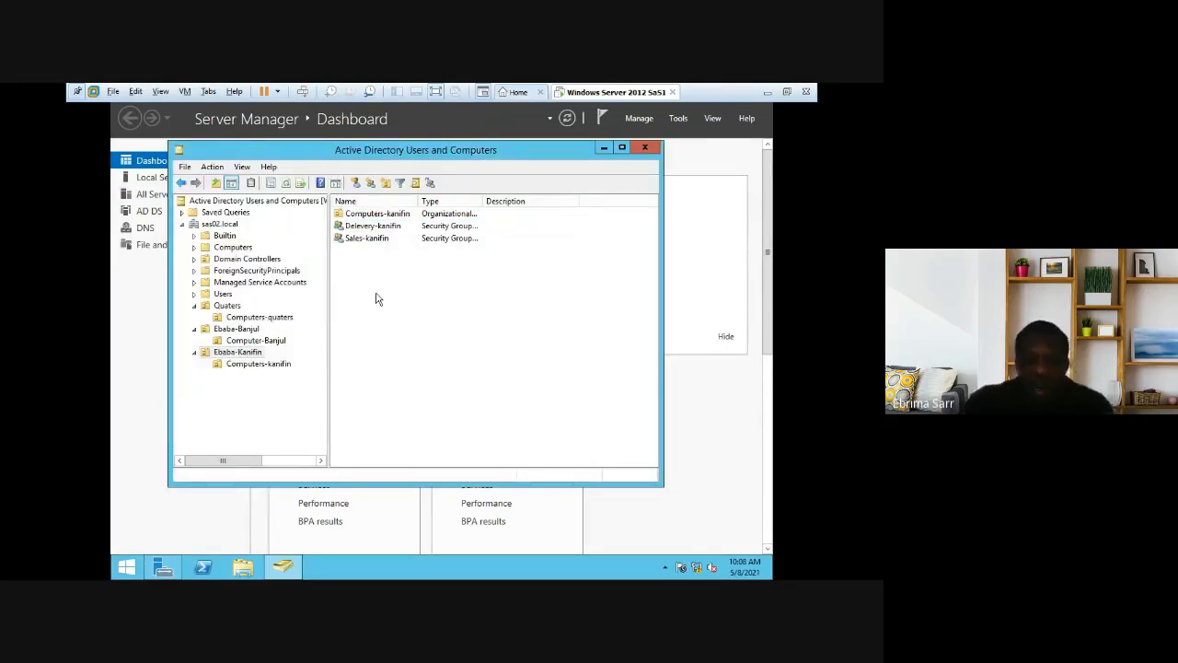
right_click(375, 299)
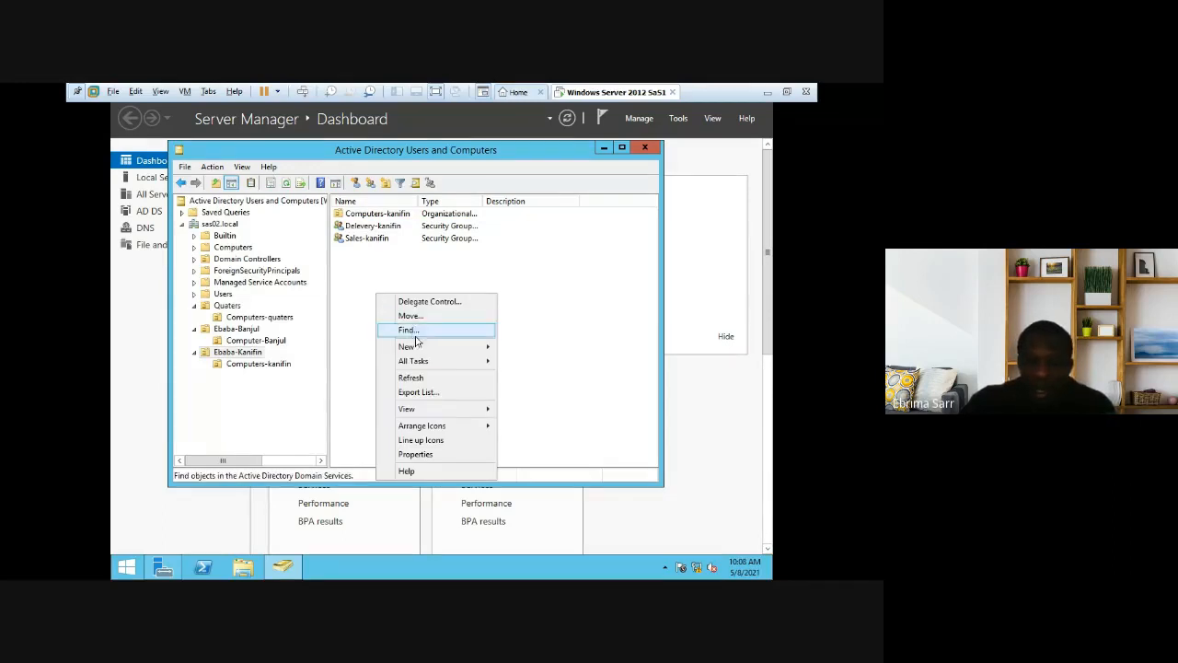
mouse_move(414, 347)
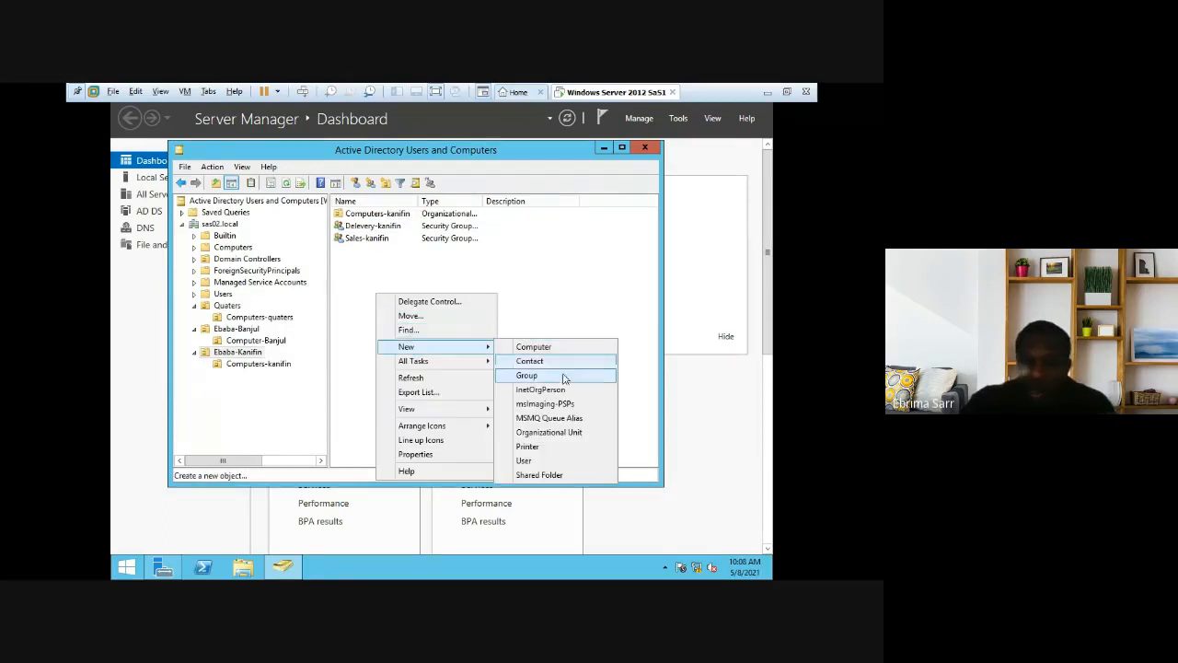
click(555, 379)
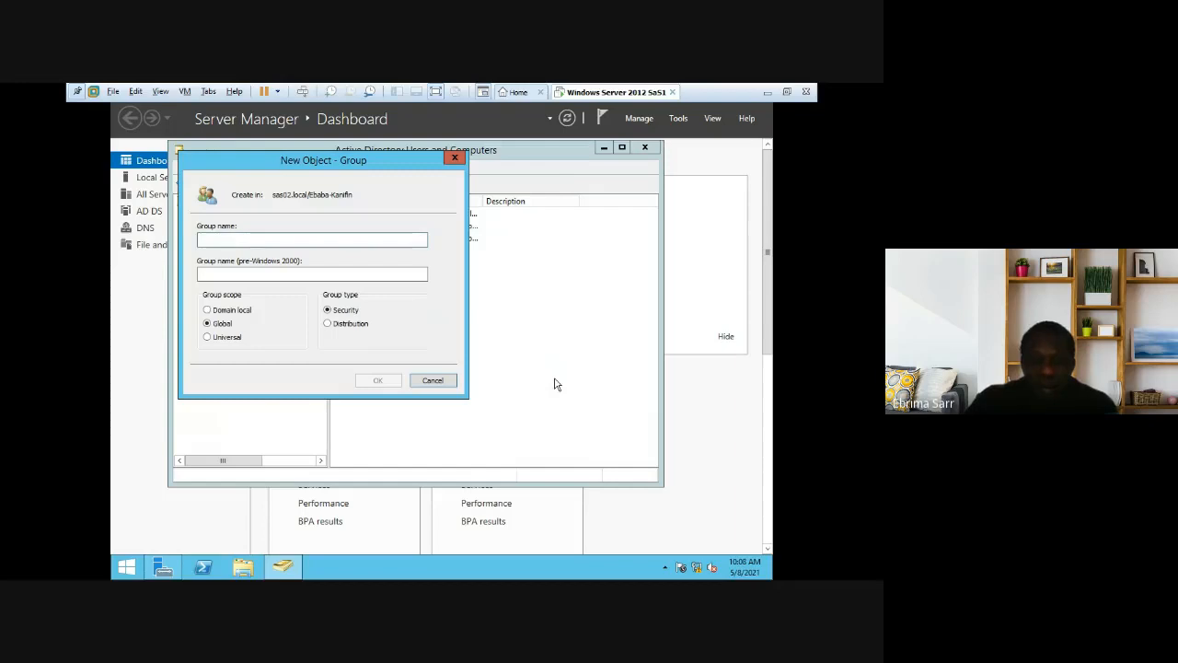
text(M)
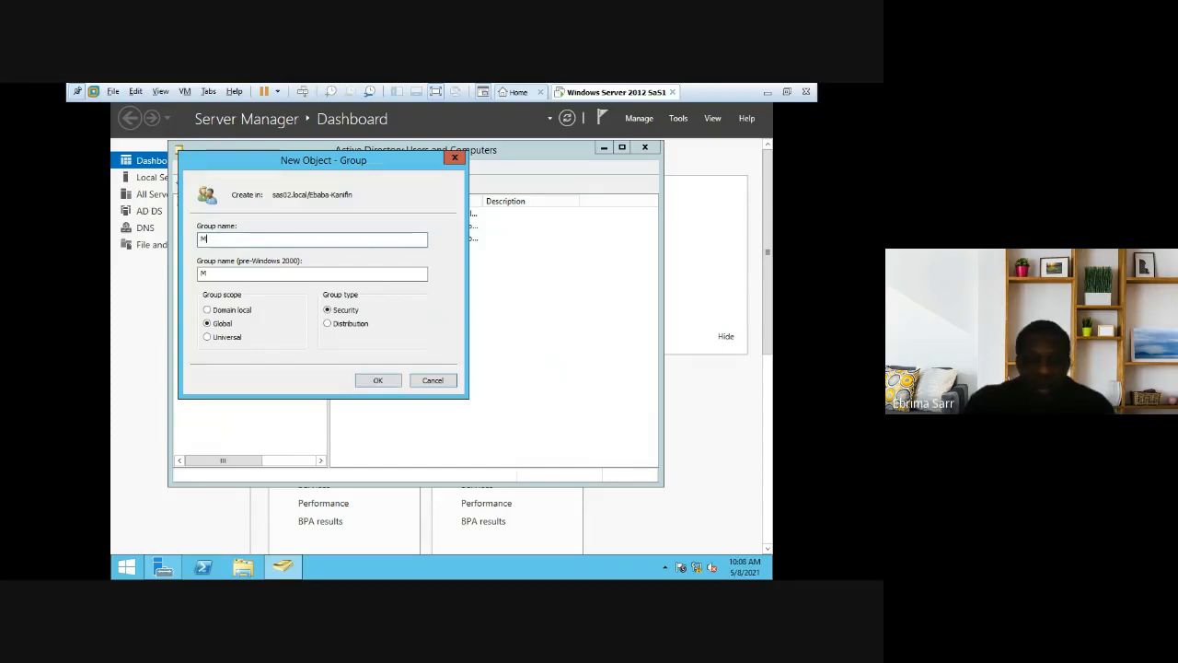
text(anagement)
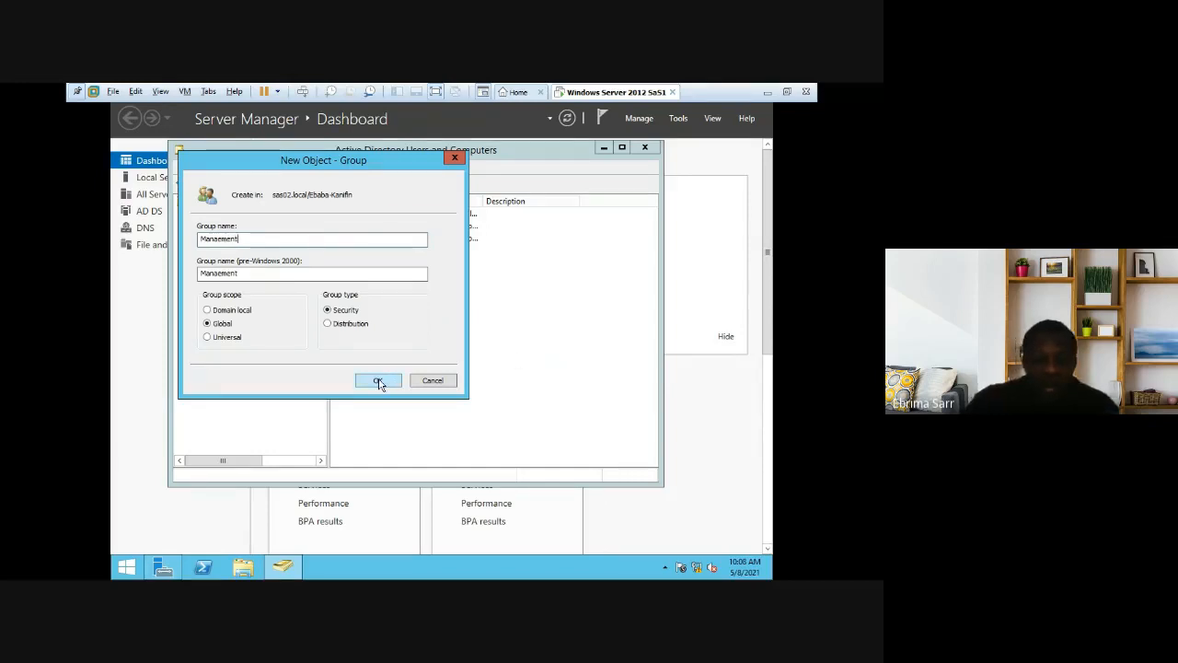
text(-)
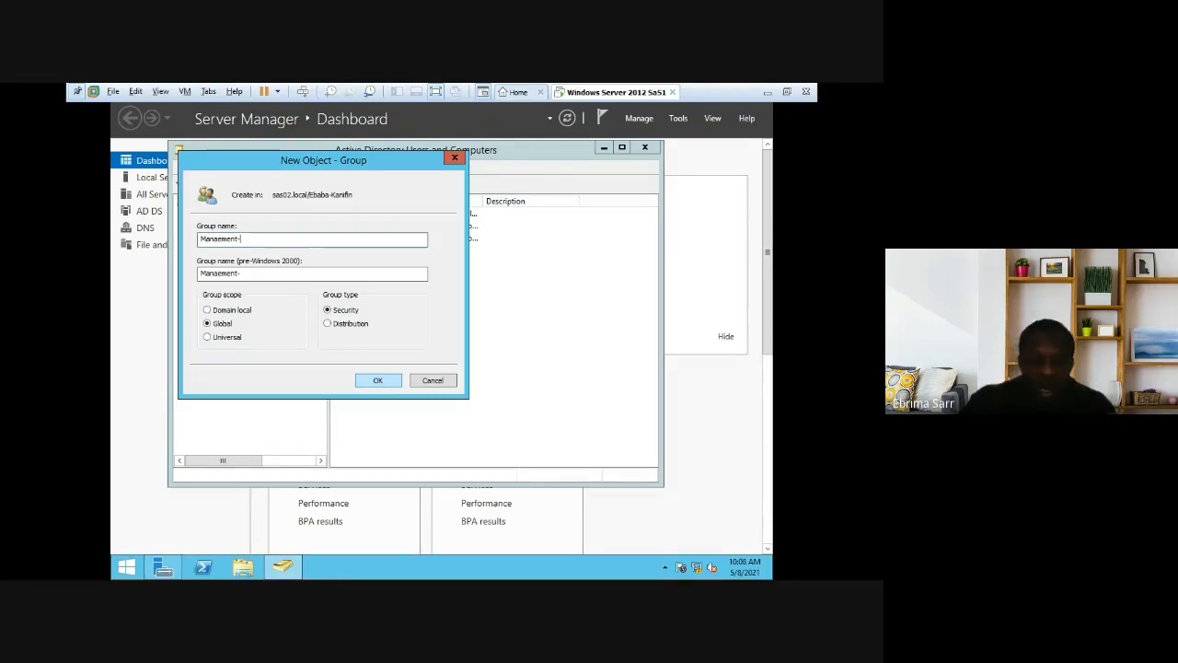
text(nifin)
click(364, 378)
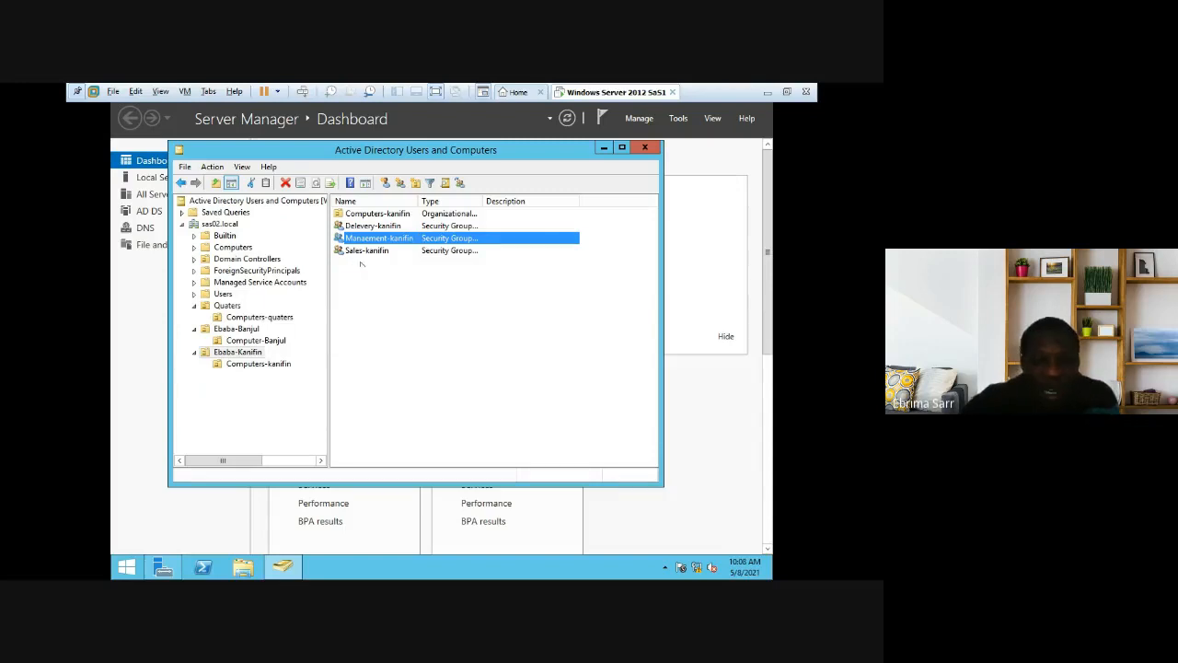
Step: Start a new user in Quaters and enter the person's first and last name
click(227, 305)
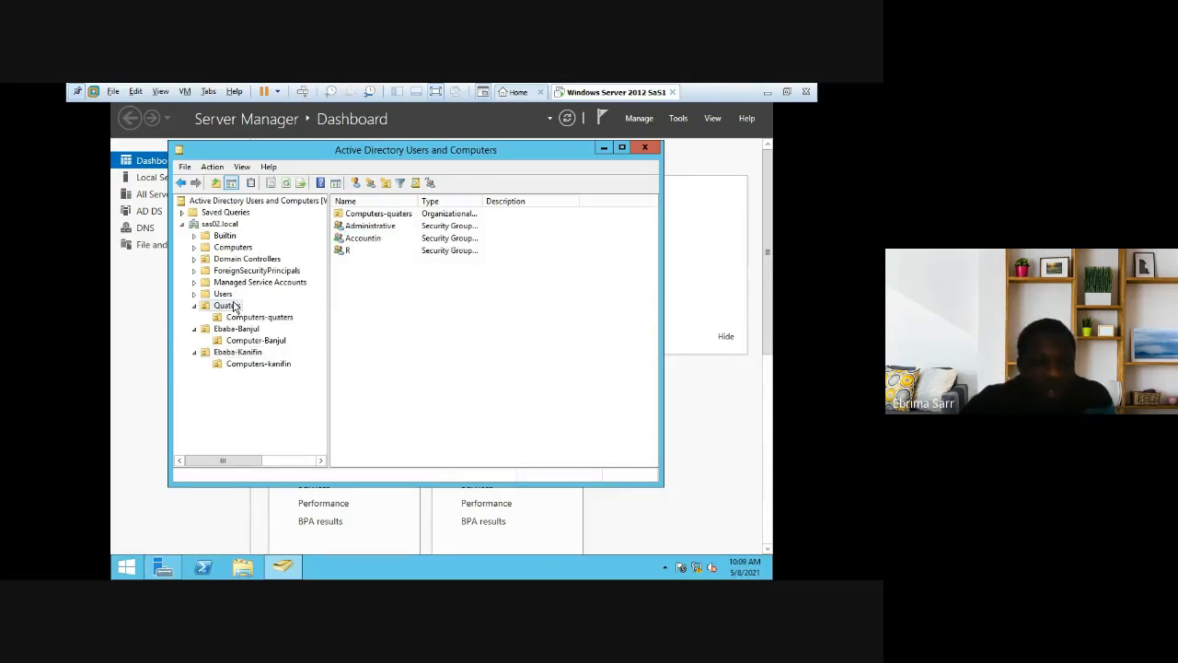
right_click(385, 289)
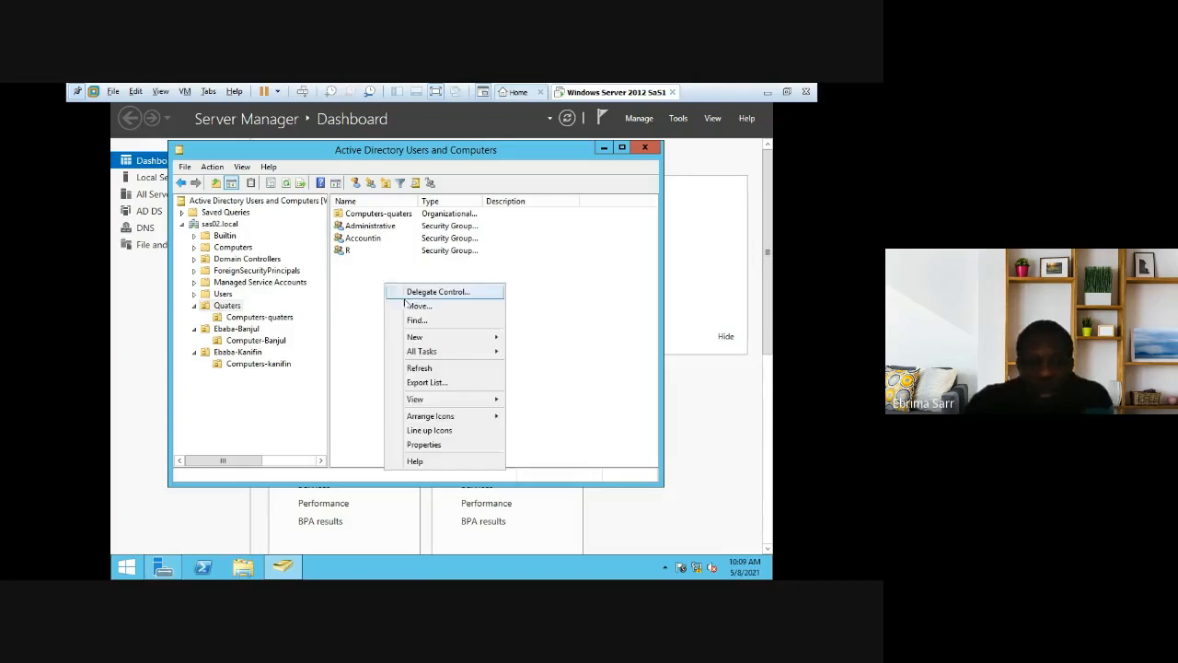
mouse_move(431, 341)
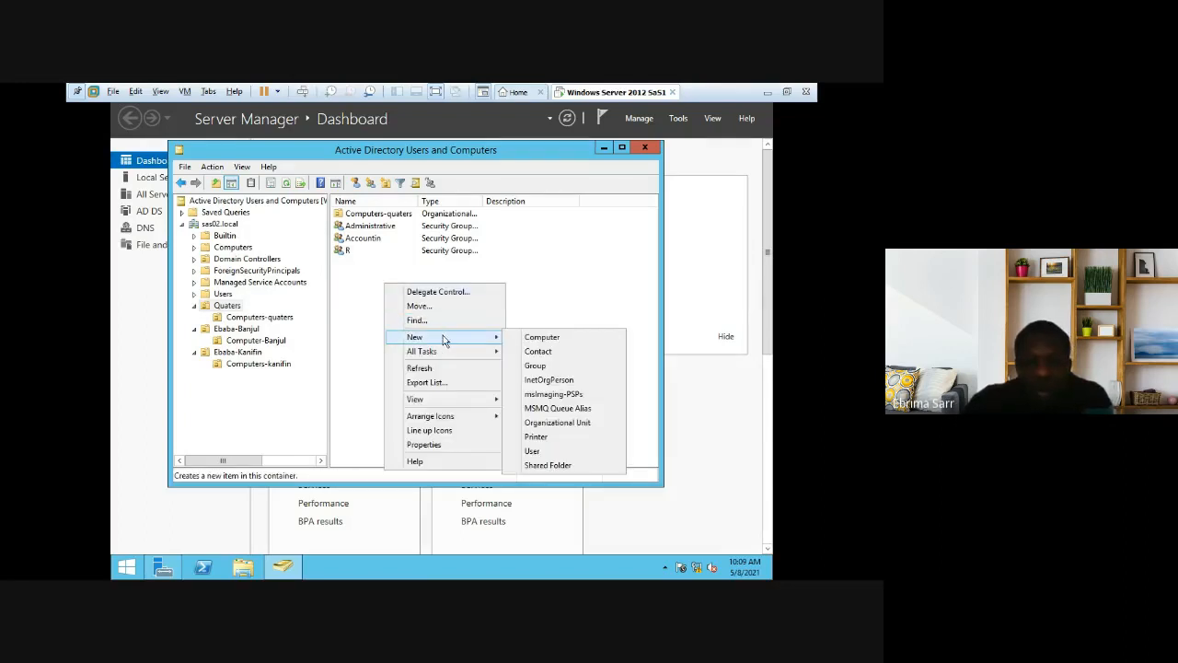
click(534, 451)
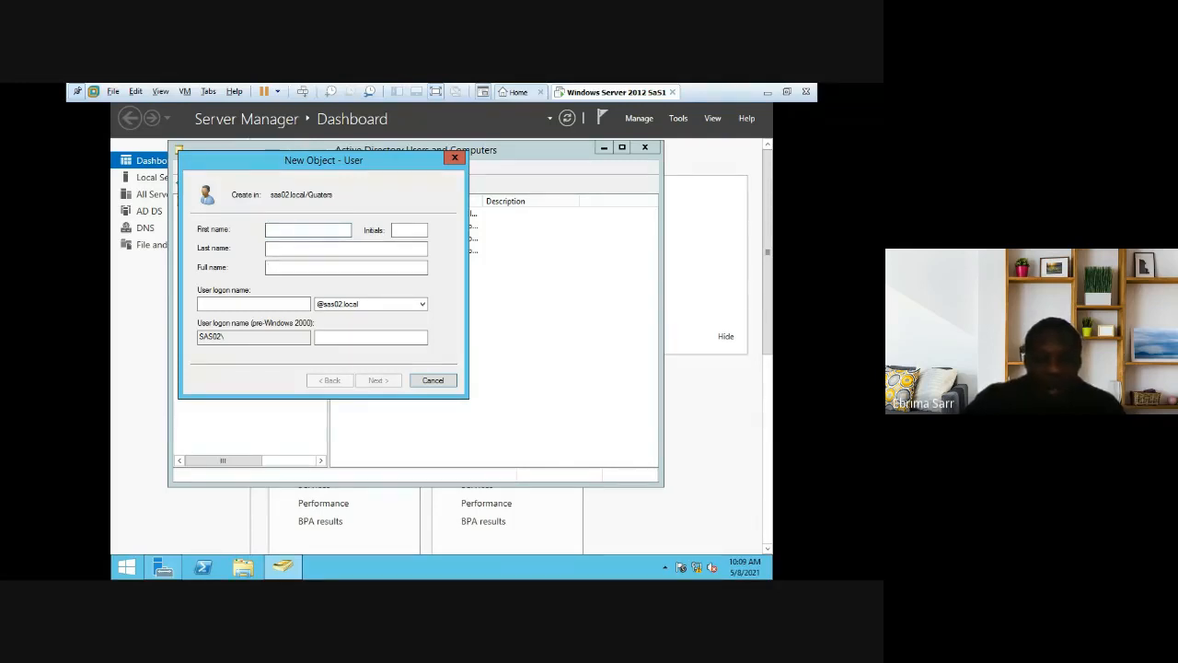
text(E)
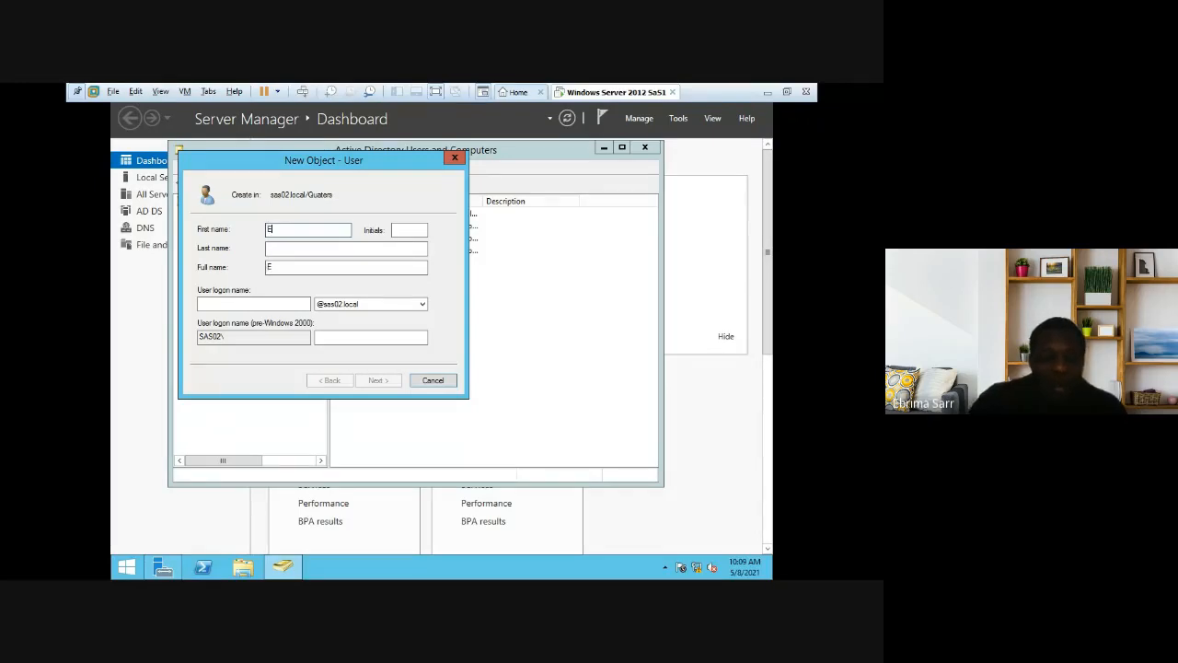
text(brima)
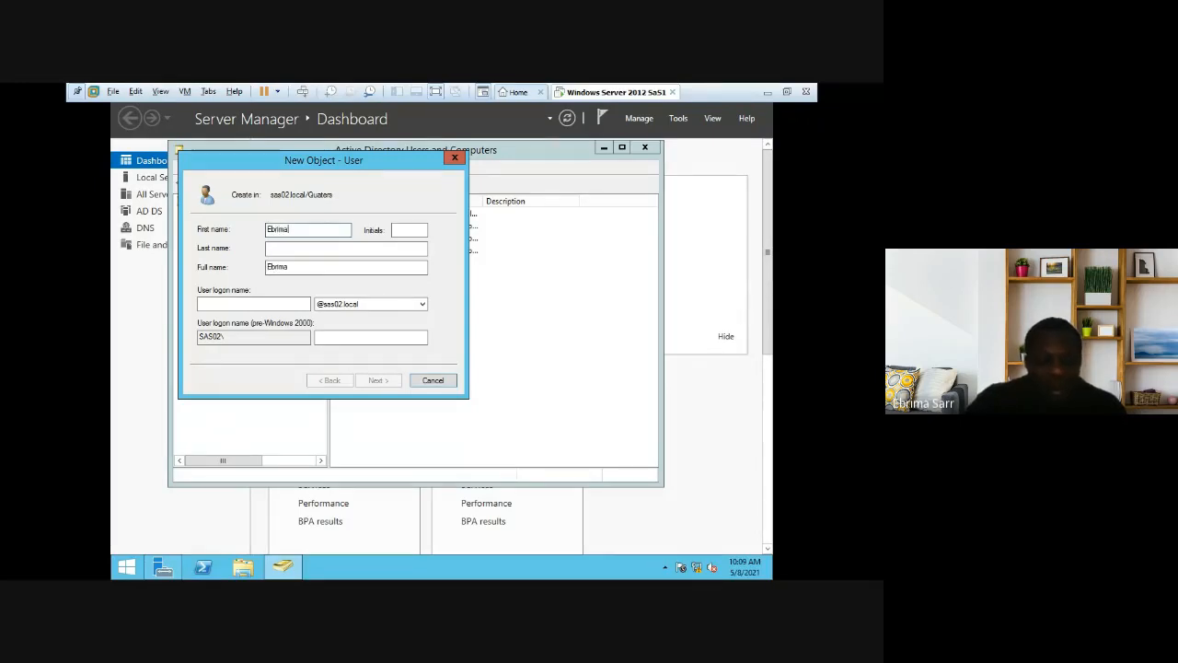
click(280, 249)
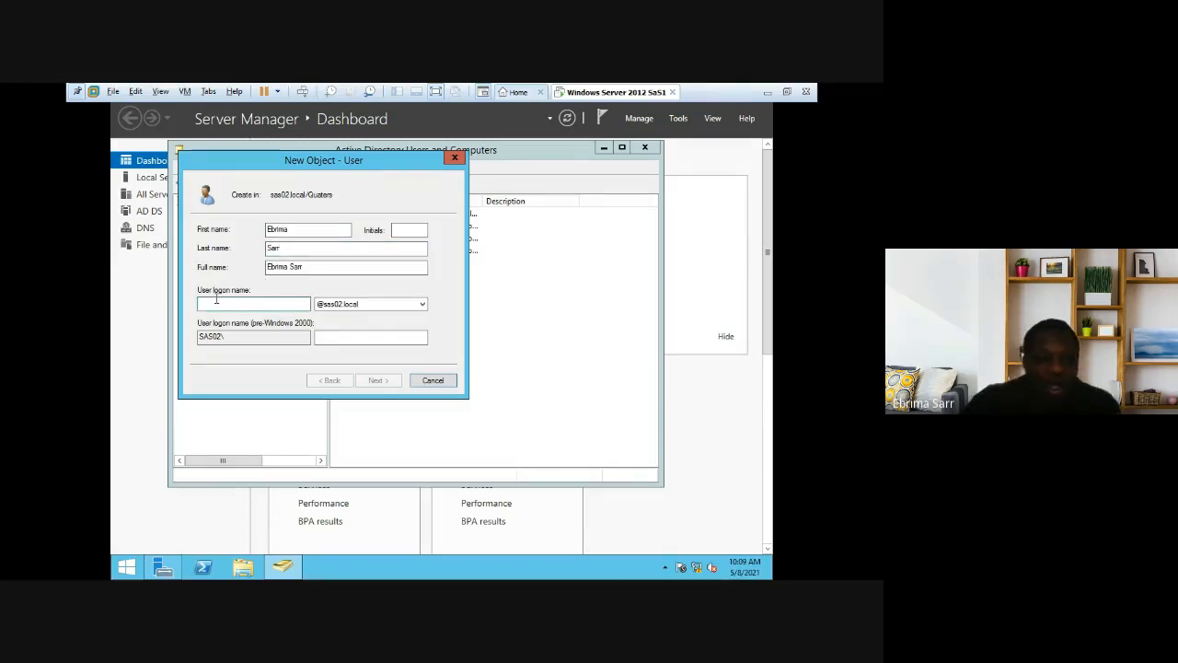
click(319, 307)
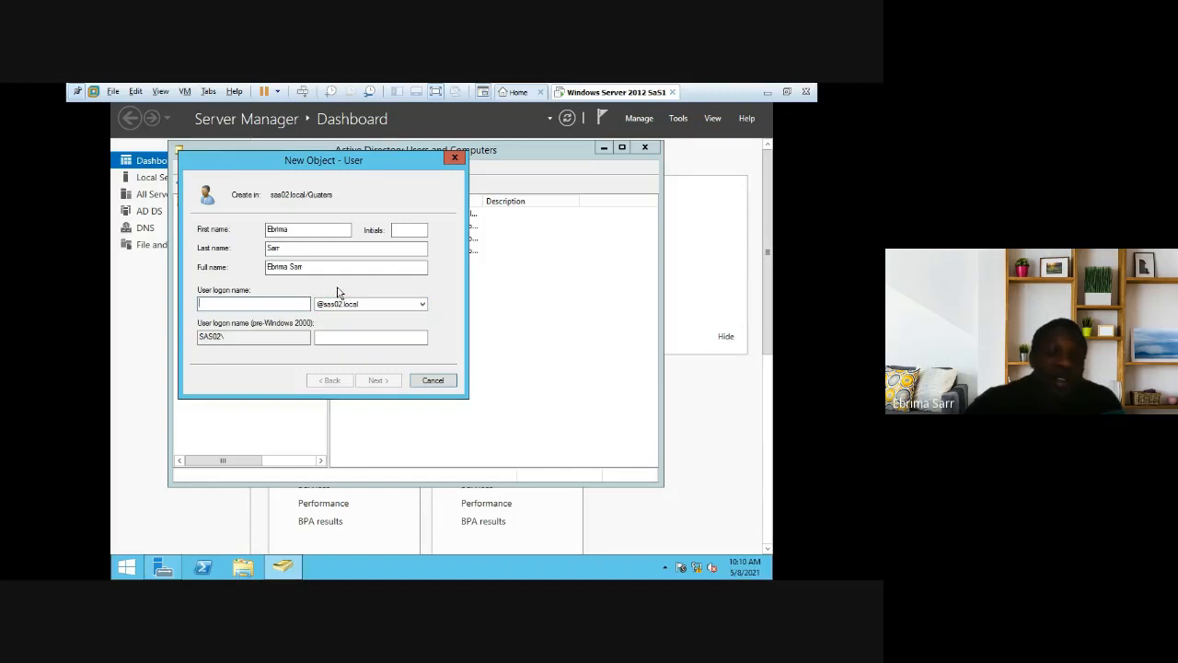
Step: Enter the user's logon name and advance to the password page
click(269, 301)
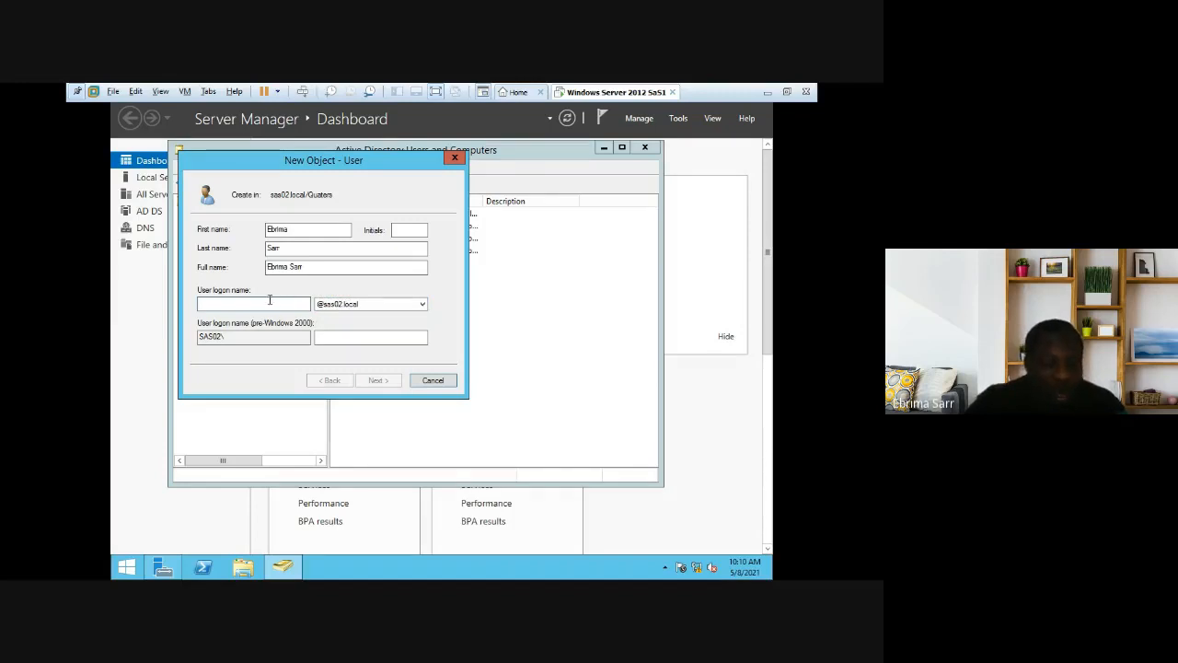
text(i)
key(BackSpace)
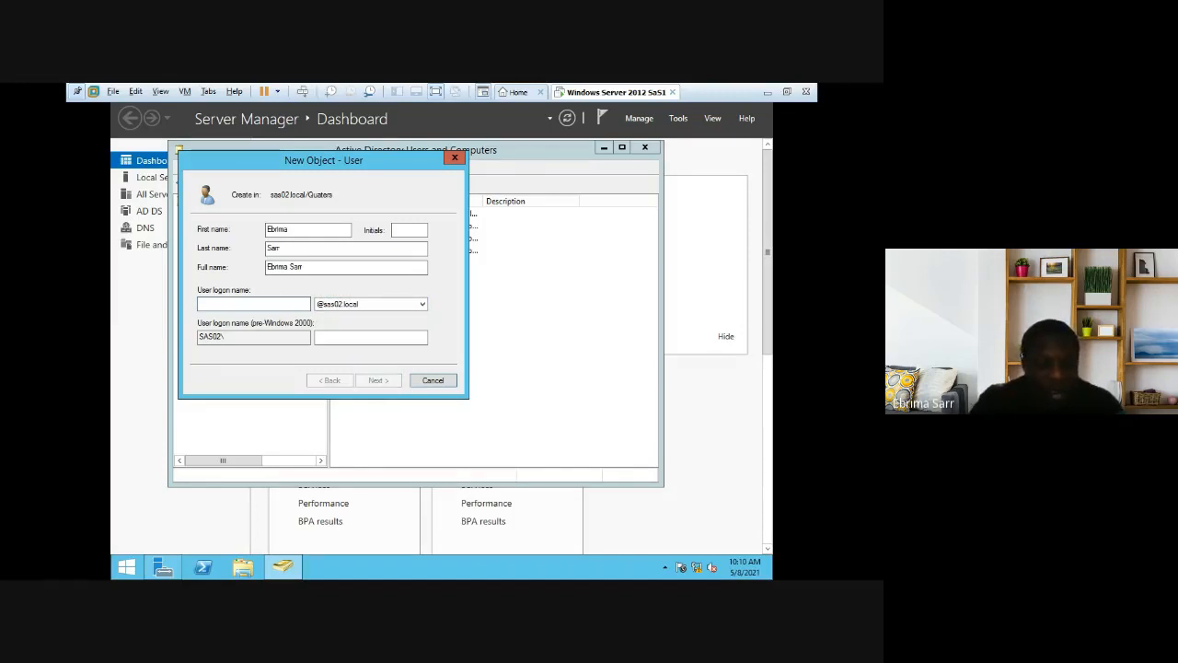
text(ebrima)
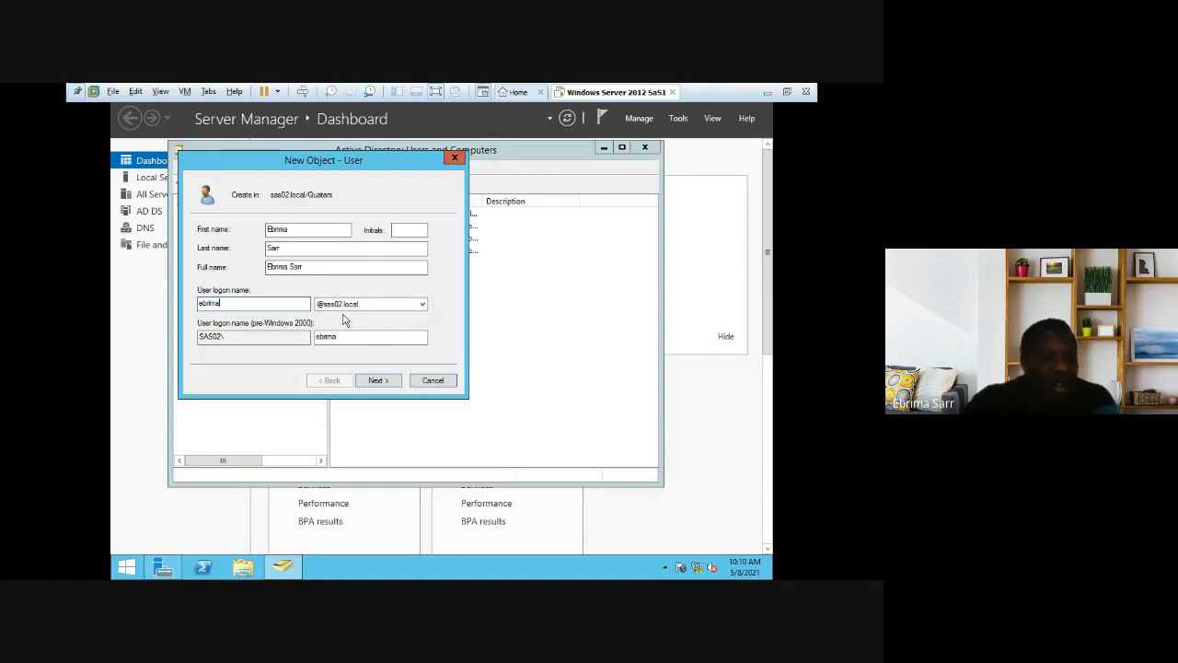
click(376, 380)
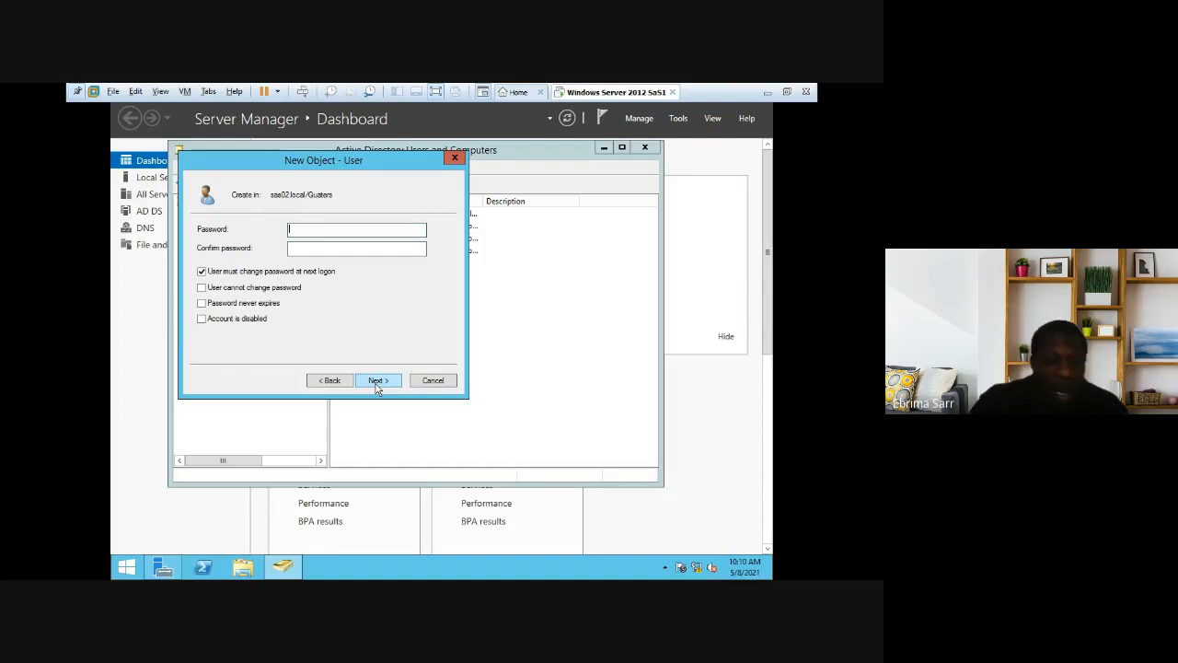
Step: Enter and confirm the new user's password, then cancel the New Object - User wizard
key(Caps_Lock)
text(••)
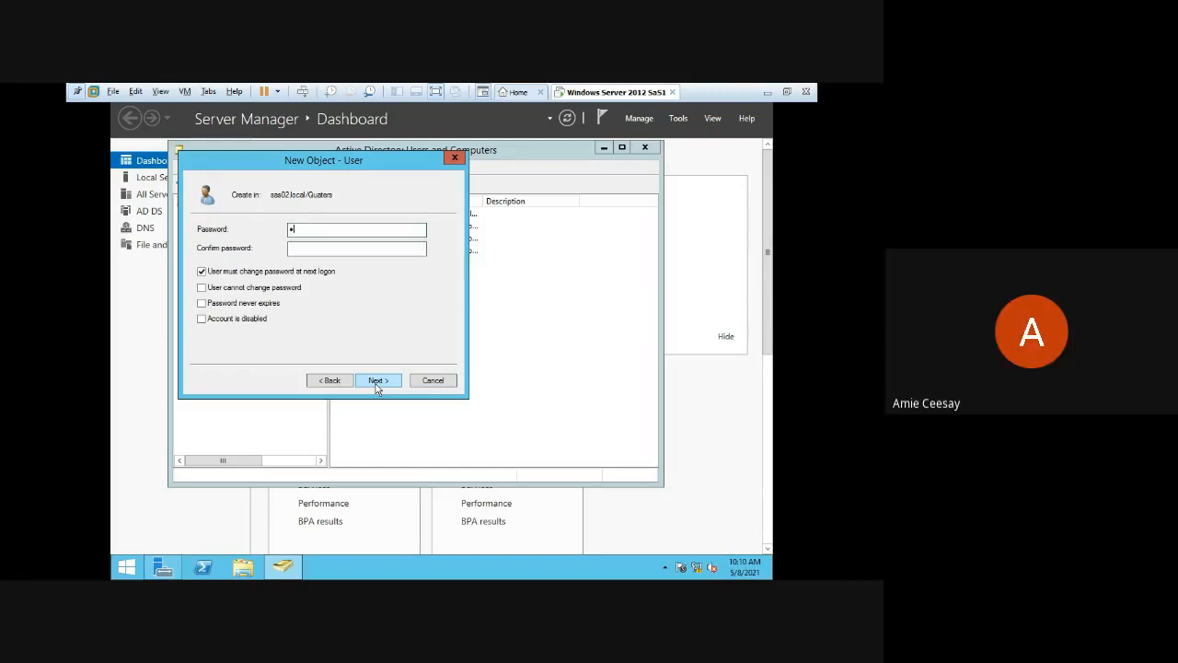
text(••••••)
click(329, 249)
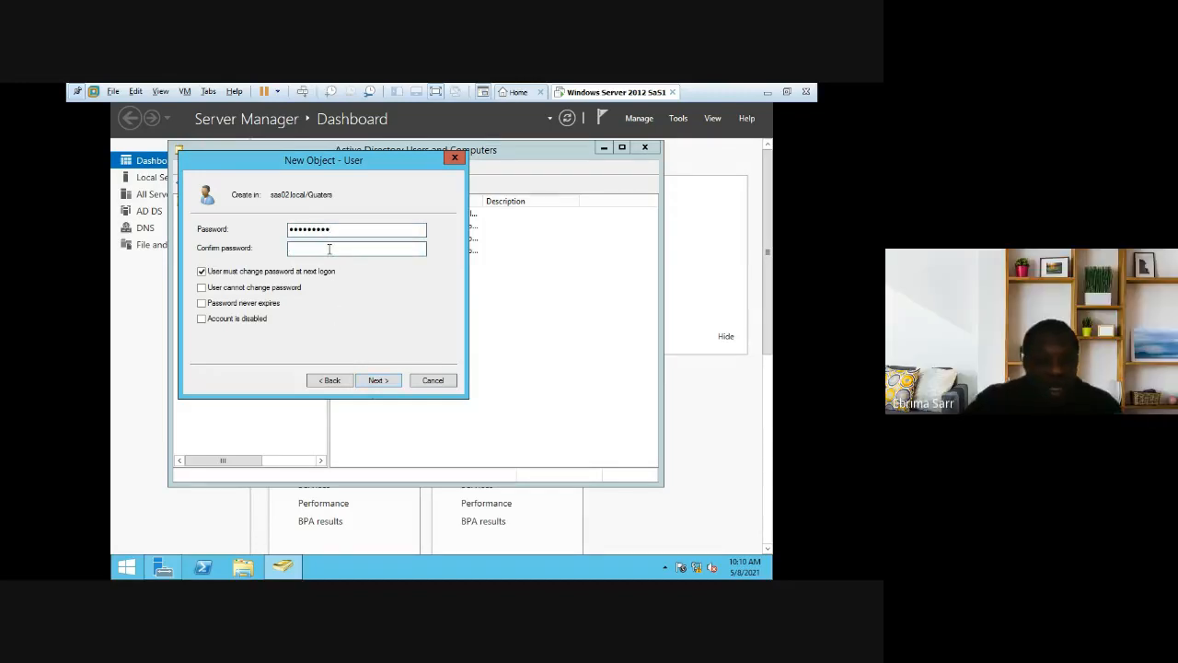
text(•)
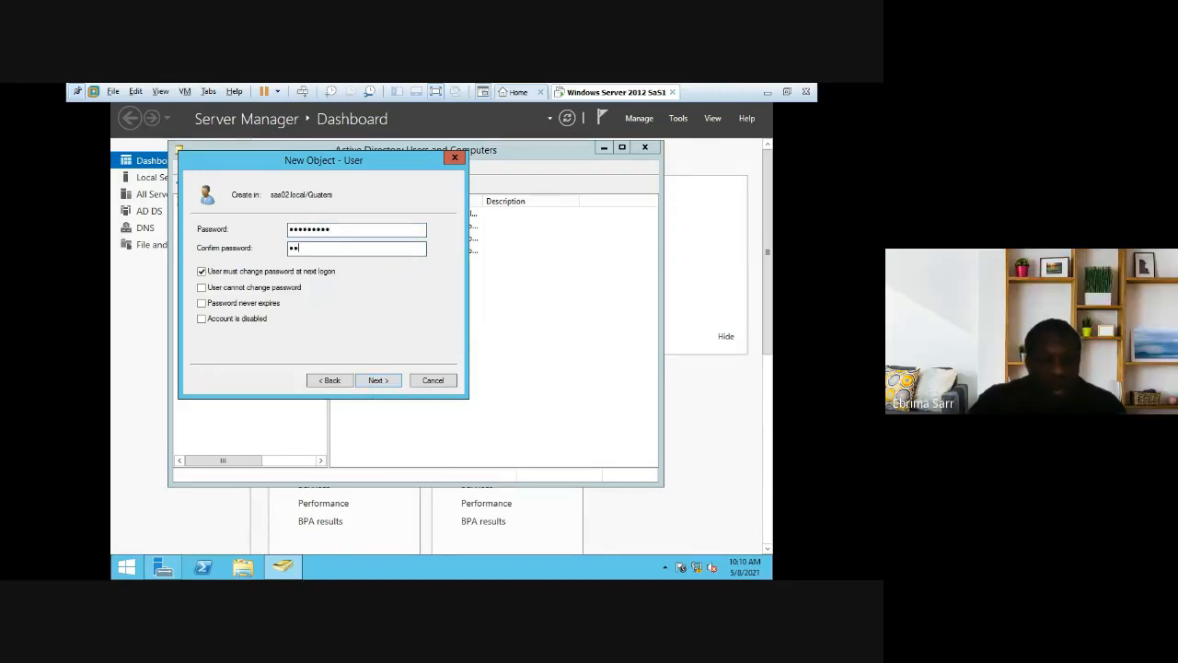
text(•••••)
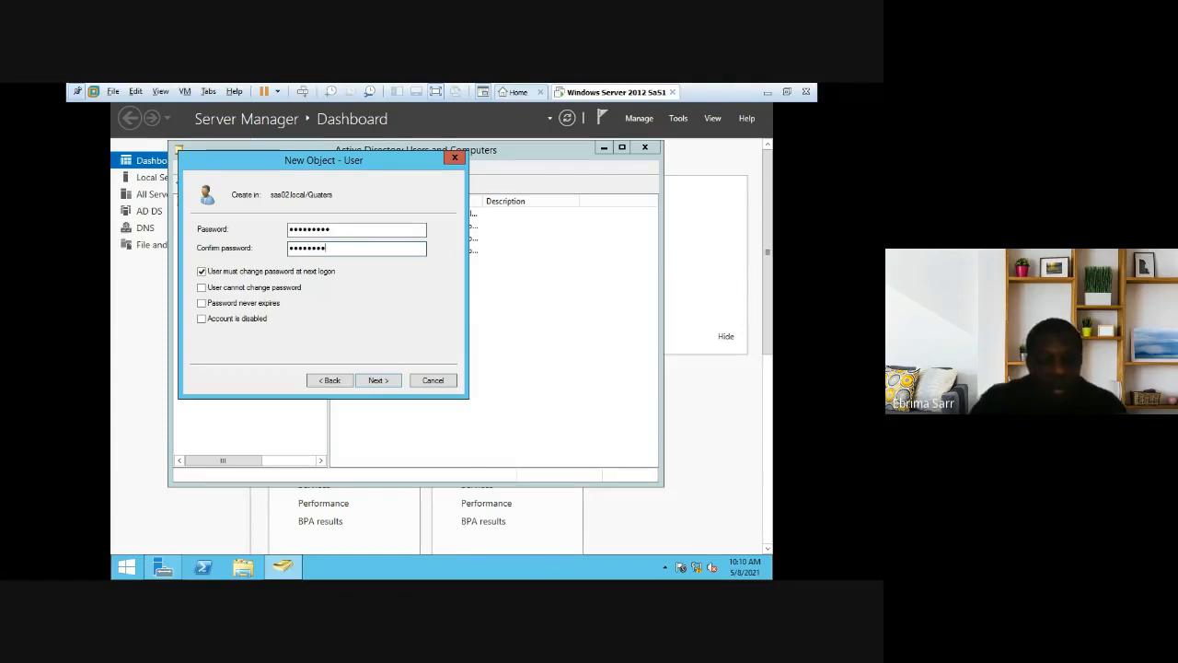
text(•)
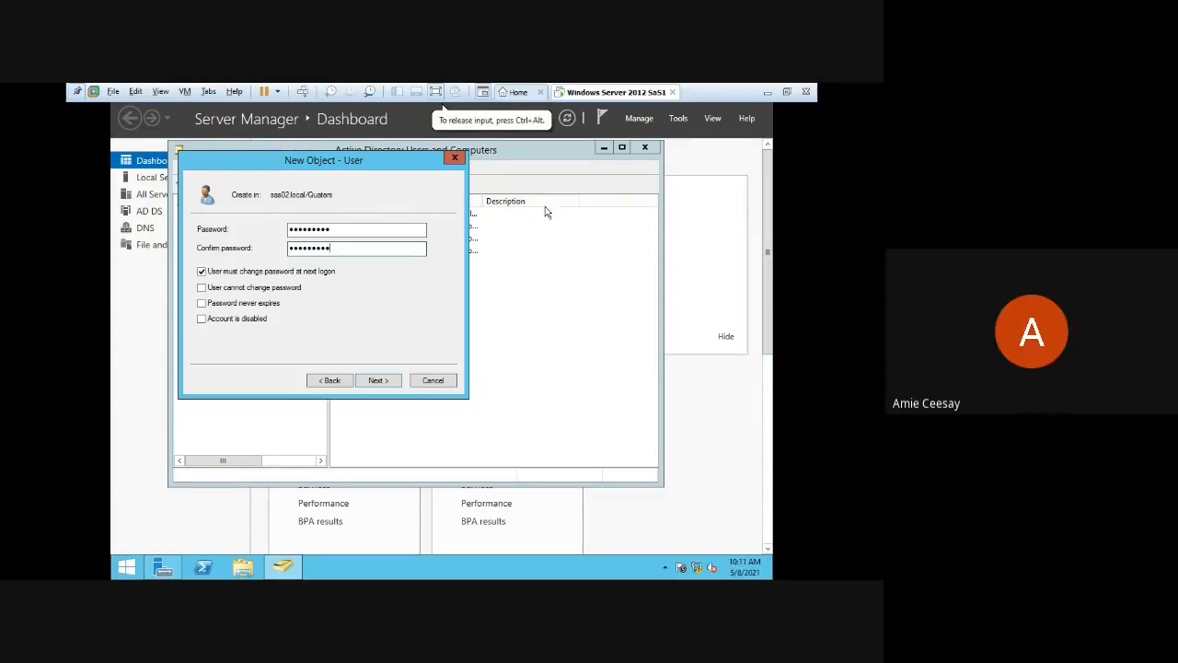
click(454, 161)
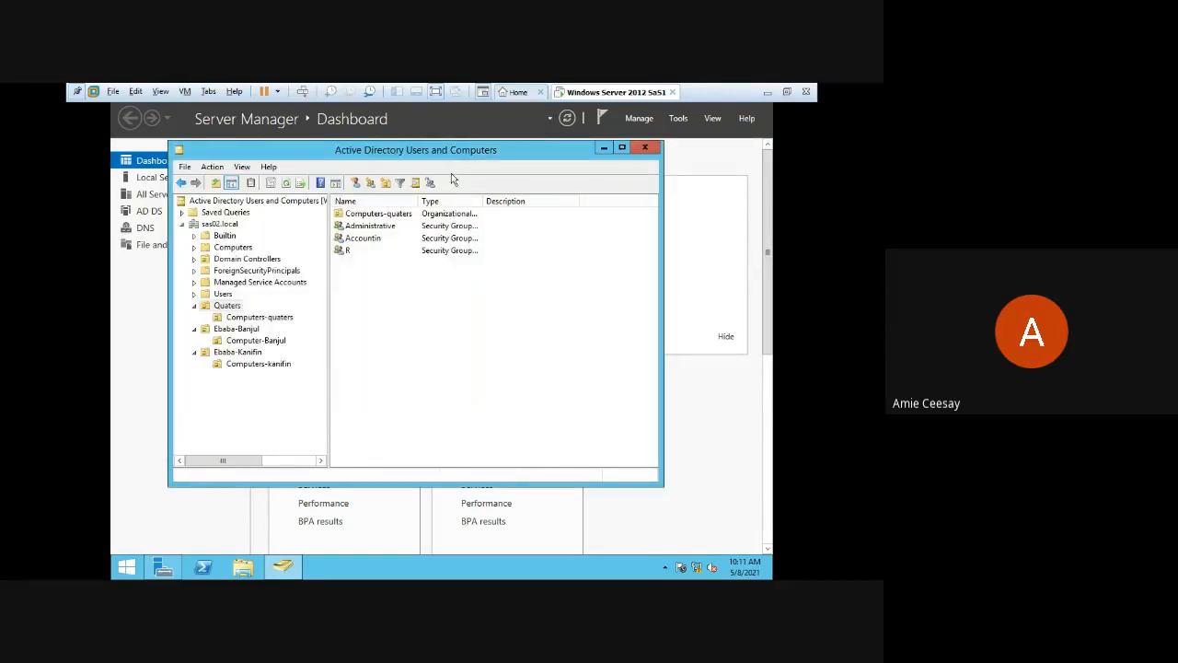
Step: Exit the virtual machine's full-screen view and switch to the Google Meet call window in Chrome
click(438, 90)
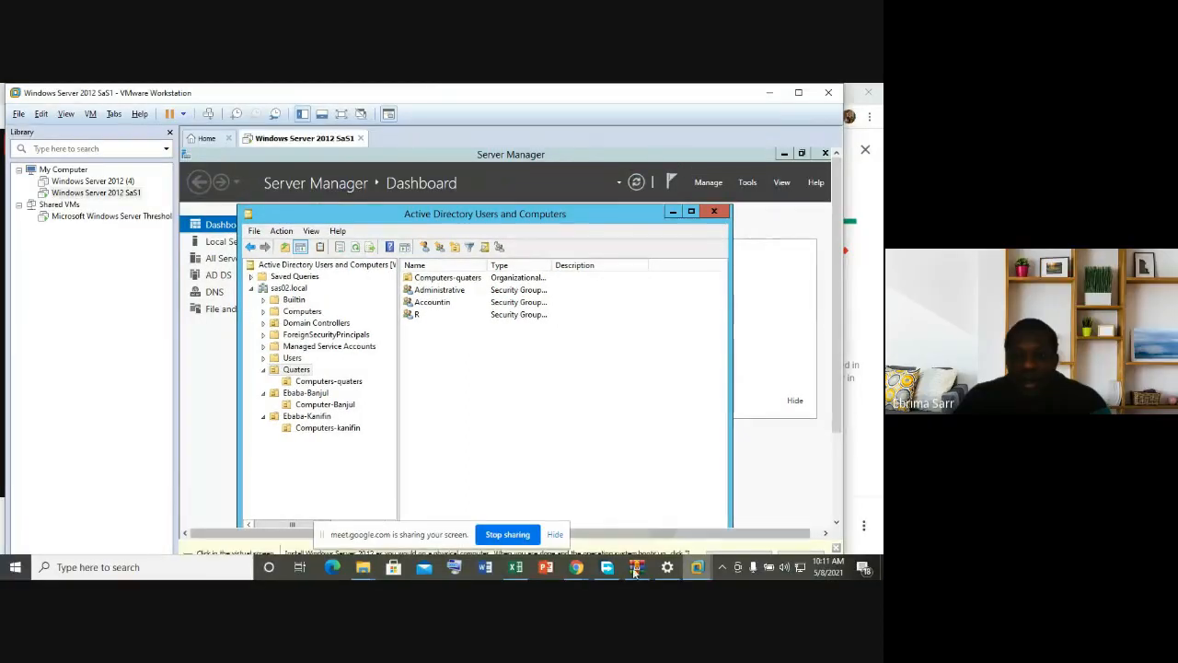
mouse_move(576, 568)
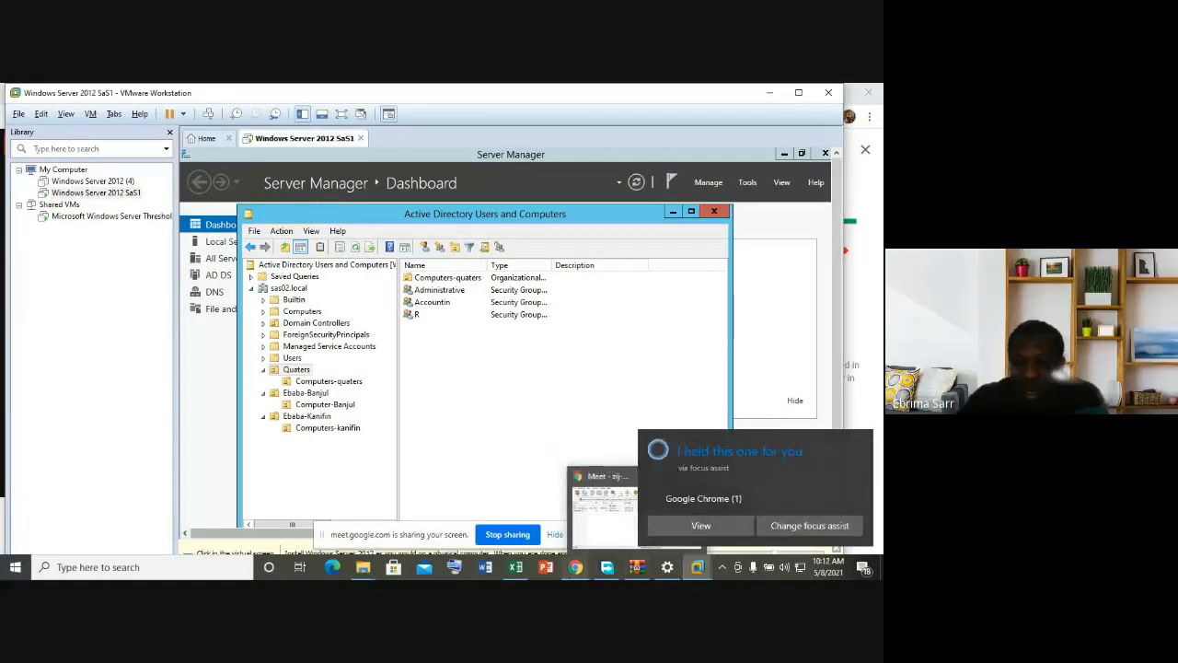
click(478, 529)
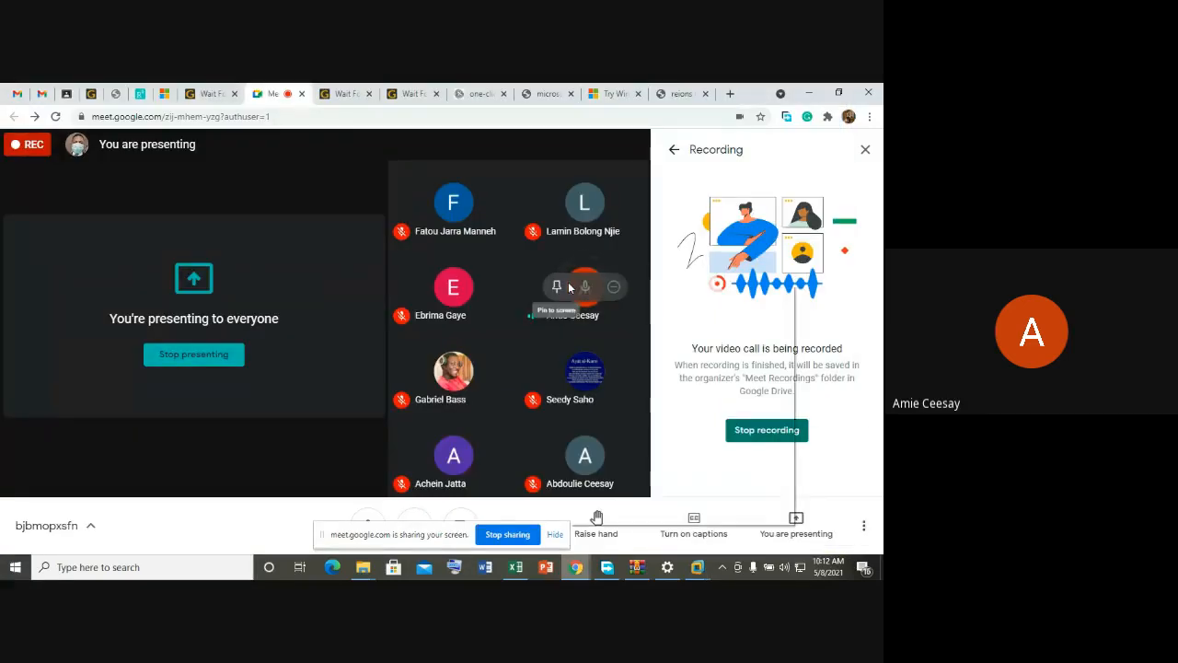
Step: Dismiss the stray browser context menus and close Meet's Recording side panel
right_click(568, 283)
key(Escape)
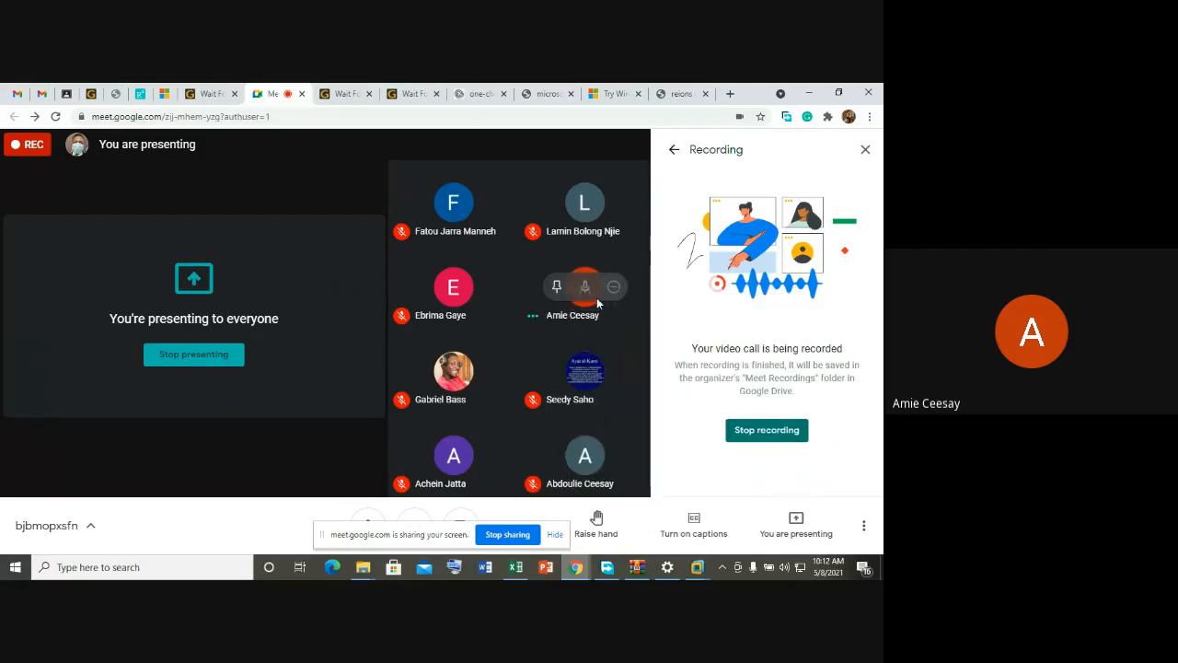
right_click(577, 321)
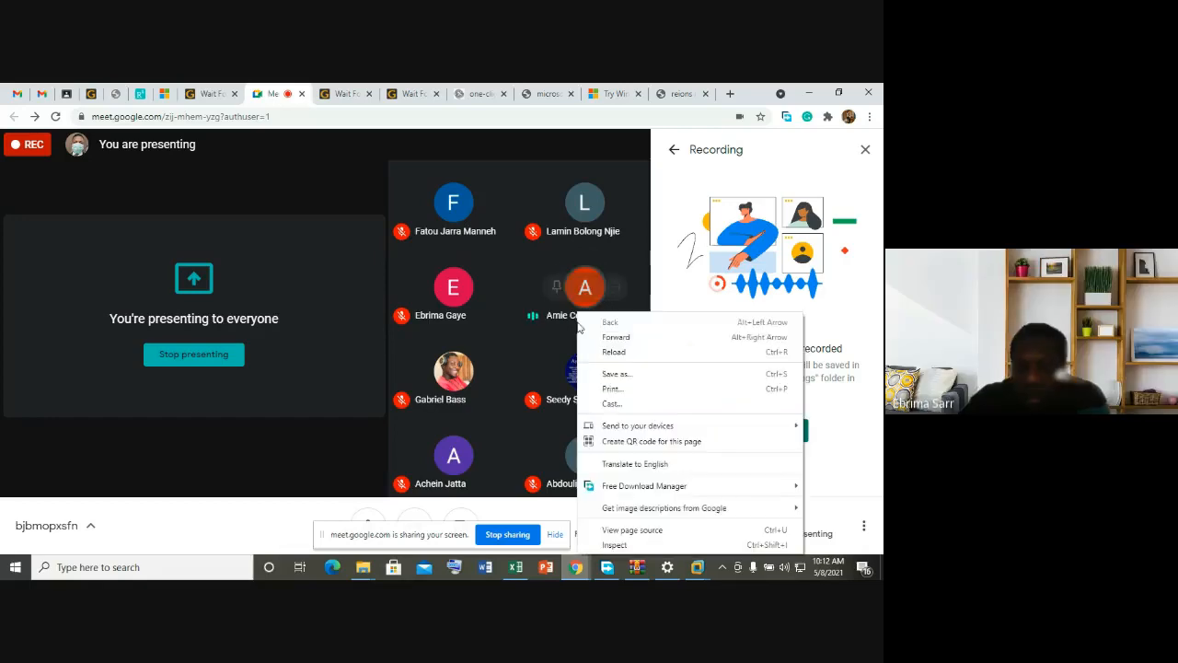
click(542, 319)
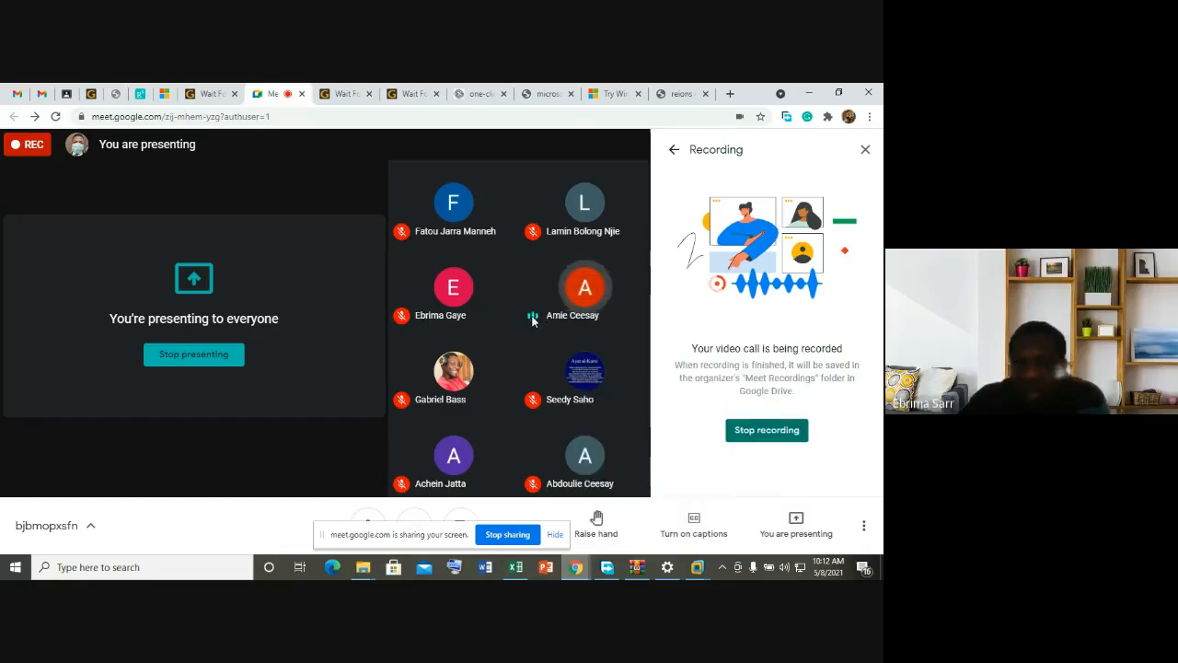
mouse_move(573, 285)
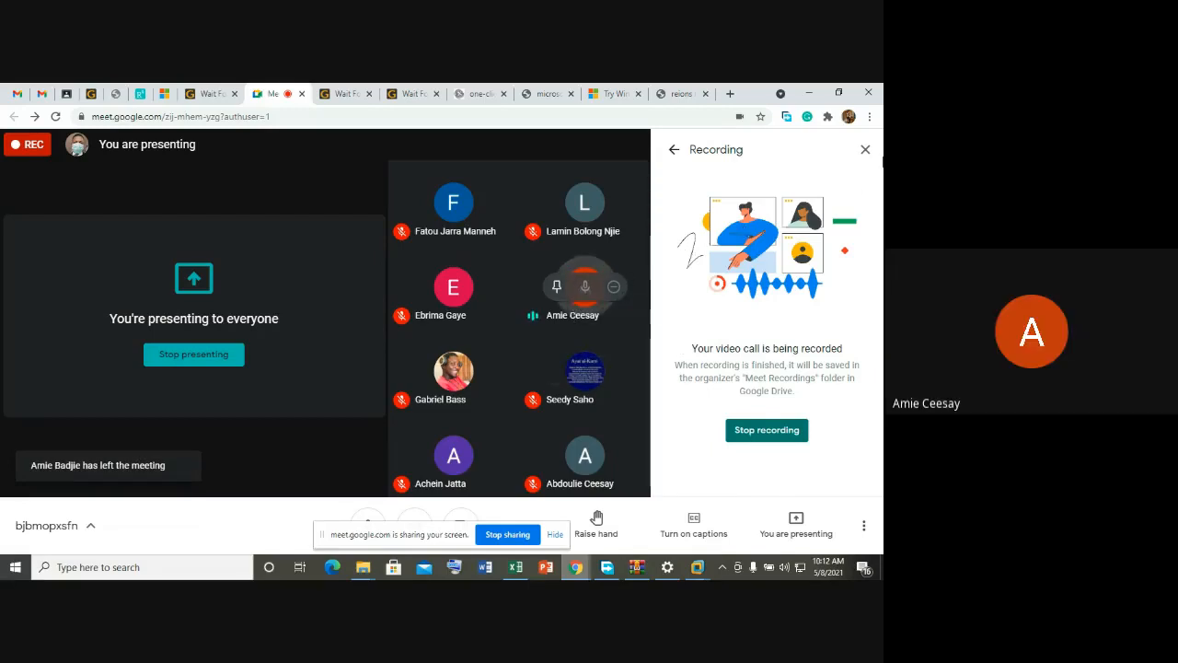
click(868, 155)
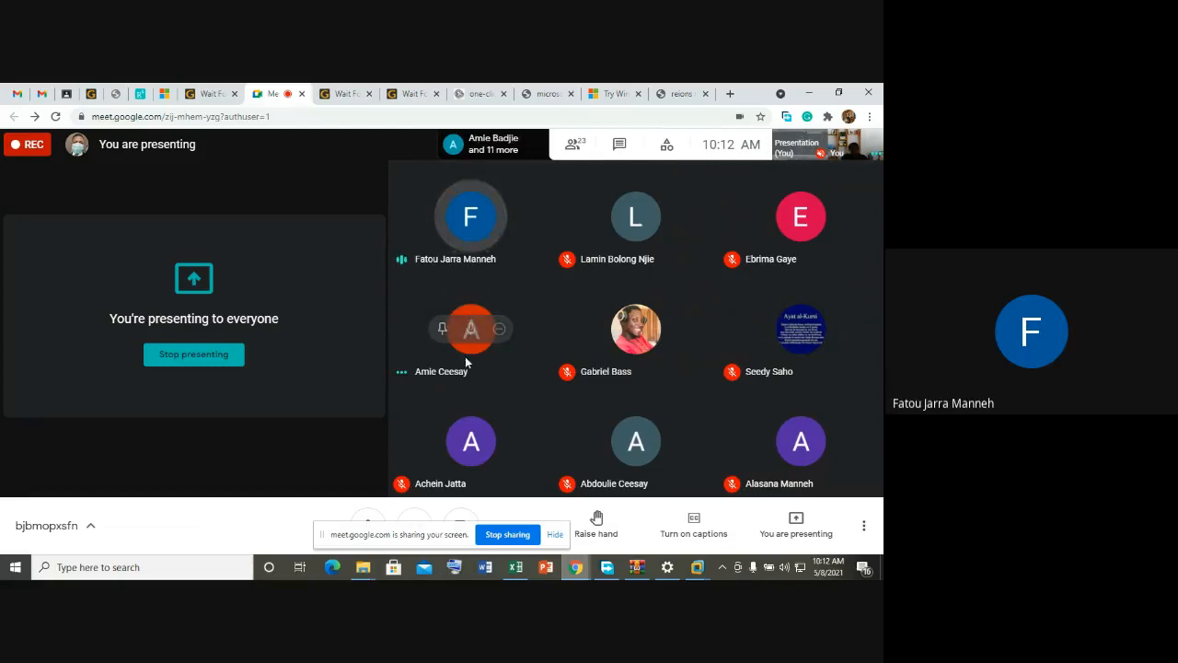
right_click(402, 376)
click(402, 377)
right_click(402, 377)
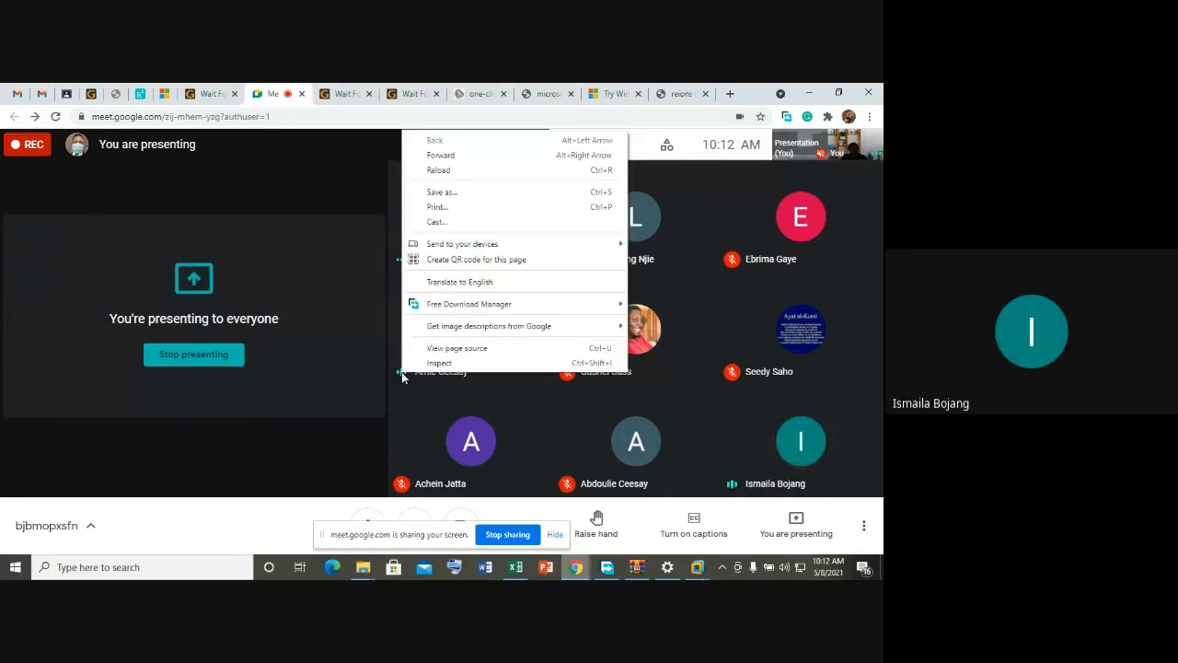
click(403, 377)
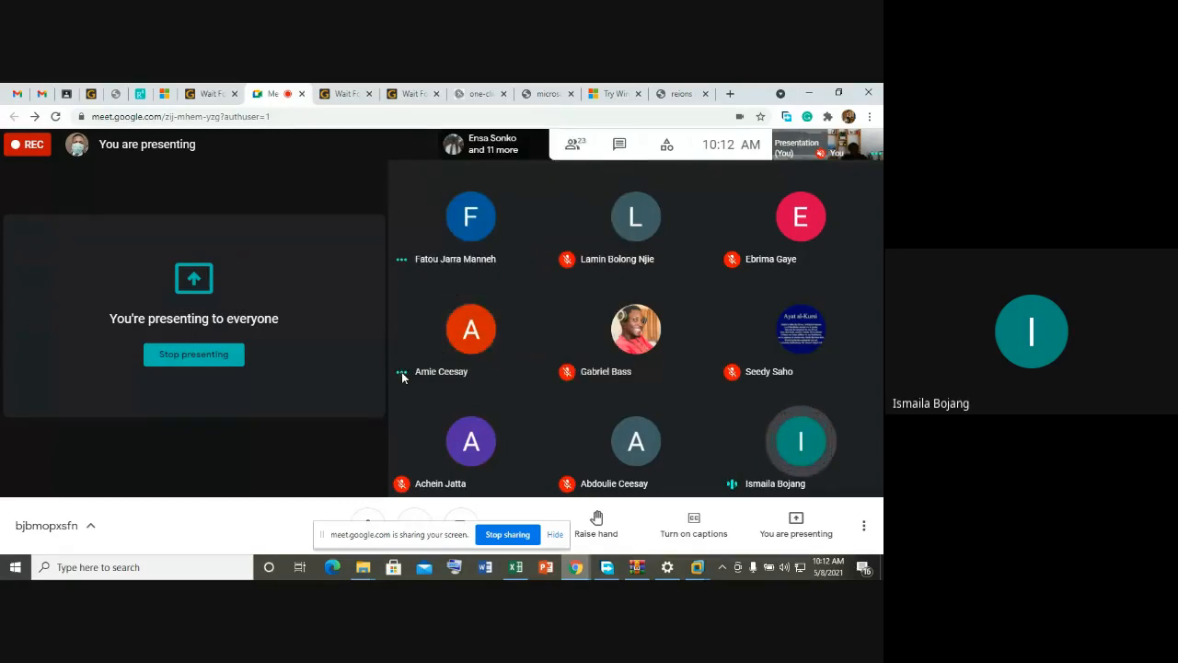
mouse_move(468, 329)
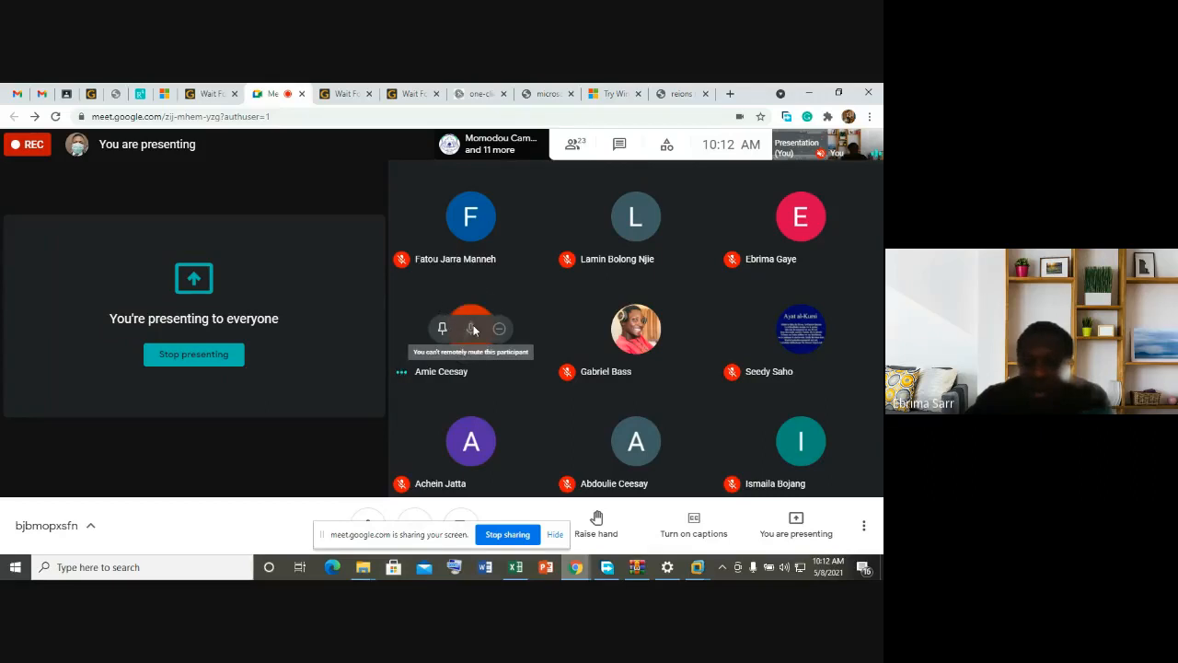
right_click(413, 370)
key(Escape)
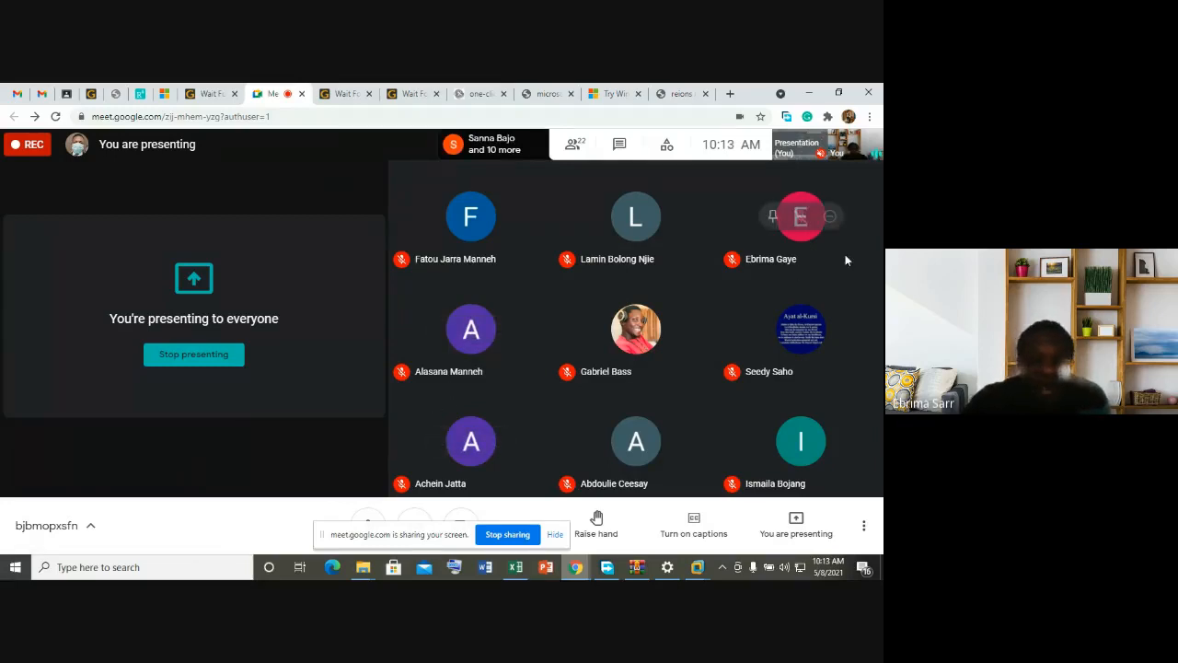
mouse_move(610, 340)
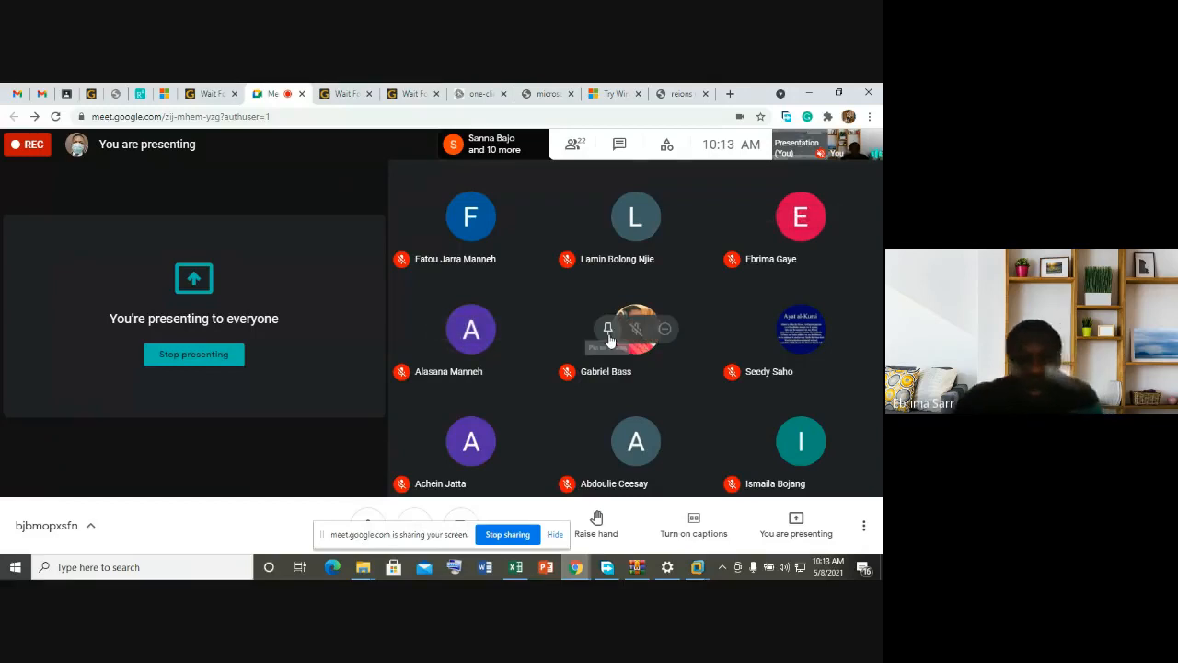
mouse_move(849, 142)
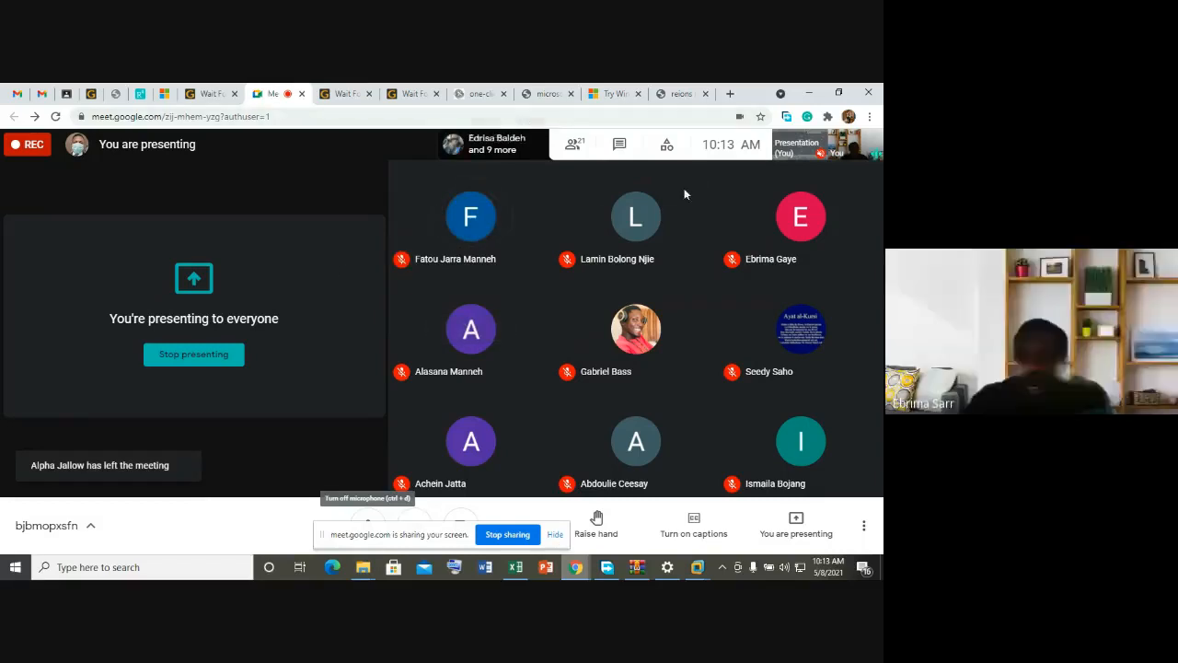
mouse_move(669, 571)
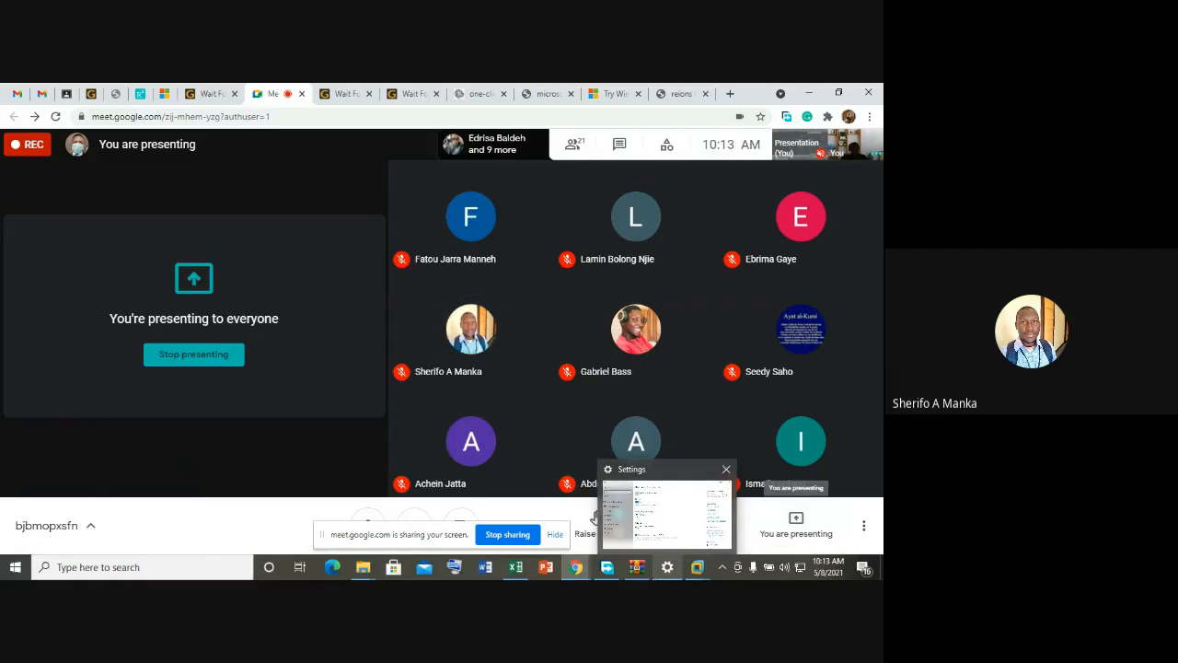
mouse_move(612, 573)
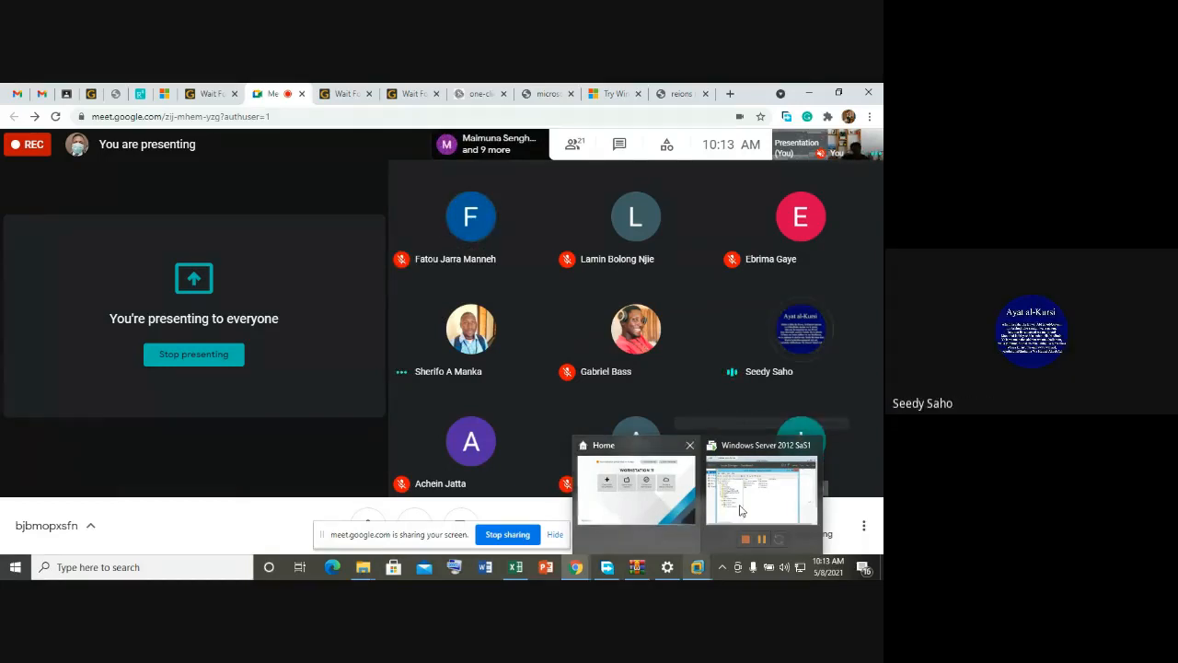
Step: Return to the server VM and show the New submenu for the Quaters OU's list pane
click(741, 511)
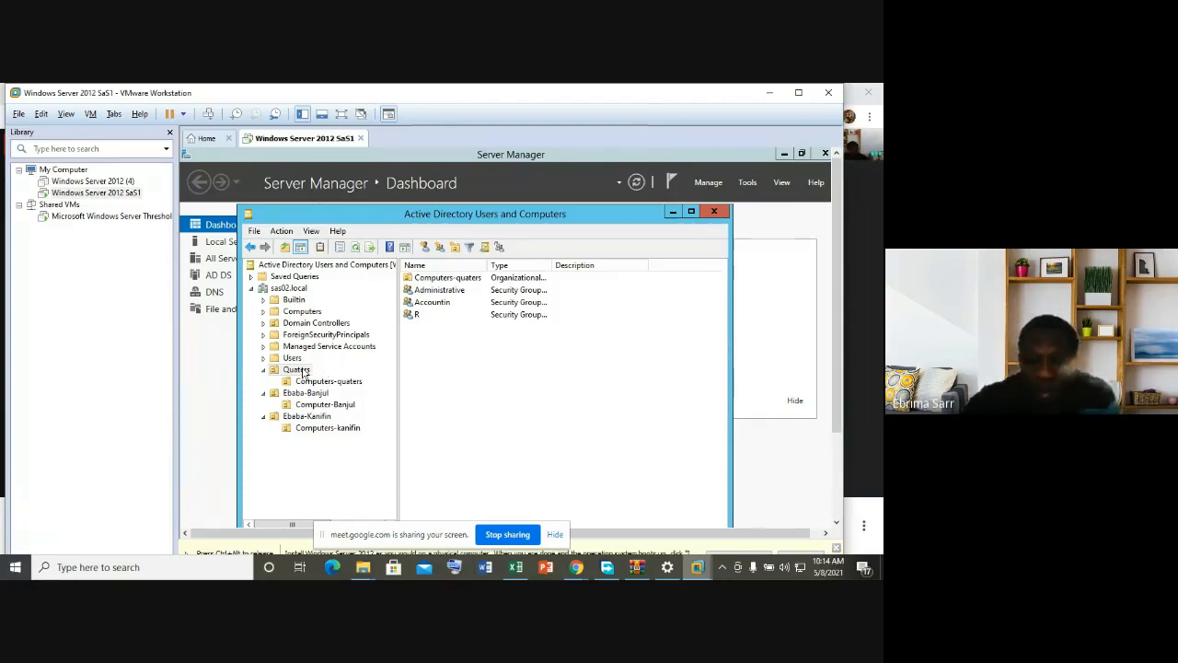
right_click(446, 337)
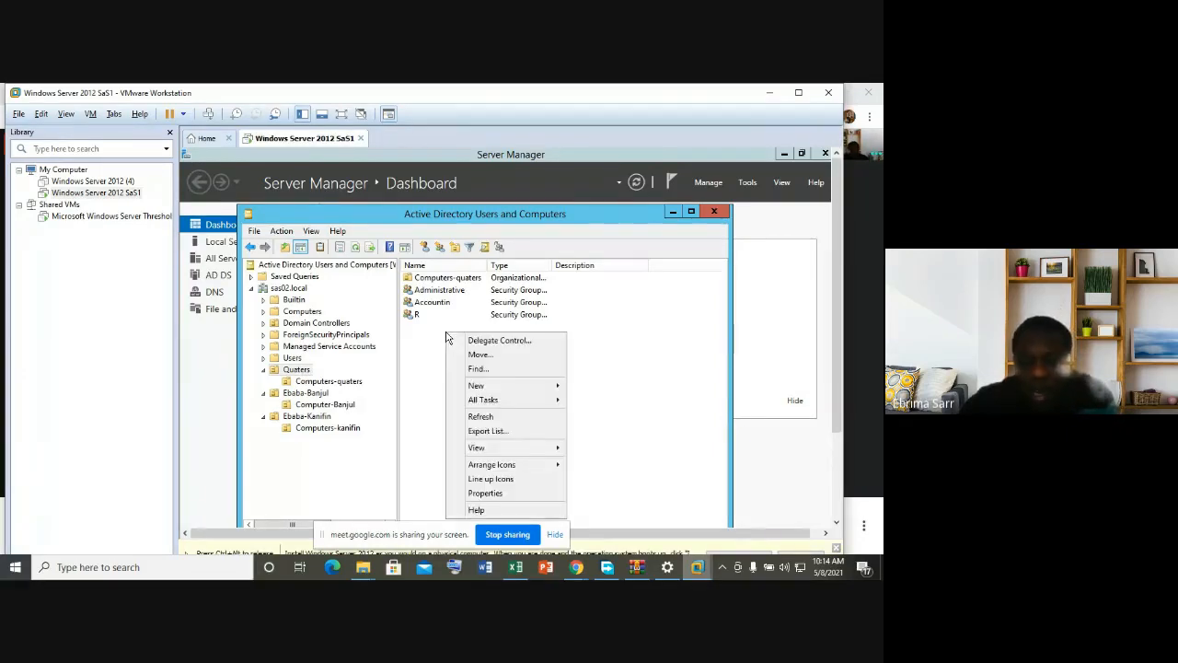
click(419, 348)
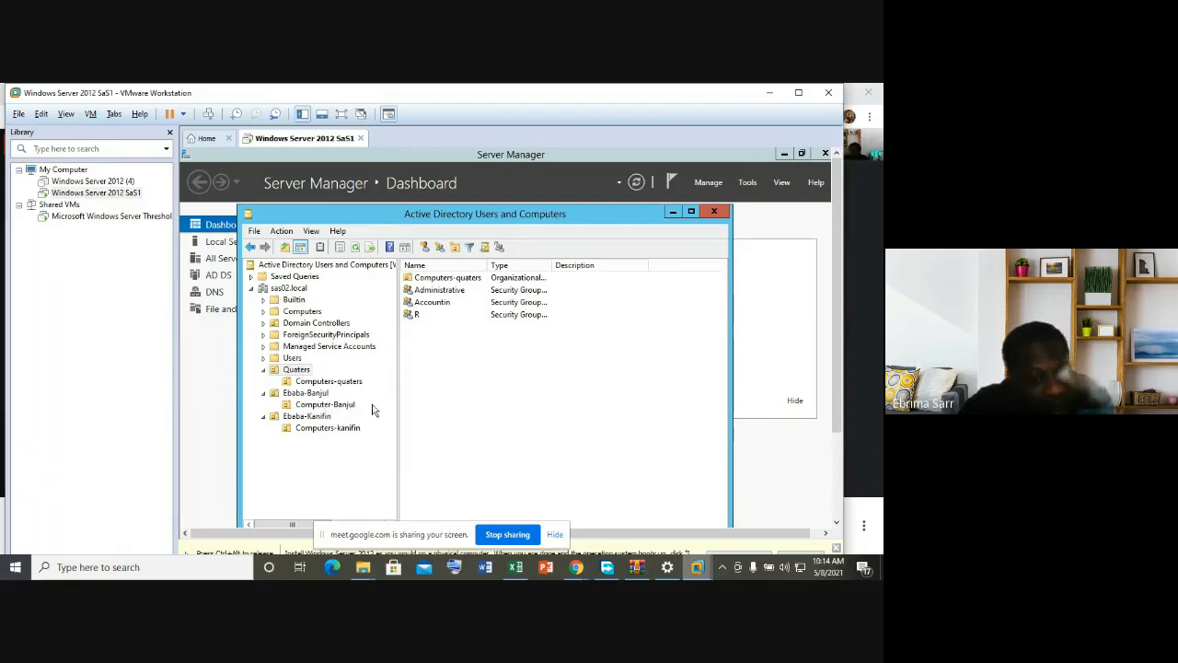
right_click(443, 346)
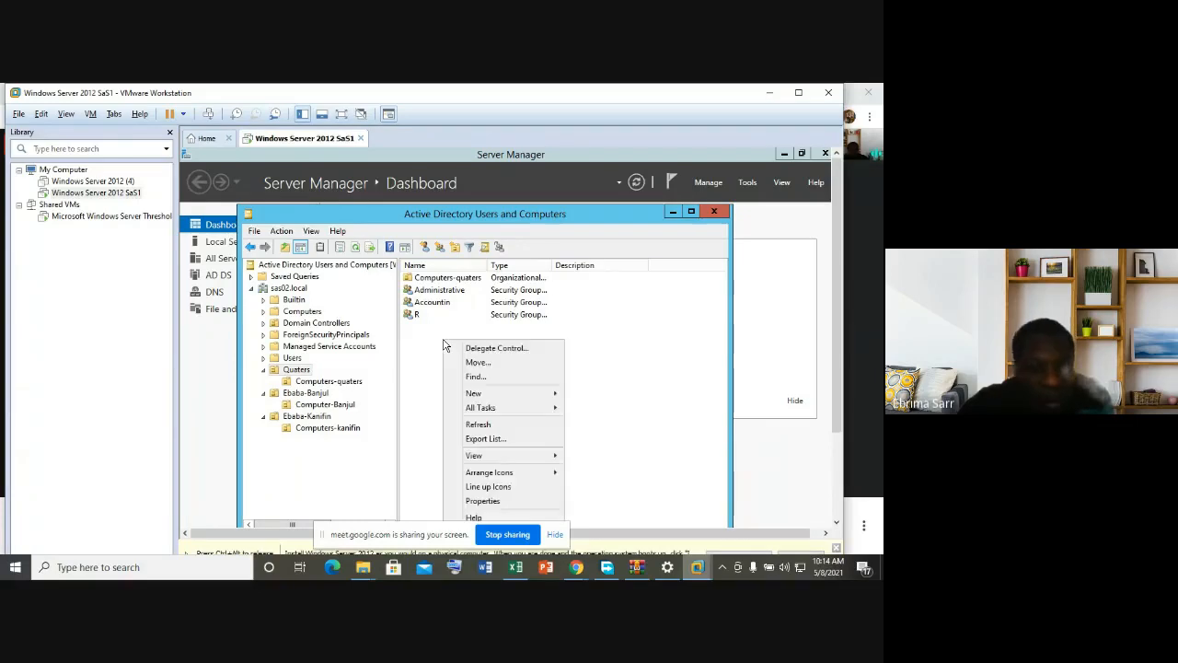
mouse_move(471, 396)
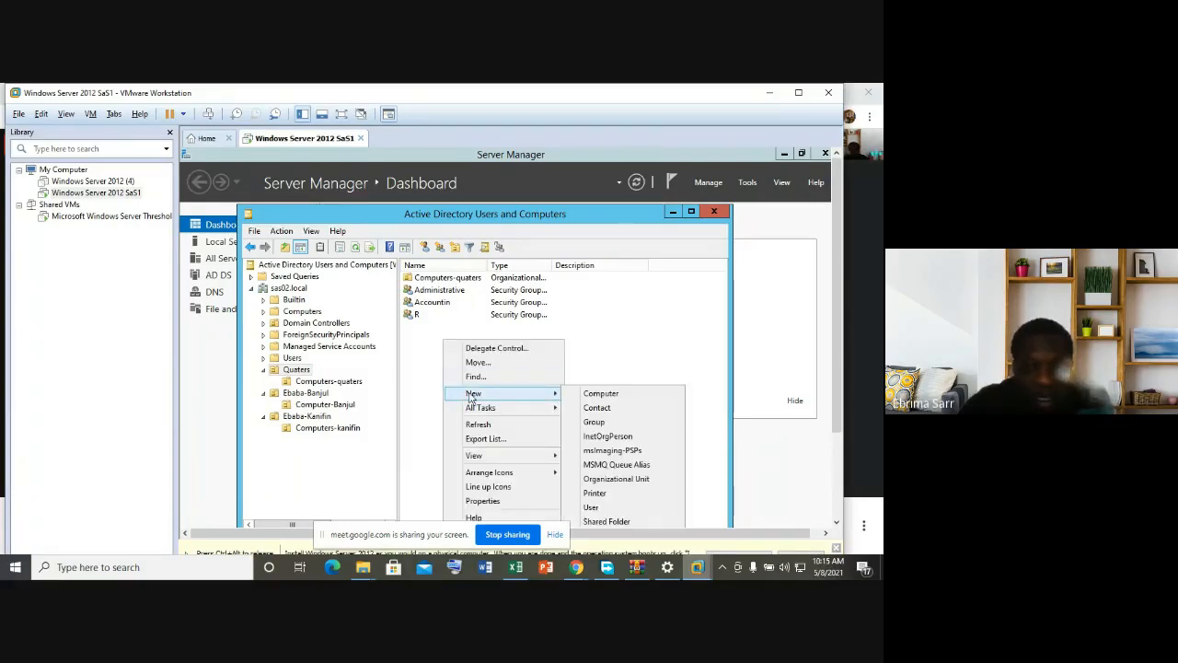
Step: Create a new Quaters user with first name, last name and logon name, then reach the password page
click(596, 507)
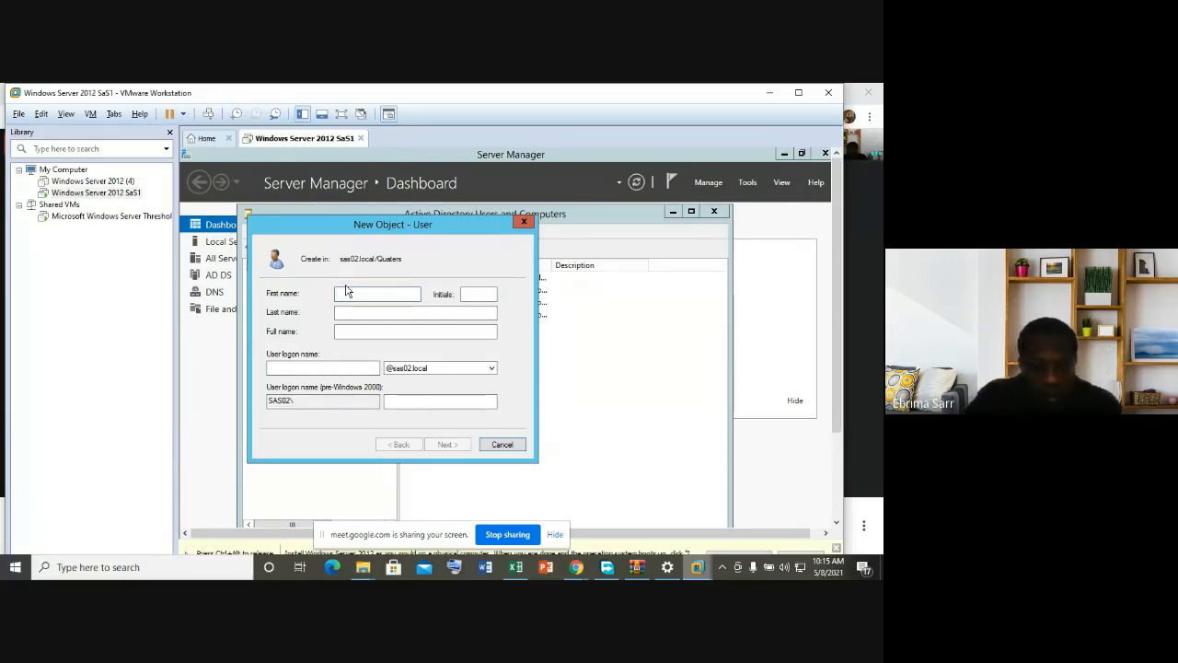
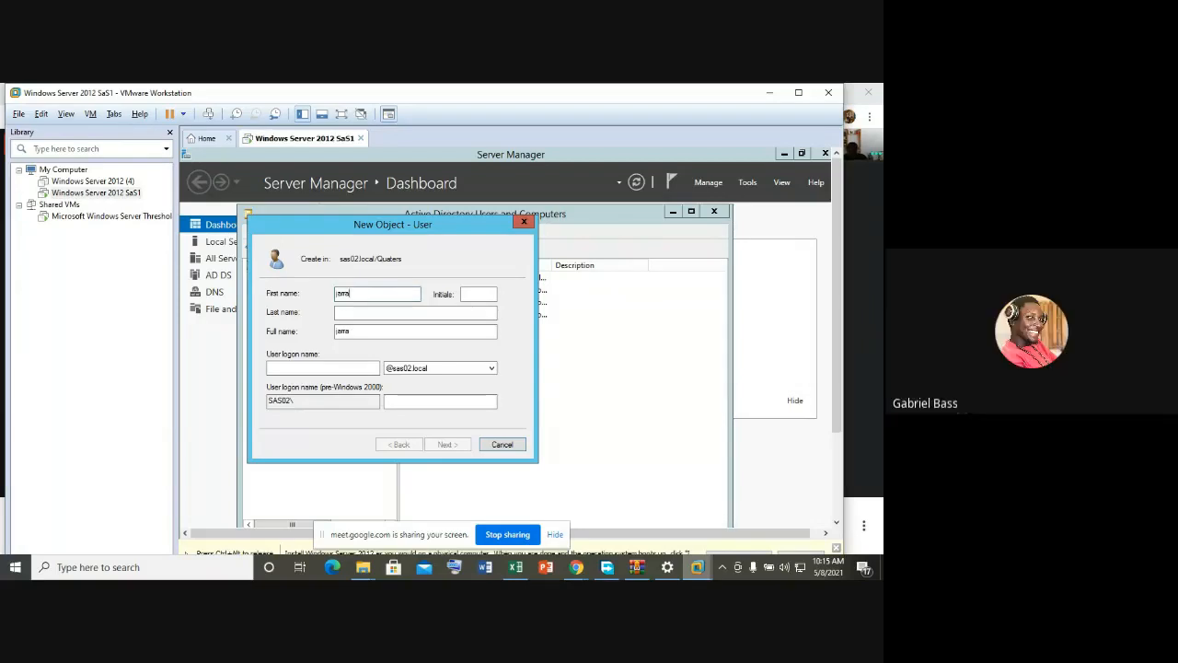
click(347, 313)
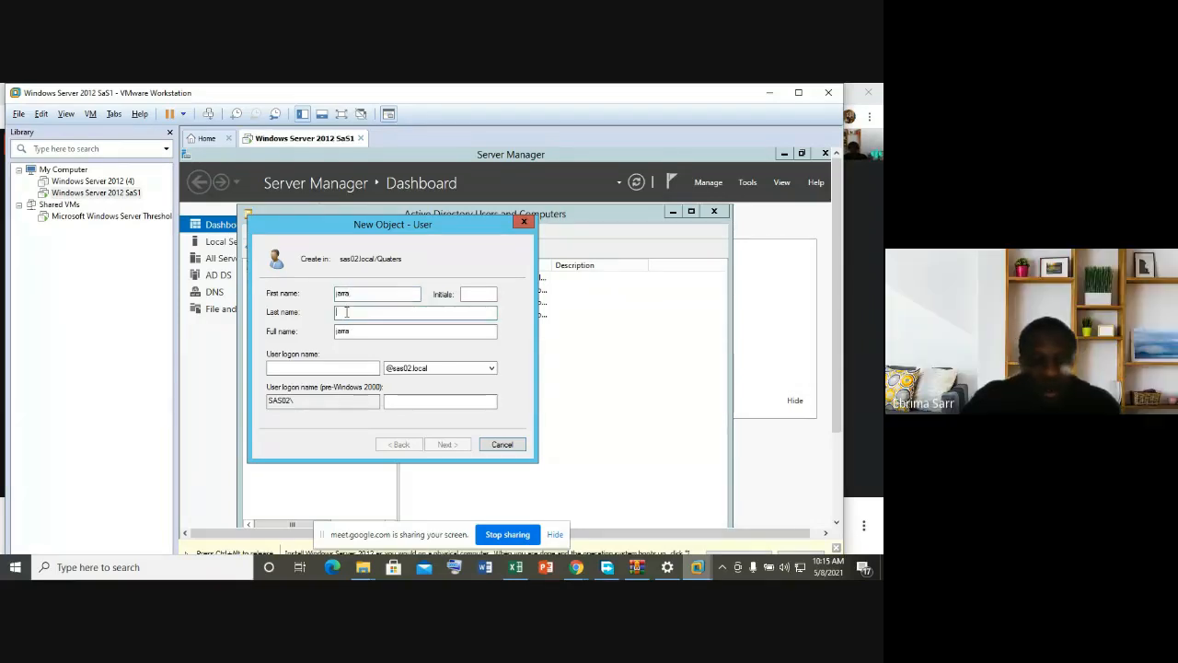
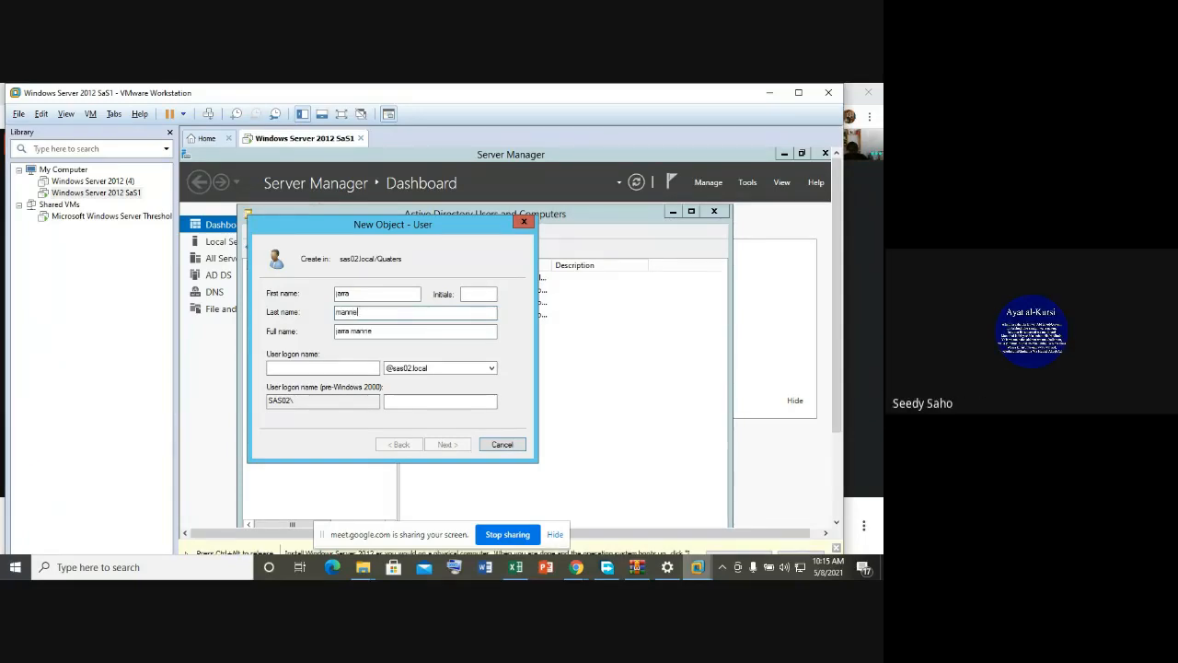
click(313, 367)
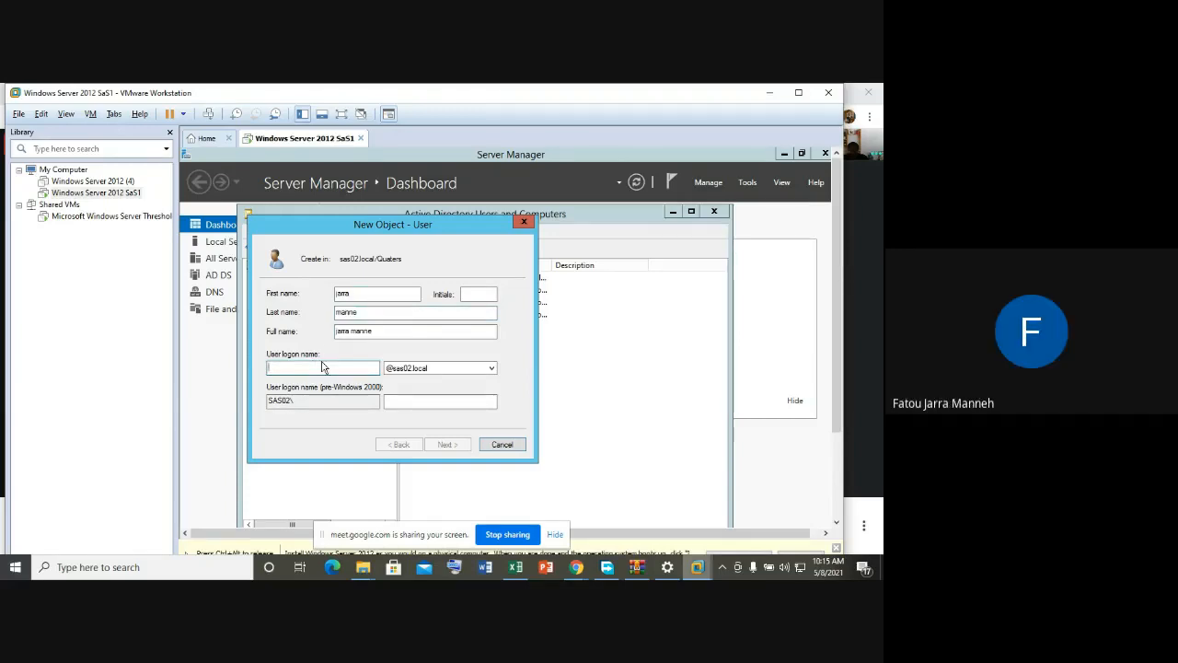
click(337, 293)
text(Fat)
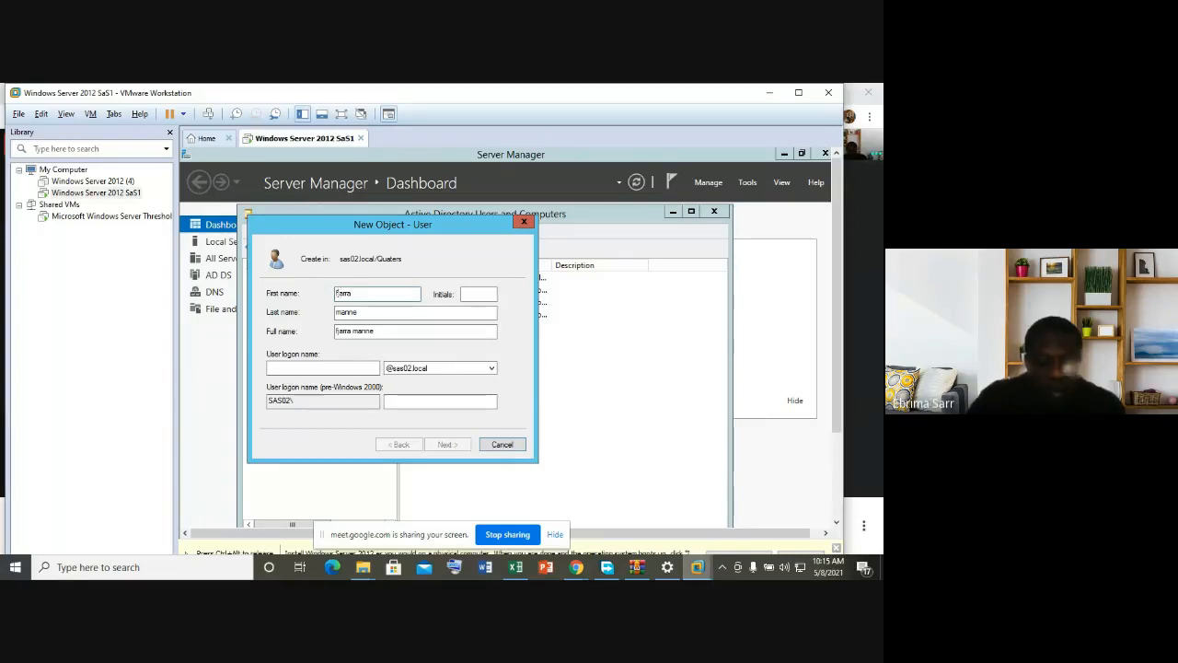
text(ou)
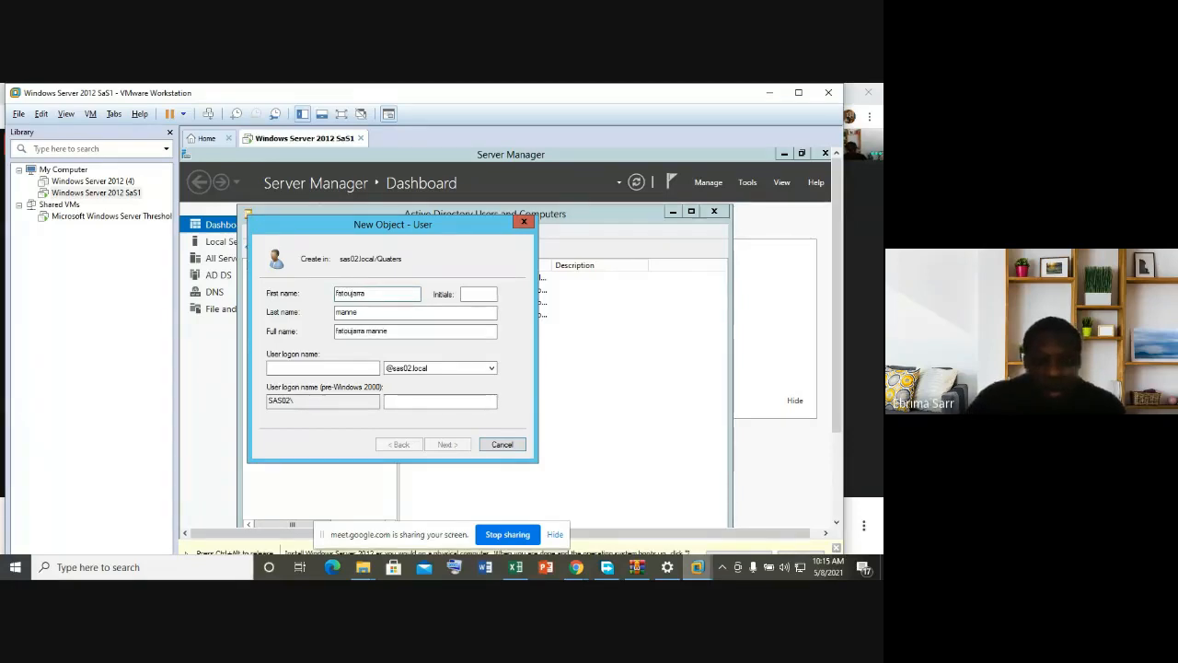
click(313, 368)
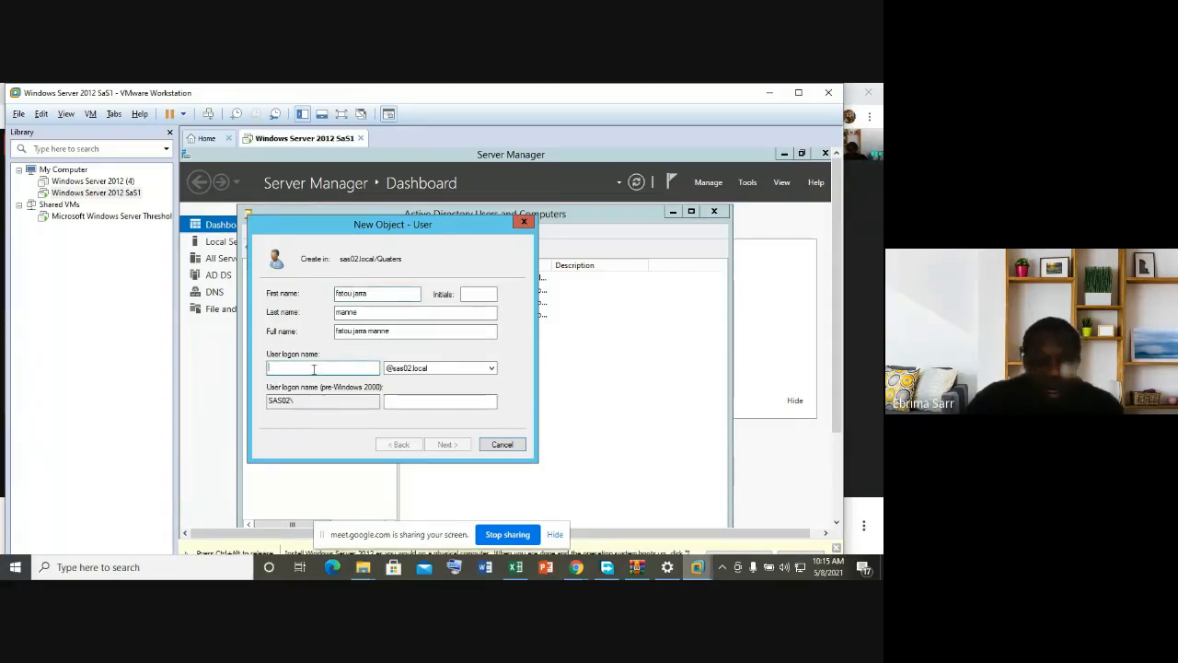
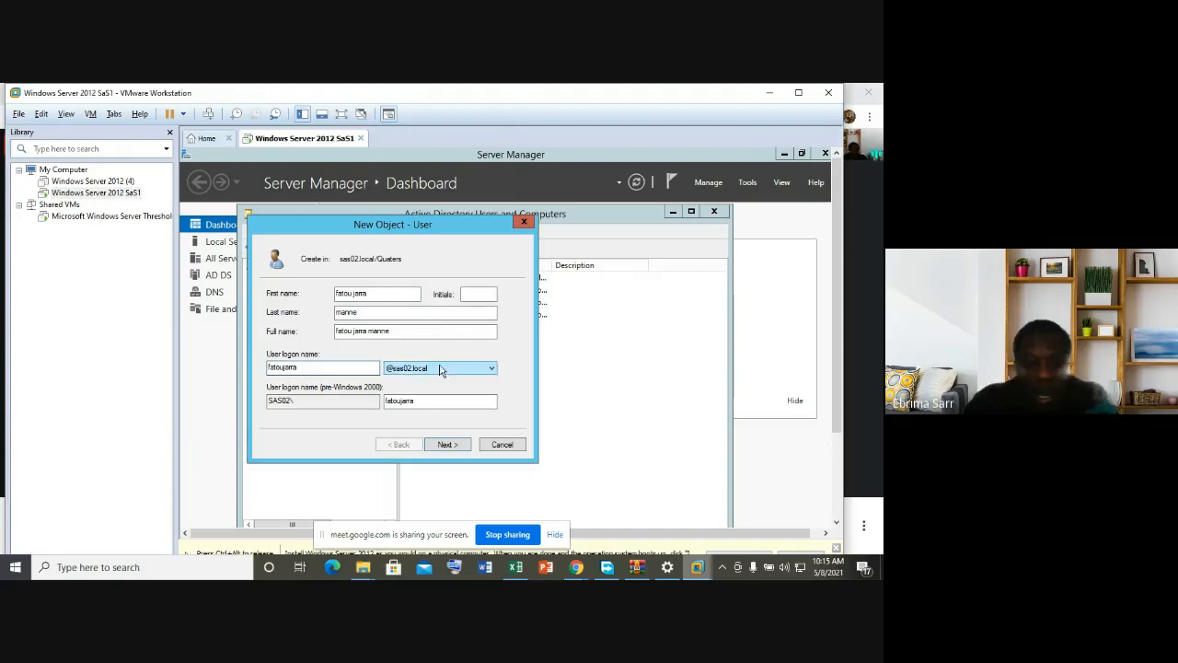
click(447, 446)
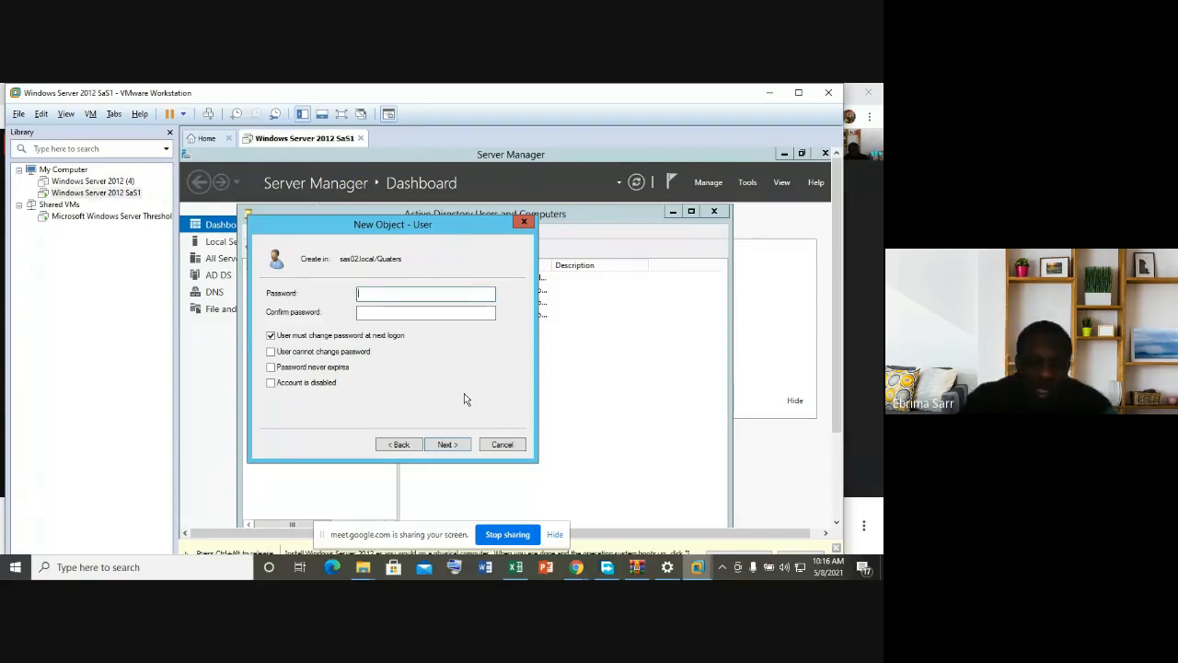
Step: Type the new user's mixed-case password and begin typing its confirmation
key(Caps_Lock)
text(P)
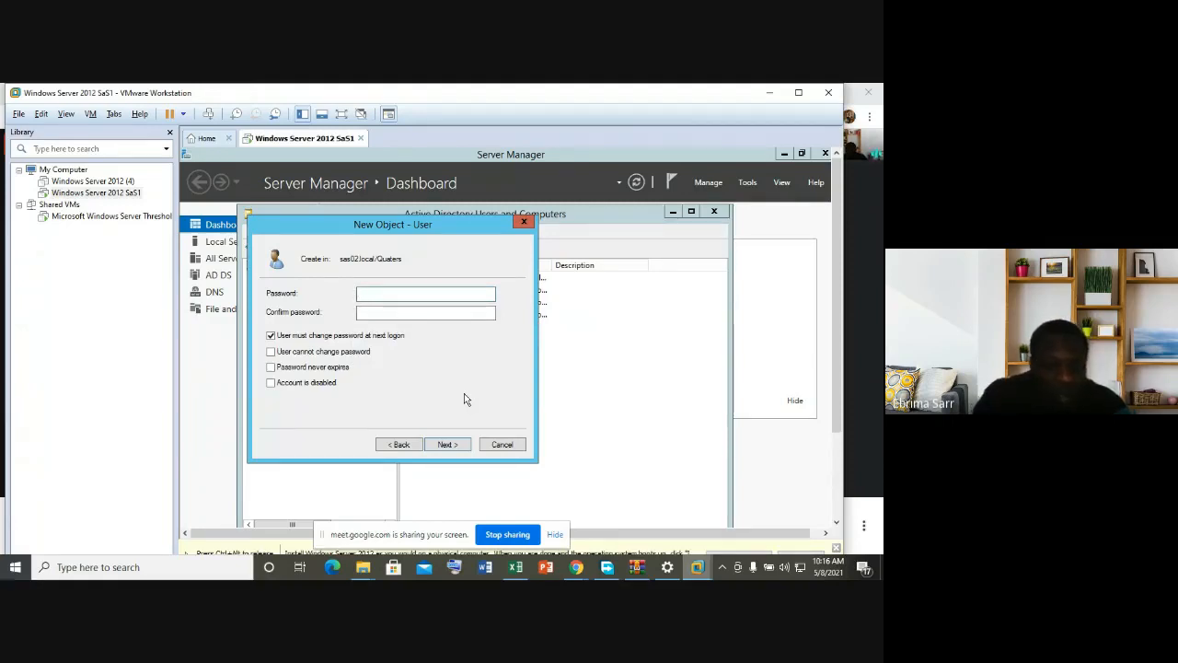
key(Caps_Lock)
text(Pa)
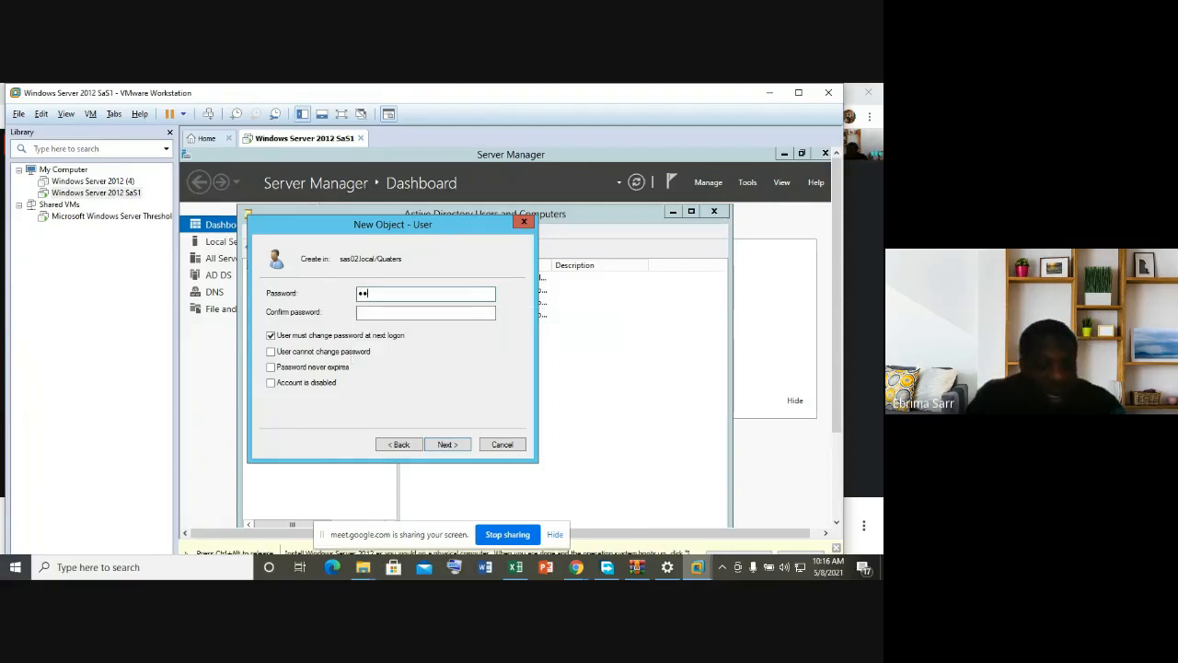
text(a••••)
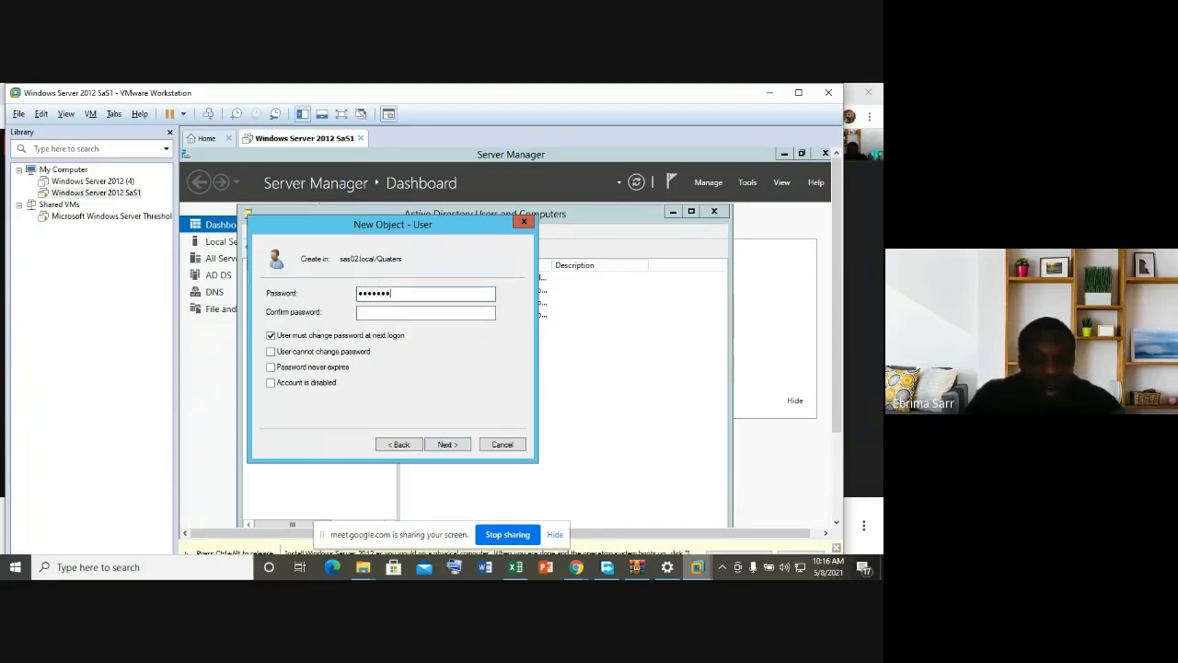
text(•)
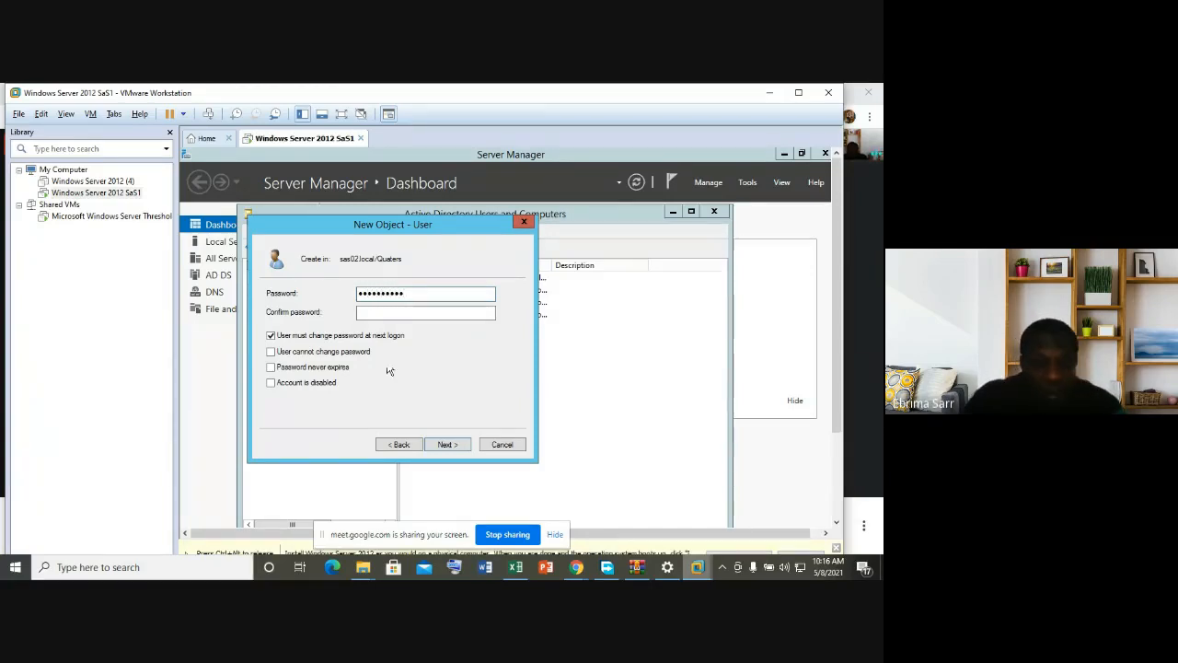
click(386, 313)
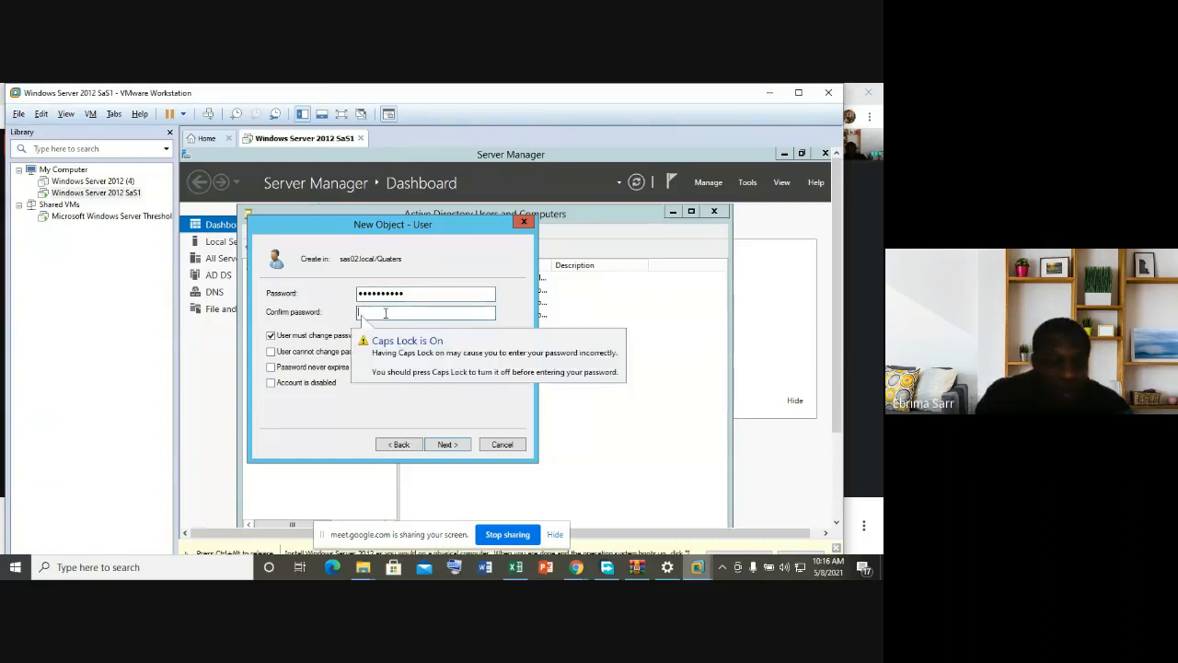
text(•)
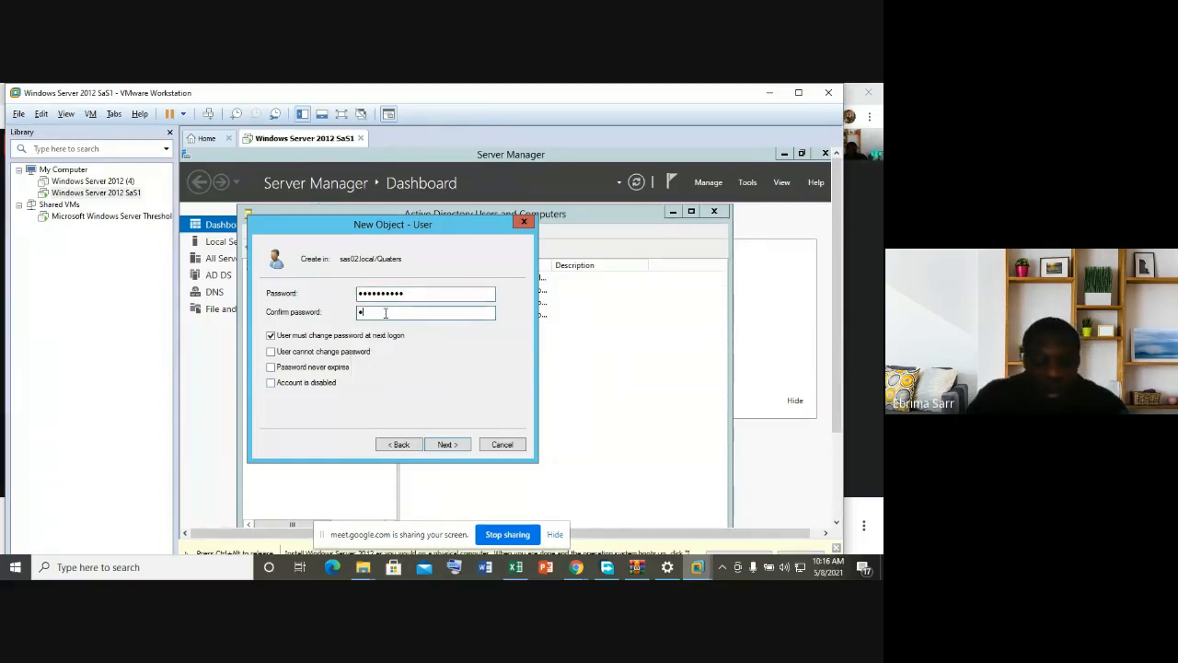
text(•••••••••)
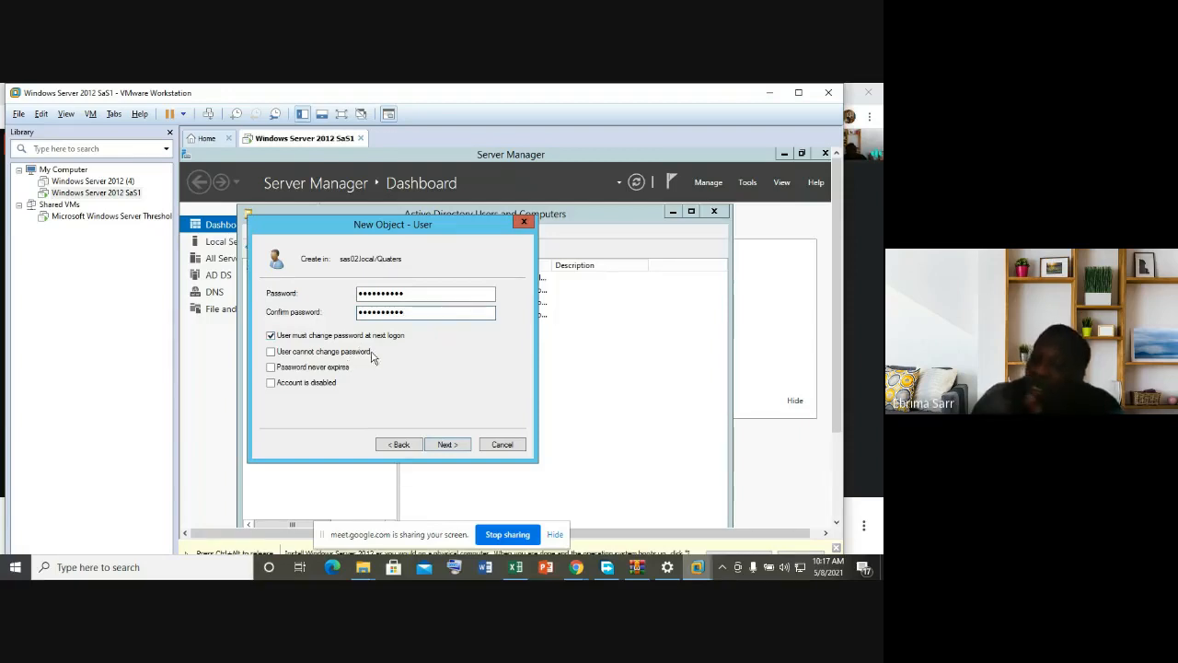
Step: Dismiss the conflicting password-option error and finish creating the user via the summary page
click(272, 356)
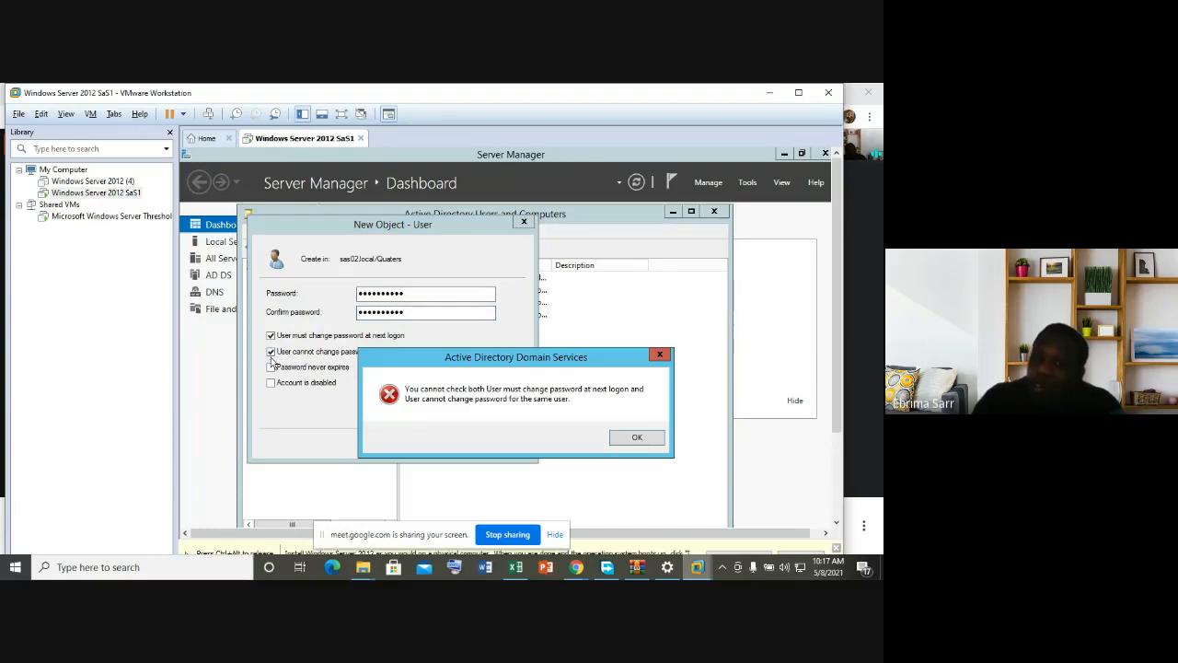
click(660, 357)
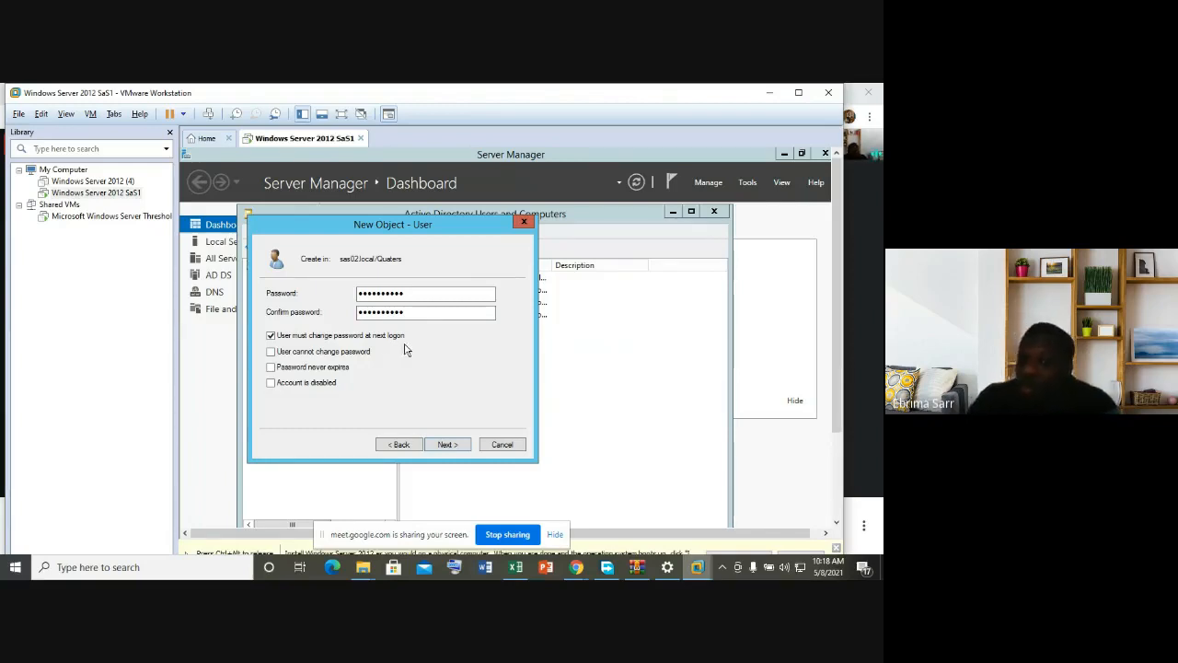
click(448, 446)
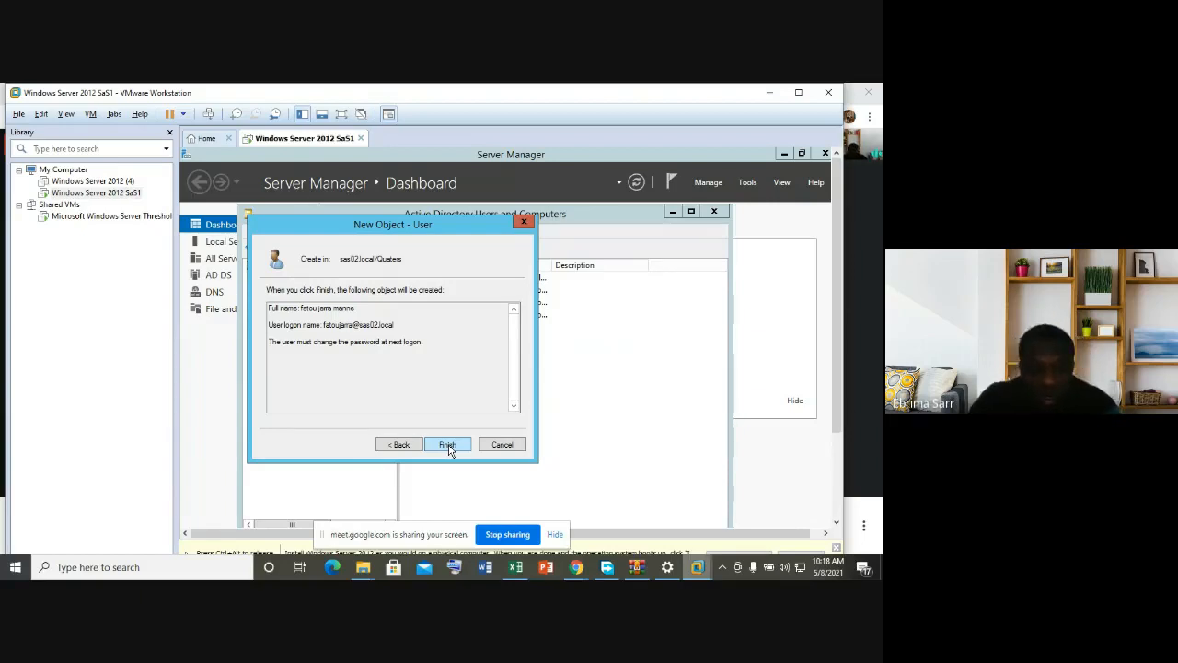
click(449, 447)
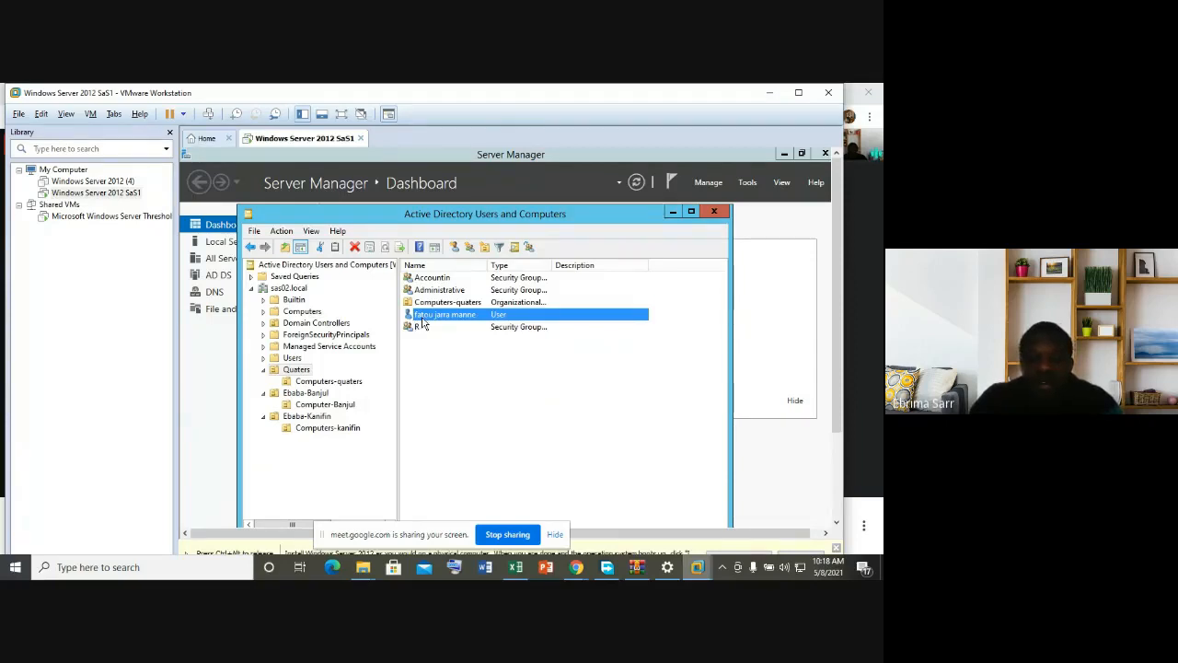
Step: Check the new user account, then show the New submenu on empty Quaters list space
click(467, 363)
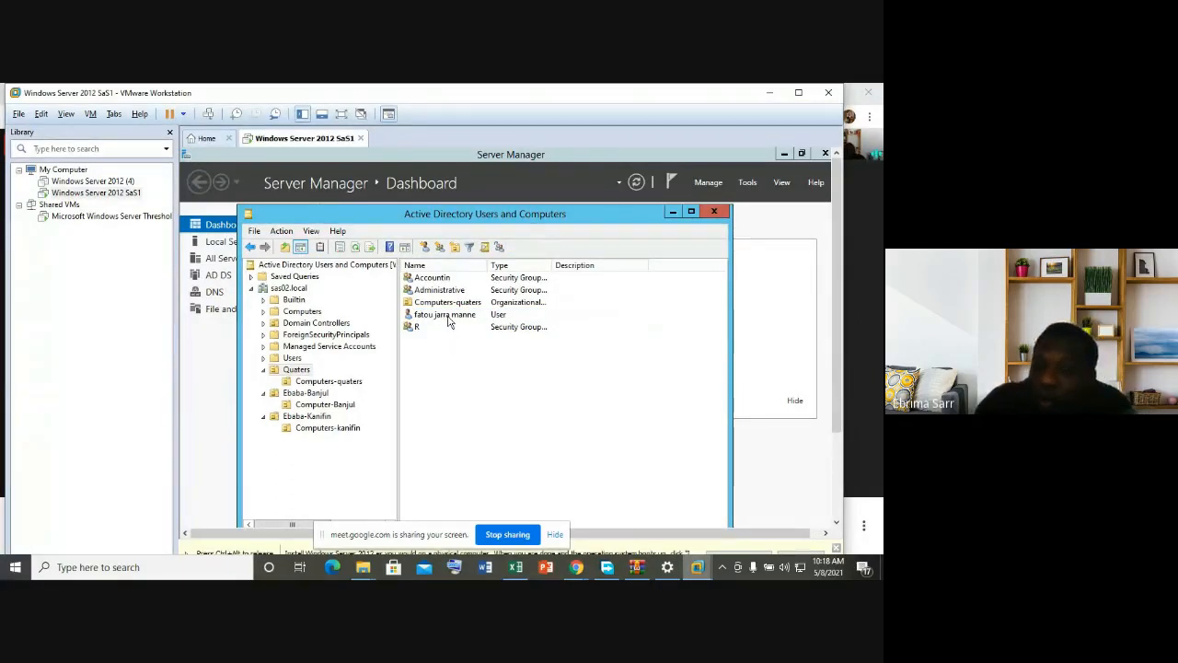
click(448, 315)
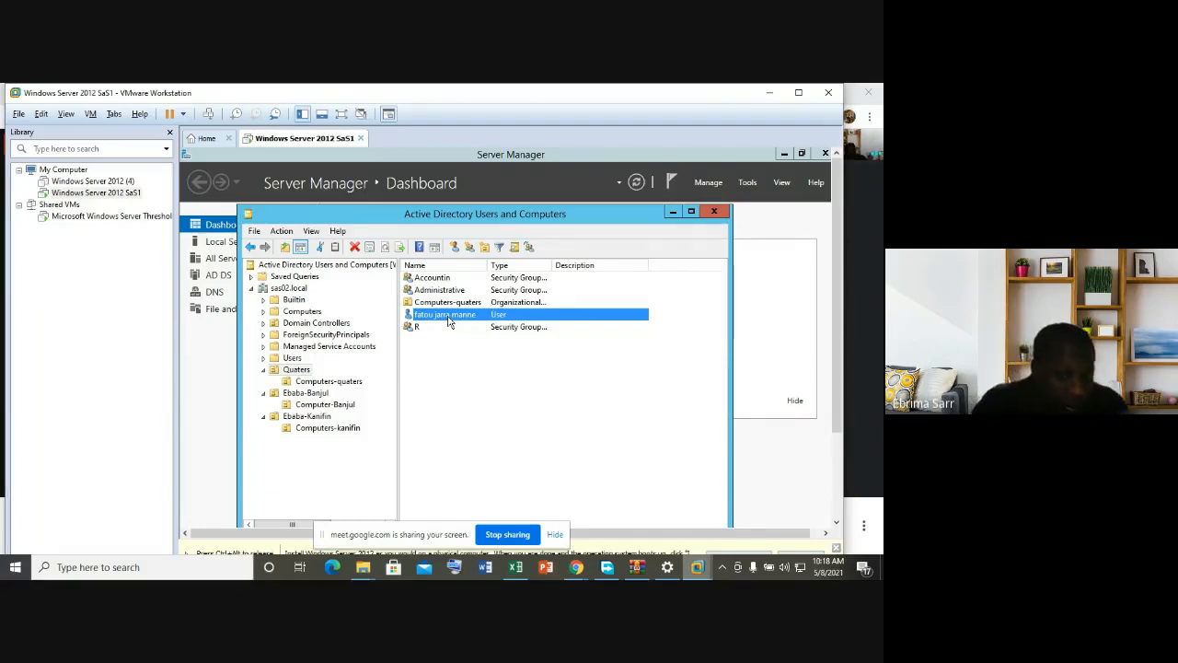
click(447, 358)
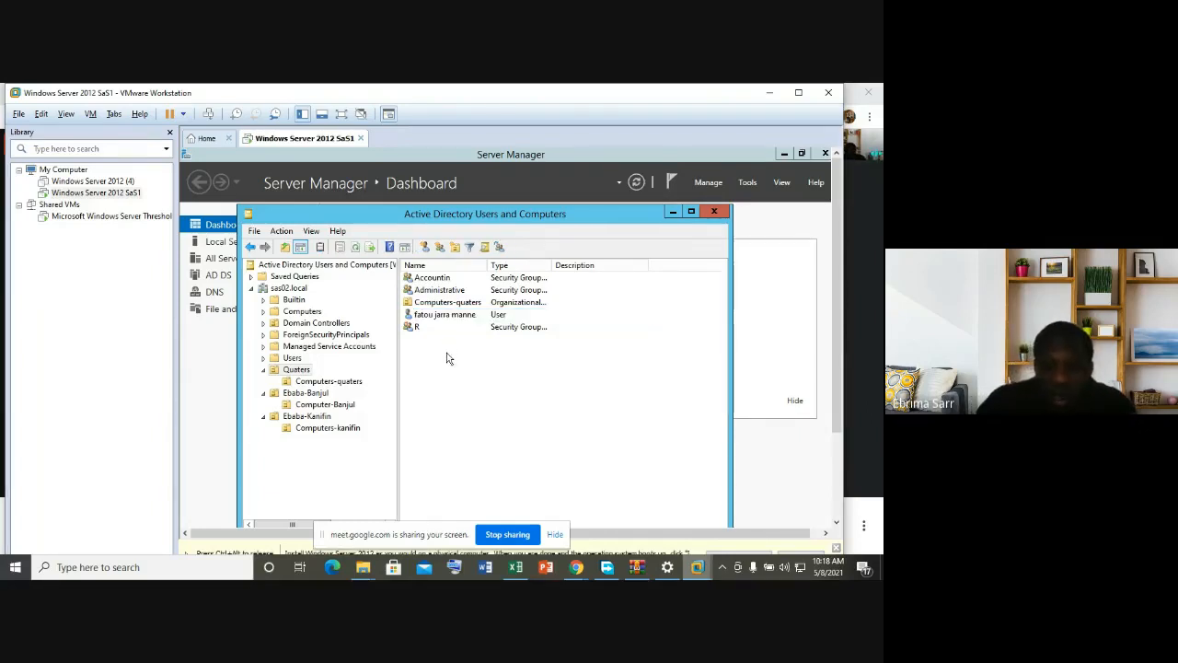
right_click(448, 358)
mouse_move(489, 407)
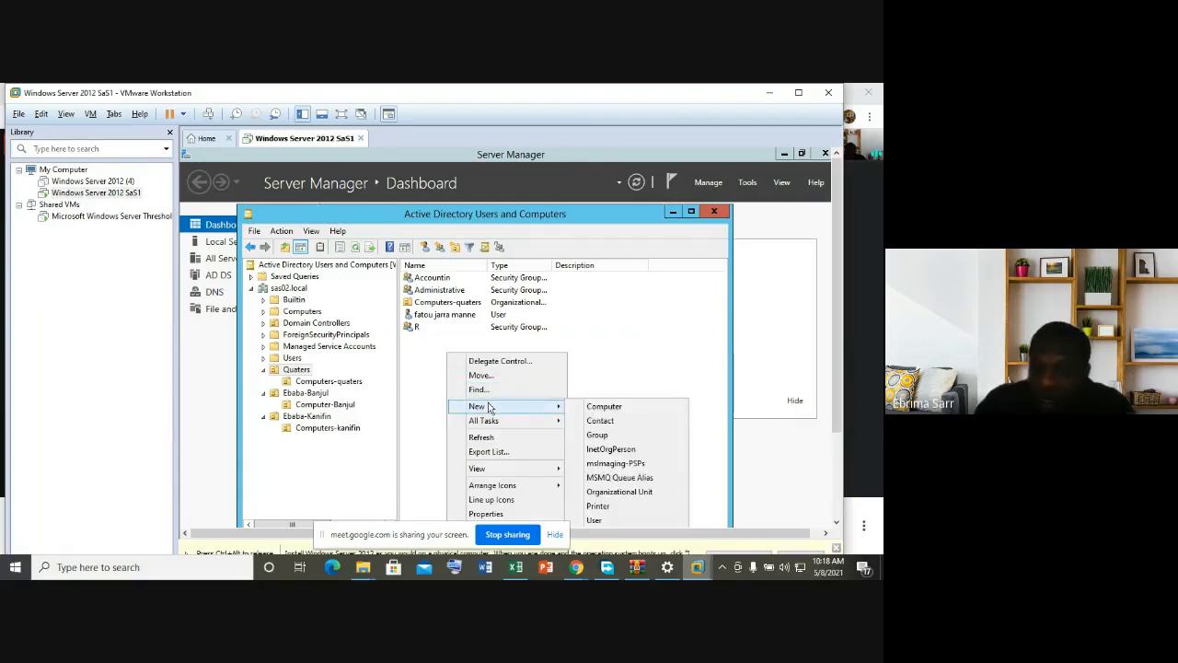
Step: Start a second Quaters user, fixing a first-name typo and entering last and logon names
click(604, 521)
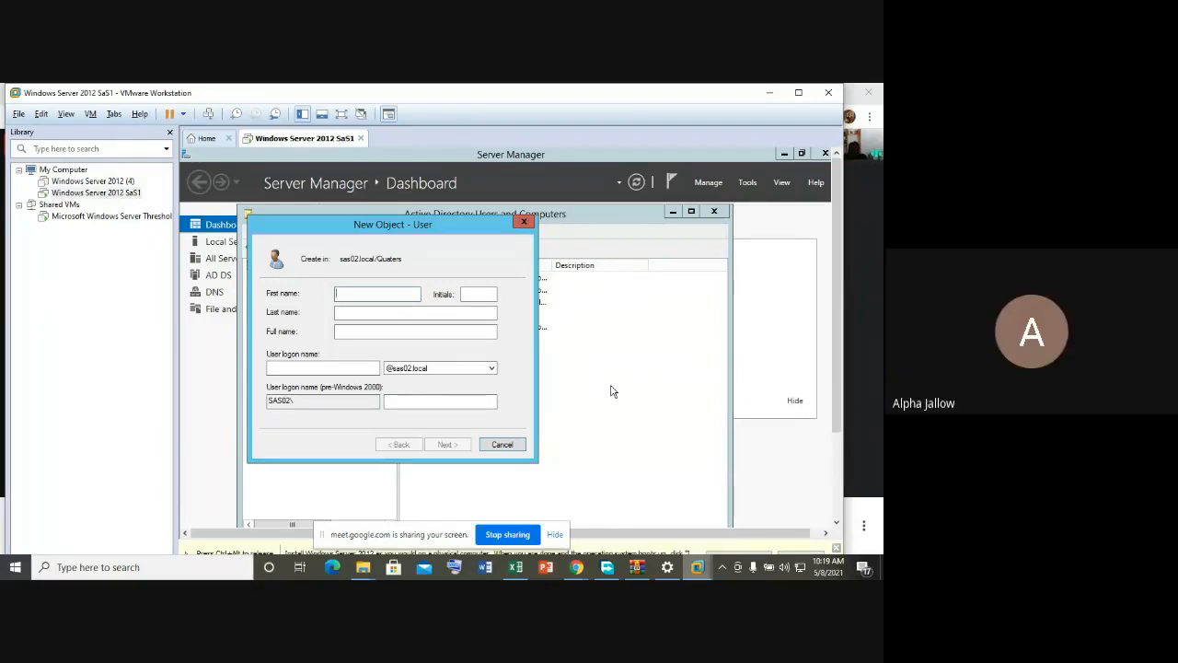
text(a)
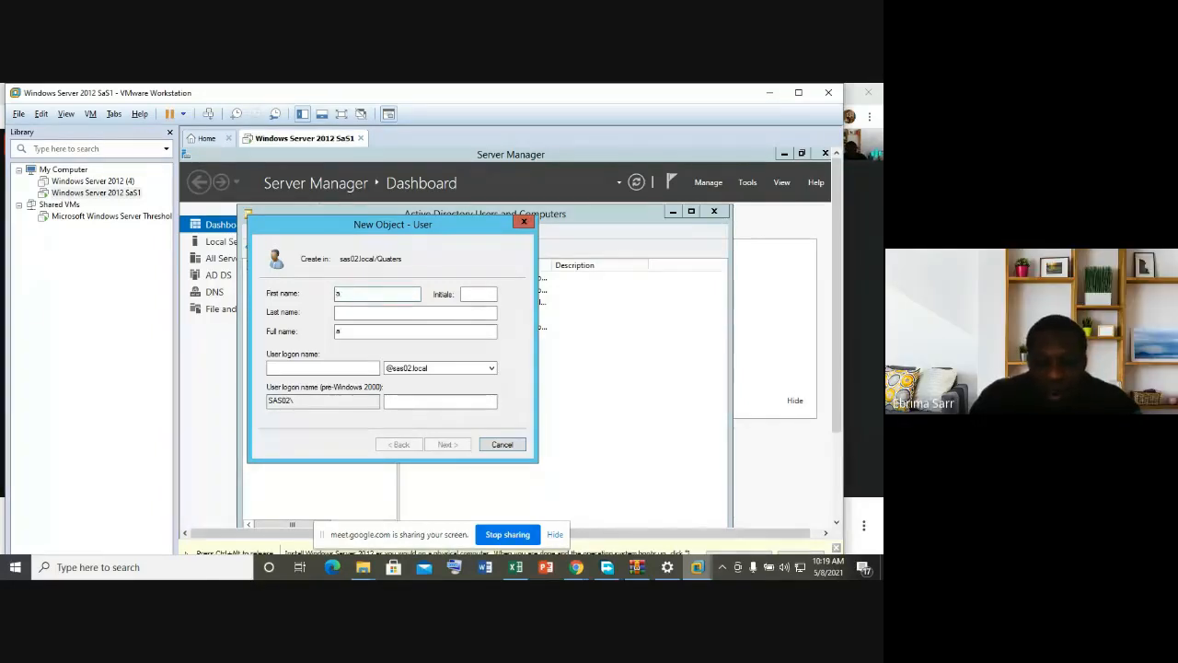
text(ALPA)
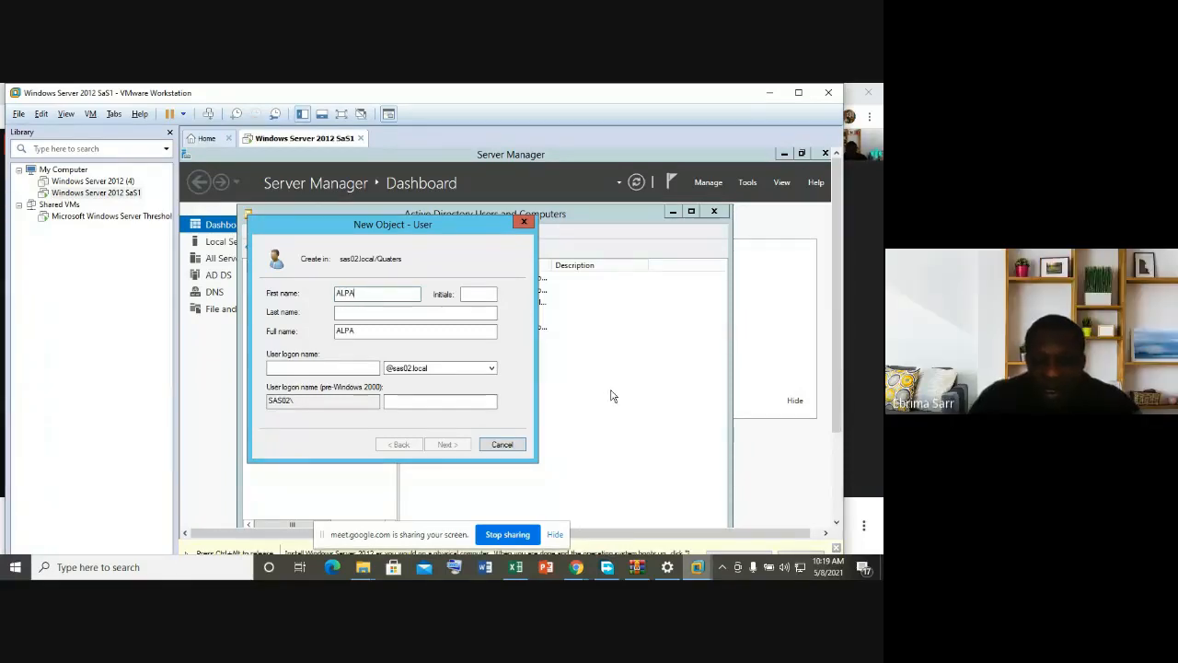
key(BackSpace)
key(BackSpace)
text(lpa)
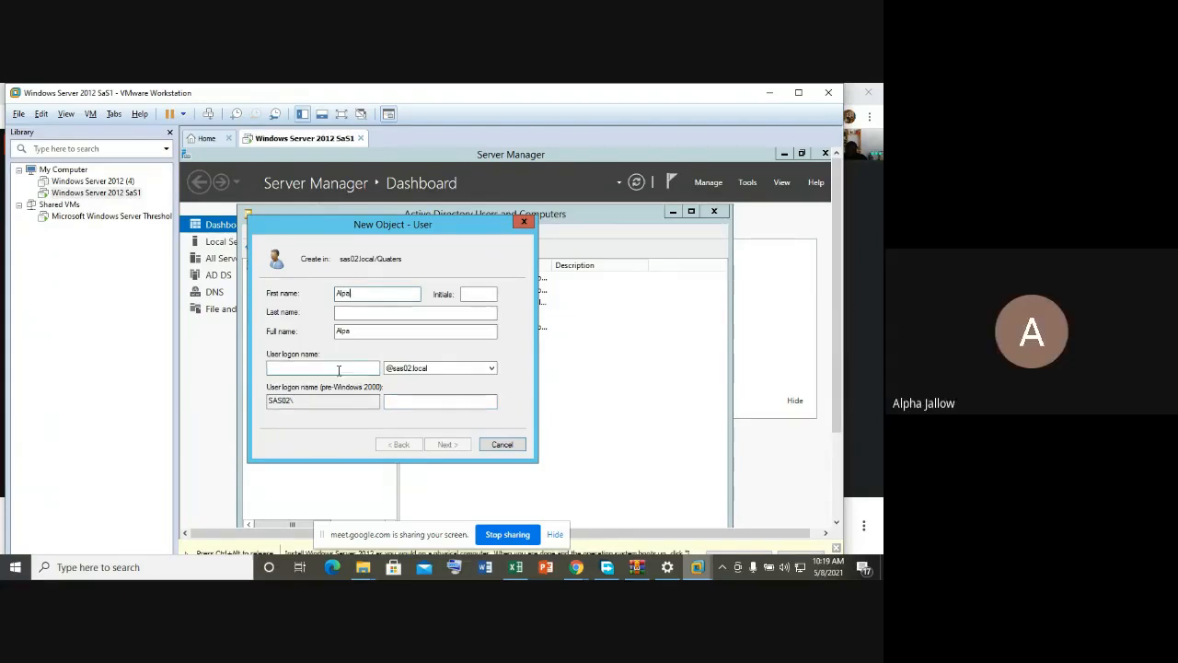
click(354, 312)
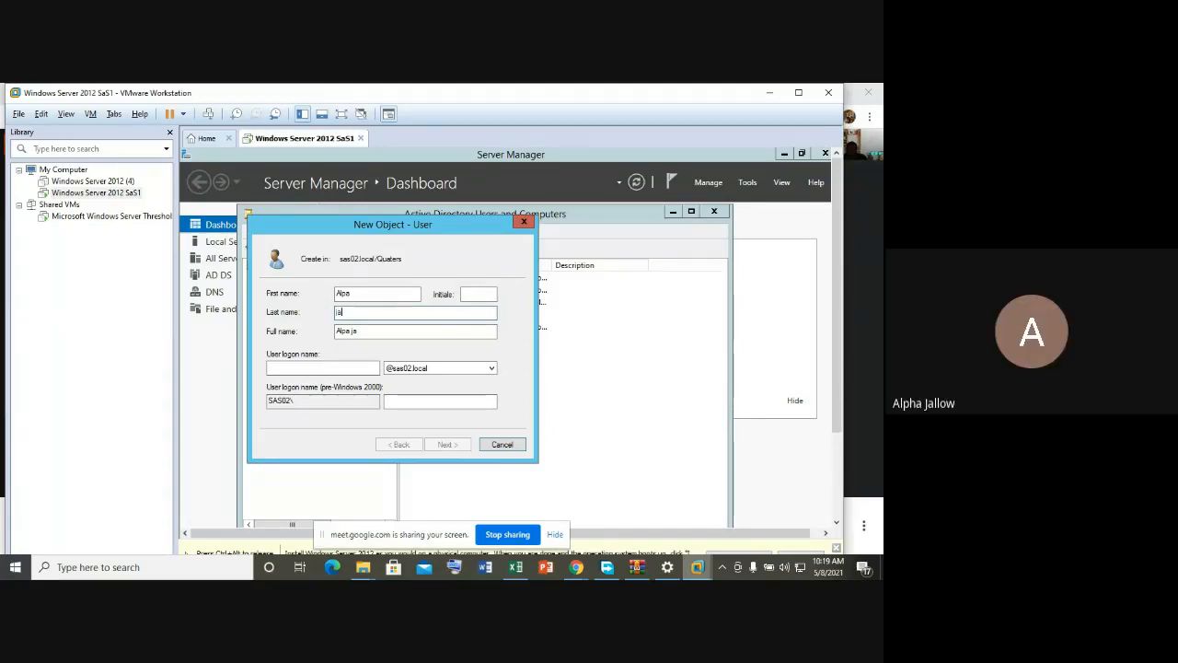
text(llow)
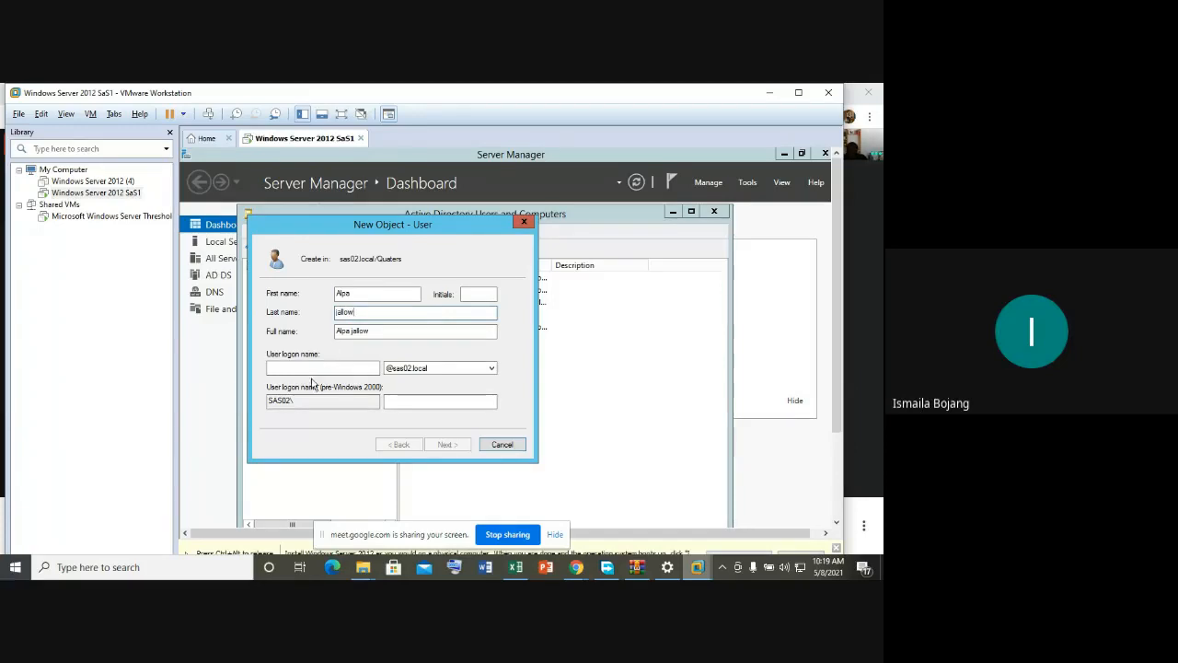
click(312, 369)
text(a)
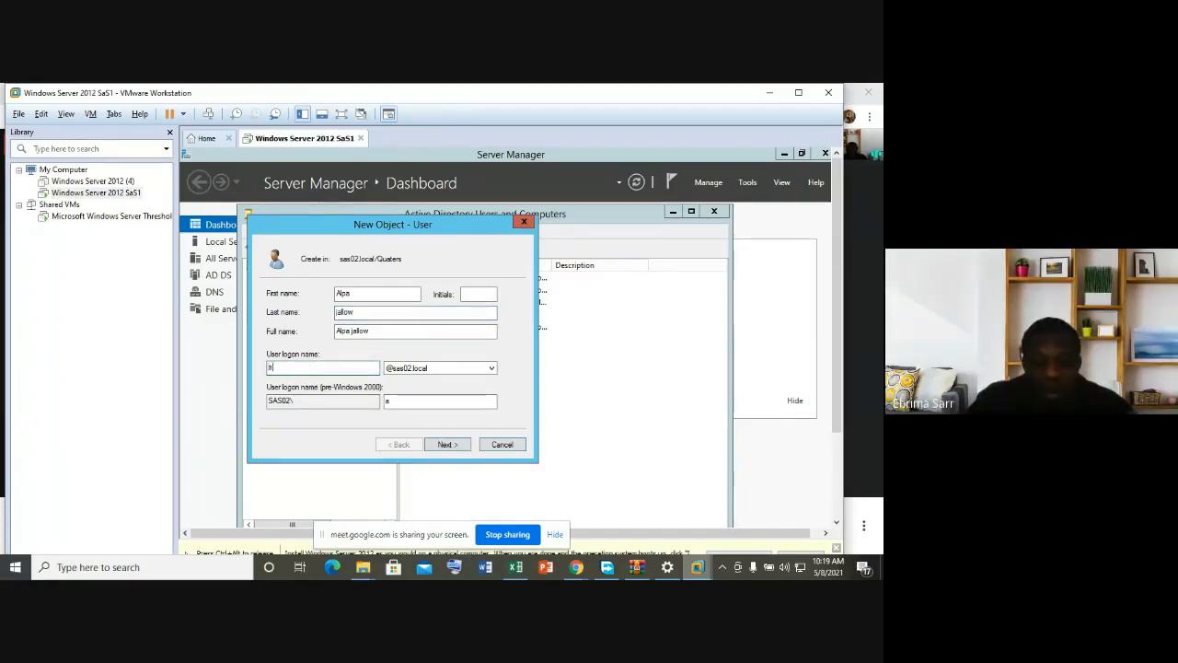
text(lpa)
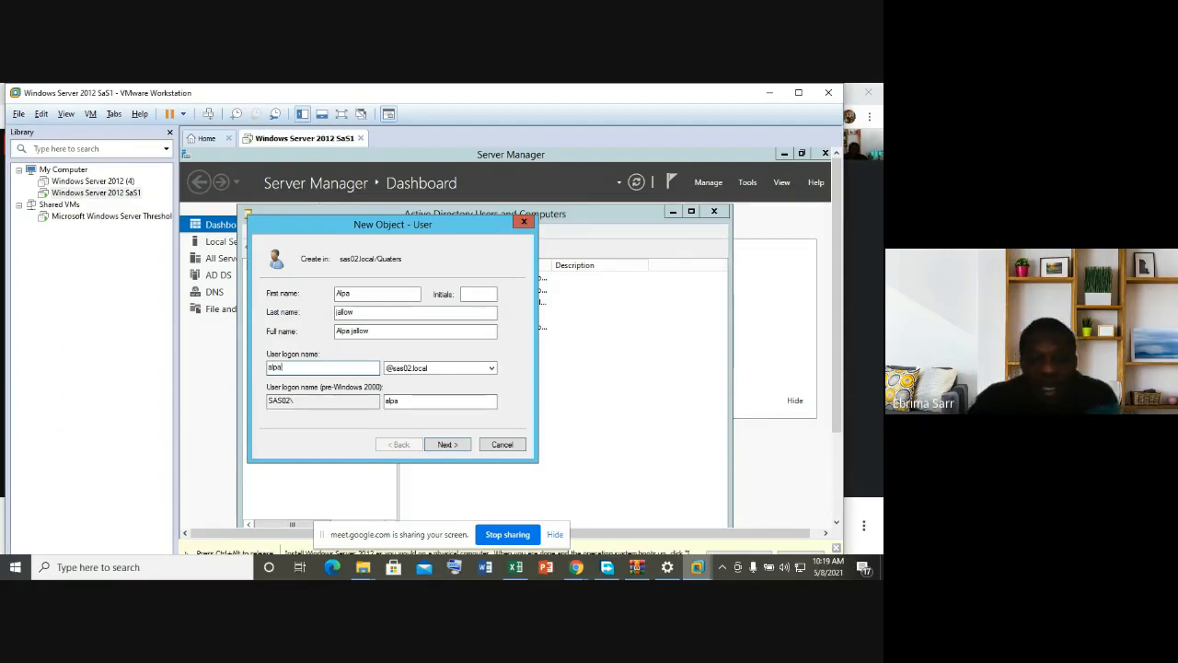
click(448, 444)
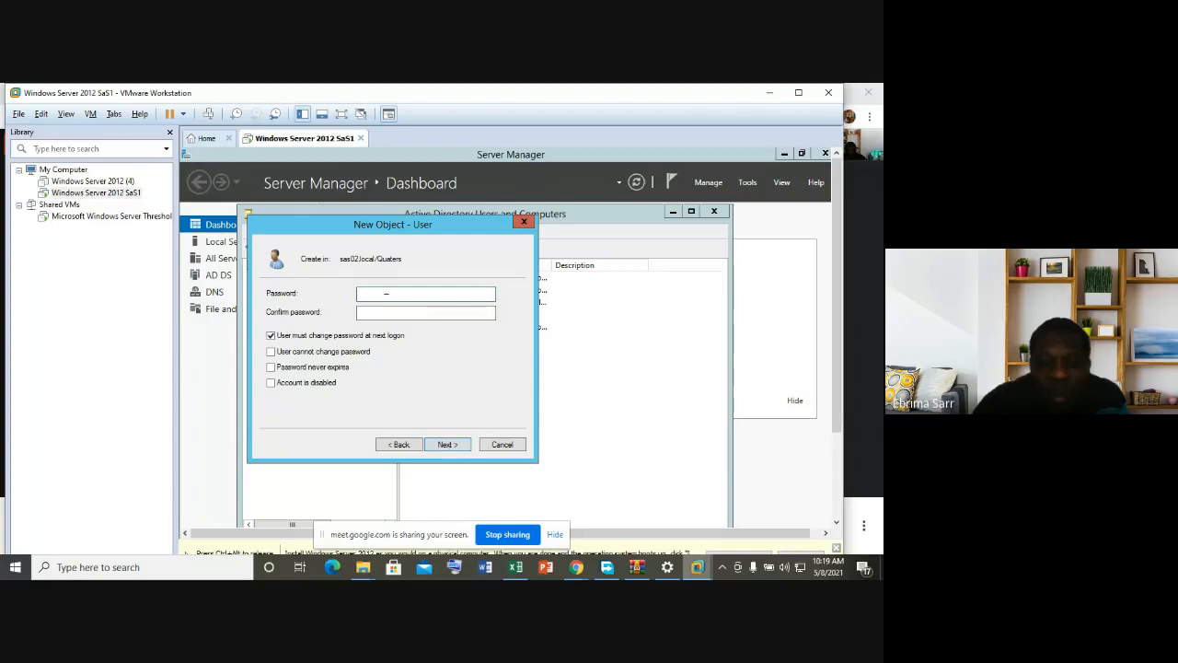
Step: Enter and confirm the second user's password, keep change-at-next-logon, and finish creating the account
key(Caps_Lock)
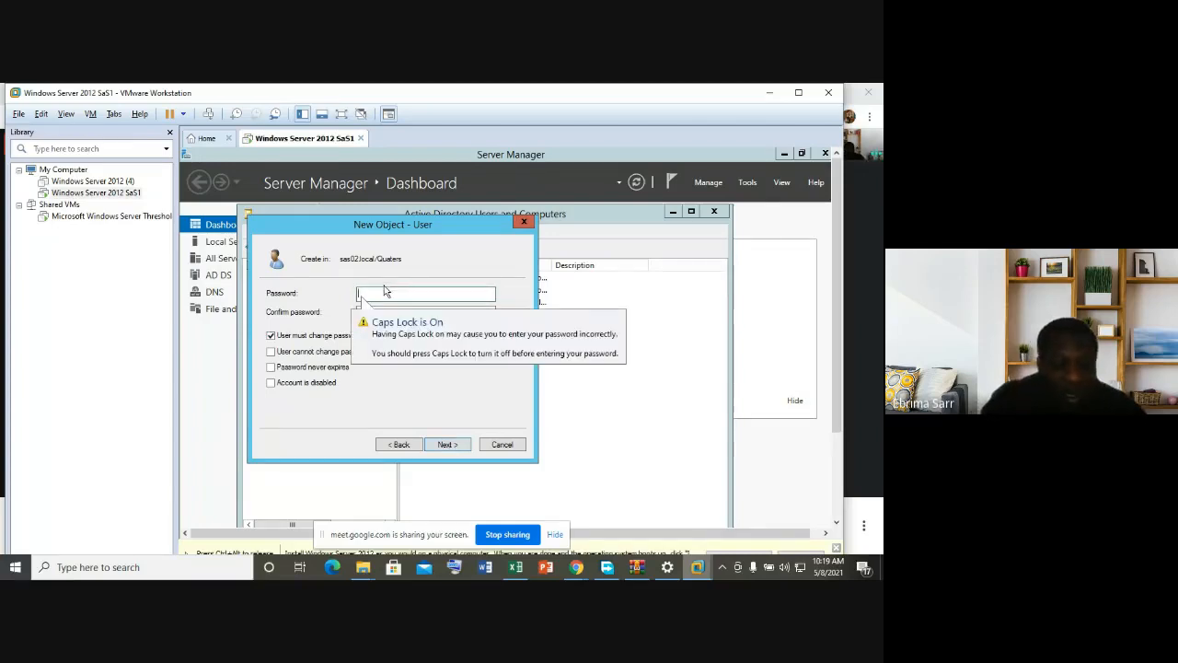
text(Password12)
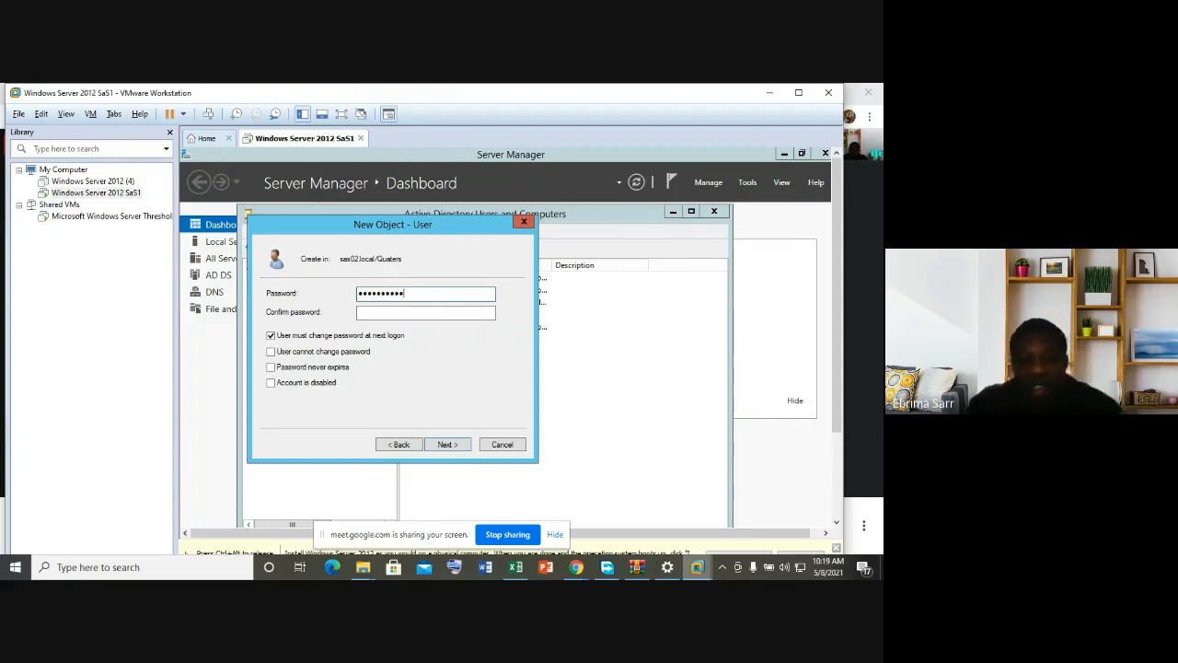
click(373, 311)
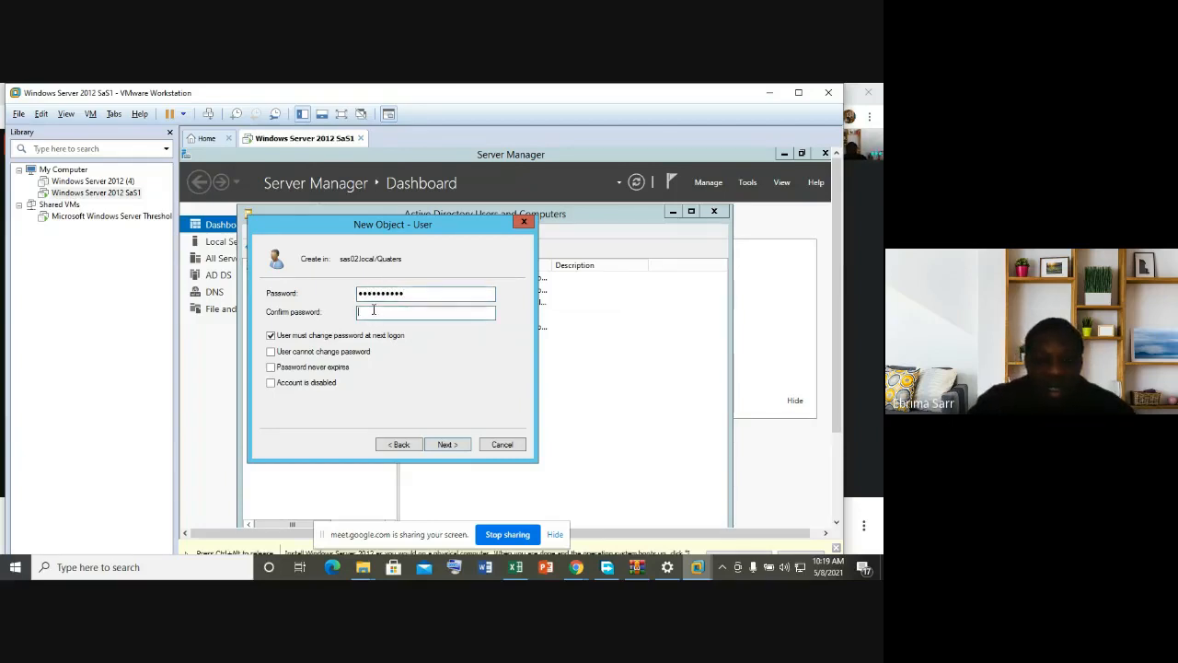
key(Caps_Lock)
text(P)
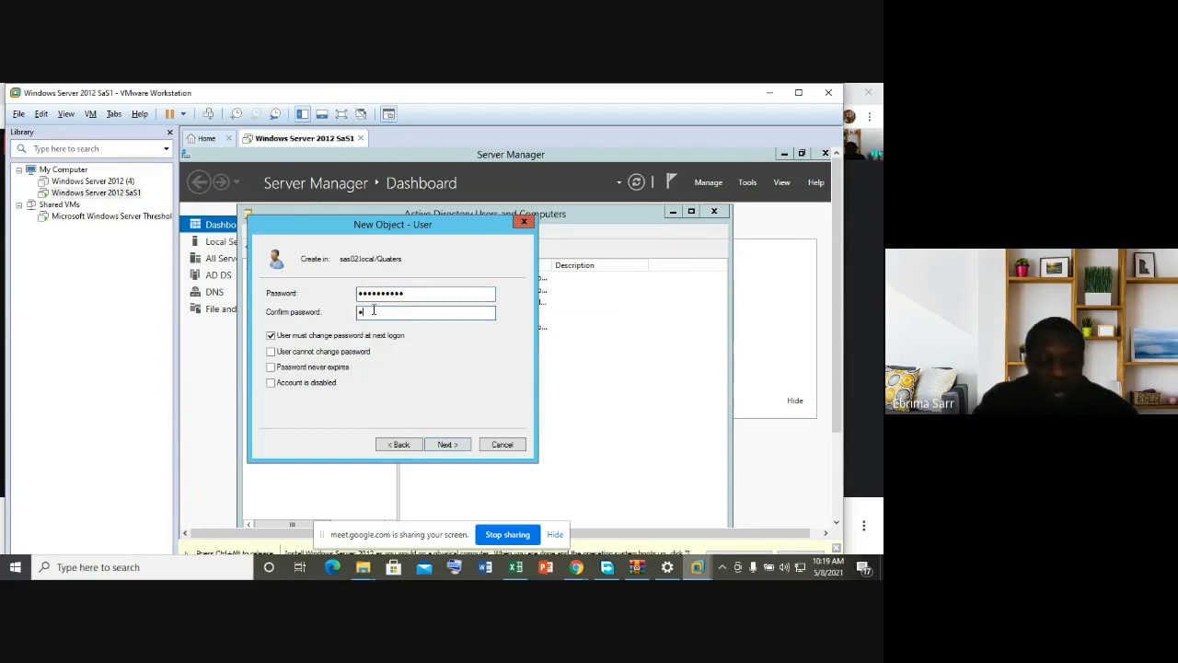
text(asswor)
text(•)
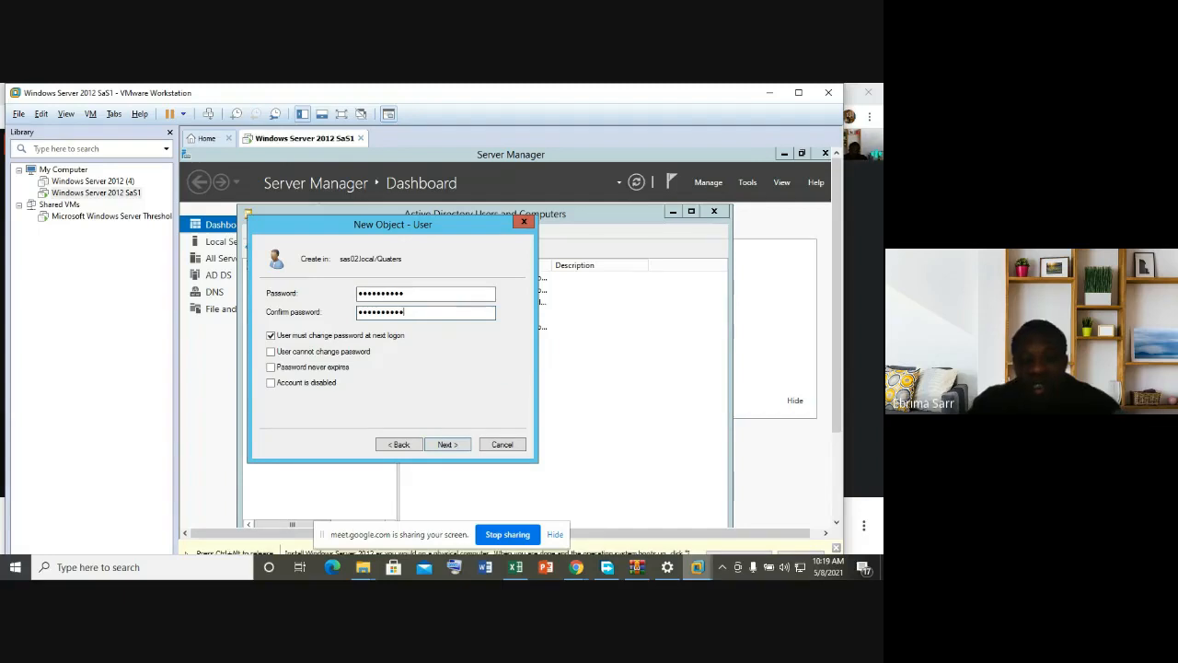
click(447, 444)
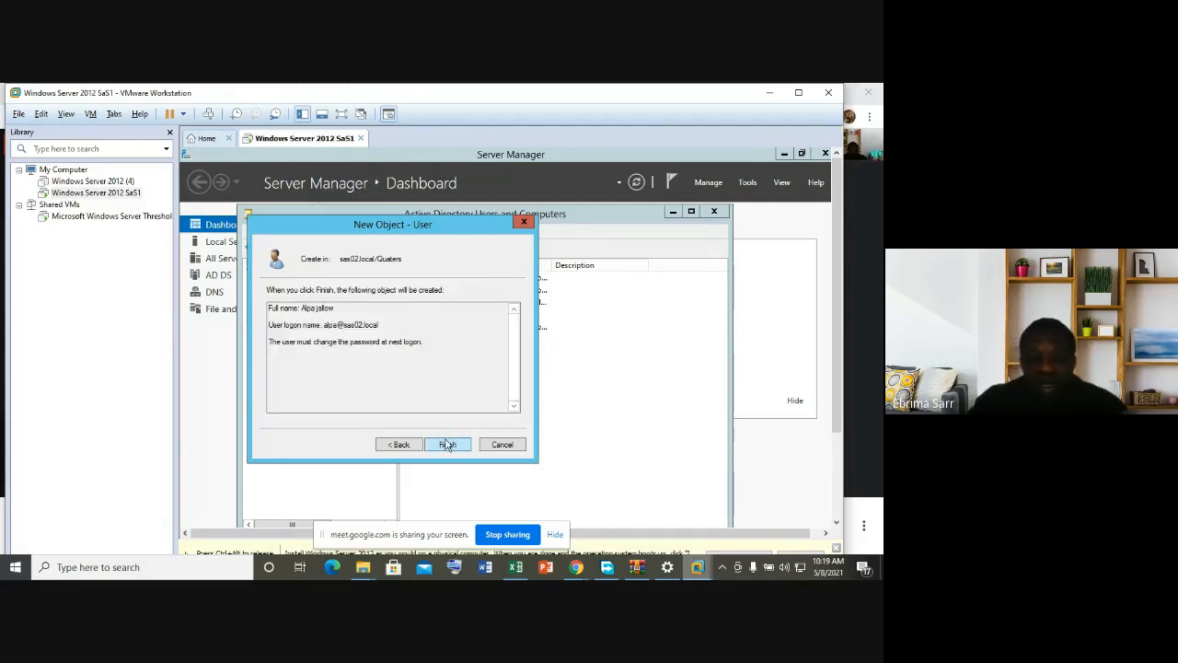
click(447, 444)
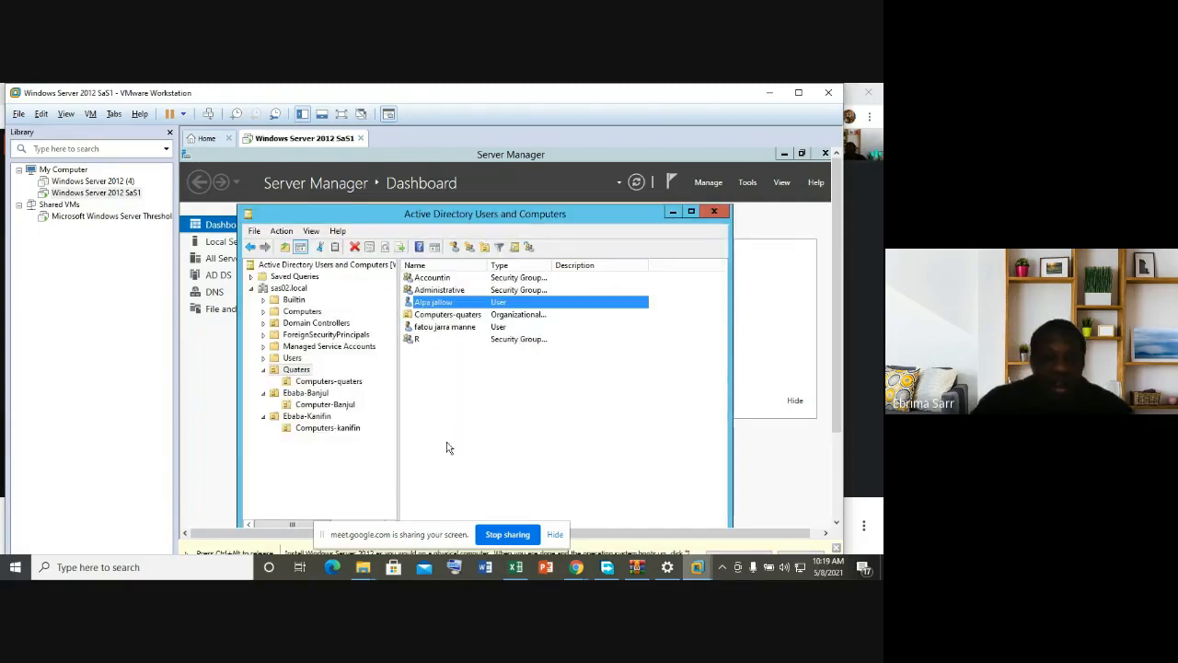
click(491, 364)
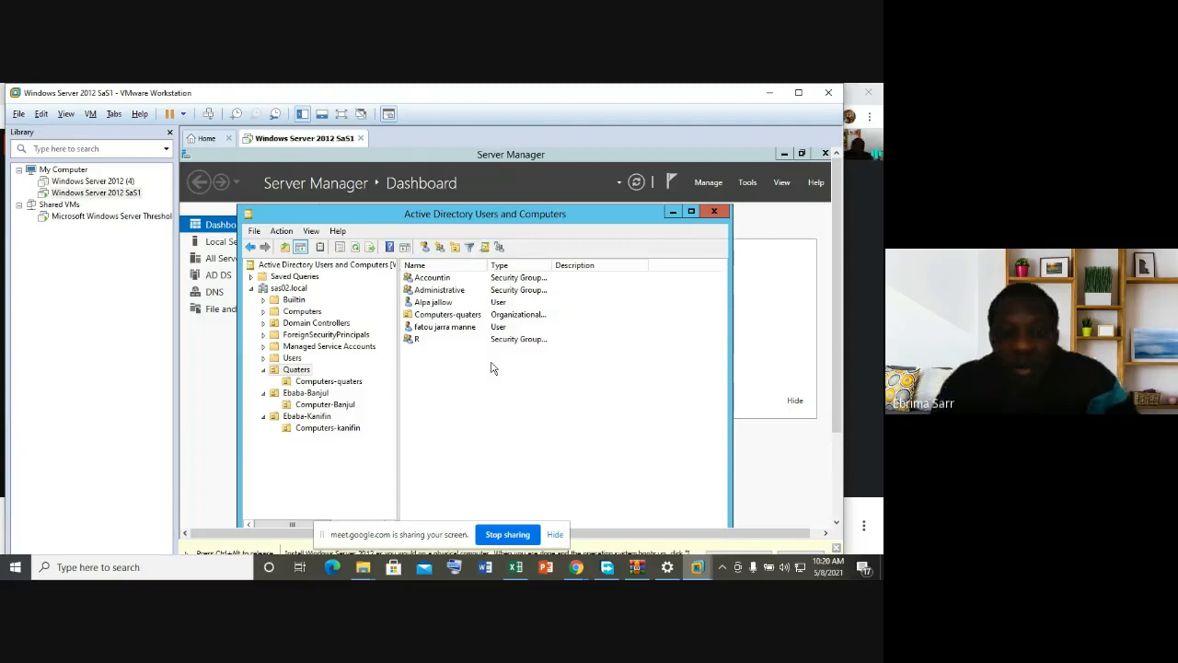
click(432, 329)
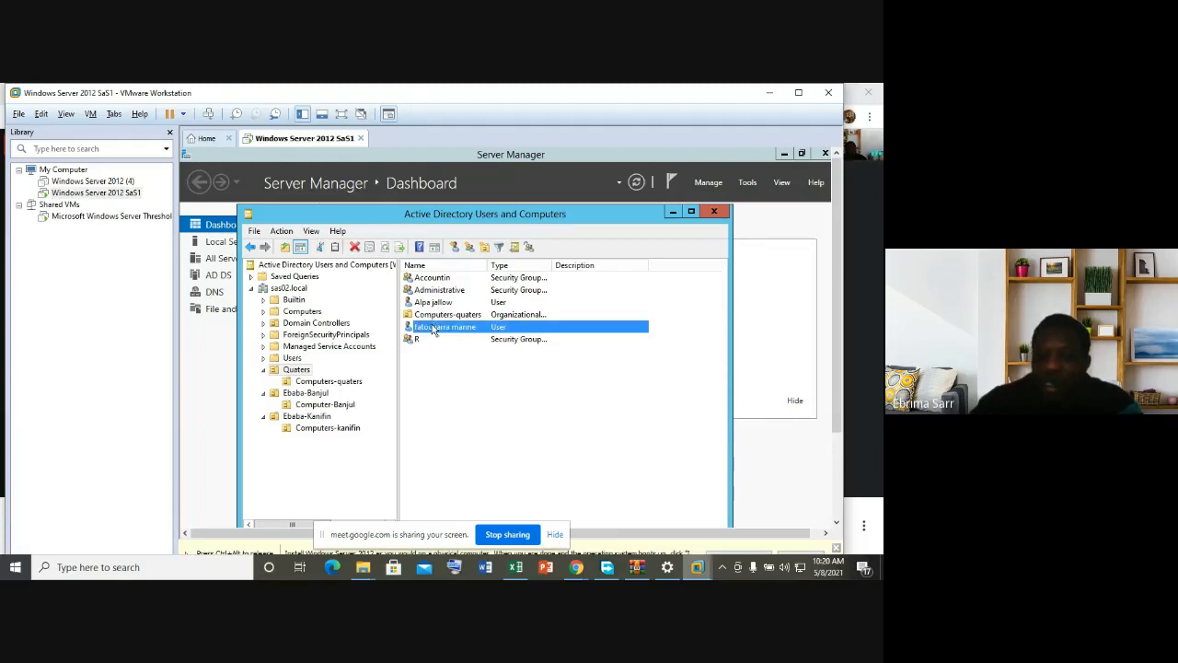
click(431, 279)
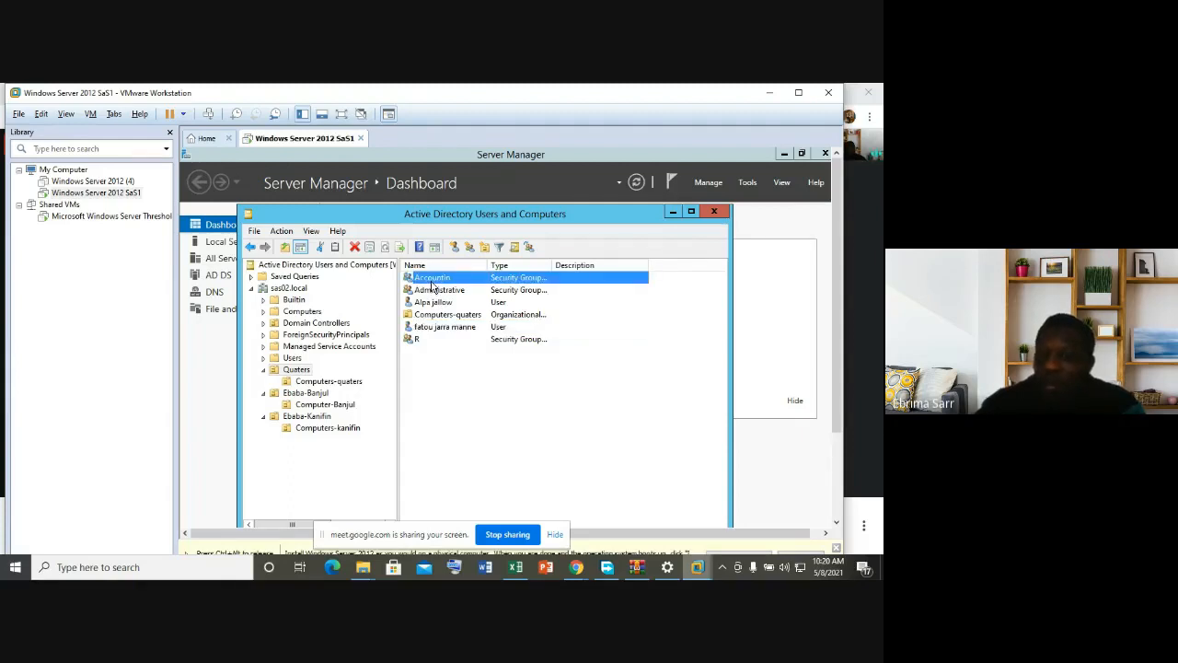
right_click(432, 286)
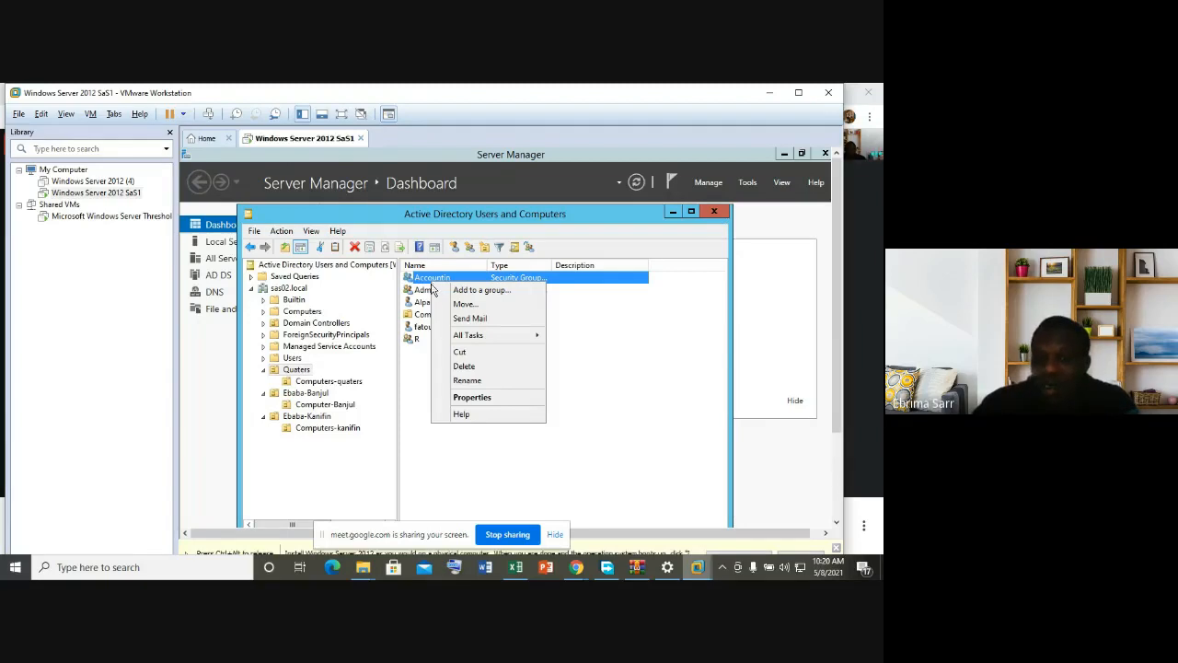
click(579, 415)
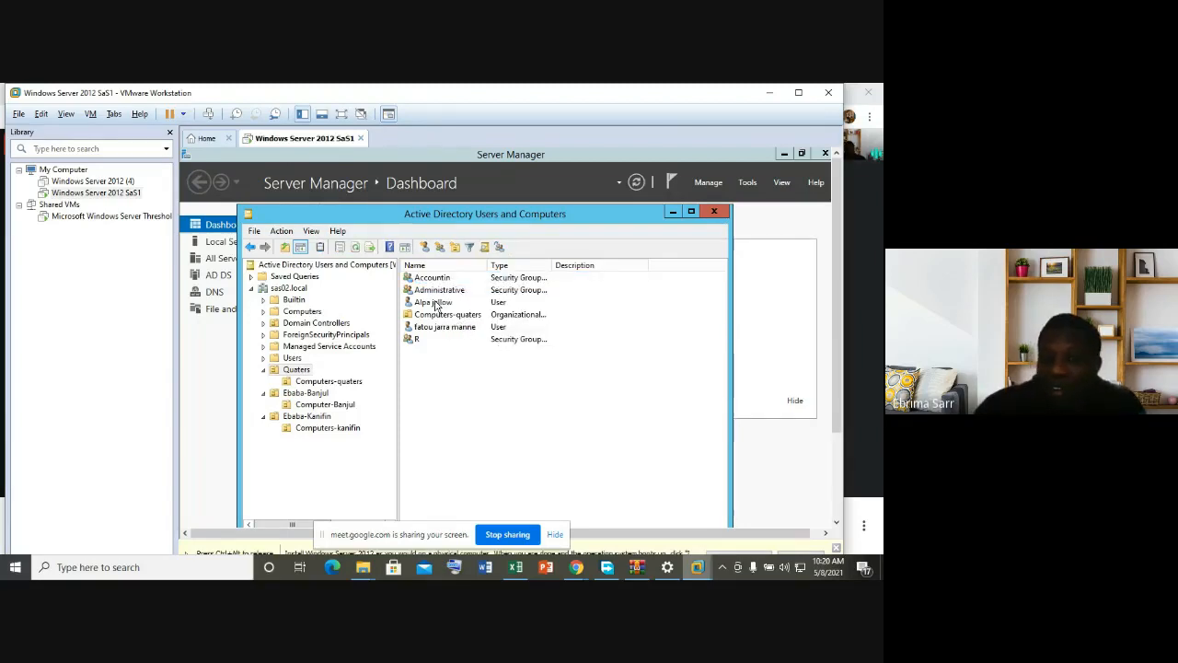
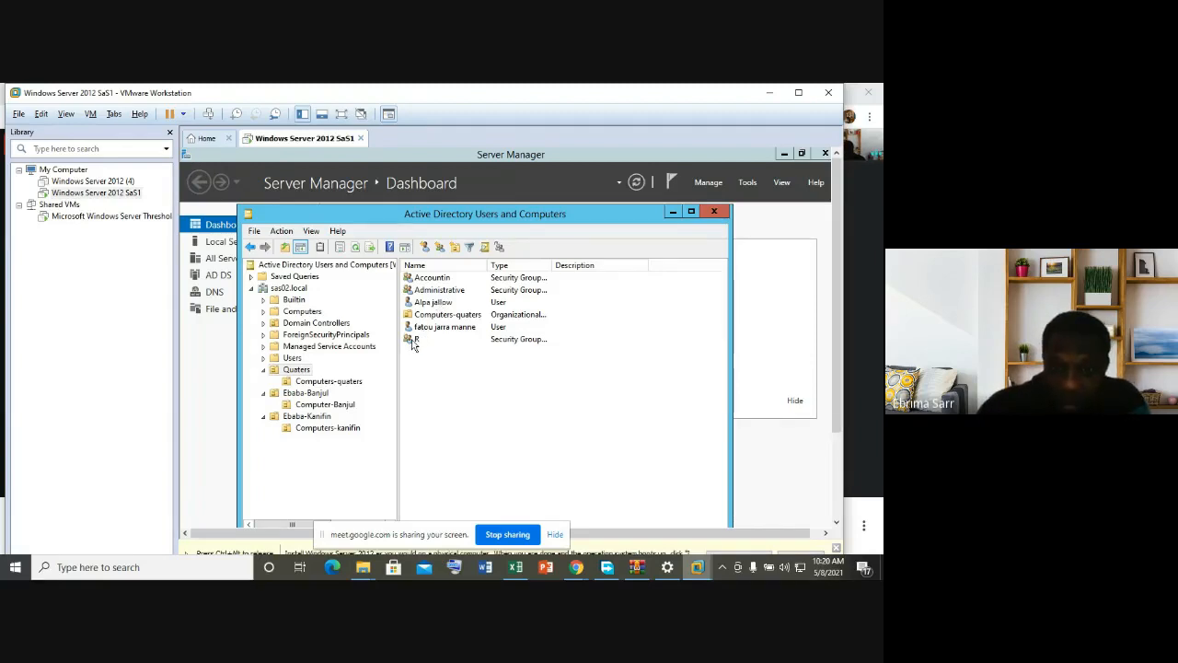
Step: Show the Ebaba-Banjul unit's contents and launch New > User there
click(313, 396)
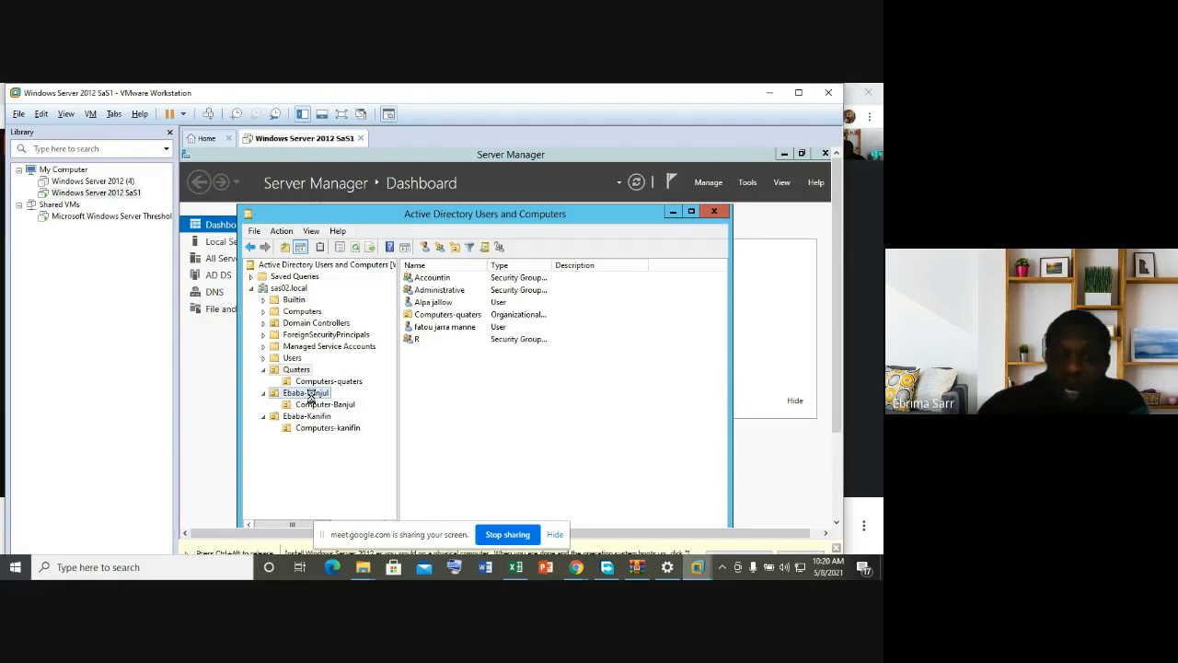
right_click(460, 347)
click(483, 378)
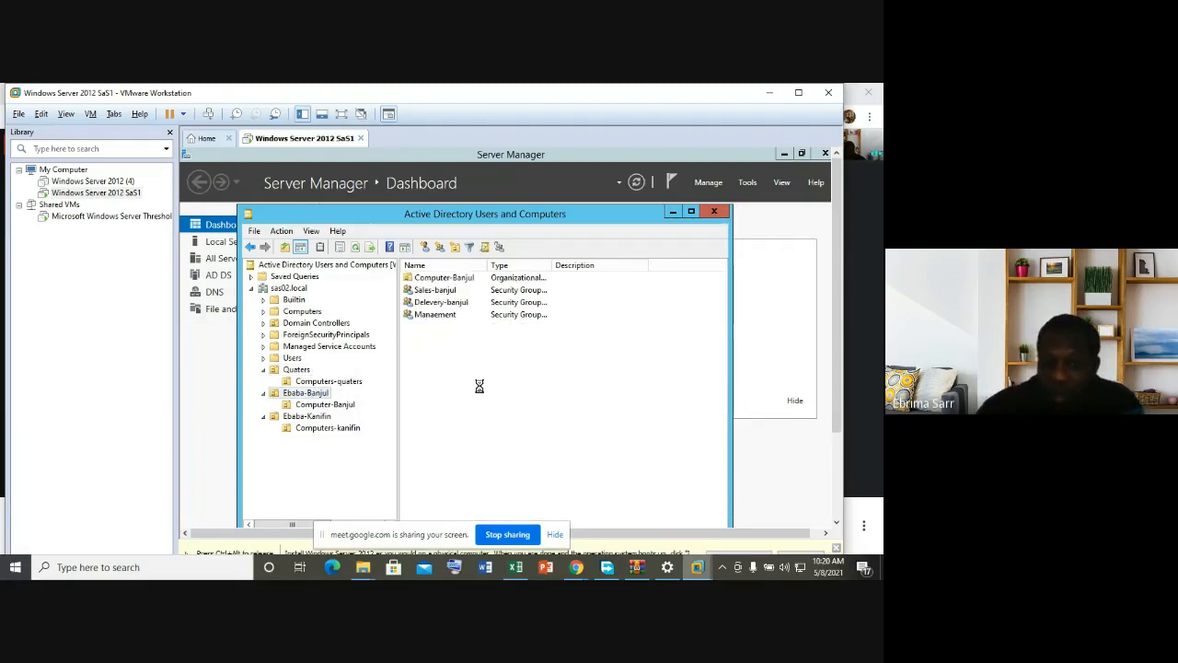
click(616, 255)
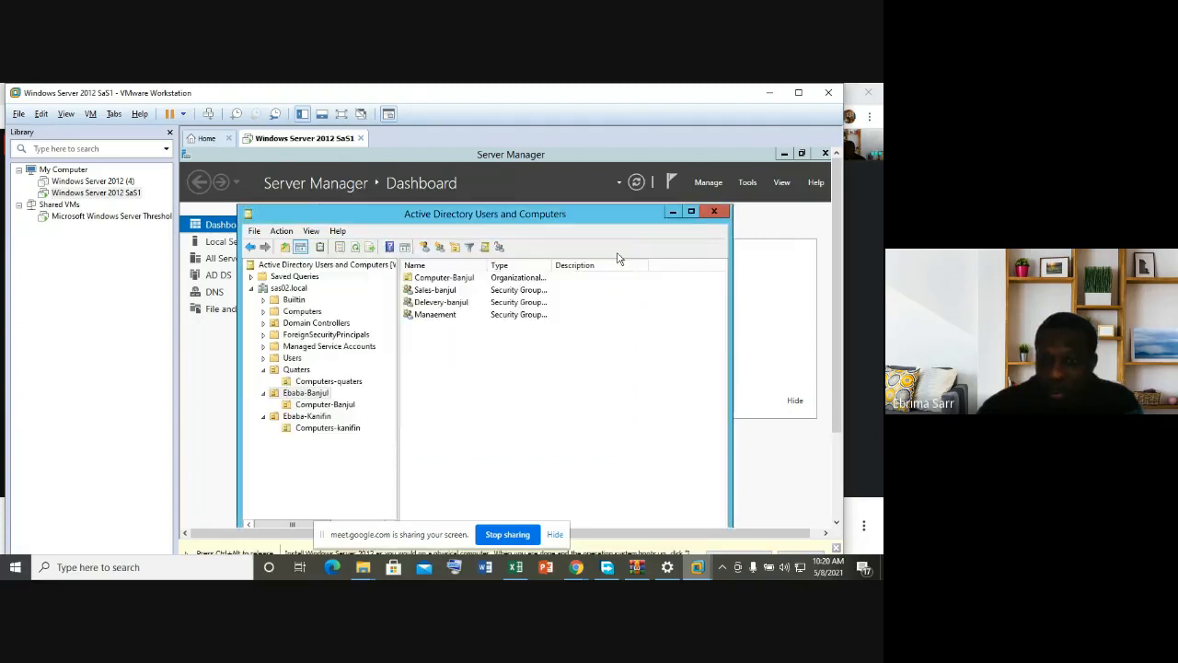
right_click(447, 371)
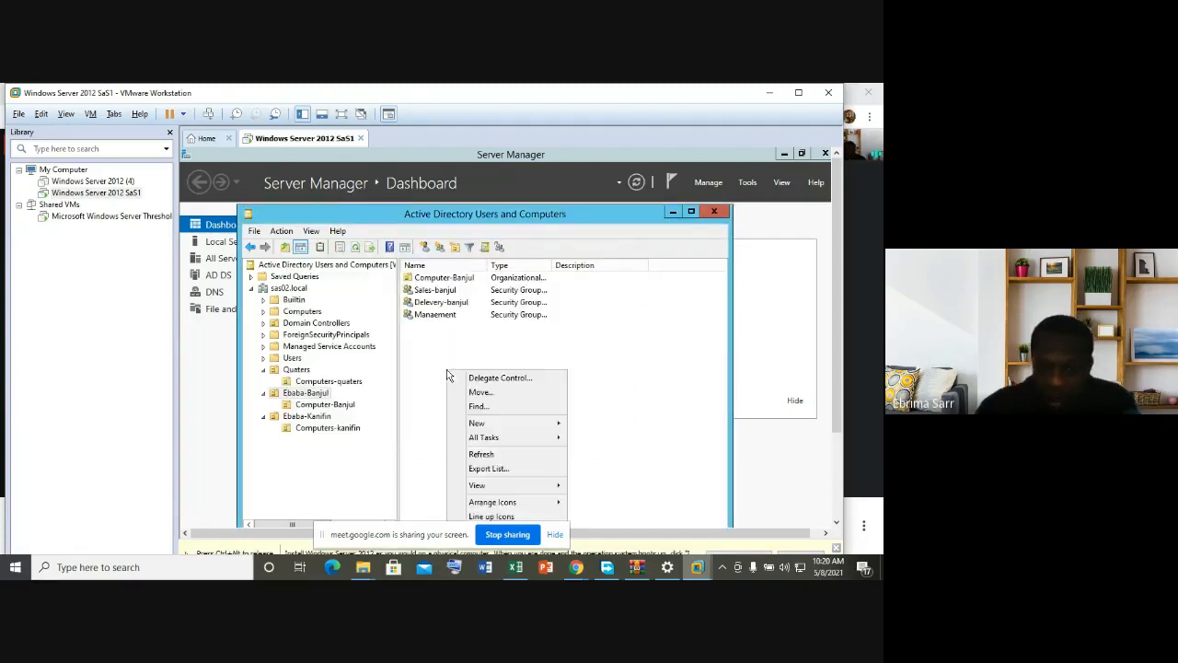
mouse_move(494, 424)
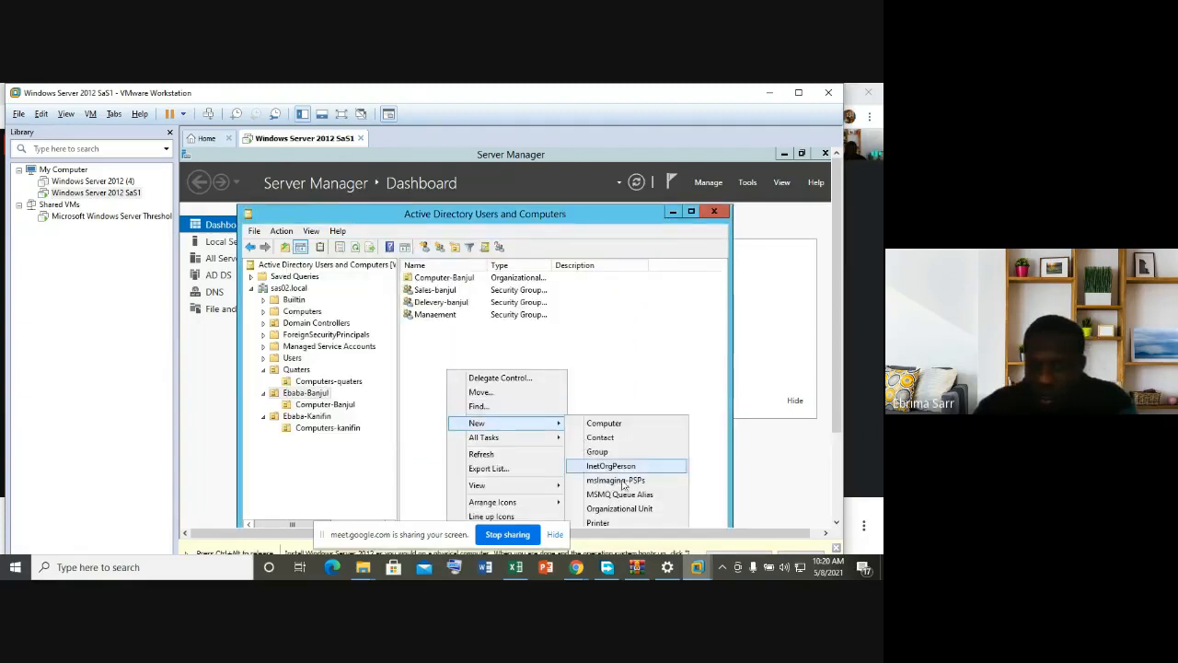
click(618, 317)
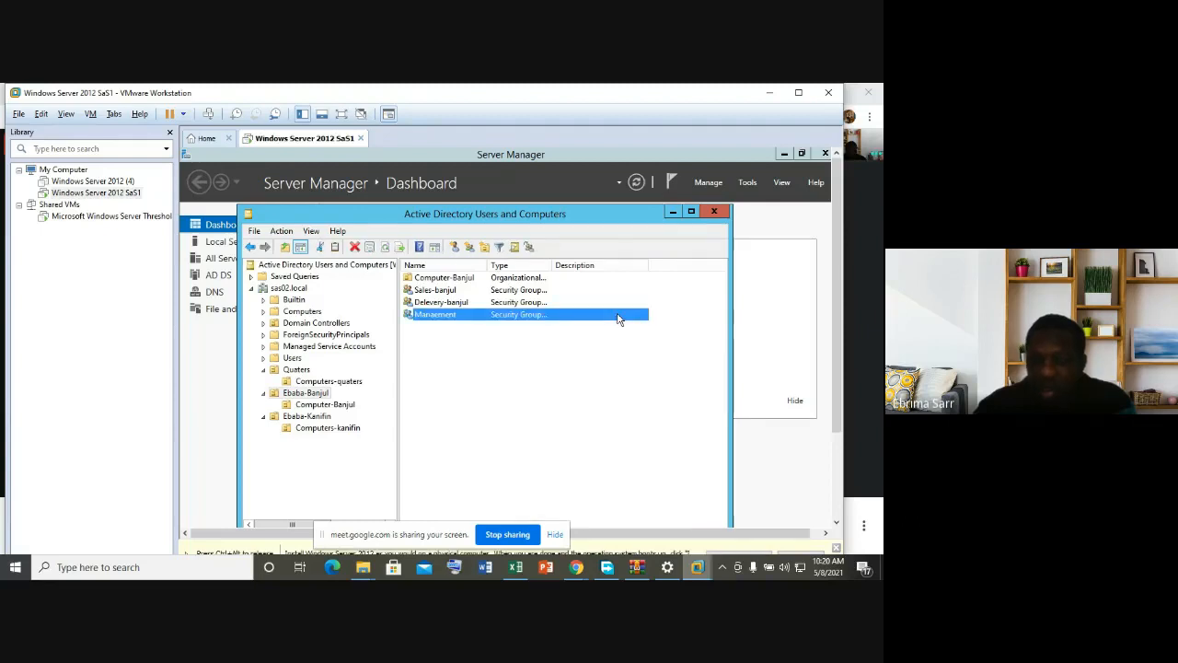
click(488, 342)
right_click(488, 343)
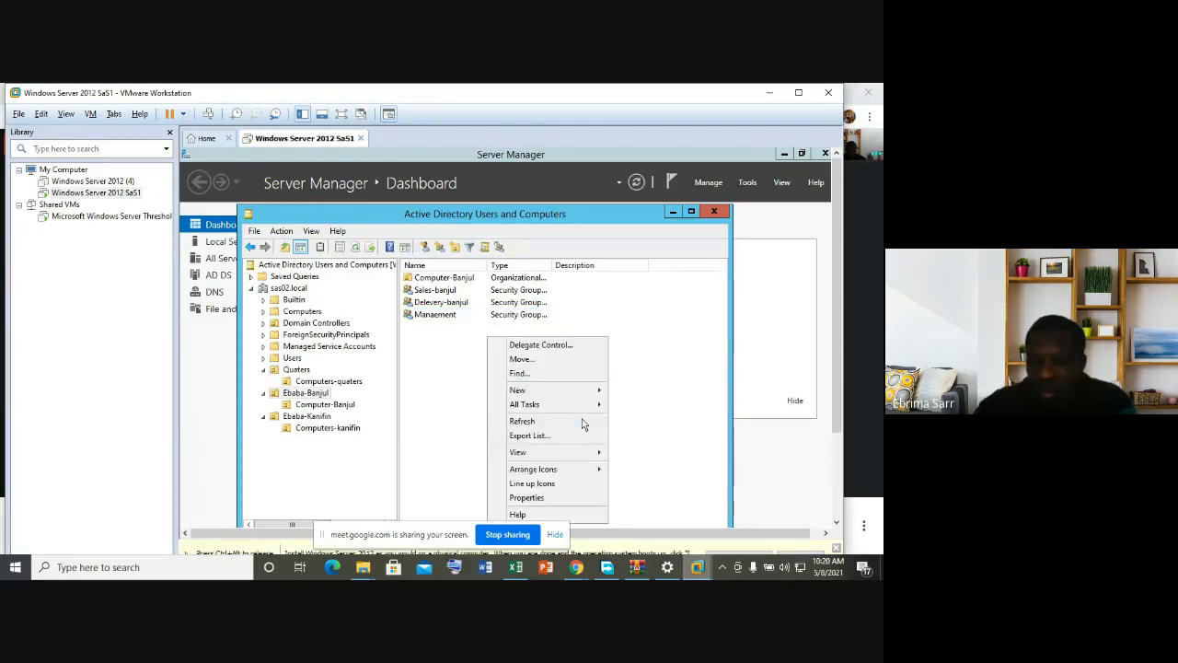
mouse_move(548, 390)
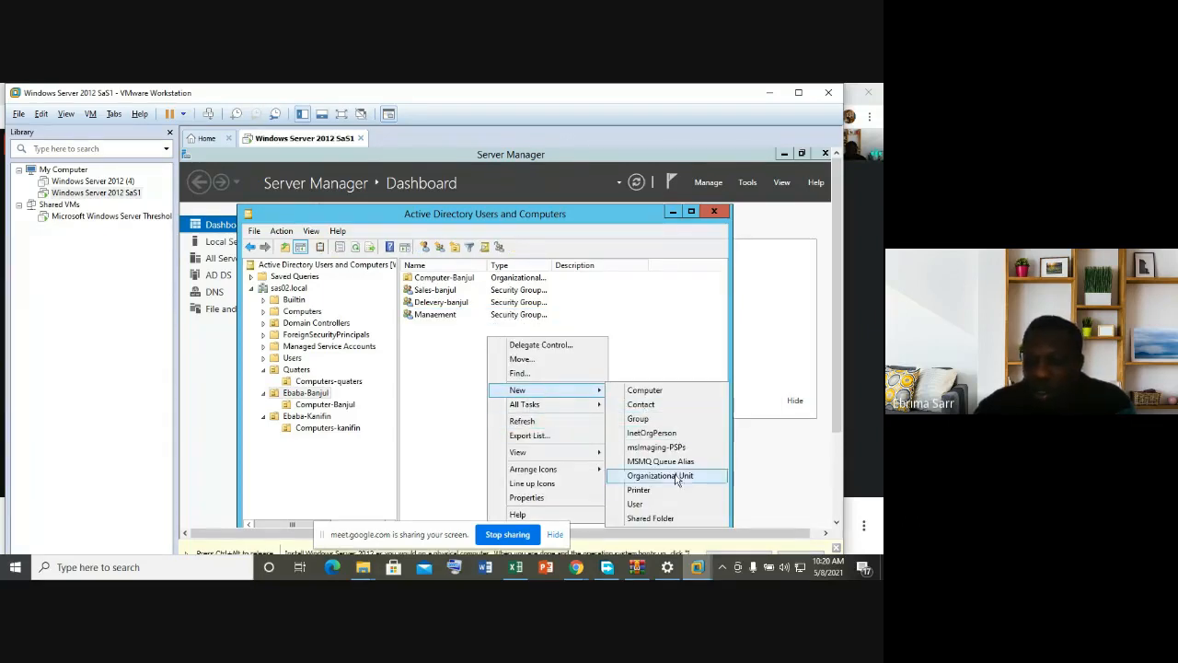
click(645, 505)
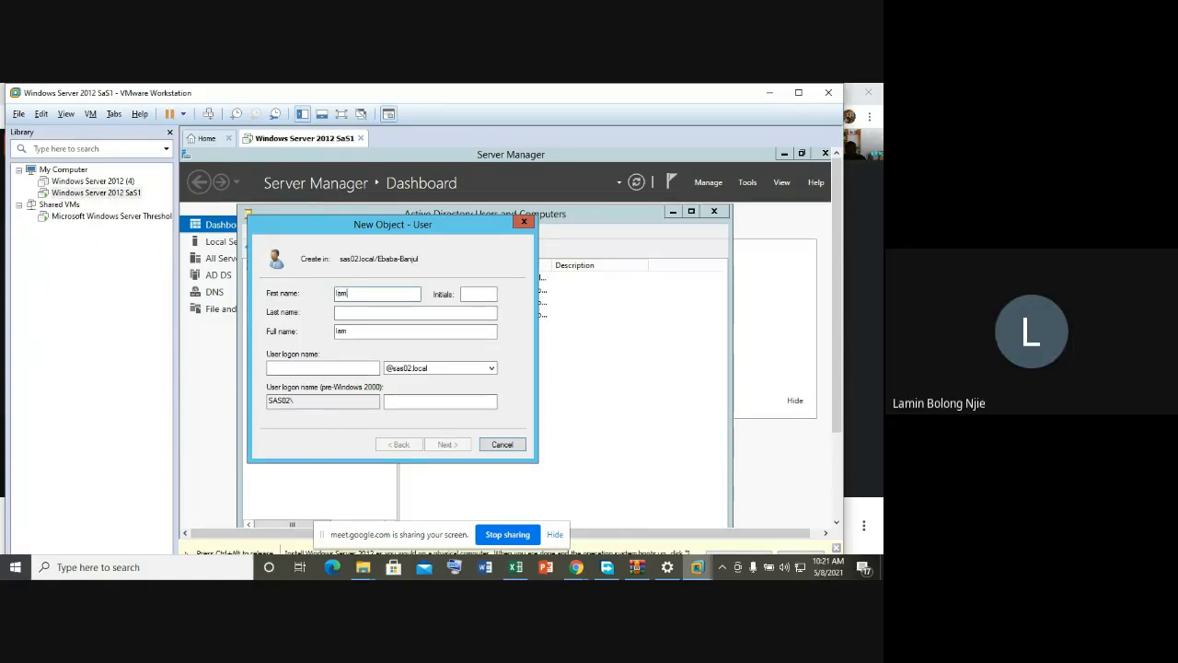
Step: Enter the new user's first name, last name and logon name
text(in)
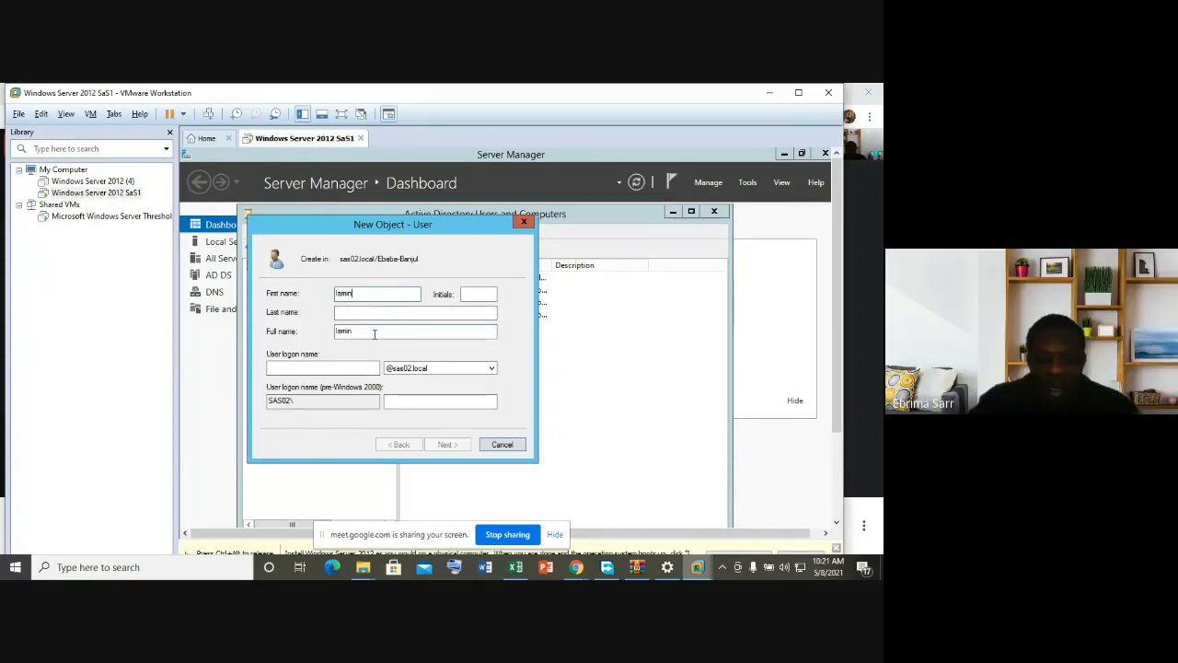
text( B)
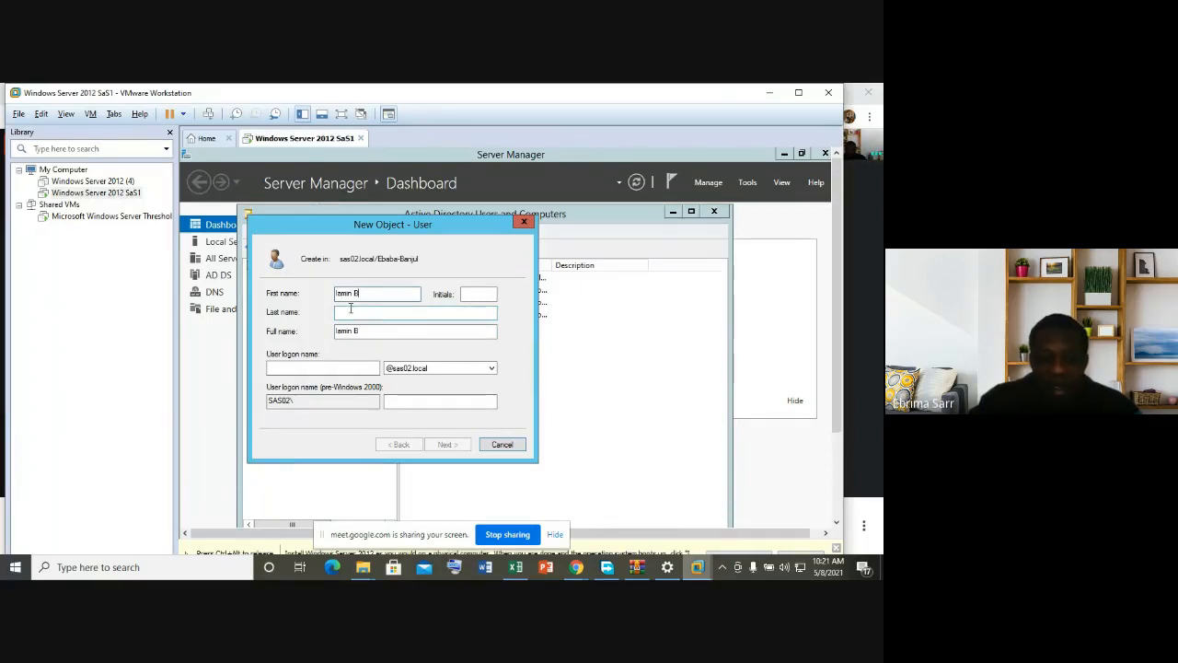
click(346, 314)
text(njie)
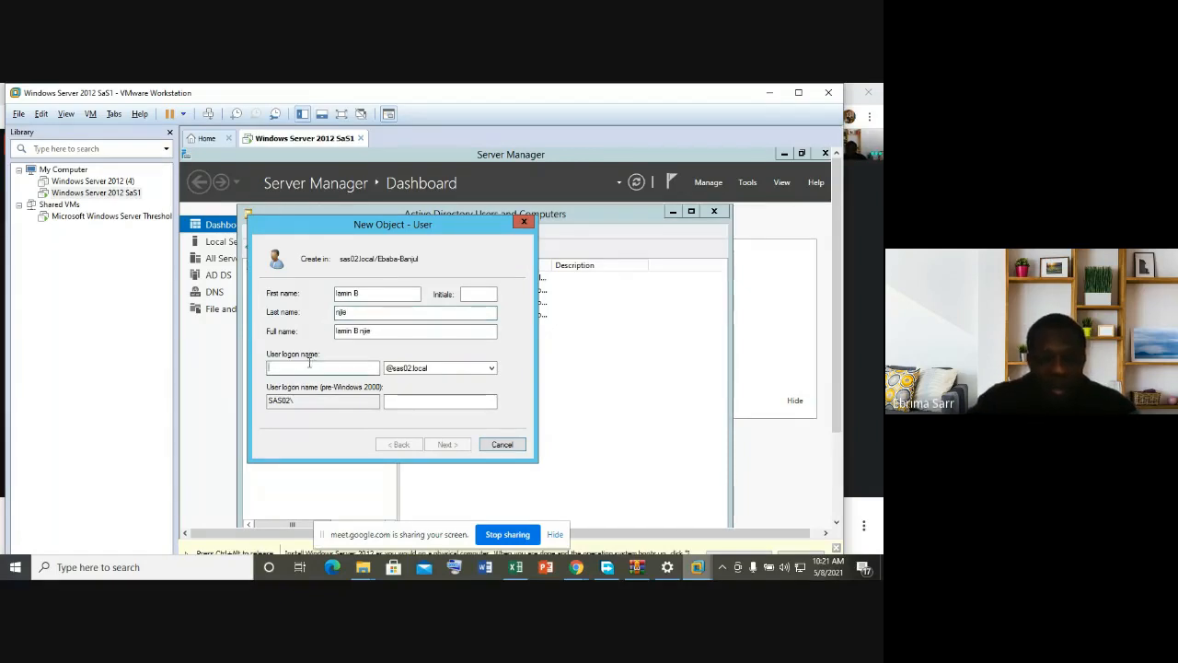
text(lami)
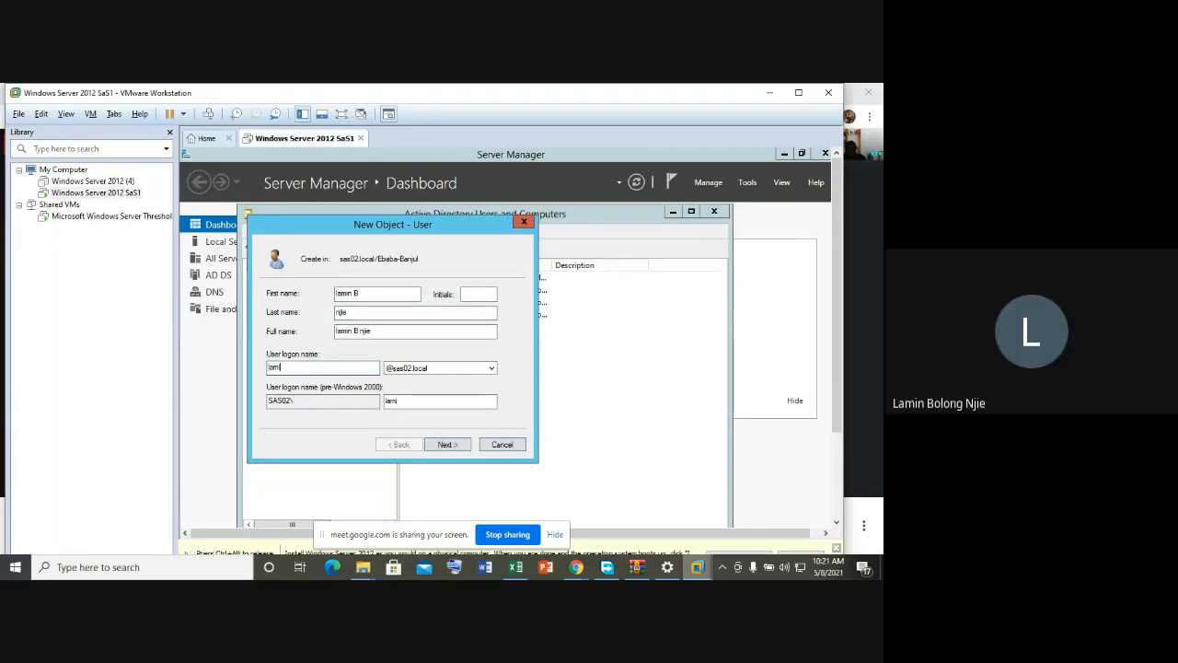
text(nb)
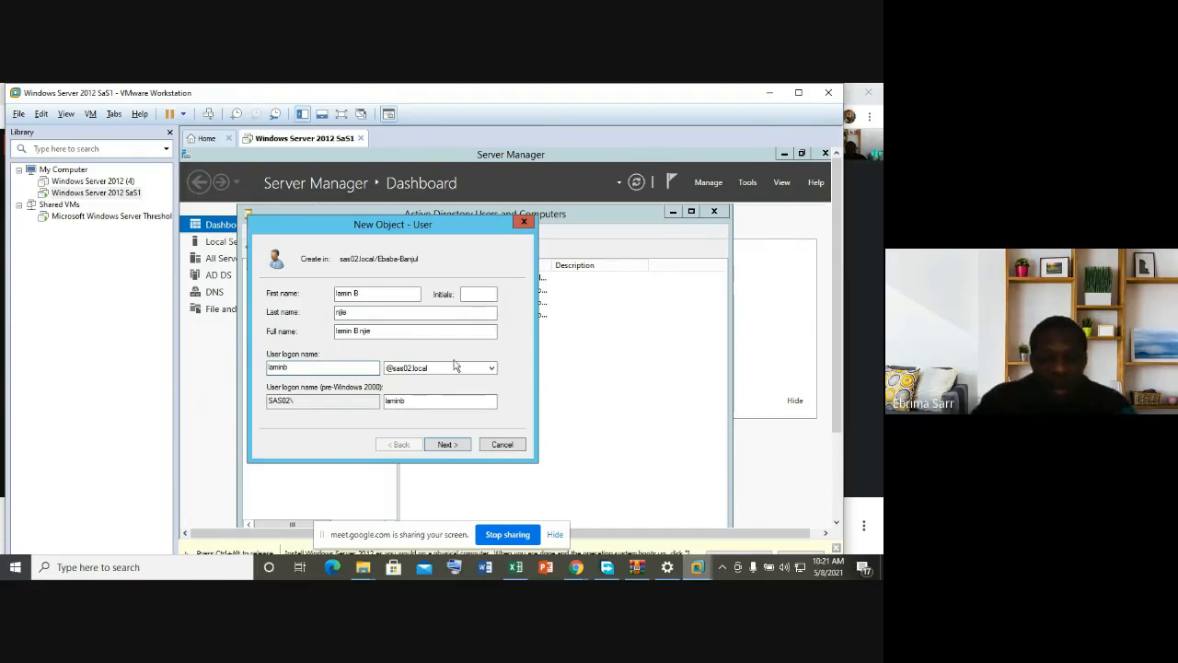
click(445, 446)
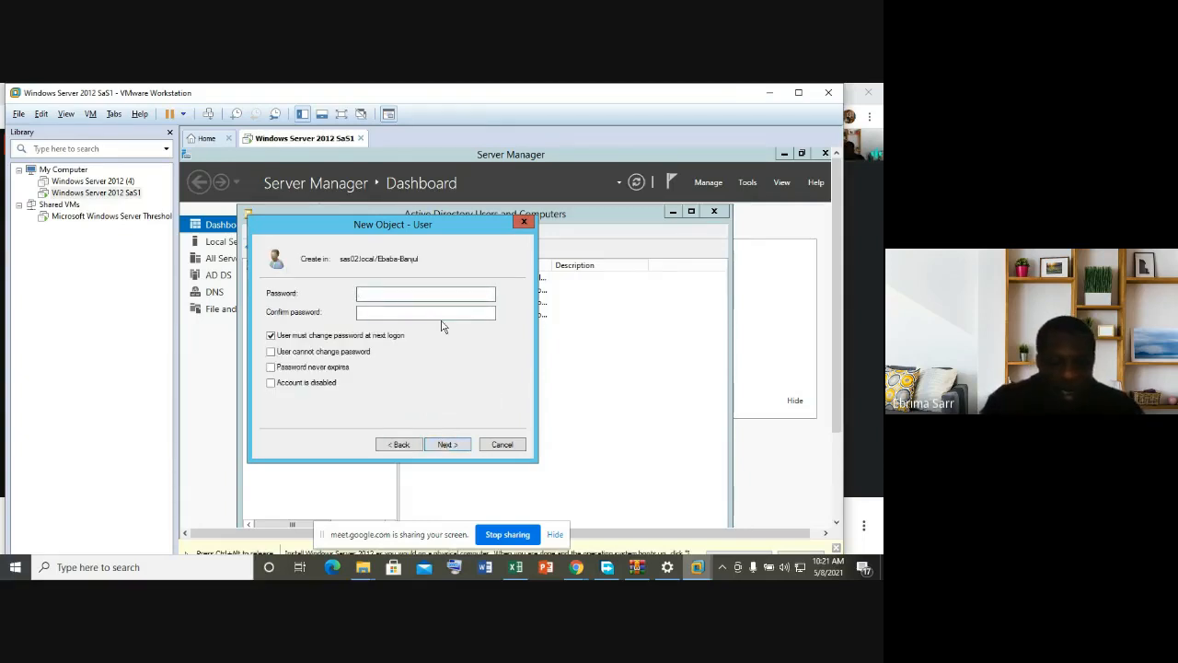
Step: Set and confirm the user's password and finish creating the account
key(Caps_Lock)
text(P)
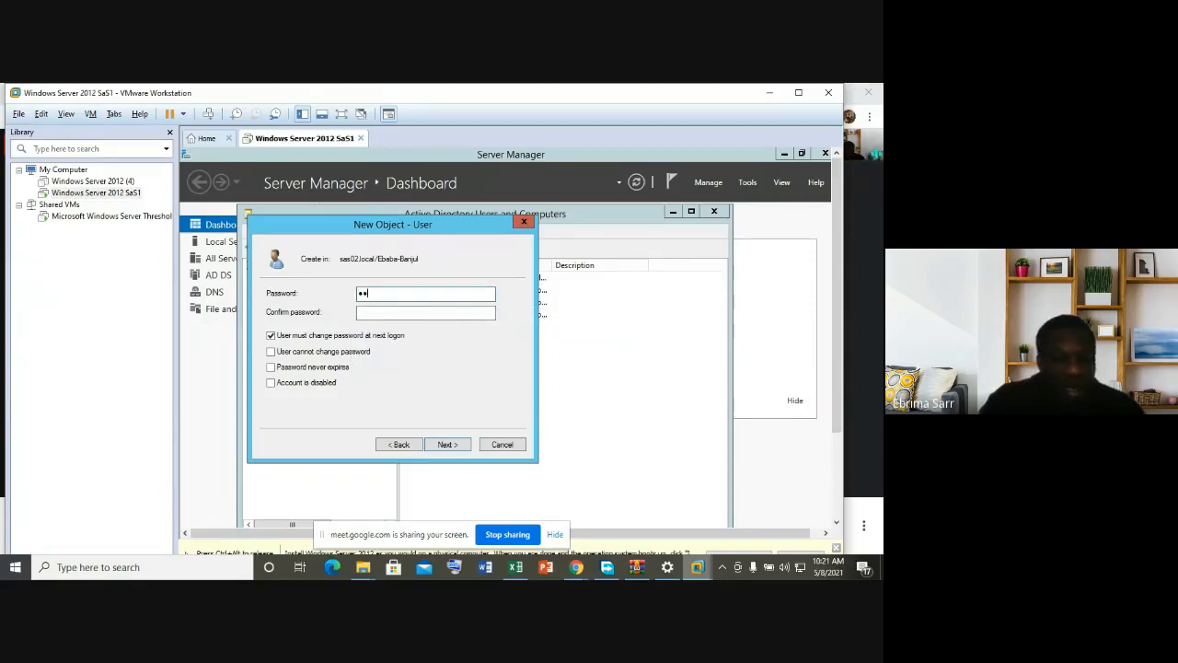
text(@ssw0)
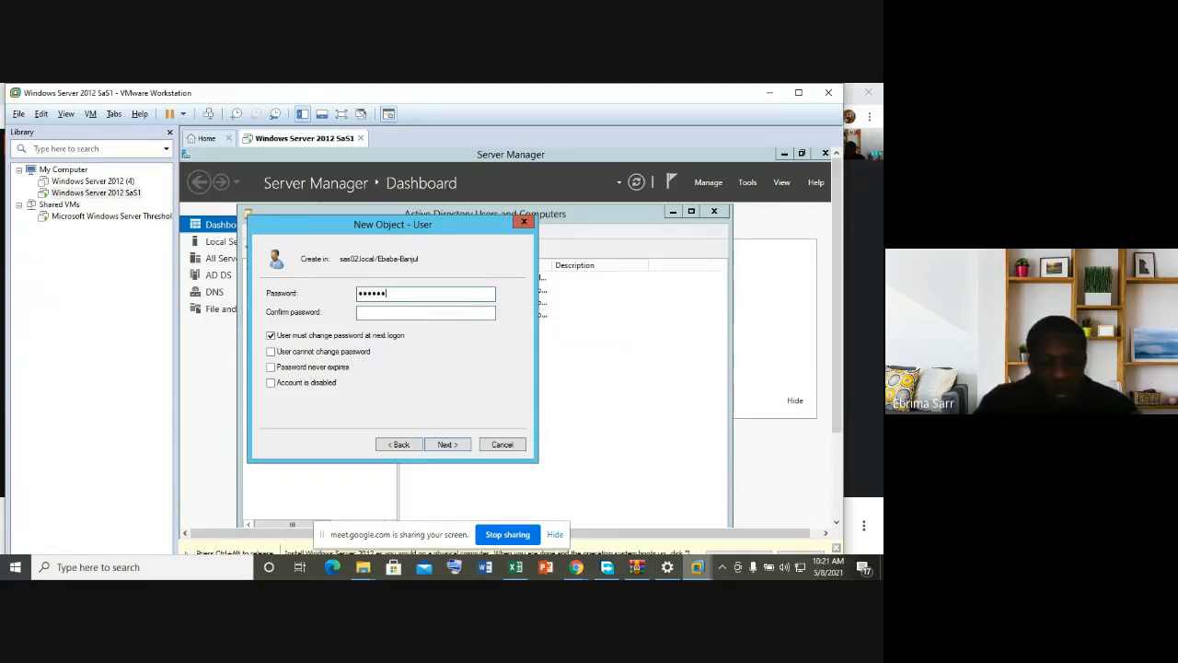
text(d12)
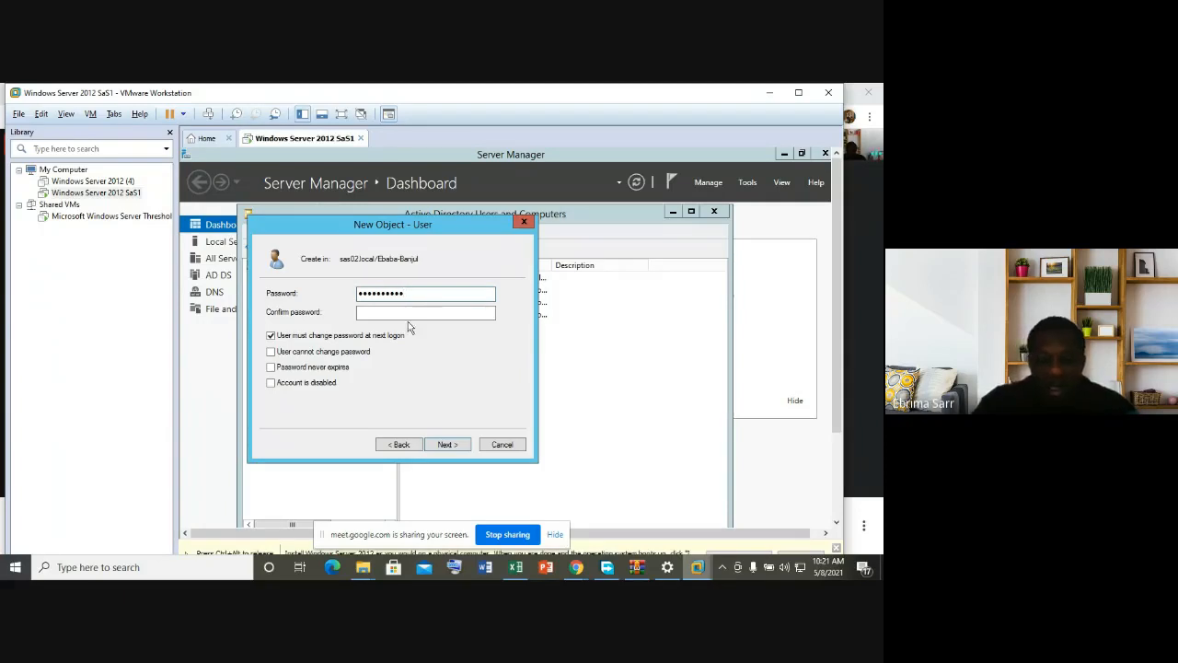
click(402, 311)
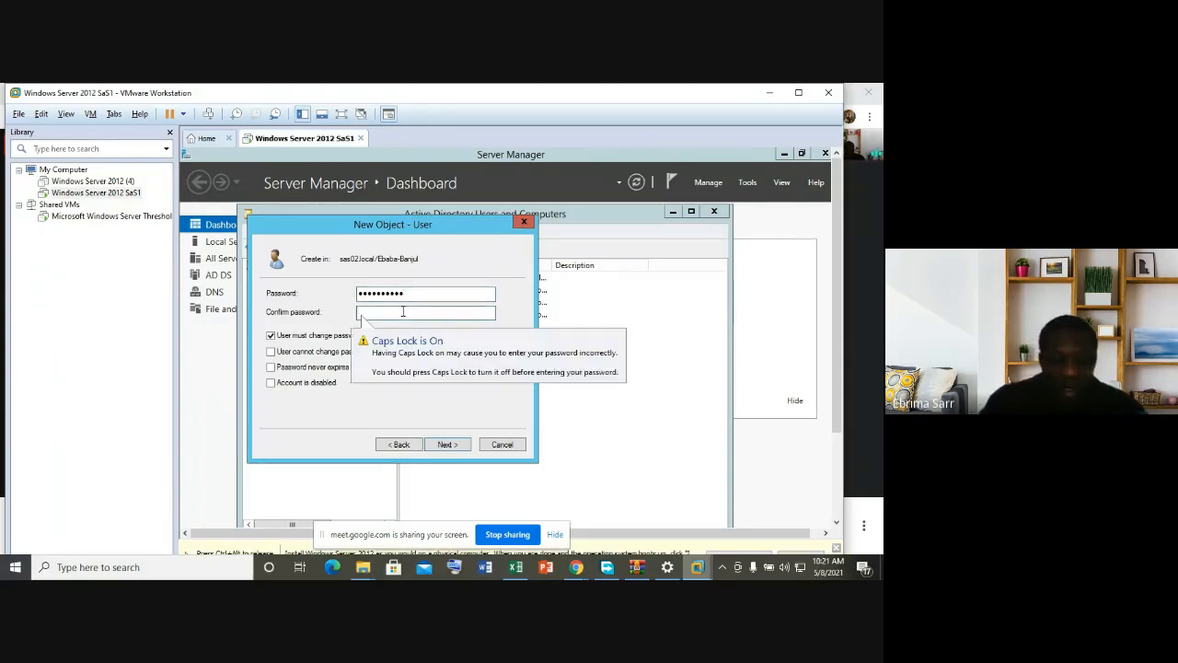
text(P)
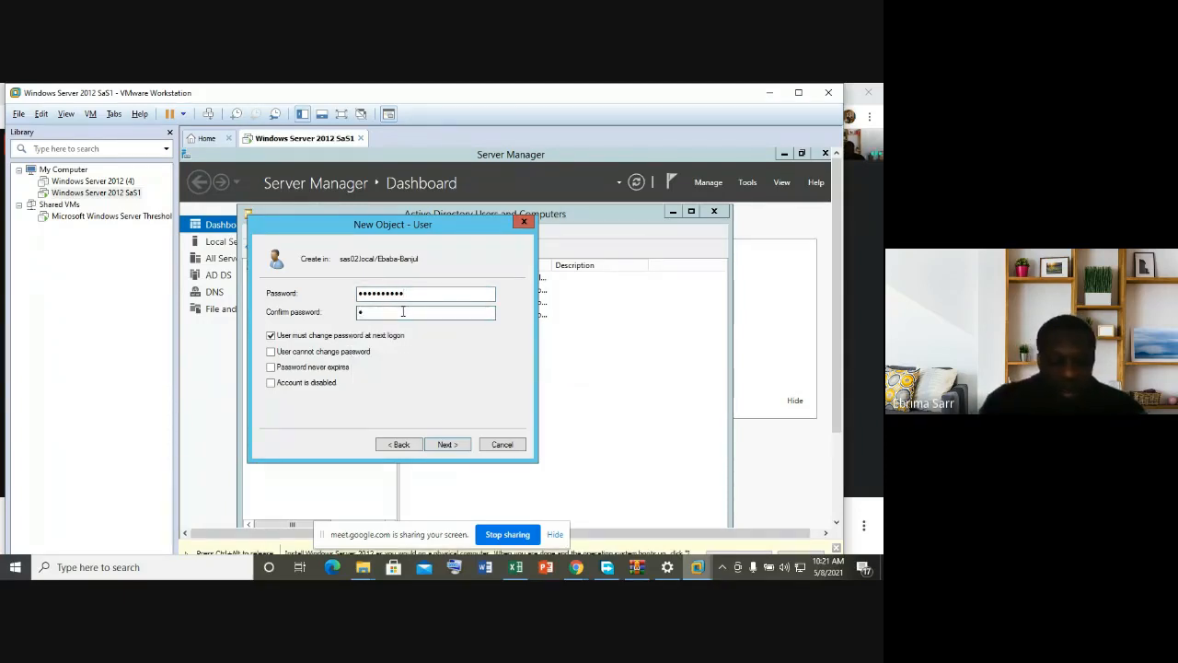
text(asswo)
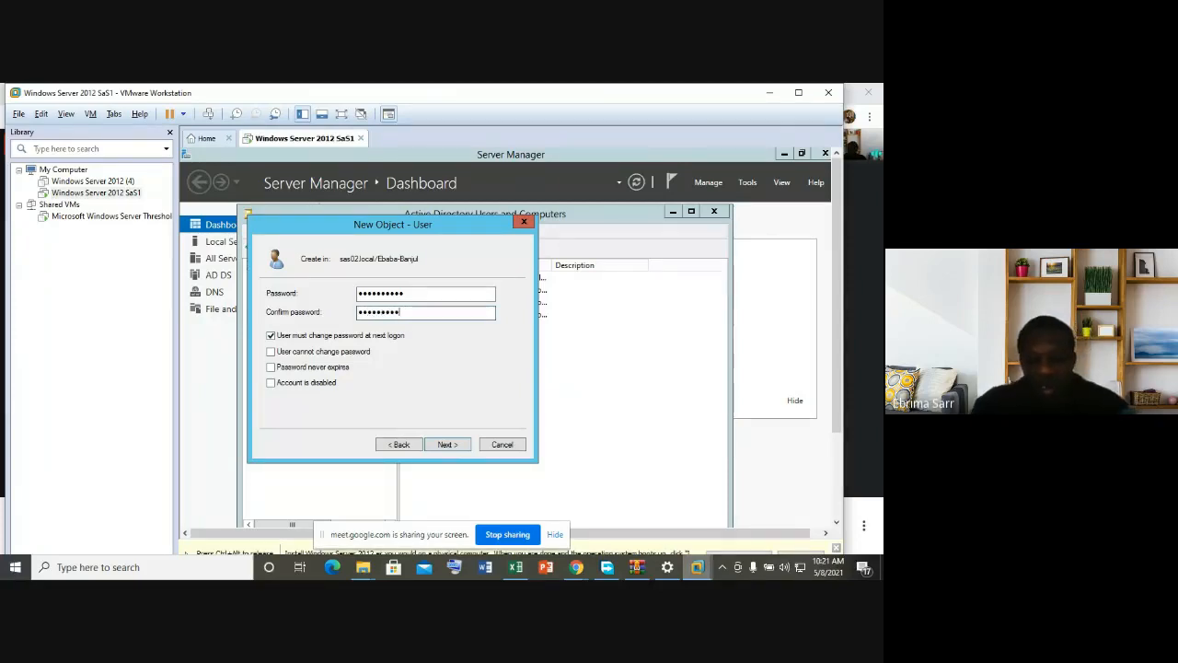
click(448, 444)
click(447, 444)
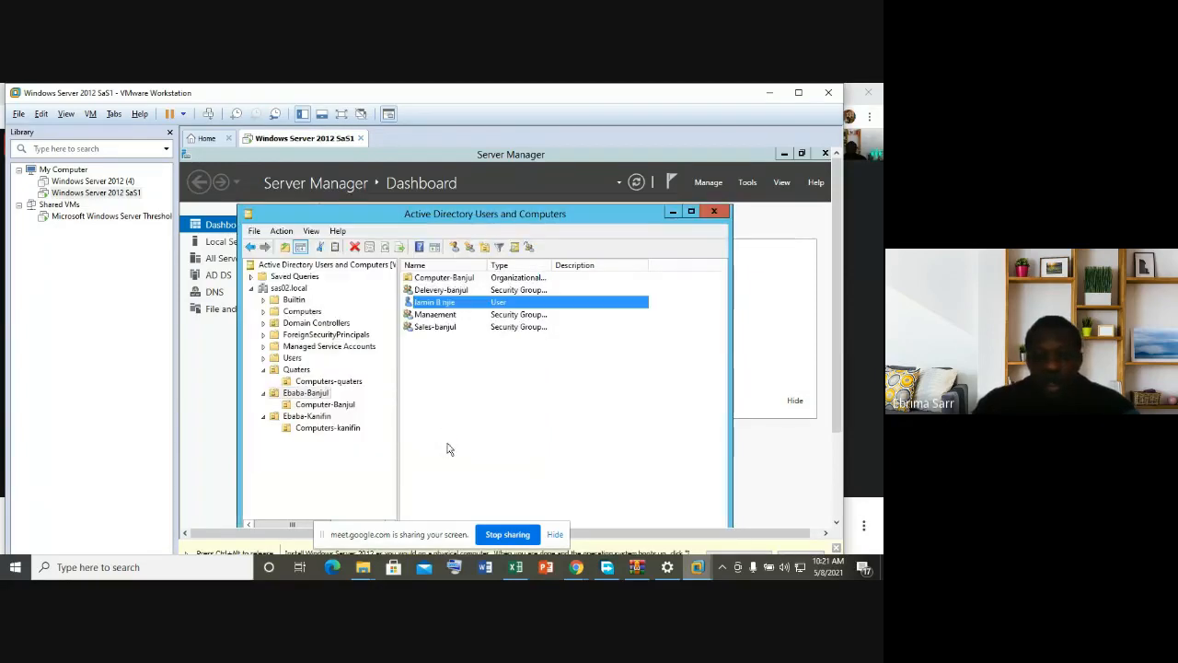
Step: Start another New > User in the Ebaba-Banjul unit
right_click(451, 390)
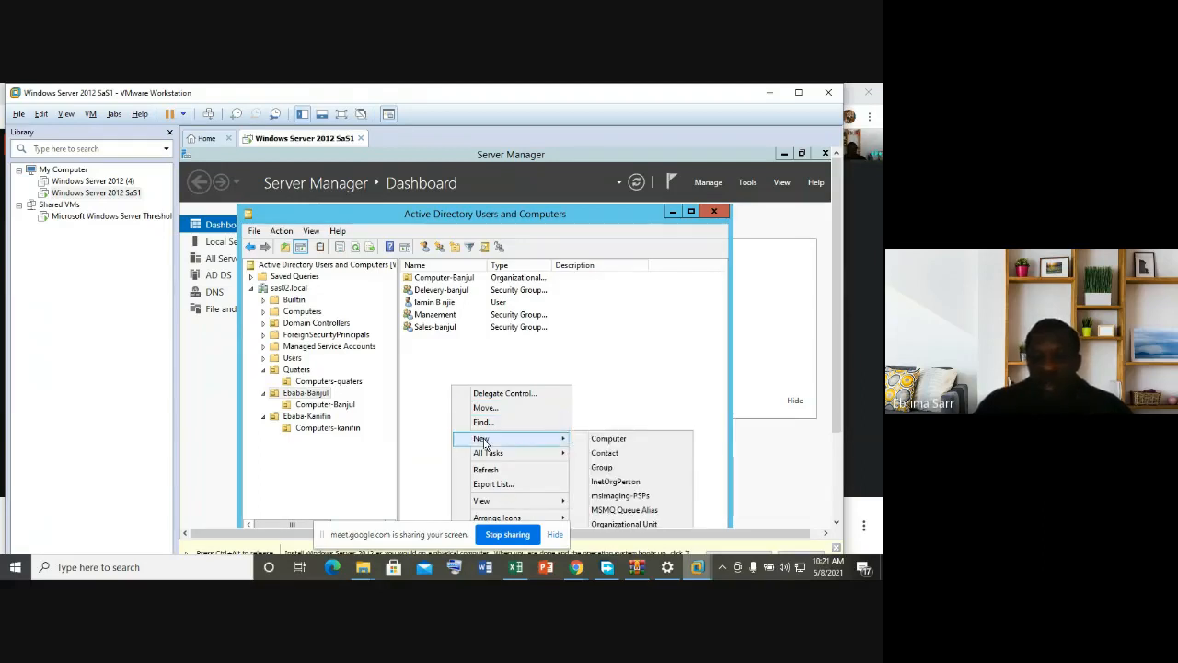
click(595, 348)
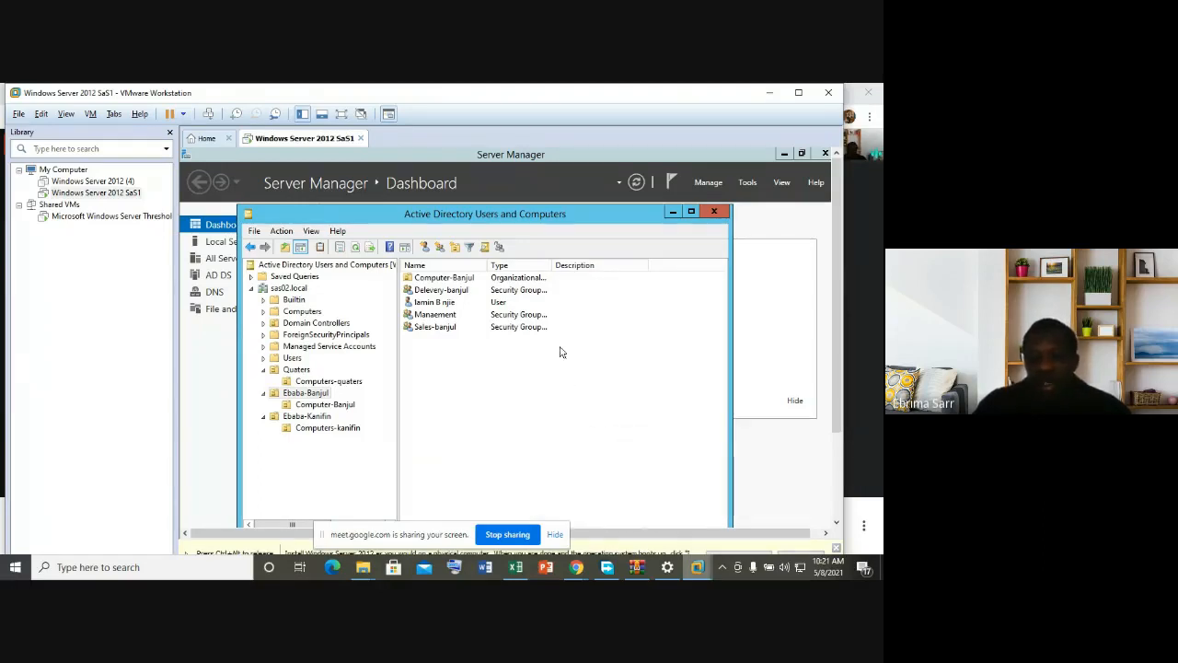
right_click(436, 348)
mouse_move(538, 396)
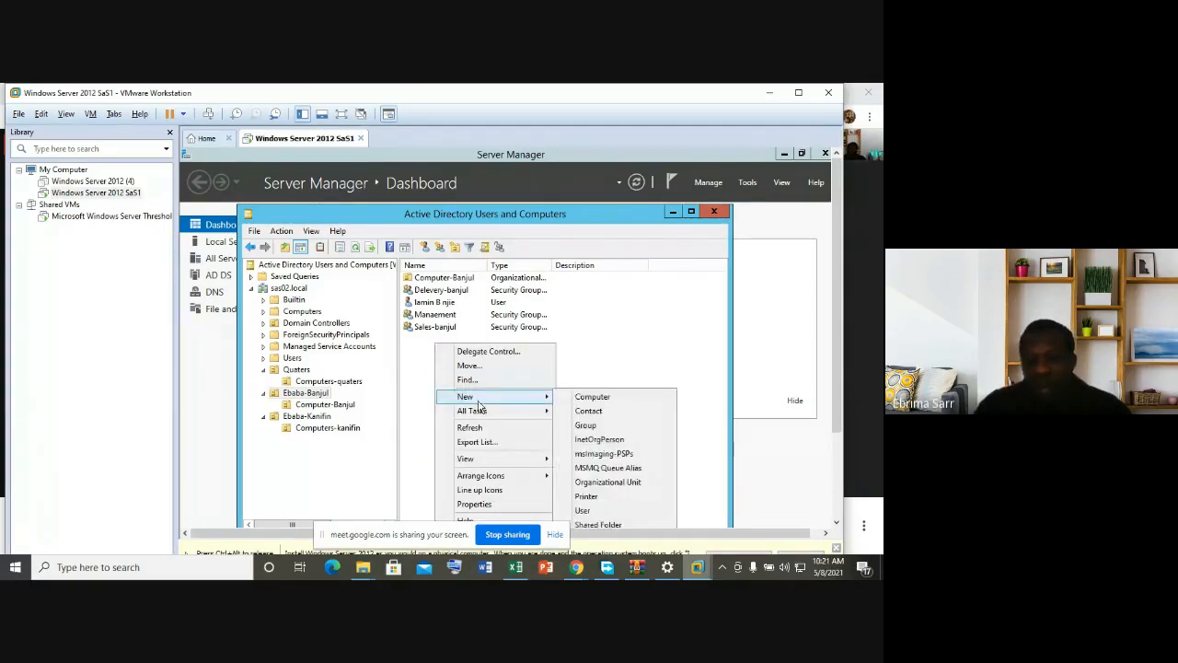
click(599, 510)
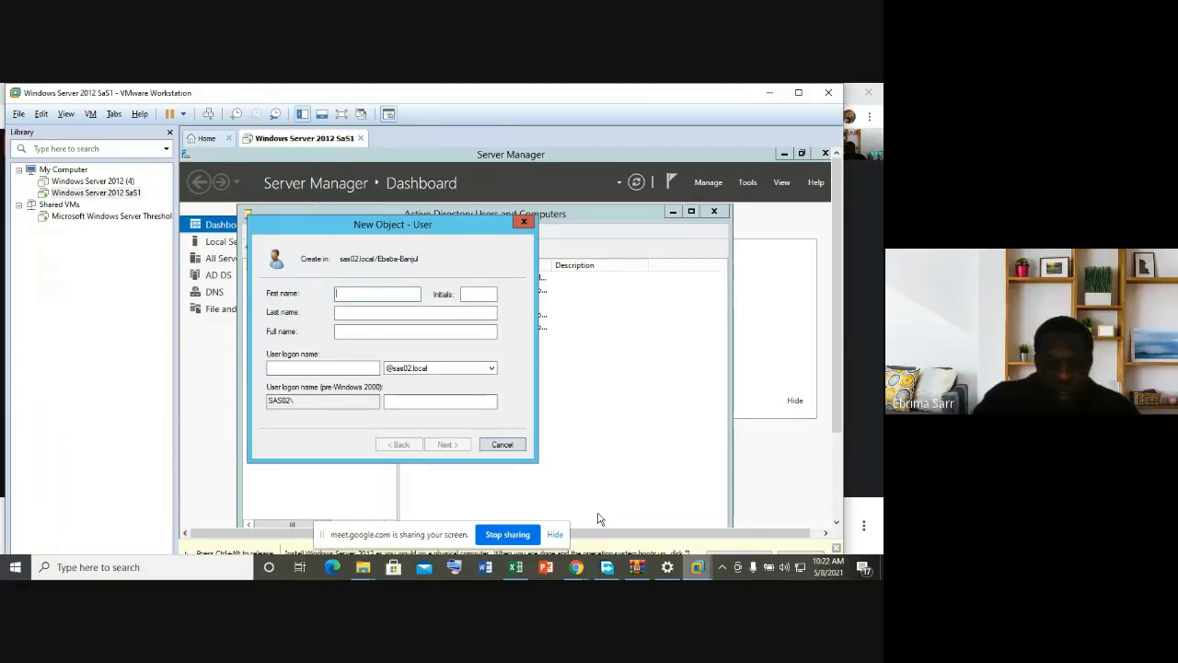
Step: Fill in the second user's first name, last name and logon name
text(ay)
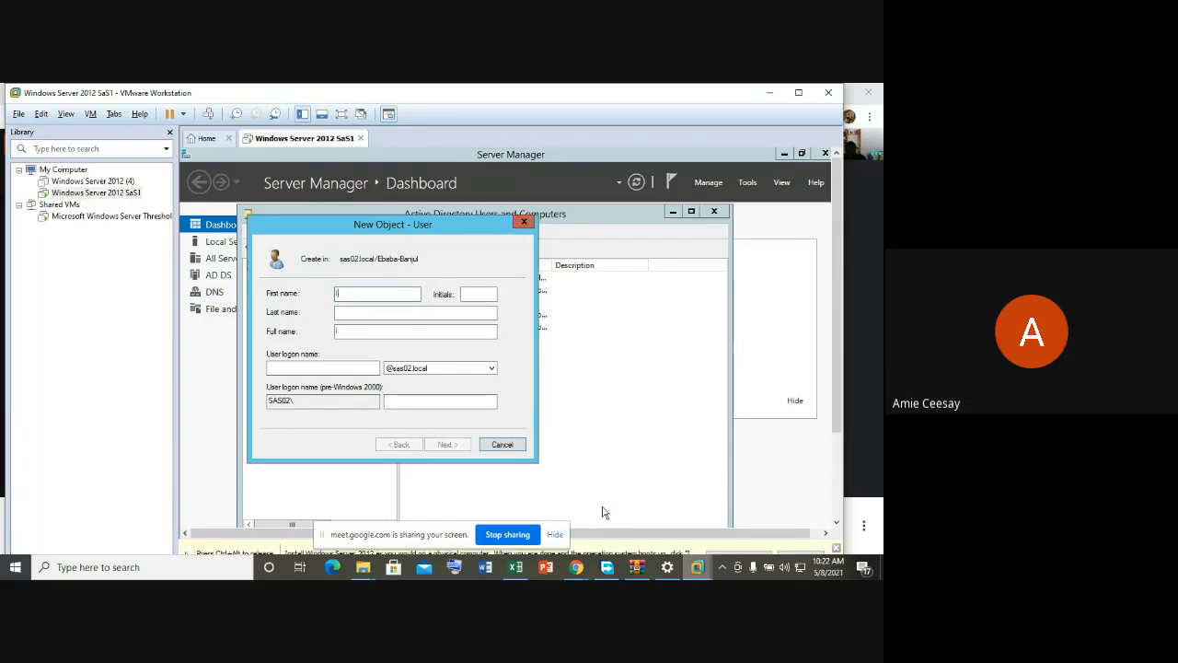
text(e)
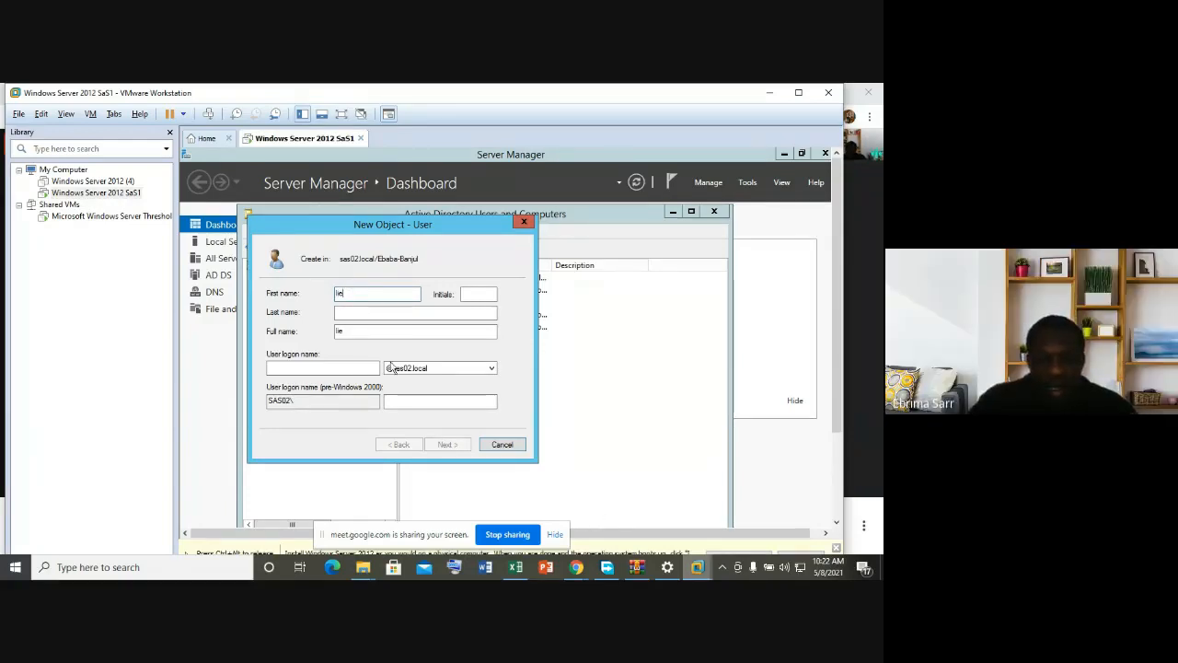
click(359, 313)
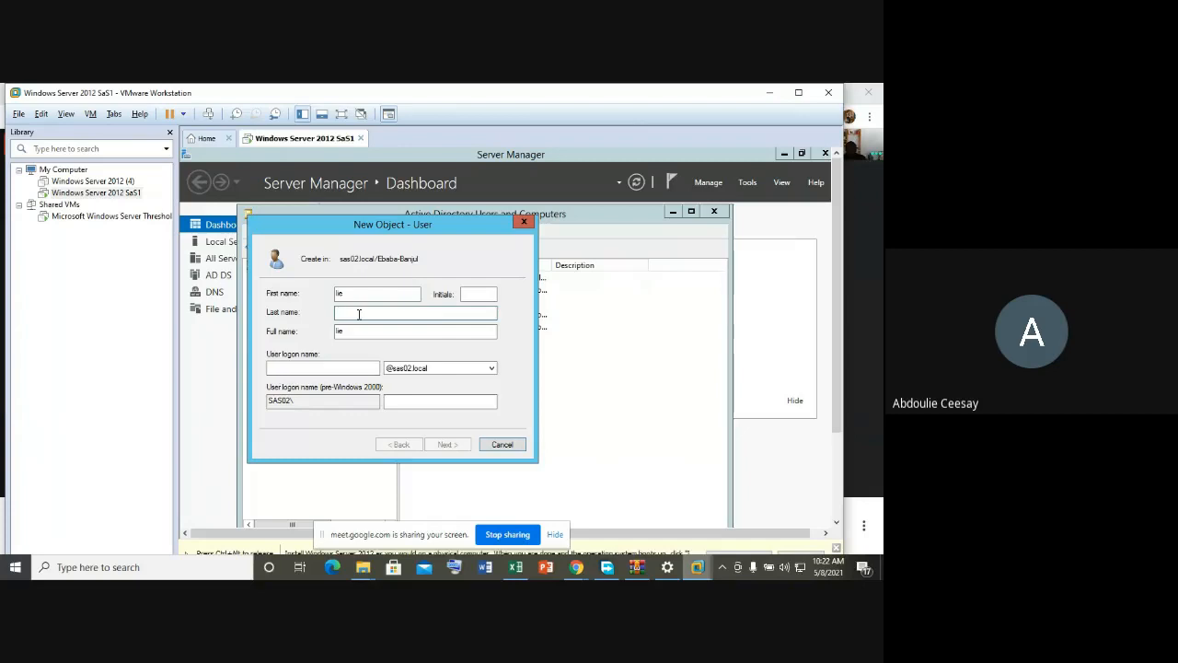
text(C)
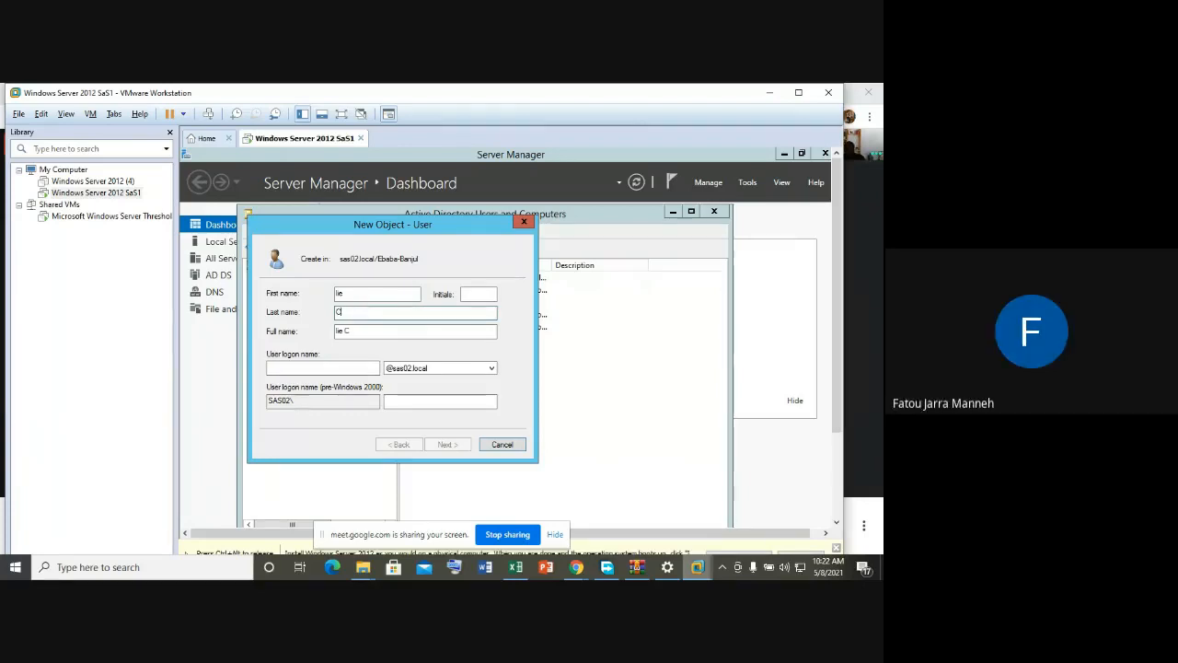
text(eesay)
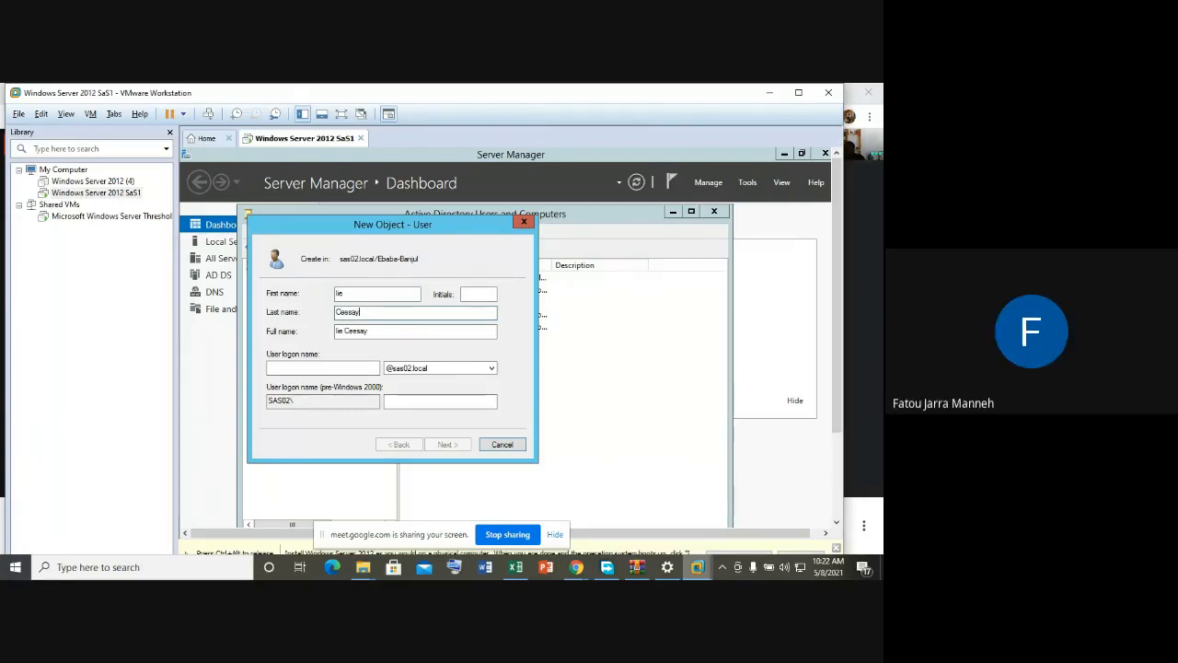
click(337, 368)
text(ceesay)
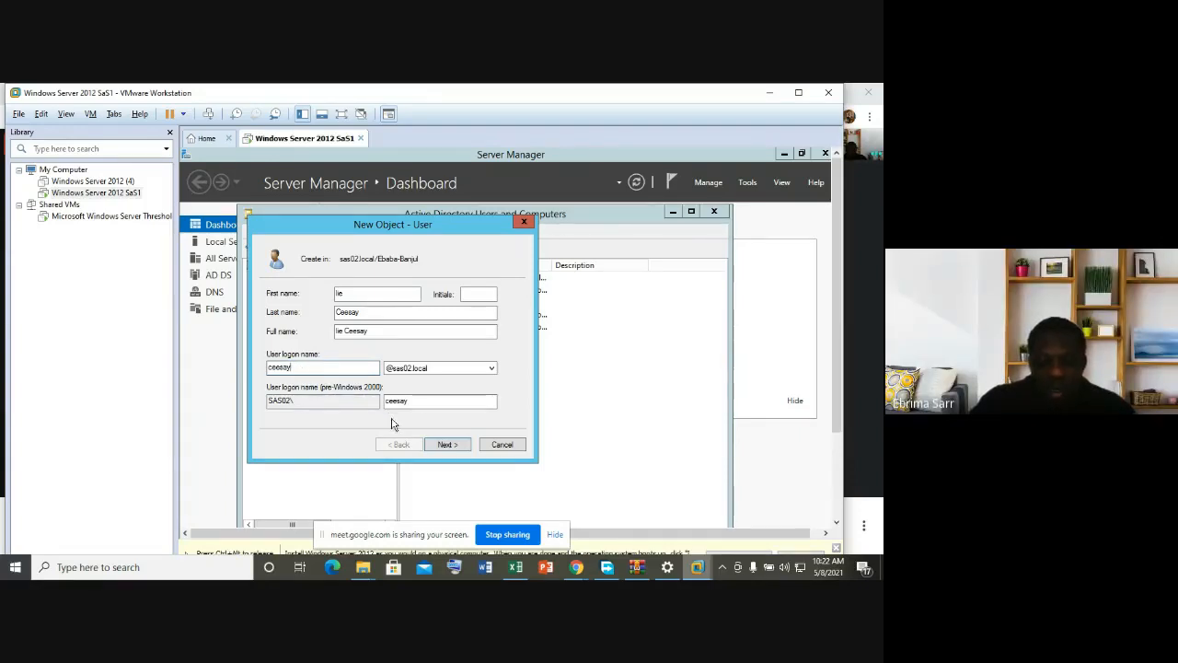
click(447, 445)
Step: Enter and confirm the second user's password and finish the wizard
key(Caps_Lock)
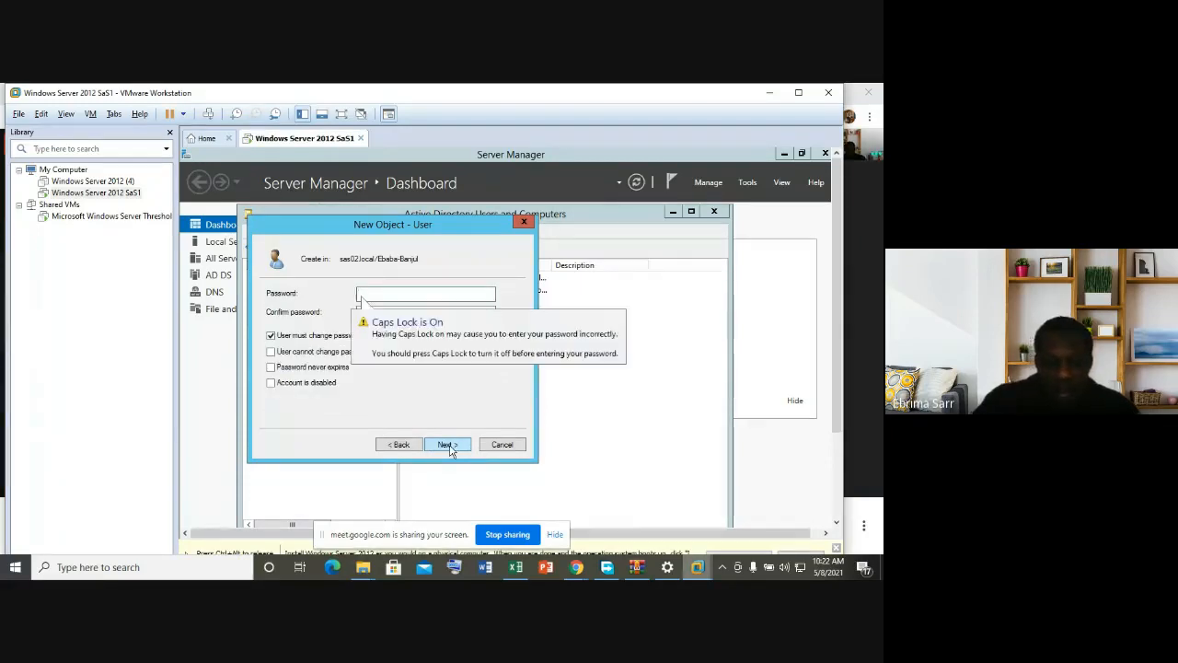
text(•)
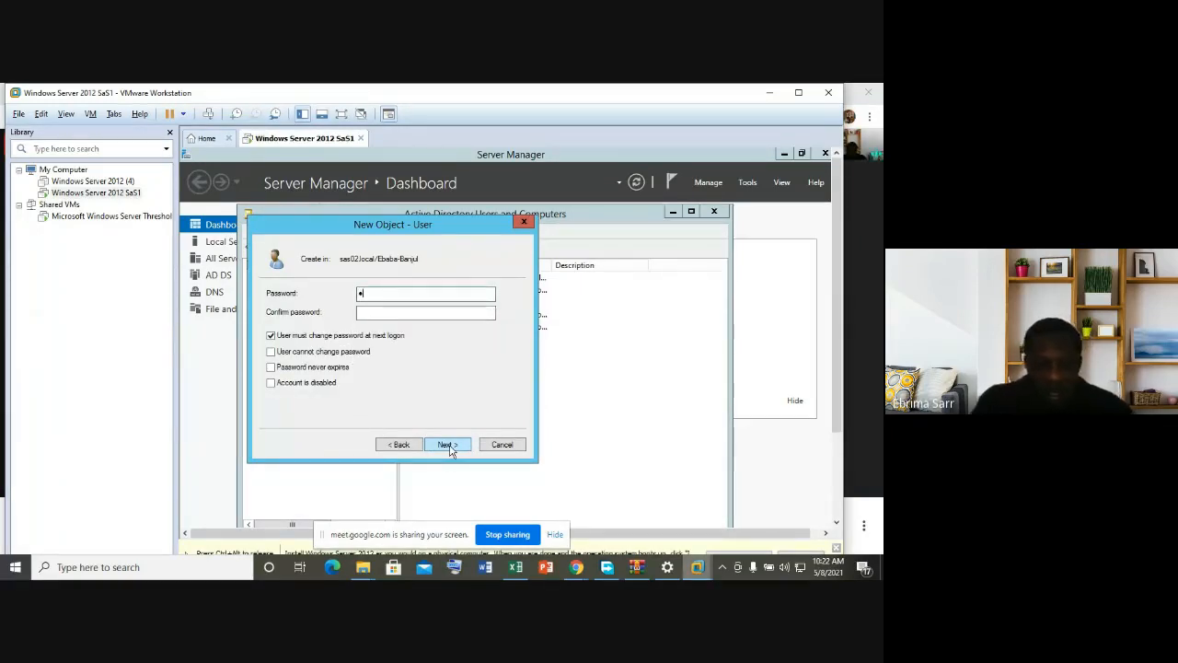
text(•)
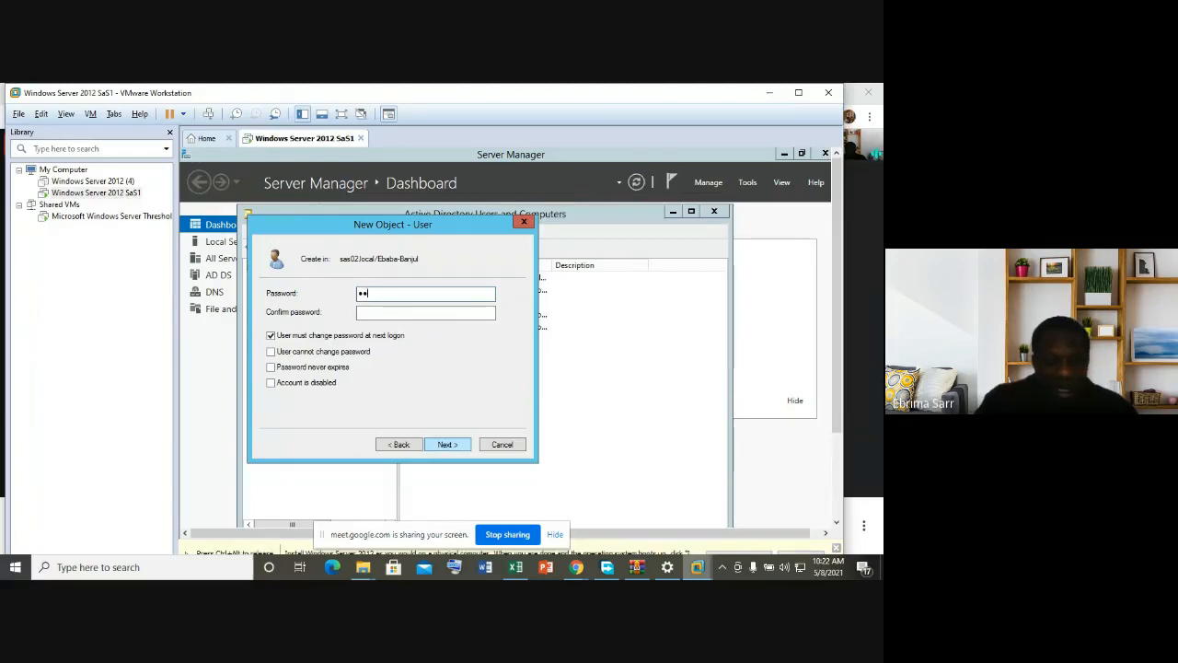
text(•••••••)
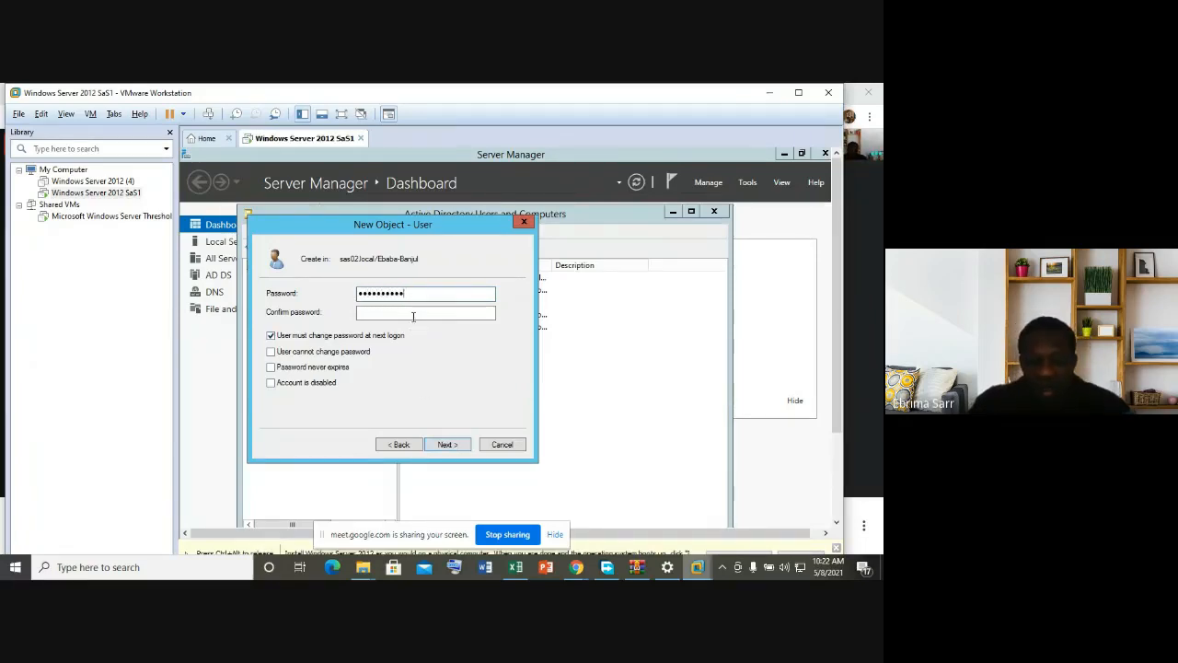
click(413, 314)
key(Caps_Lock)
text(•••••••••••)
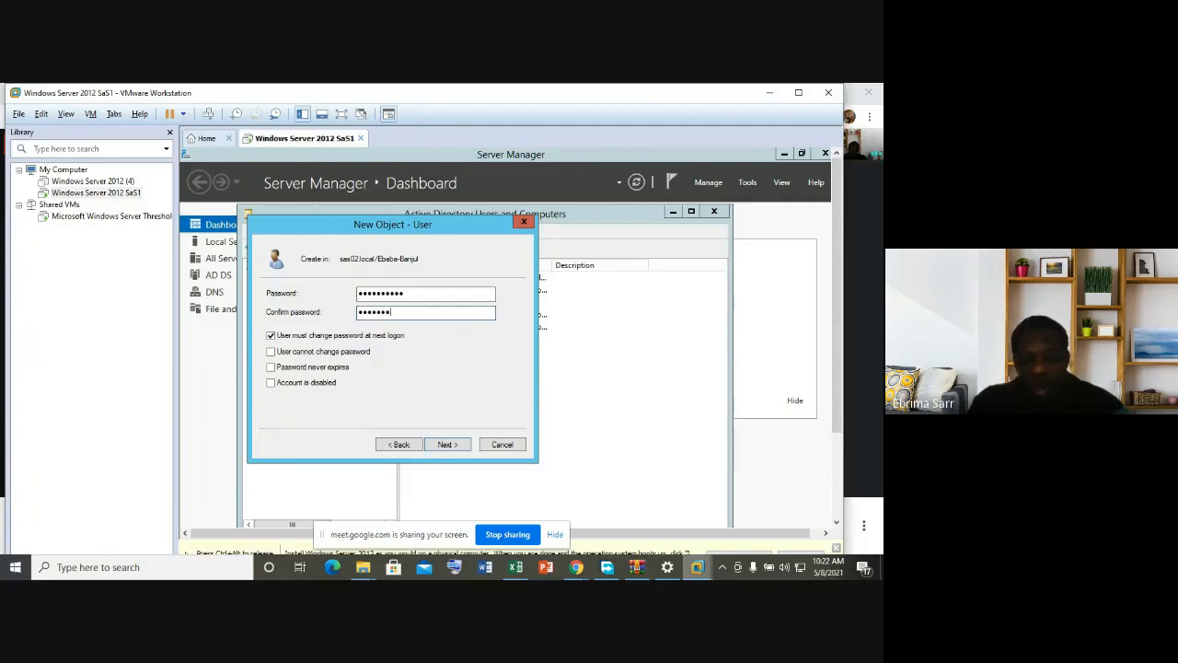
click(446, 445)
click(444, 445)
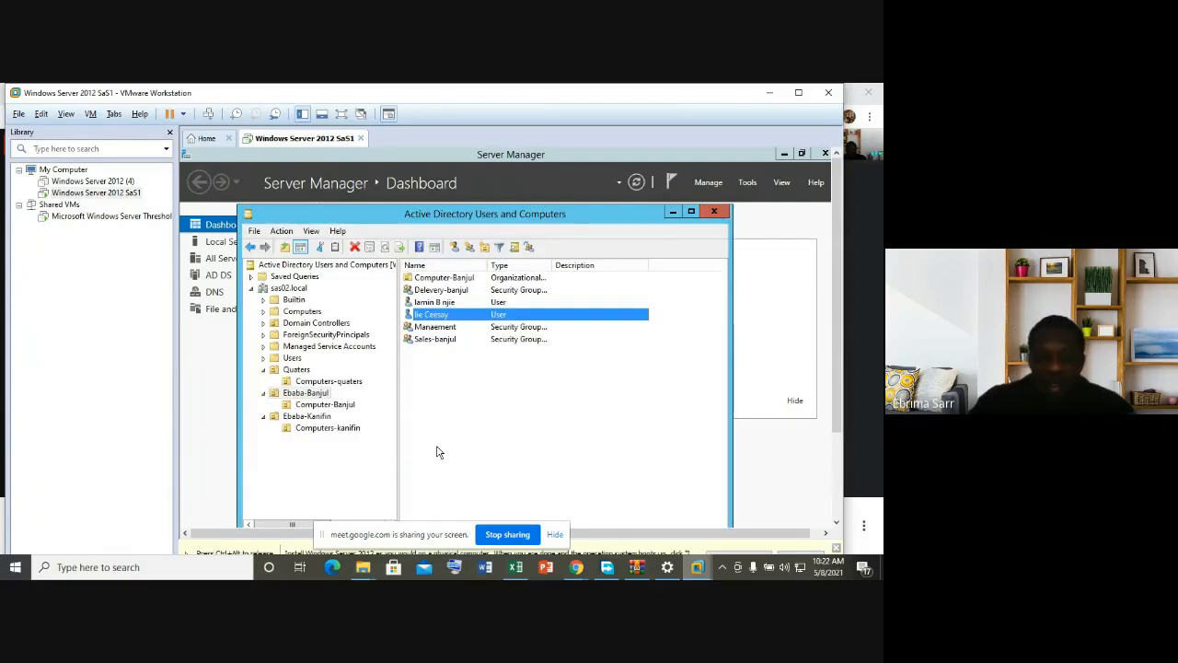
Step: Open the Ebaba-Kanifin unit and start a New > User there
click(324, 417)
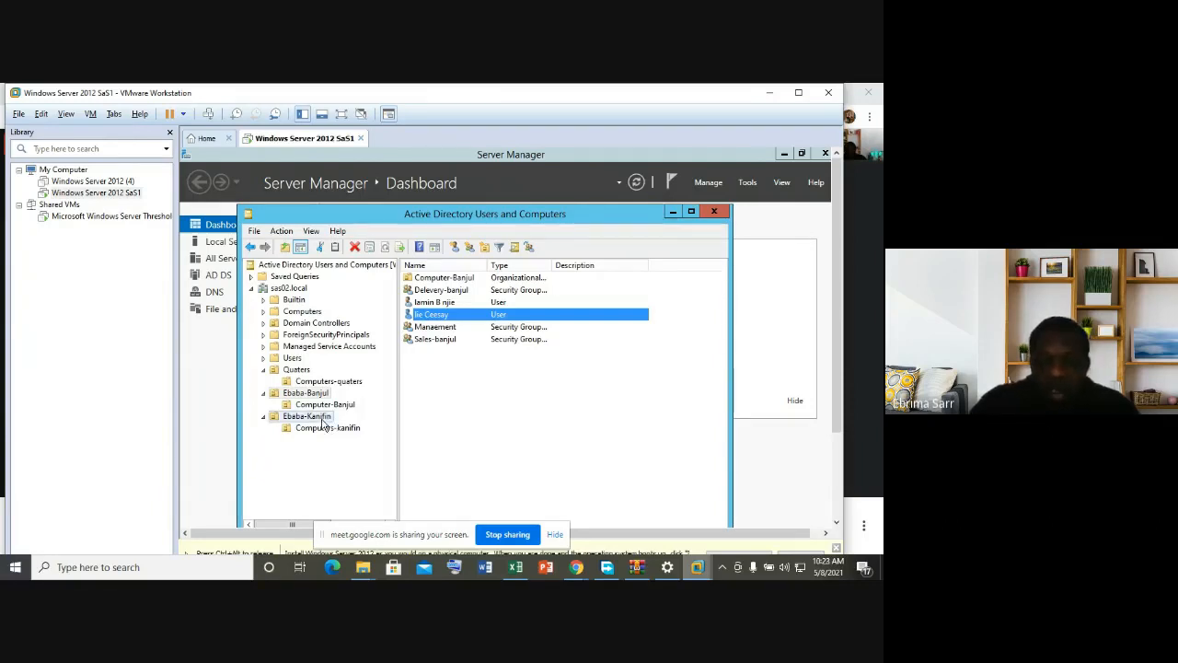
right_click(449, 386)
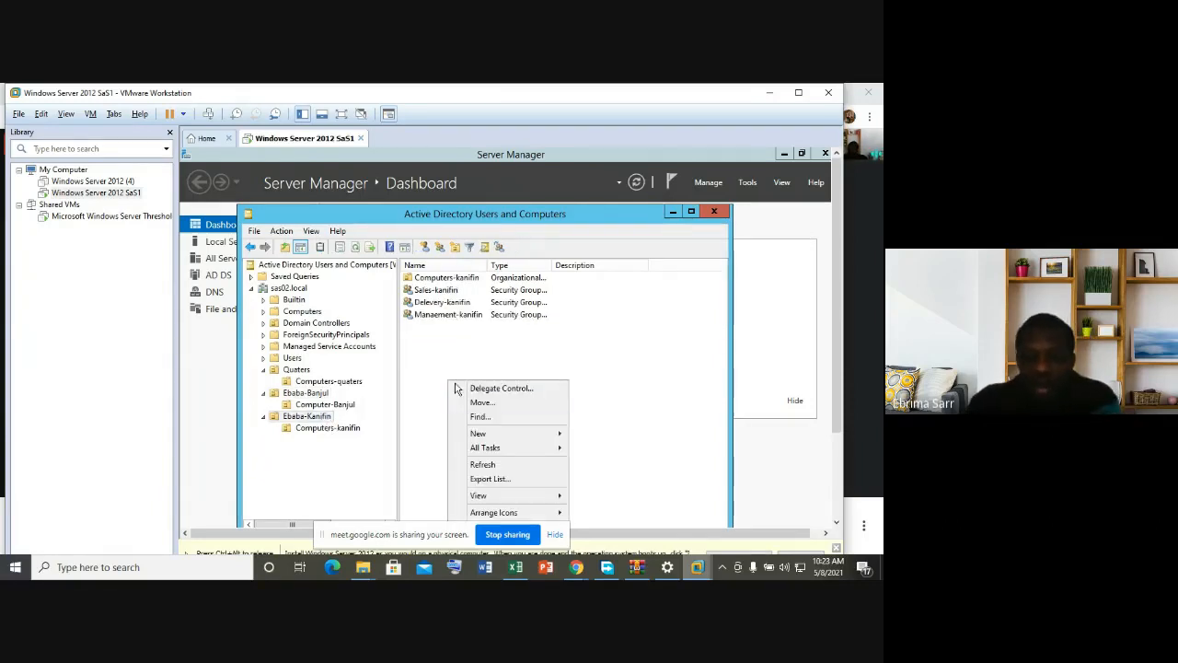
click(432, 334)
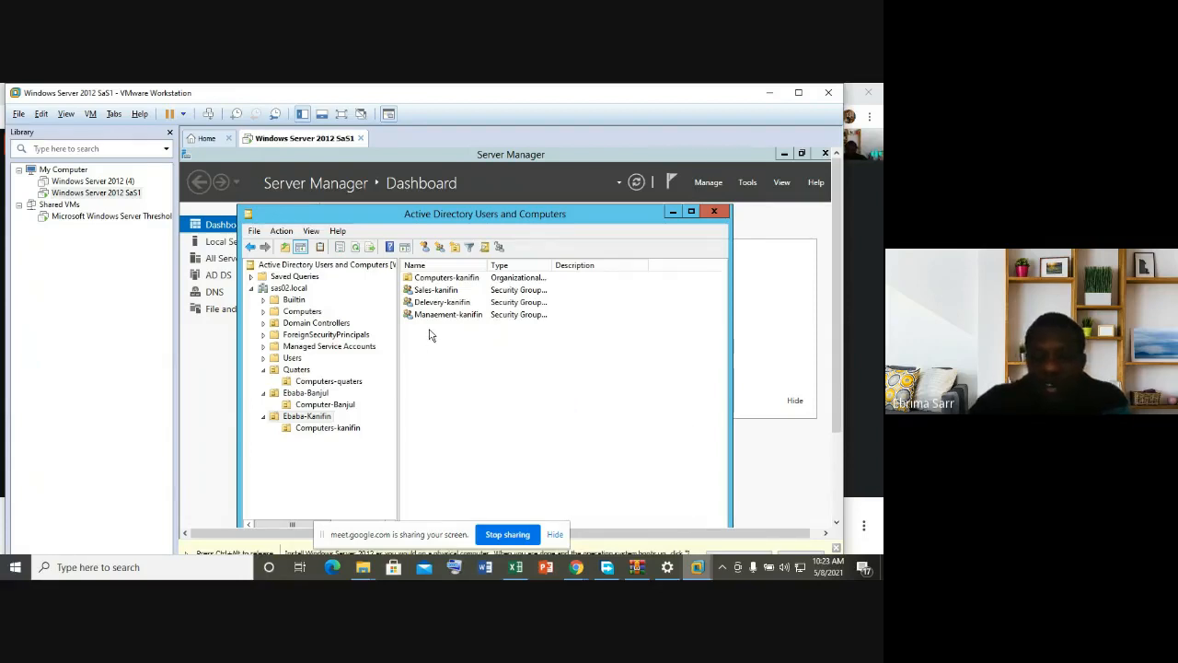
right_click(430, 333)
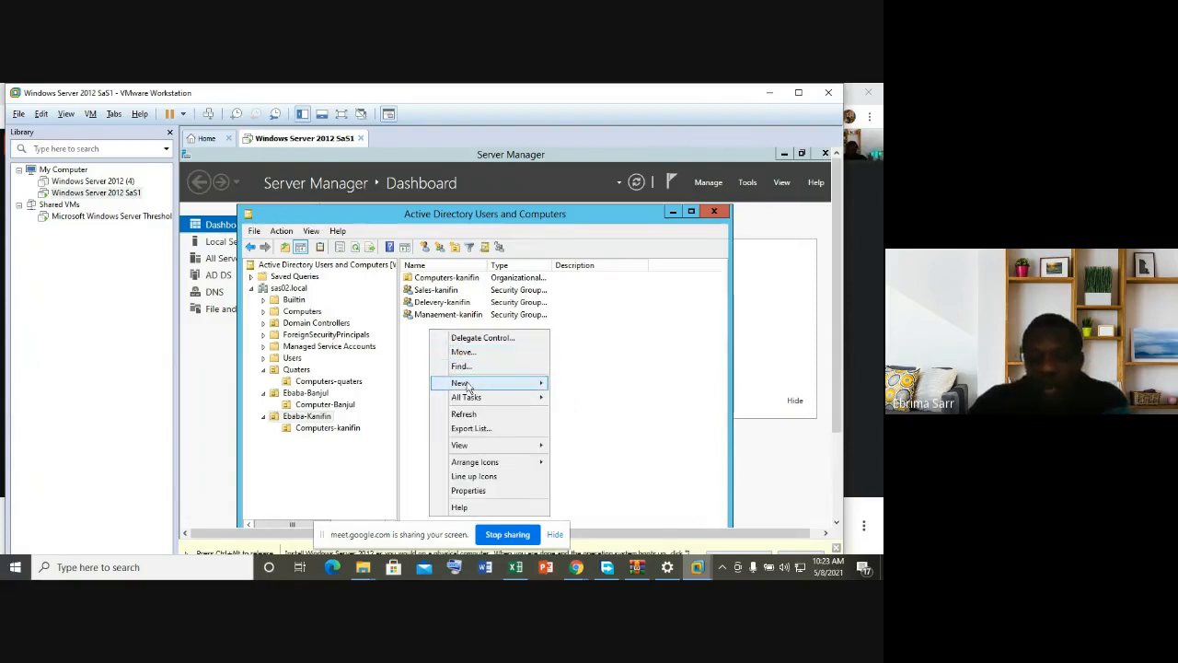
mouse_move(468, 384)
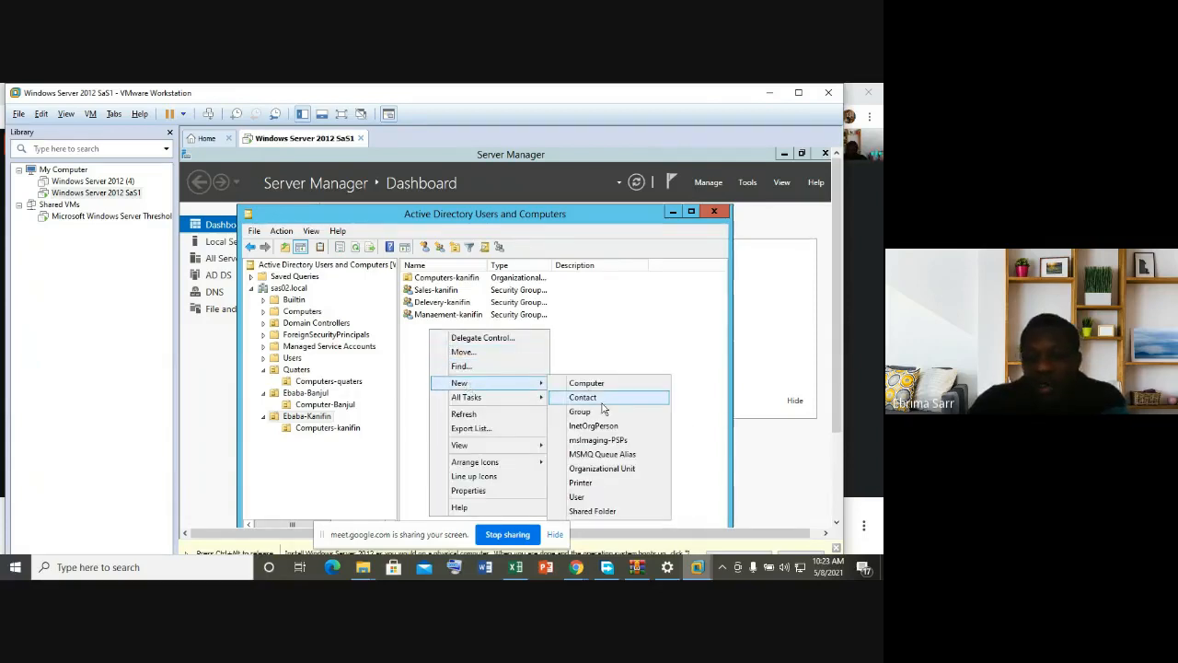
click(580, 497)
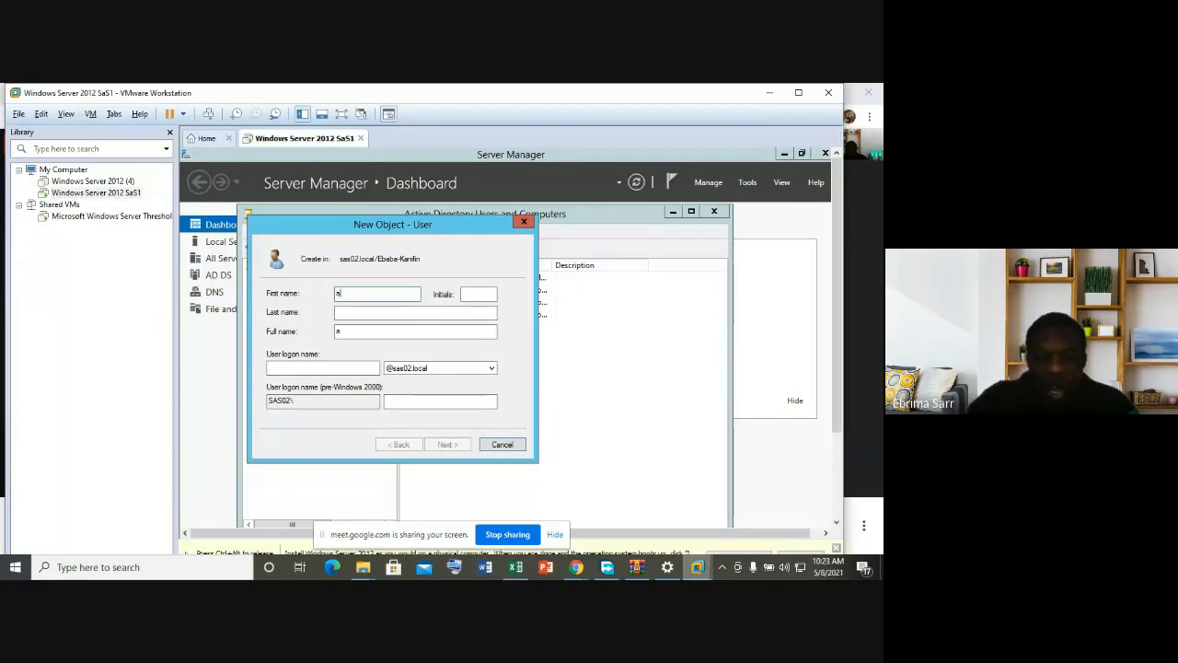
Step: Enter the user's first name, correcting a typo, plus last and logon names
key(BackSpace)
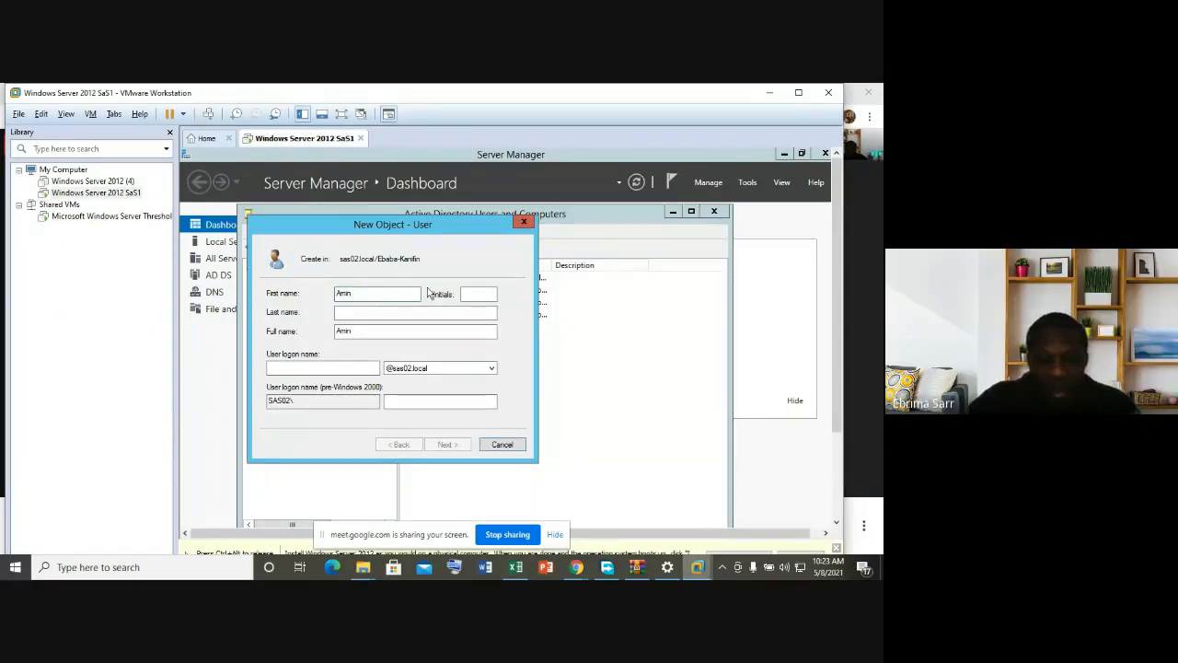
click(358, 311)
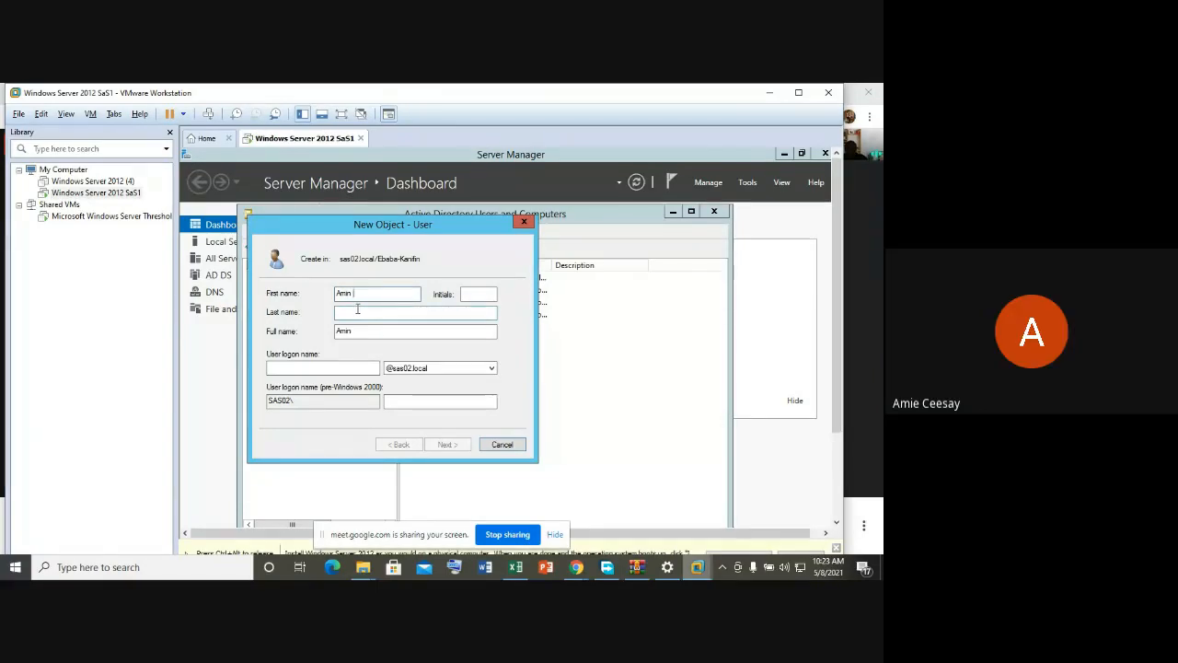
key(BackSpace)
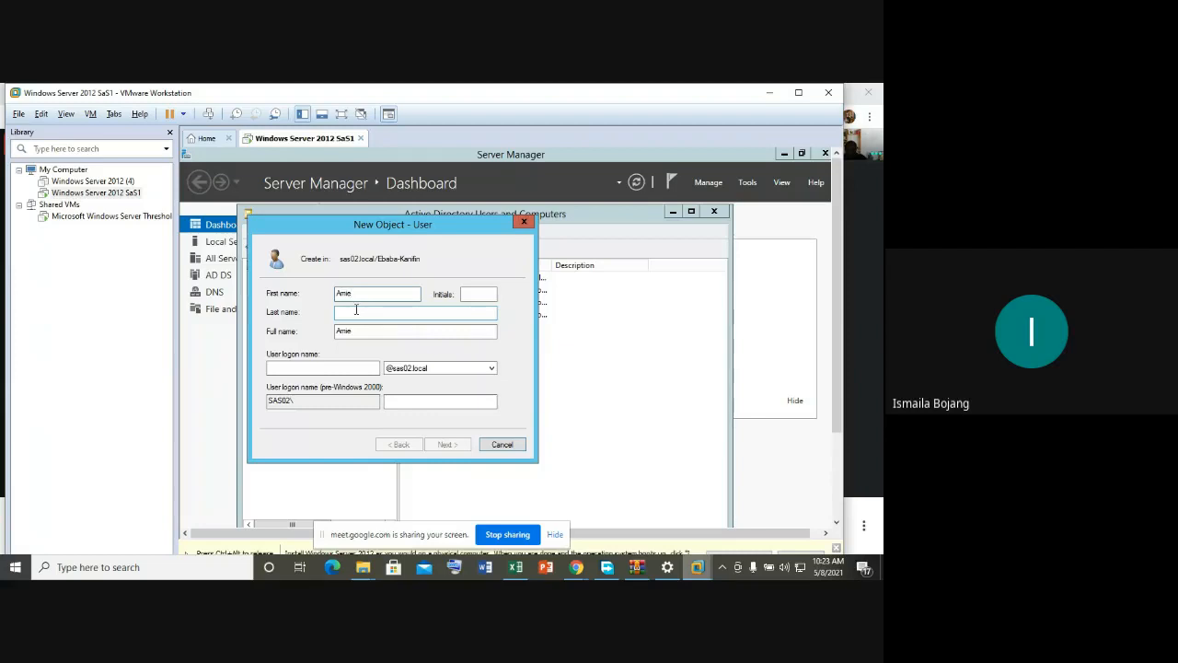
click(356, 309)
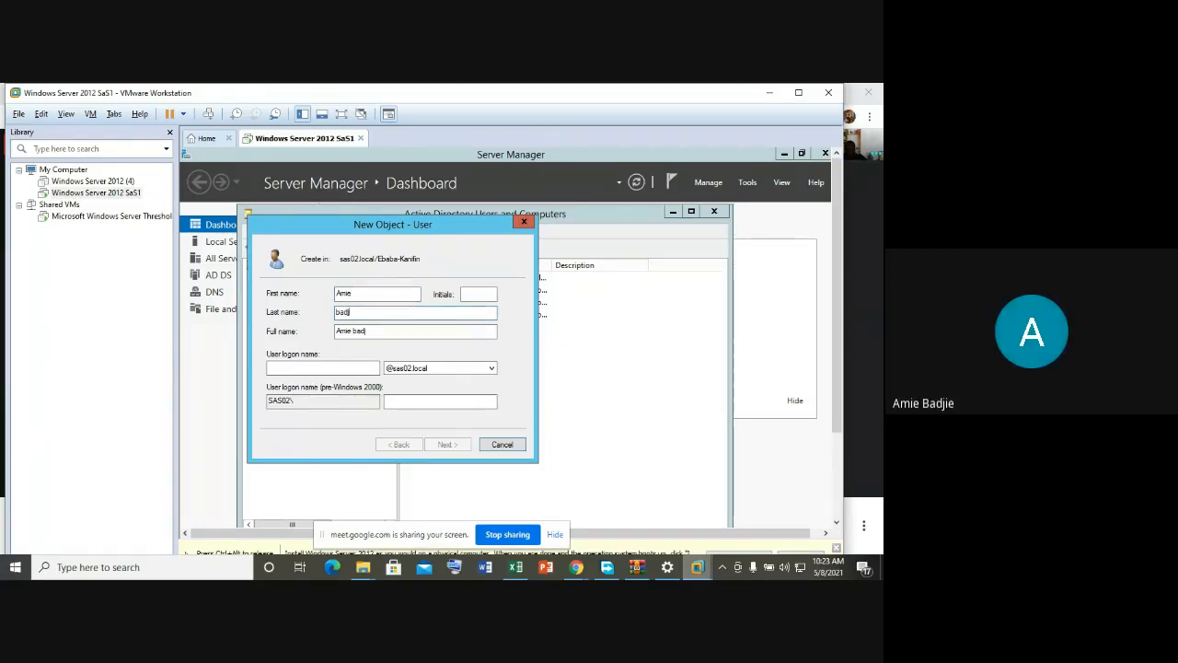
click(323, 367)
text(ami)
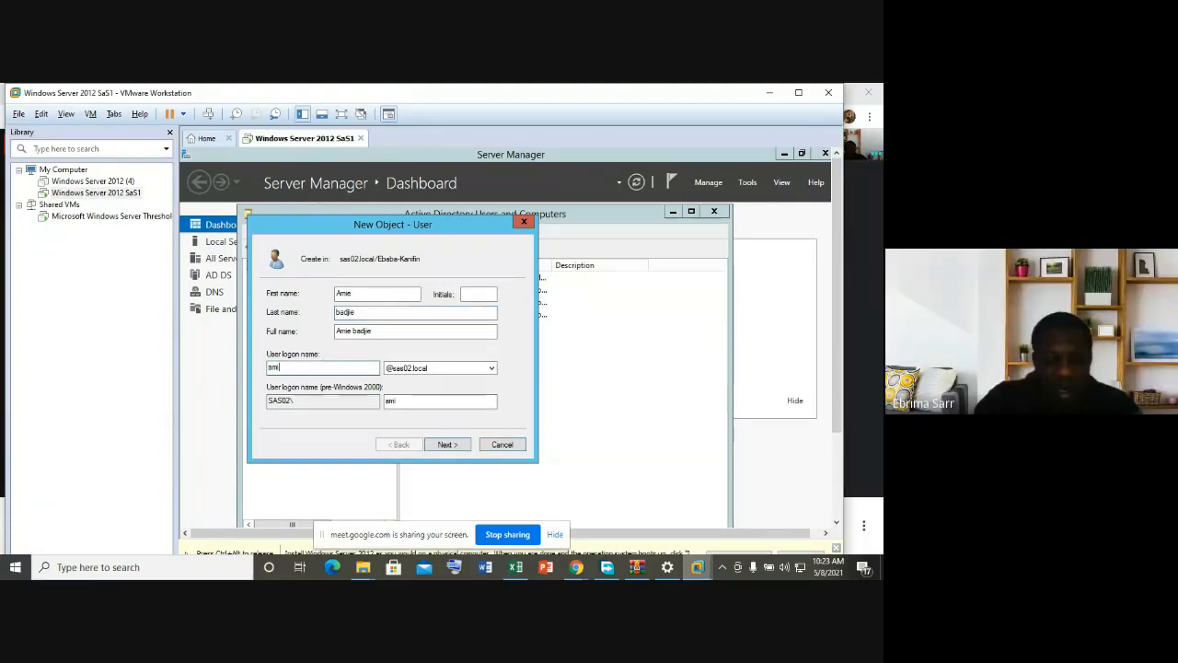
text(e)
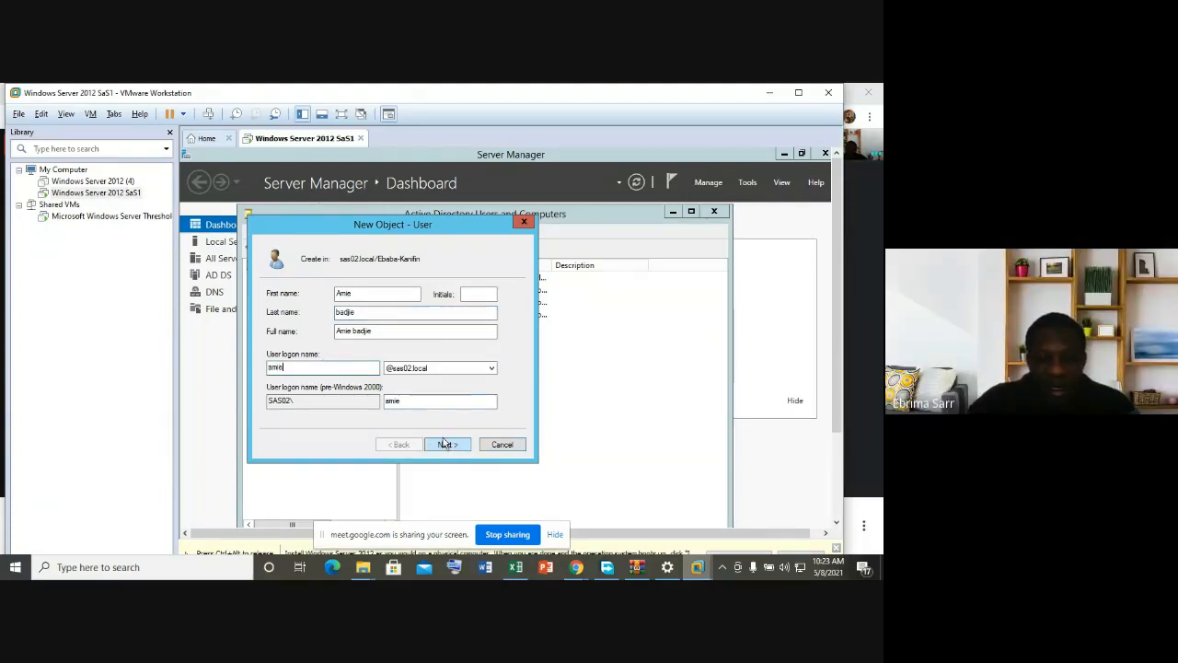
click(446, 444)
Step: Set and confirm the user's password and finish creating the account
key(Caps_Lock)
text(••)
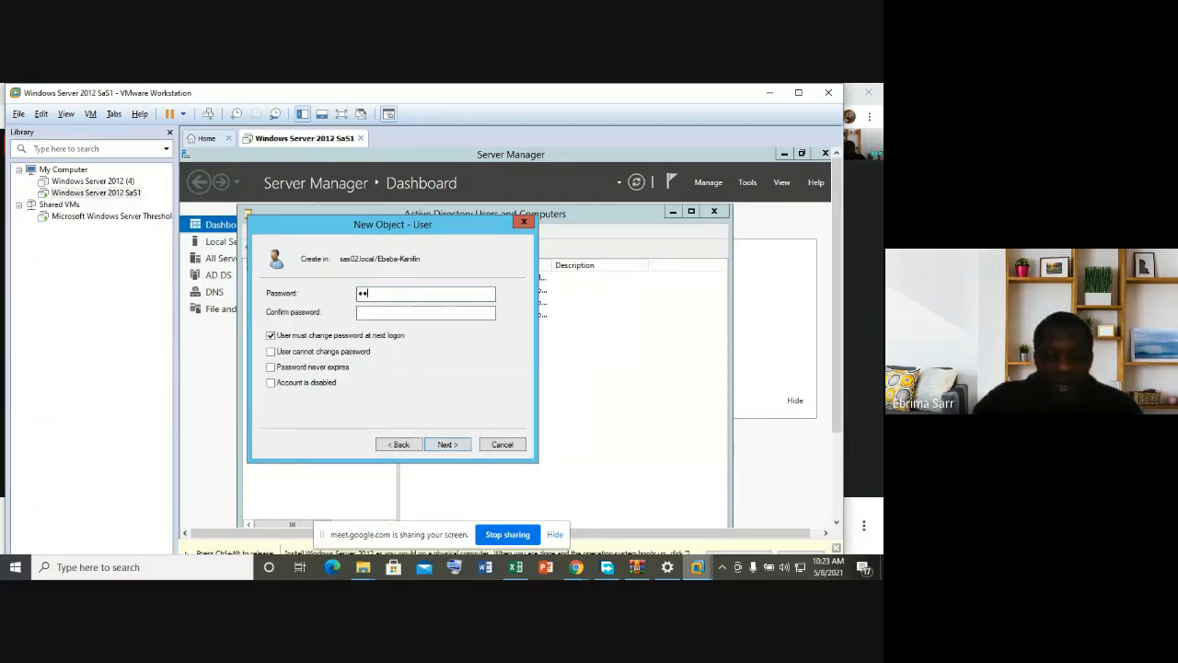
text(•••••••)
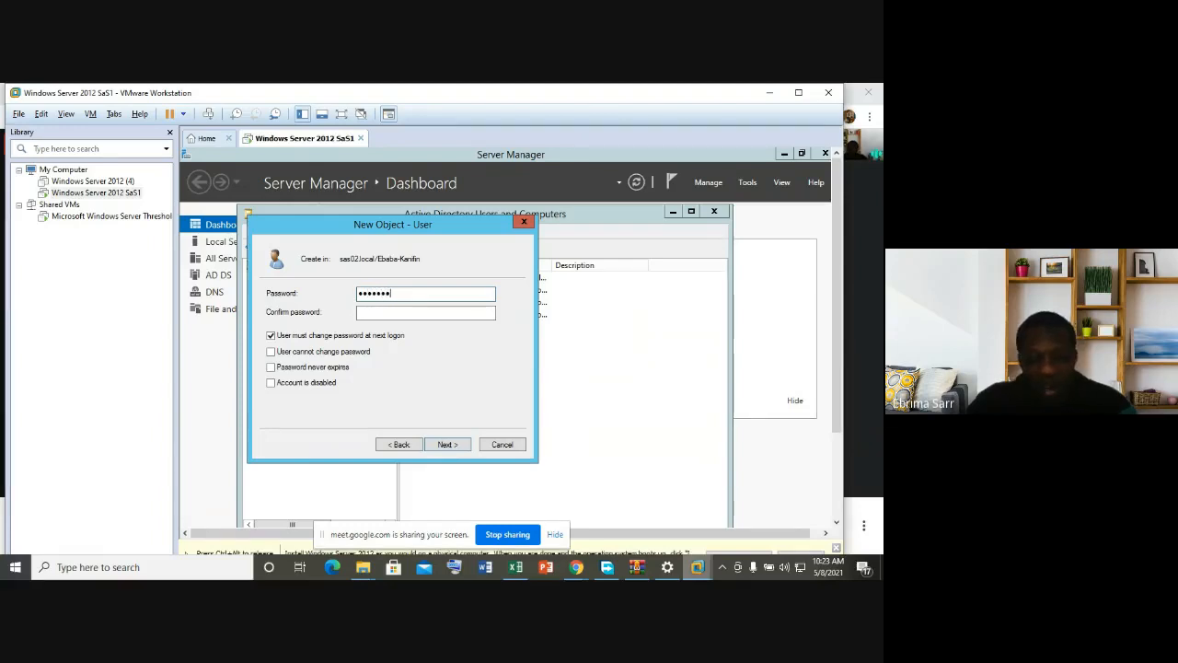
click(385, 313)
key(Caps_Lock)
text(•••••••)
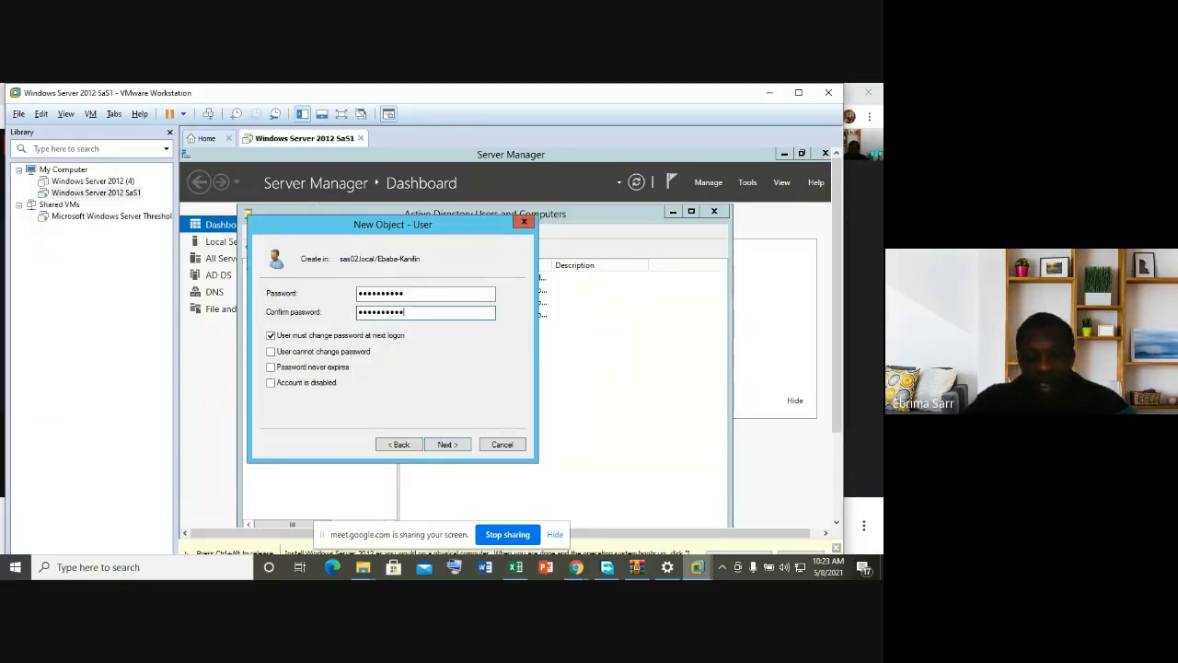
click(450, 448)
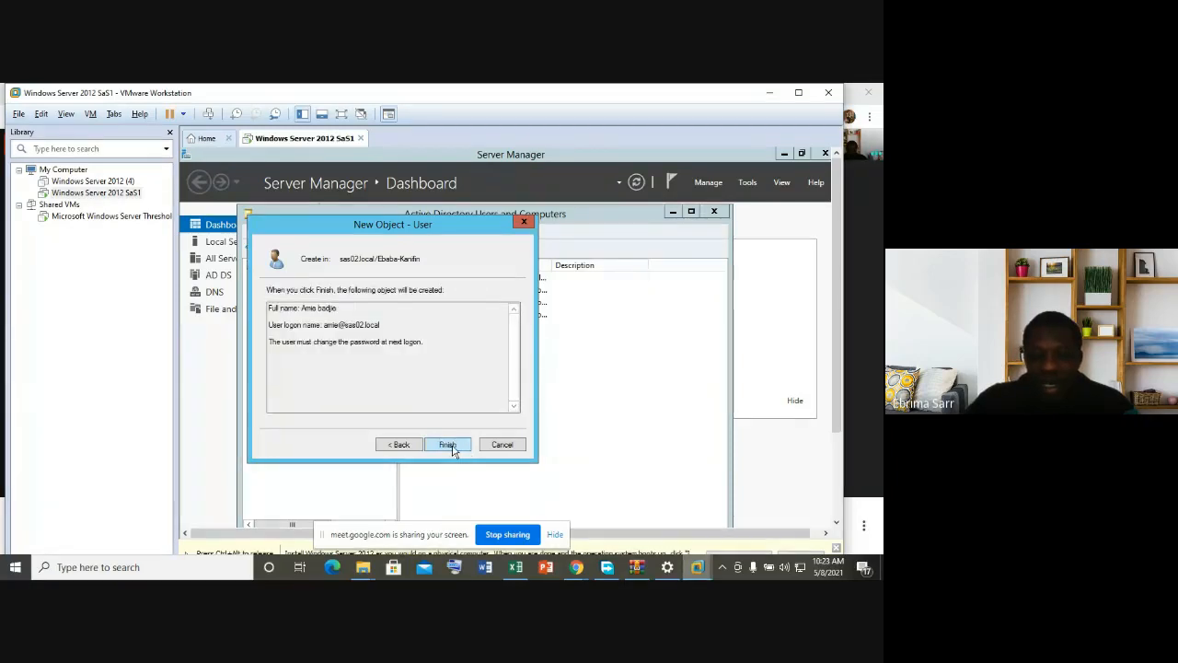
click(448, 445)
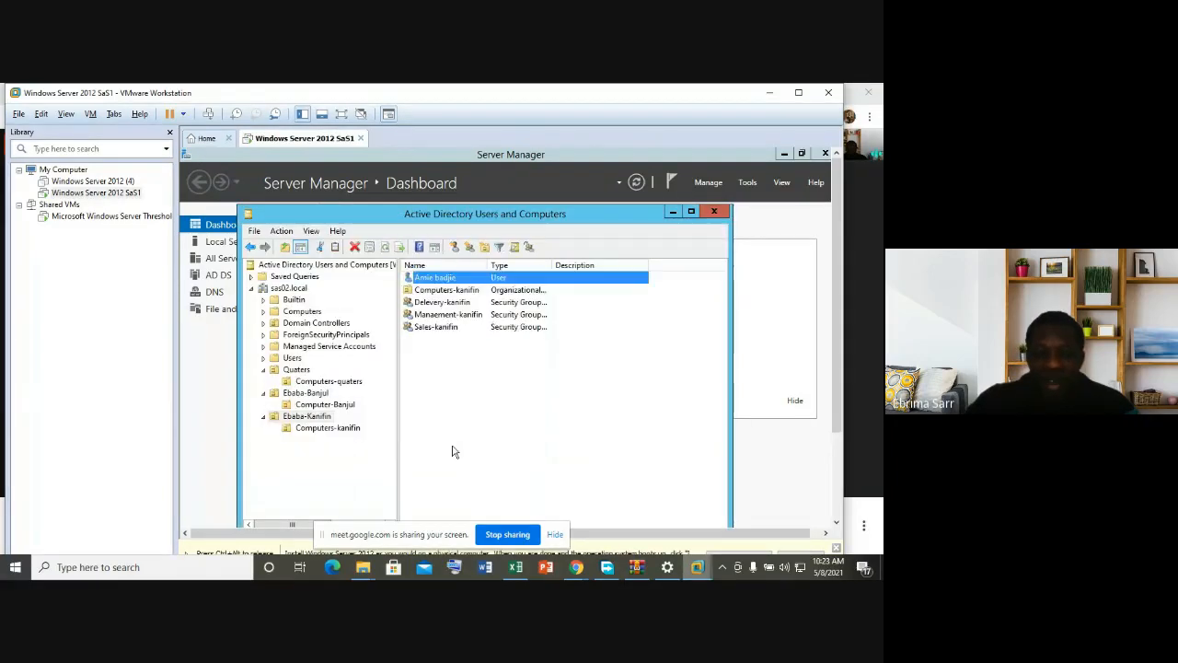
Step: Start another New > User in the Ebaba-Kanifin unit
right_click(460, 385)
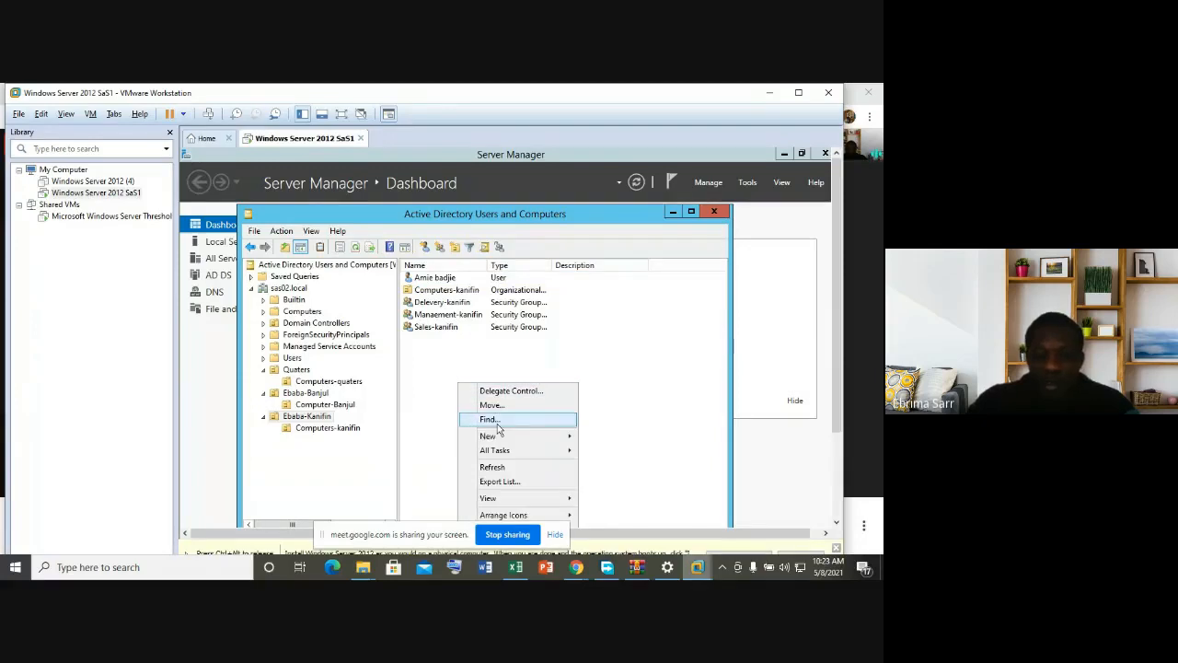
click(465, 364)
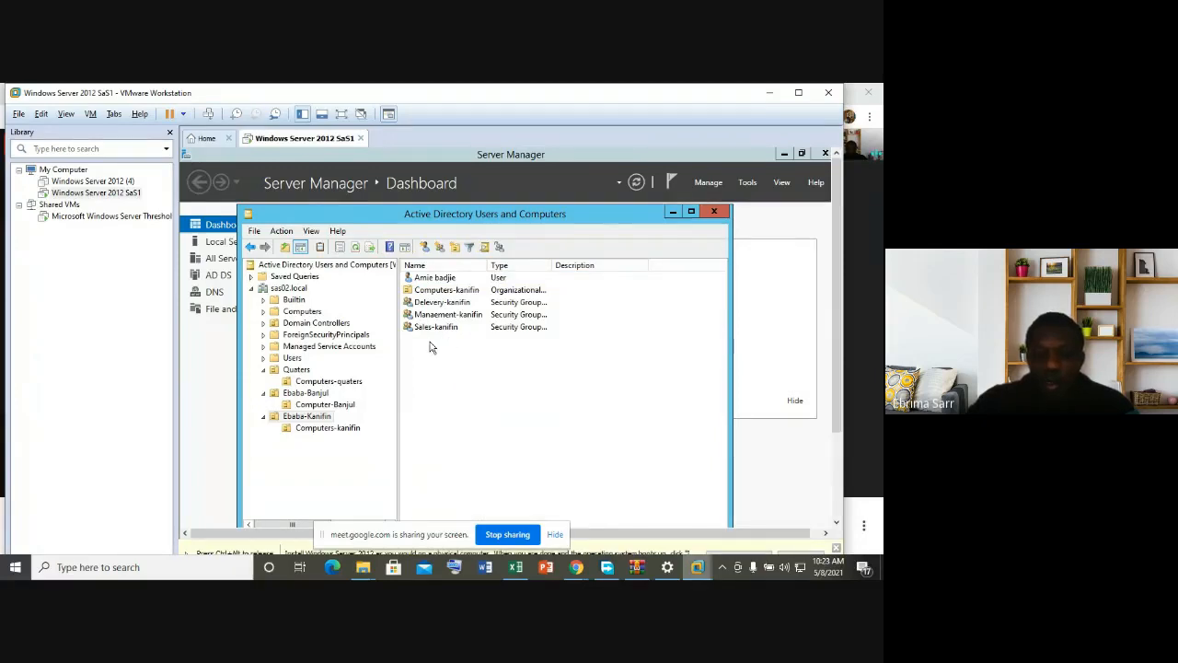
right_click(430, 347)
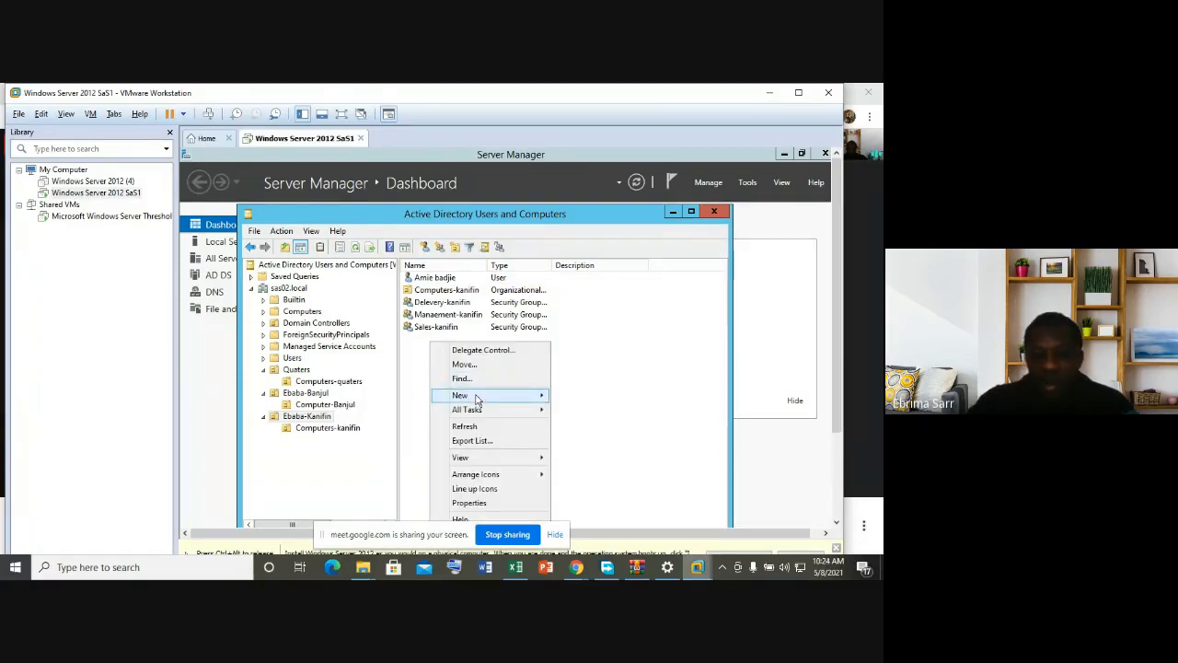
mouse_move(476, 398)
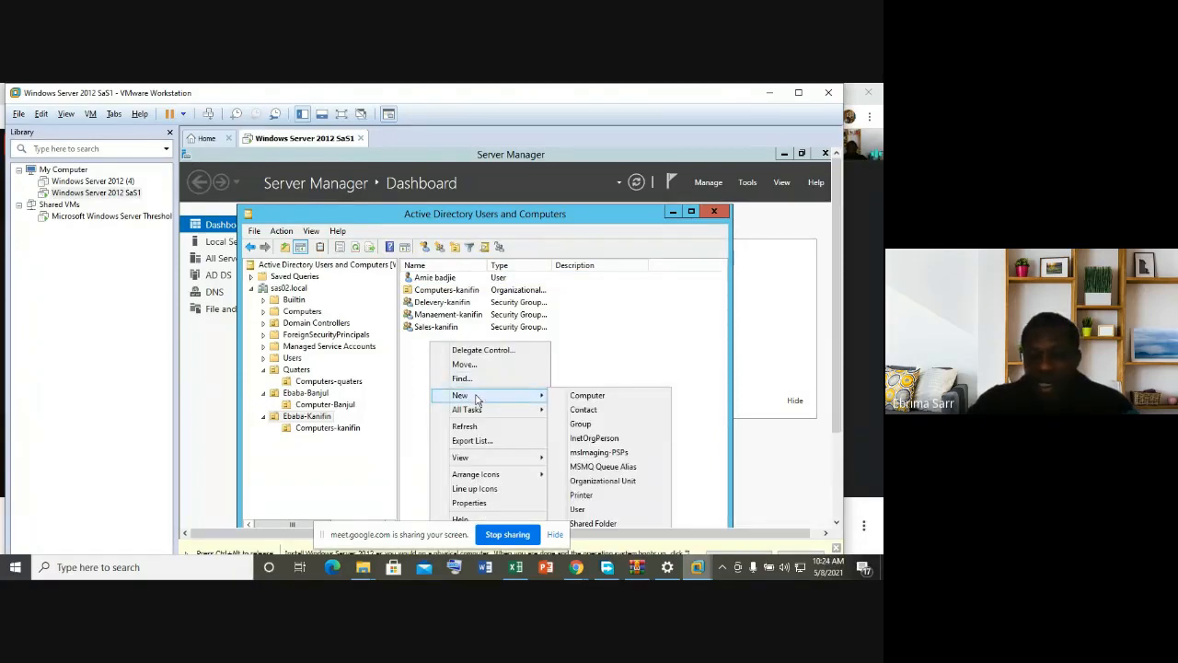
click(595, 512)
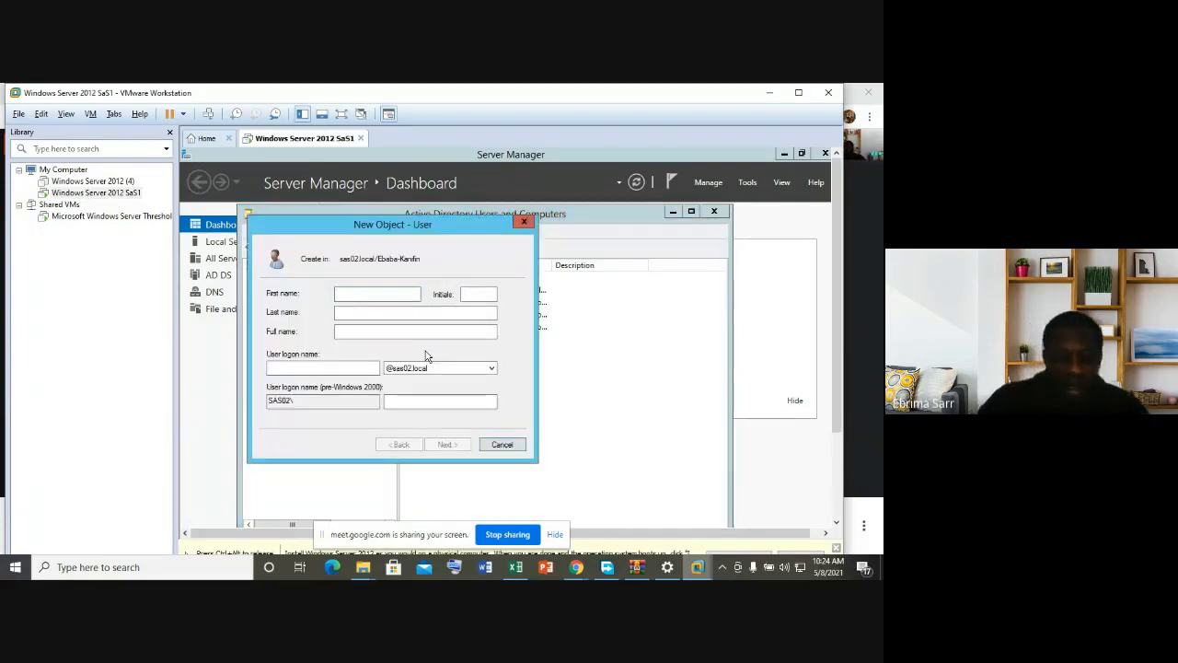
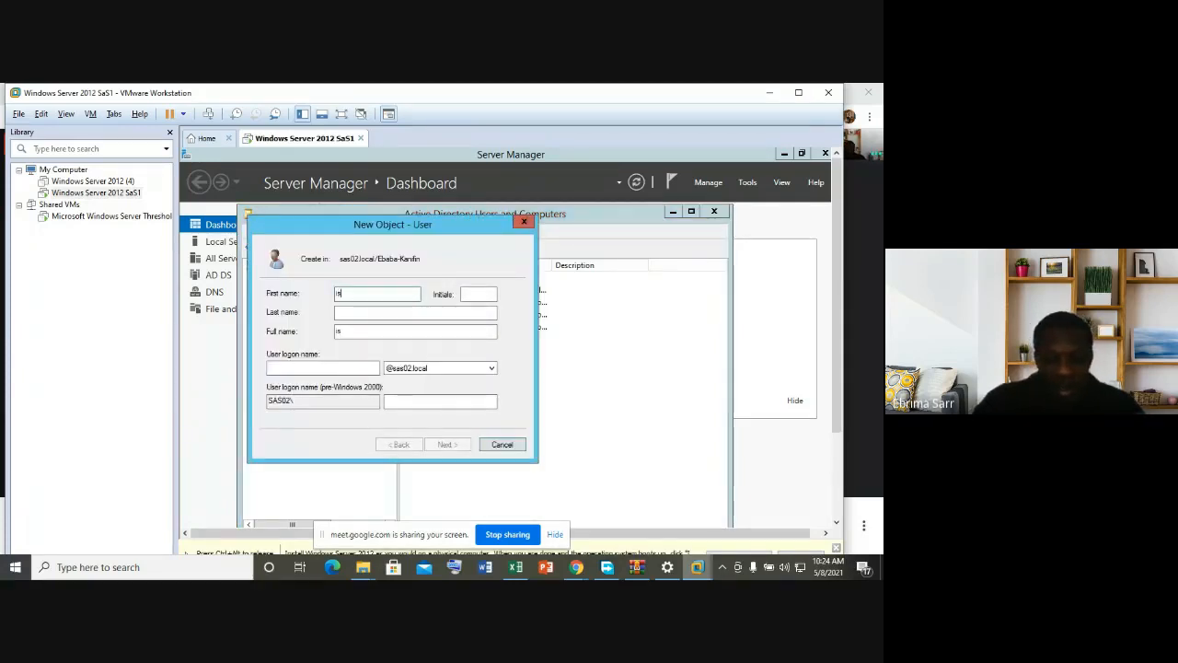
Step: Fill in the second user's first name, last name and logon name
click(367, 312)
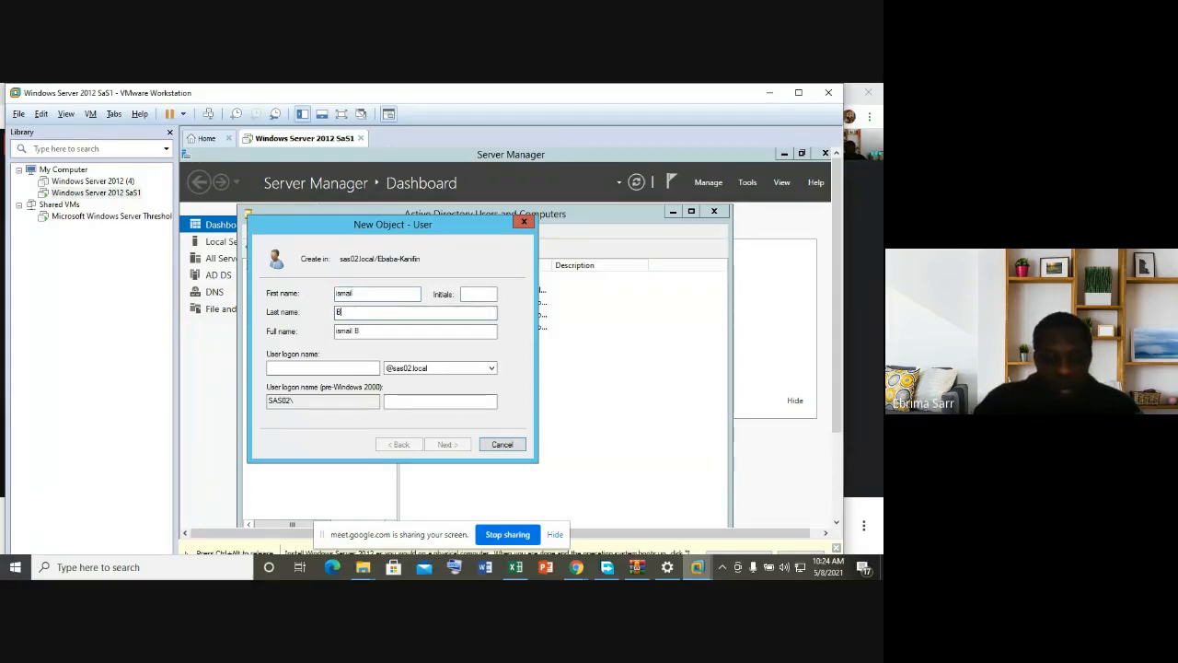
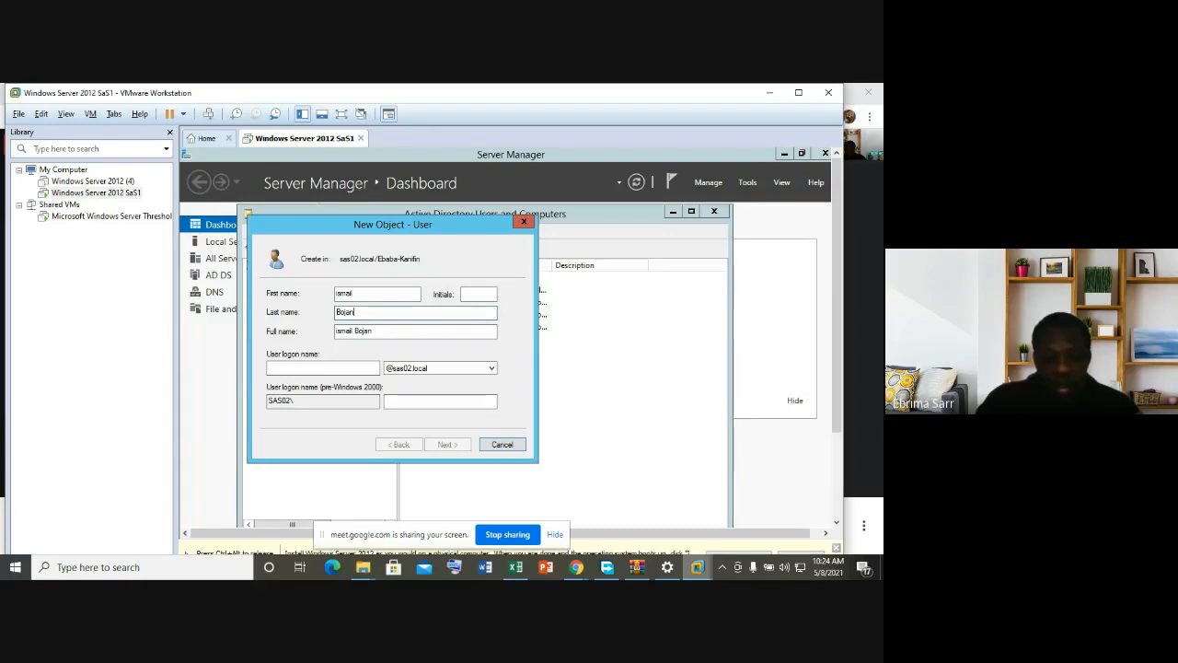
click(333, 368)
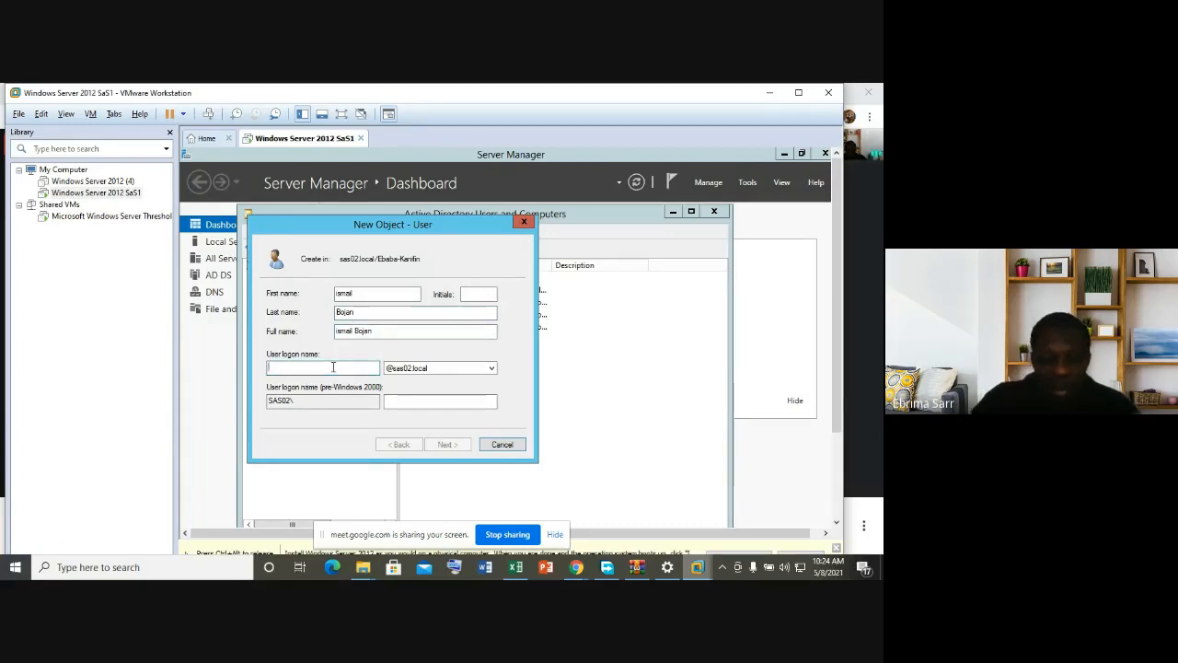
text(ismail)
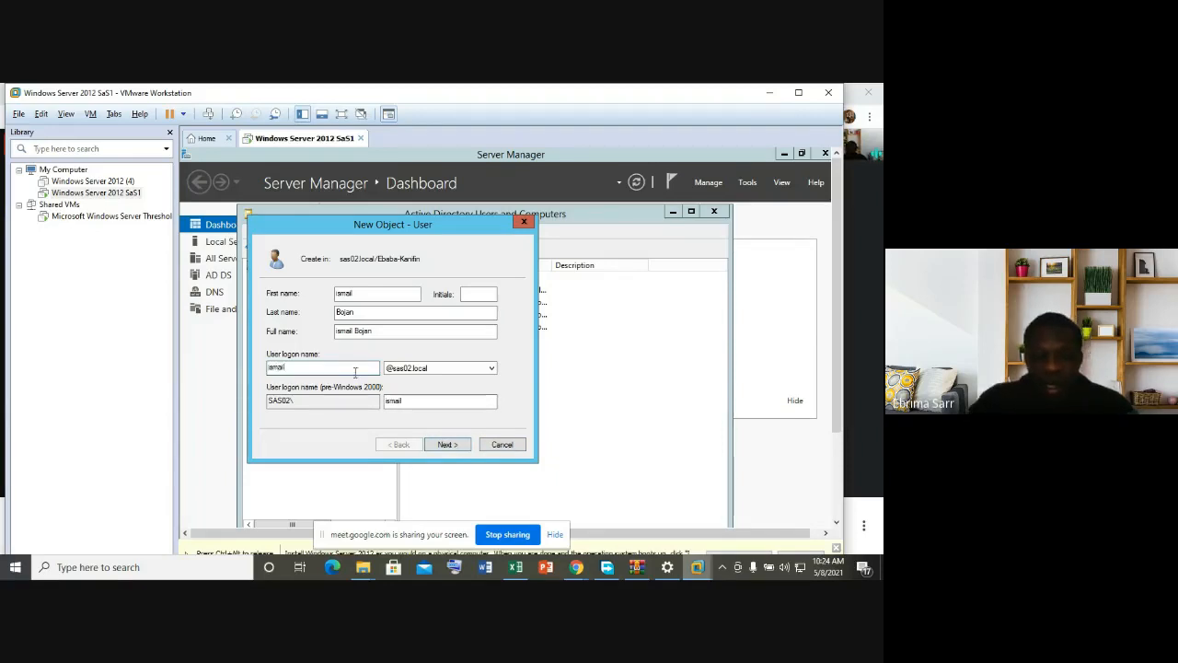
click(447, 445)
Step: Enter and confirm the second user's password and finish the wizard
key(Caps_Lock)
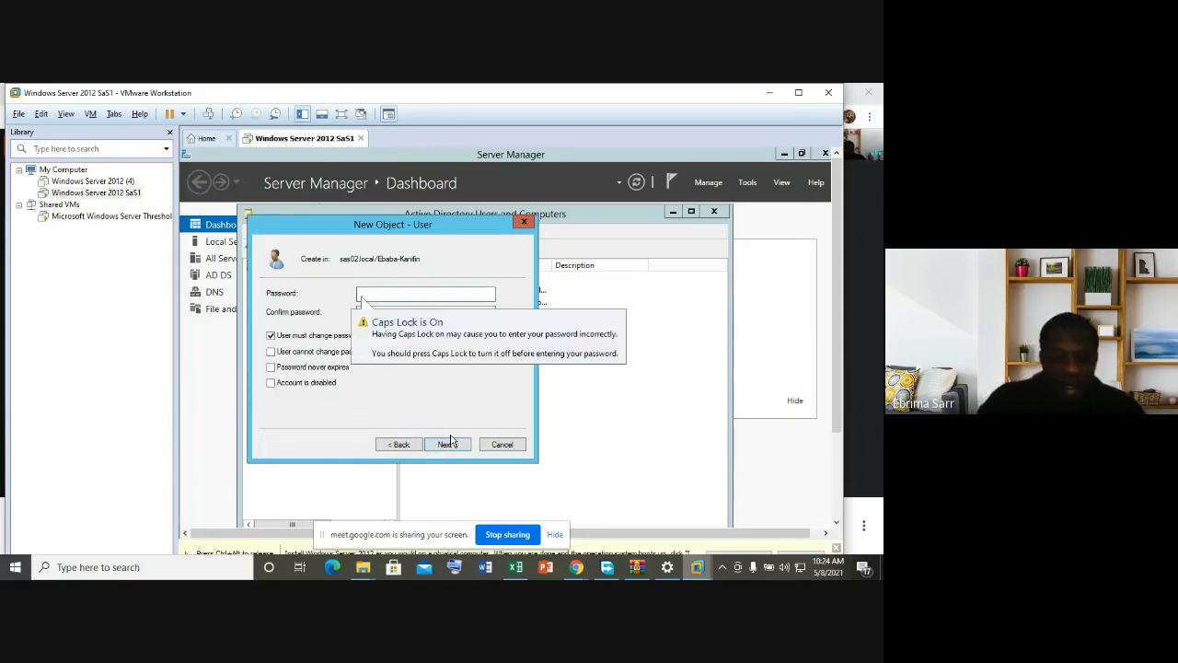
text(•)
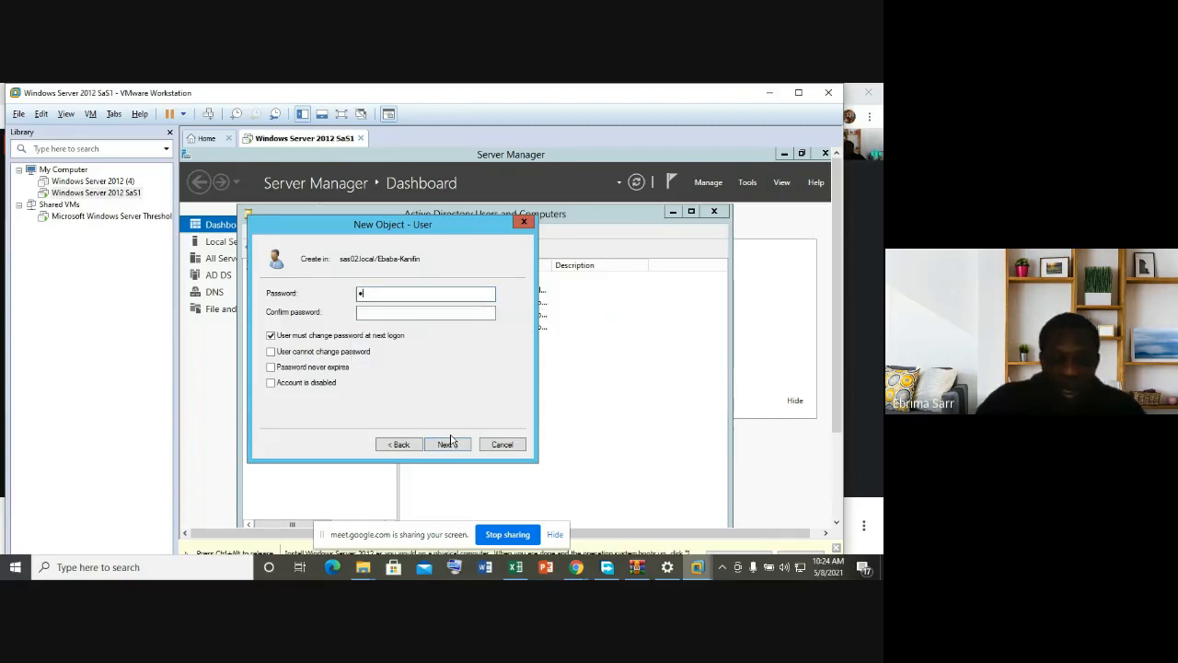
text(••••••)
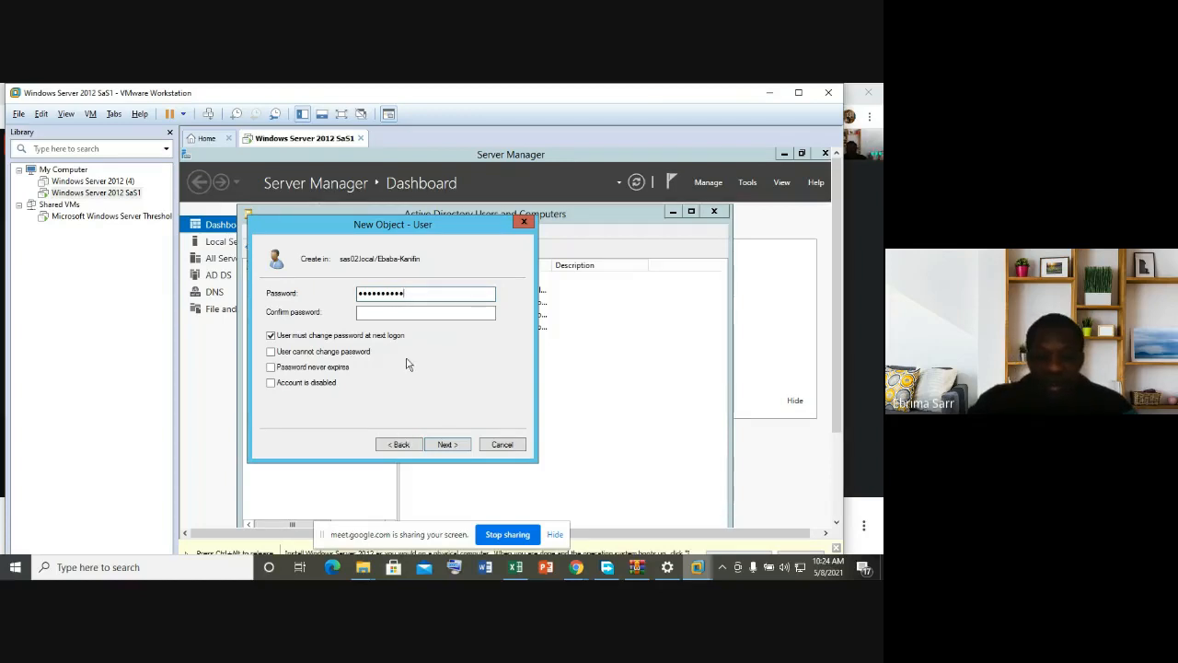
click(408, 313)
key(Caps_Lock)
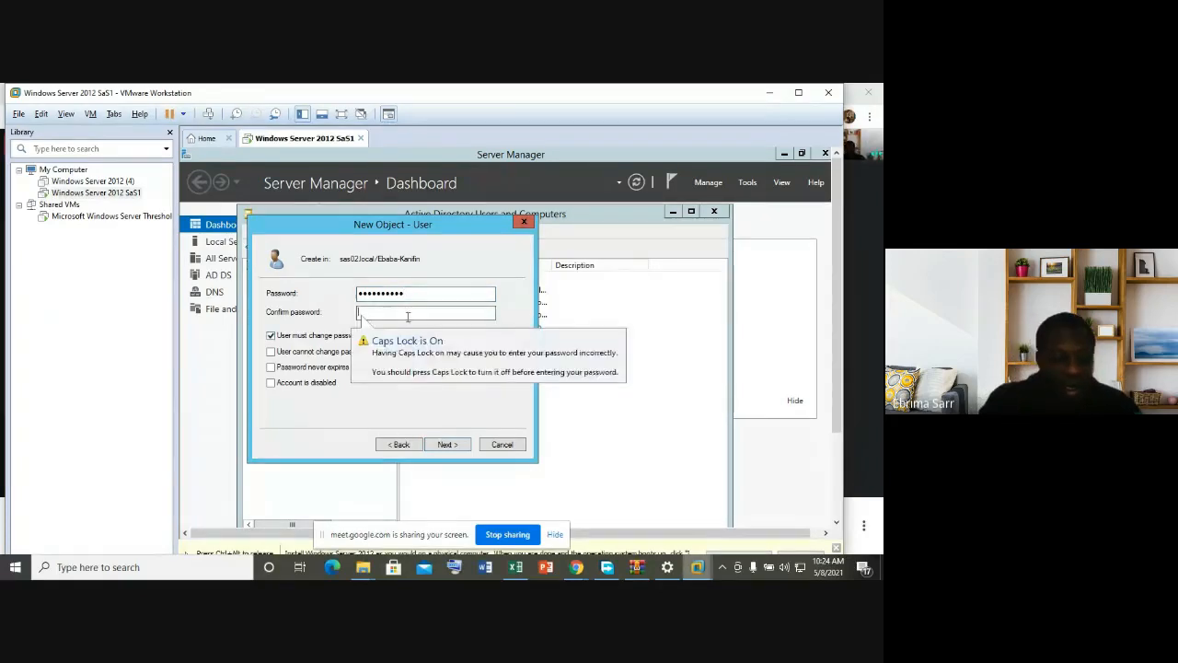
text(•••••••••••)
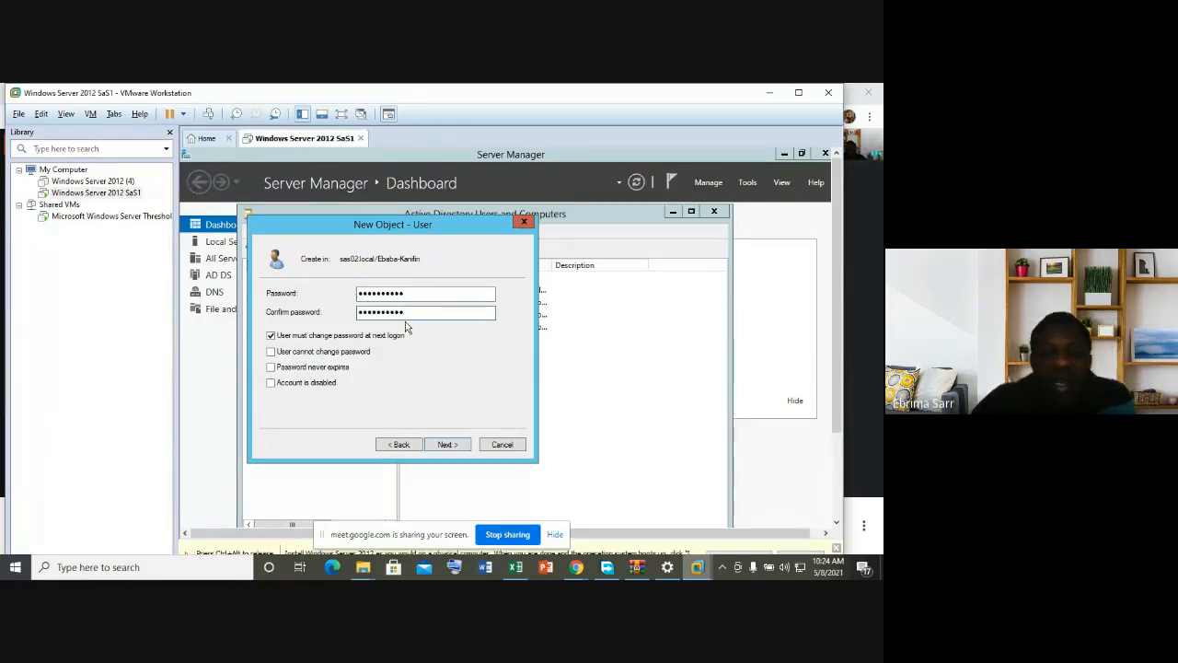
click(447, 445)
click(447, 446)
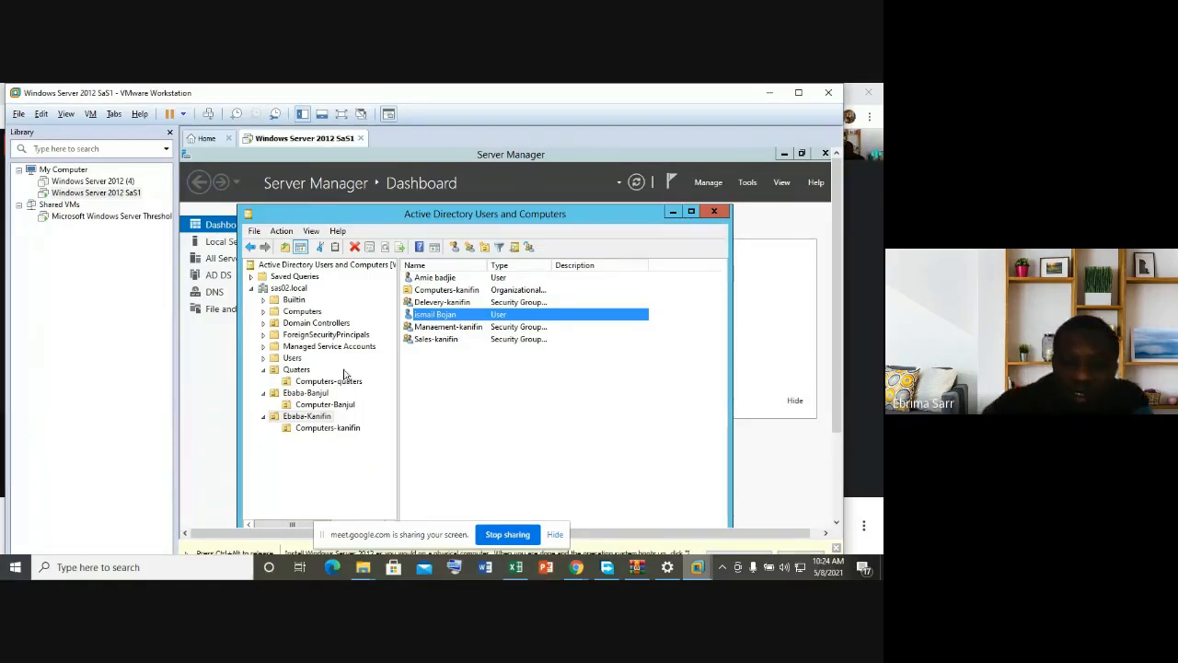
Step: In the Quaters unit, open the Administrative security group's properties
click(298, 371)
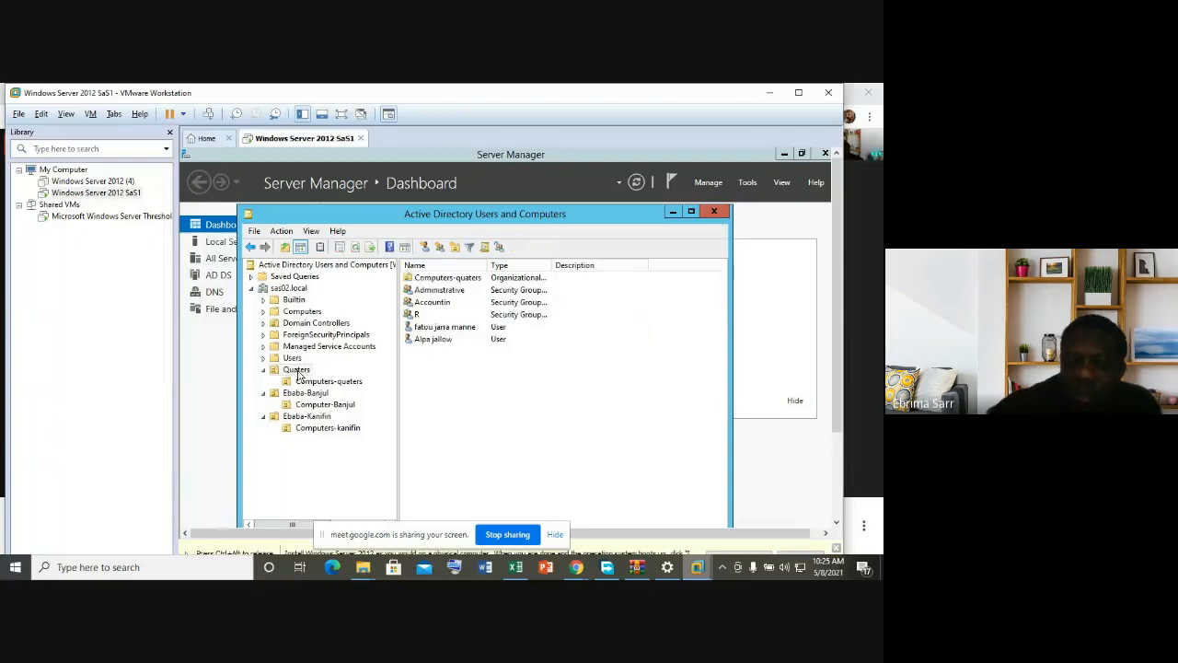
click(449, 330)
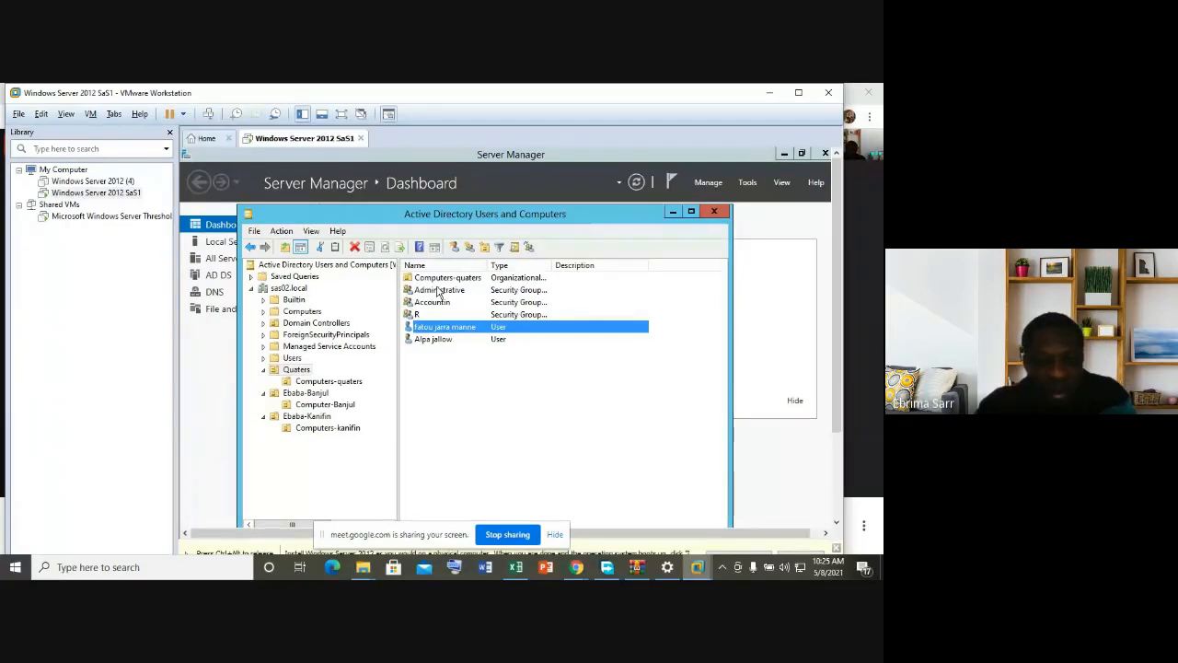
click(439, 291)
right_click(439, 291)
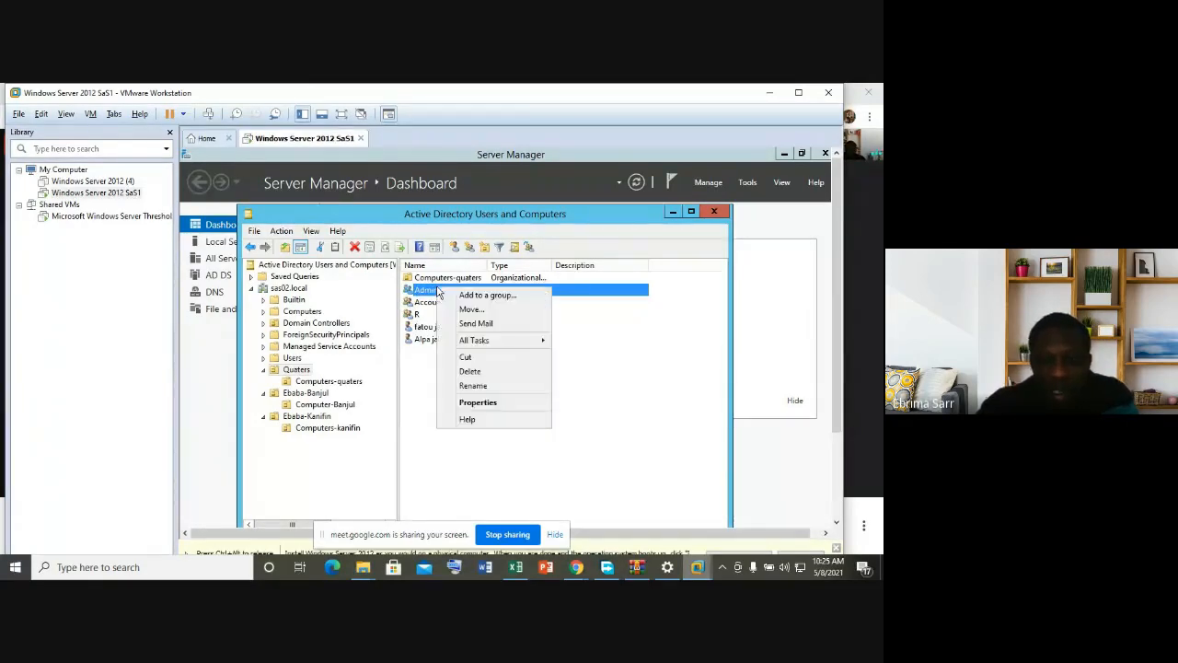
click(478, 404)
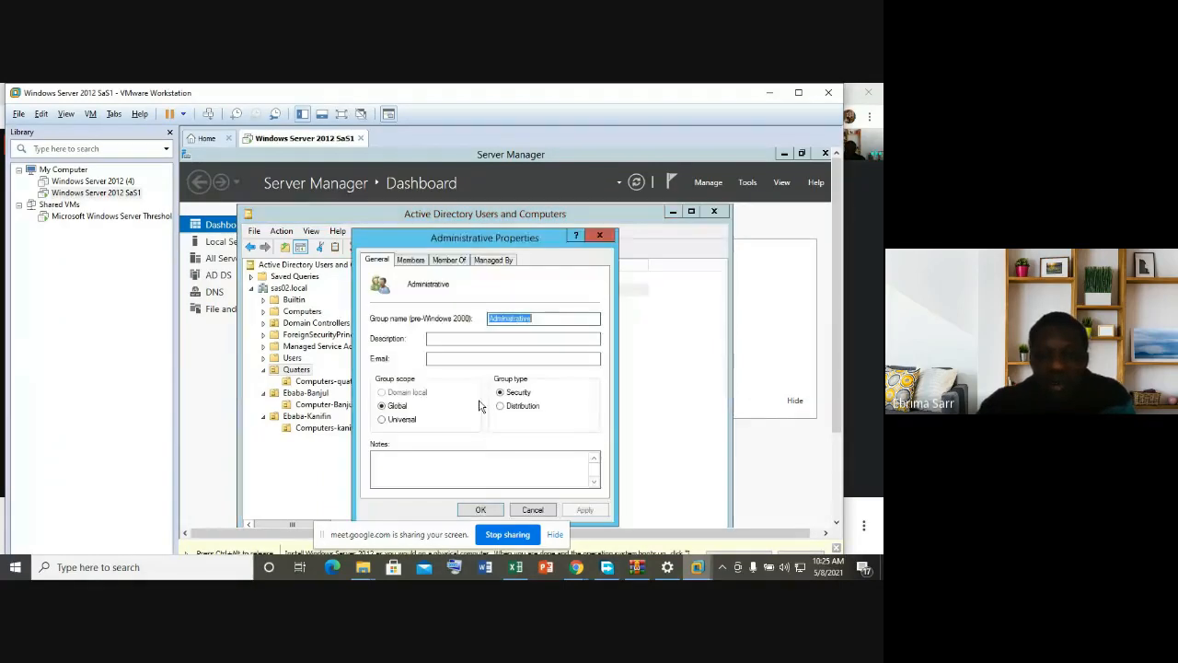
Step: Review the Members, Member Of and Managed By tabs, then close the dialog
click(412, 261)
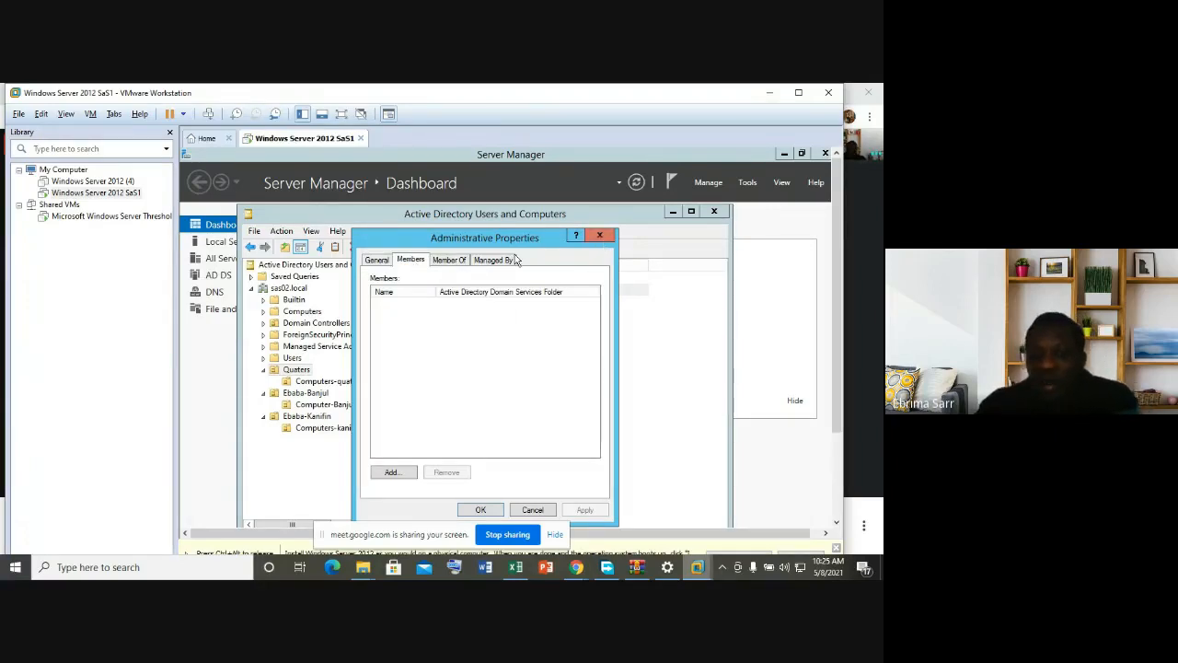
click(465, 260)
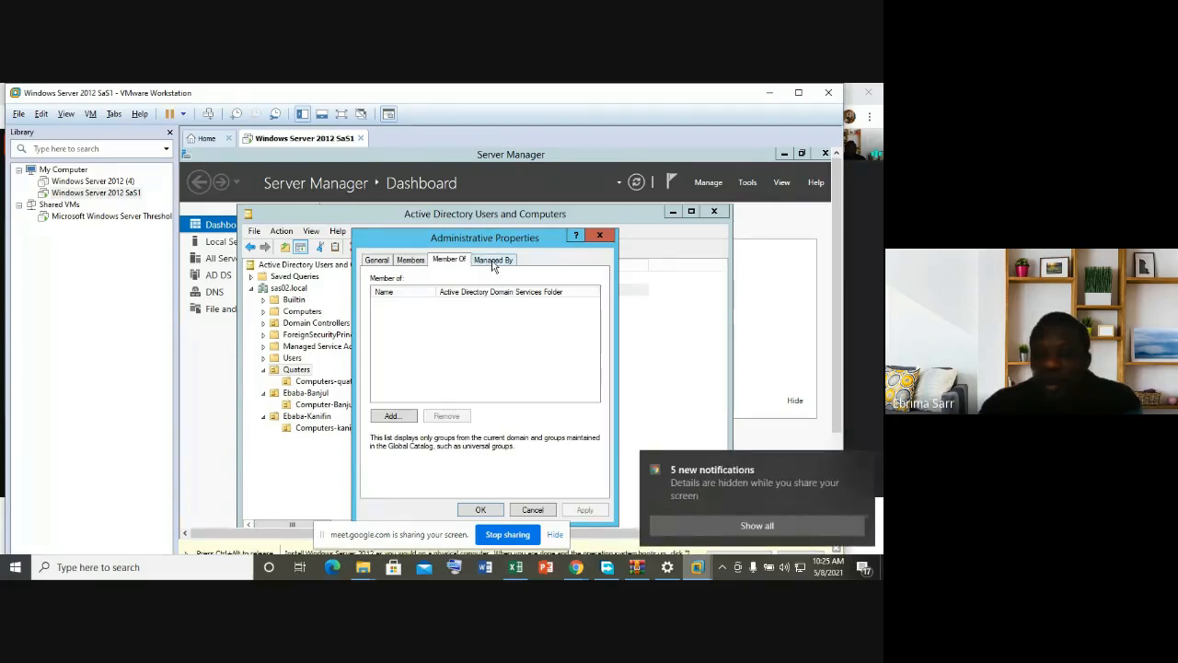
click(494, 261)
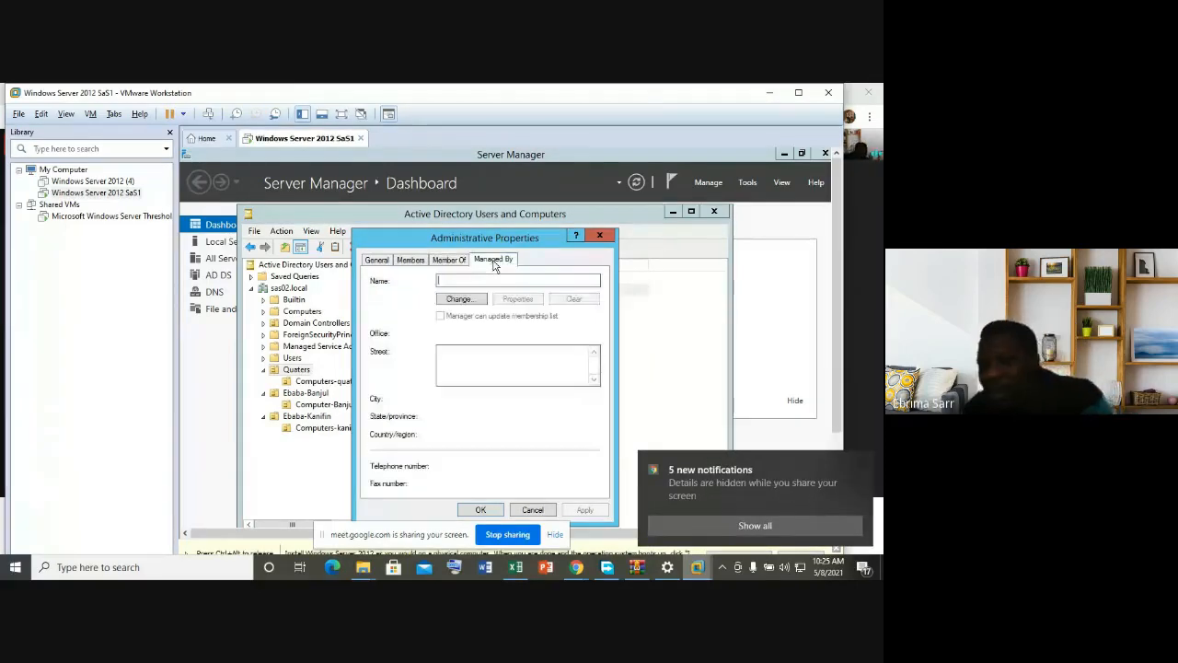
click(599, 236)
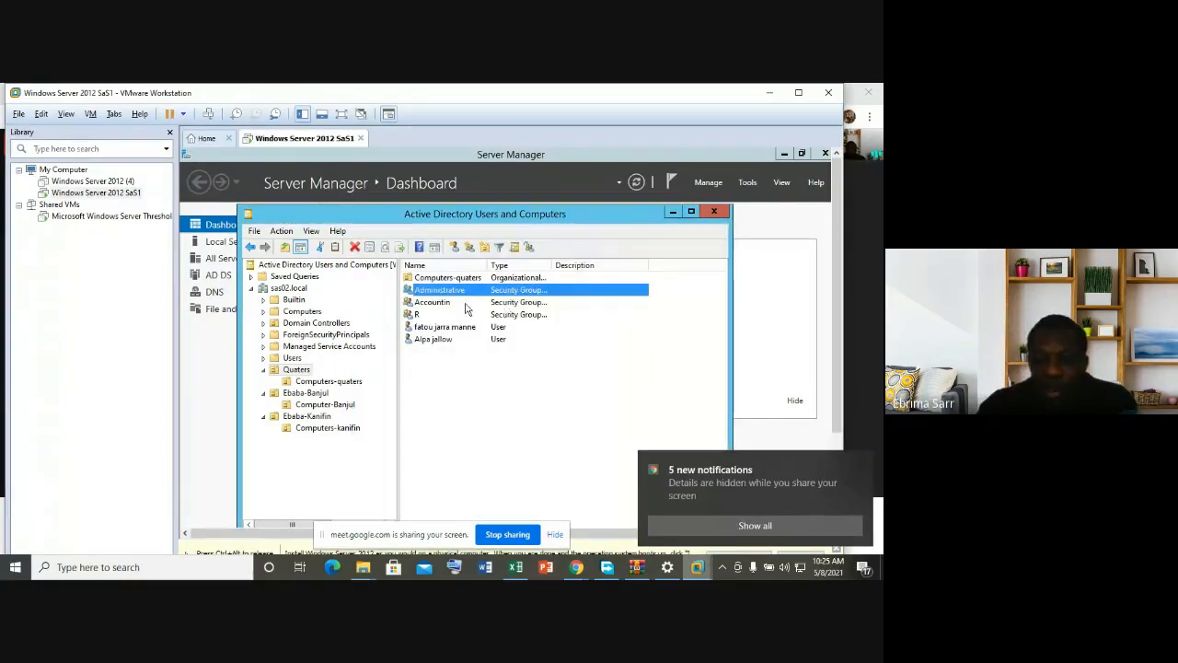
click(443, 328)
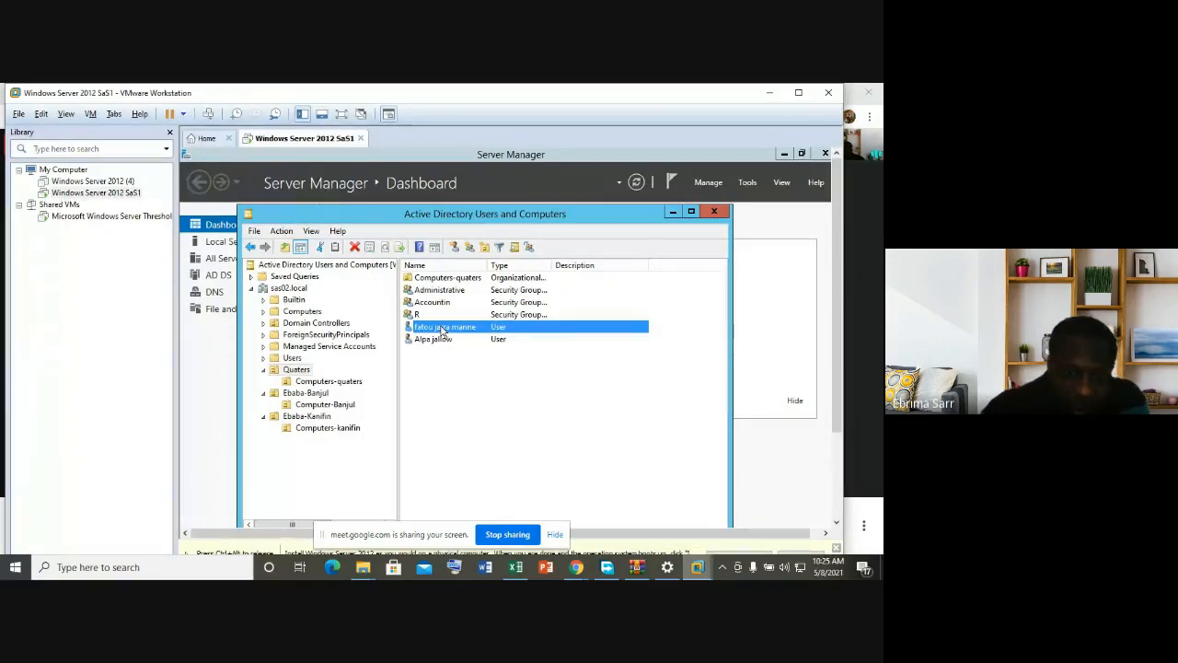
right_click(443, 331)
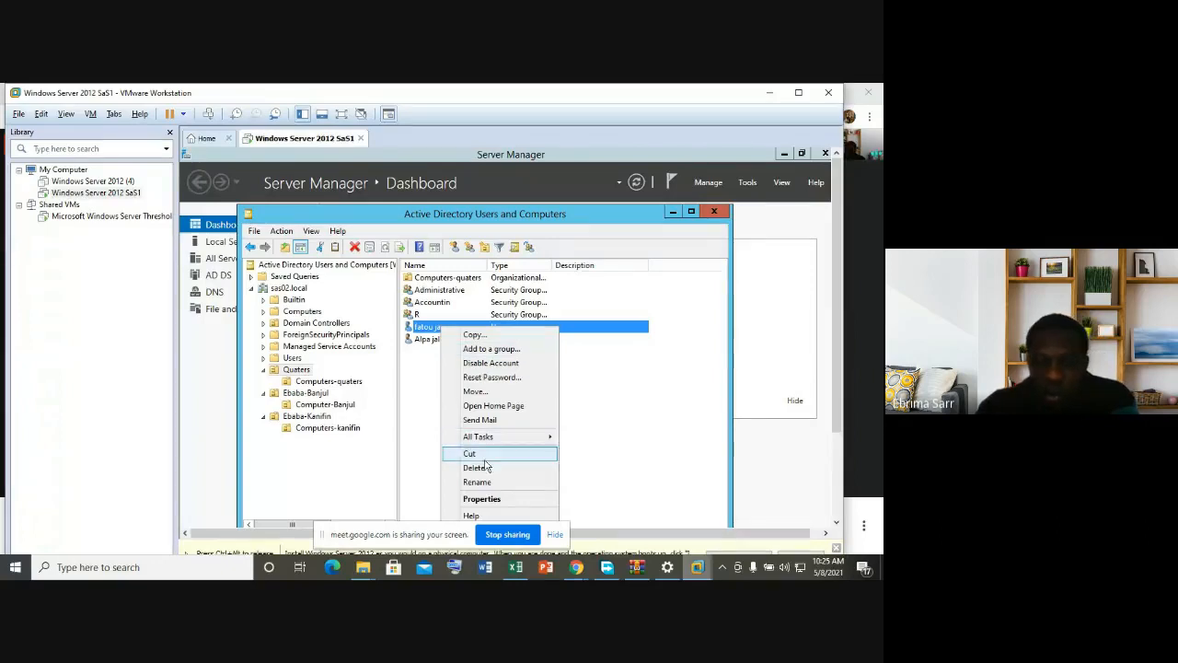
click(482, 499)
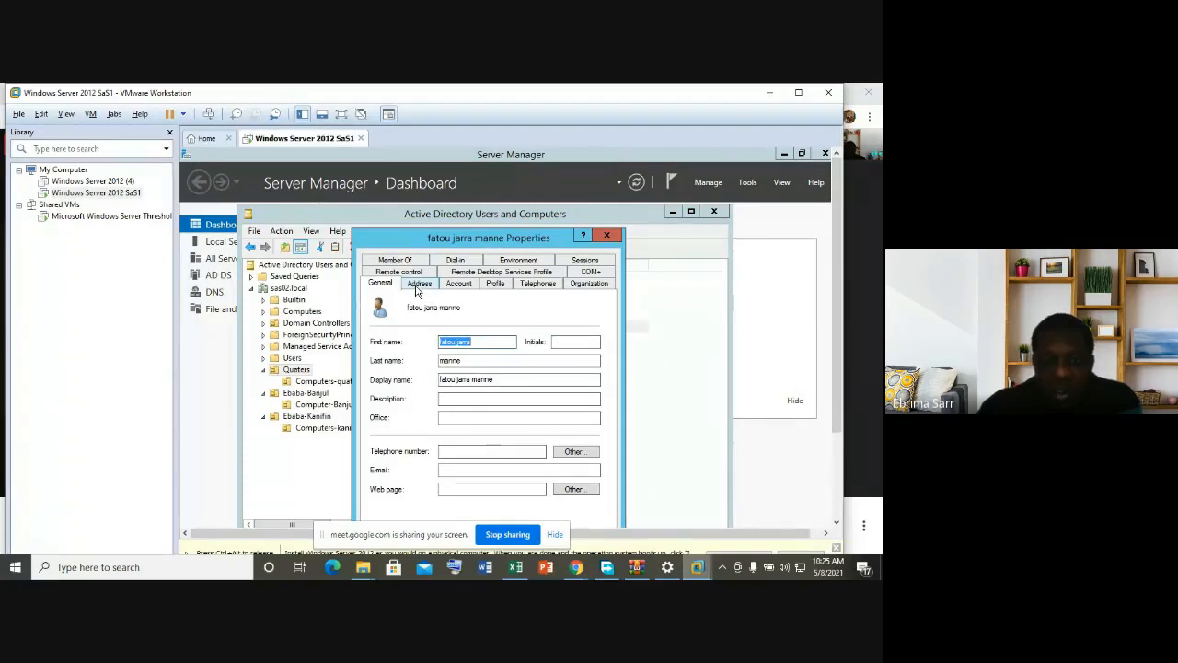
click(420, 286)
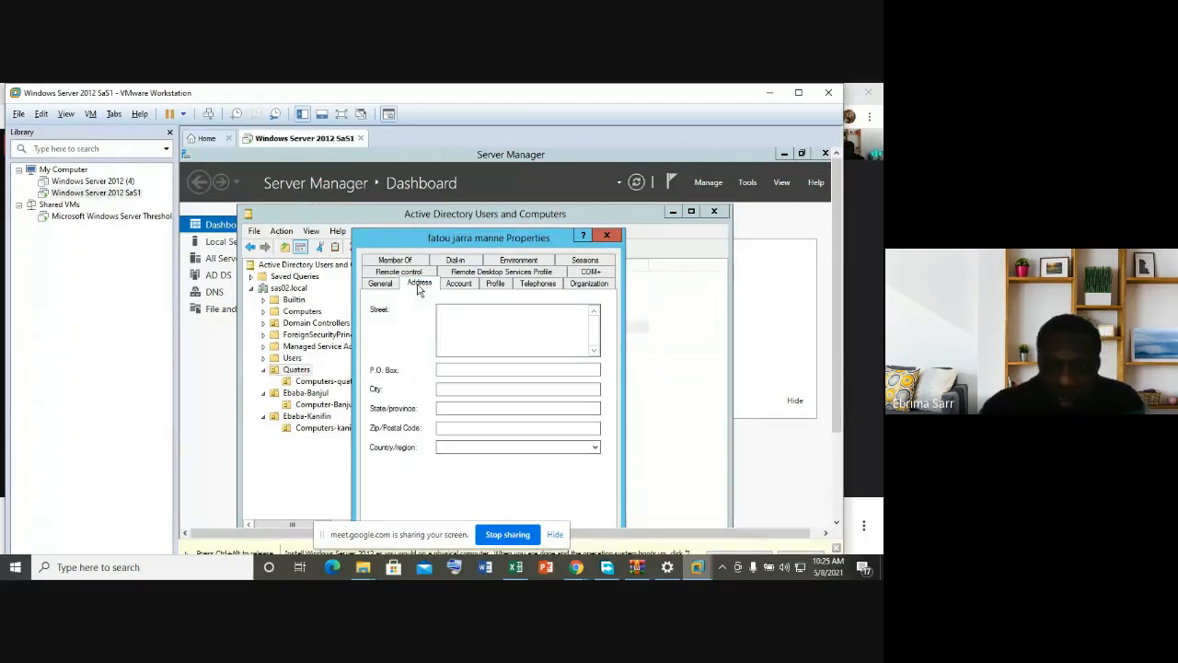
click(485, 318)
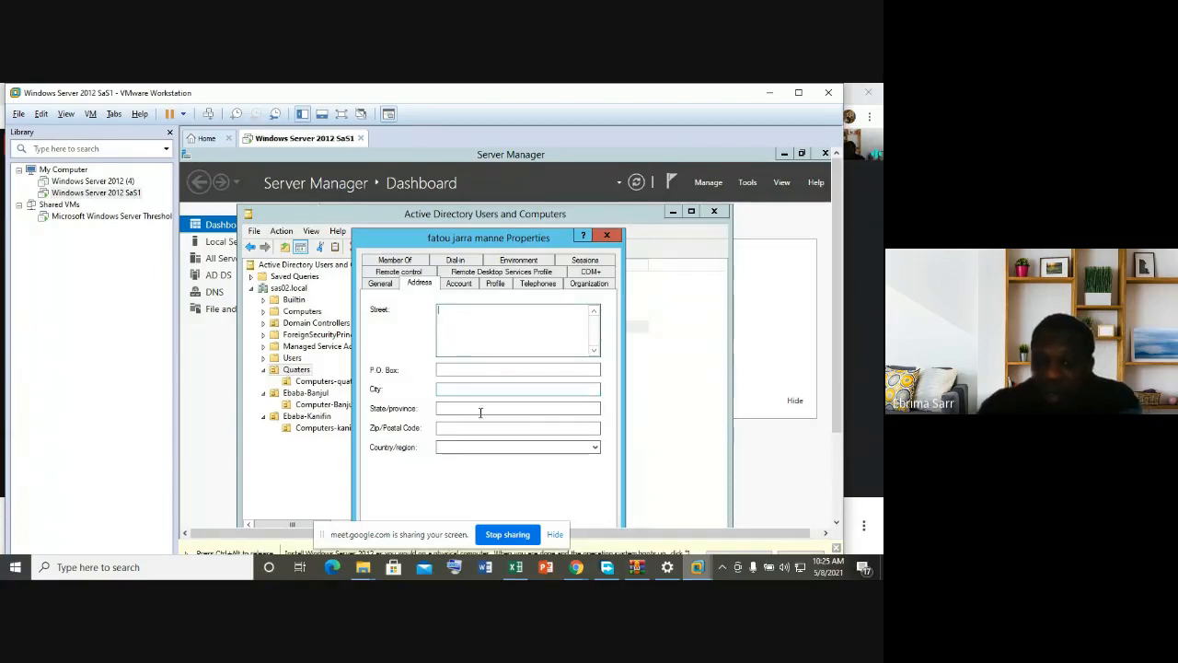
click(460, 286)
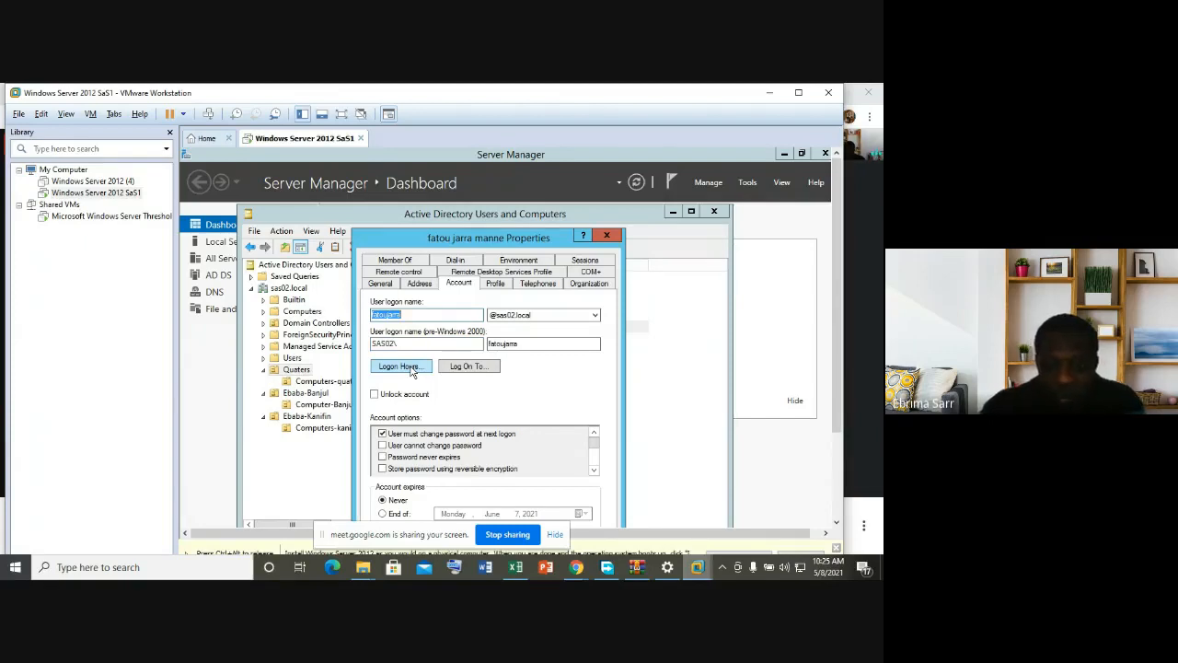
click(413, 260)
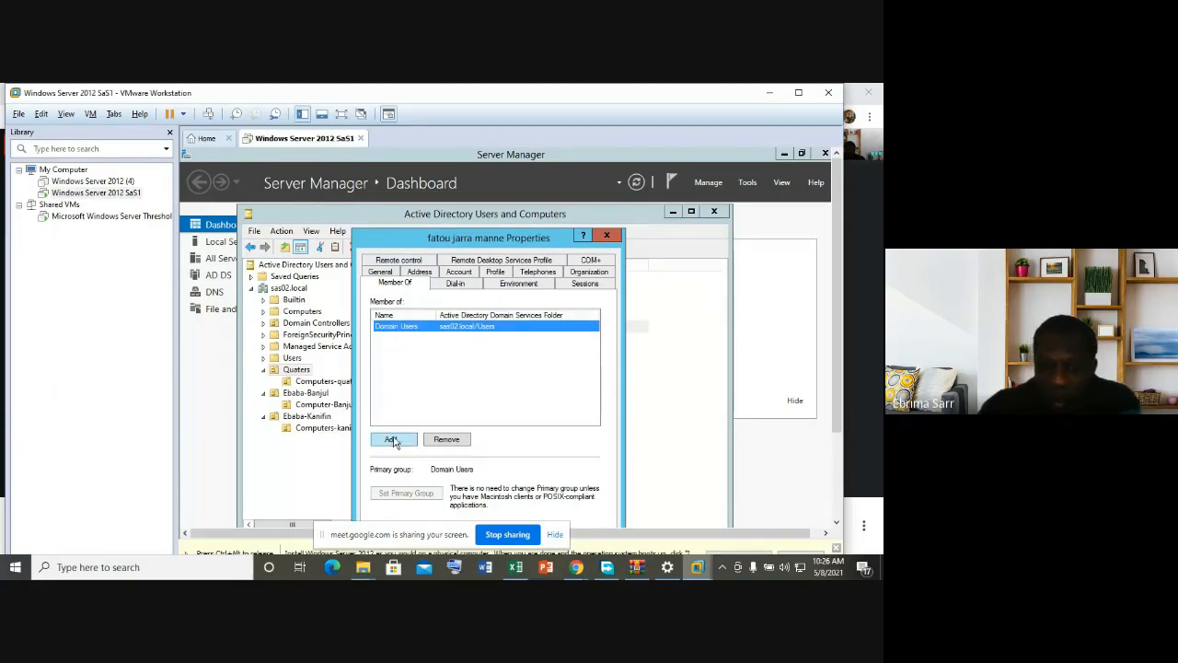
Step: Add the first Quaters user to the Administrative group and dismiss the confirmation
click(607, 236)
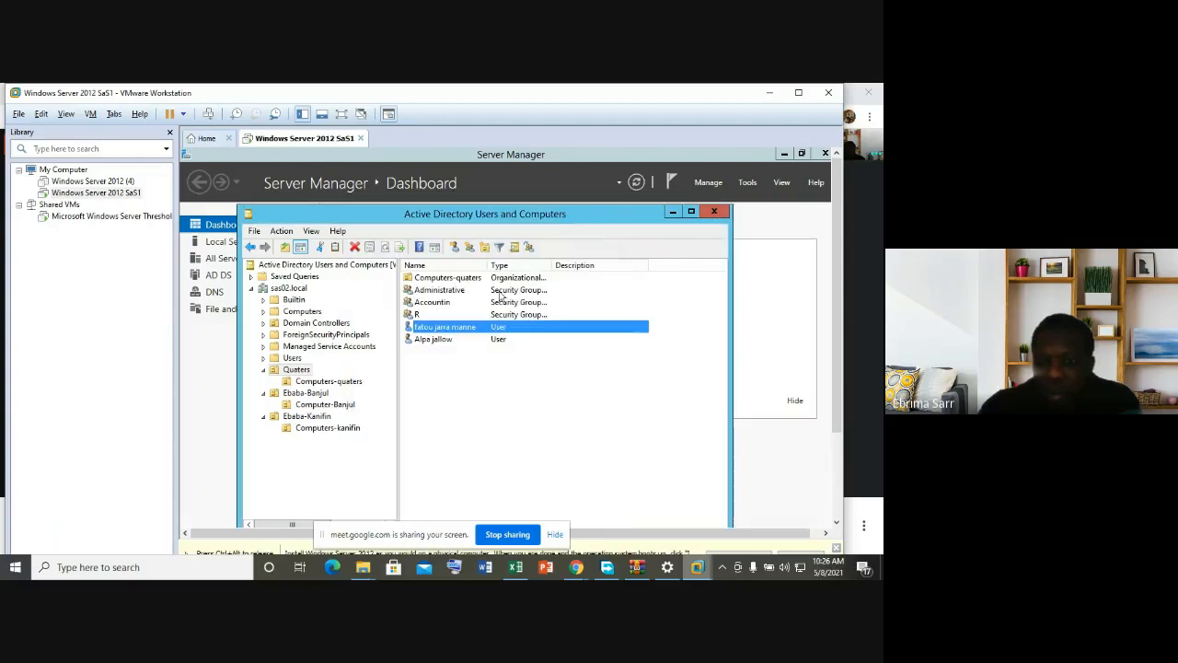
right_click(459, 330)
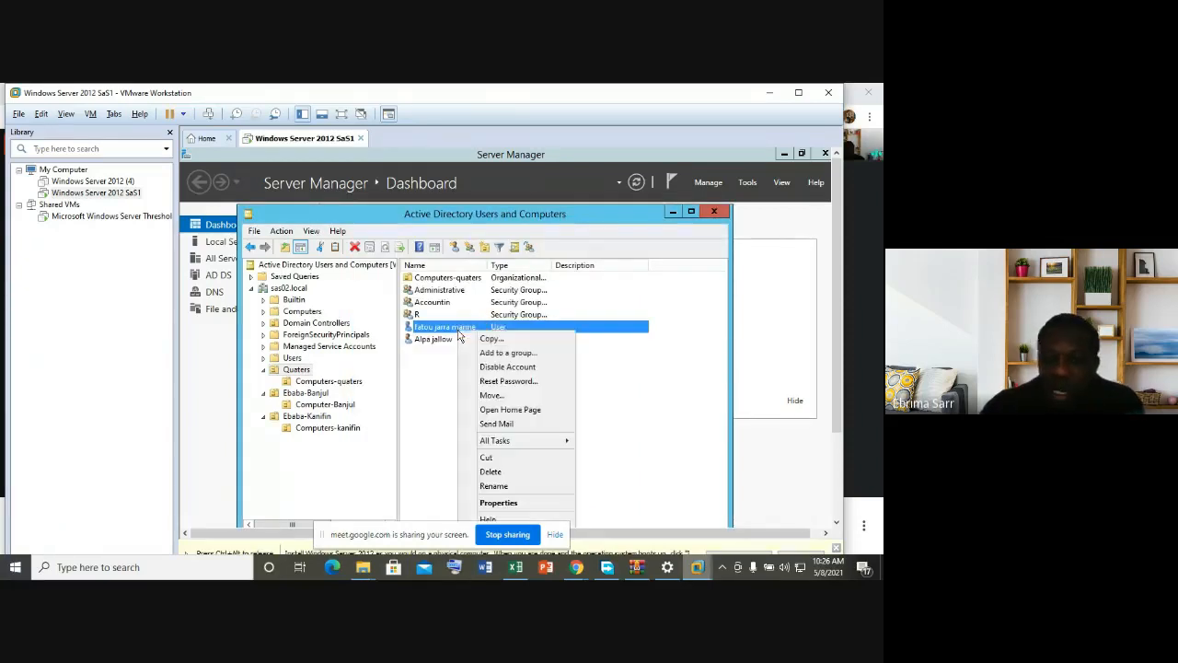
click(505, 355)
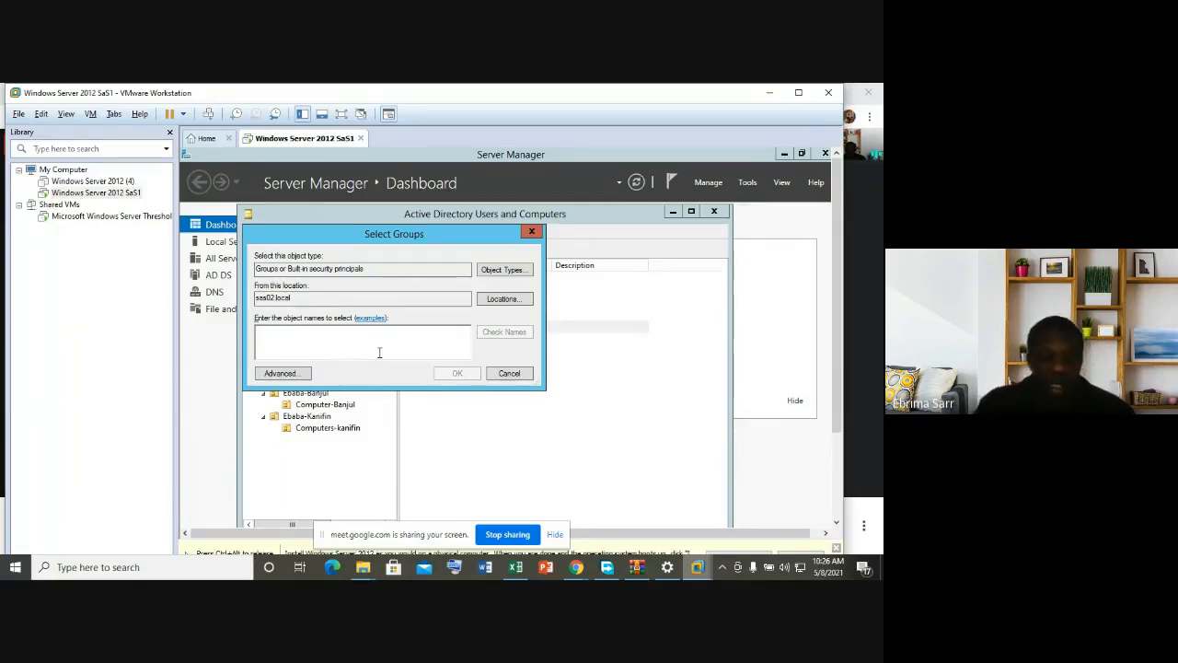
text(A)
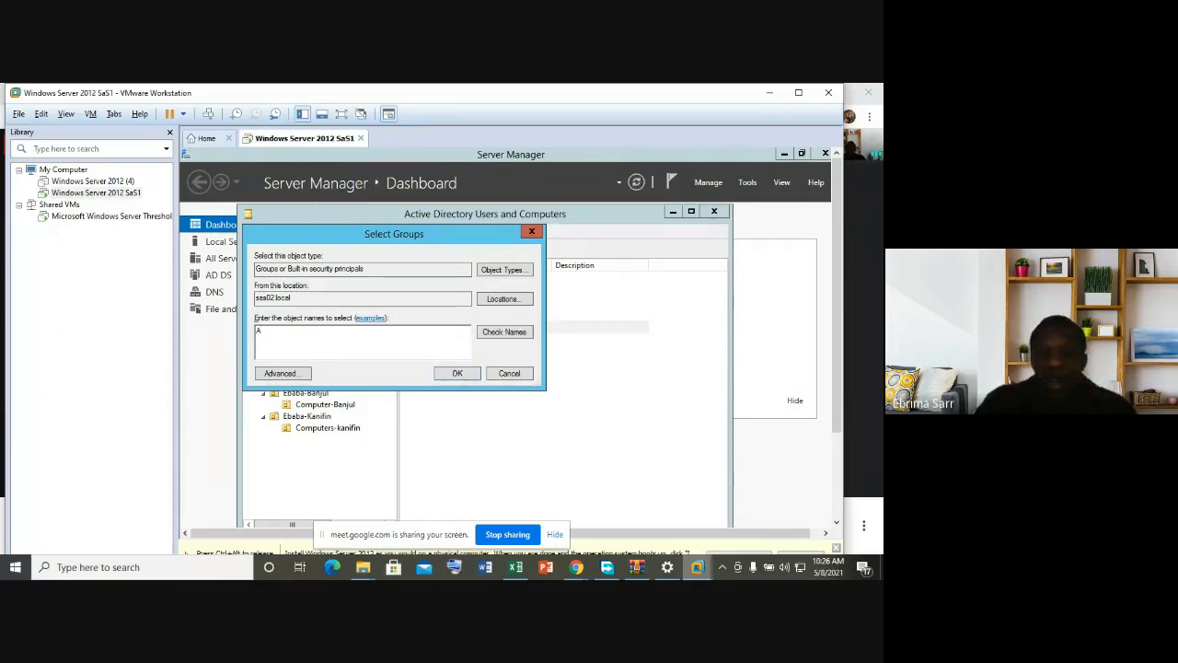
click(531, 231)
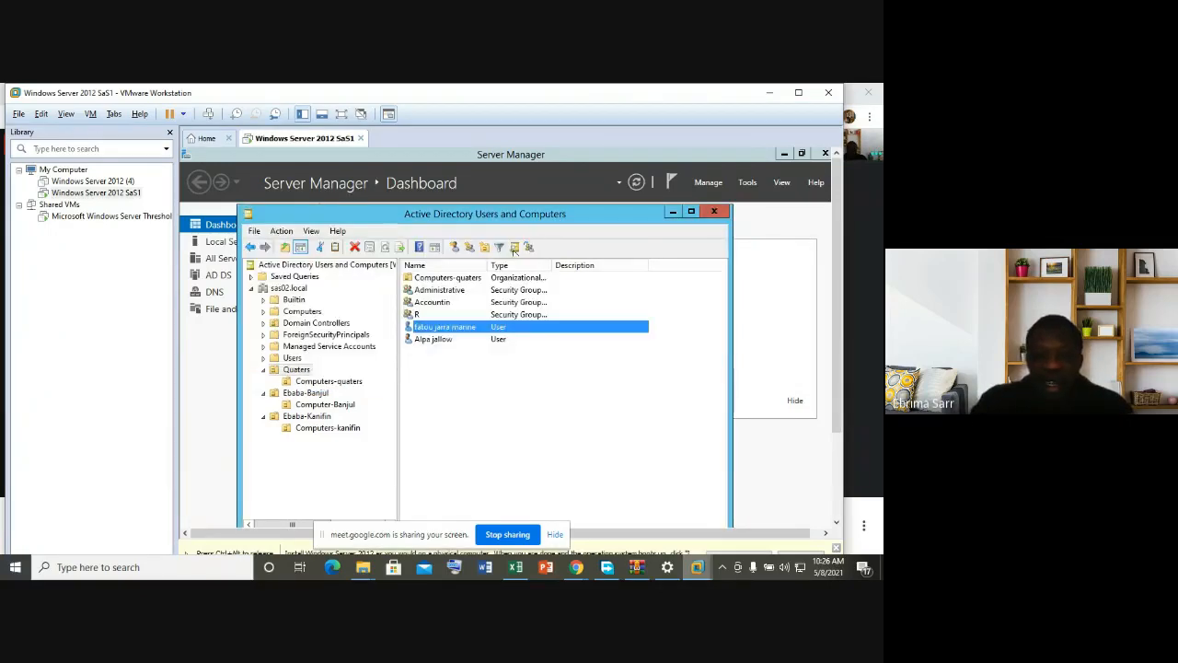
right_click(434, 332)
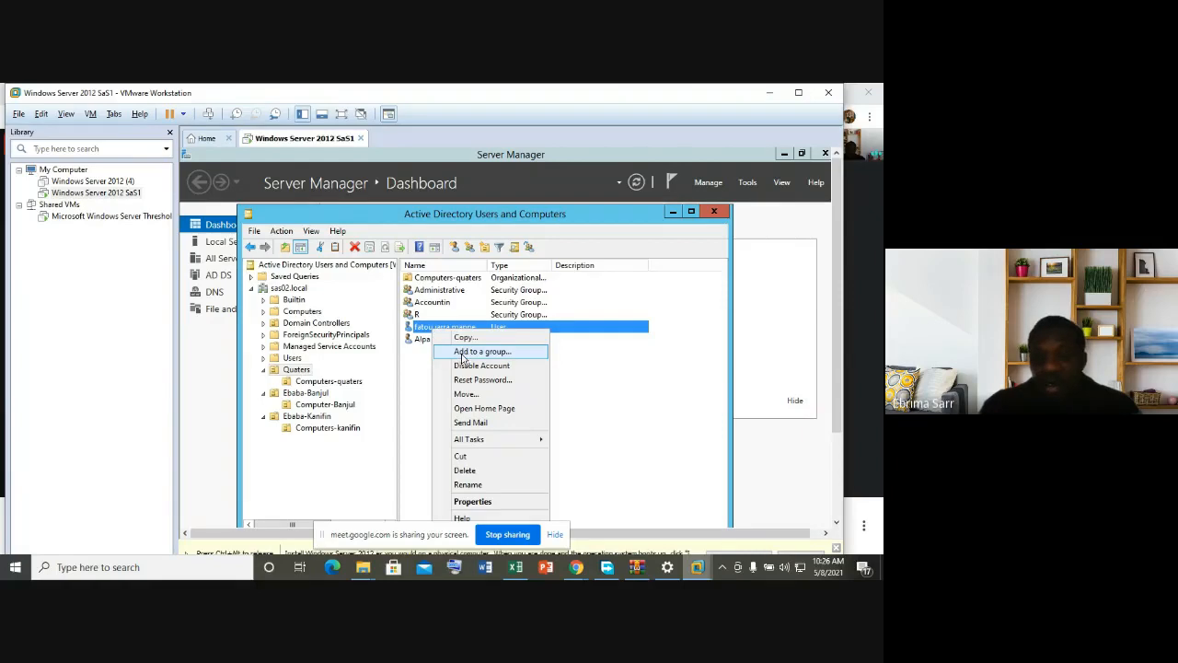
click(464, 352)
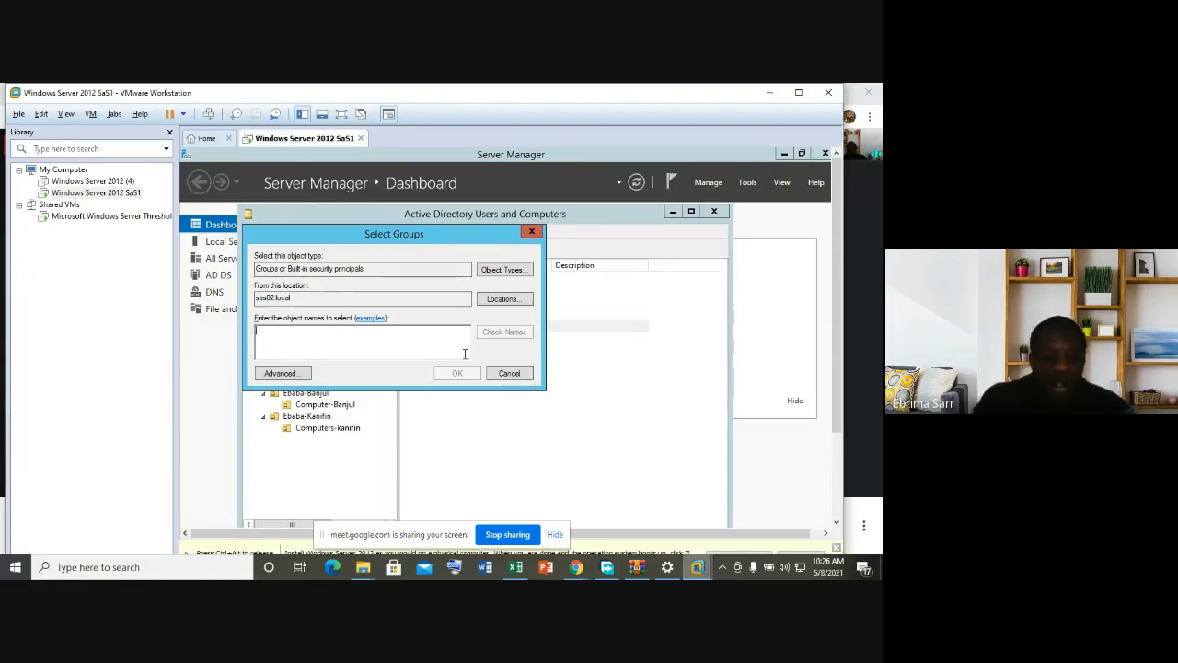
text(A)
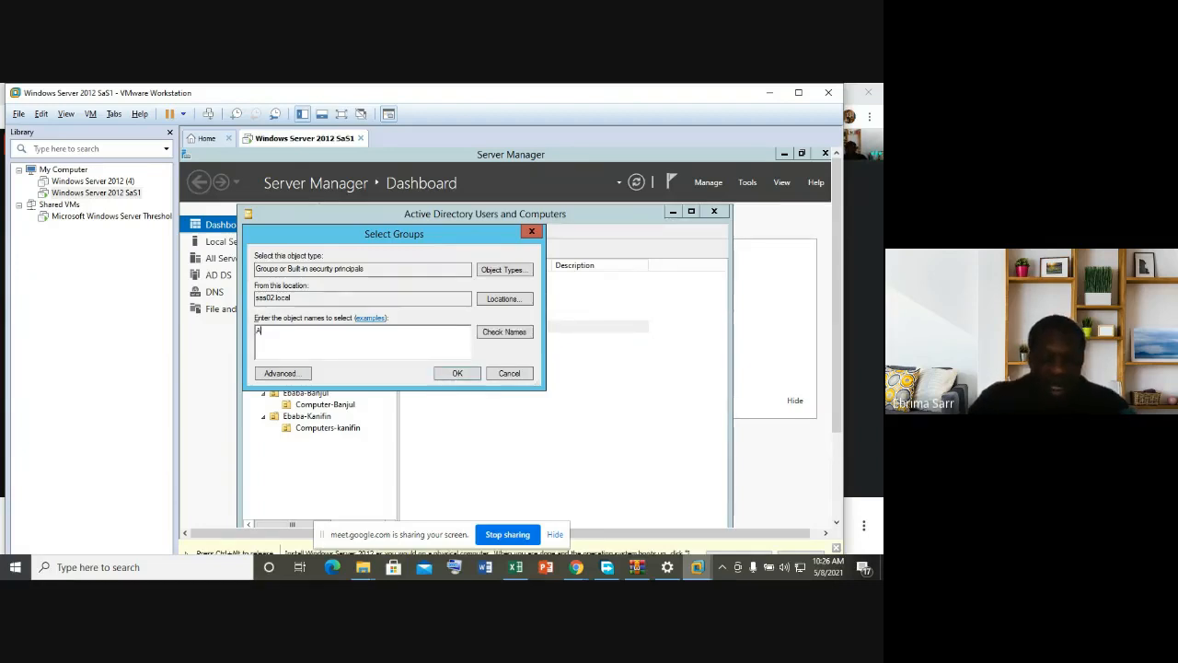
text(dmin)
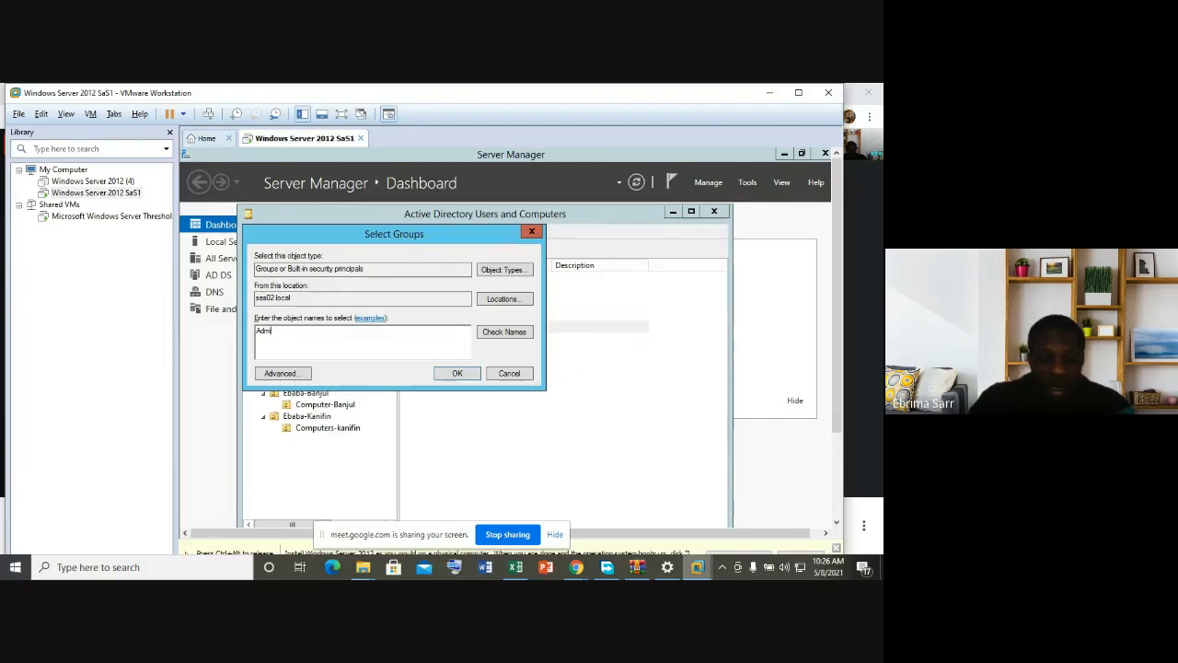
text(istrative)
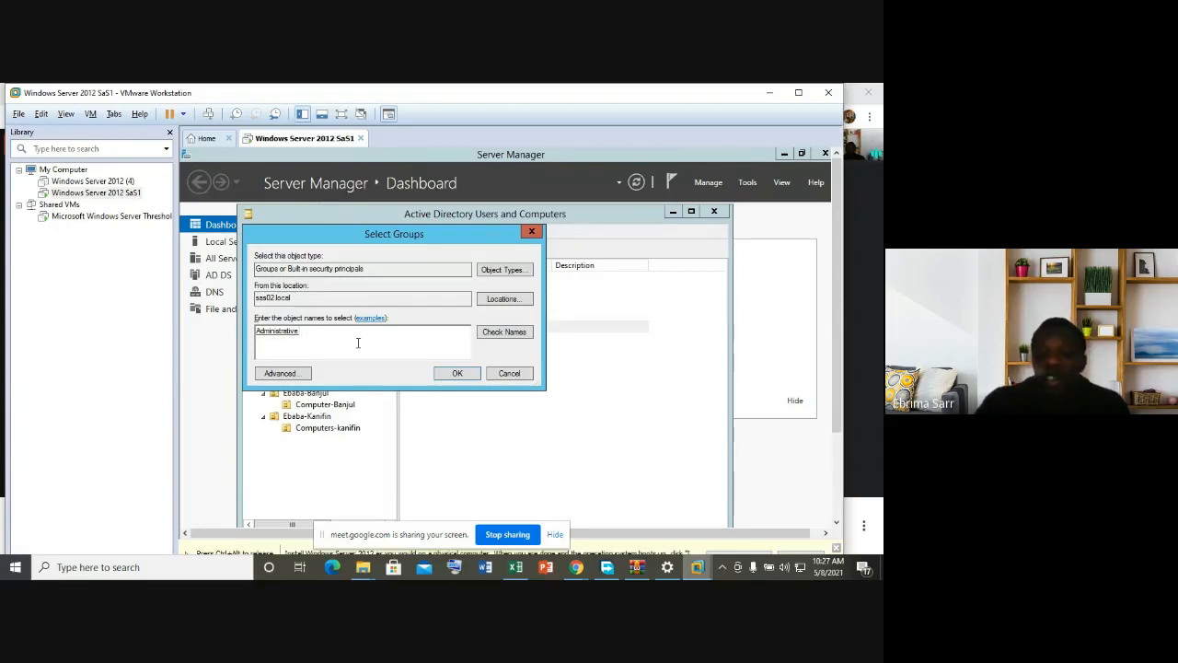
click(458, 374)
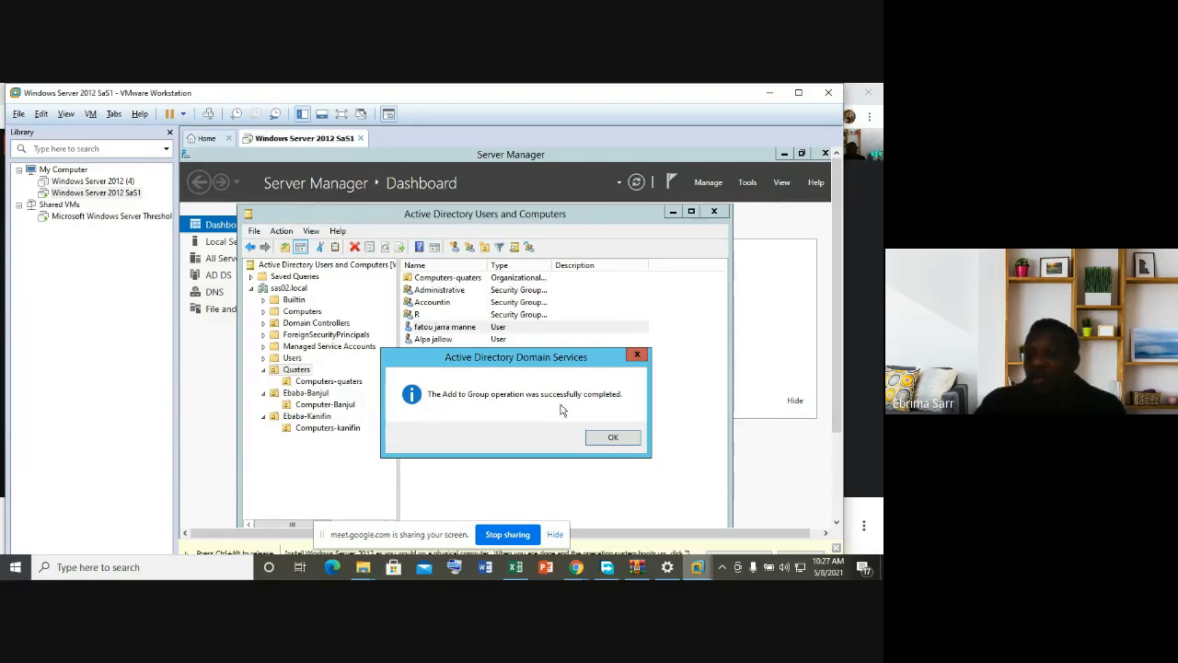
click(612, 437)
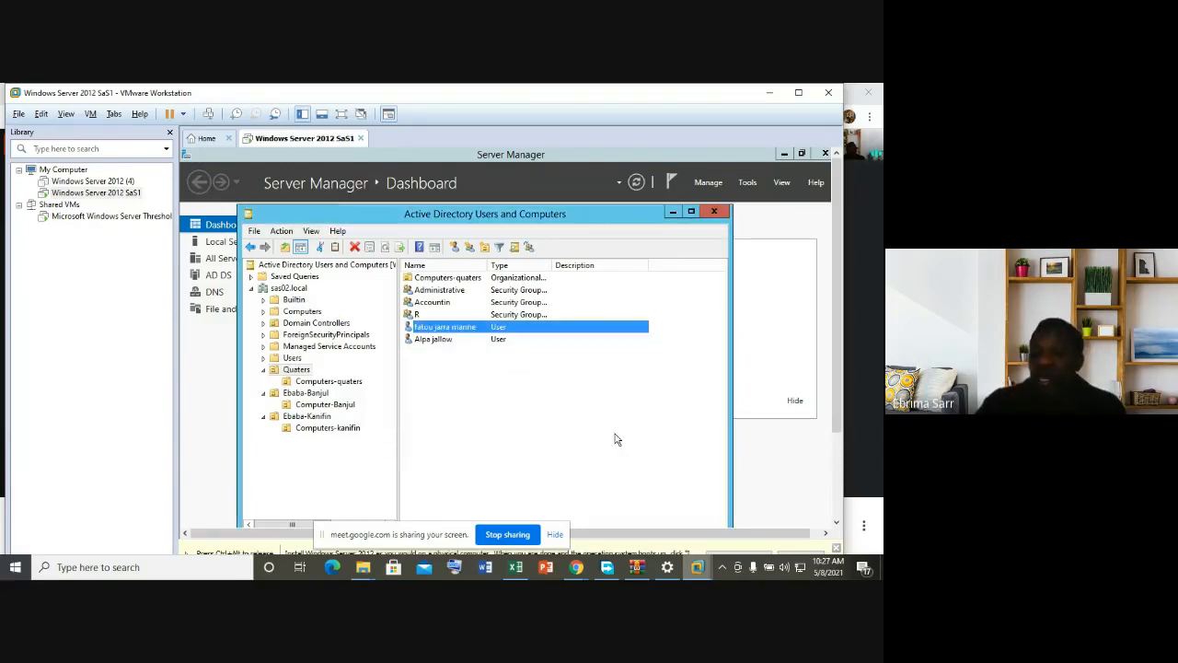
Step: Add the same user to the Accountin group, resolving 'accounti' with Check Names
right_click(461, 329)
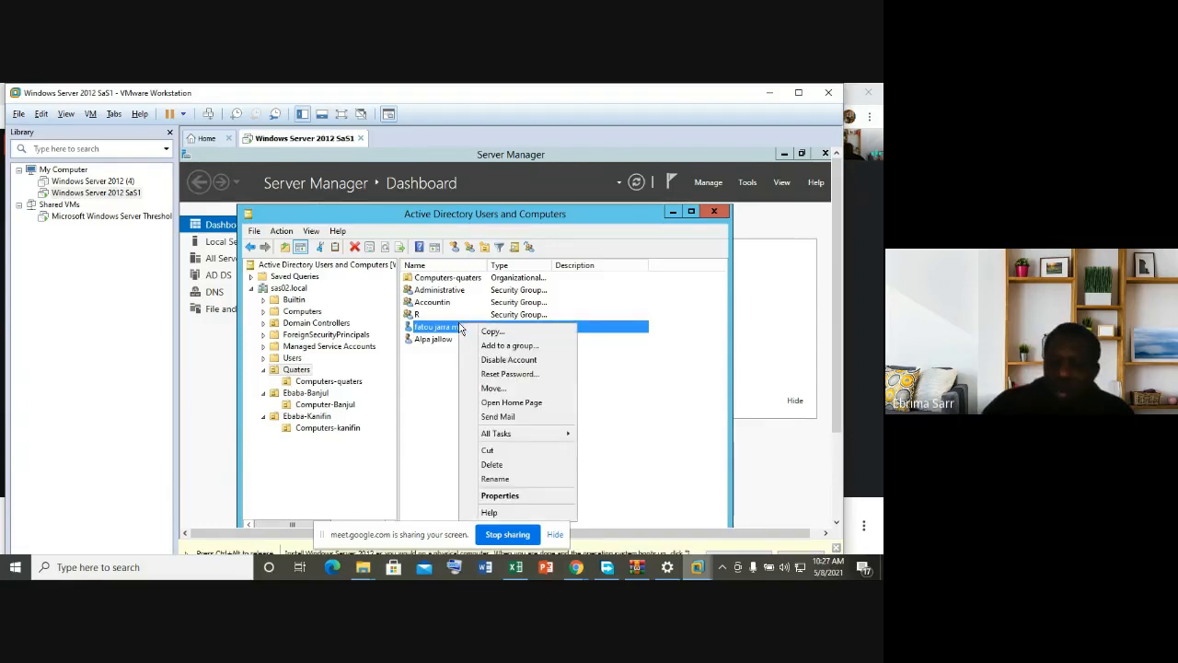
click(501, 346)
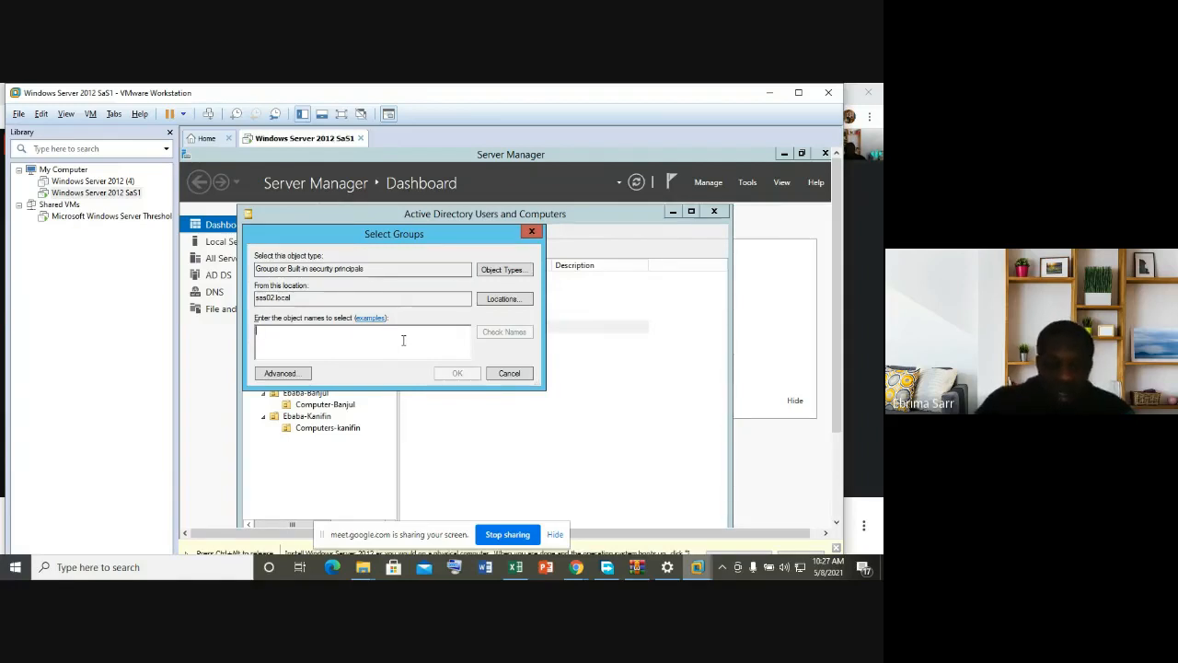
text(a)
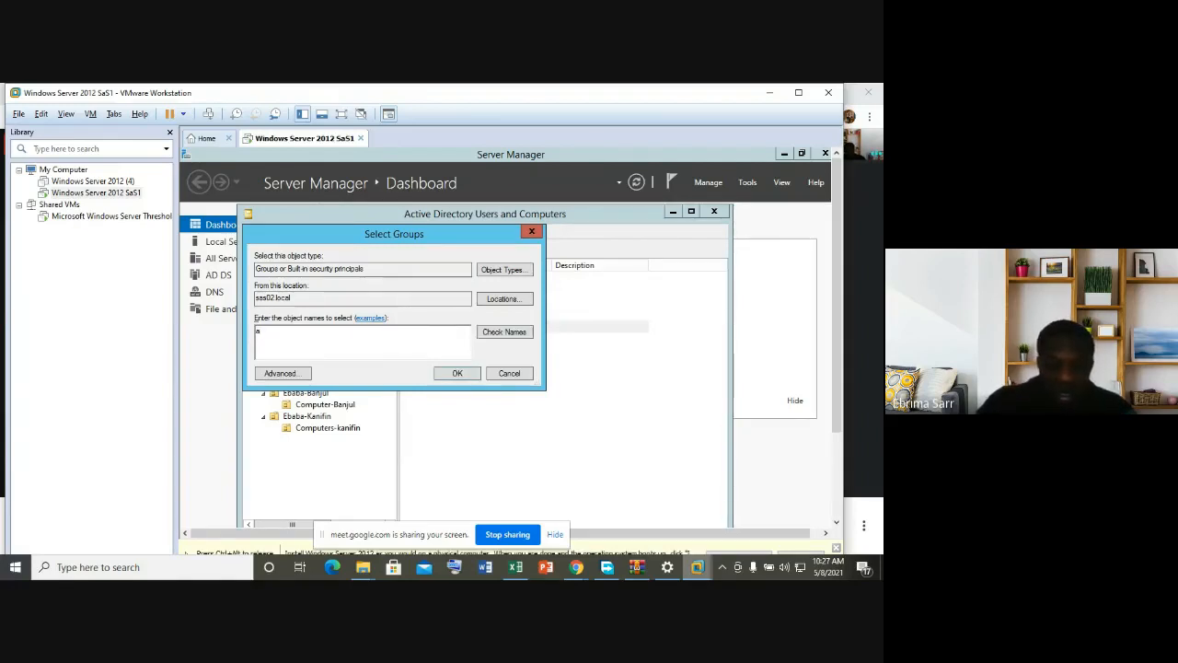
text(ccountin)
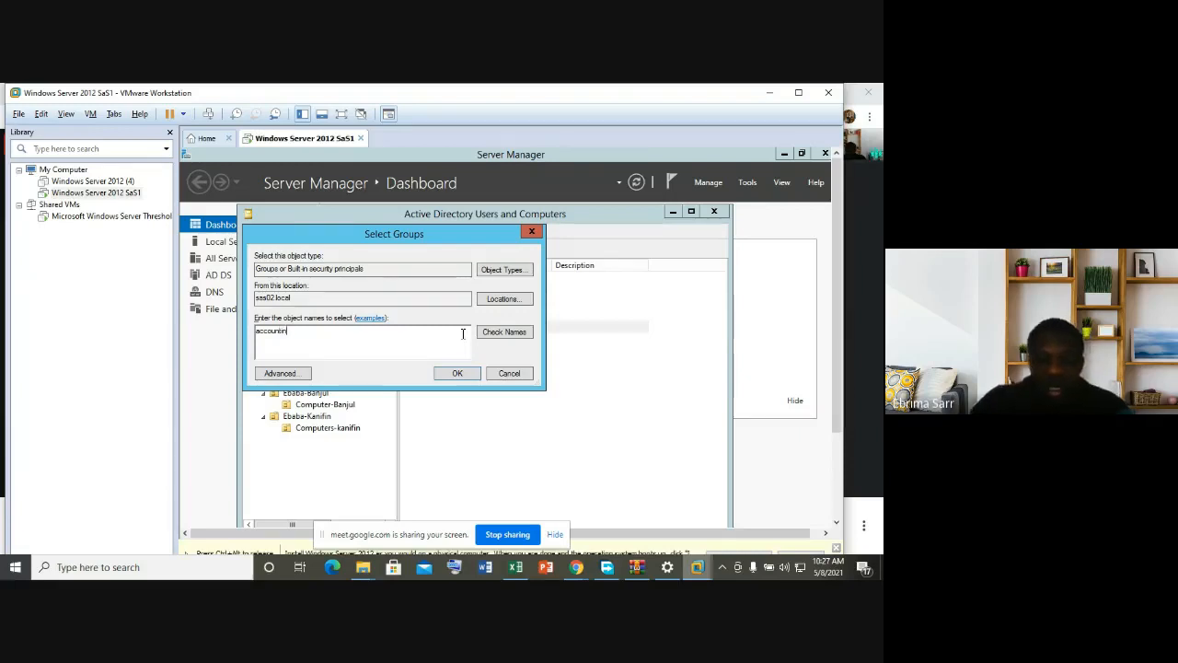
click(492, 333)
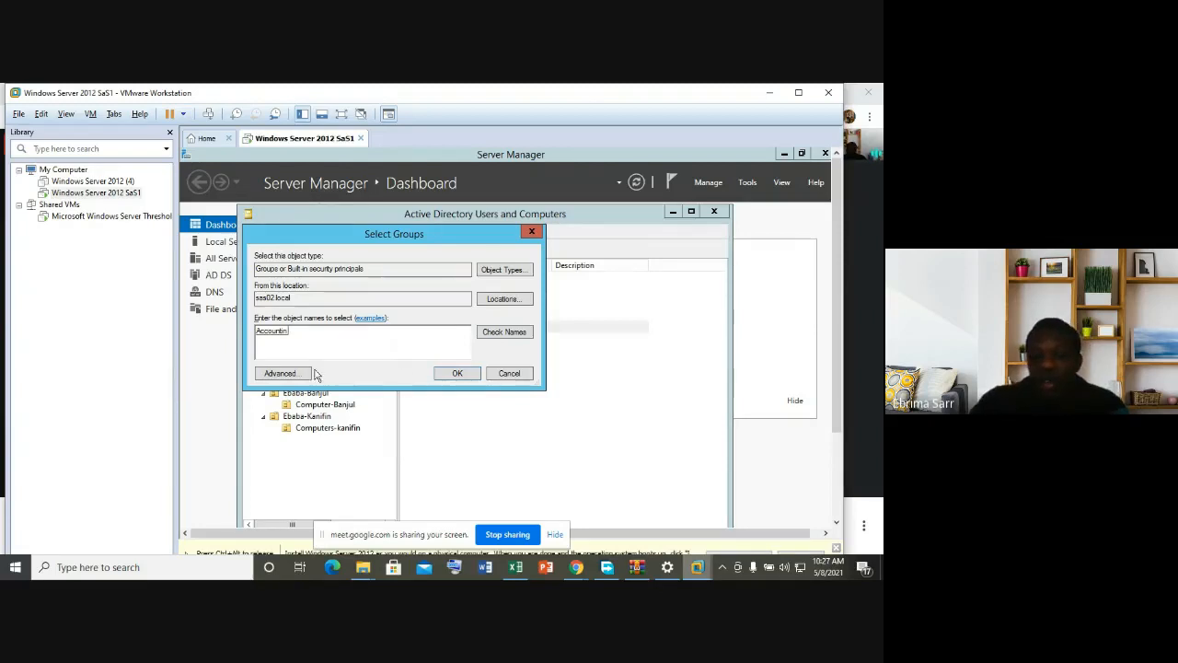
click(458, 373)
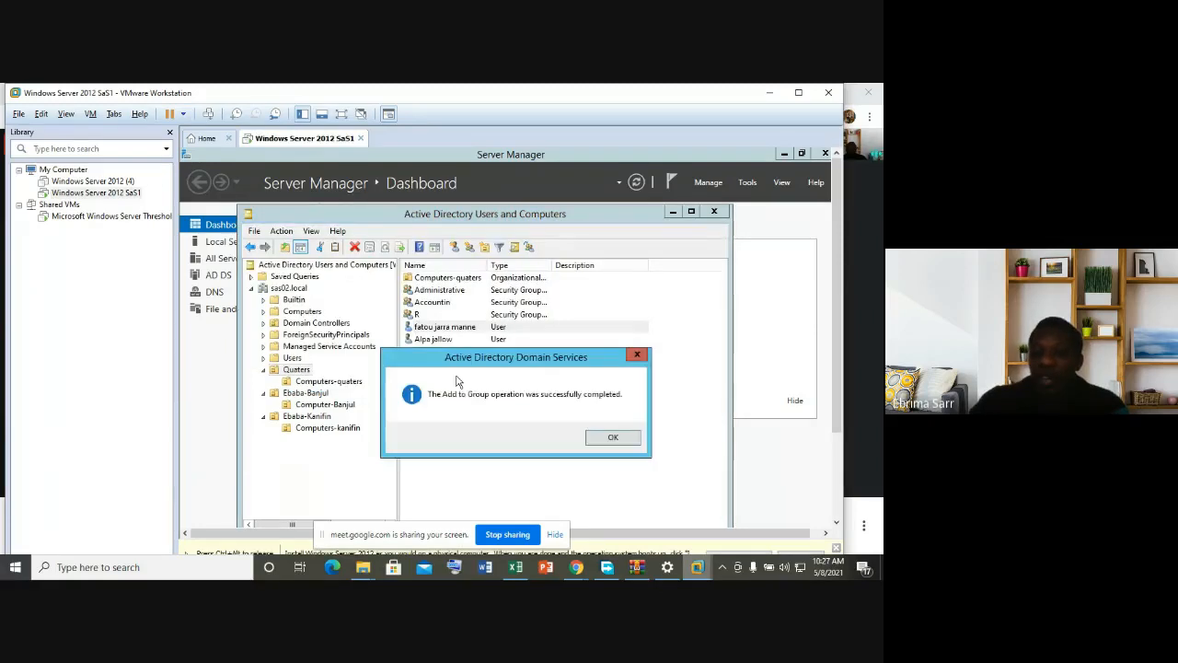
click(614, 441)
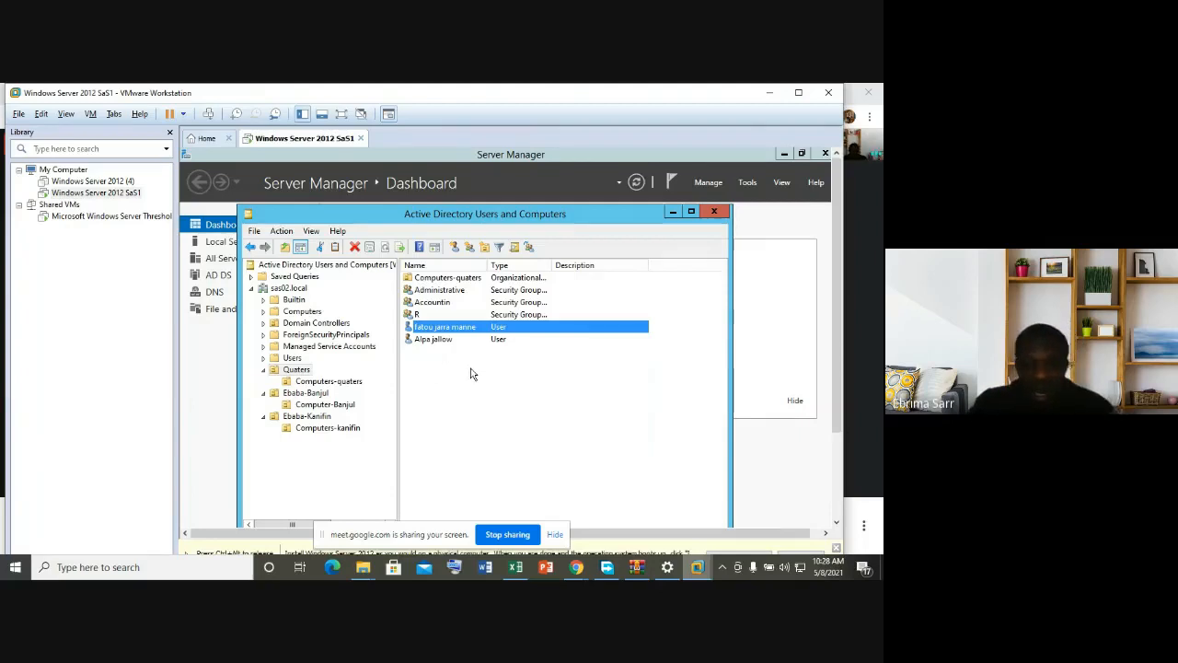
Step: Add the second Quaters user to group R, picking it from the Check Names matches
click(451, 347)
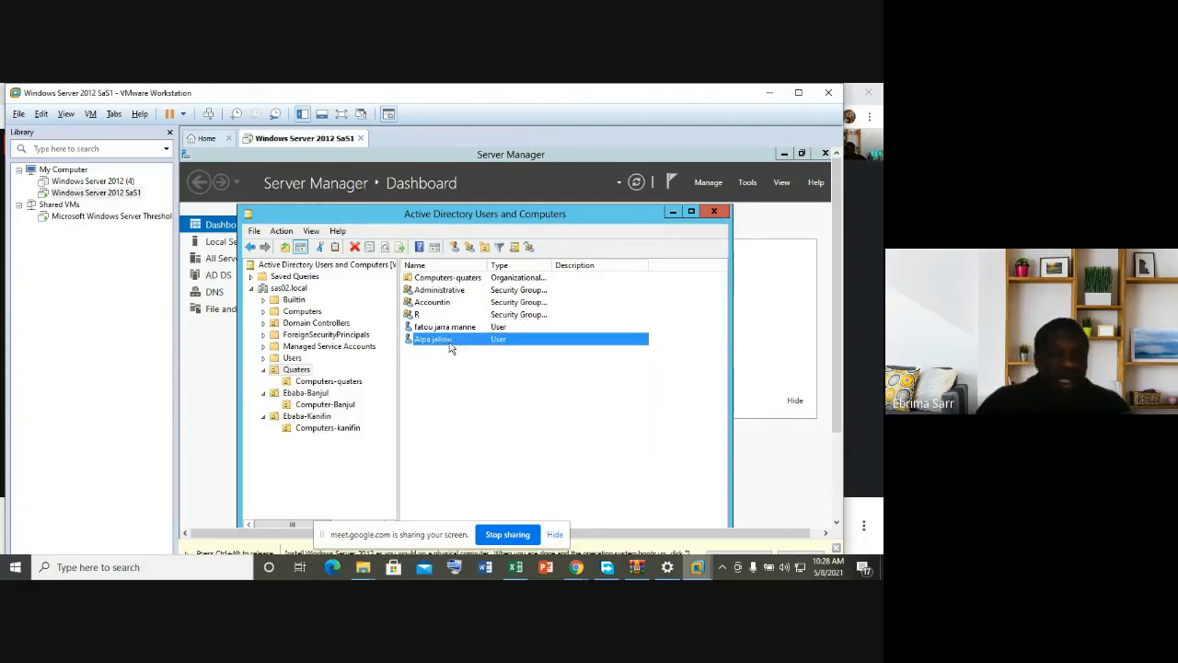
right_click(451, 347)
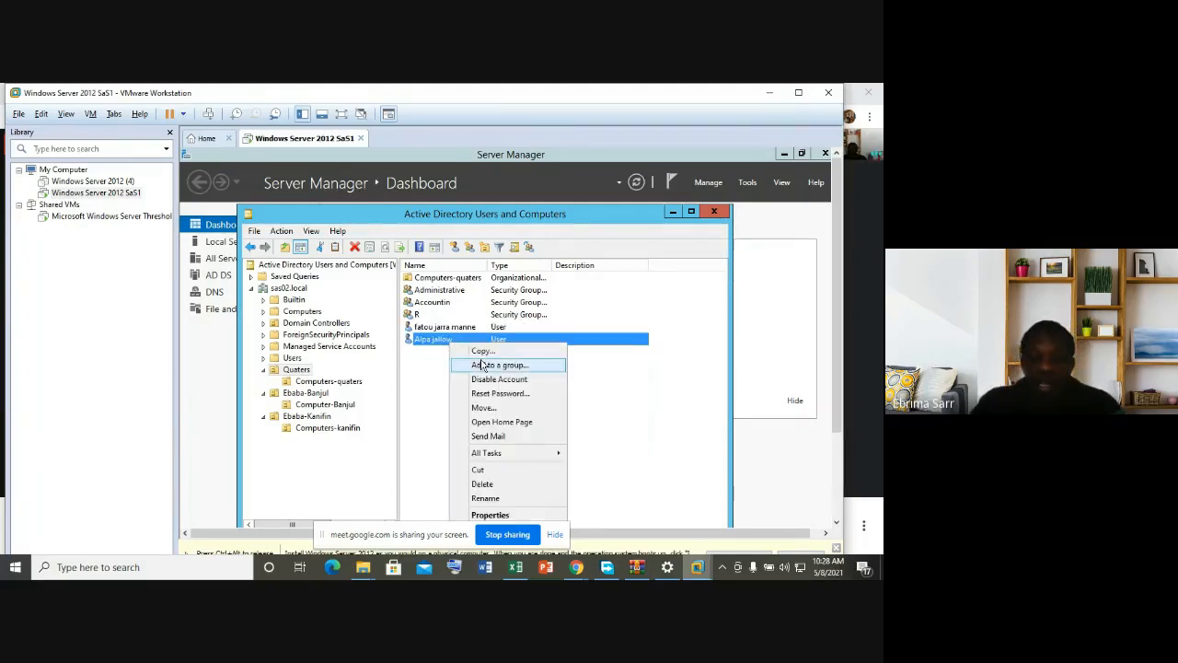
click(480, 365)
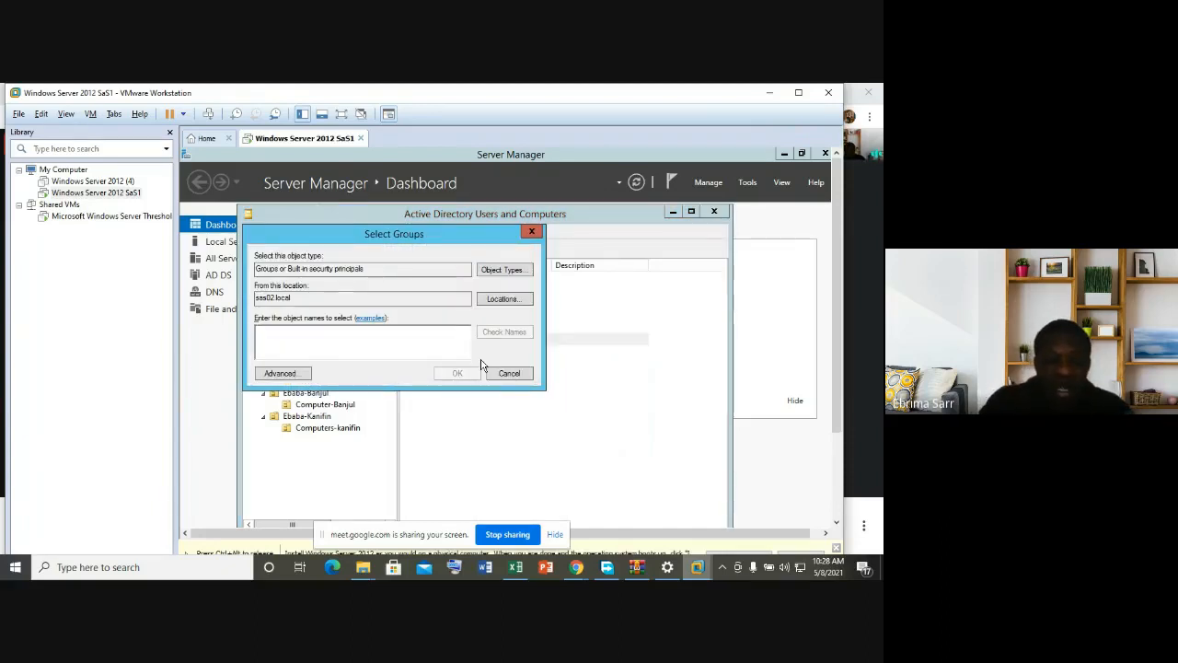
text(F)
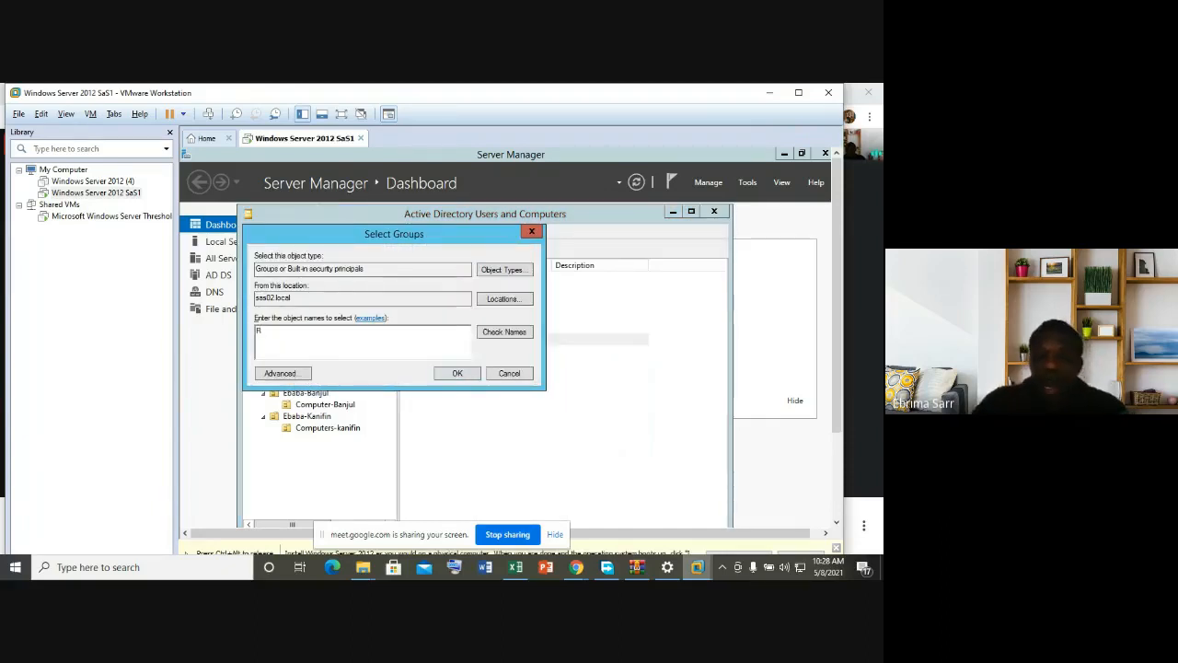
click(499, 333)
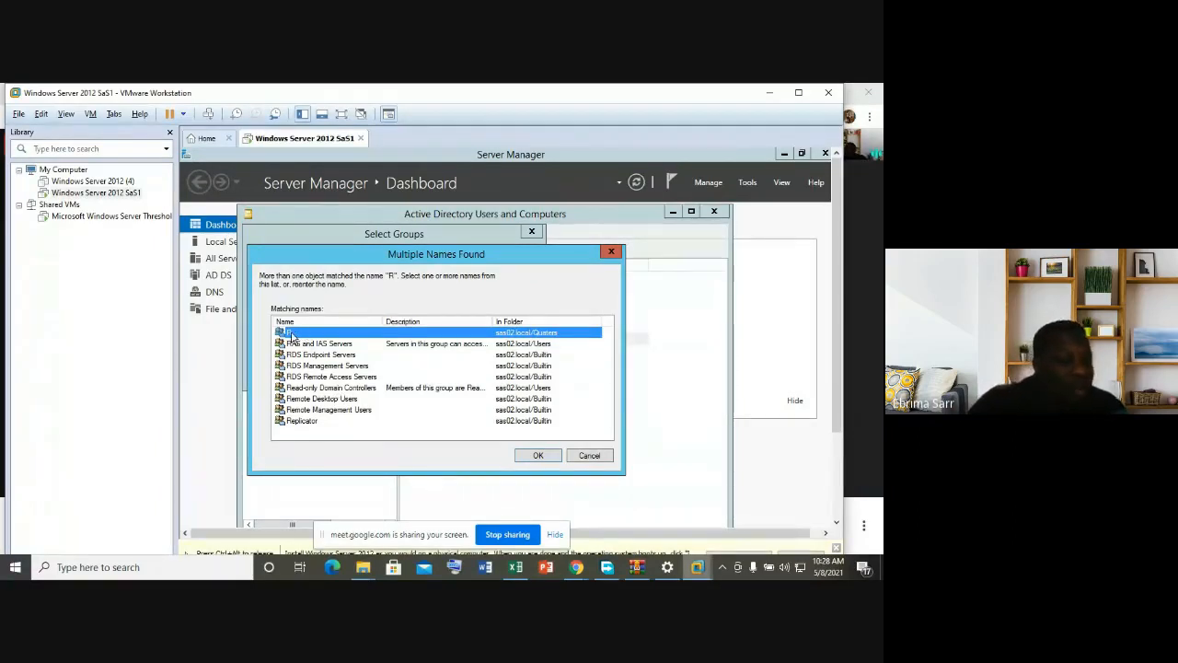
click(532, 458)
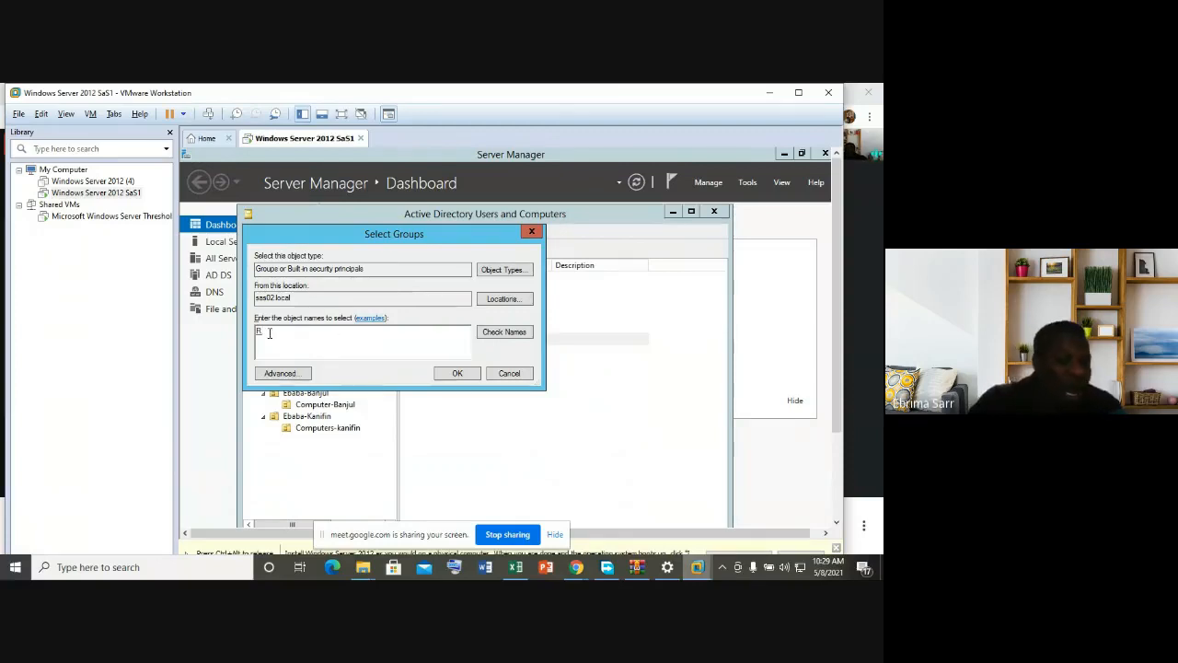
click(457, 374)
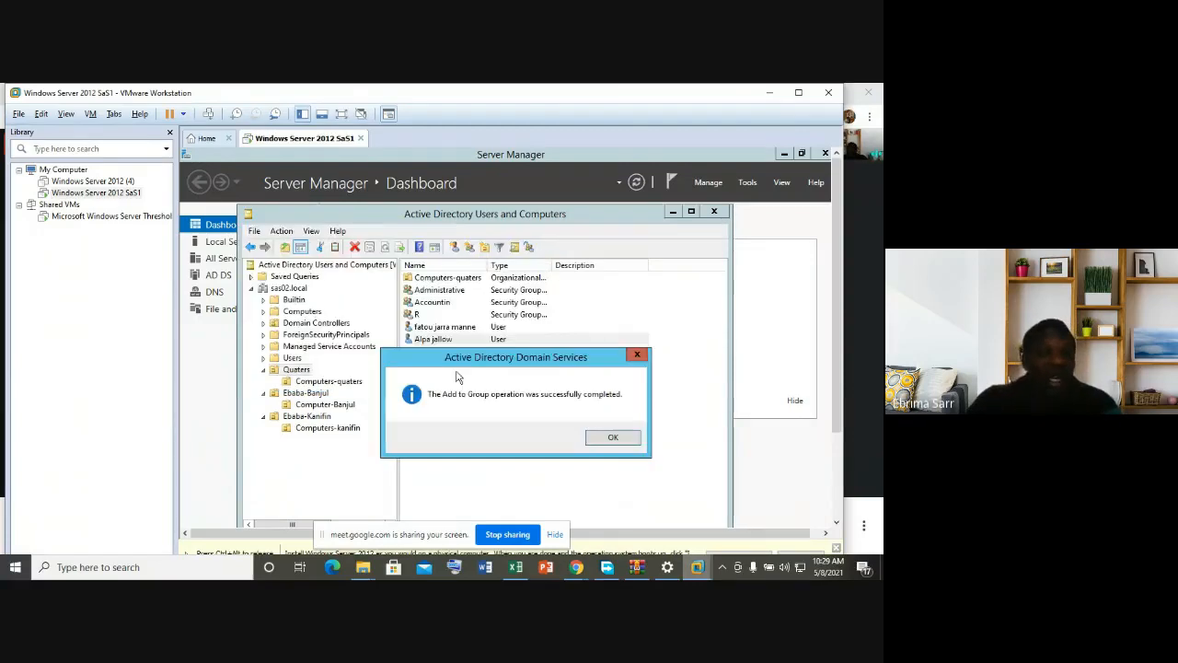
click(608, 437)
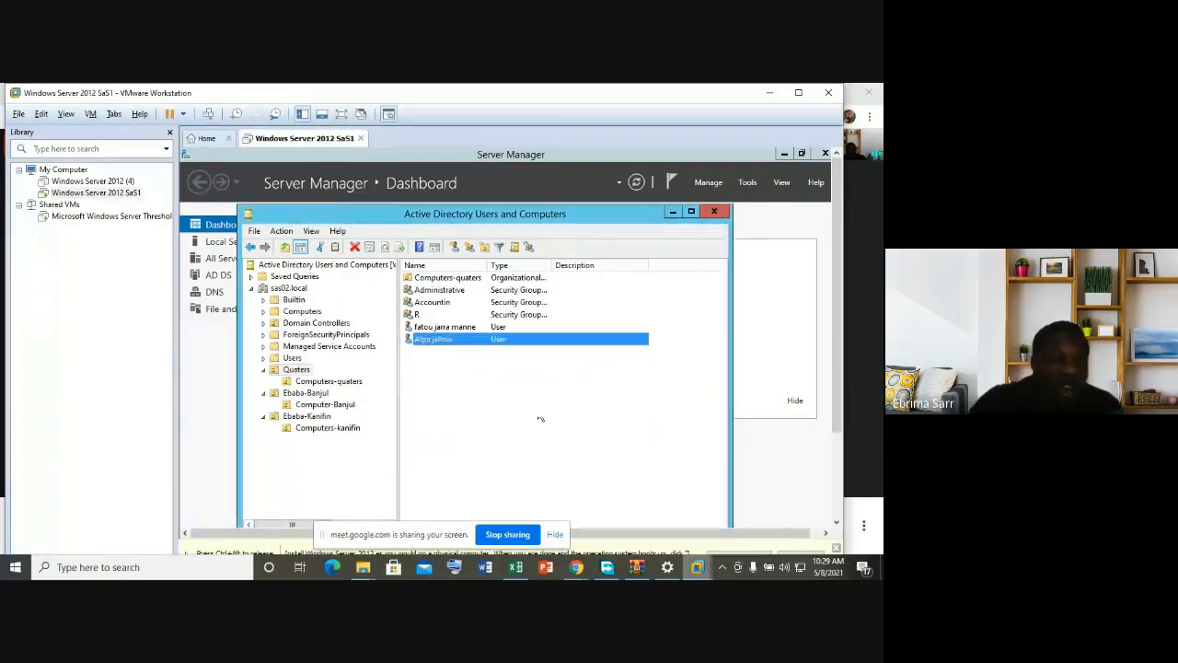
Step: Add the second Ebaba-Kanifin user to Delevery-kanifin, found by searching 'DELEVERY'
click(322, 394)
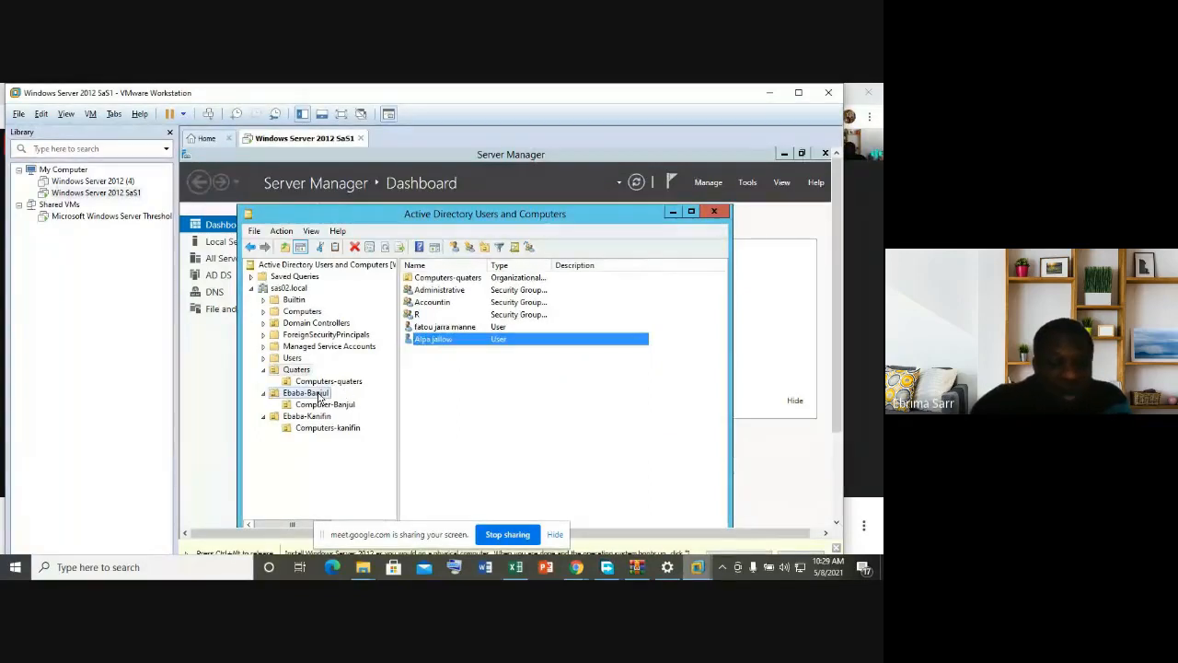
click(308, 416)
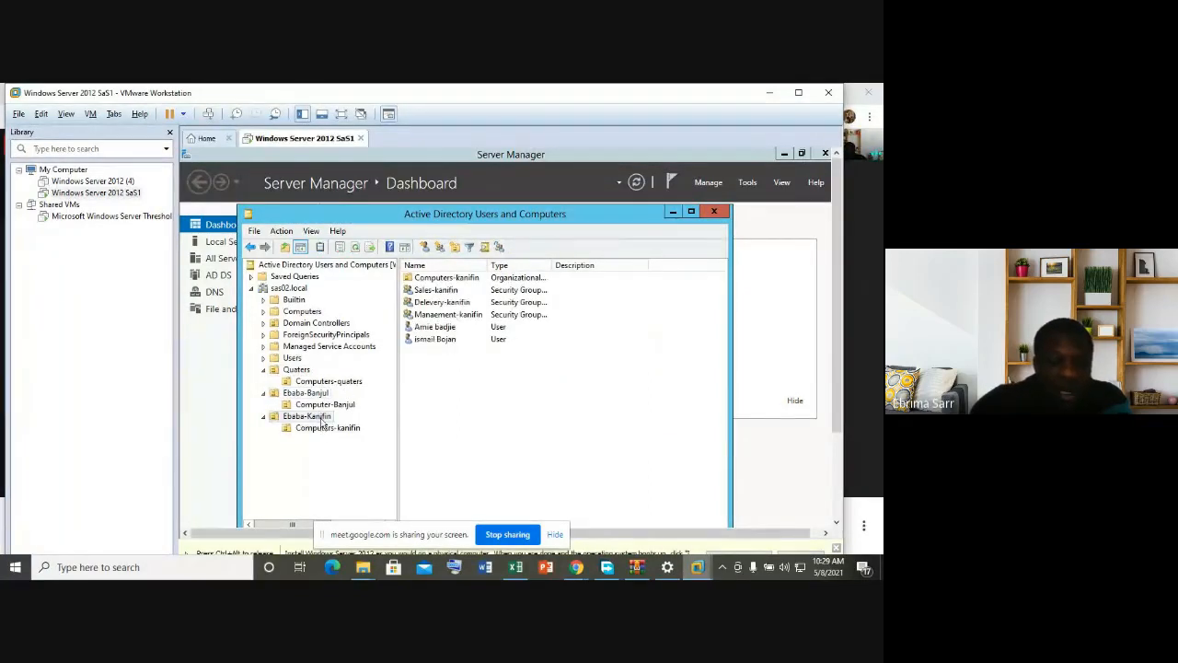
click(437, 340)
right_click(436, 340)
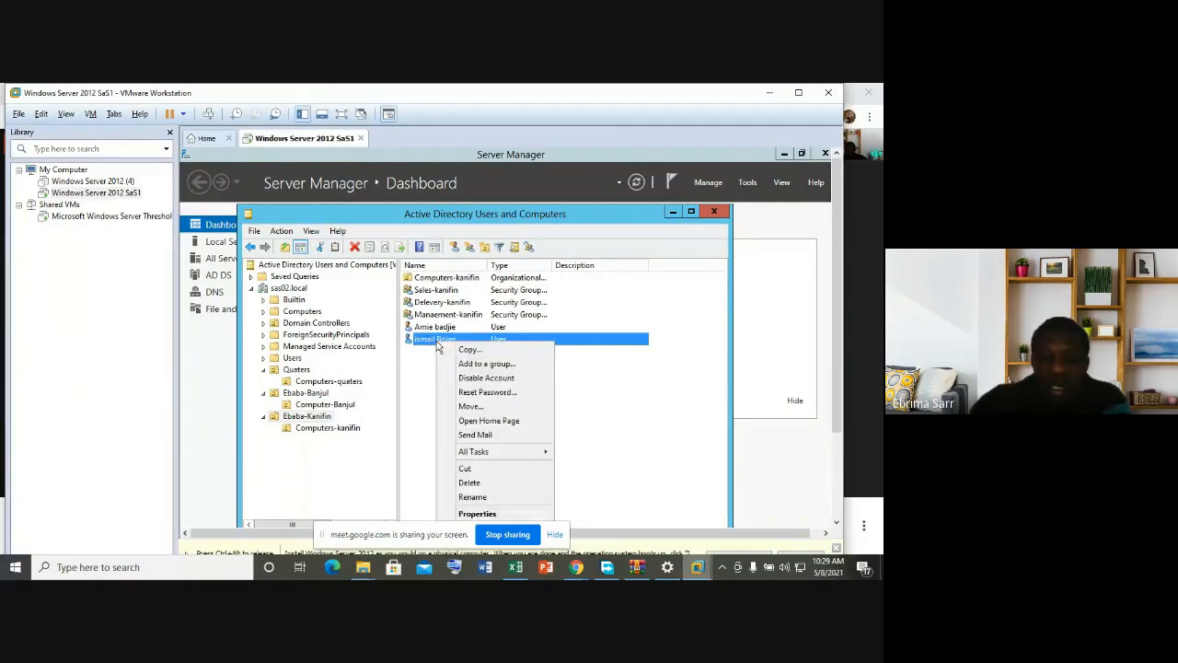
click(484, 364)
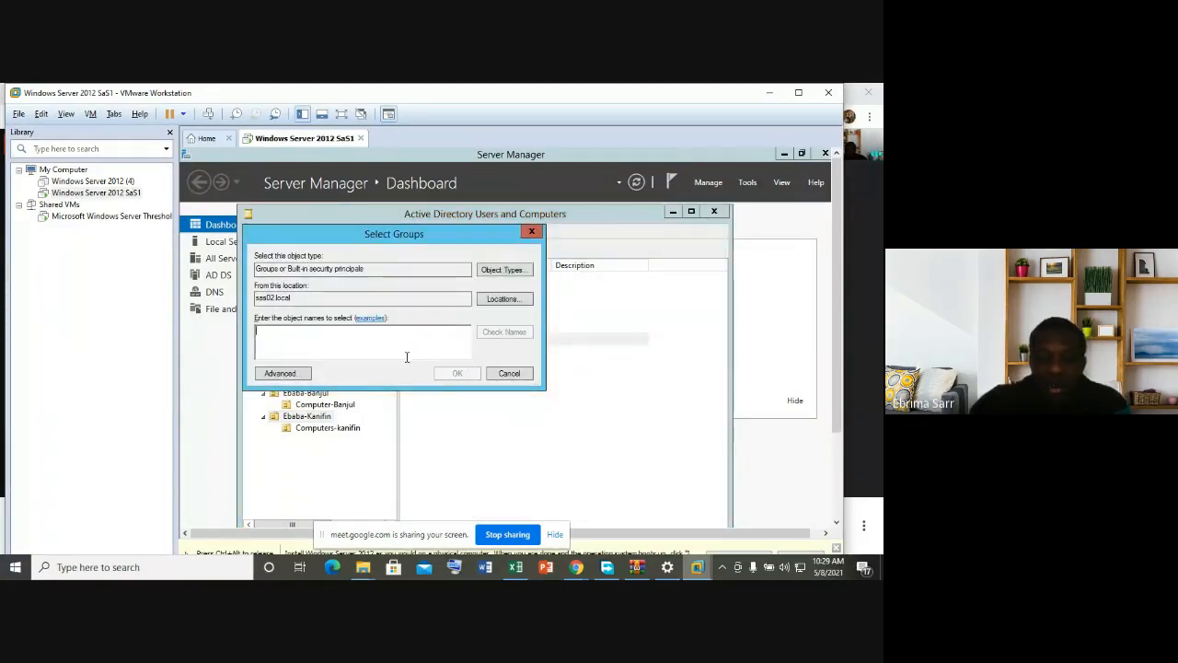
text(D)
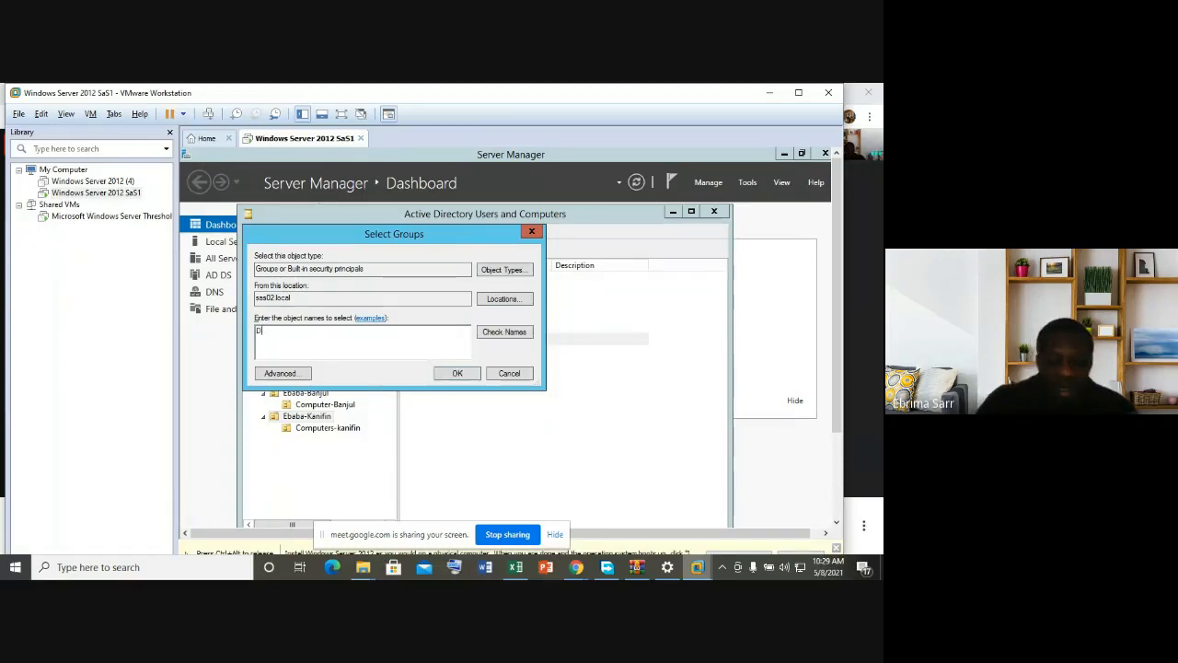
text(ELEVERY)
click(498, 334)
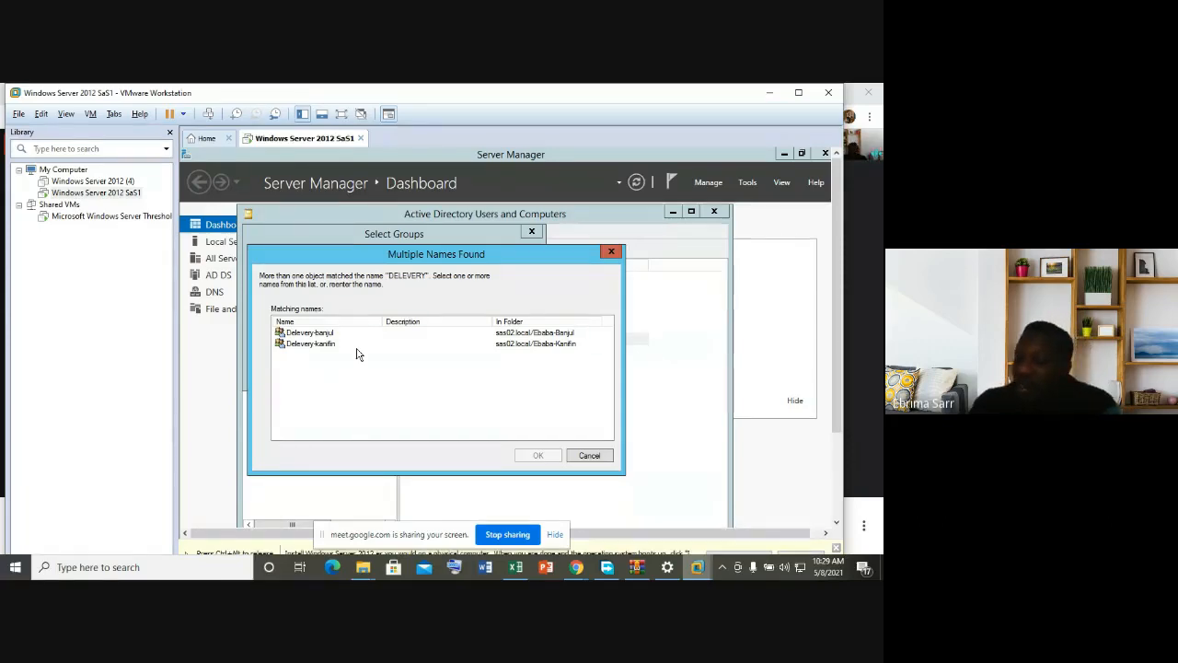
click(329, 345)
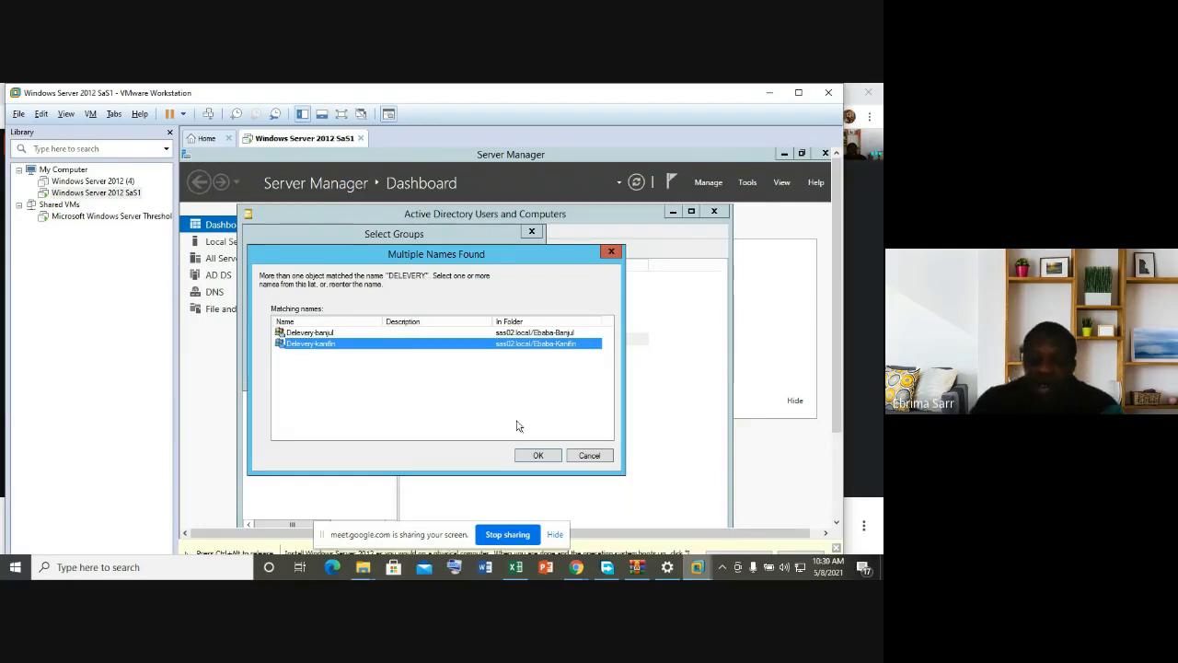
click(536, 457)
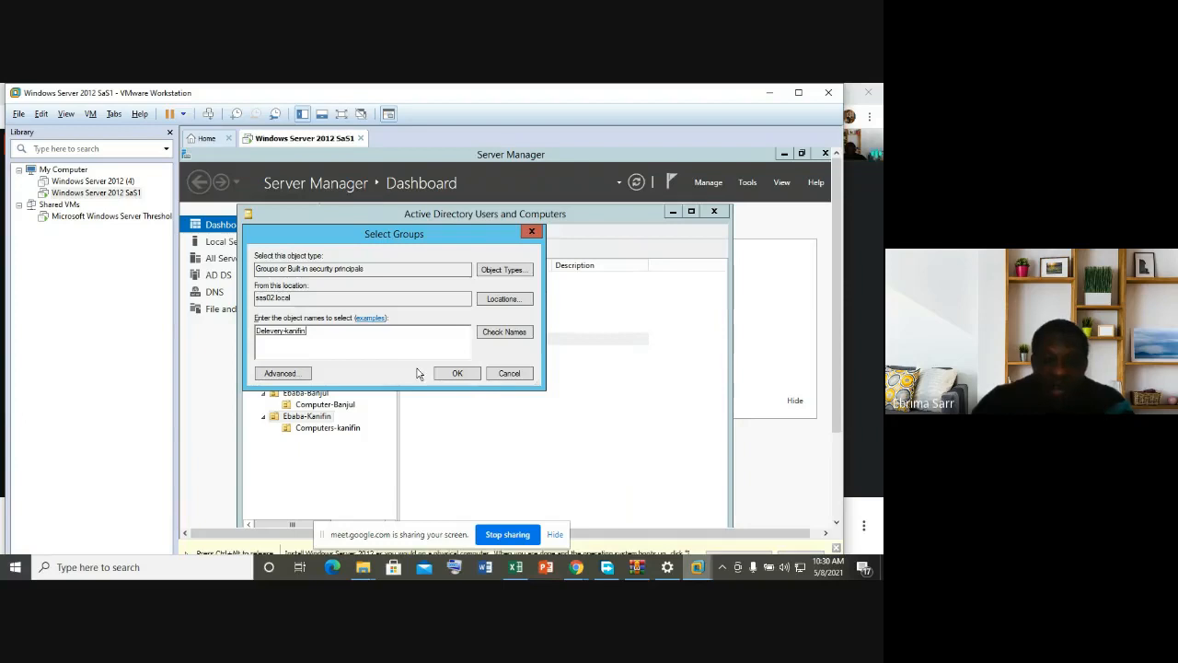
click(459, 374)
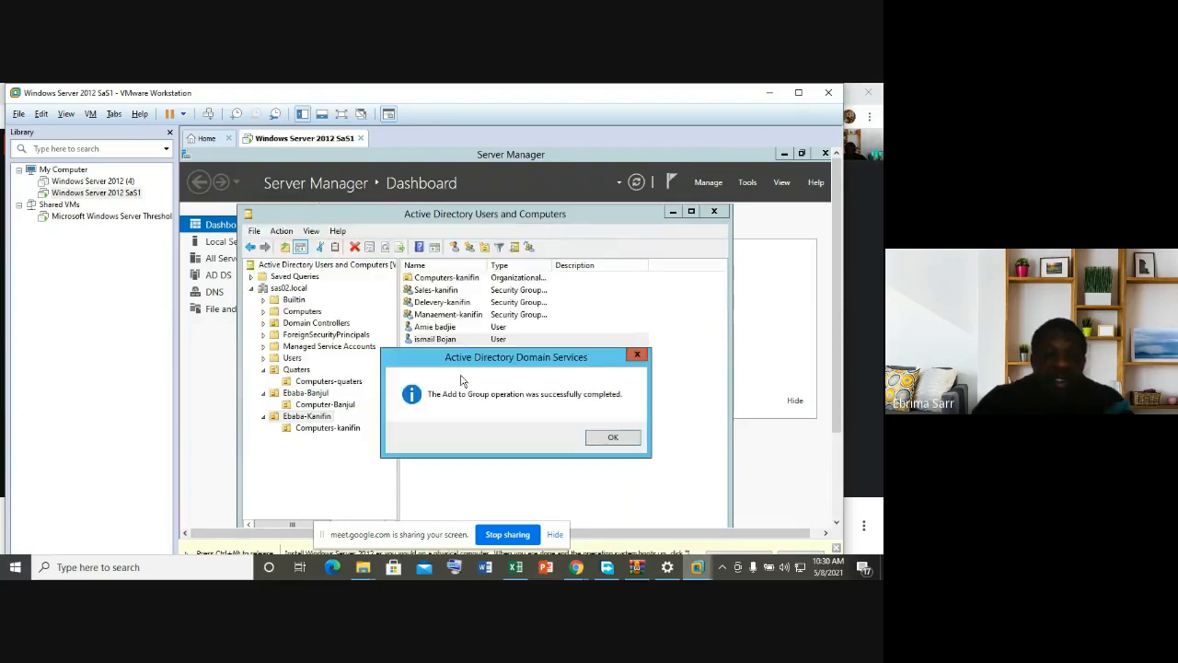
click(609, 439)
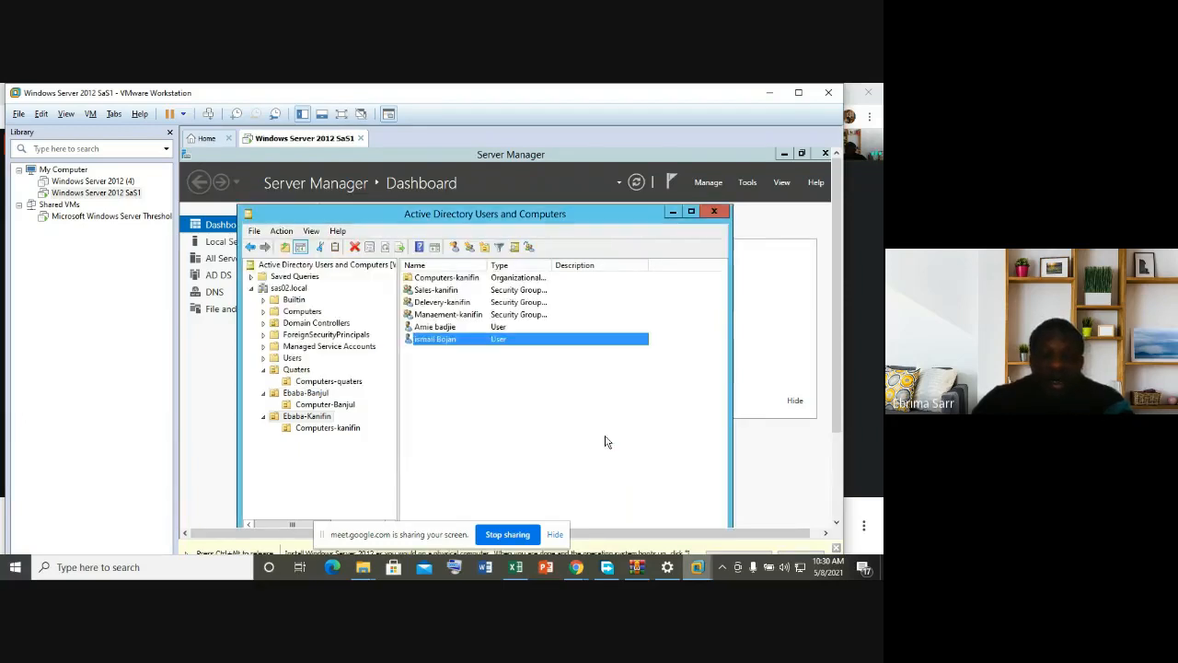
Step: Add the Ebaba-Kanifin user to the Manaement-kanifin group as well and dismiss the success message
right_click(442, 341)
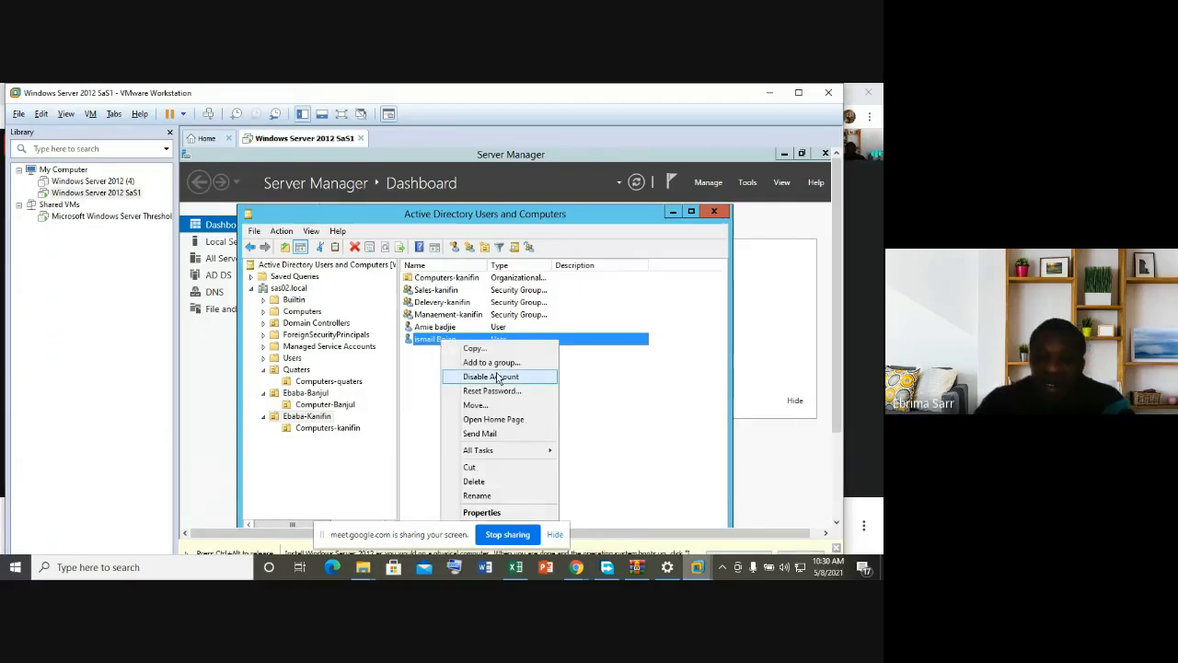
click(495, 363)
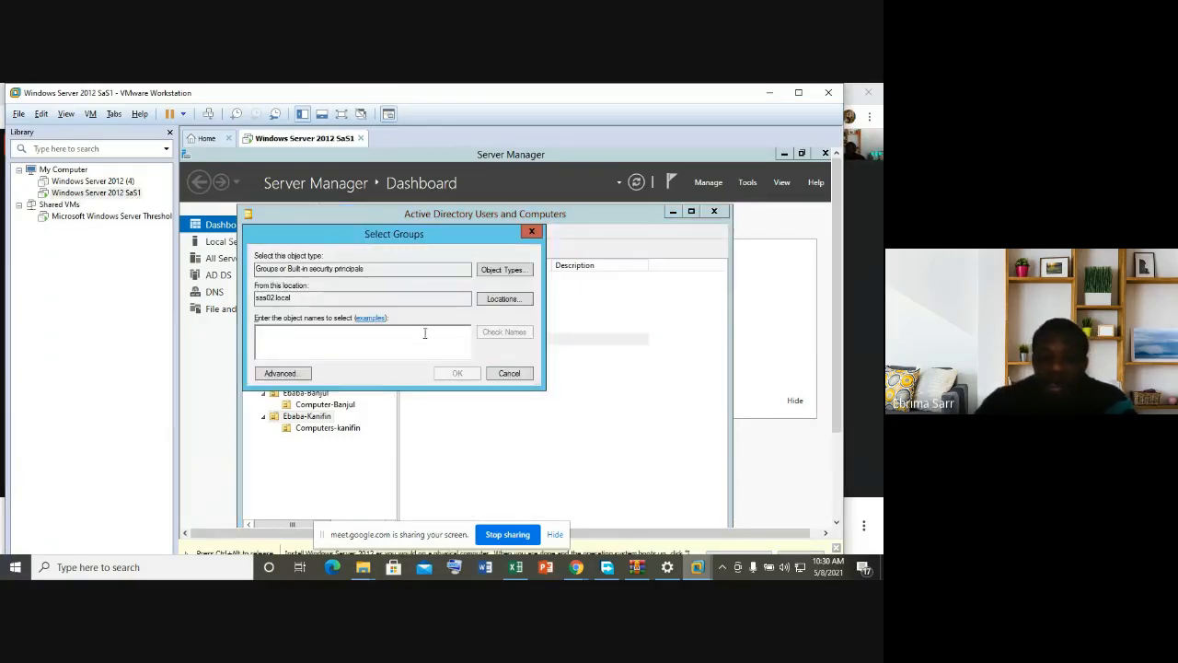
text(MANAEMENT)
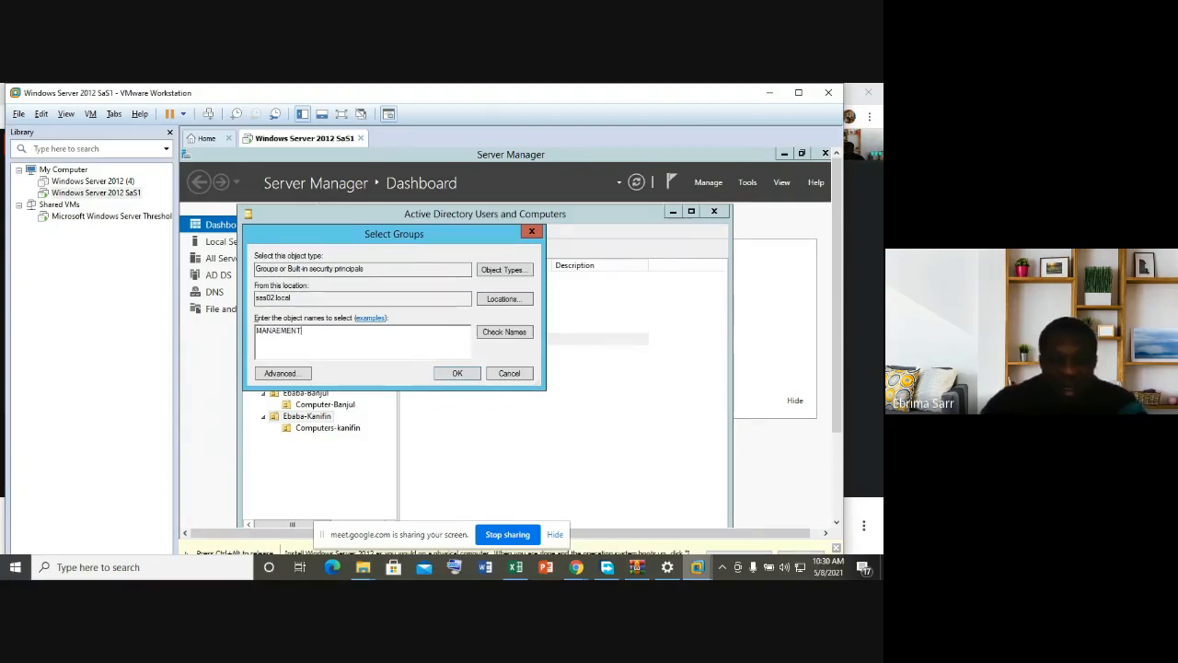
click(482, 336)
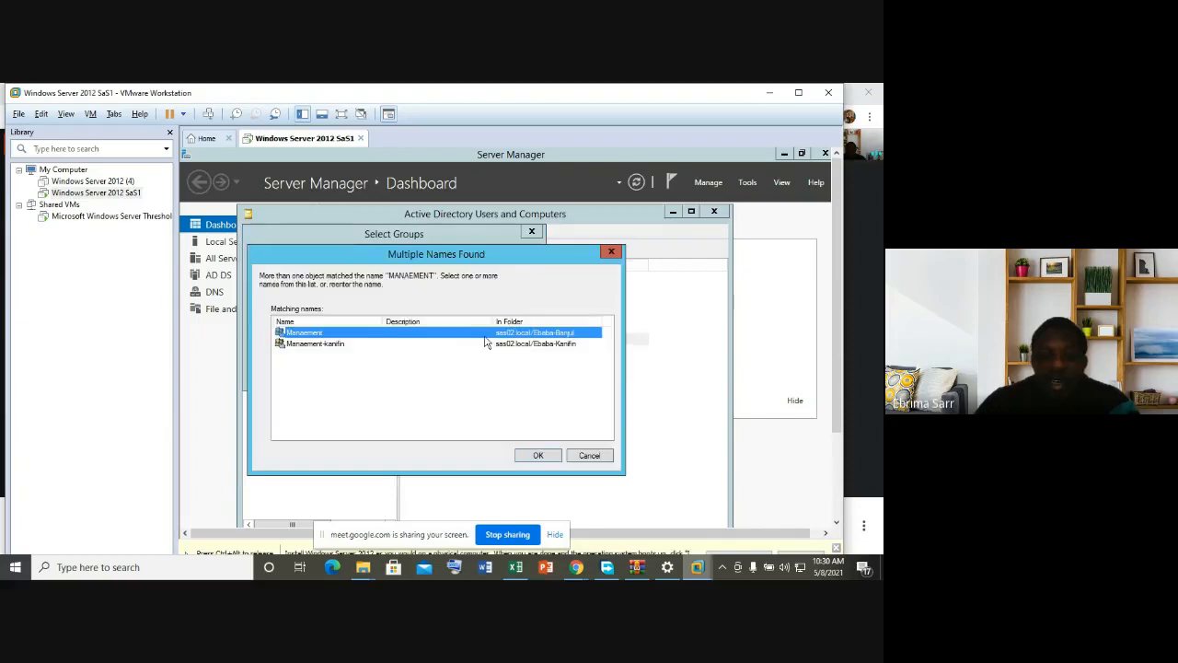
click(341, 344)
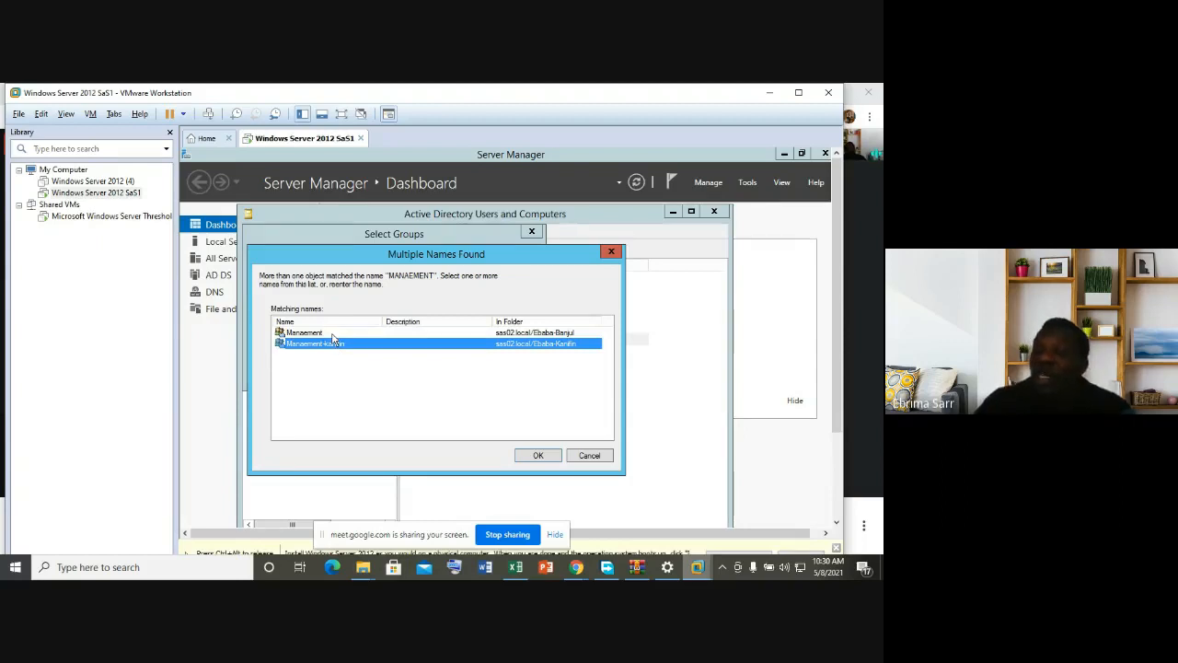
click(534, 456)
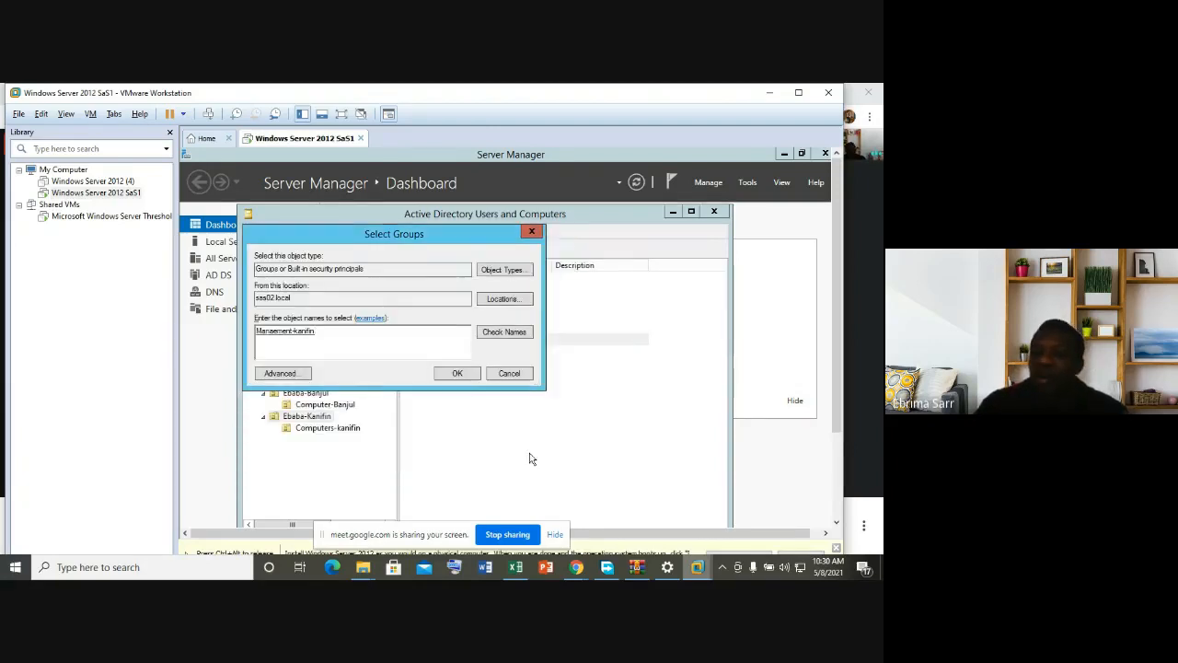
click(460, 374)
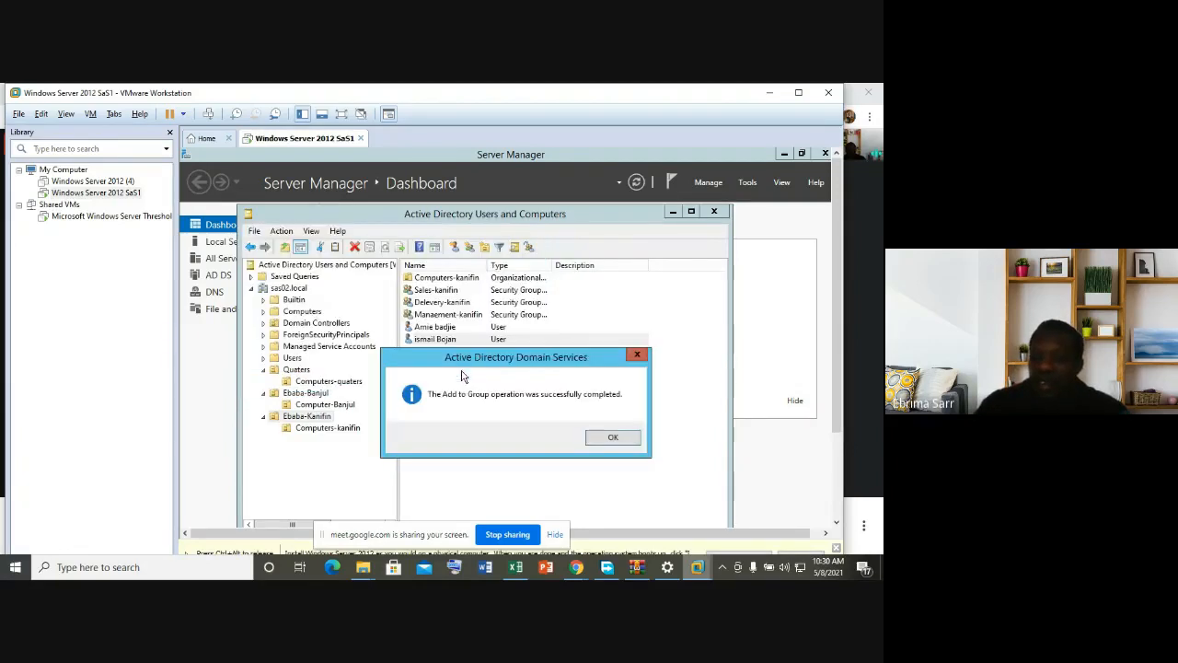
click(603, 439)
Step: In the Ebaba-Banjul OU, add the first user to the Delevery-banjul group
click(324, 393)
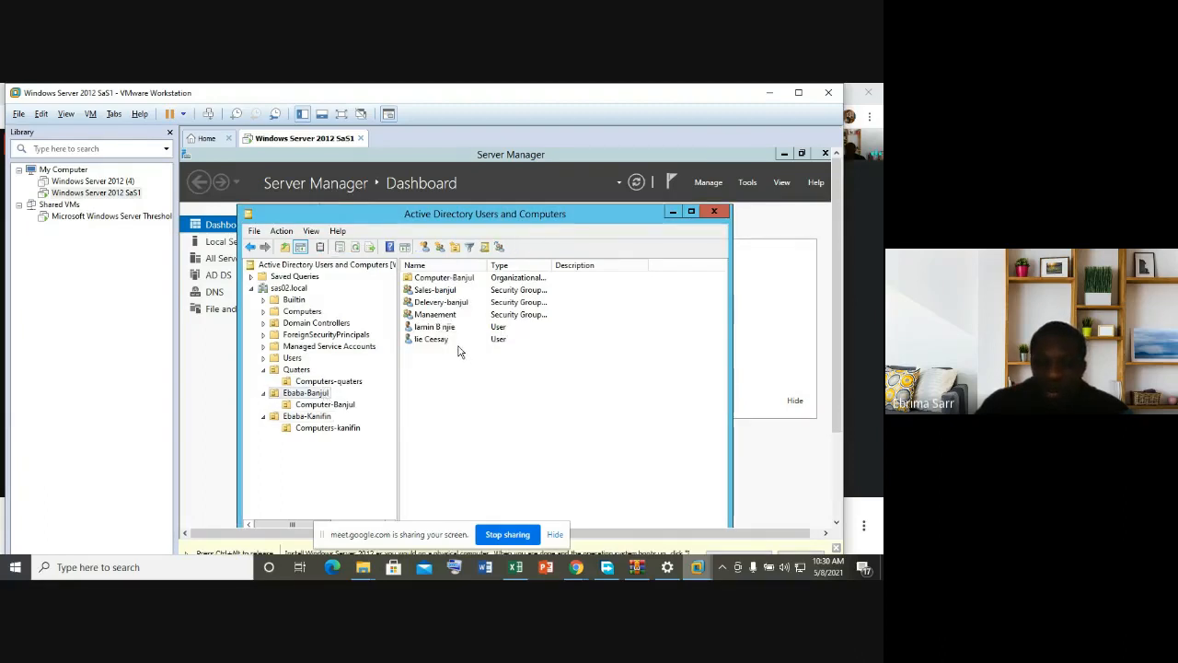
right_click(452, 329)
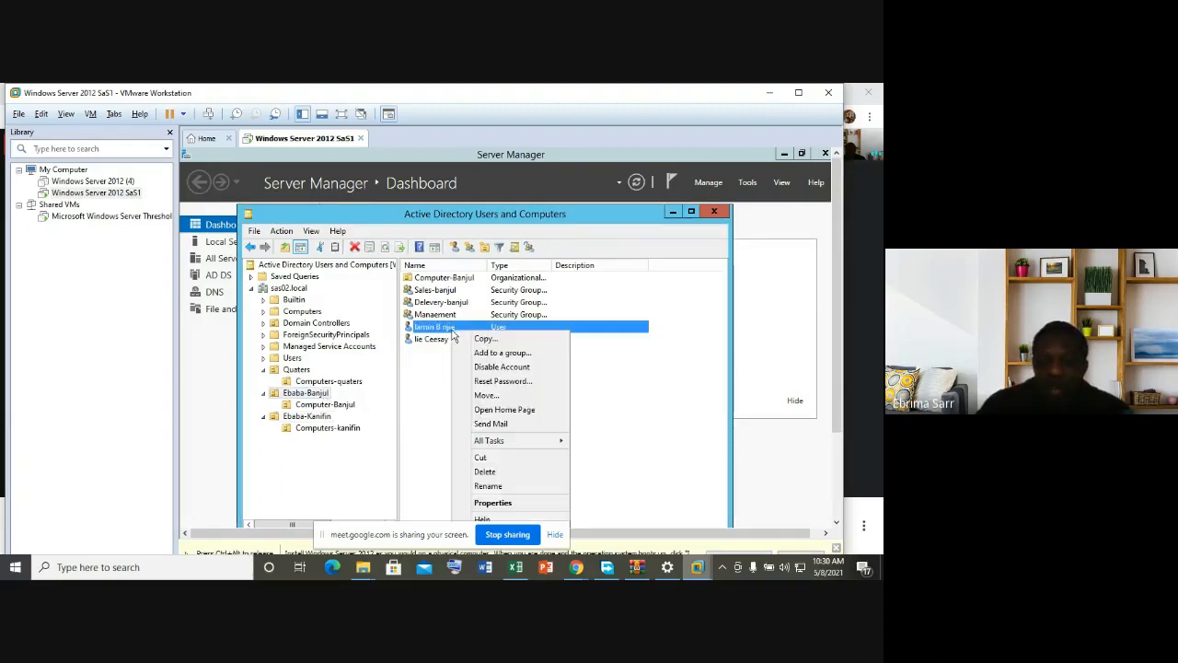
click(502, 354)
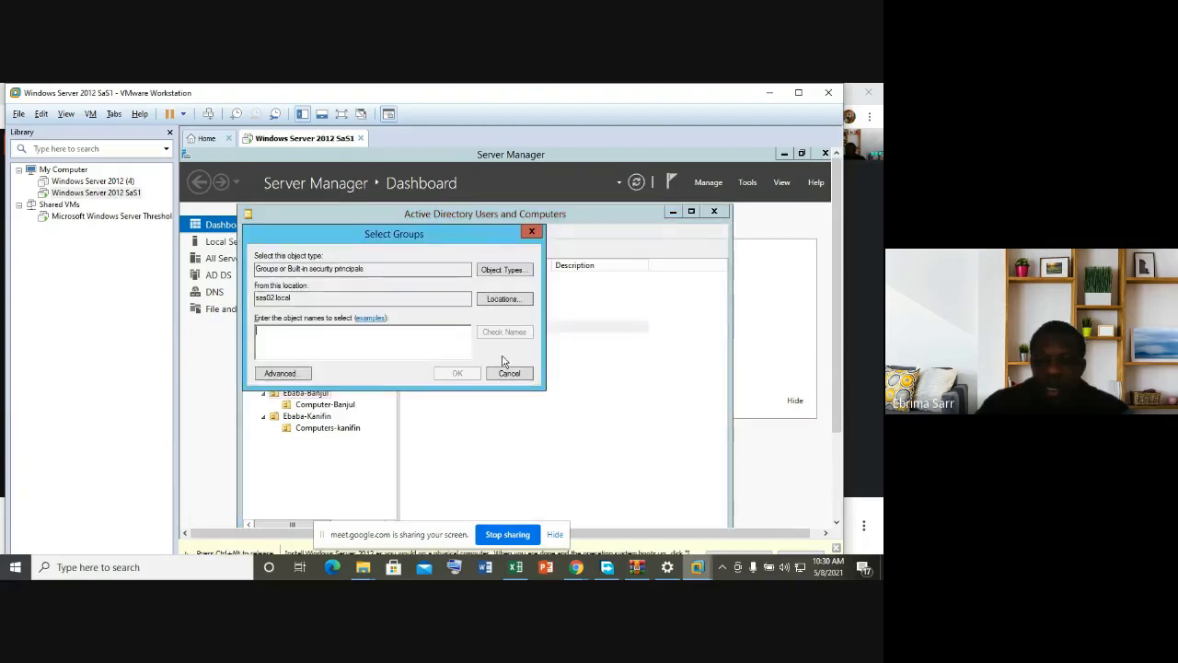
text(DE)
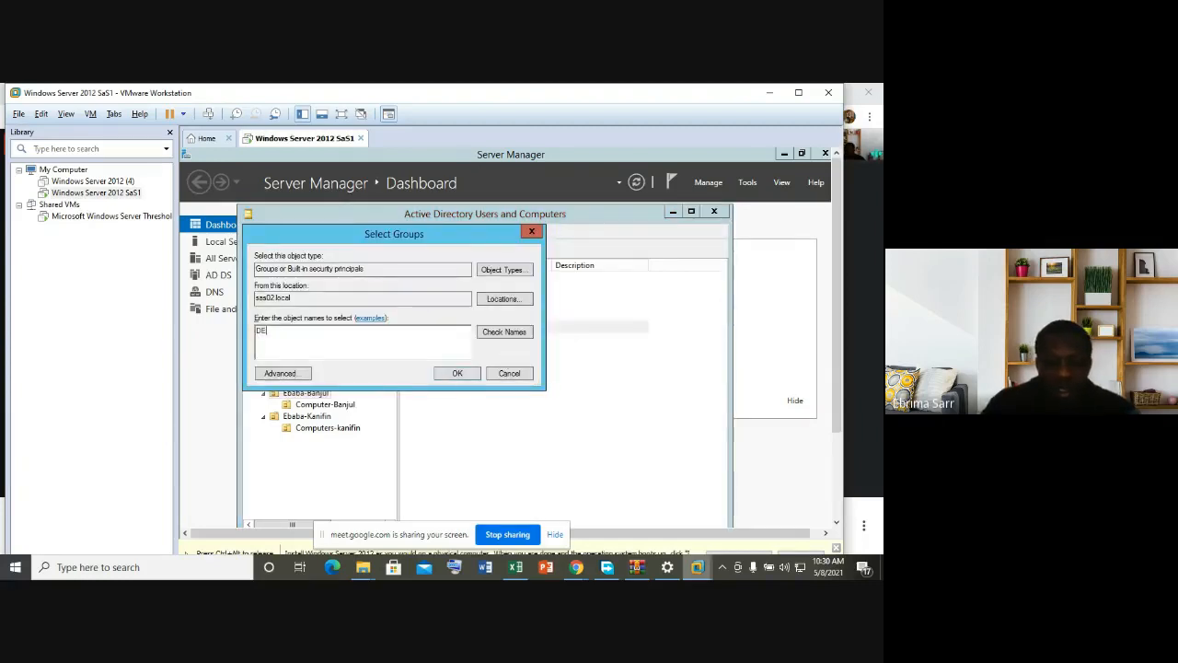
text(LEVERY)
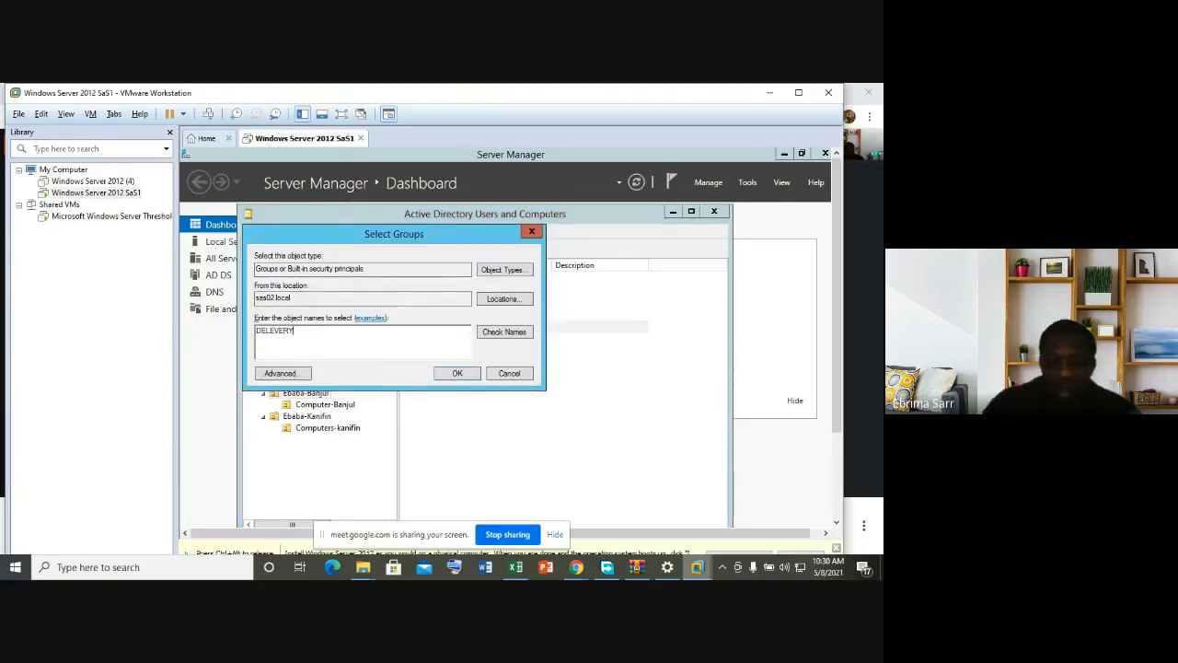
key(Return)
click(328, 333)
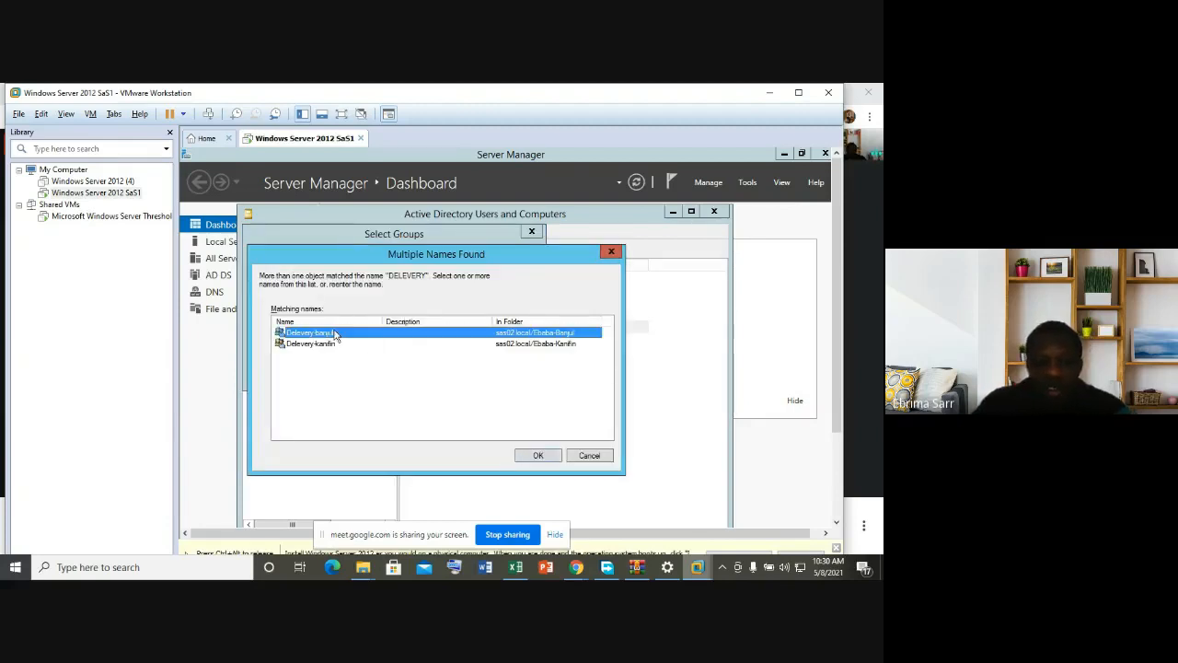
click(547, 458)
key(Return)
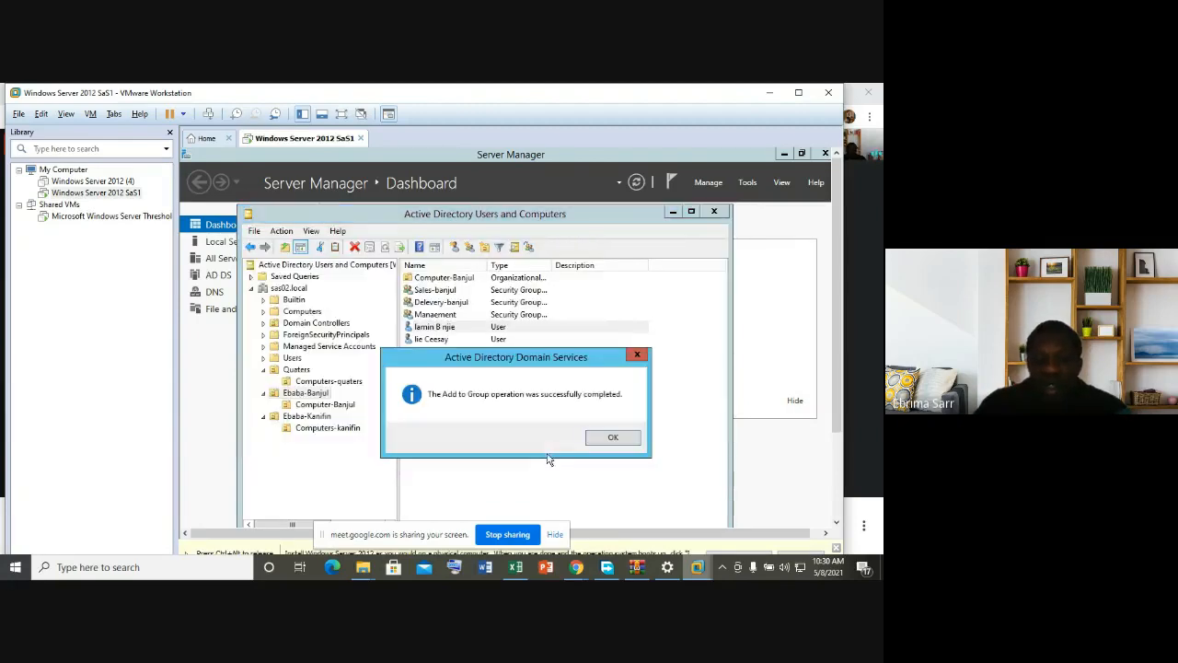
click(619, 442)
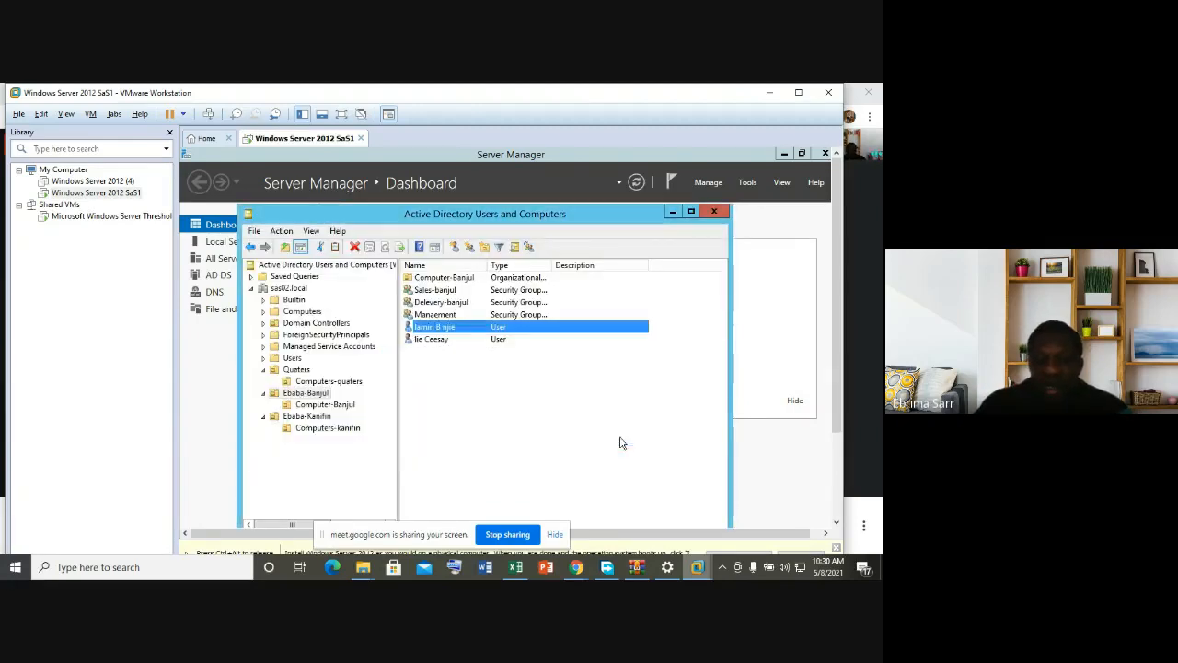
Step: Add the second Ebaba-Banjul user to Sales-banjul, then show the Ebaba-Kanifin OU
click(455, 341)
click(455, 342)
click(495, 343)
right_click(496, 343)
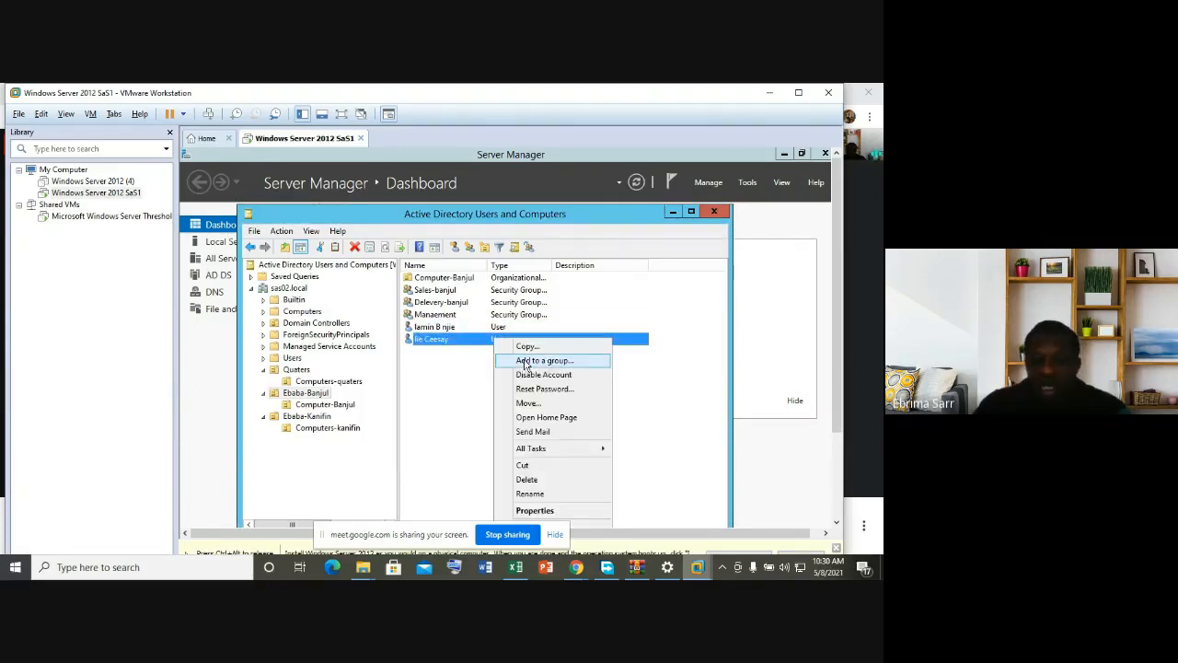
click(527, 363)
text(S)
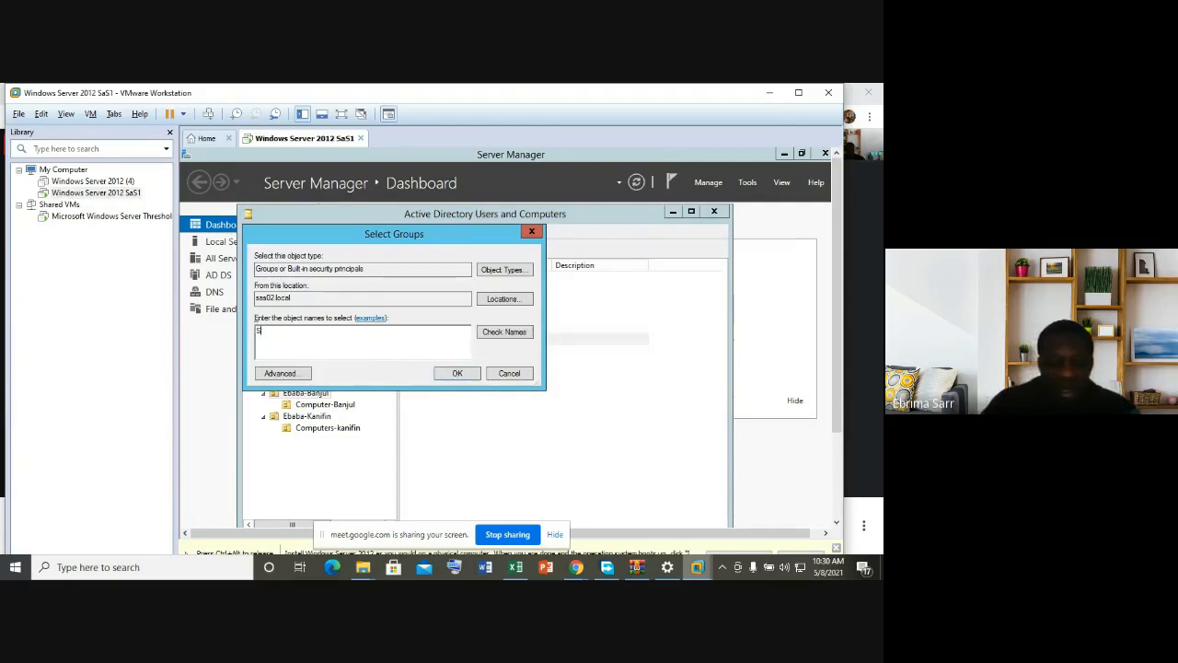
text(ALES)
key(Return)
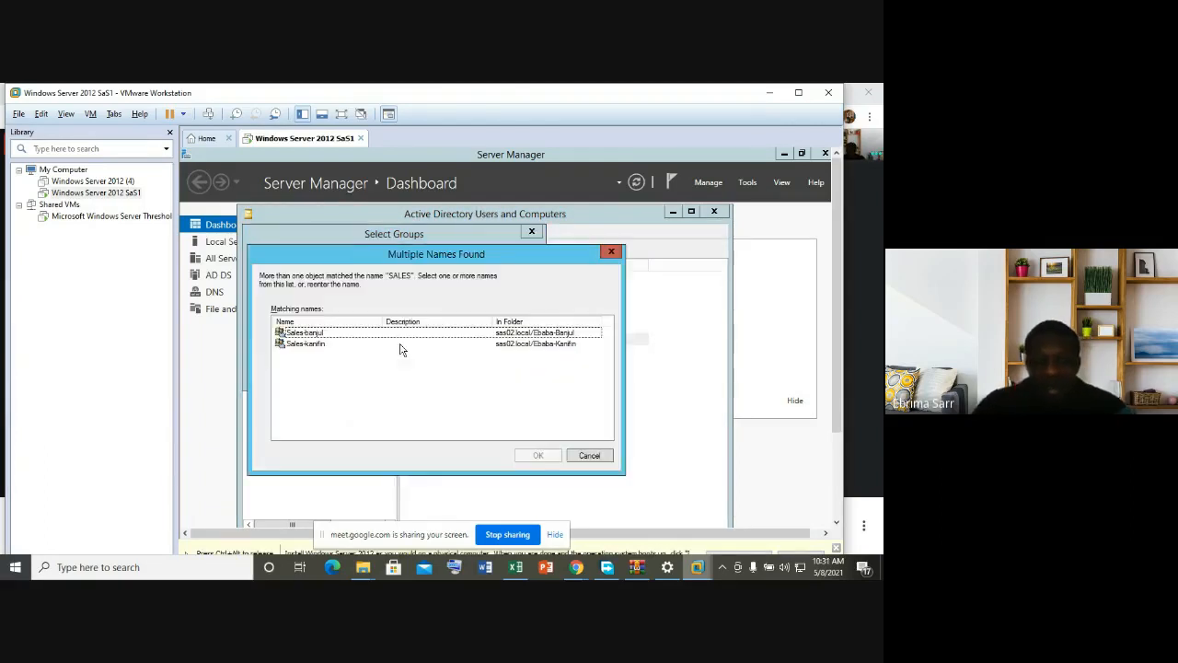
click(335, 336)
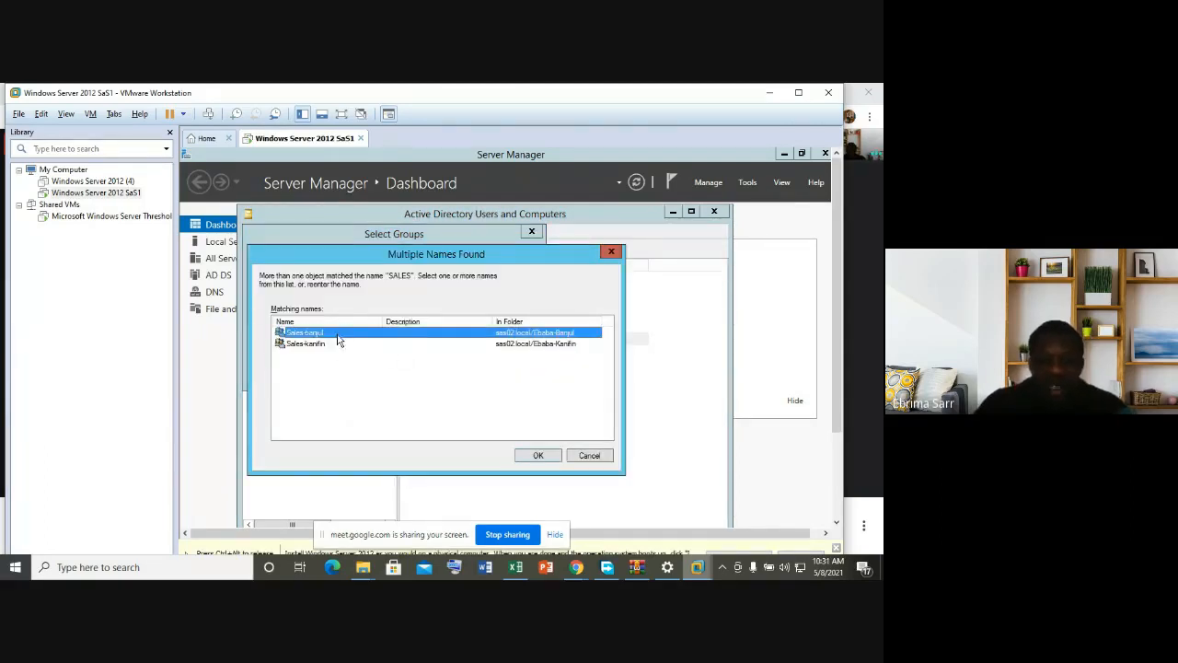
click(540, 455)
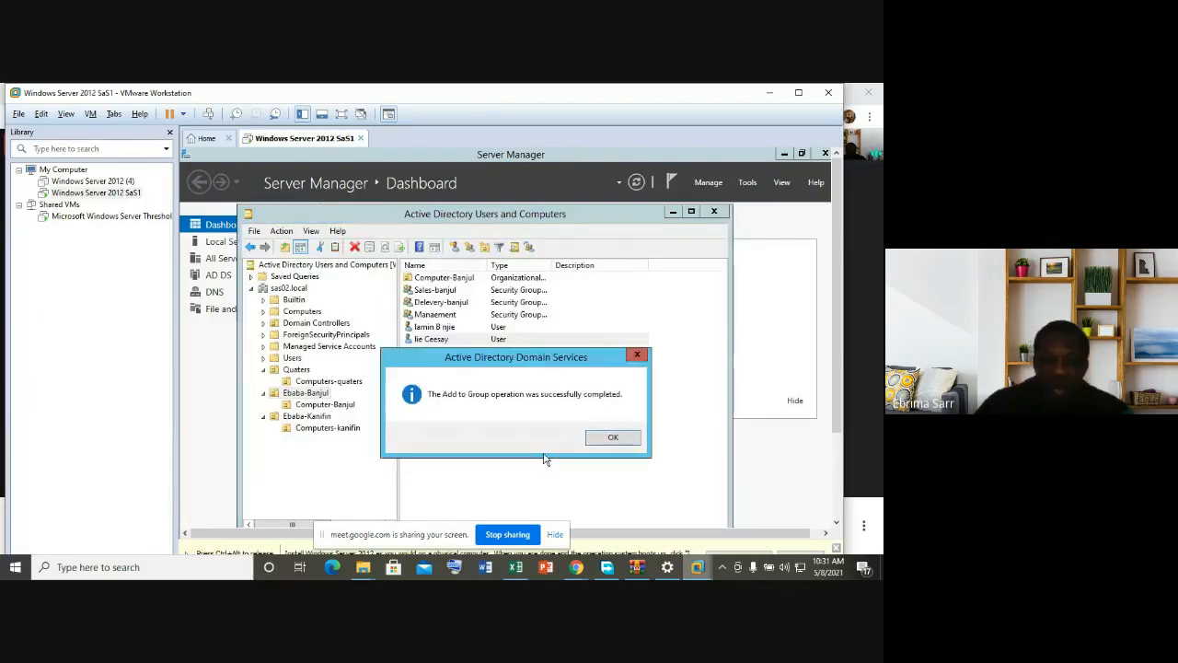
click(617, 438)
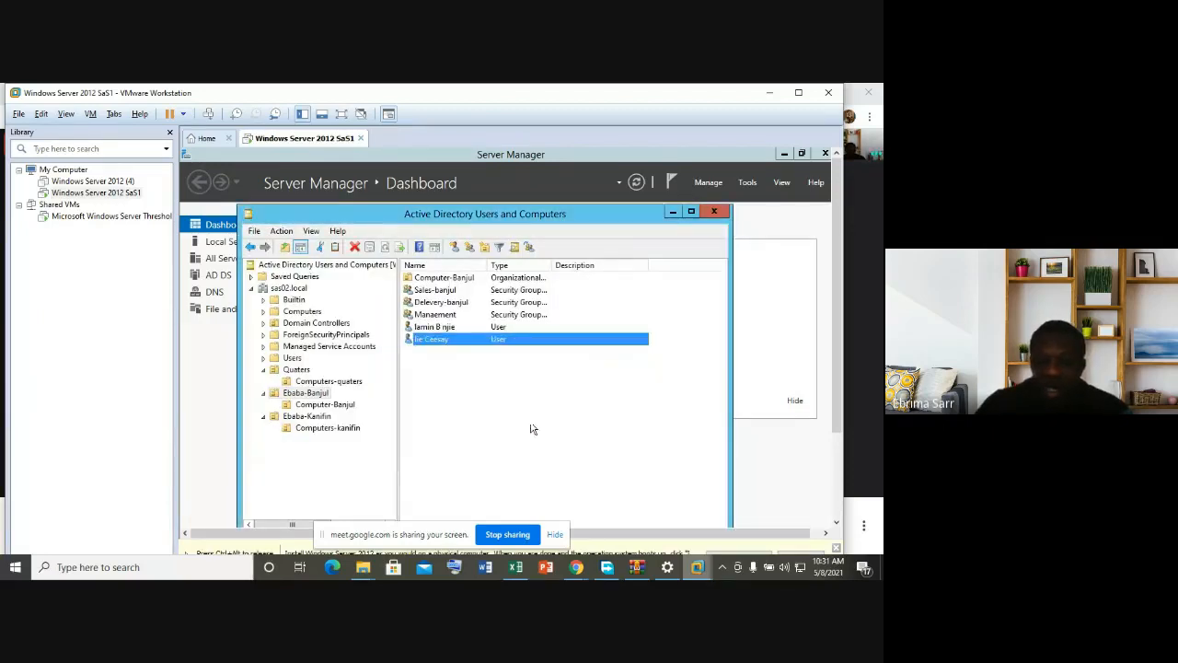
click(328, 416)
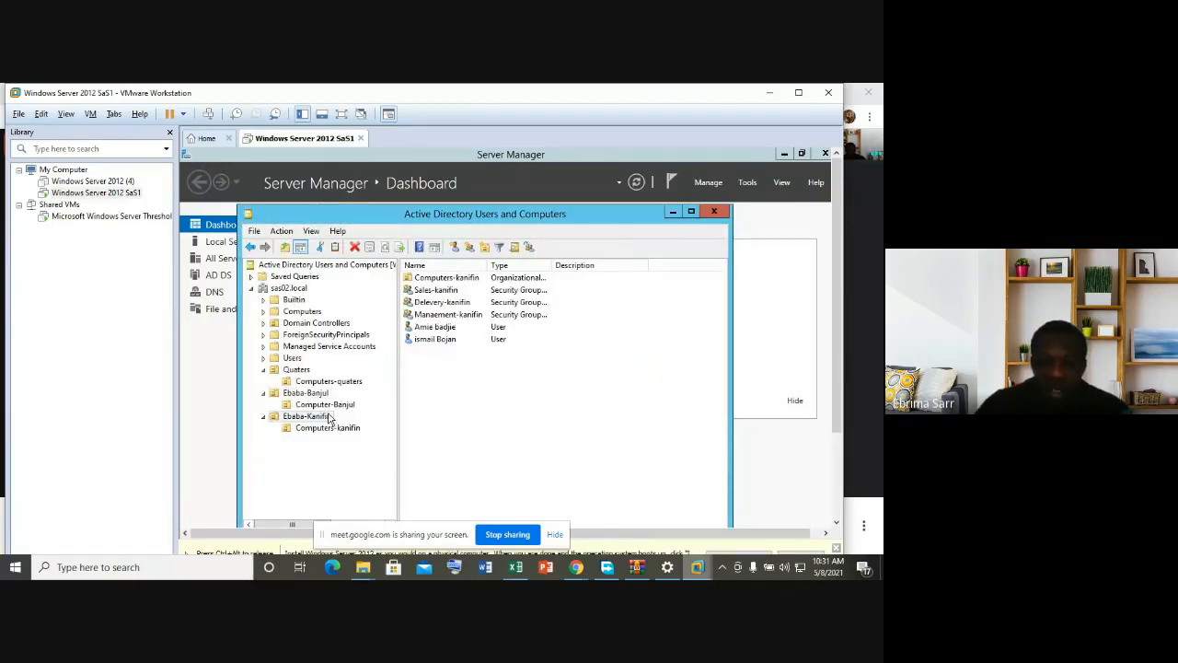
Step: Add the first Ebaba-Kanifin user to the Sales-kanifin group, then show the Quaters OU
click(448, 329)
right_click(449, 330)
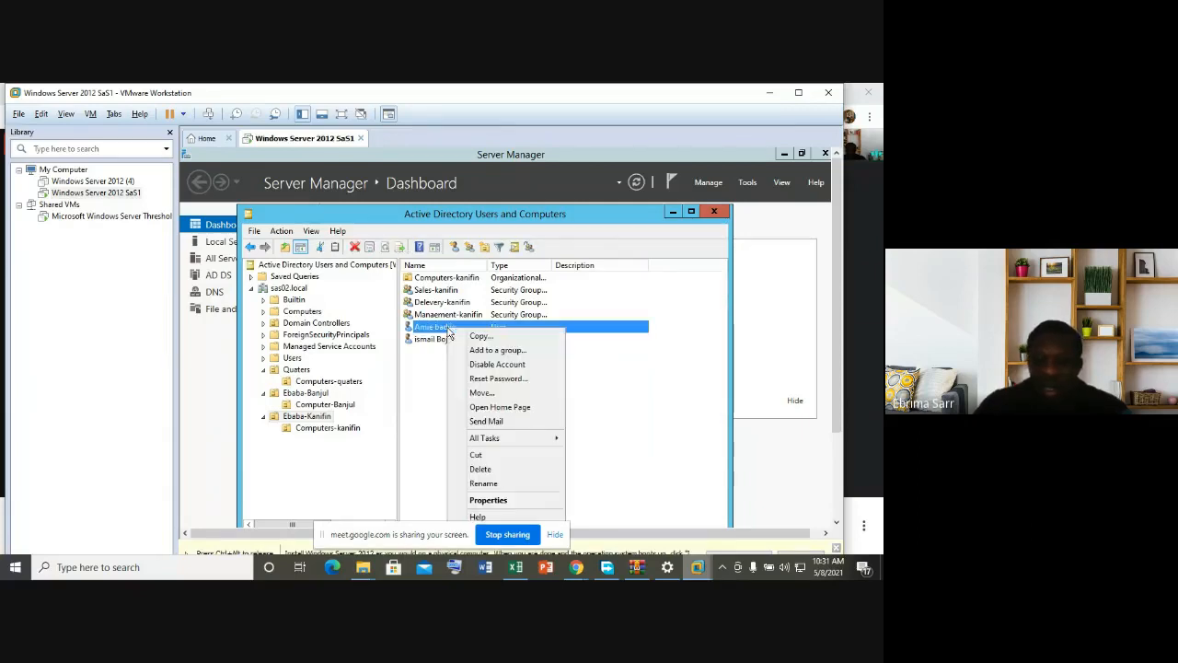
click(498, 350)
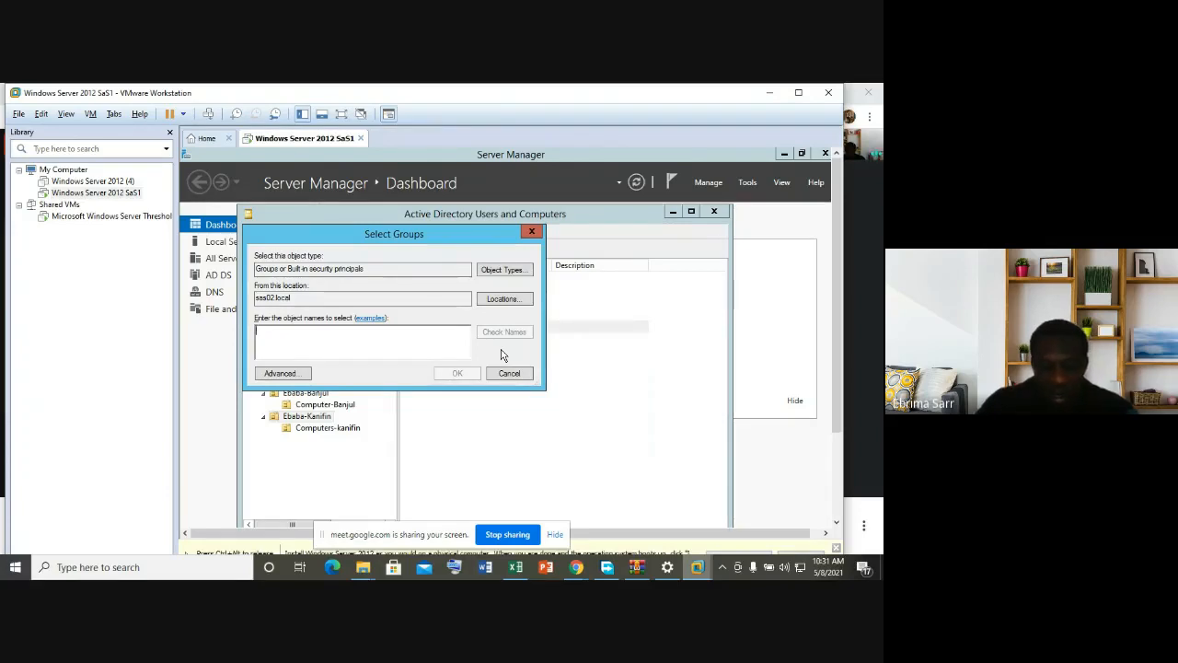
text(SALES)
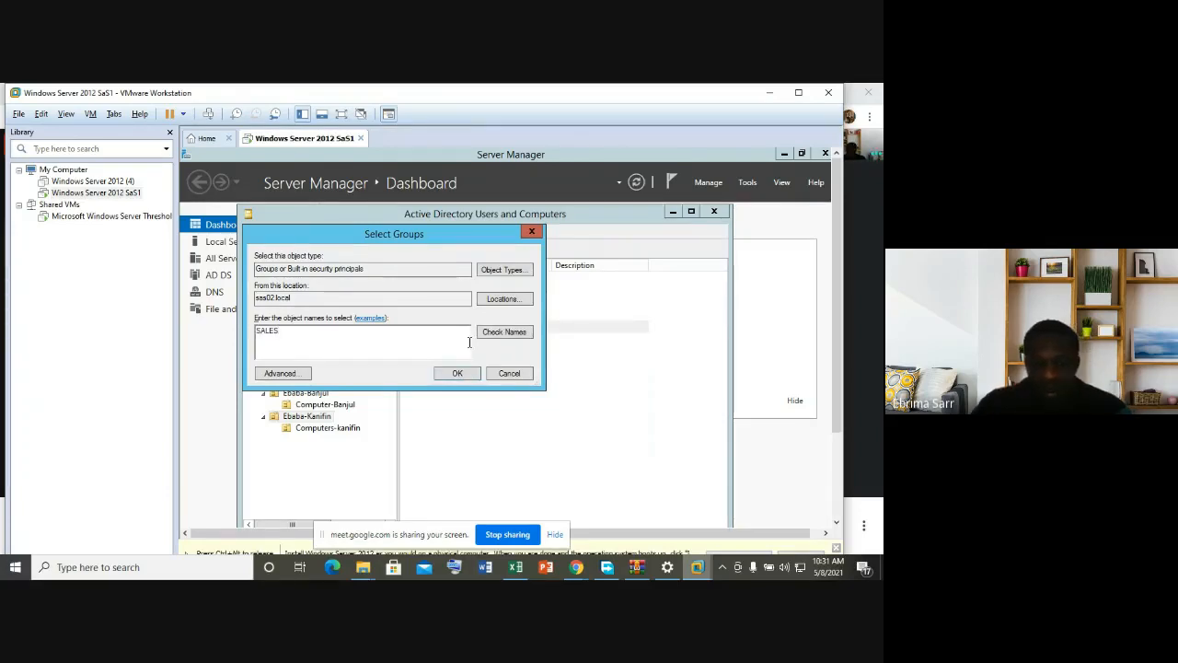
click(505, 333)
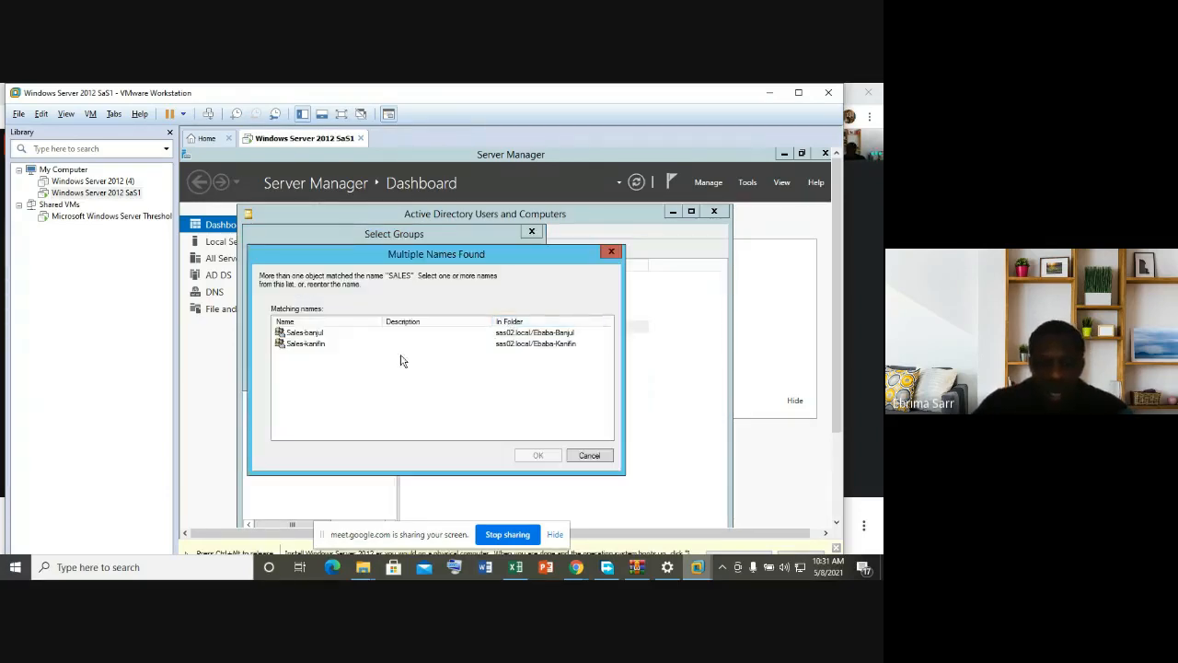
click(333, 343)
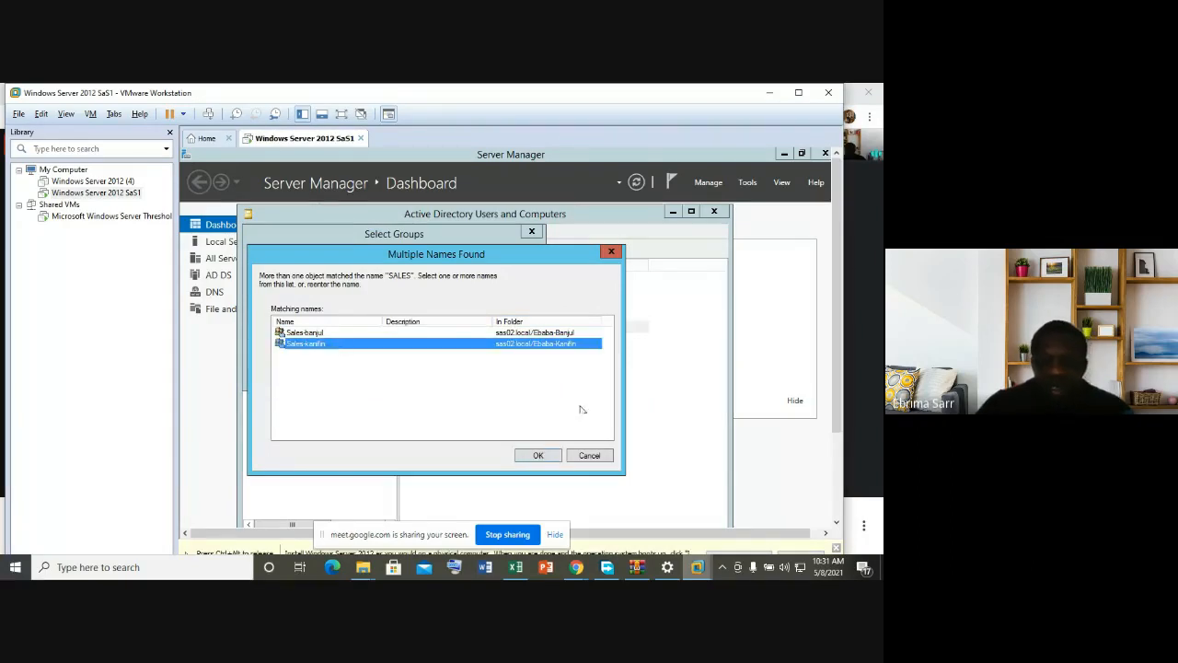
click(541, 454)
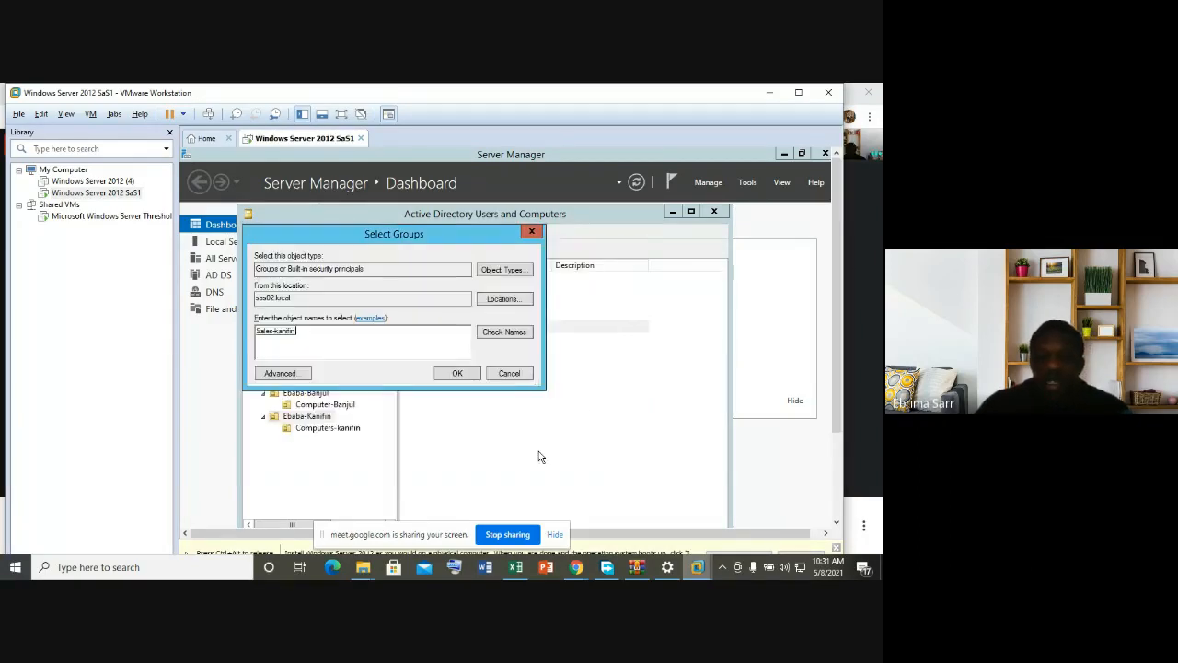
click(458, 375)
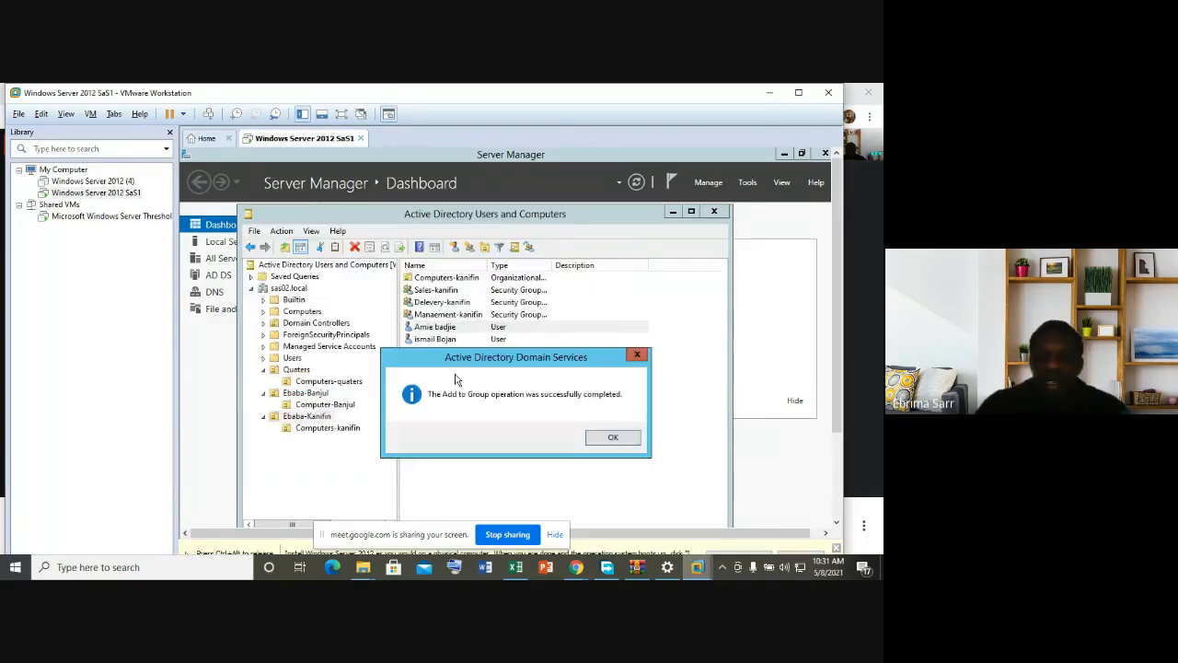
click(635, 437)
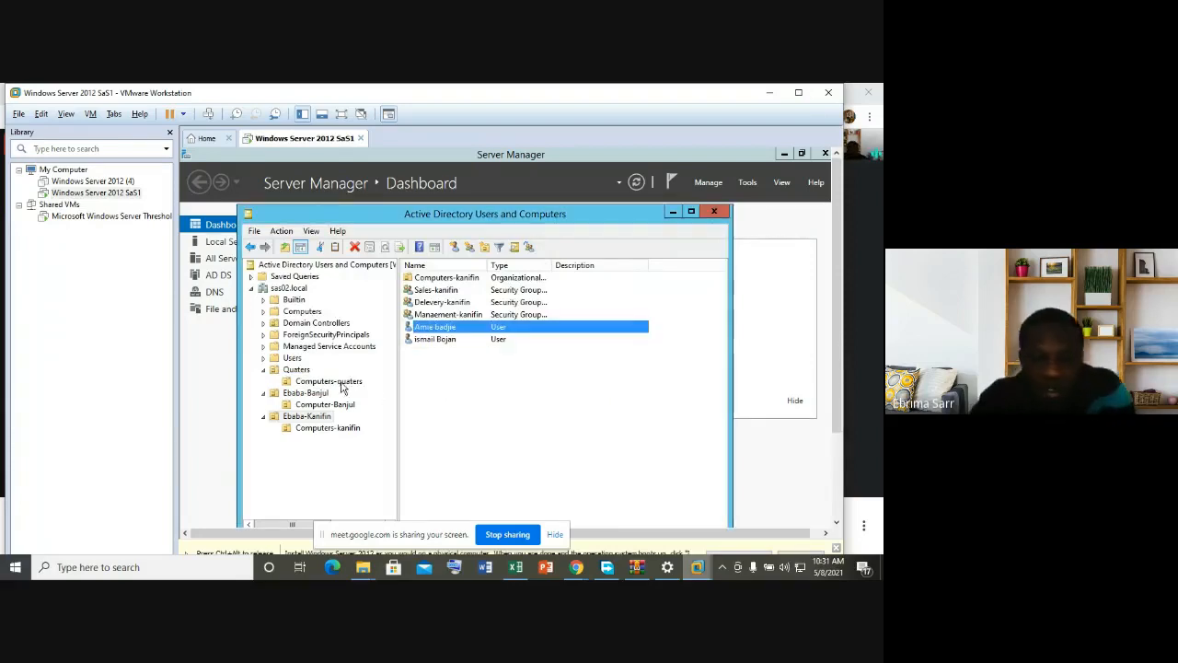
click(296, 369)
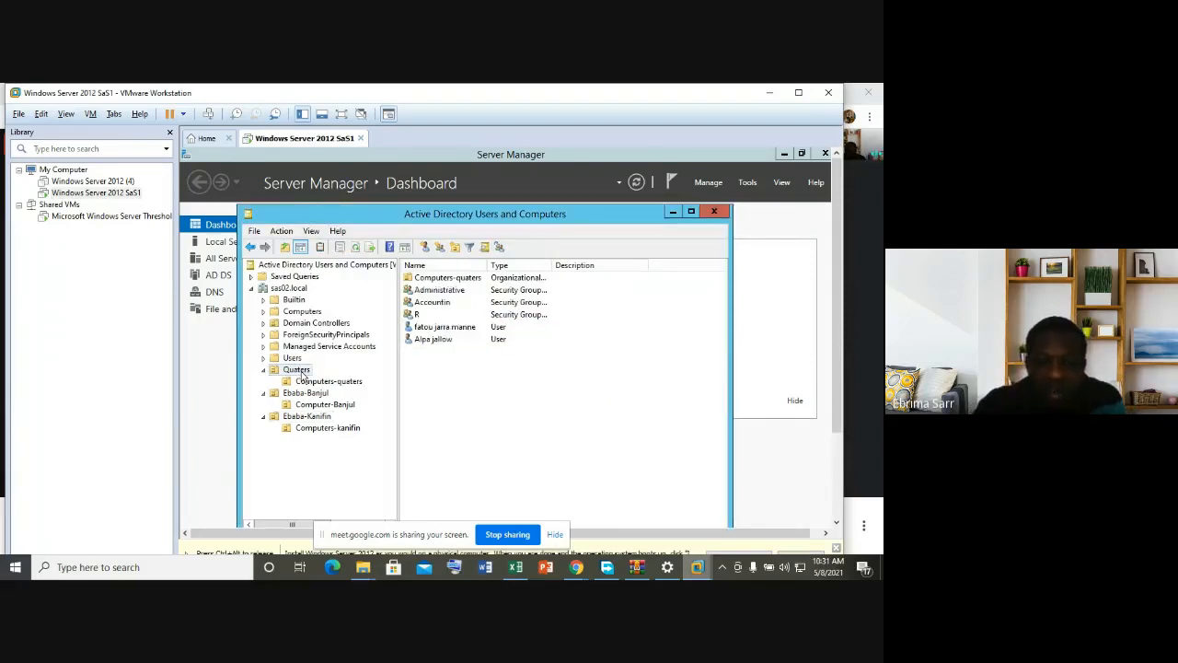
click(460, 327)
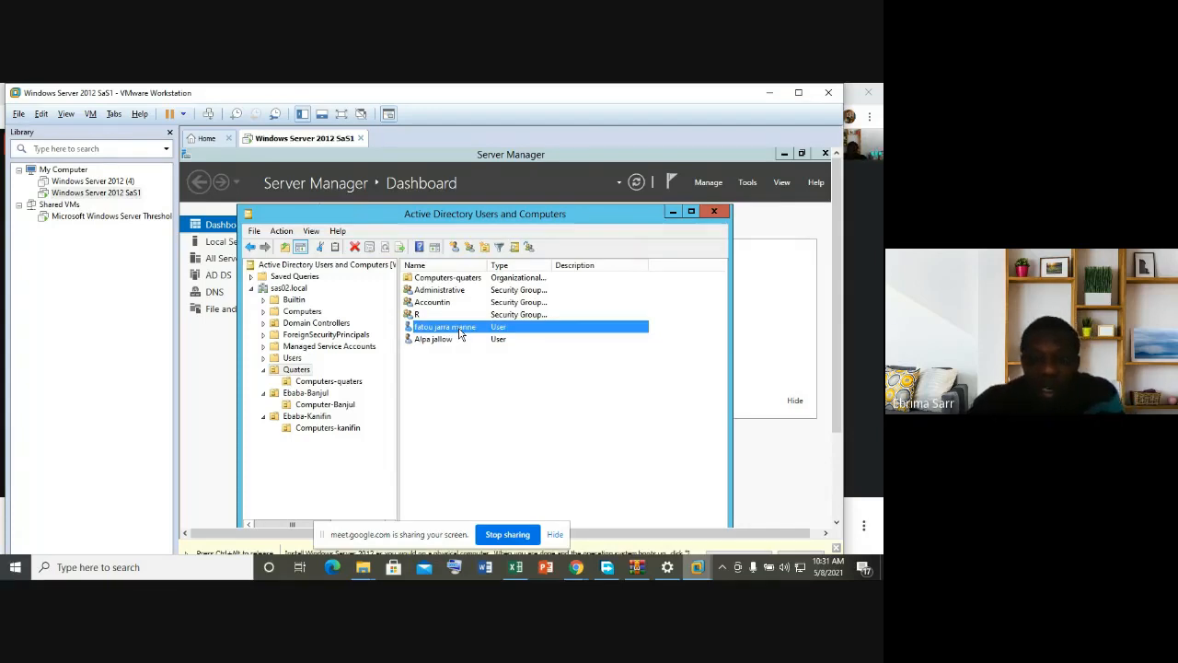
click(444, 292)
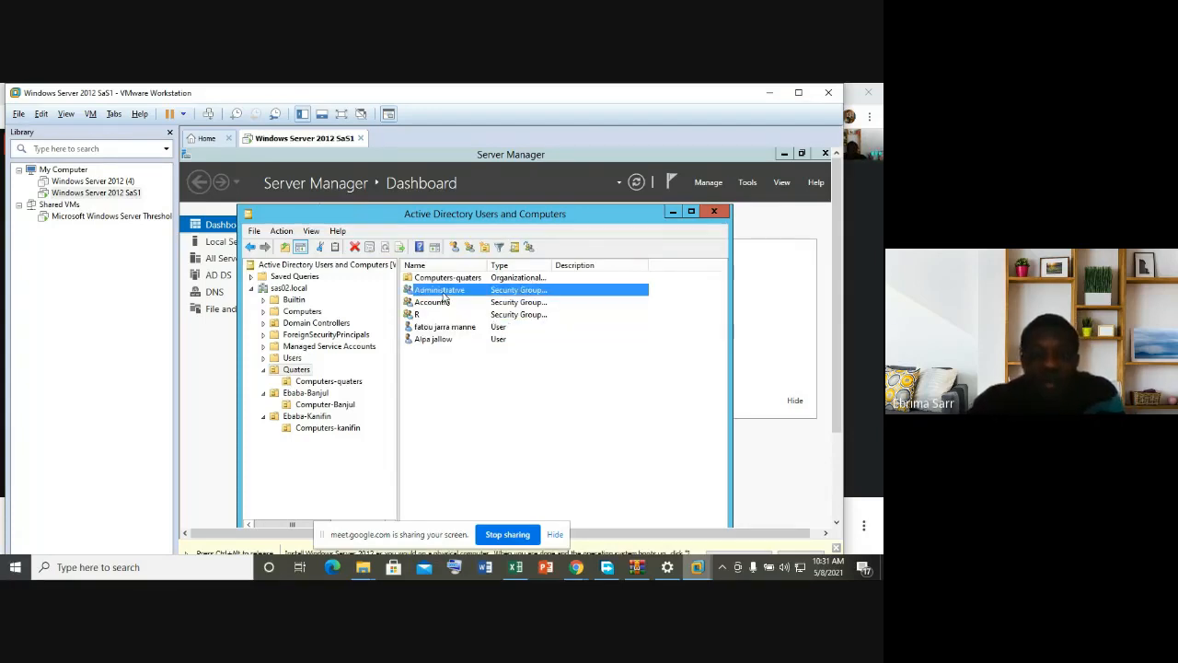
right_click(445, 296)
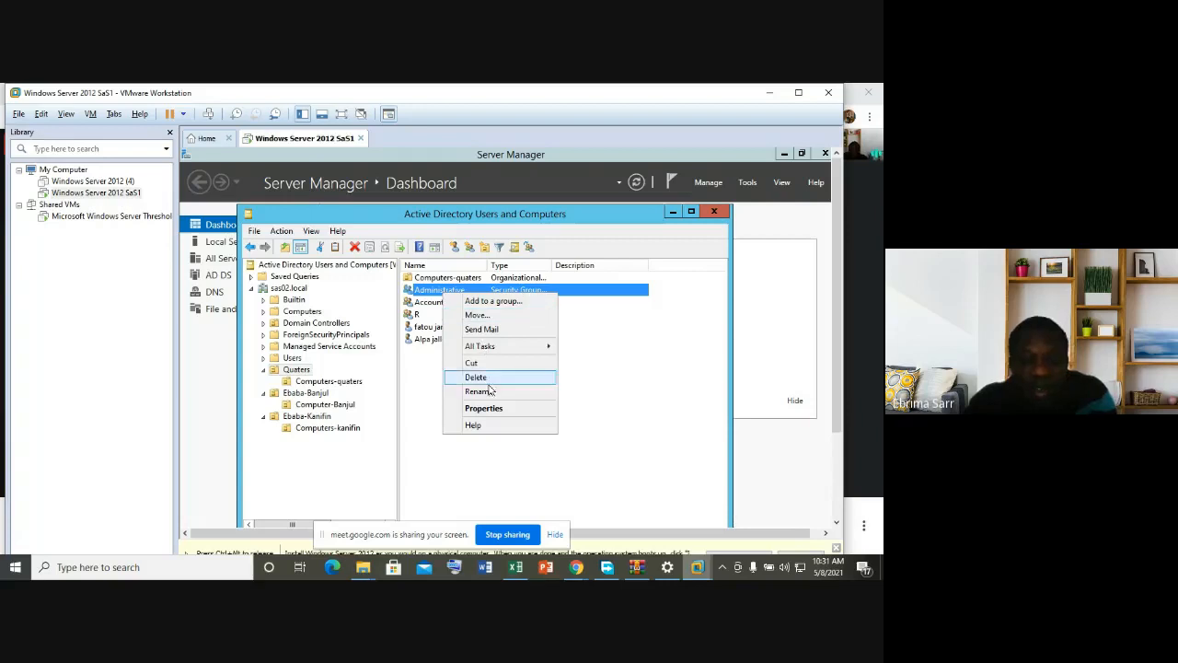
click(482, 408)
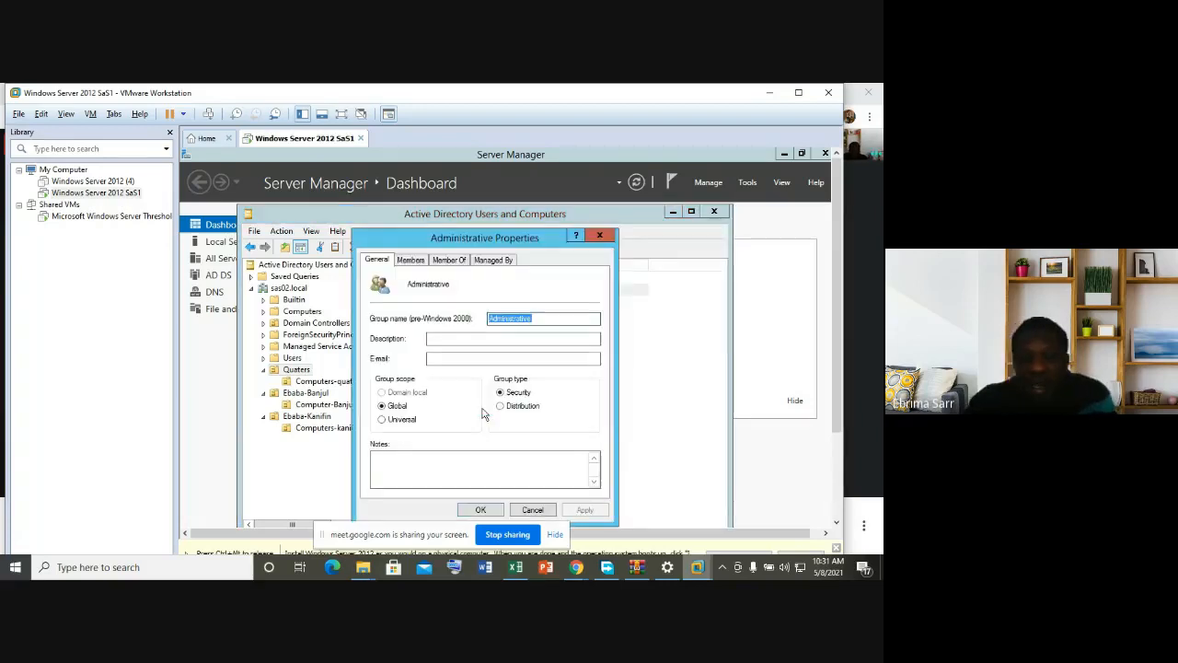
click(415, 263)
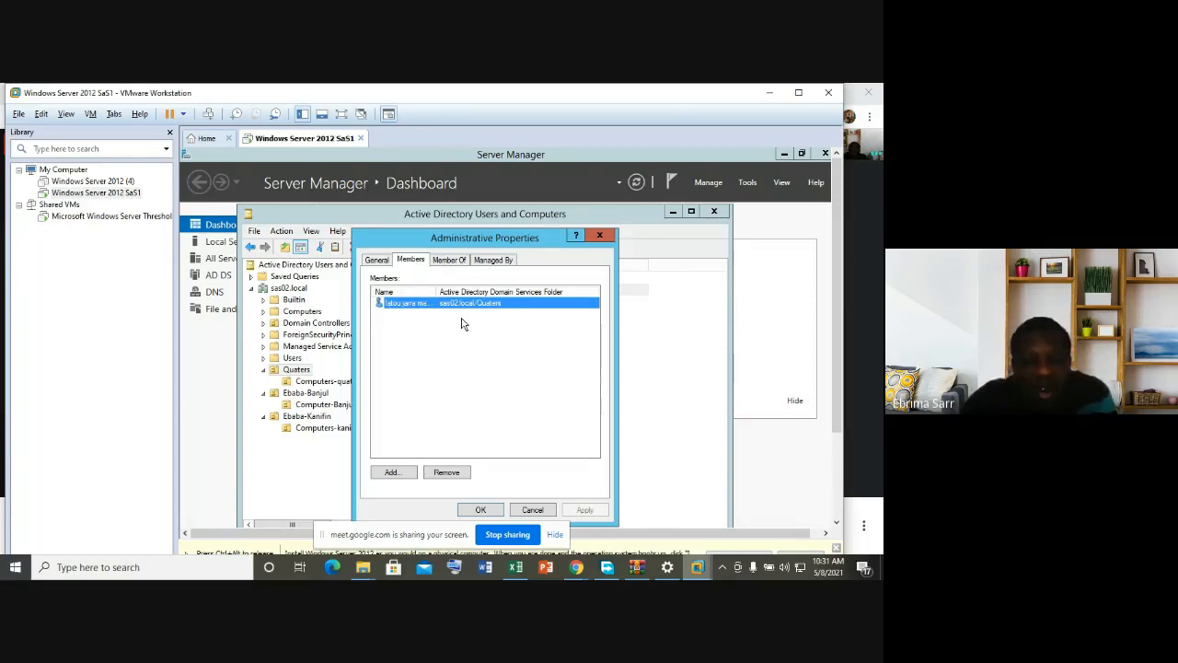
click(453, 262)
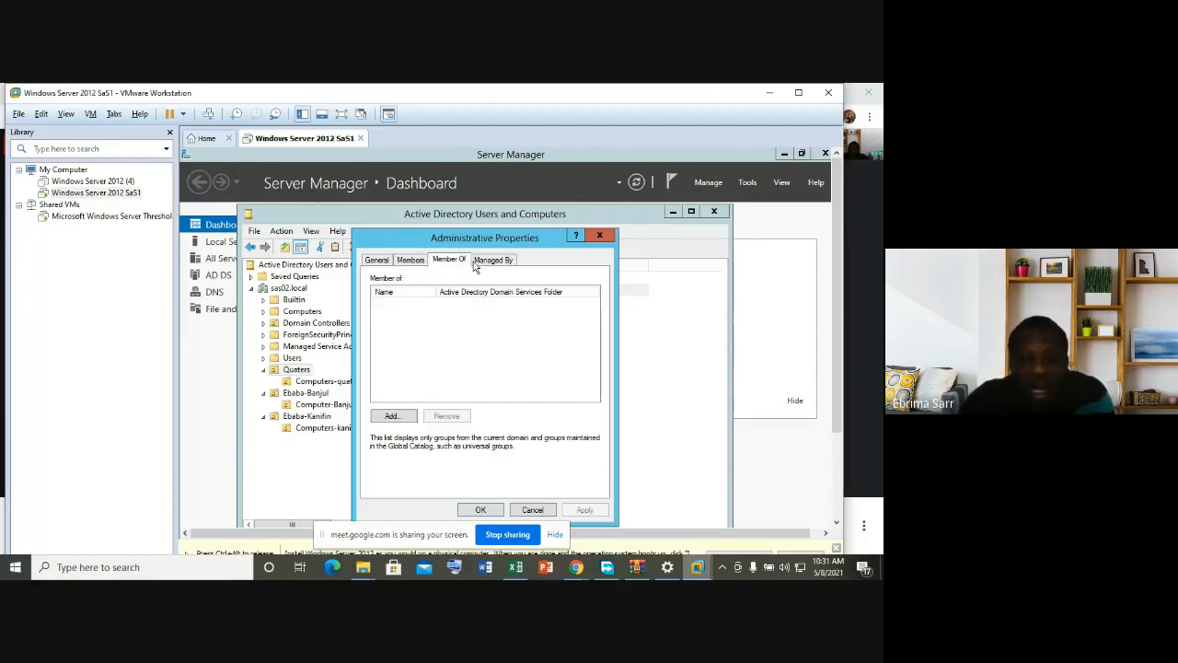
click(494, 262)
click(412, 260)
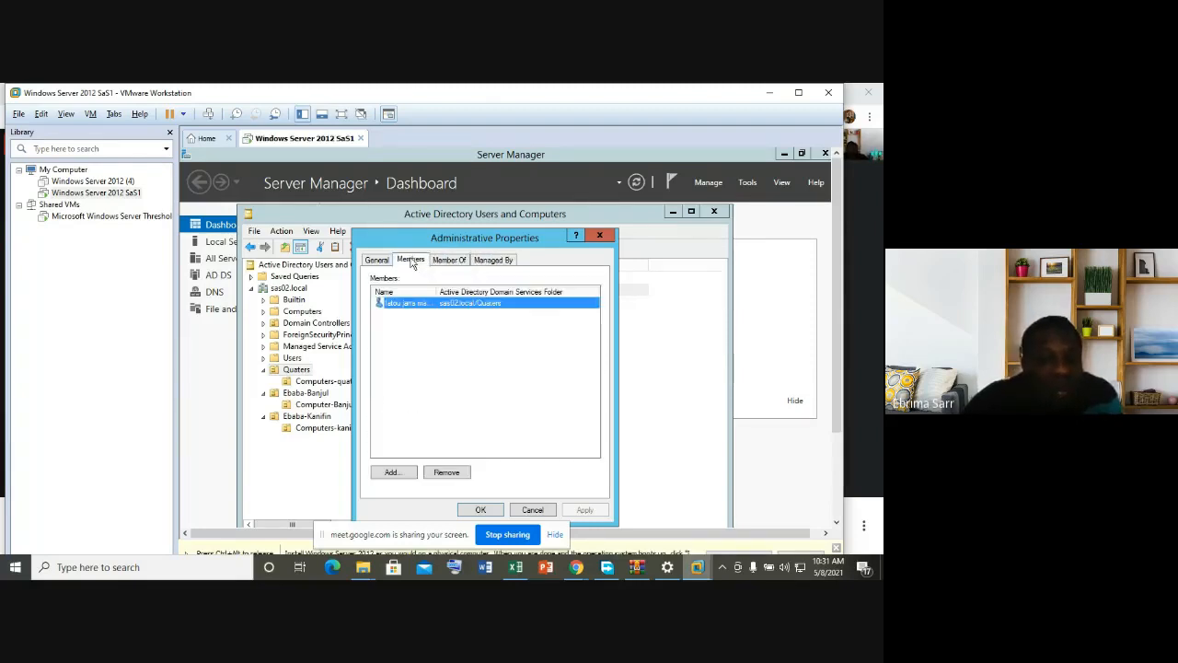
click(600, 238)
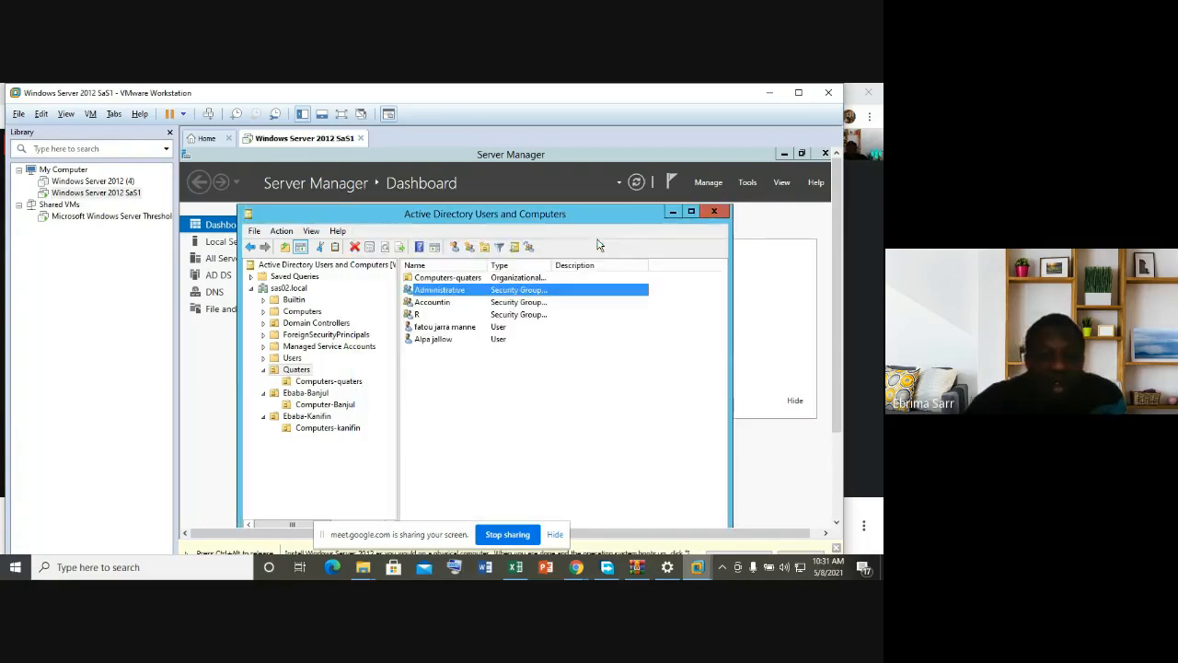
Step: Add the second Ebaba-Kanifin user to the Administrative group, fixing the misspelled group name first
click(322, 419)
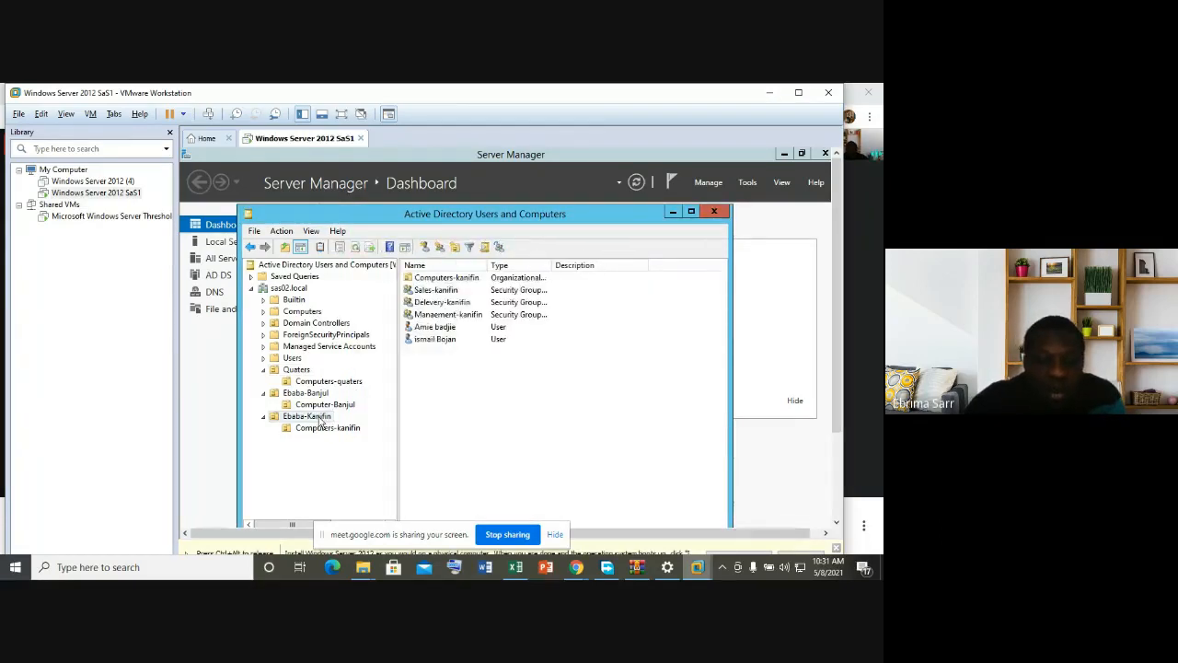
click(433, 342)
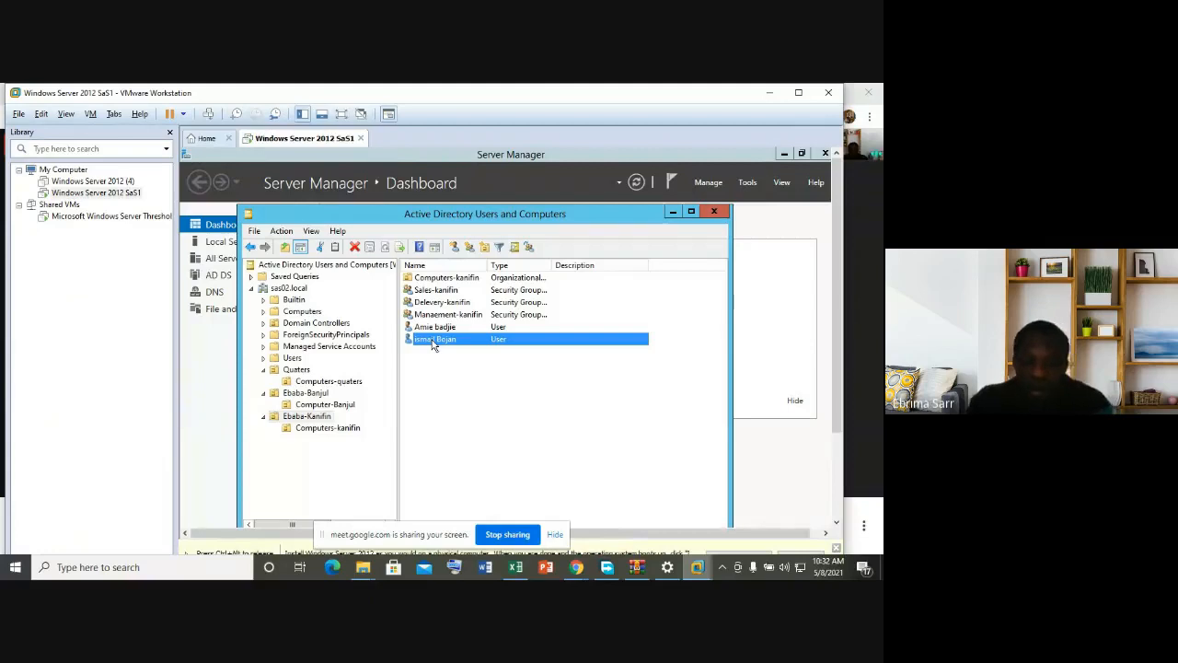
right_click(433, 344)
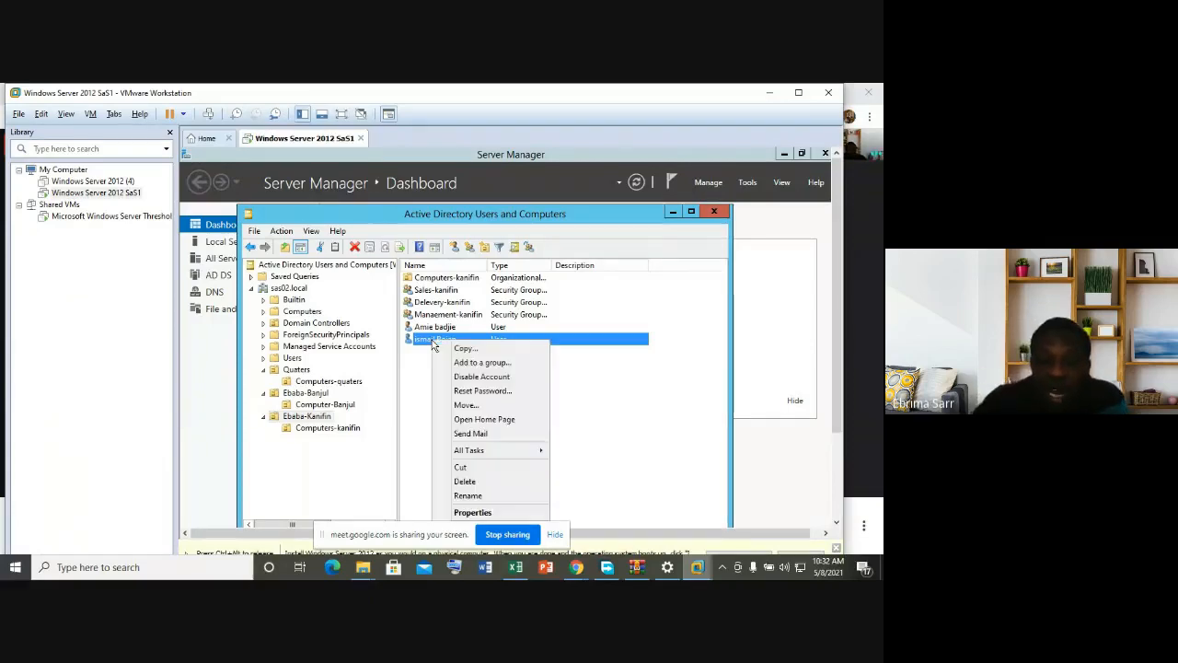
click(487, 365)
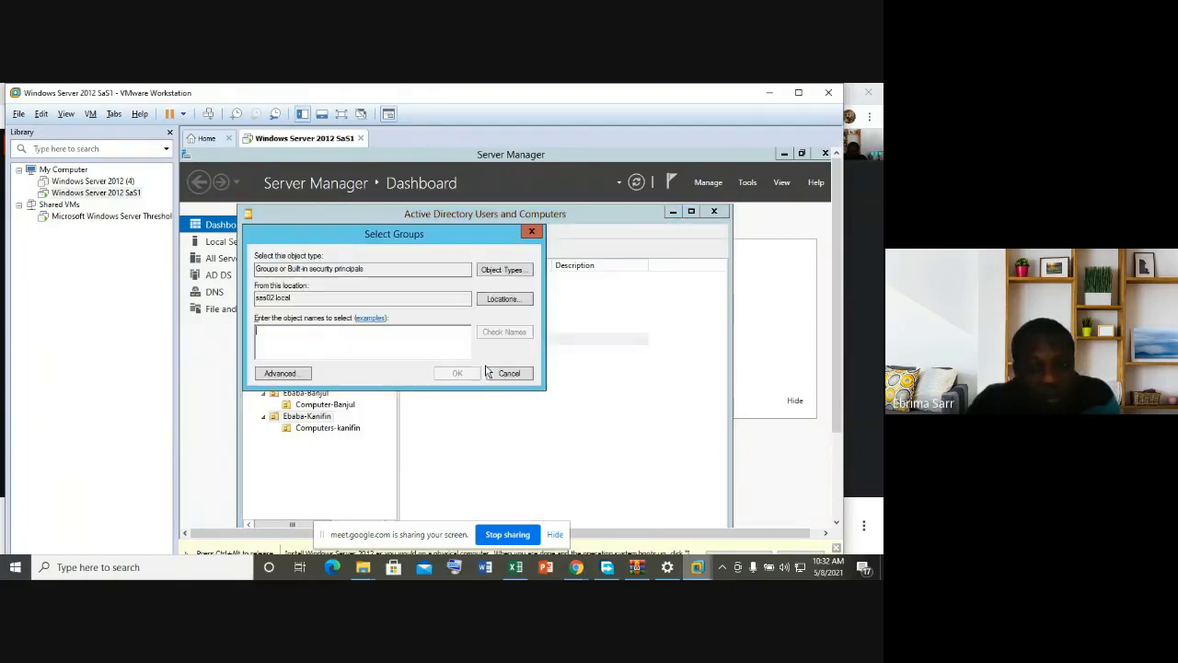
text(A)
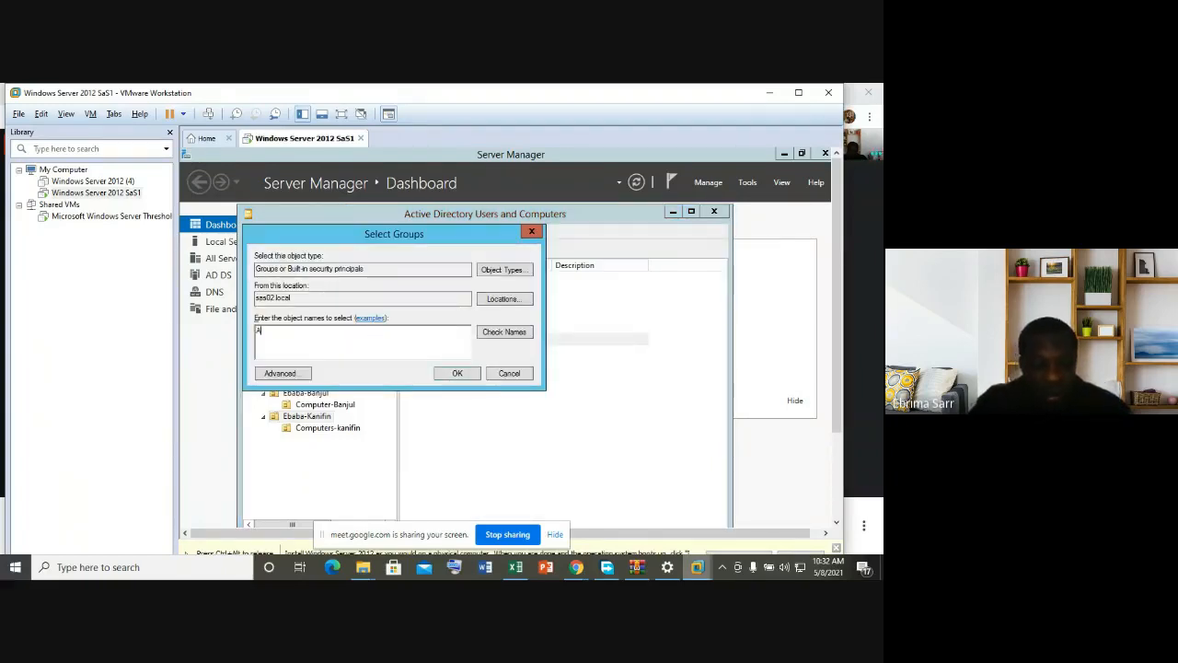
text(DMIN ISTRATIVE)
key(Return)
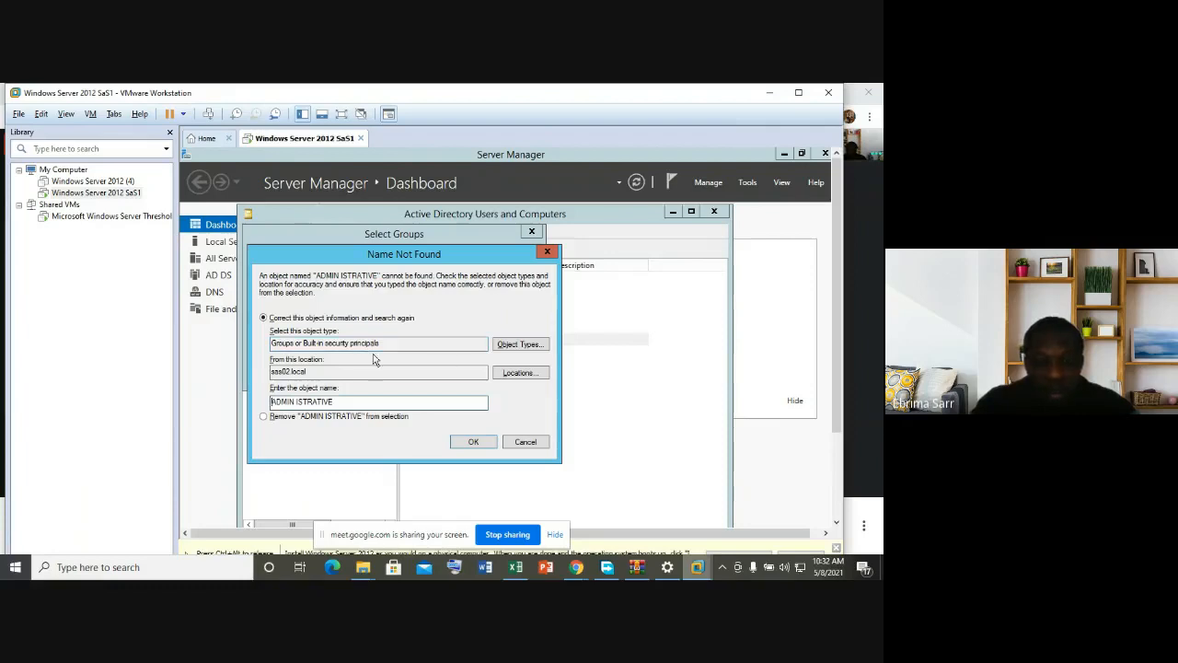
click(547, 252)
key(BackSpace)
key(BackSpace)
key(BackSpace)
key(BackSpace)
key(BackSpace)
key(BackSpace)
key(BackSpace)
key(BackSpace)
key(BackSpace)
key(BackSpace)
key(BackSpace)
key(BackSpace)
key(BackSpace)
key(BackSpace)
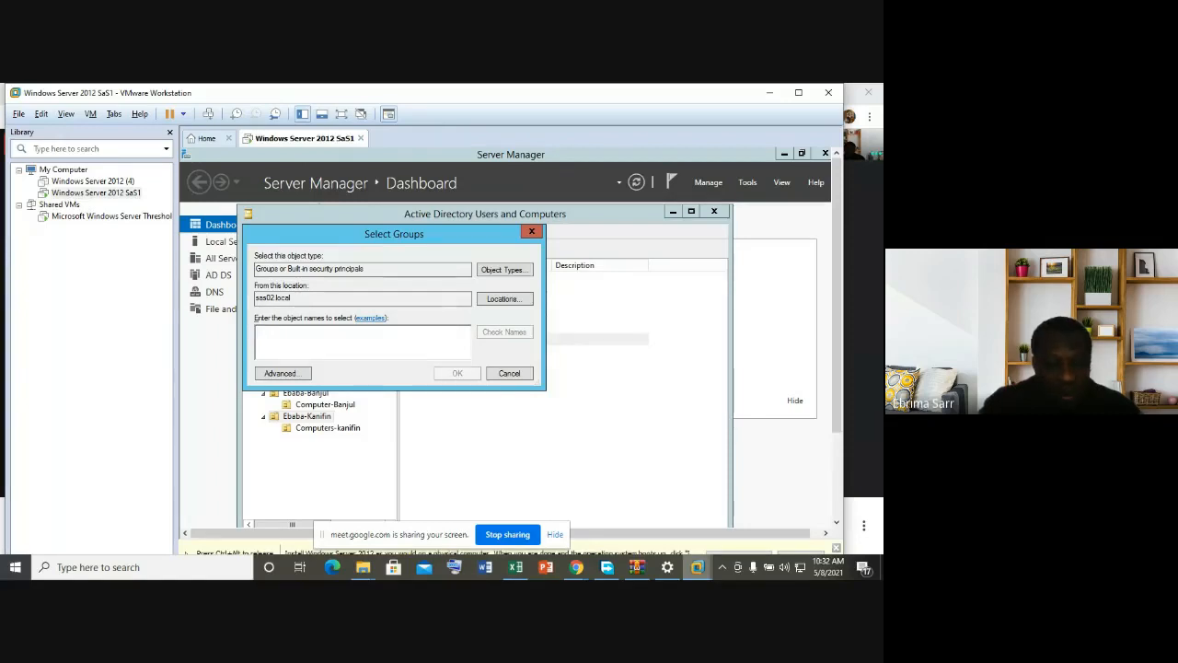
text(Admin)
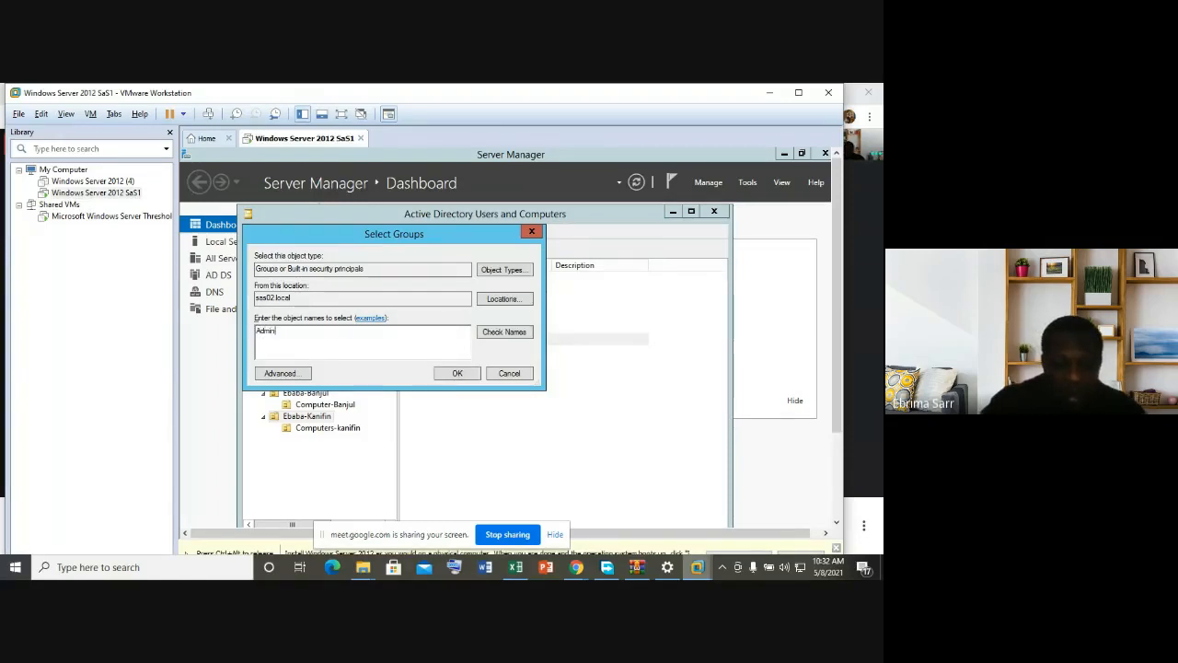
text(istrative)
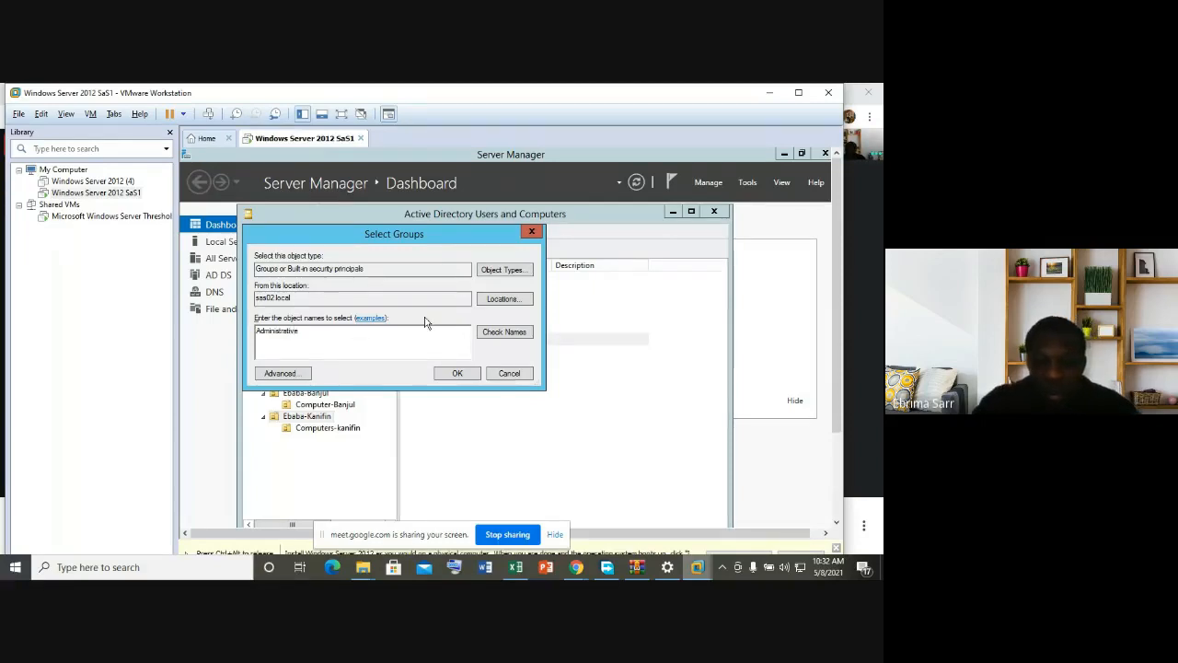
click(497, 333)
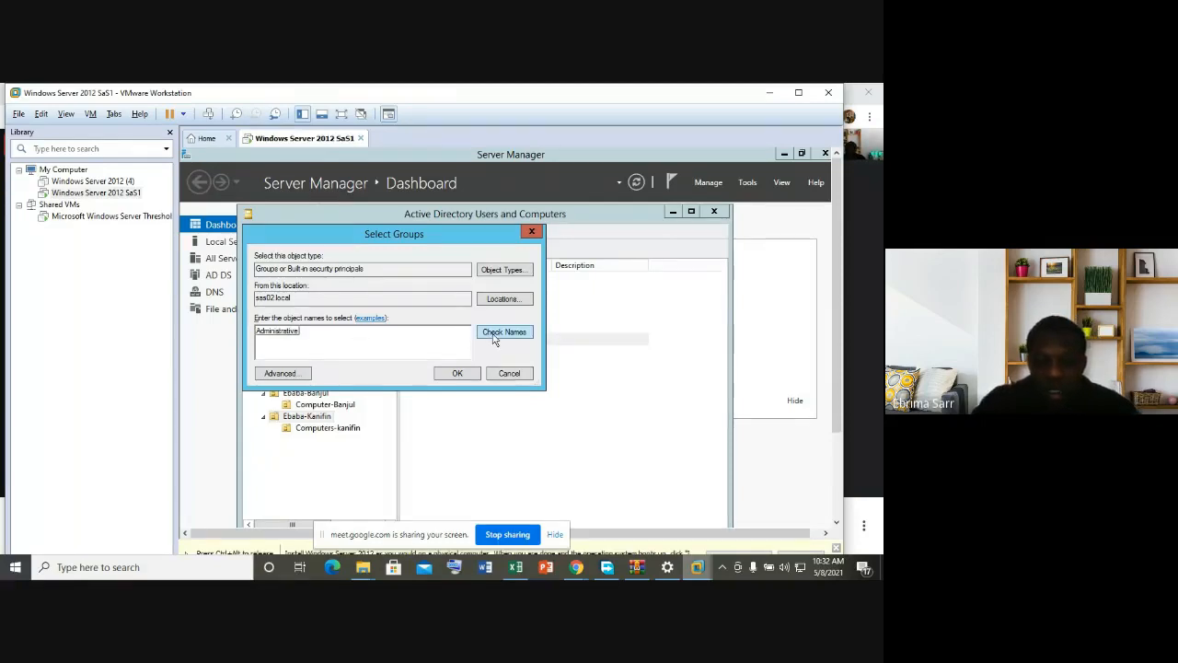
click(457, 373)
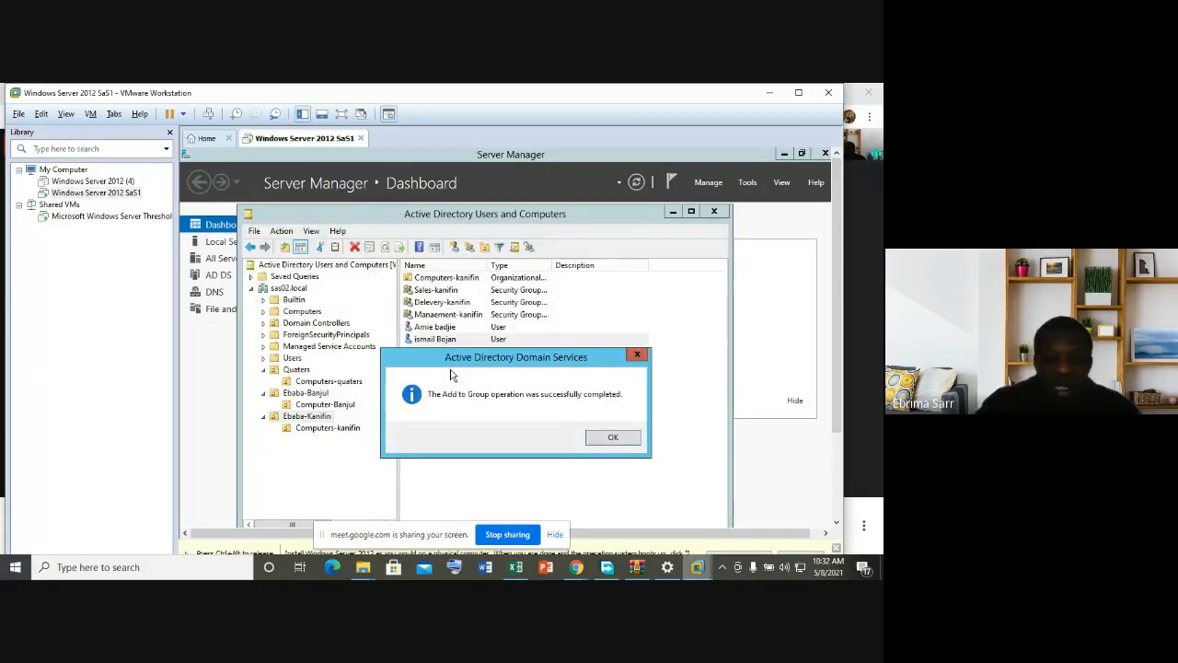
click(613, 438)
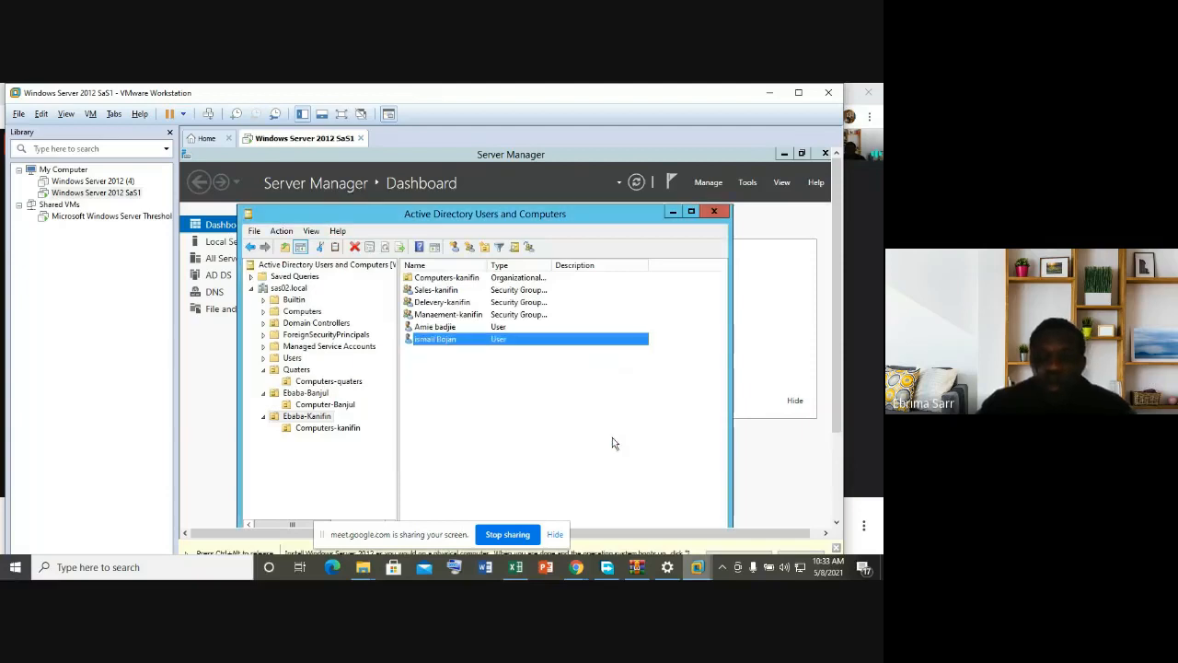
Step: Verify Quaters' Administrative group lists two members, then select the second Ebaba-Banjul user
click(295, 370)
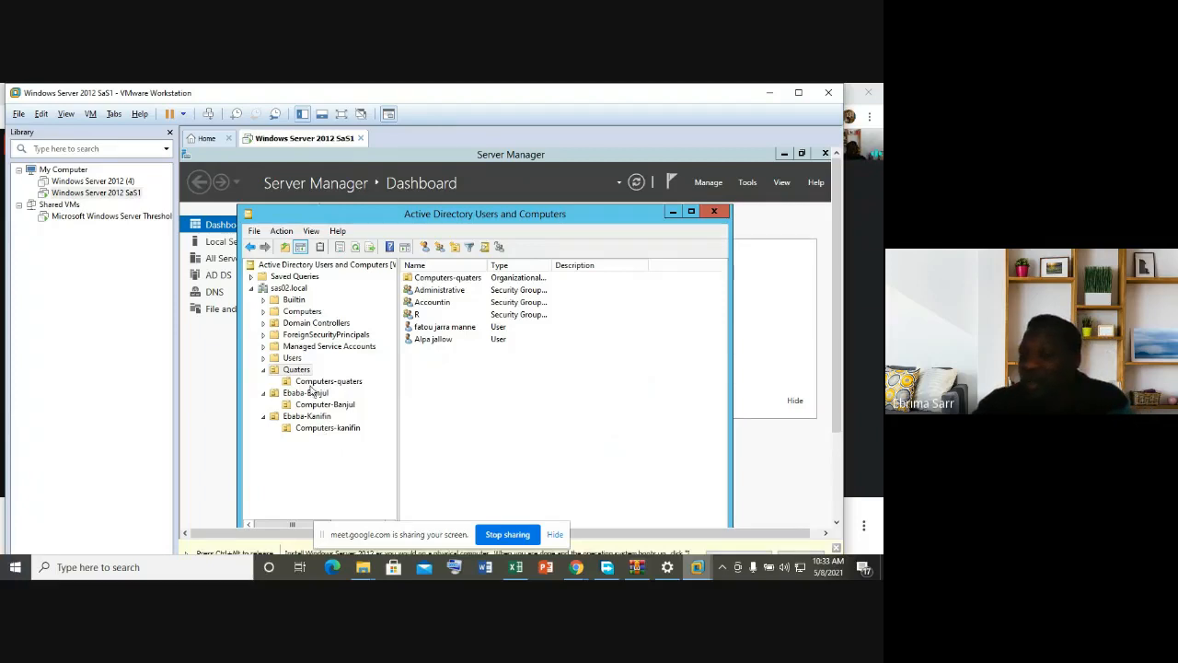
click(434, 291)
right_click(435, 293)
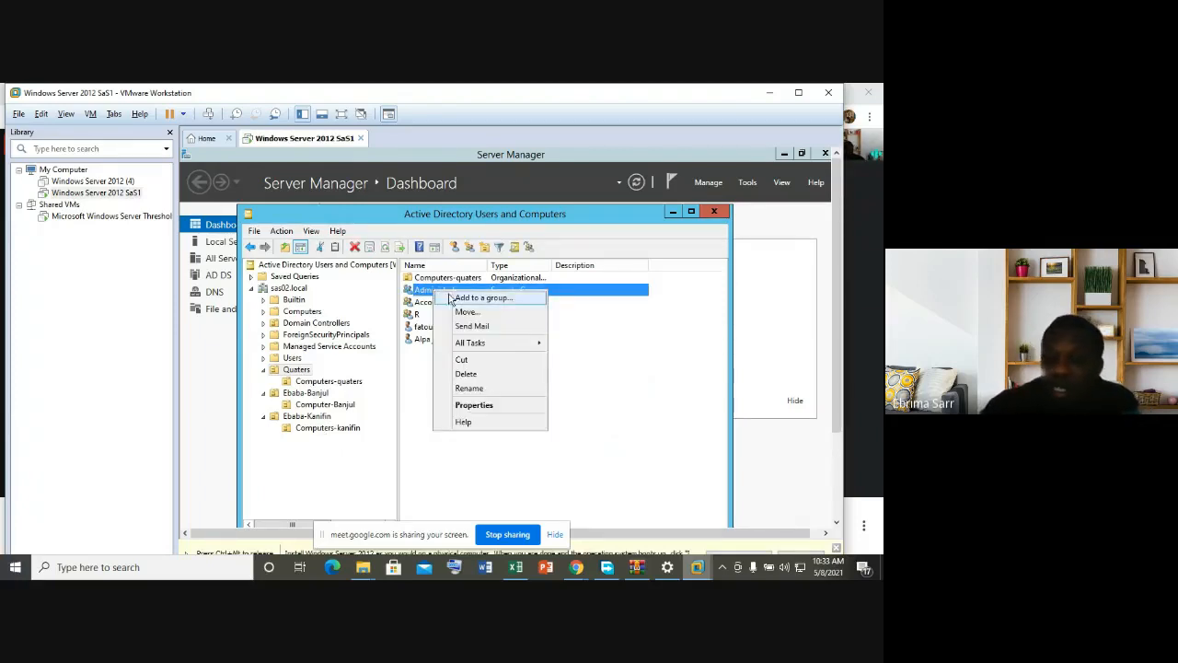
click(472, 406)
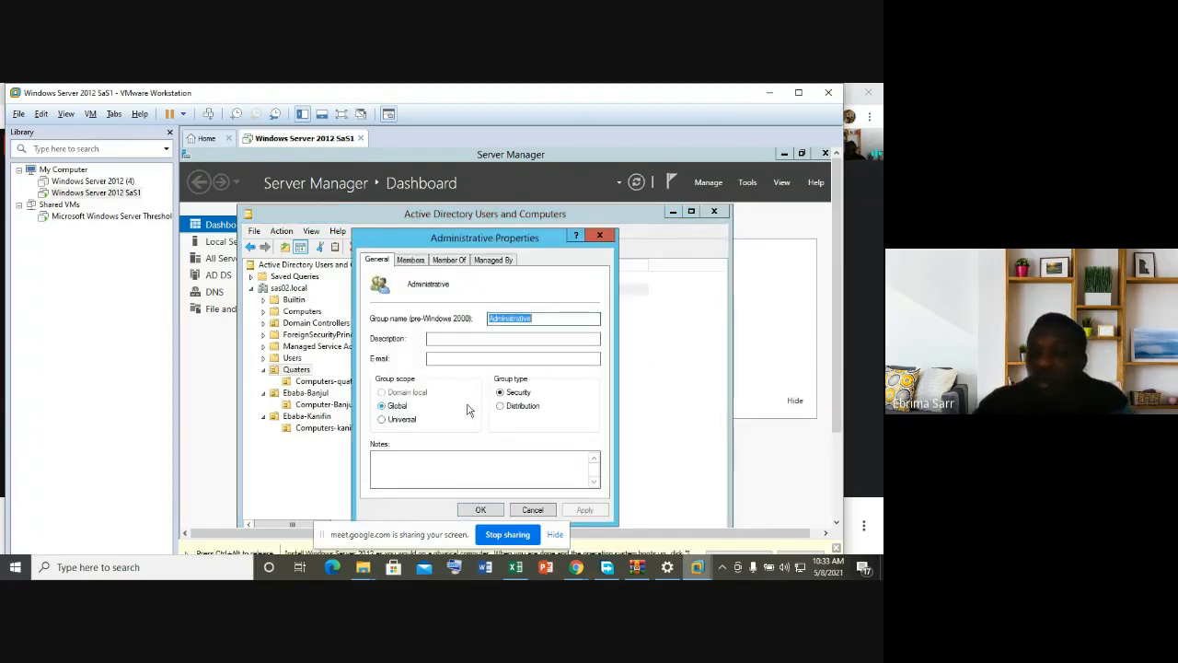
click(416, 263)
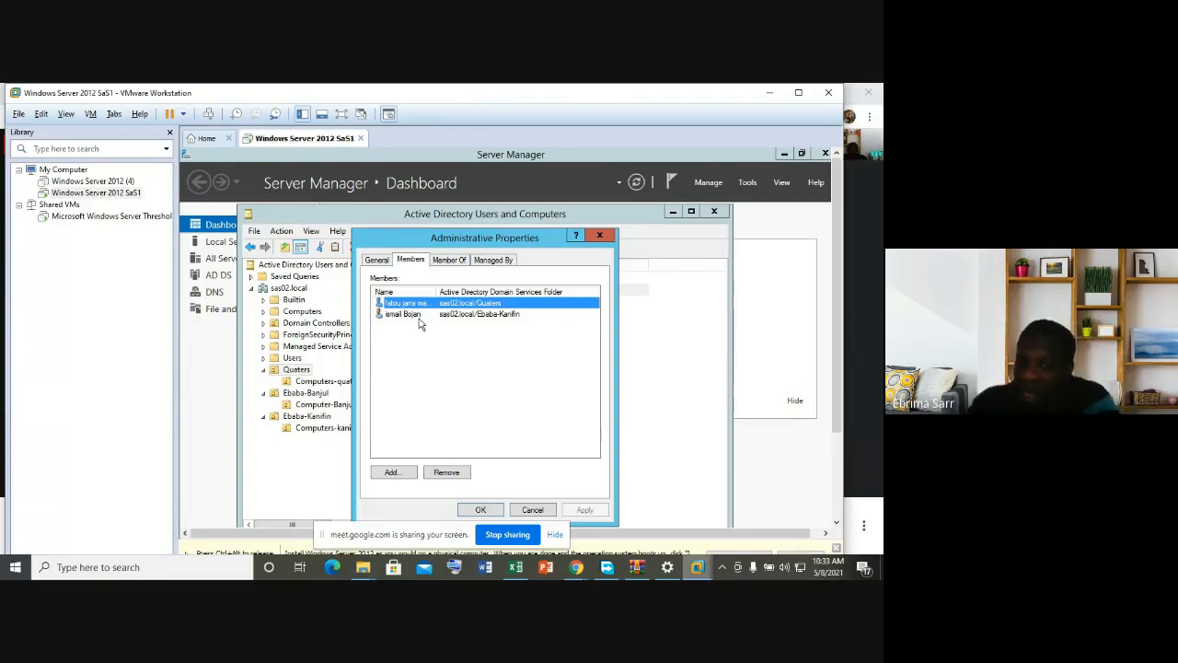
click(603, 237)
click(312, 394)
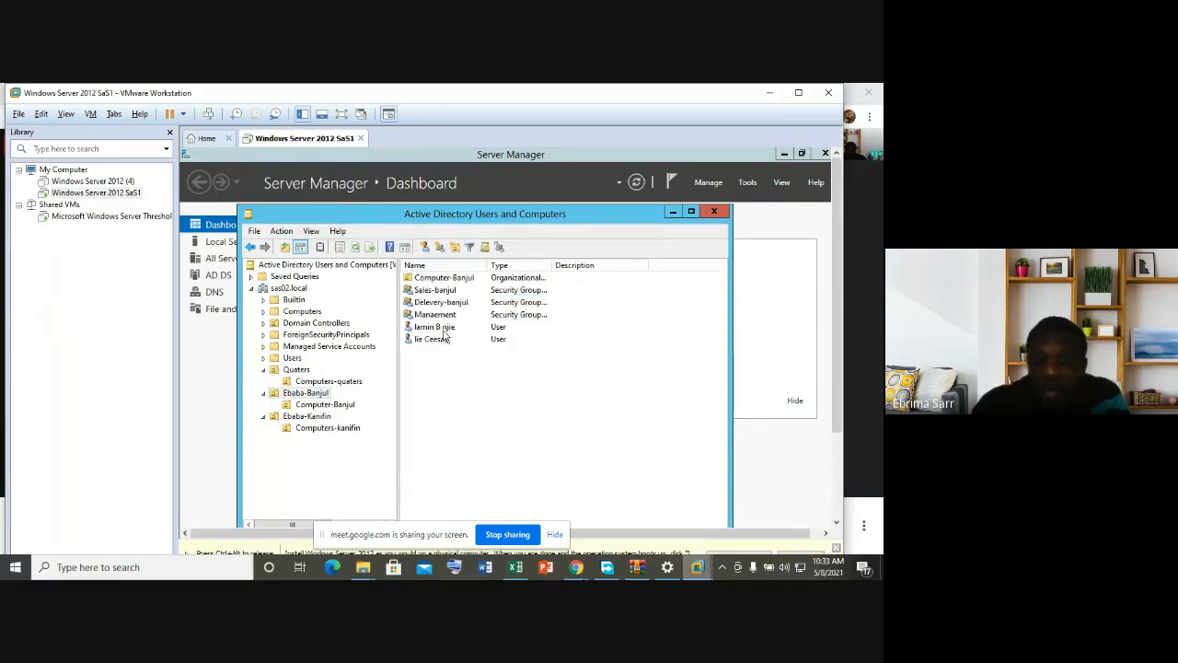
click(441, 340)
Step: Add the second Ebaba-Banjul user to the Administrative group and dismiss the confirmation
right_click(441, 343)
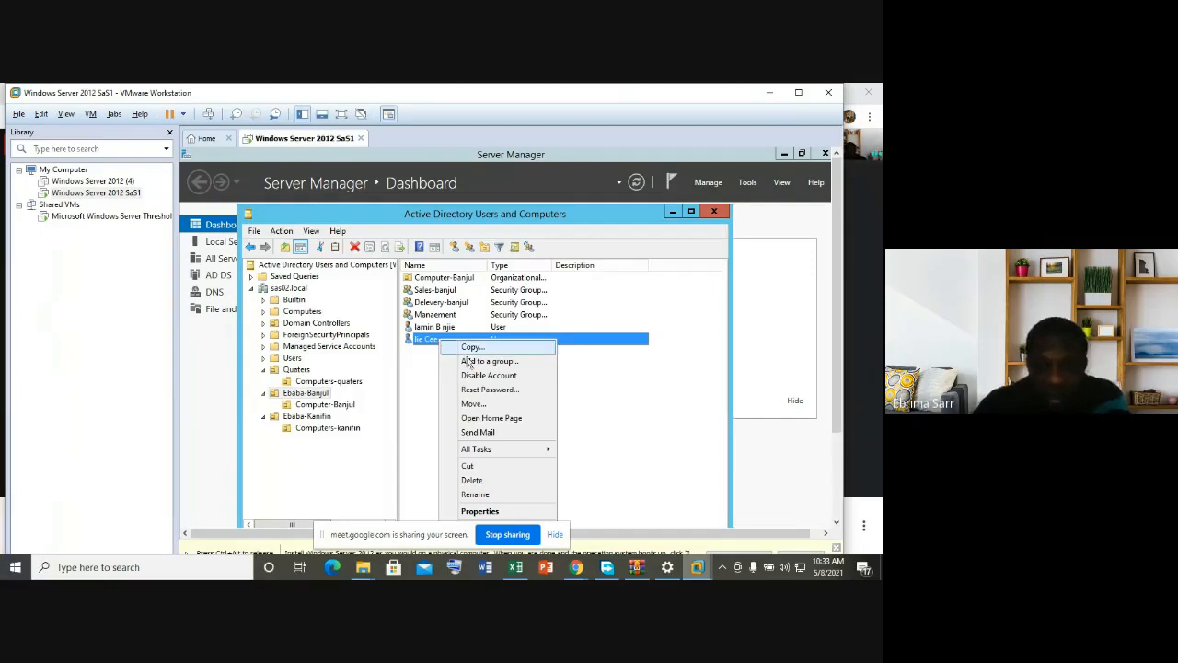
click(490, 362)
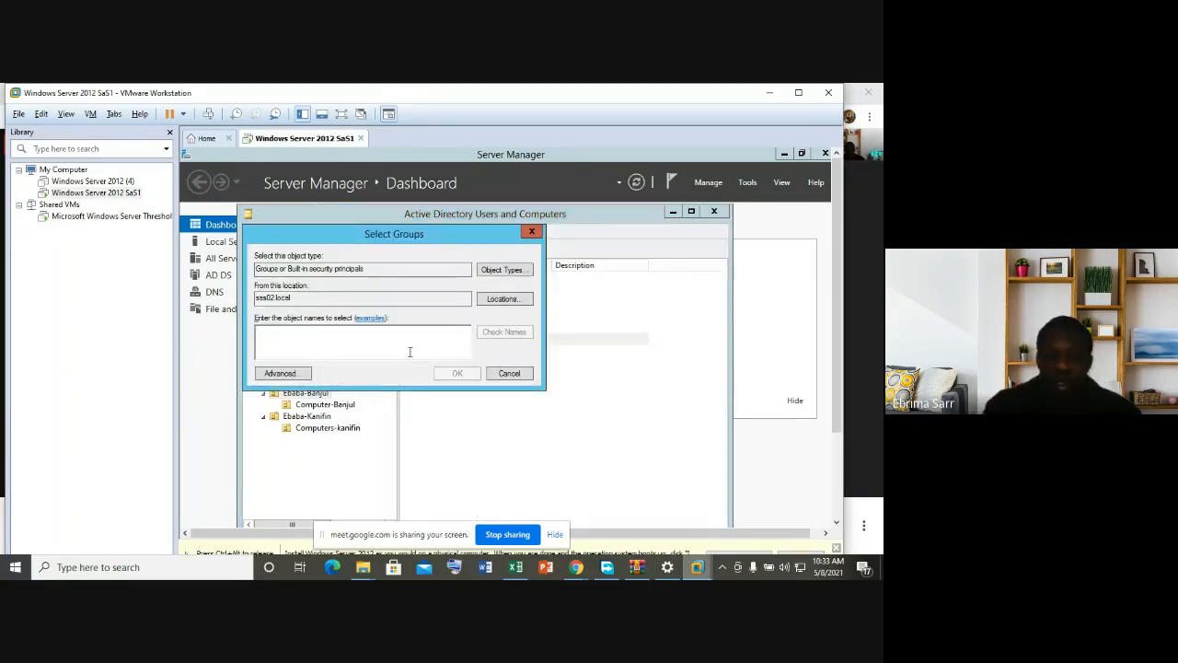
text(a)
key(BackSpace)
text(Administrative)
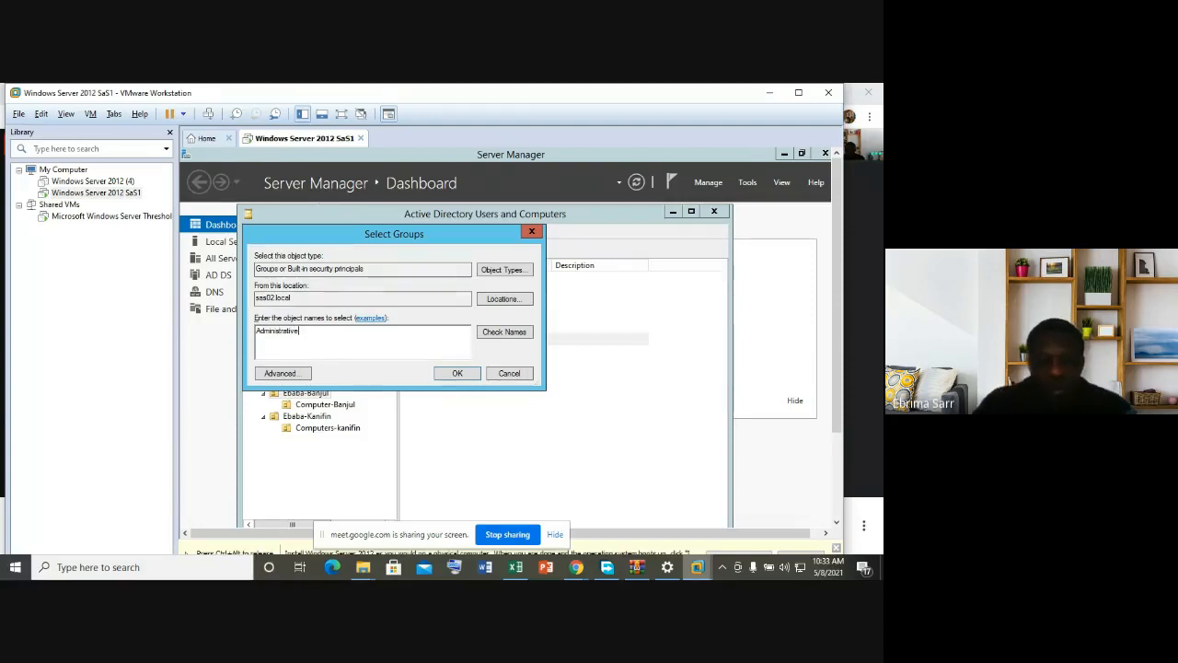
click(515, 333)
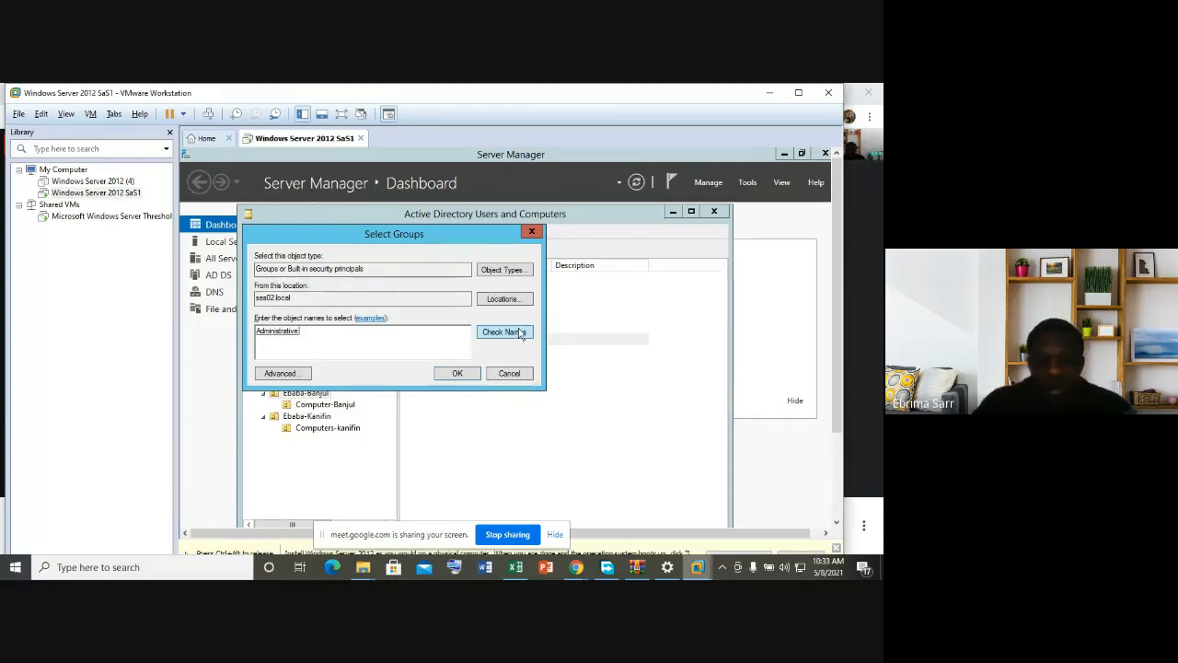
click(455, 373)
click(607, 440)
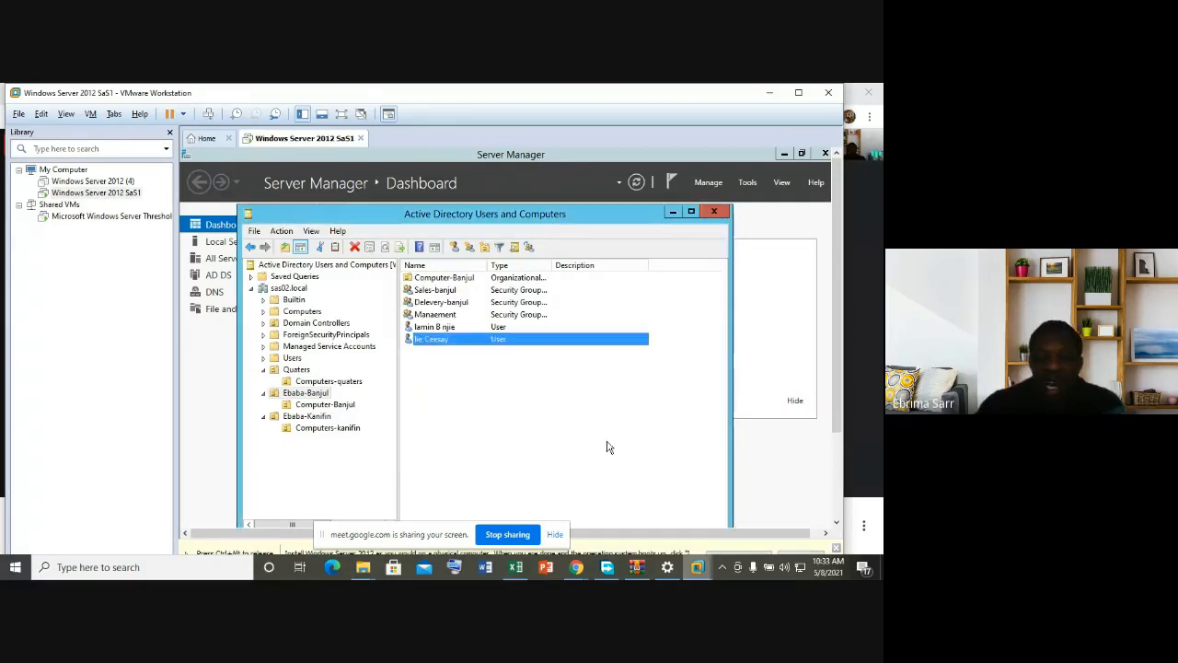
Step: Check the Administrative group's Members tab in Quaters shows three members, then close it
click(299, 369)
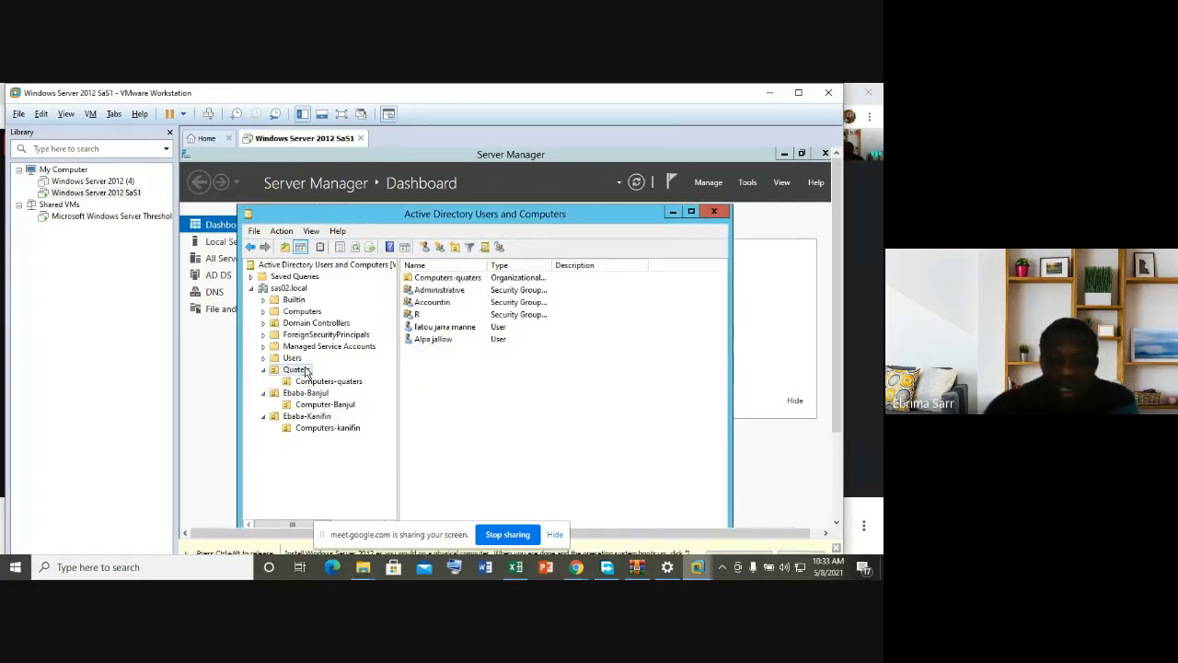
click(441, 291)
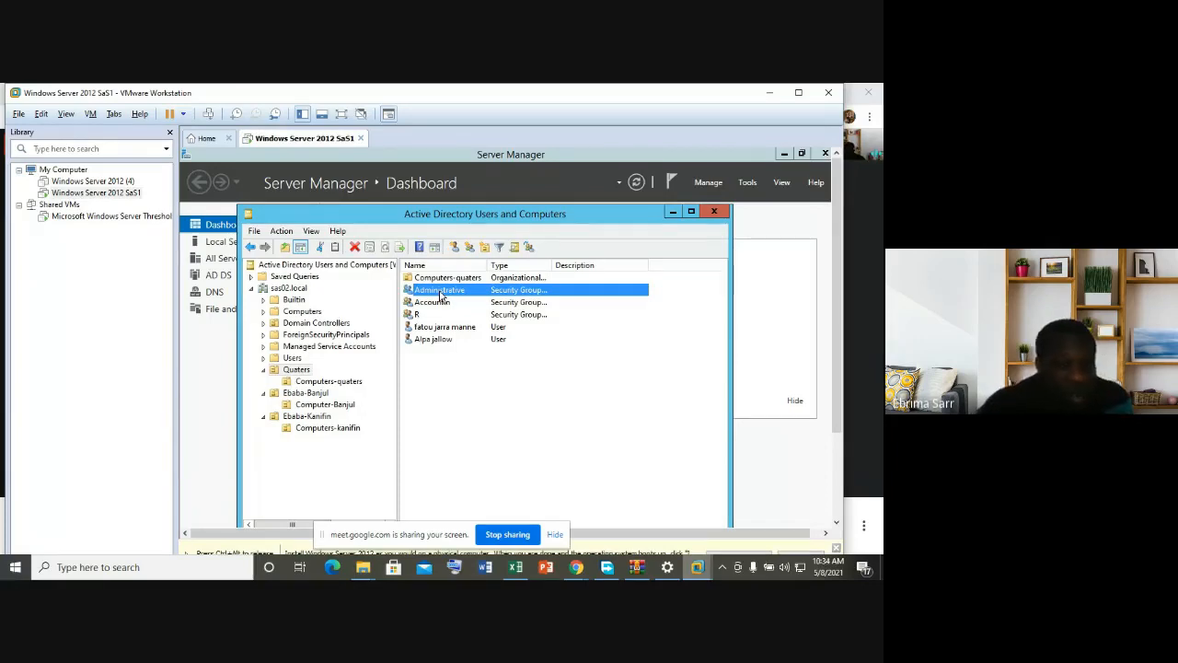
right_click(442, 295)
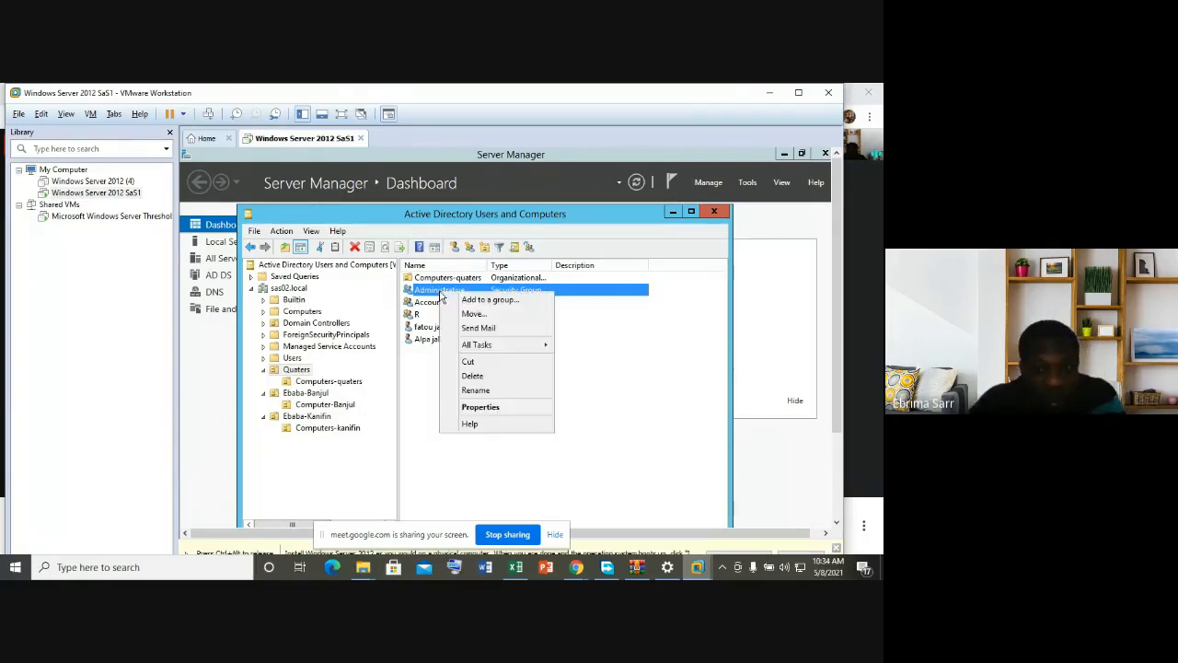
click(480, 406)
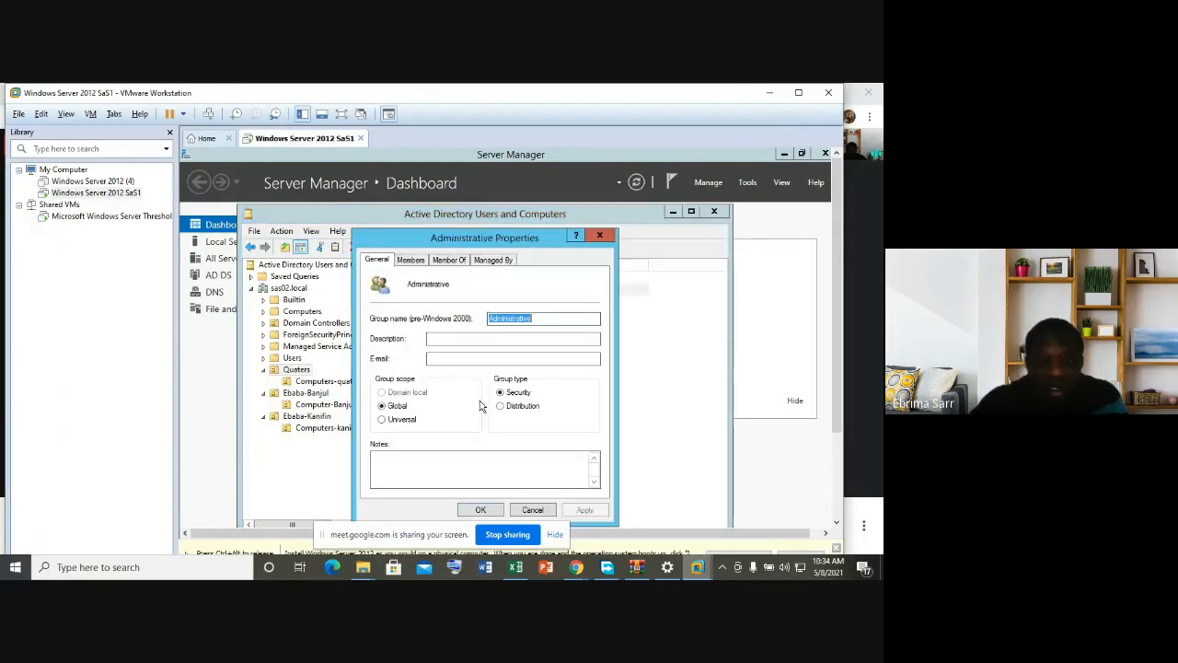
click(411, 260)
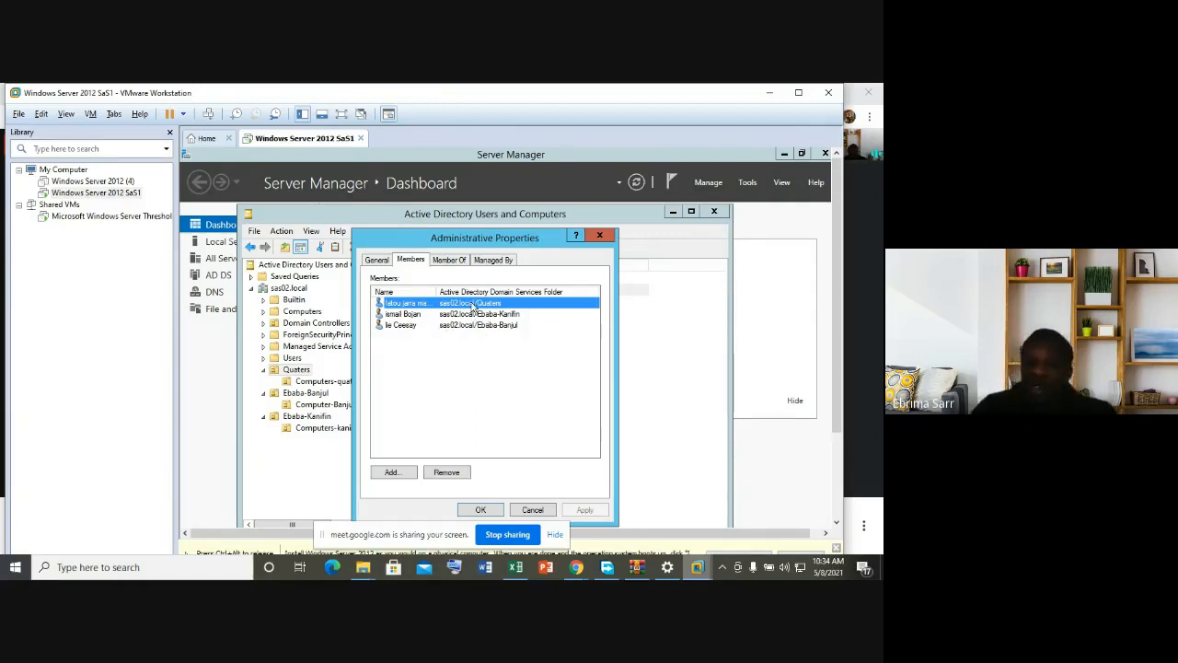
click(600, 238)
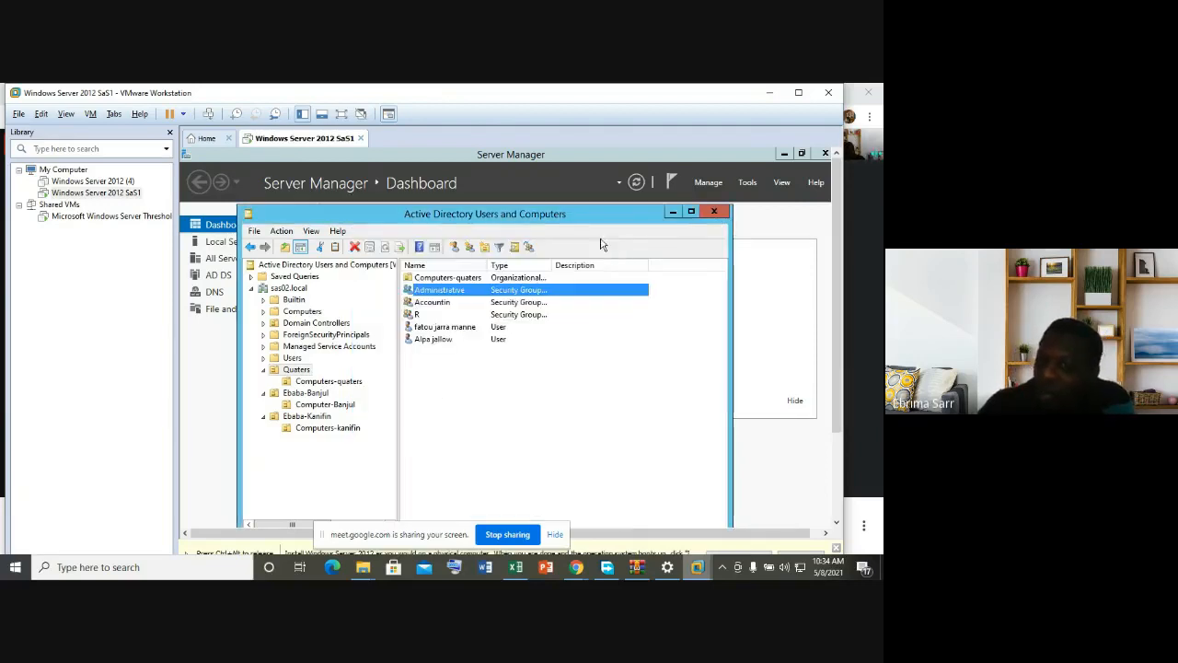
click(512, 366)
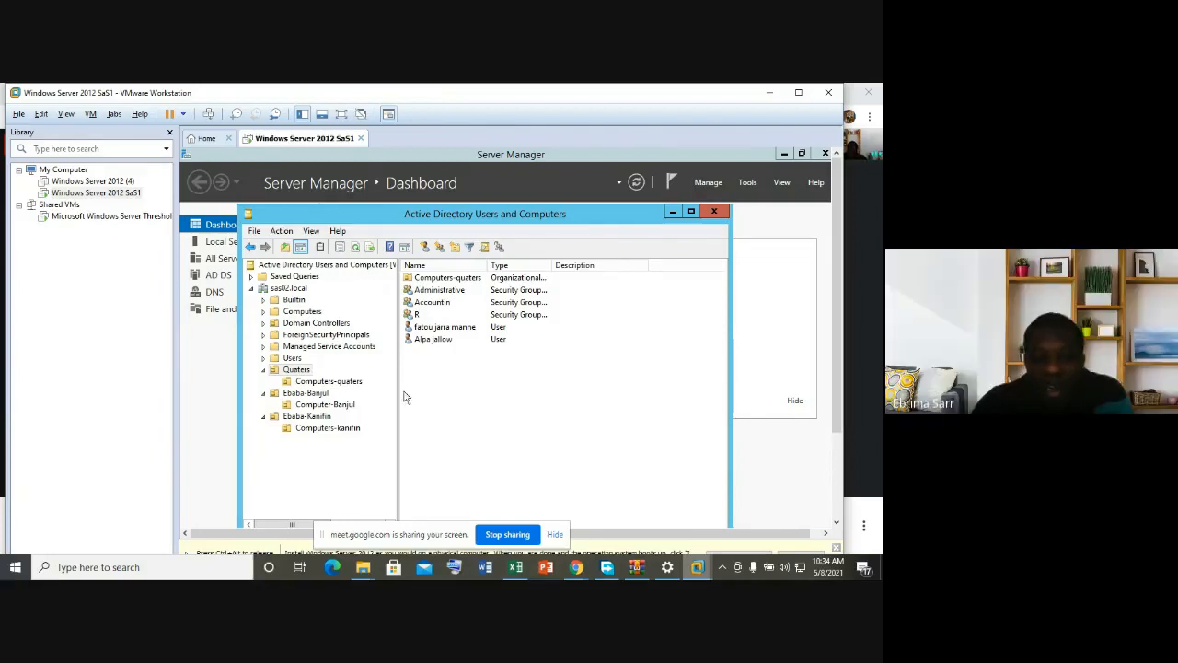
Step: Open the Ebaba-Kanifin OU and select its first user account
click(313, 416)
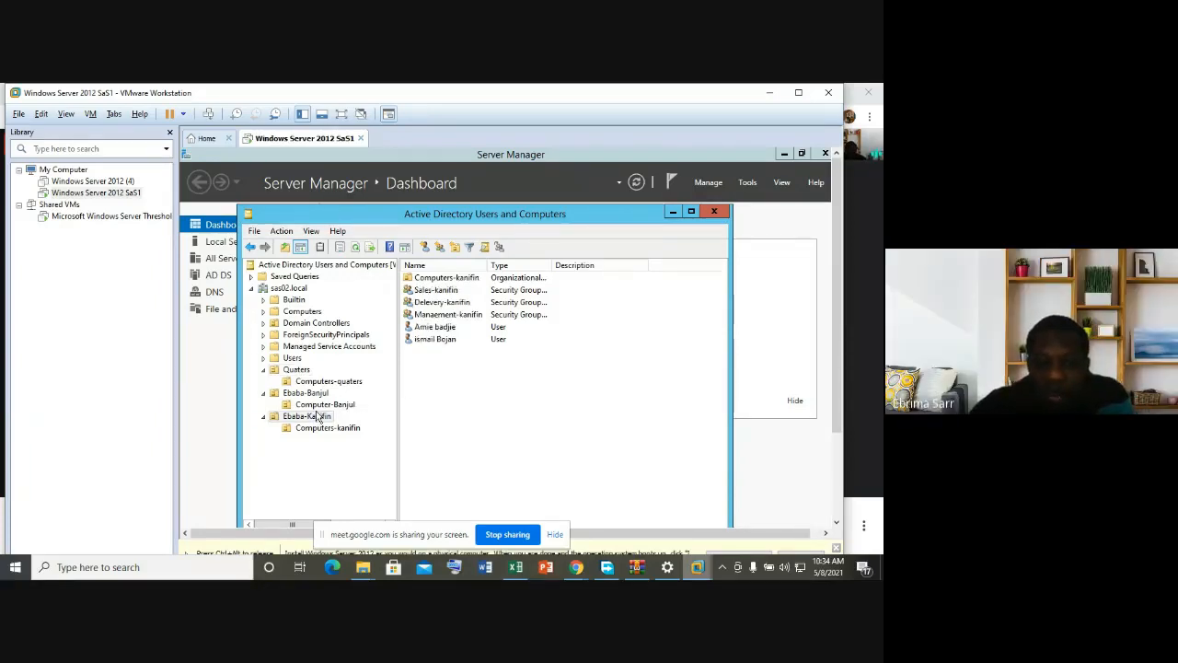
click(446, 329)
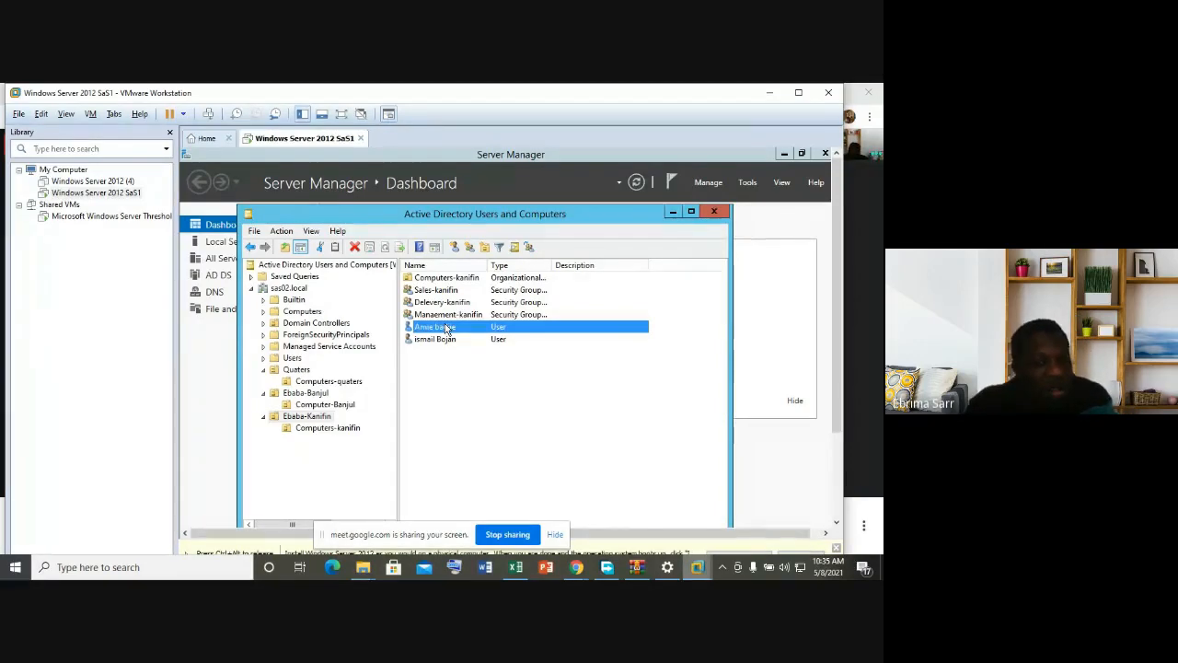
click(437, 327)
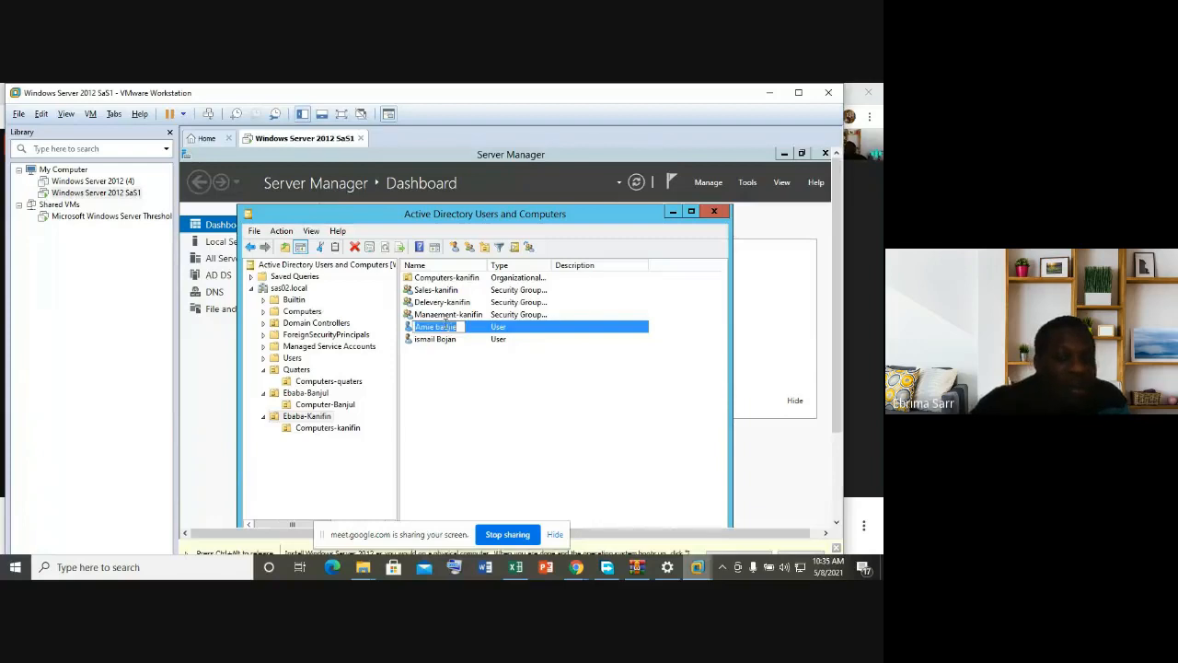
click(491, 329)
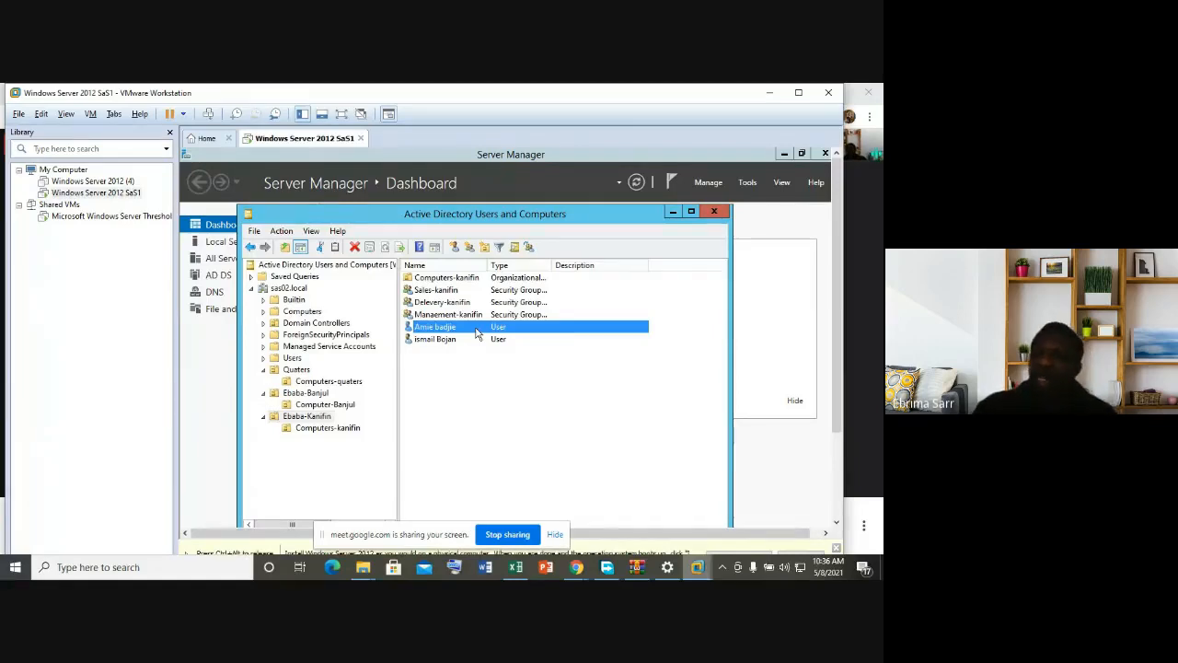
key(F2)
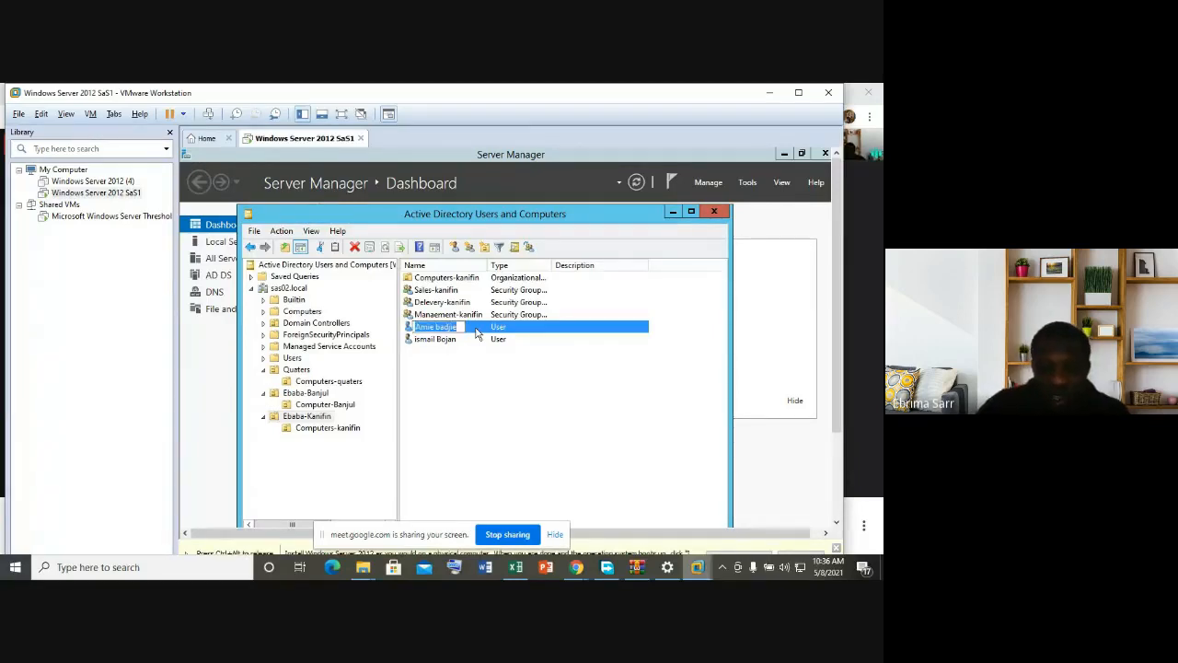
click(478, 332)
Step: Move the first Ebaba-Kanifin user into the Quaters OU and show Quaters' contents
right_click(481, 328)
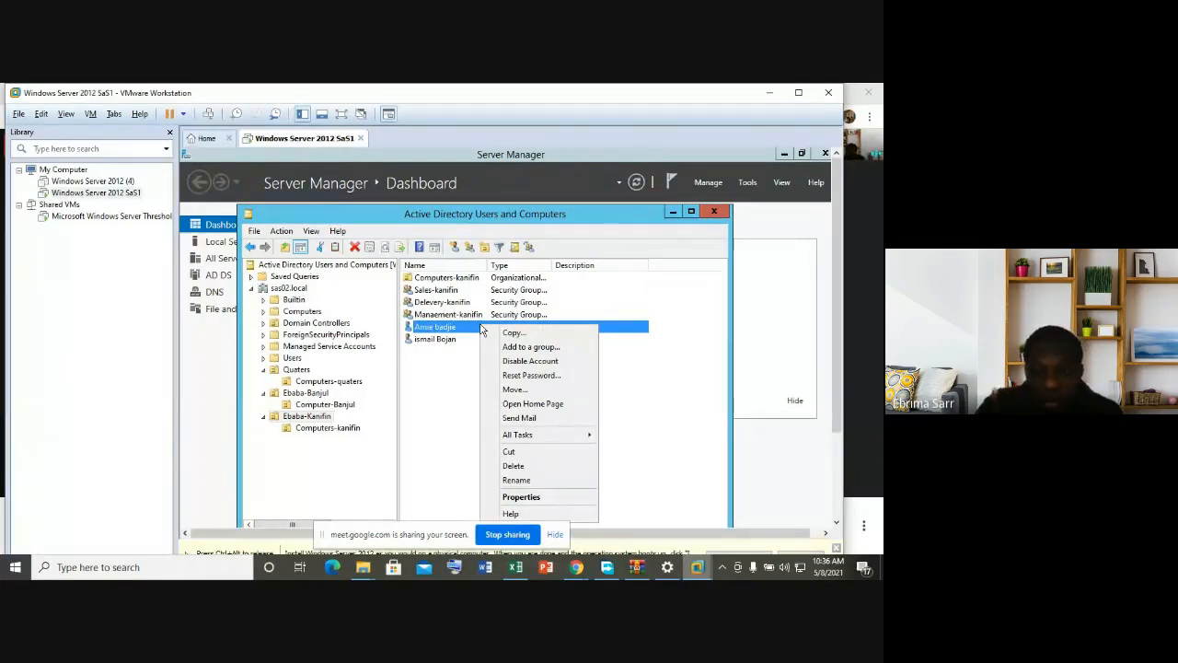
click(517, 393)
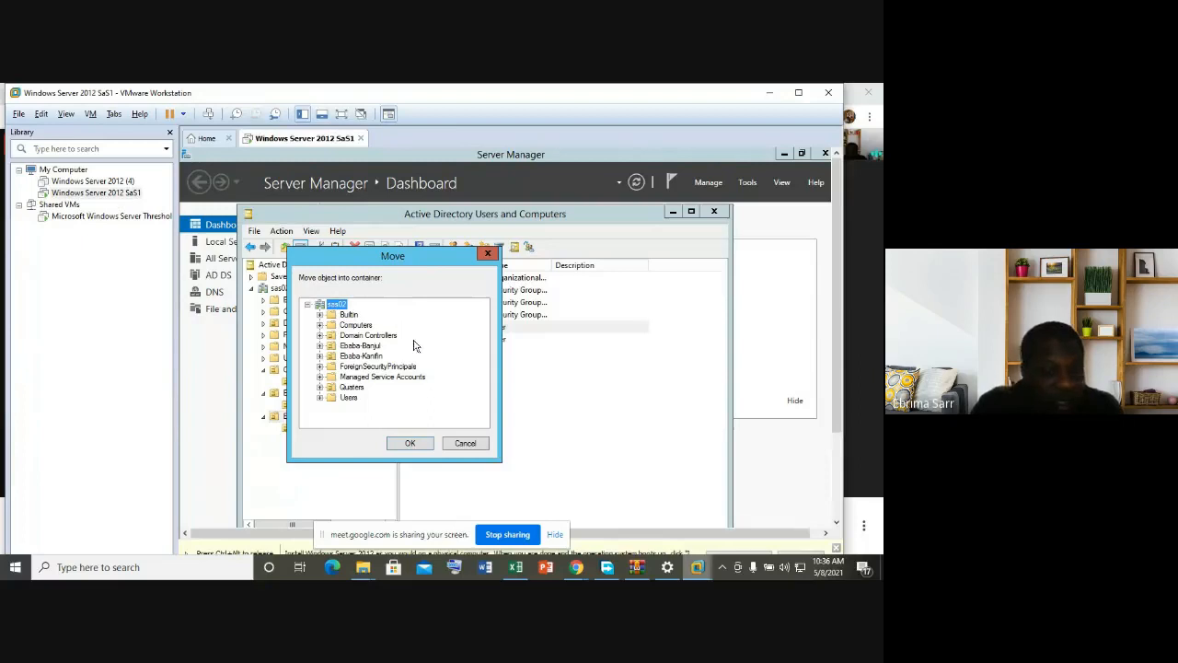
click(353, 387)
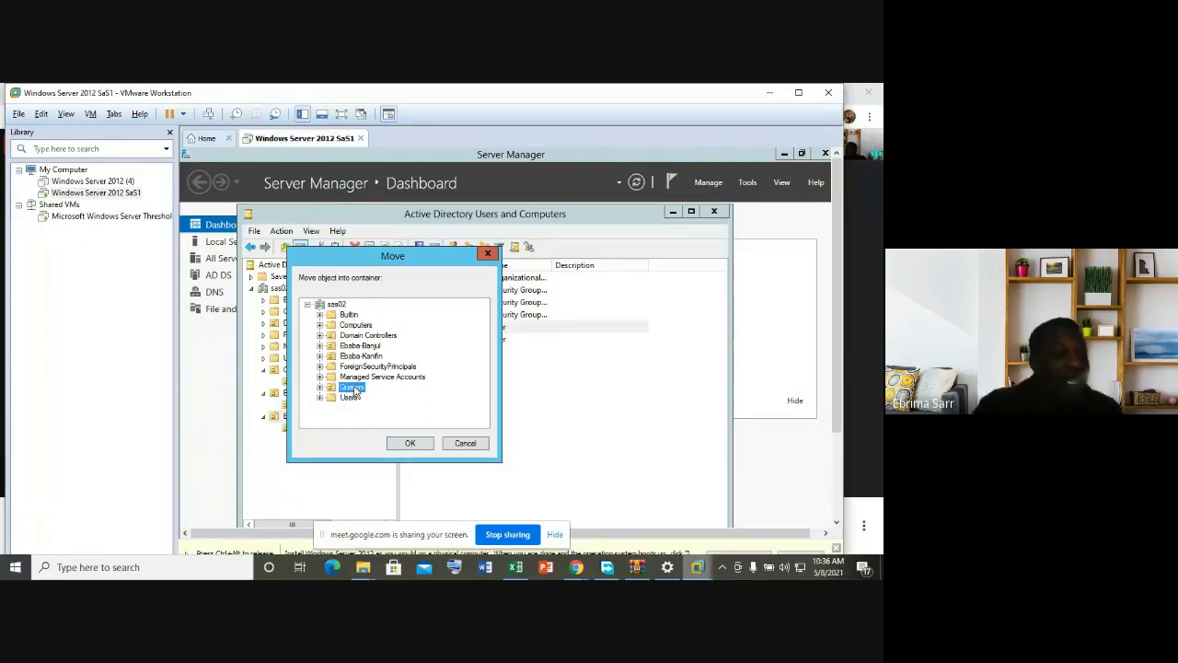
click(408, 443)
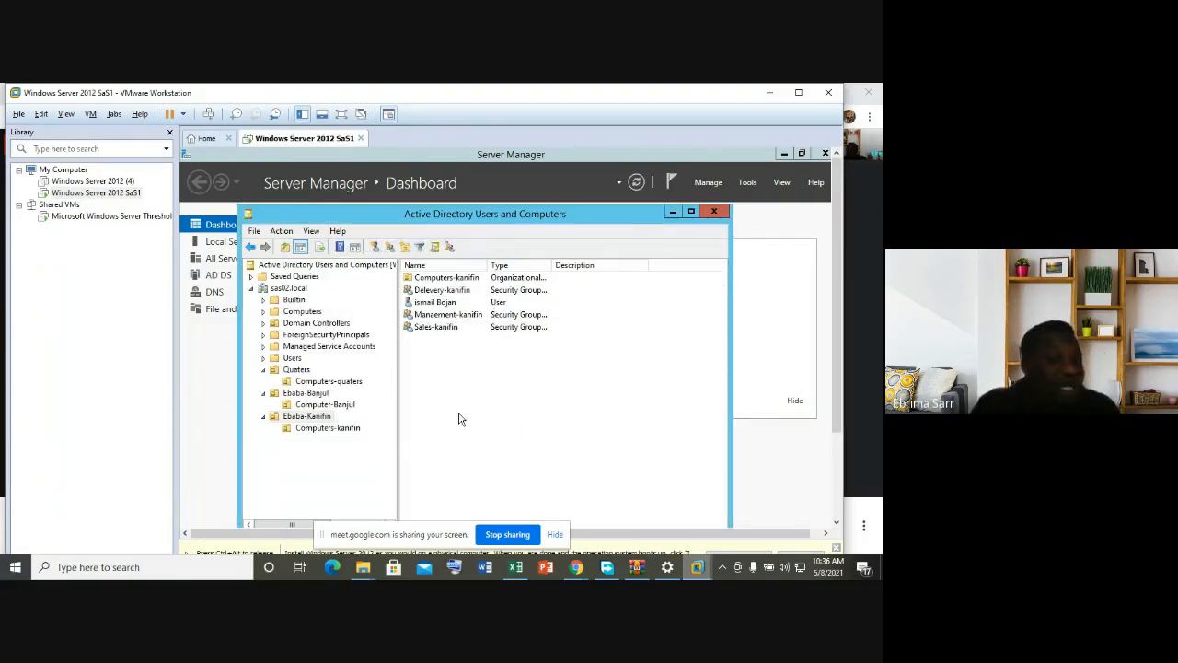
click(296, 369)
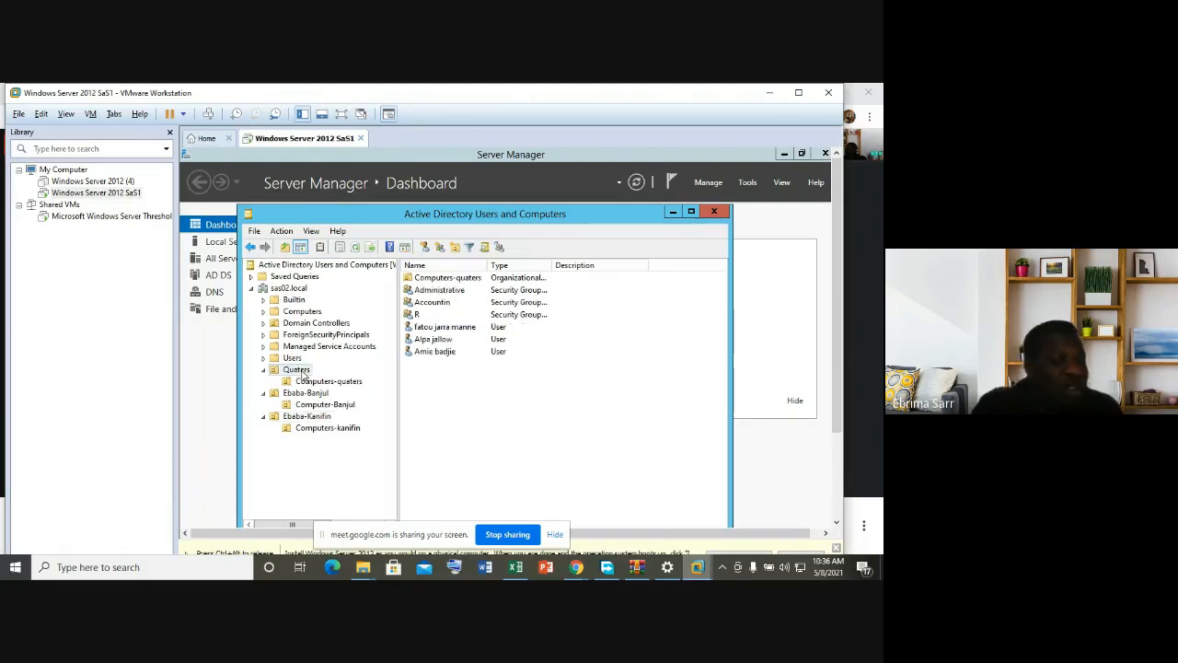
Step: Add the user moved into Quaters to the Accountin group, then select Accountin
click(437, 351)
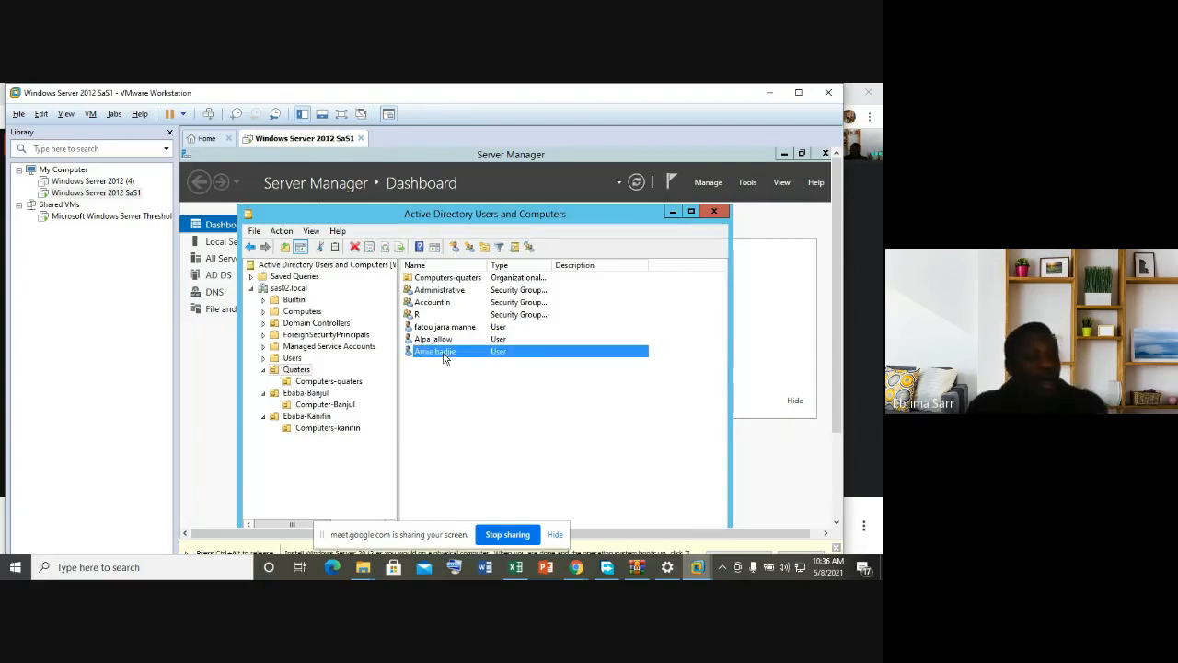
right_click(442, 358)
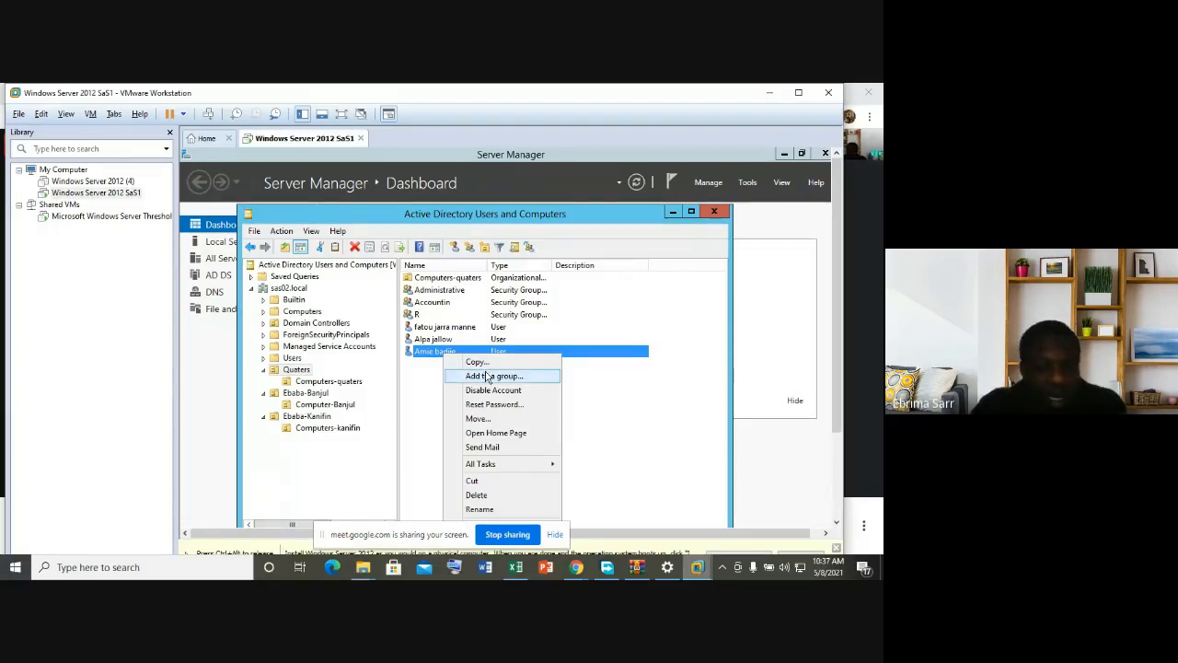
click(488, 377)
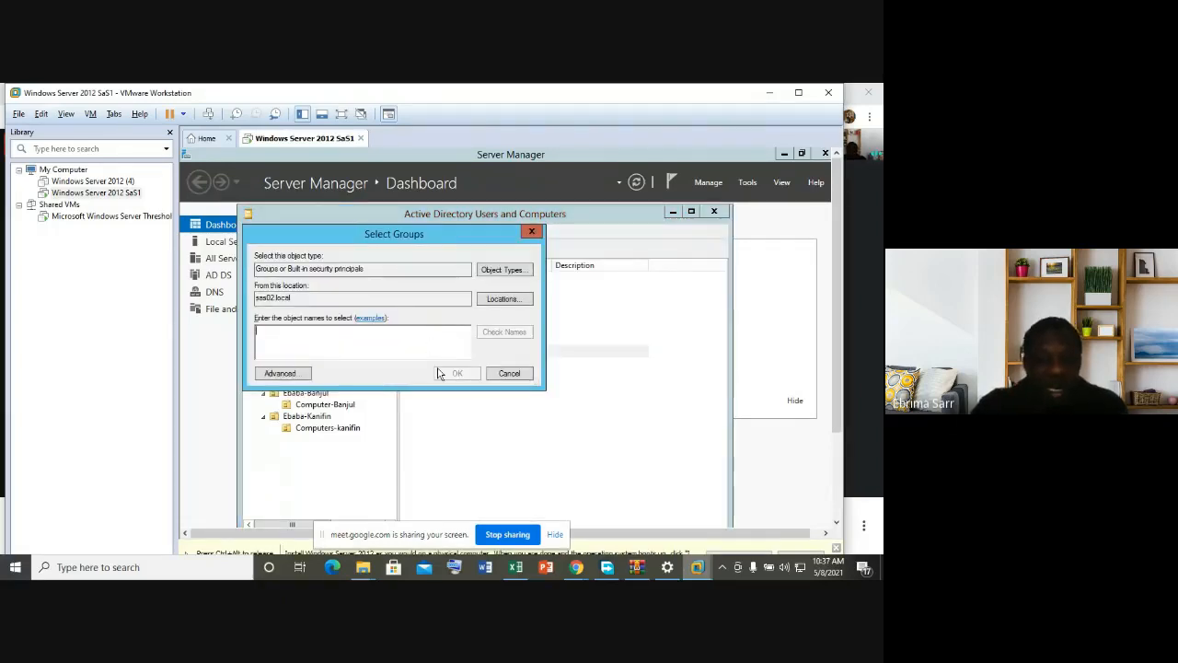
text(accountin)
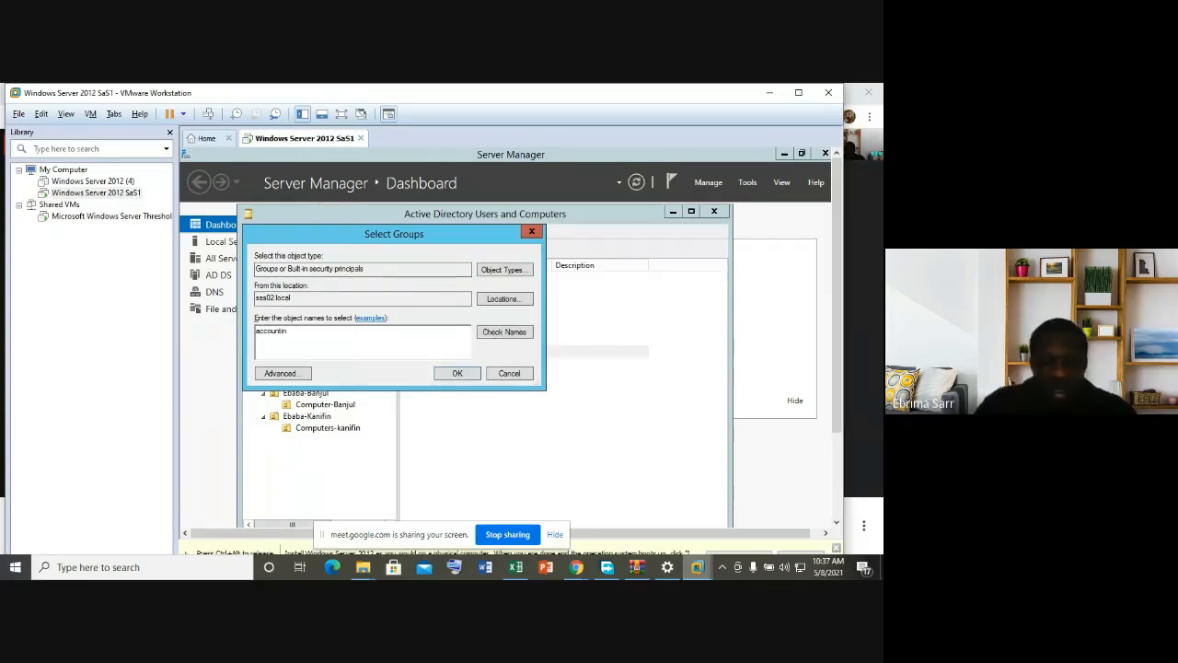
click(504, 338)
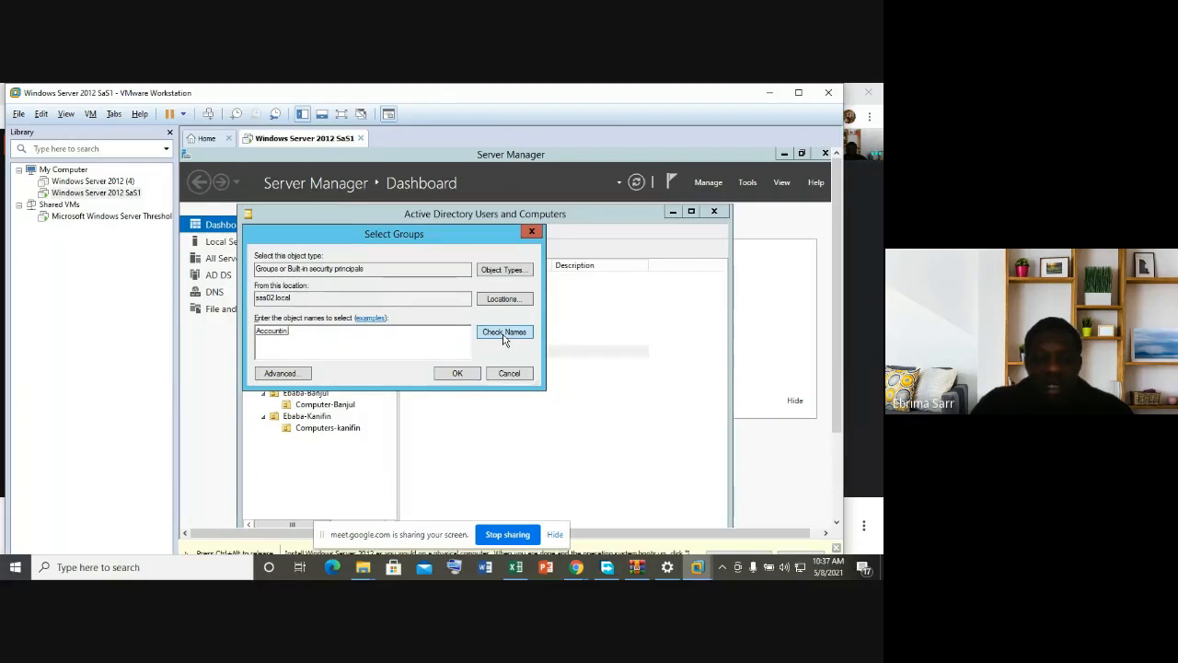
click(460, 374)
click(621, 445)
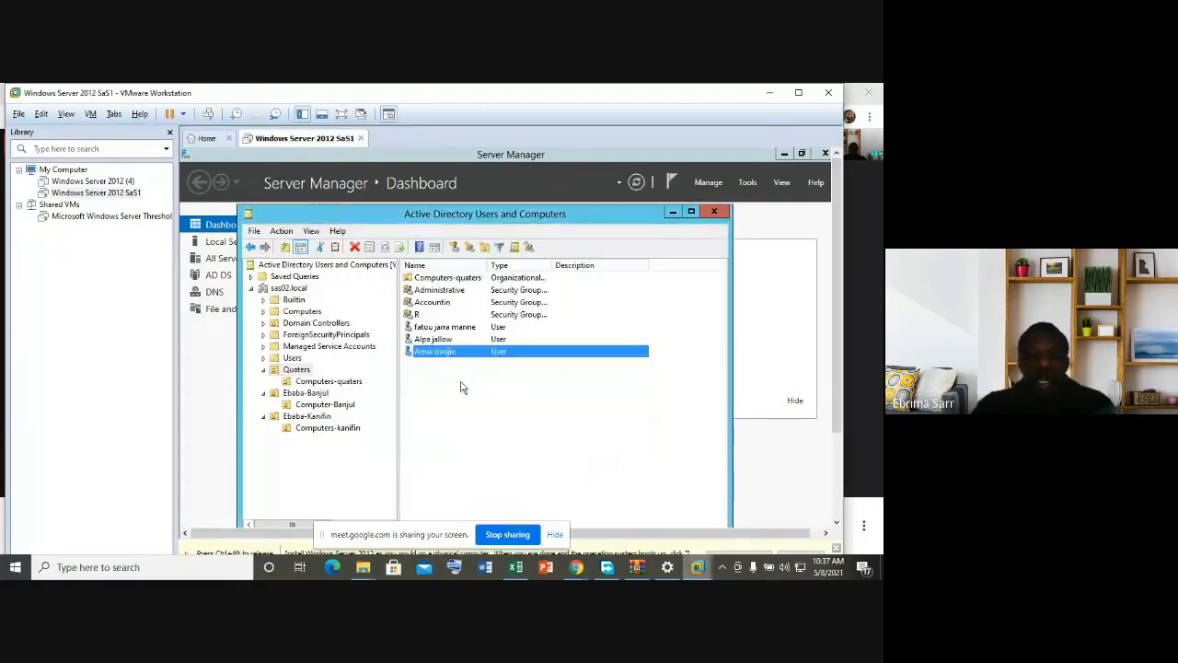
click(435, 305)
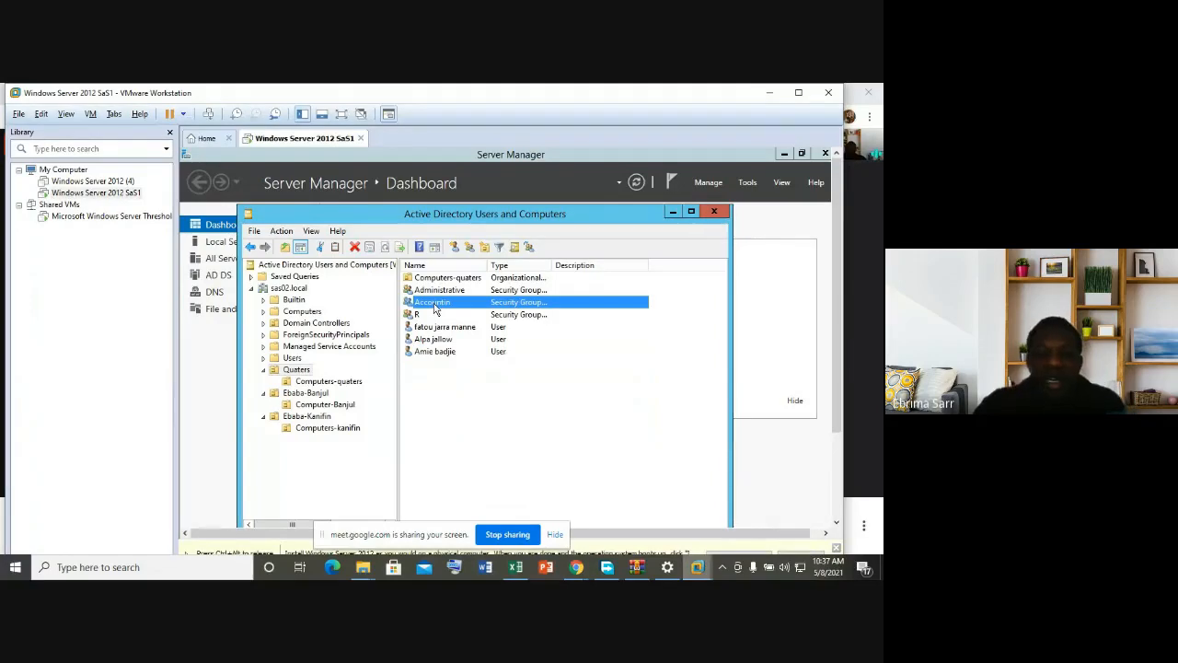
Step: Remove the second member from the Accountin group's members so only the Quaters user remains
right_click(435, 309)
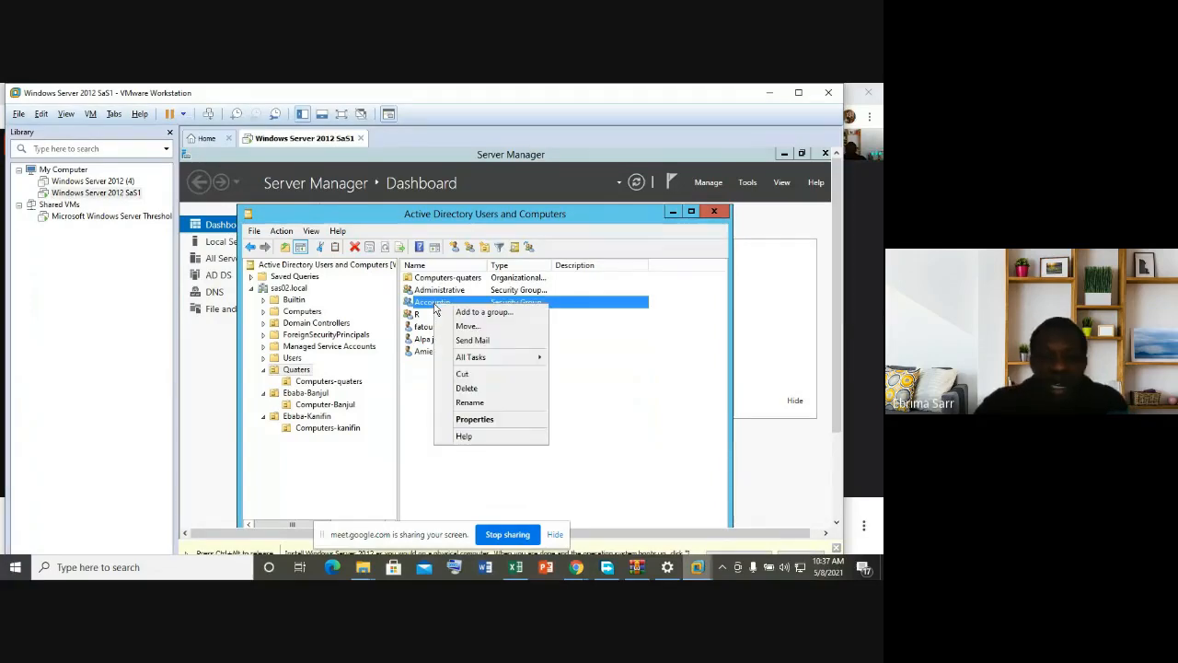
click(466, 420)
click(411, 259)
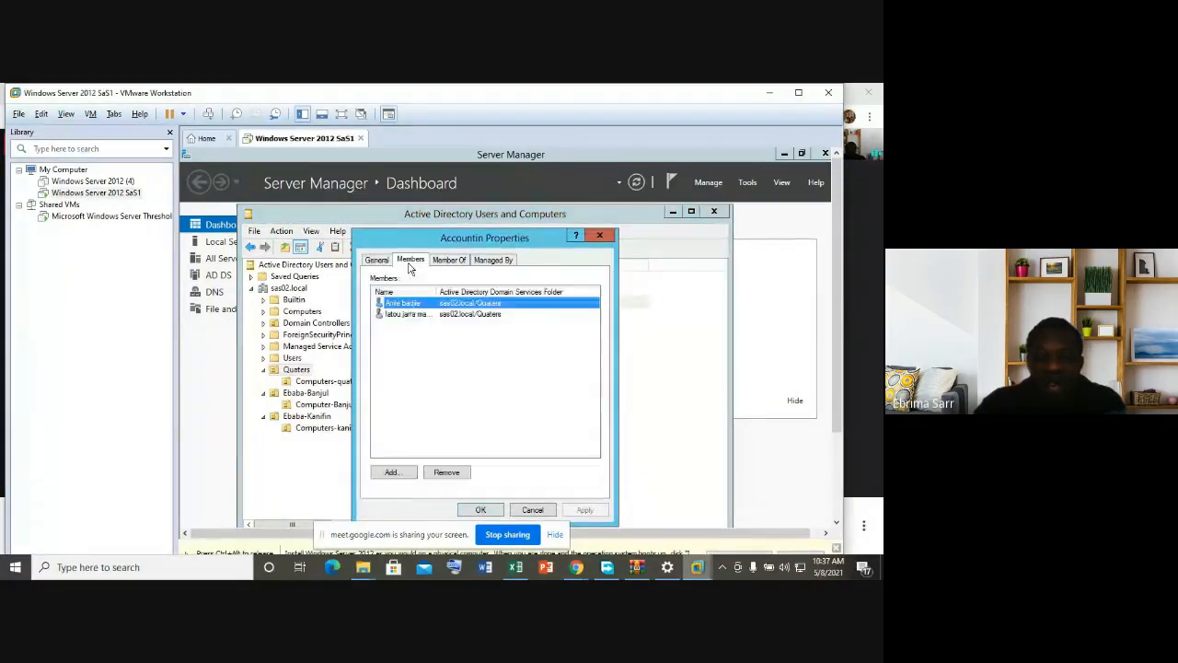
click(411, 315)
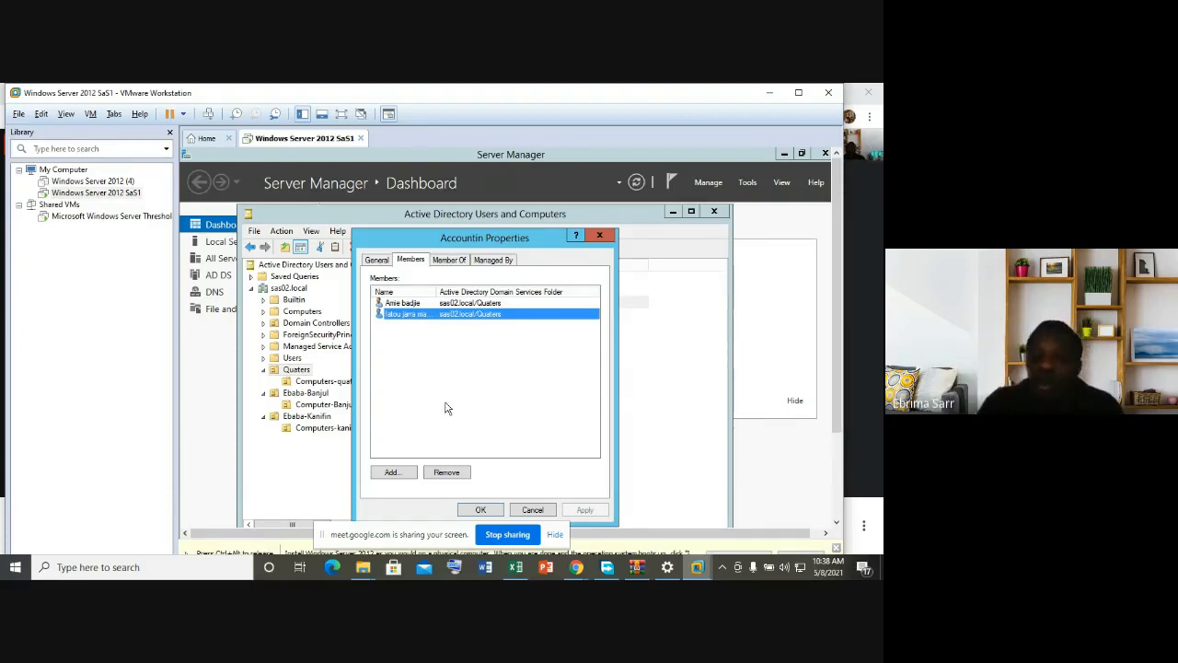
click(448, 474)
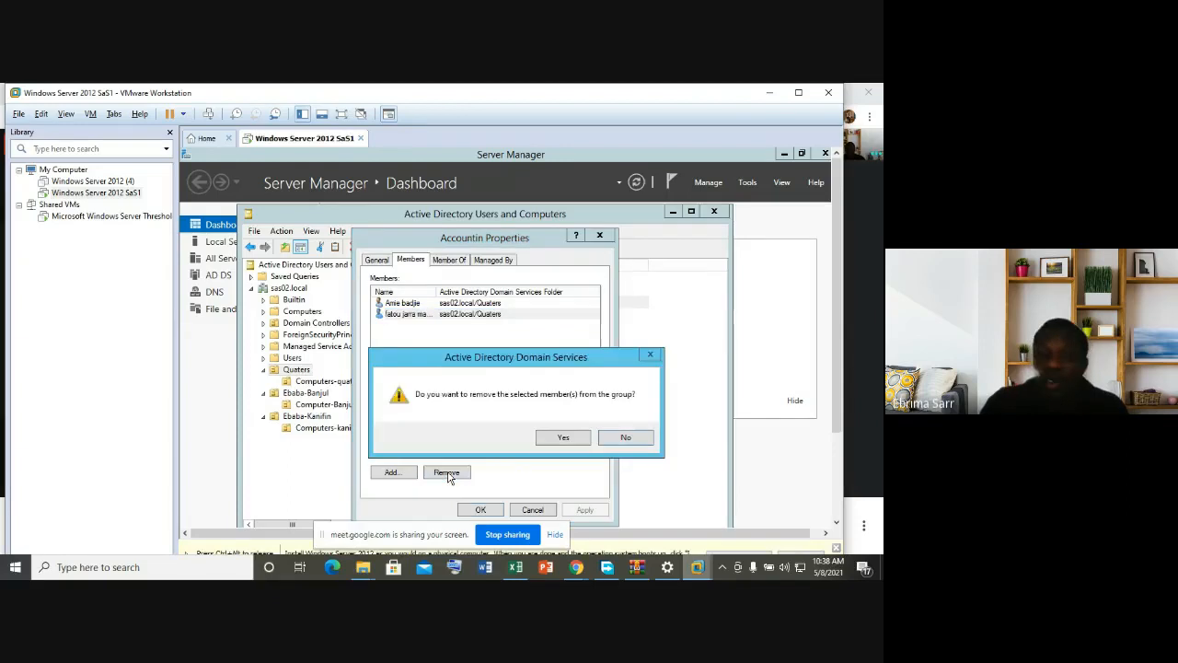
click(571, 441)
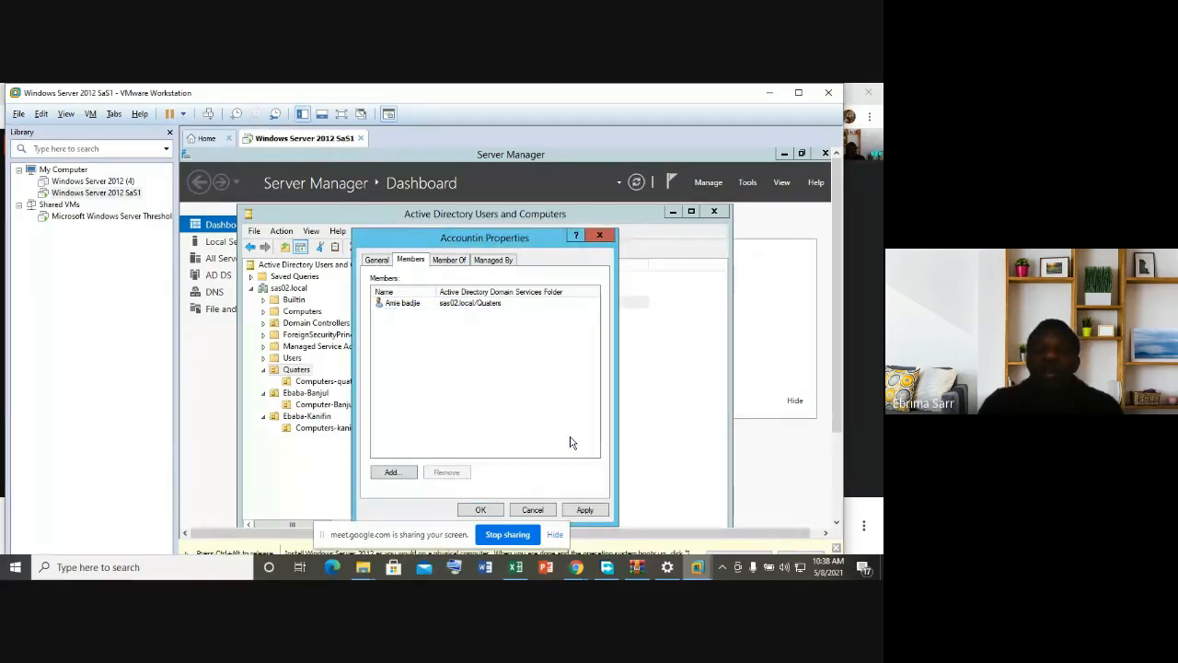
click(584, 510)
click(481, 509)
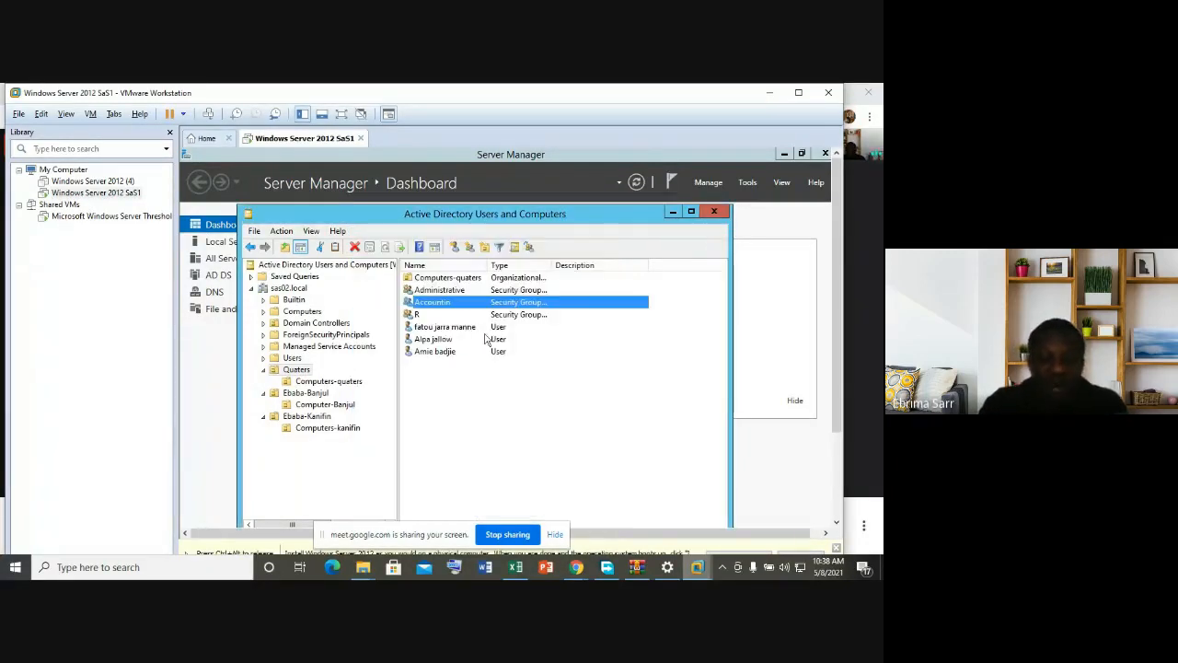
Step: Review the Quaters user's group memberships, then display the Ebaba-Kanifin OU's groups and users
right_click(452, 330)
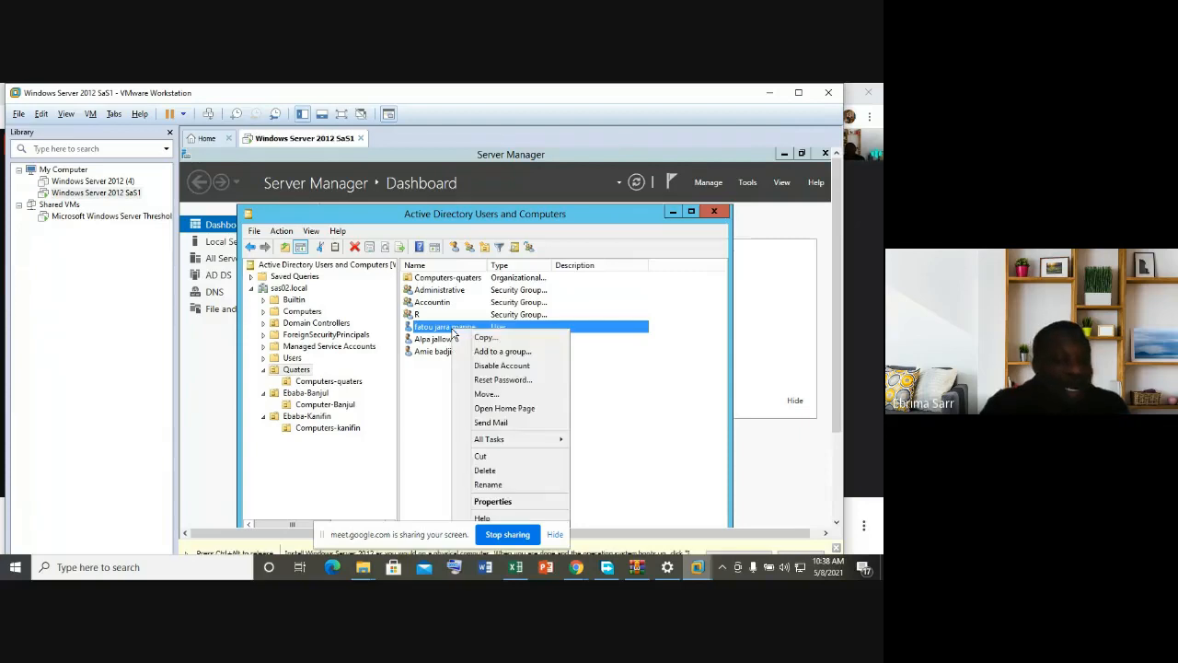
click(494, 502)
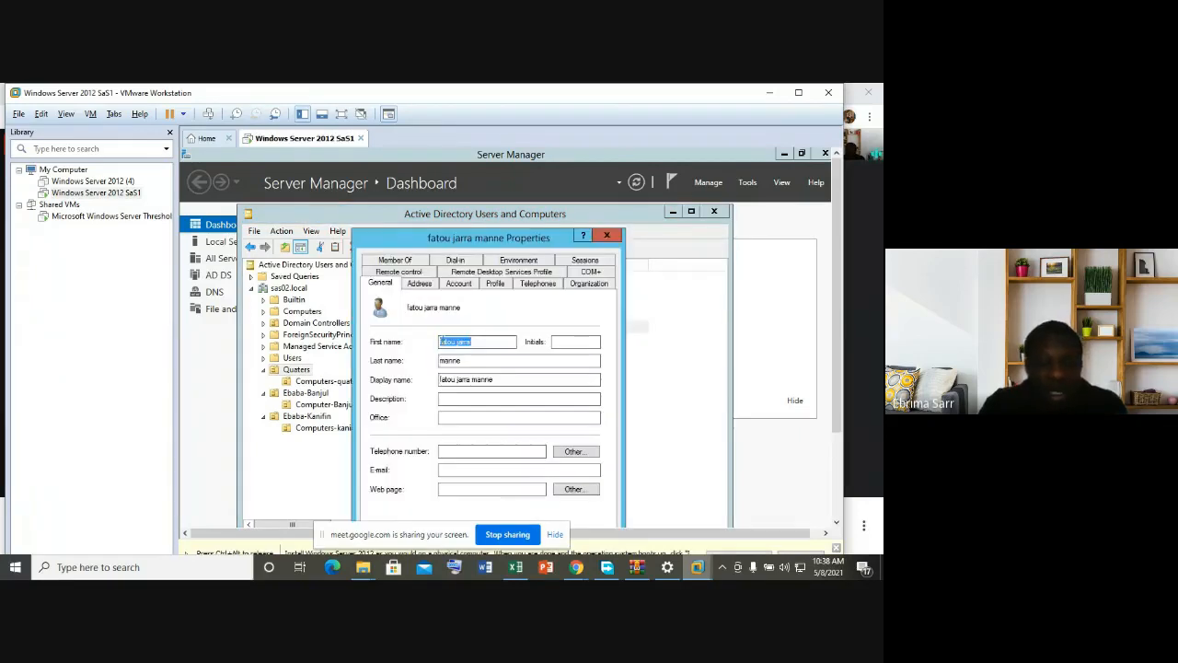
click(406, 262)
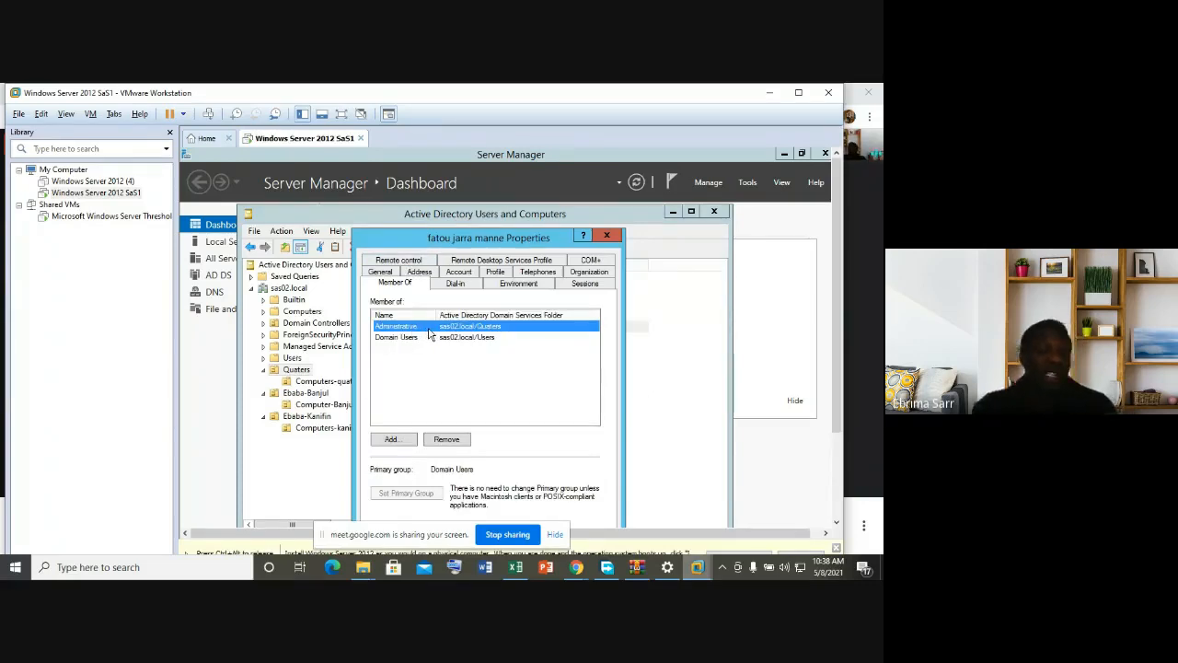
click(607, 236)
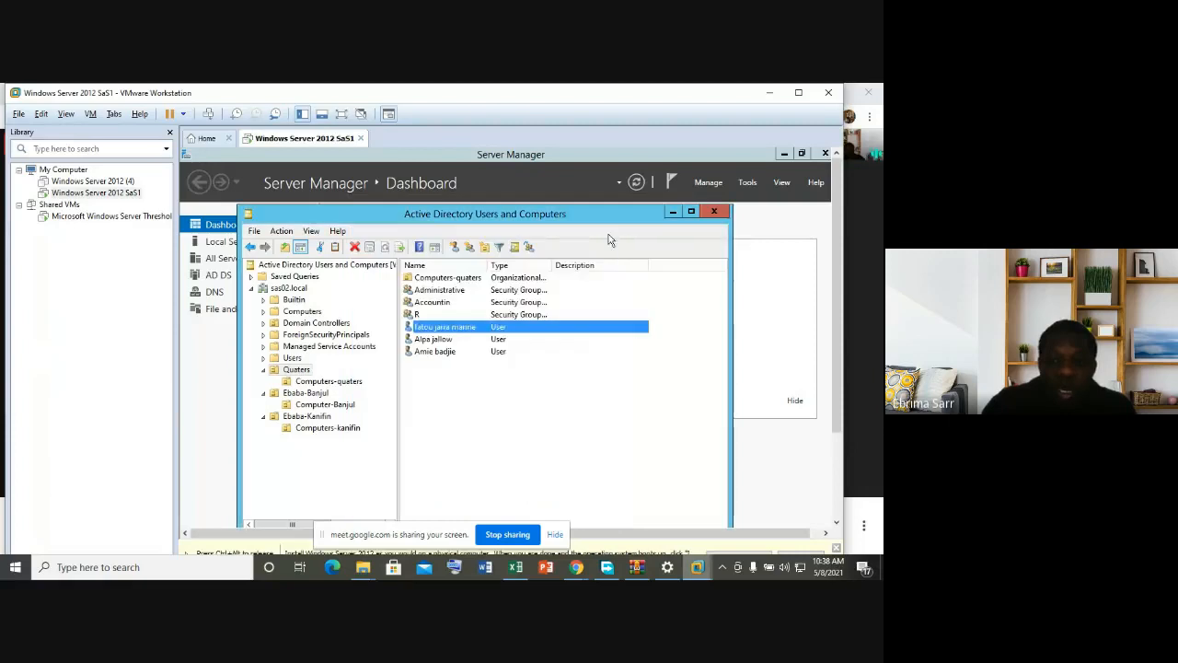
click(318, 417)
click(445, 332)
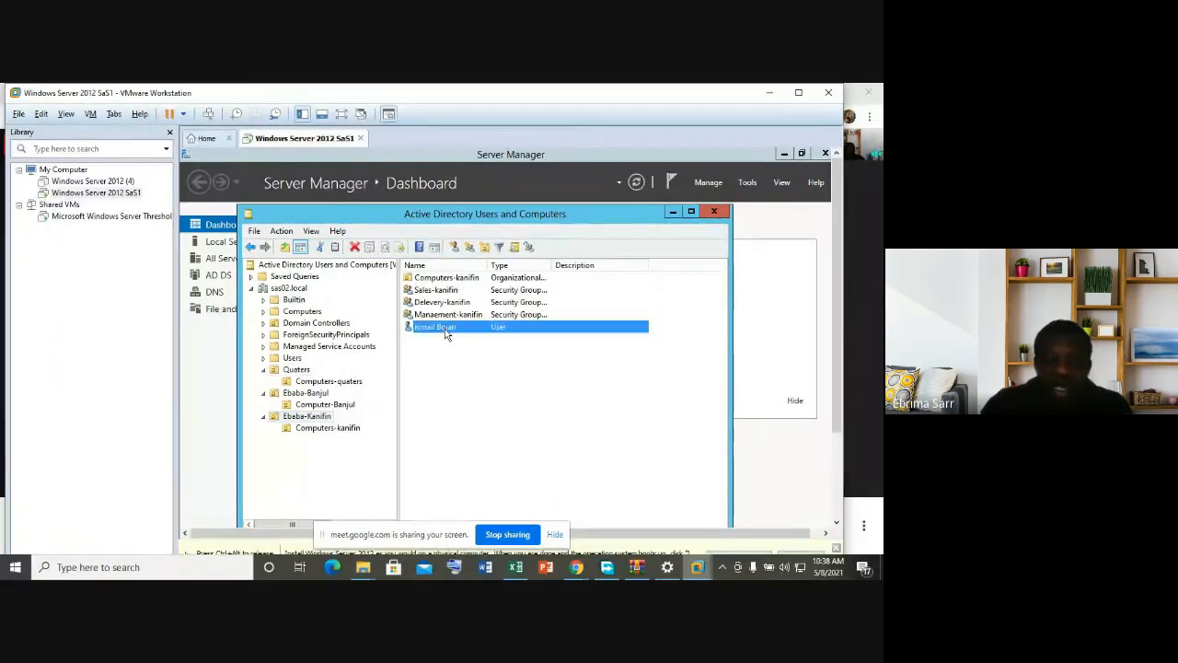
right_click(446, 333)
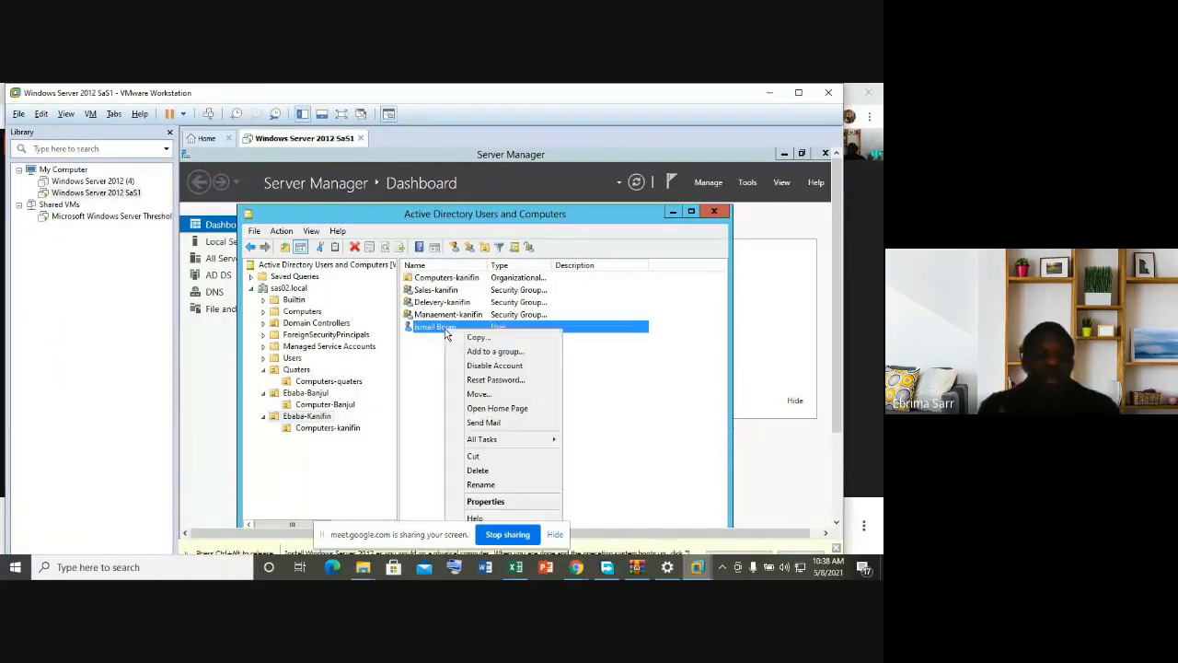
click(485, 501)
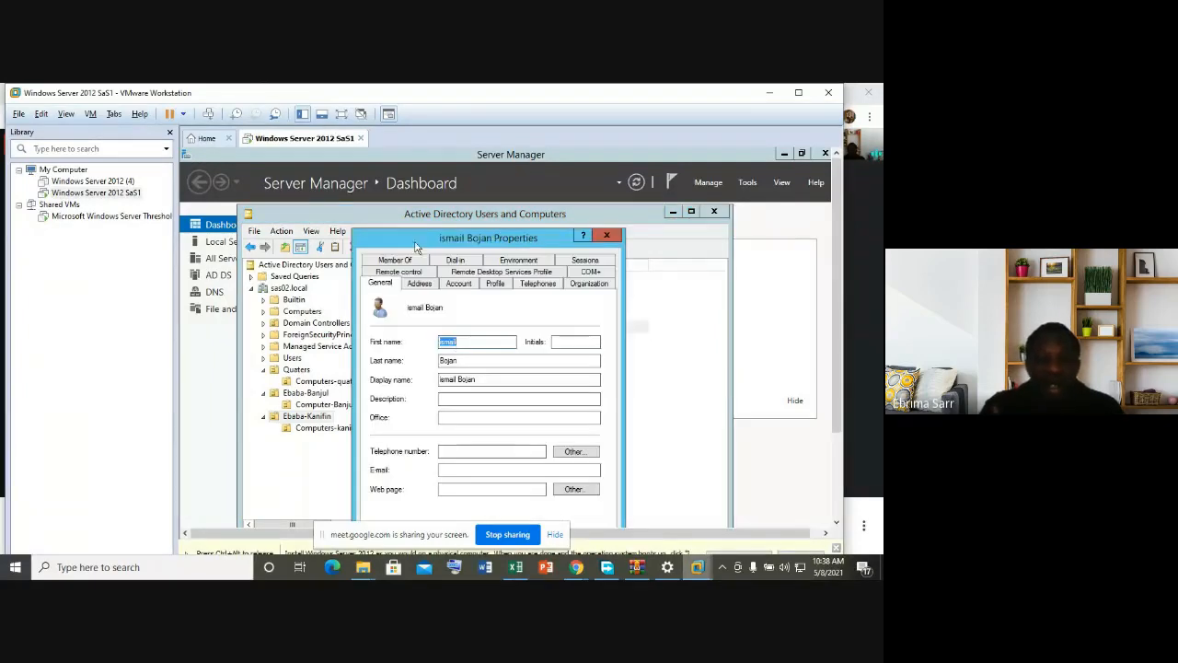
click(396, 260)
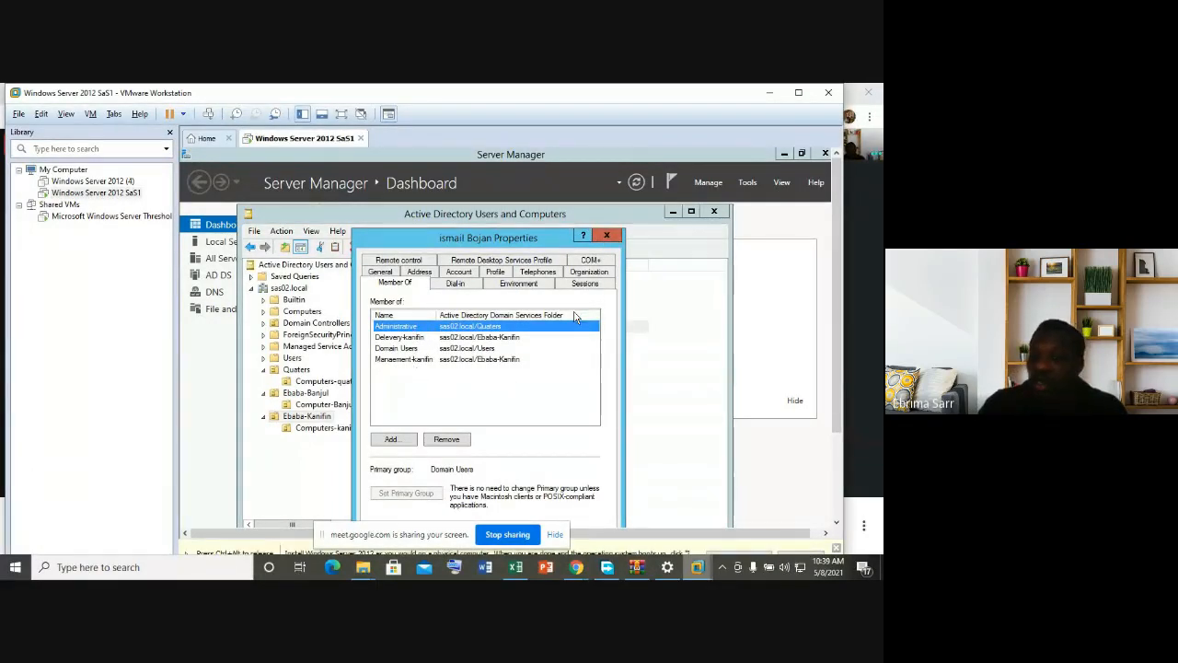
click(615, 237)
click(516, 388)
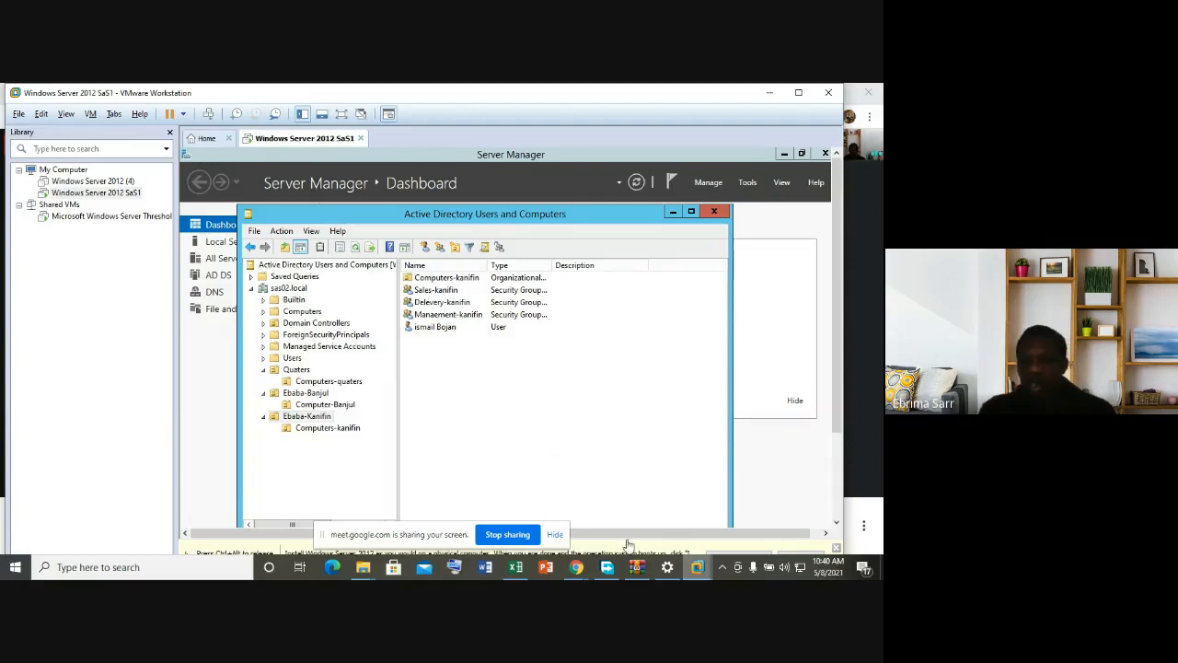
mouse_move(576, 568)
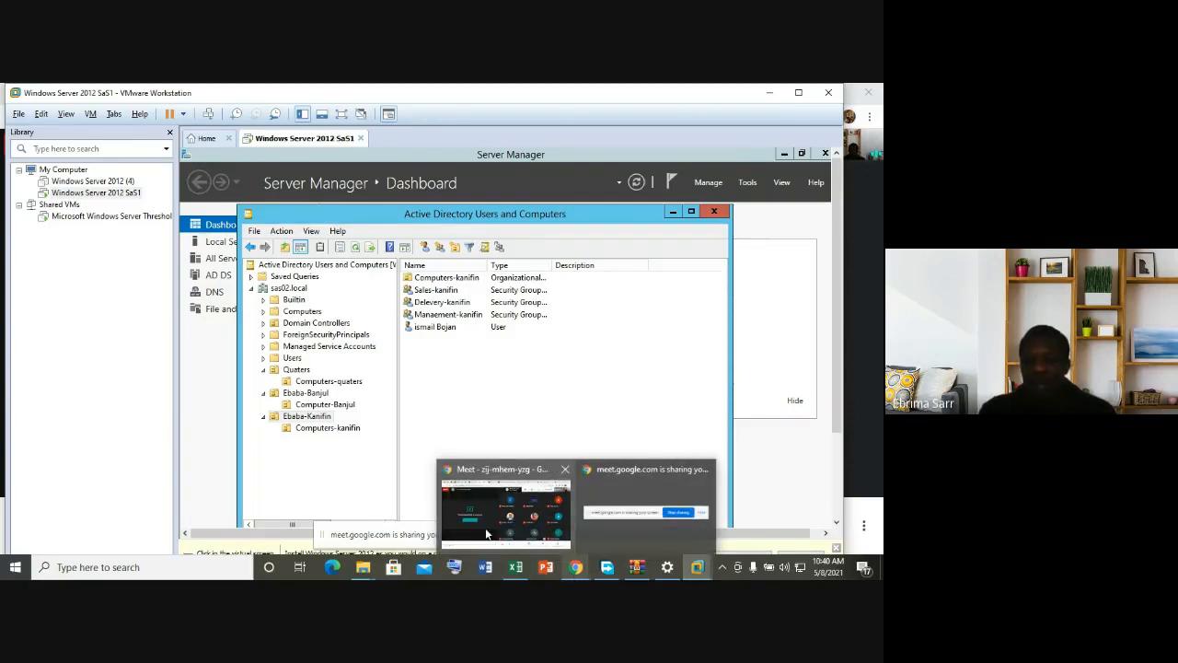
Step: Return to the Google Meet call, toggle the self-view tile back on, and bring up More options
click(534, 537)
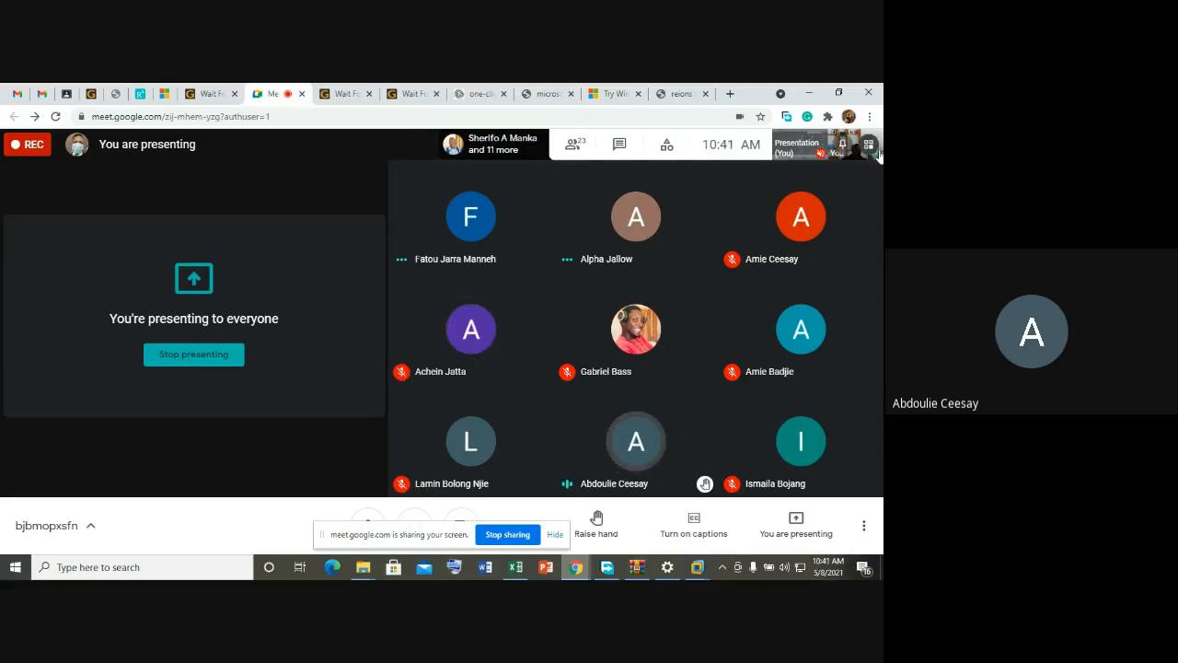
click(871, 146)
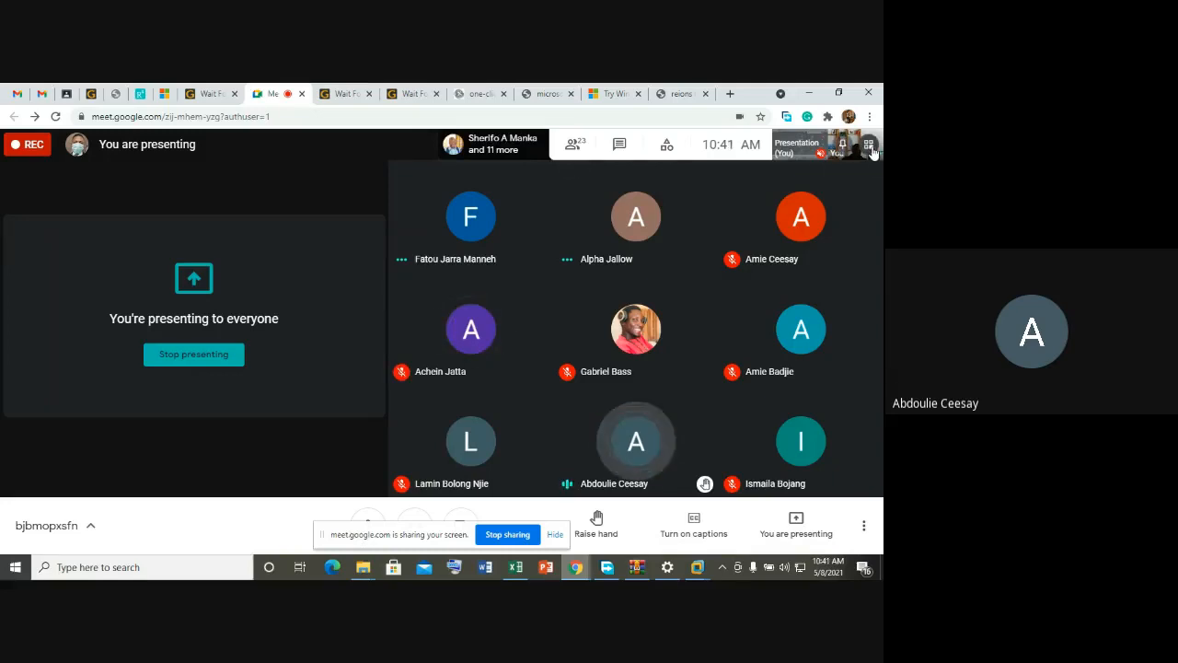
click(872, 149)
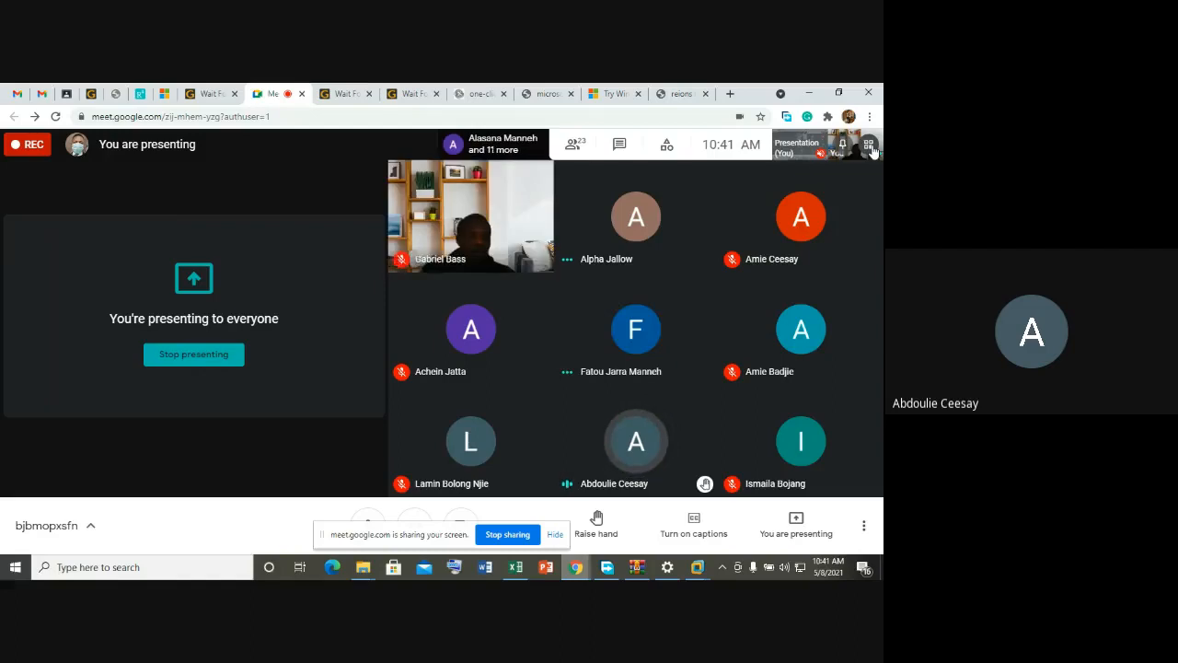
click(871, 147)
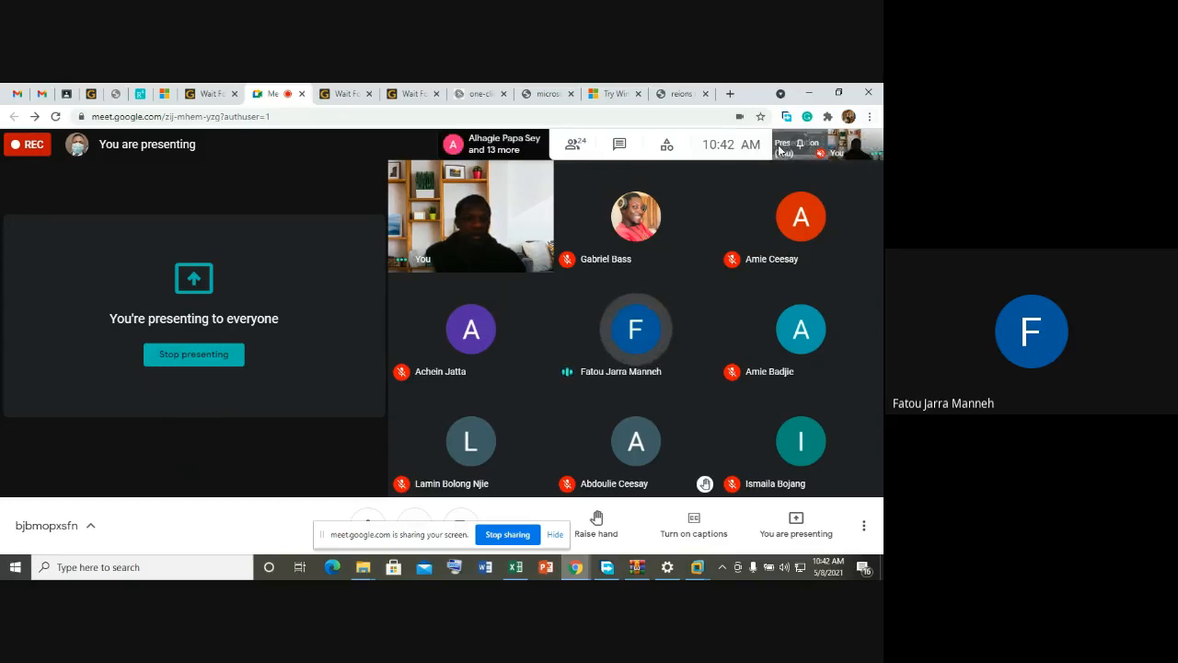
click(866, 526)
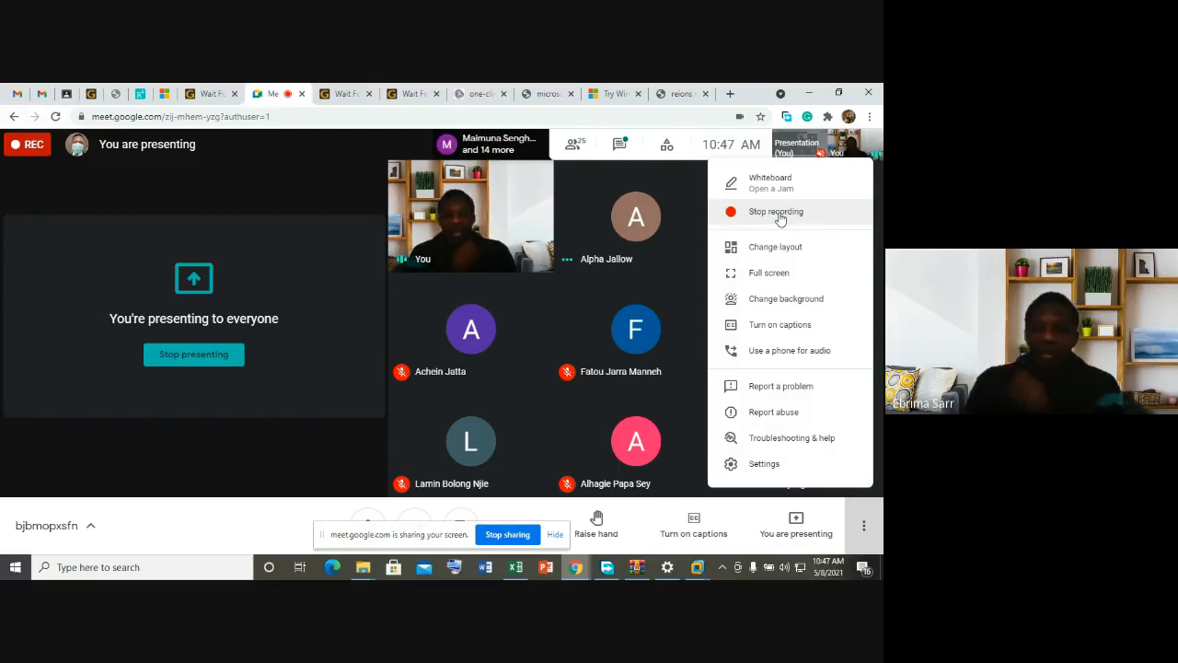
Step: Bring up the Stop recording panel and stop presenting the screen to the call
click(778, 213)
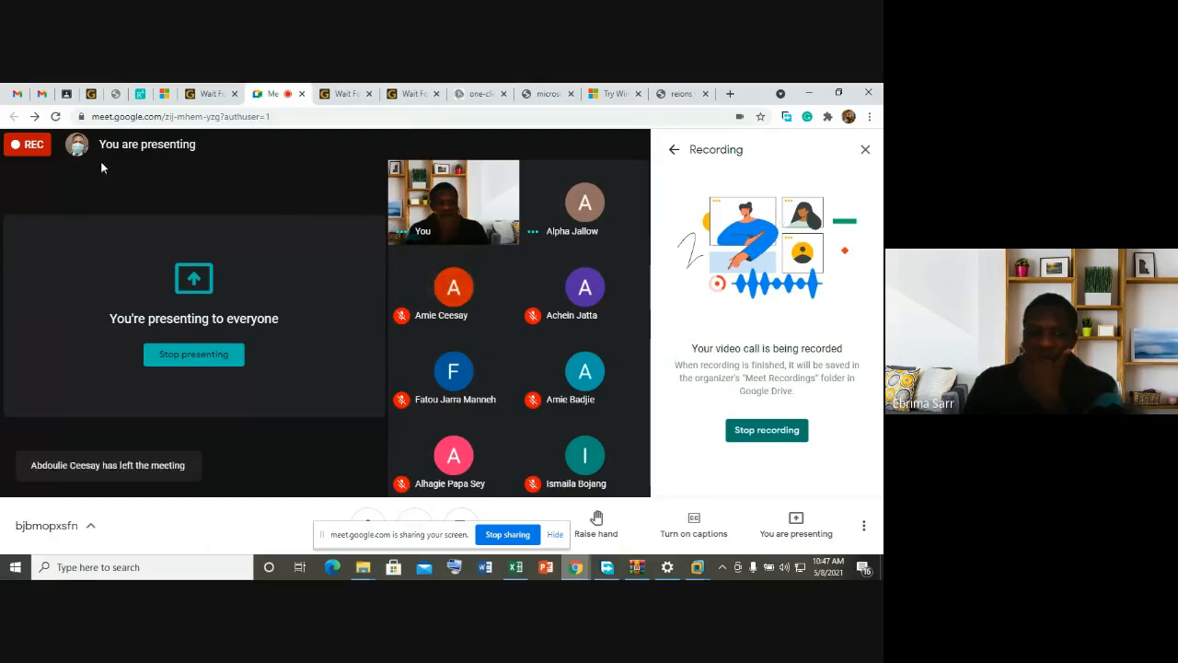
click(514, 536)
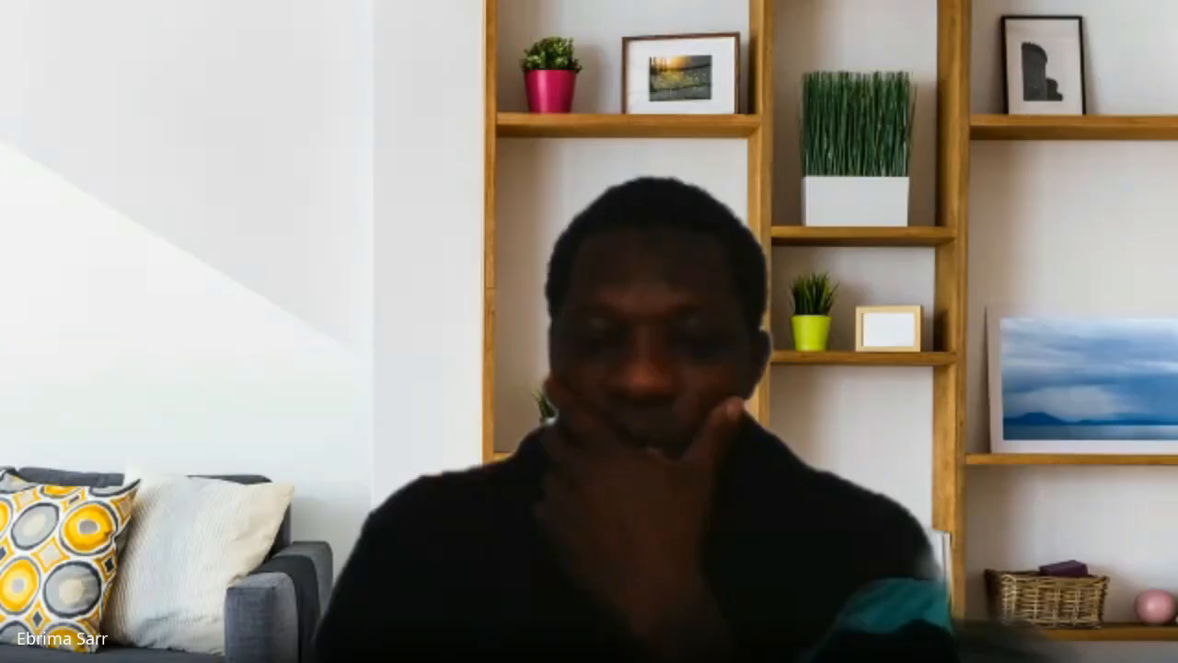